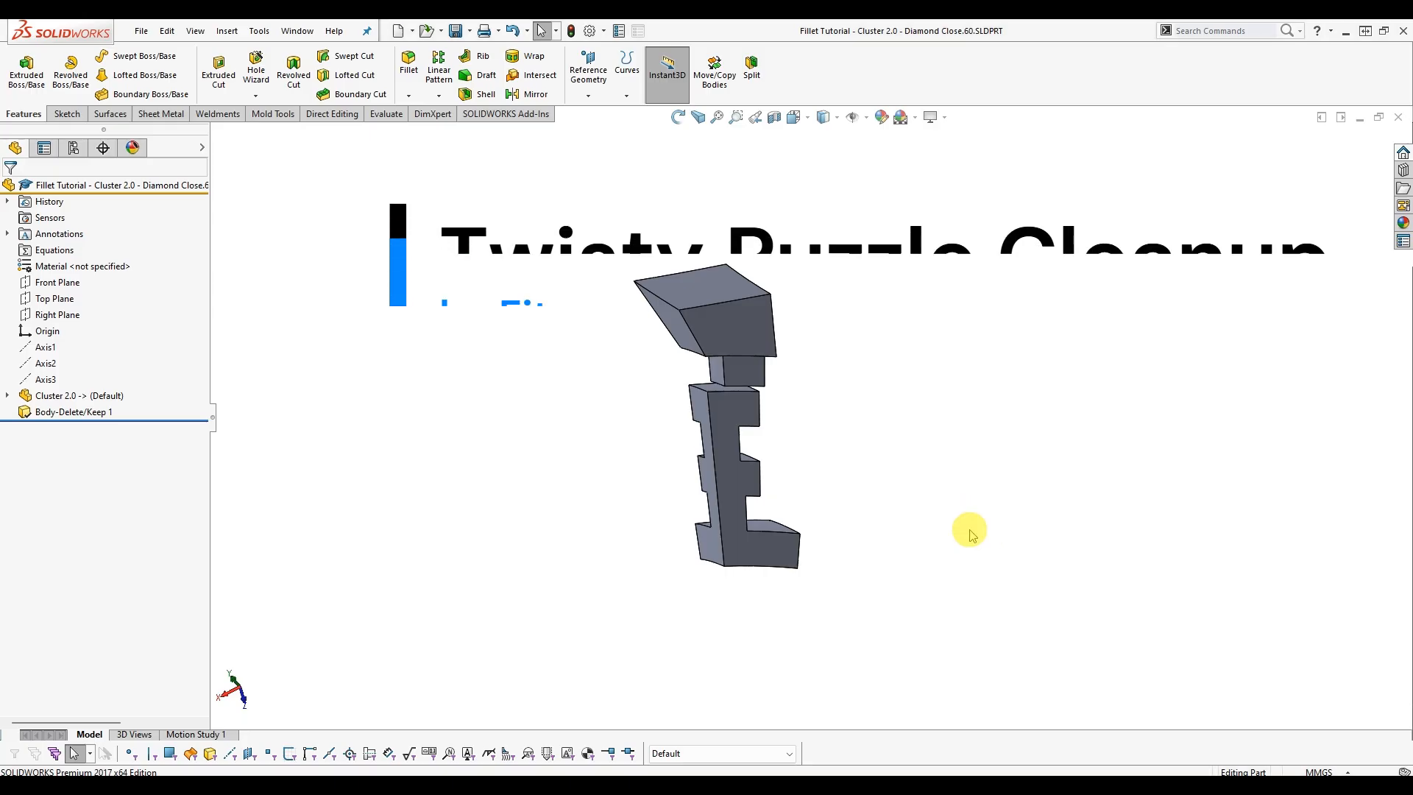
Switch to the Cluster 2.0 part document and examine the full puzzle assembly of bodies from several angles.
{"action": "key", "text": "ctrl+Tab"}
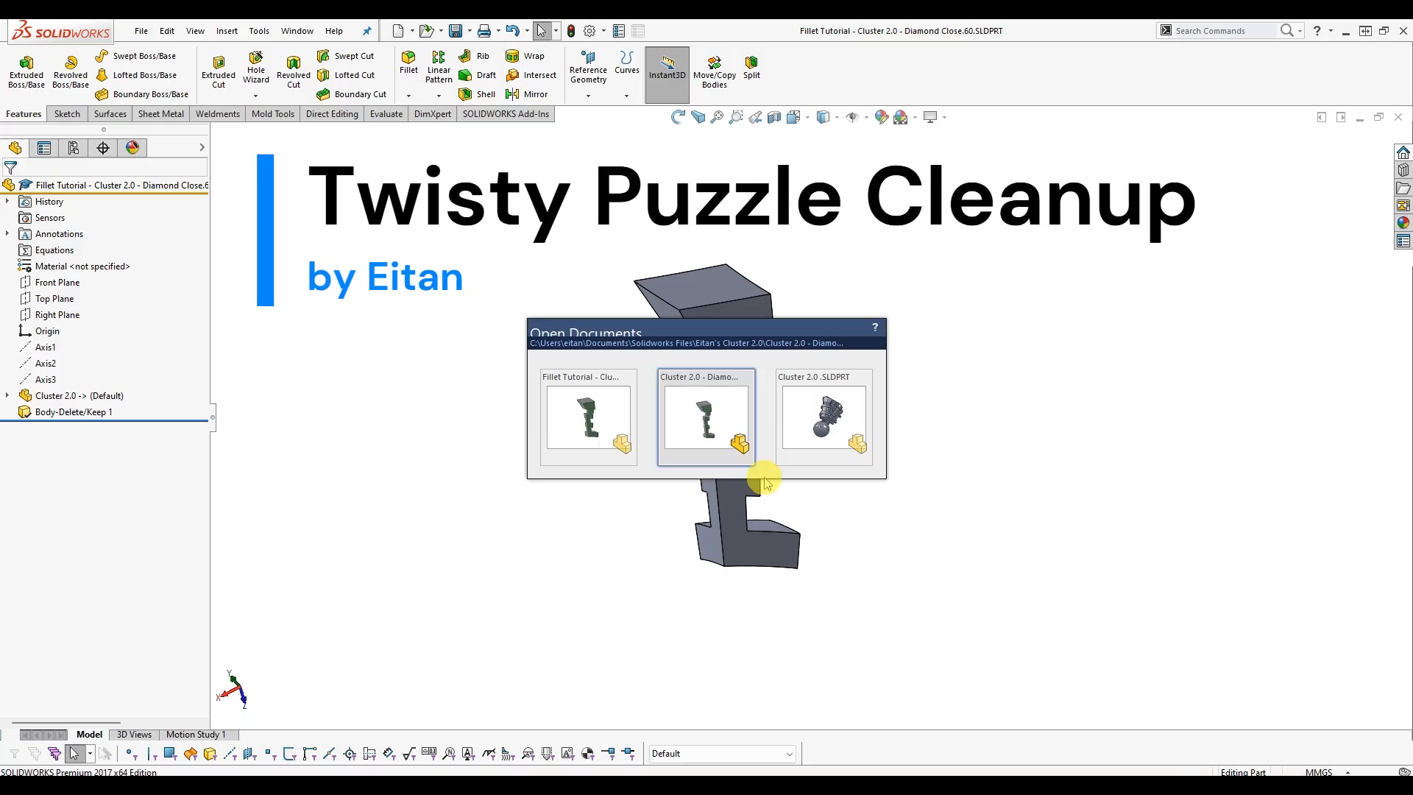
{"action": "left_click", "coordinate": [808, 420]}
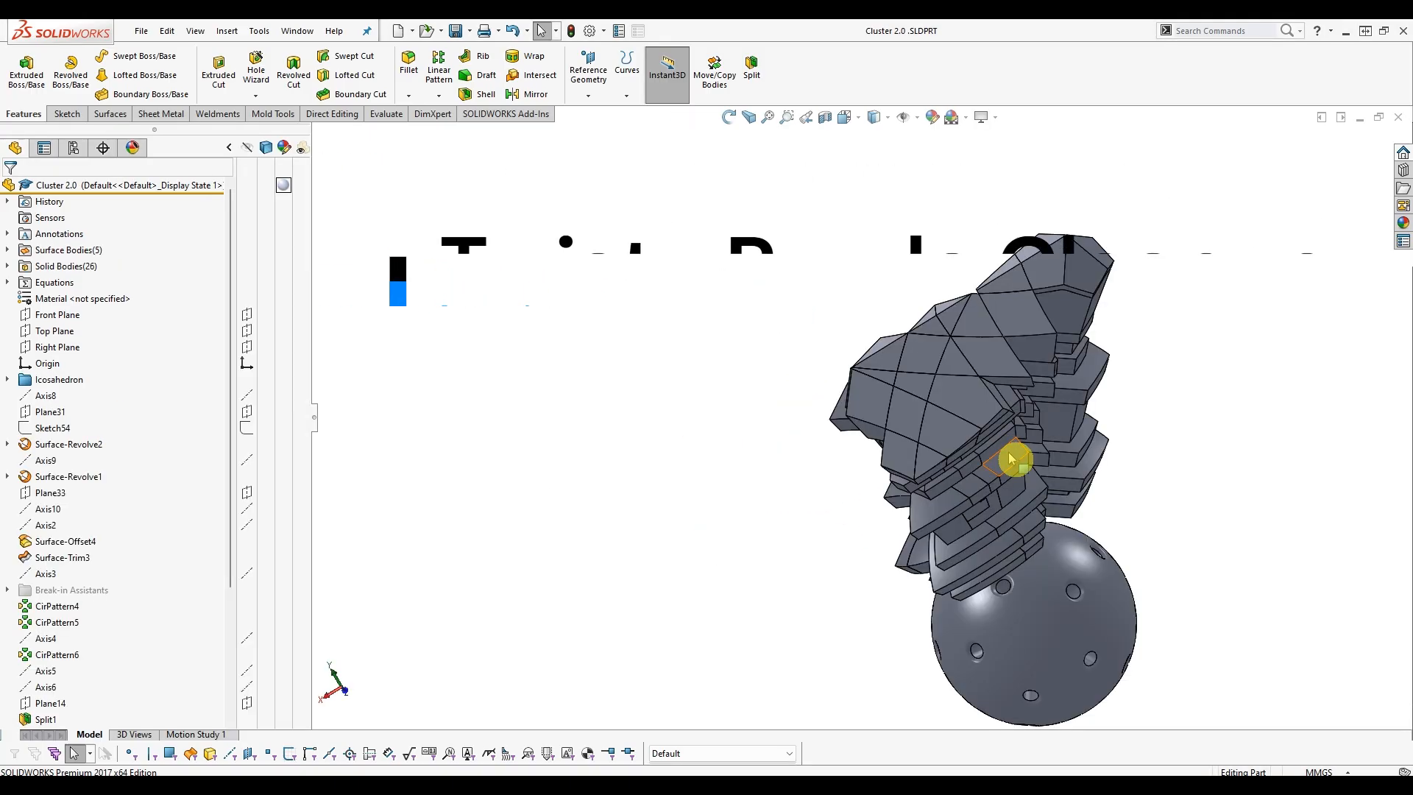
{"action": "middle_click_drag", "start_coordinate": [1126, 470], "coordinate": [1129, 425]}
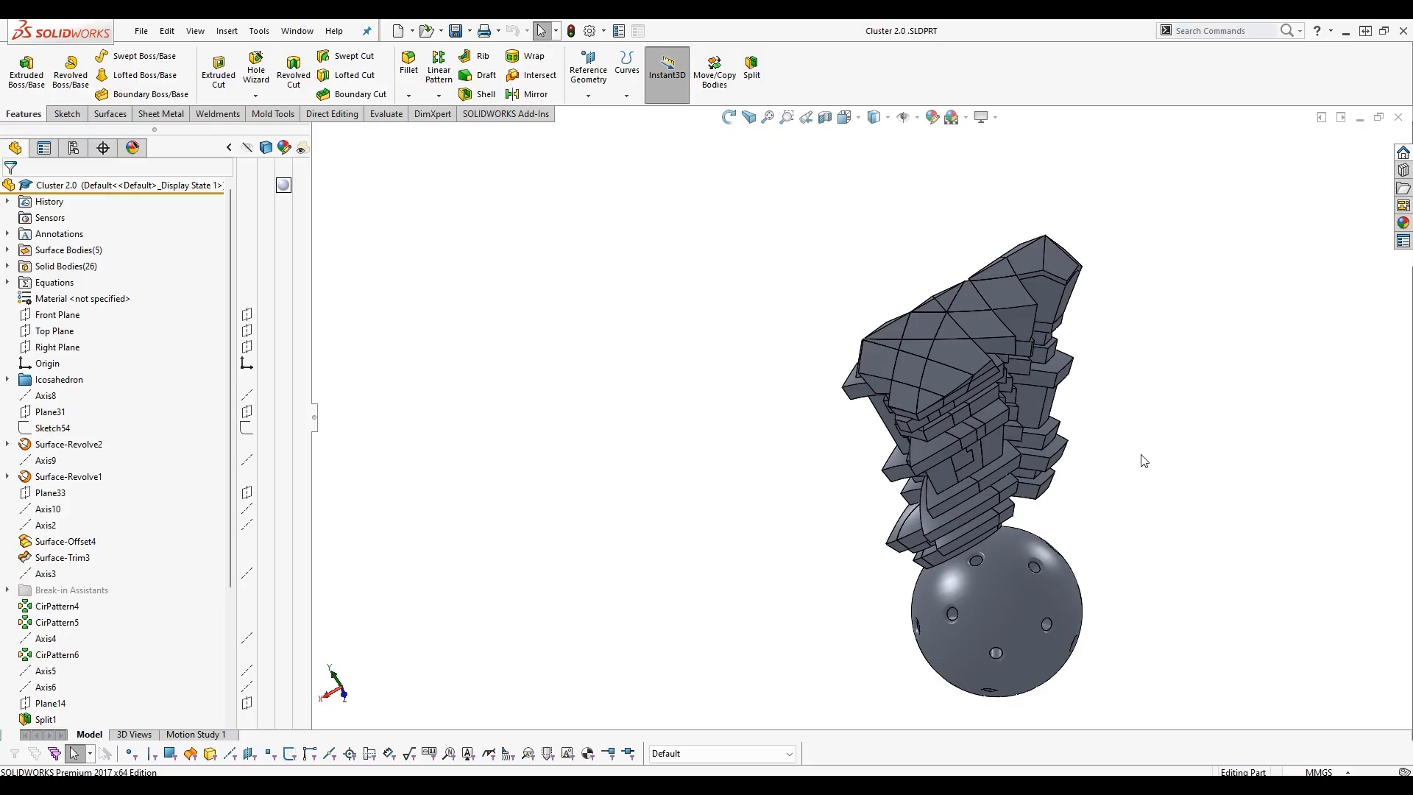
{"action": "middle_click_drag", "start_coordinate": [1142, 460], "coordinate": [1161, 433]}
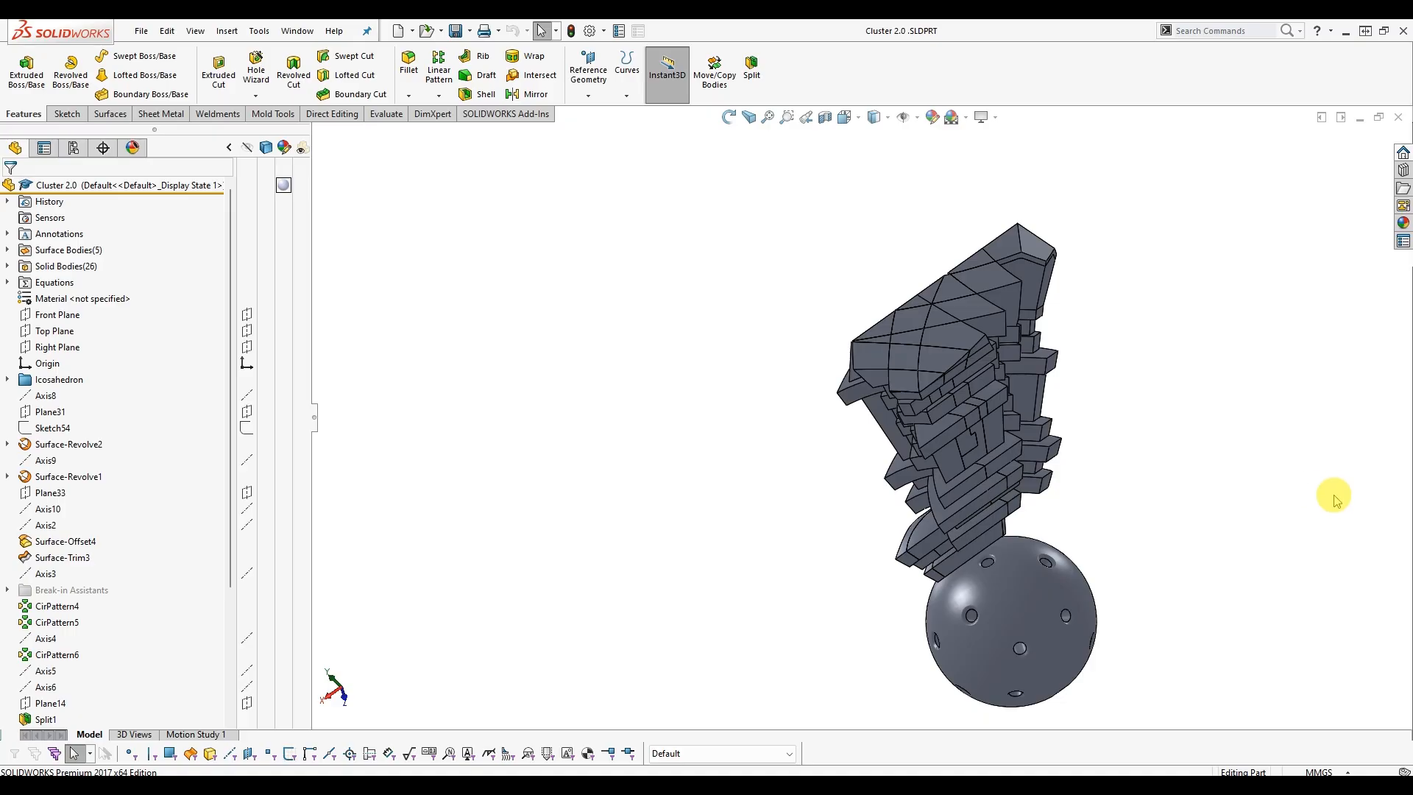
{"action": "middle_click_drag", "start_coordinate": [1168, 452], "coordinate": [1148, 390]}
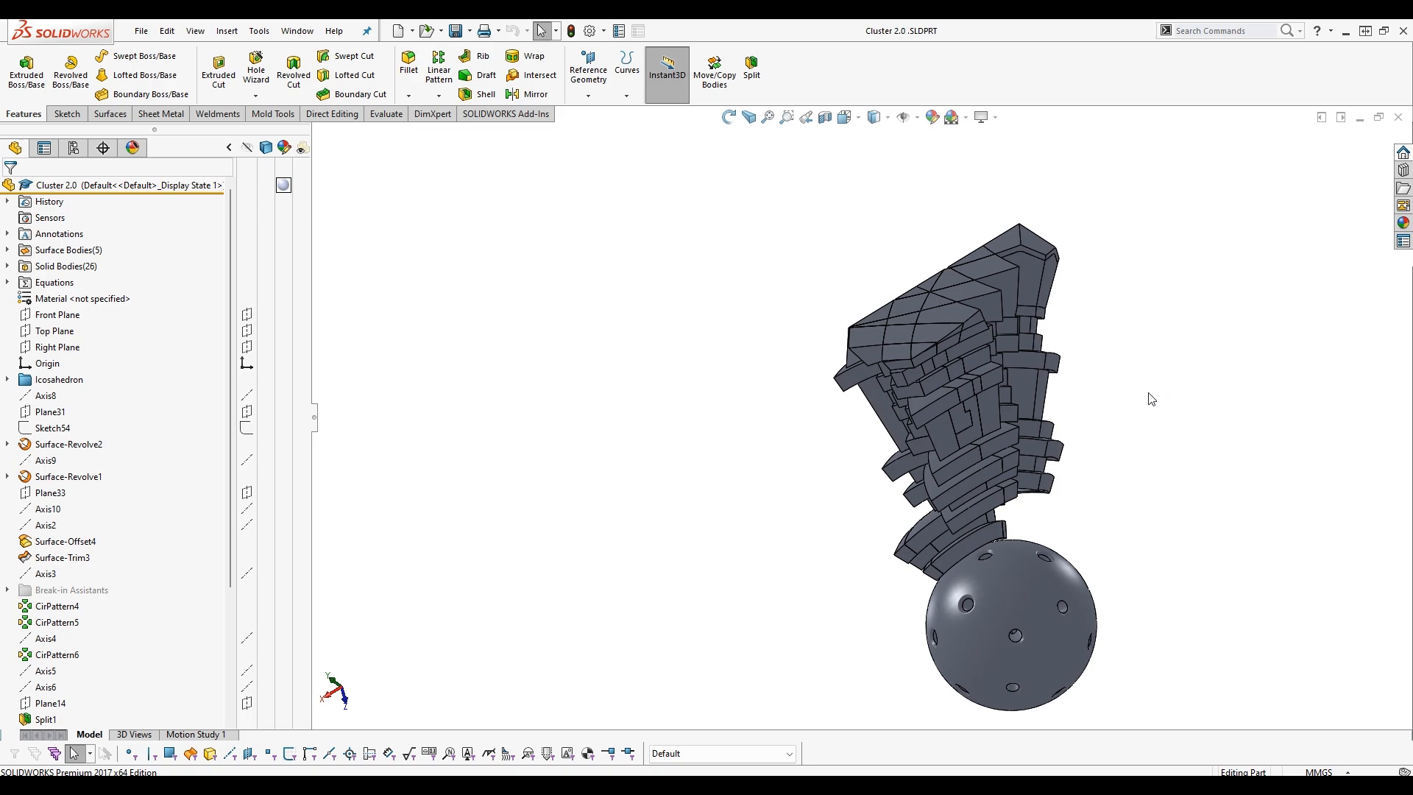
Switch to the finished Cluster 2.0 - Diamond Close.60 part document.
{"action": "key", "text": "ctrl+Tab"}
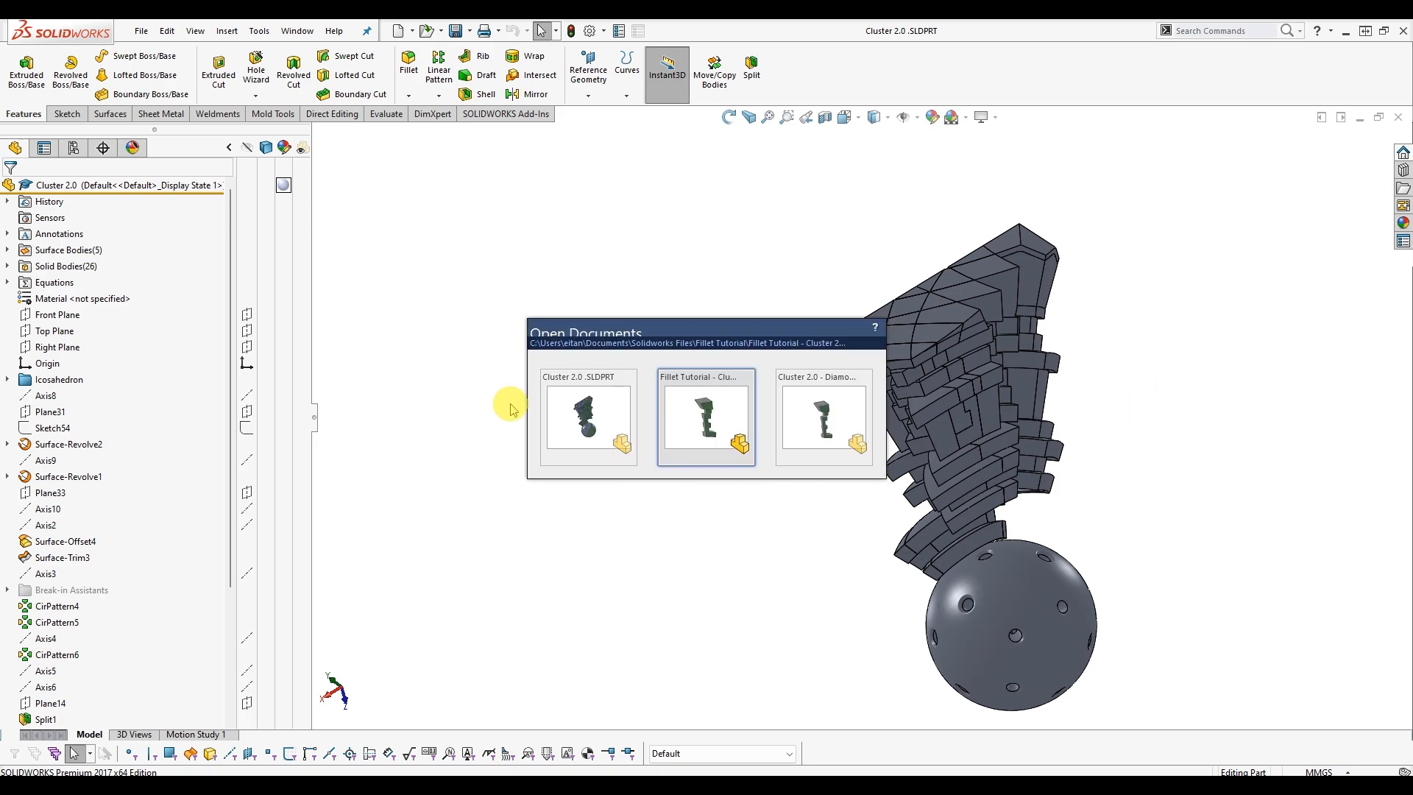
{"action": "left_click", "coordinate": [700, 421]}
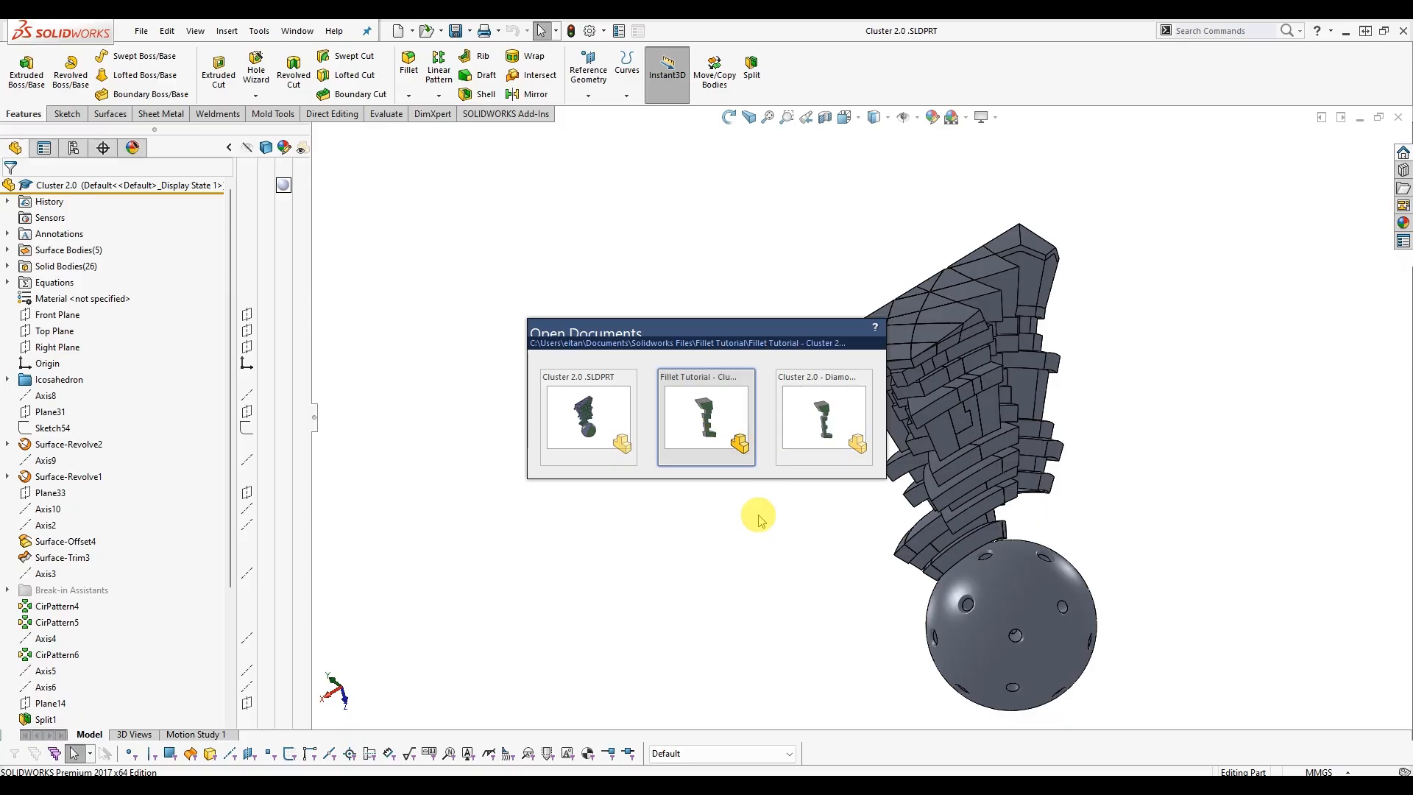
{"action": "left_click", "coordinate": [707, 405]}
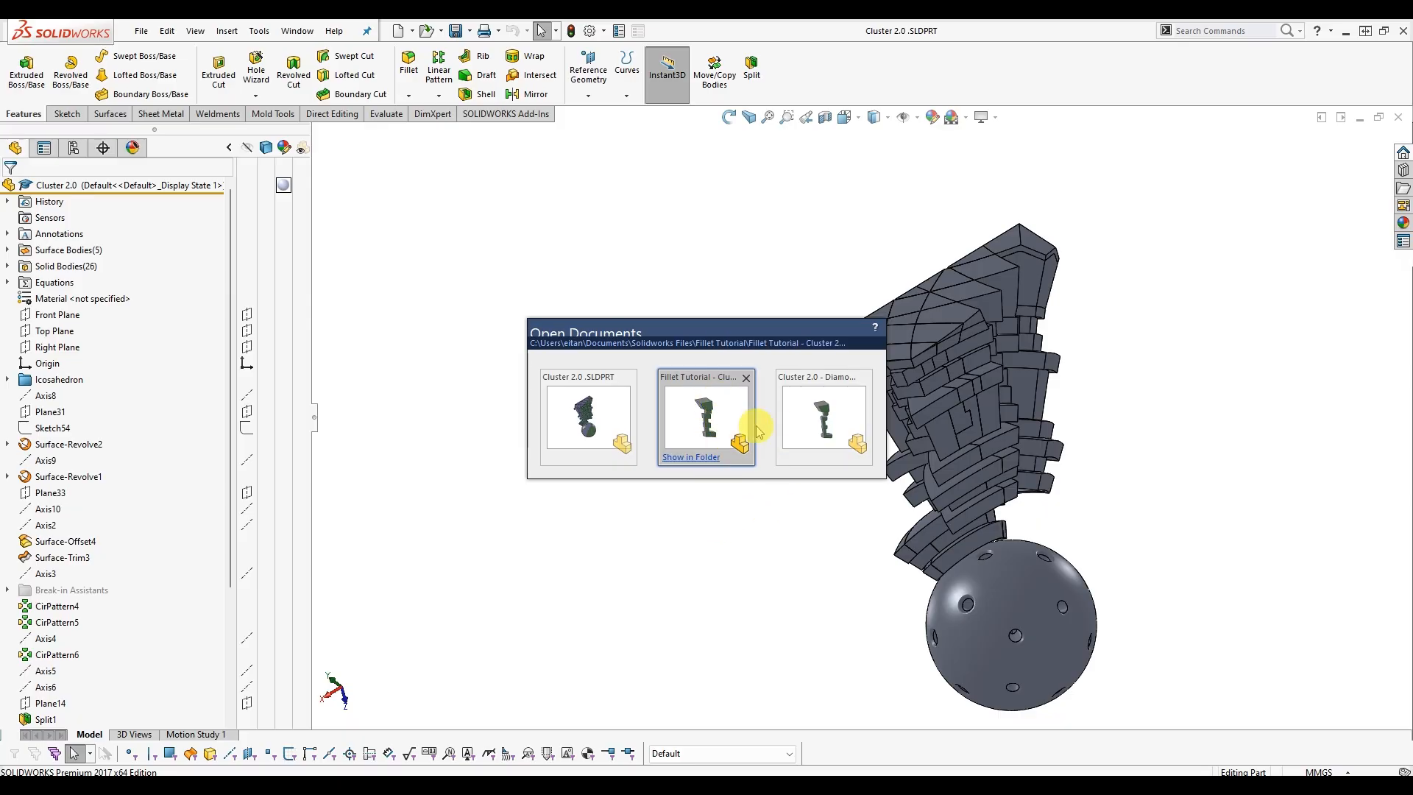
{"action": "left_click", "coordinate": [810, 415]}
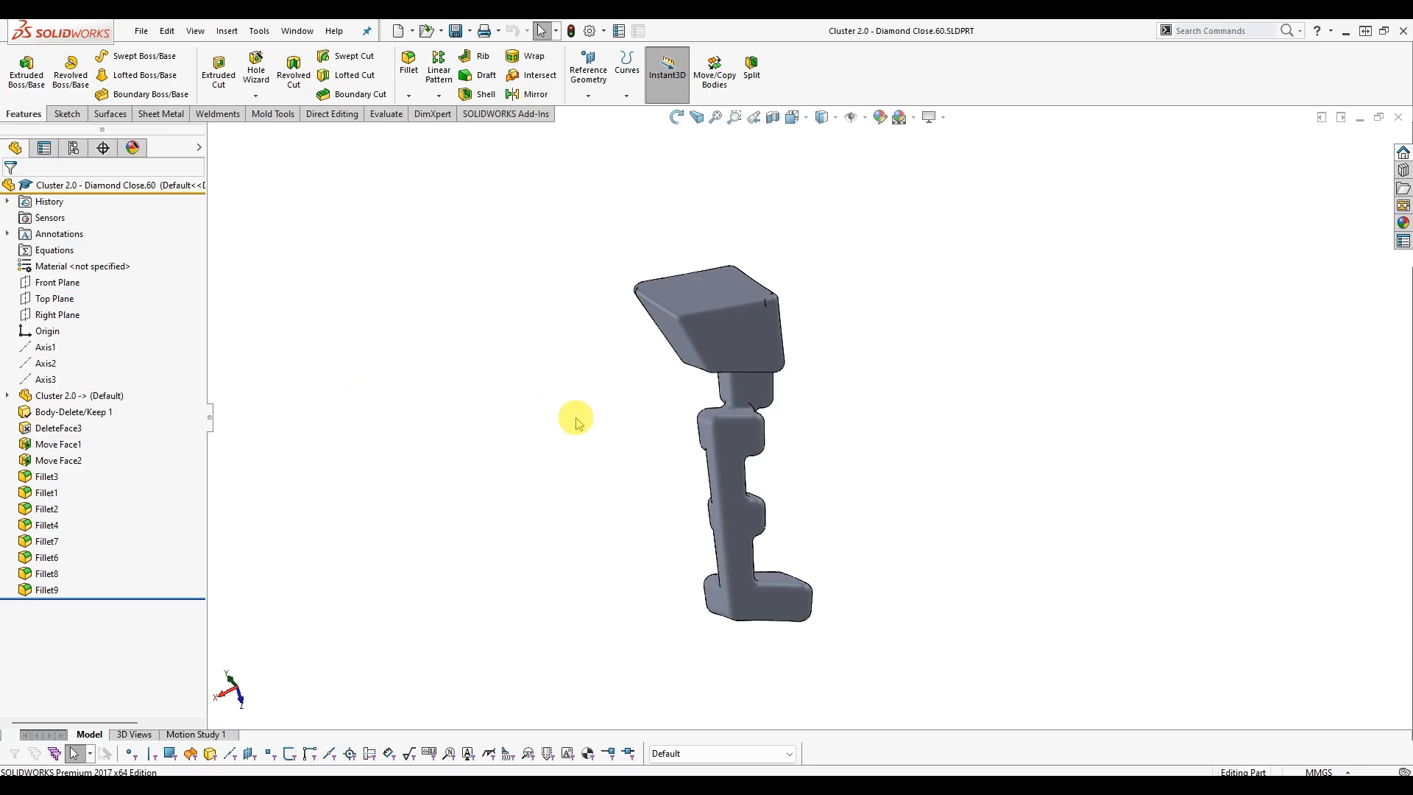
Review the finished piece's feature history: inserted part, Body-Delete/Keep, DeleteFace, both Move Face features and all the fillets.
{"action": "left_click", "coordinate": [64, 397]}
{"action": "left_click", "coordinate": [63, 414]}
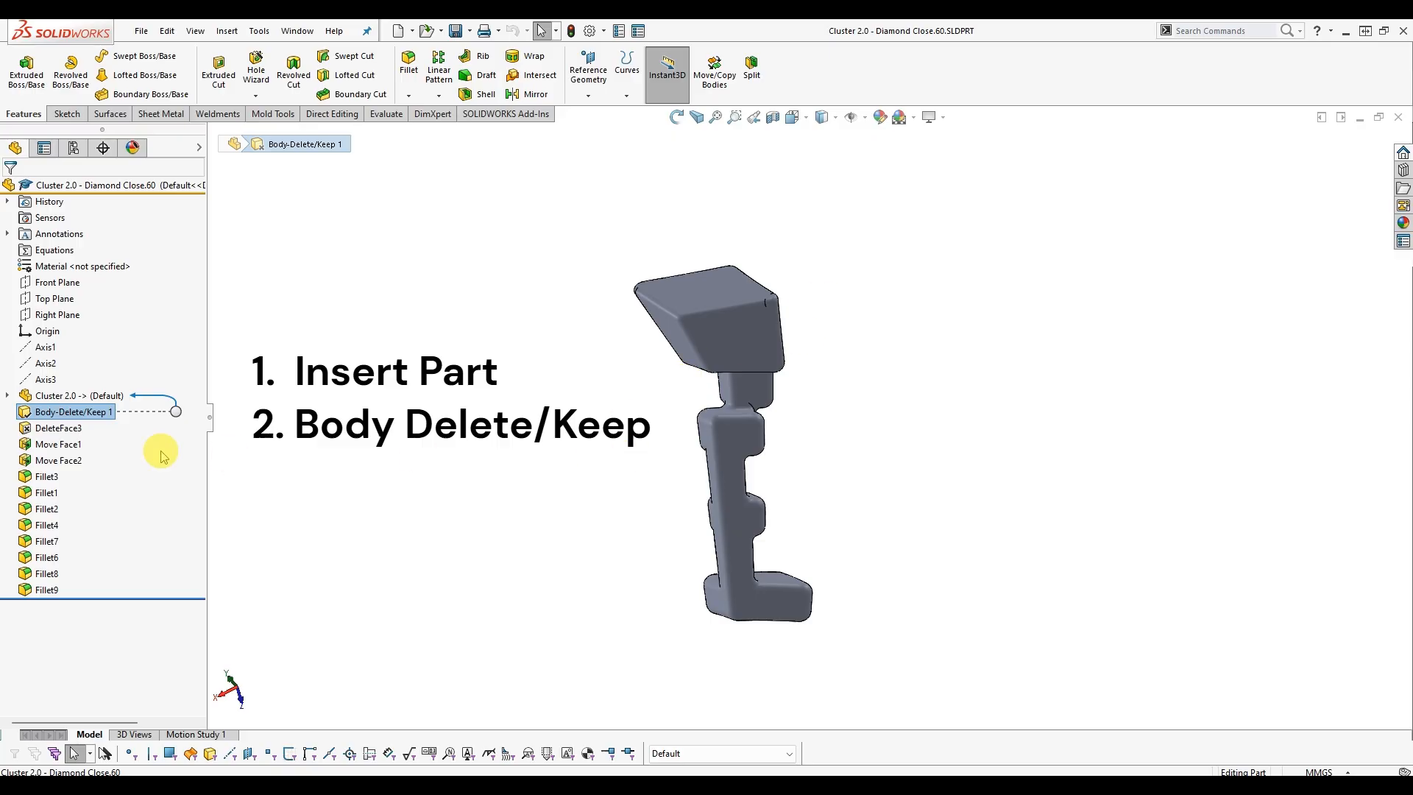
{"action": "left_click", "coordinate": [58, 428]}
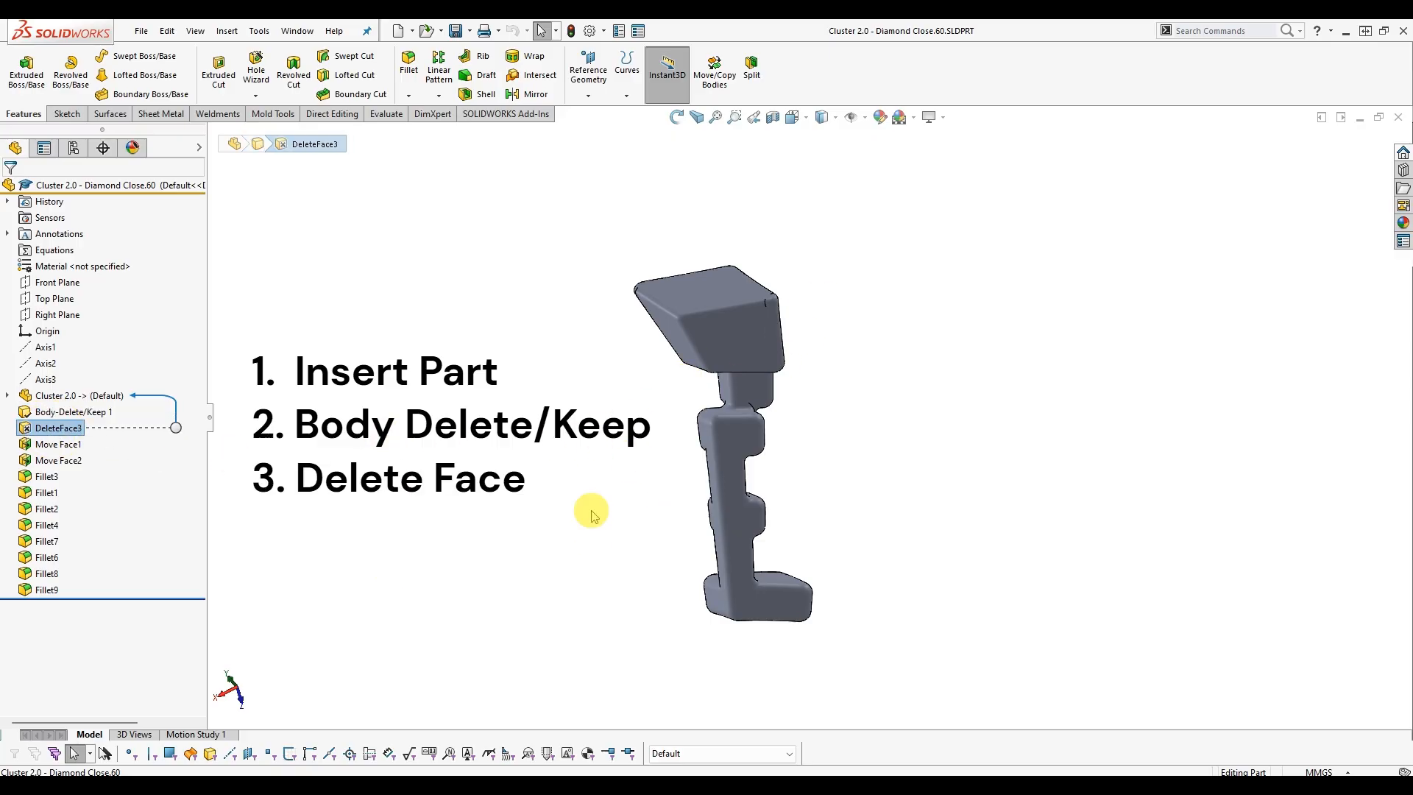
{"action": "left_click", "coordinate": [51, 444]}
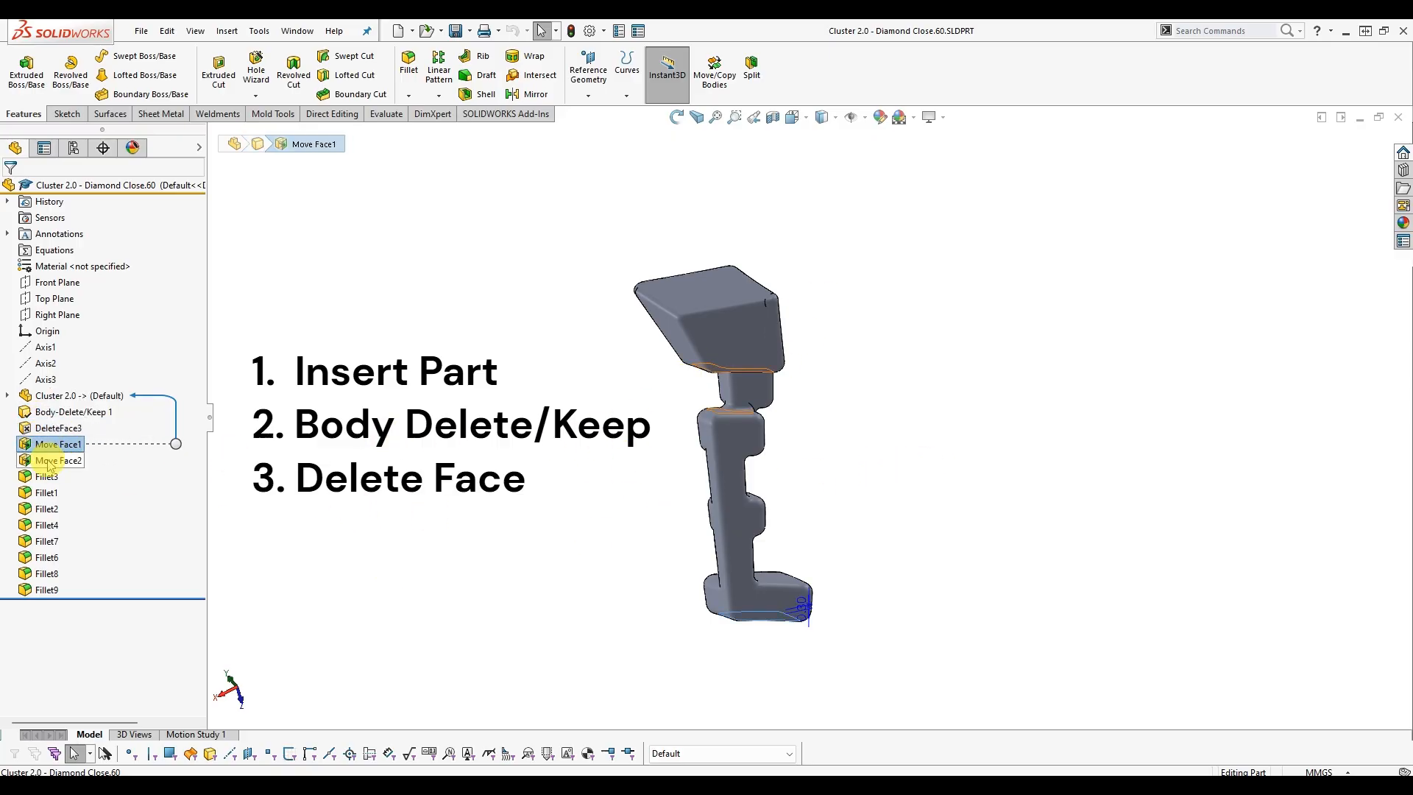
{"action": "left_click", "coordinate": [53, 461], "text": "ctrl"}
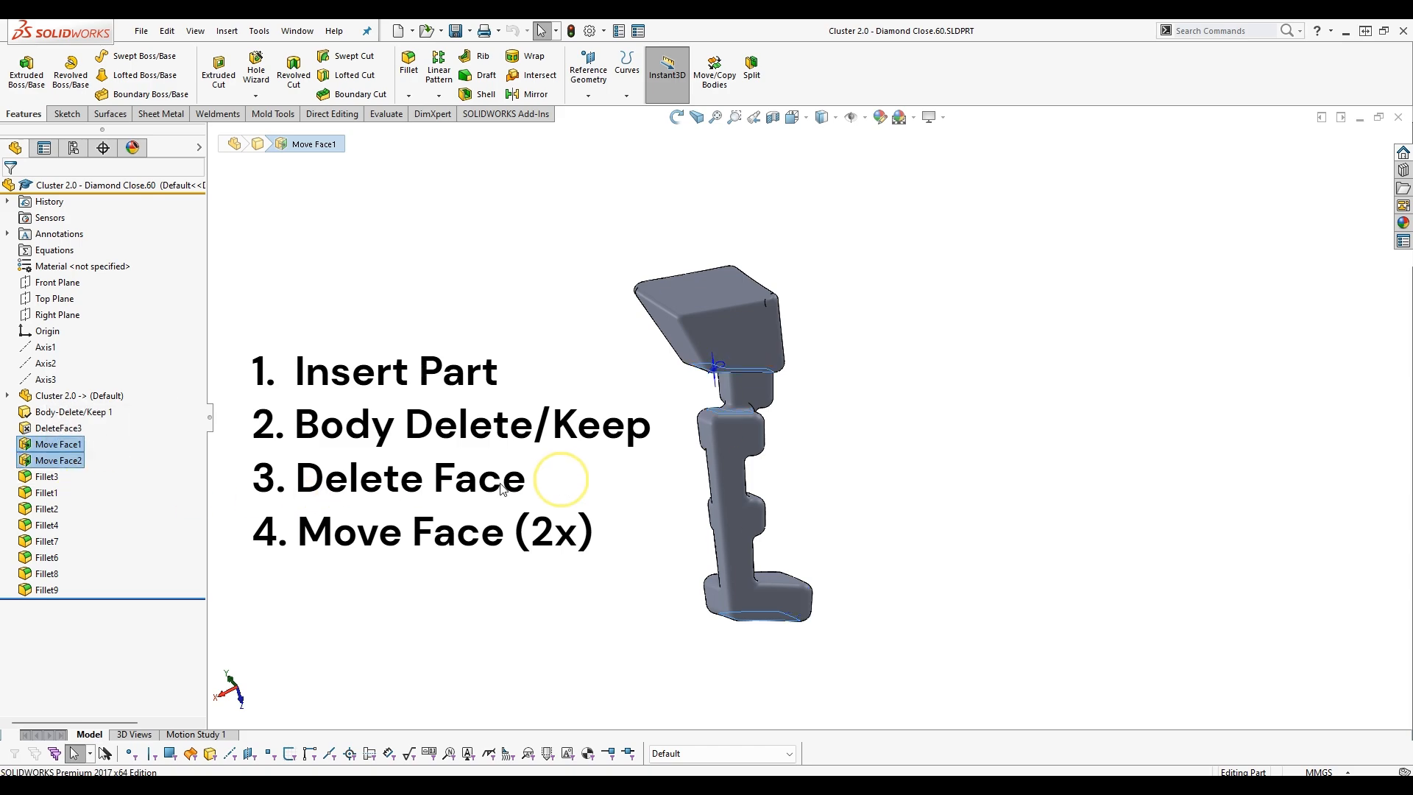
{"action": "left_click", "coordinate": [46, 477]}
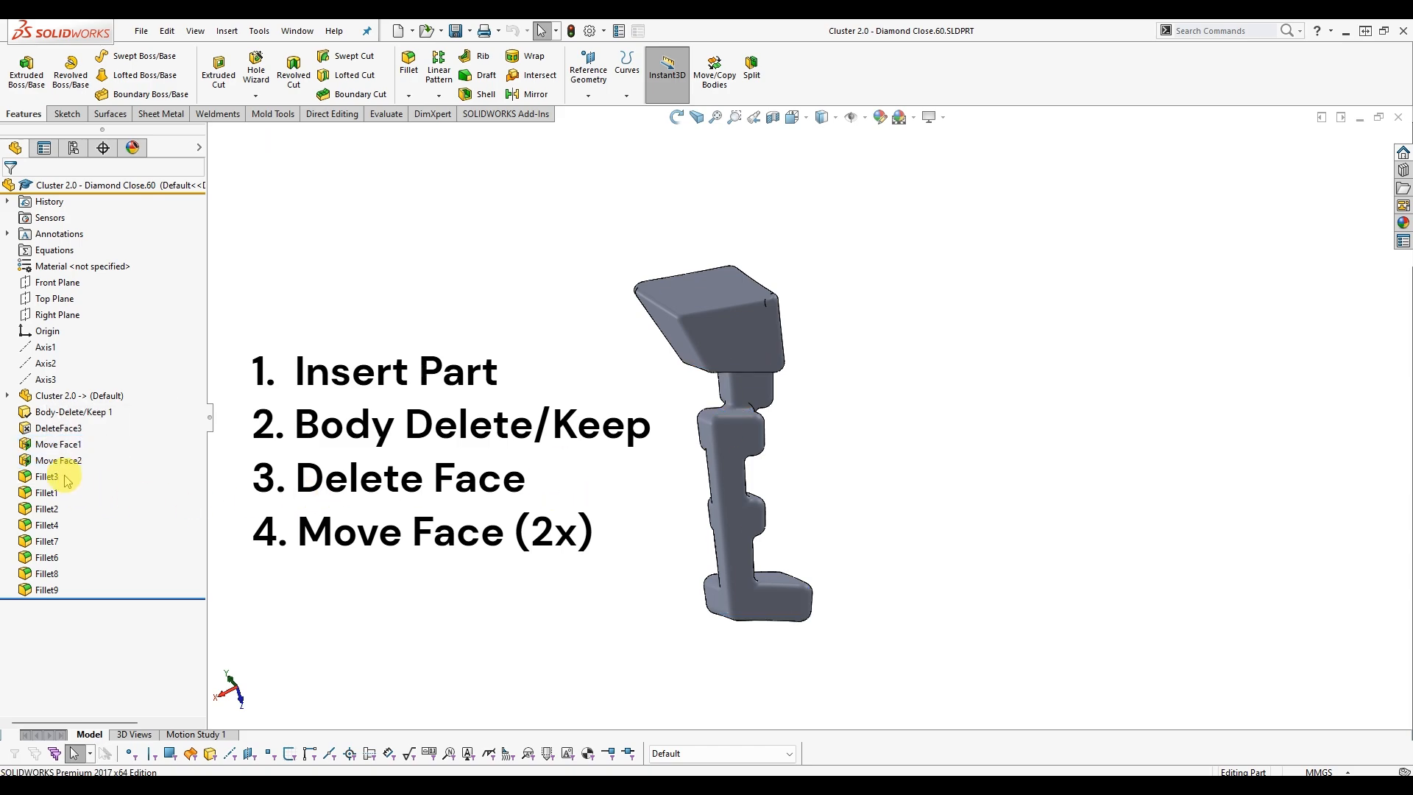
{"action": "left_click", "coordinate": [46, 589], "text": "shift"}
{"action": "left_click", "coordinate": [517, 468]}
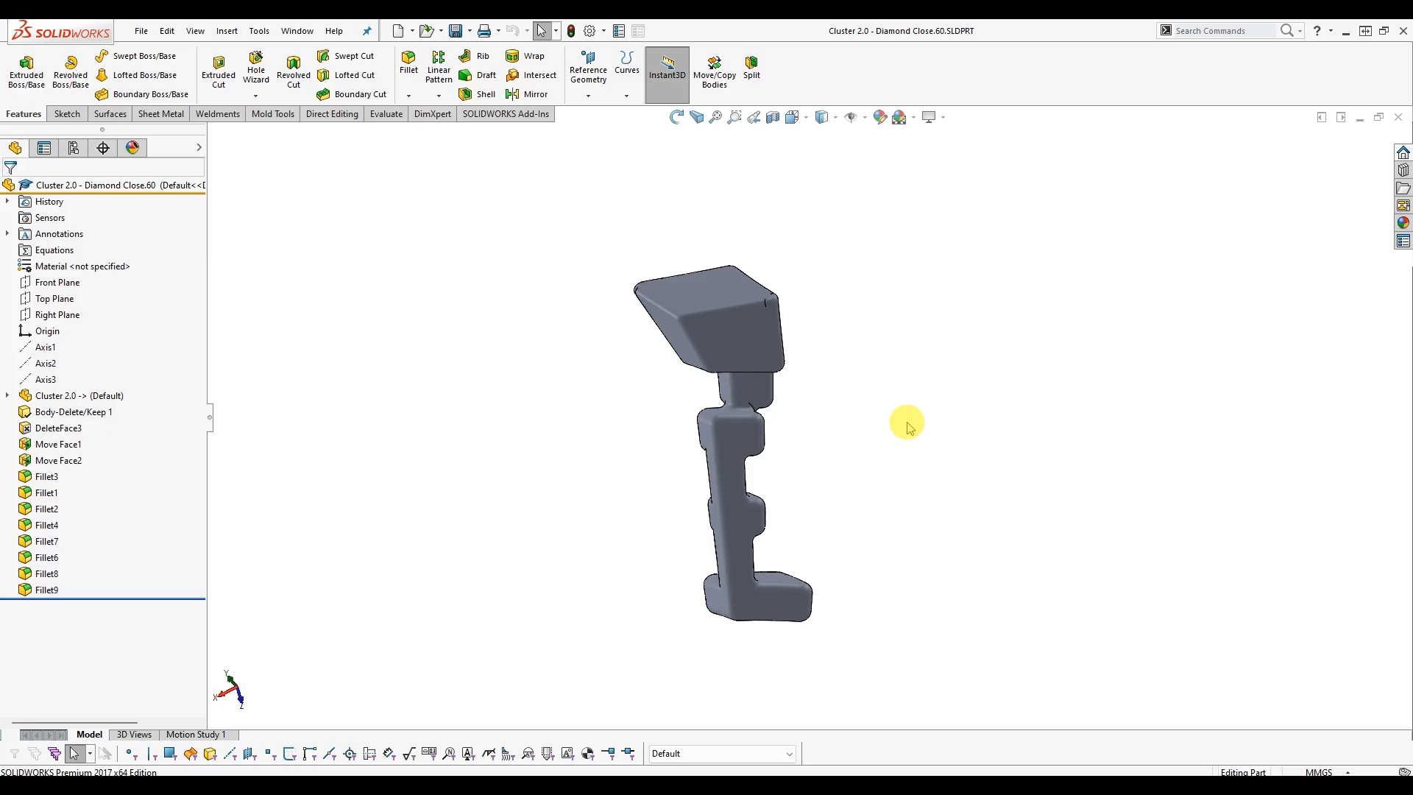
Switch to the Fillet Tutorial part document and review its inserted Cluster 2.0 part and Body-Delete/Keep 1 features.
{"action": "key", "text": "ctrl+Tab"}
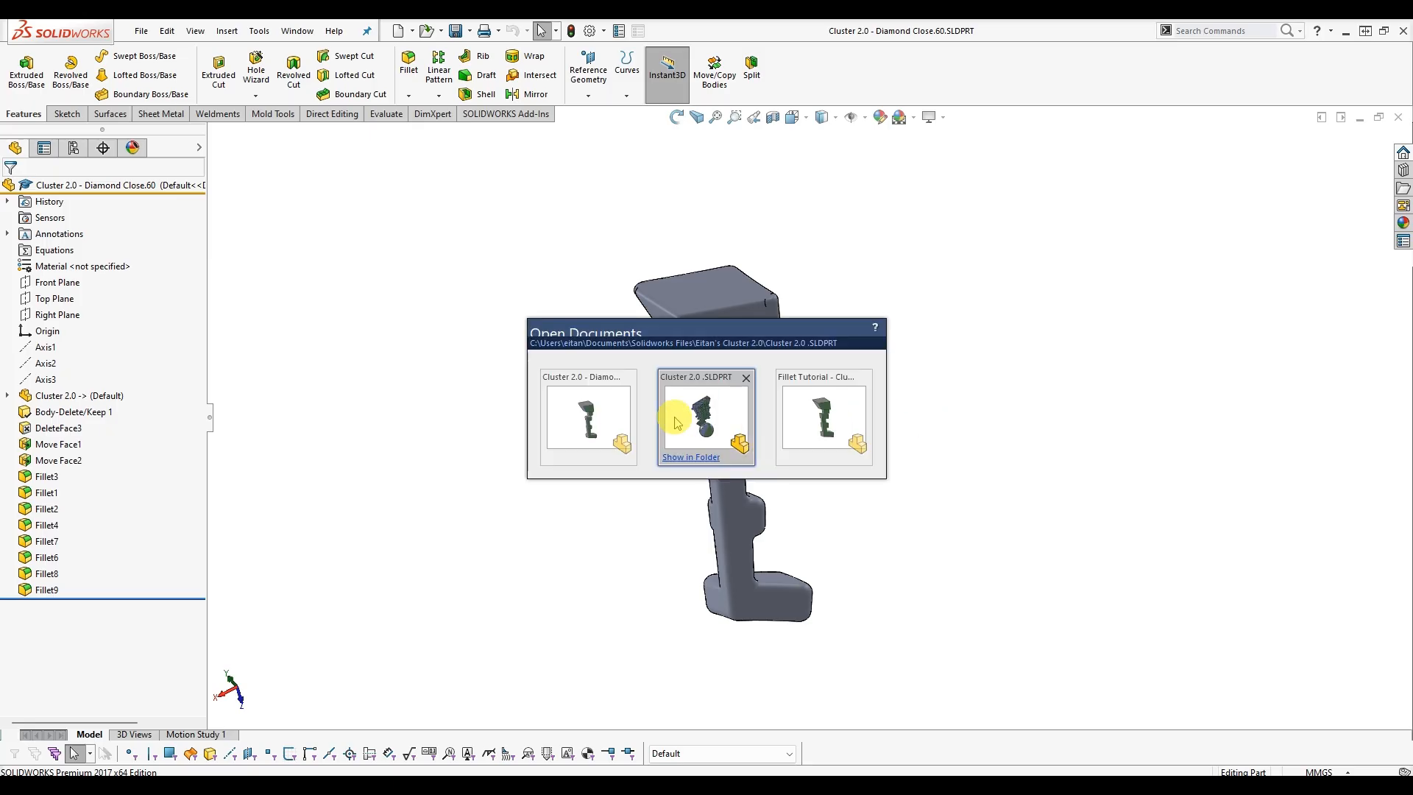
{"action": "left_click", "coordinate": [833, 417]}
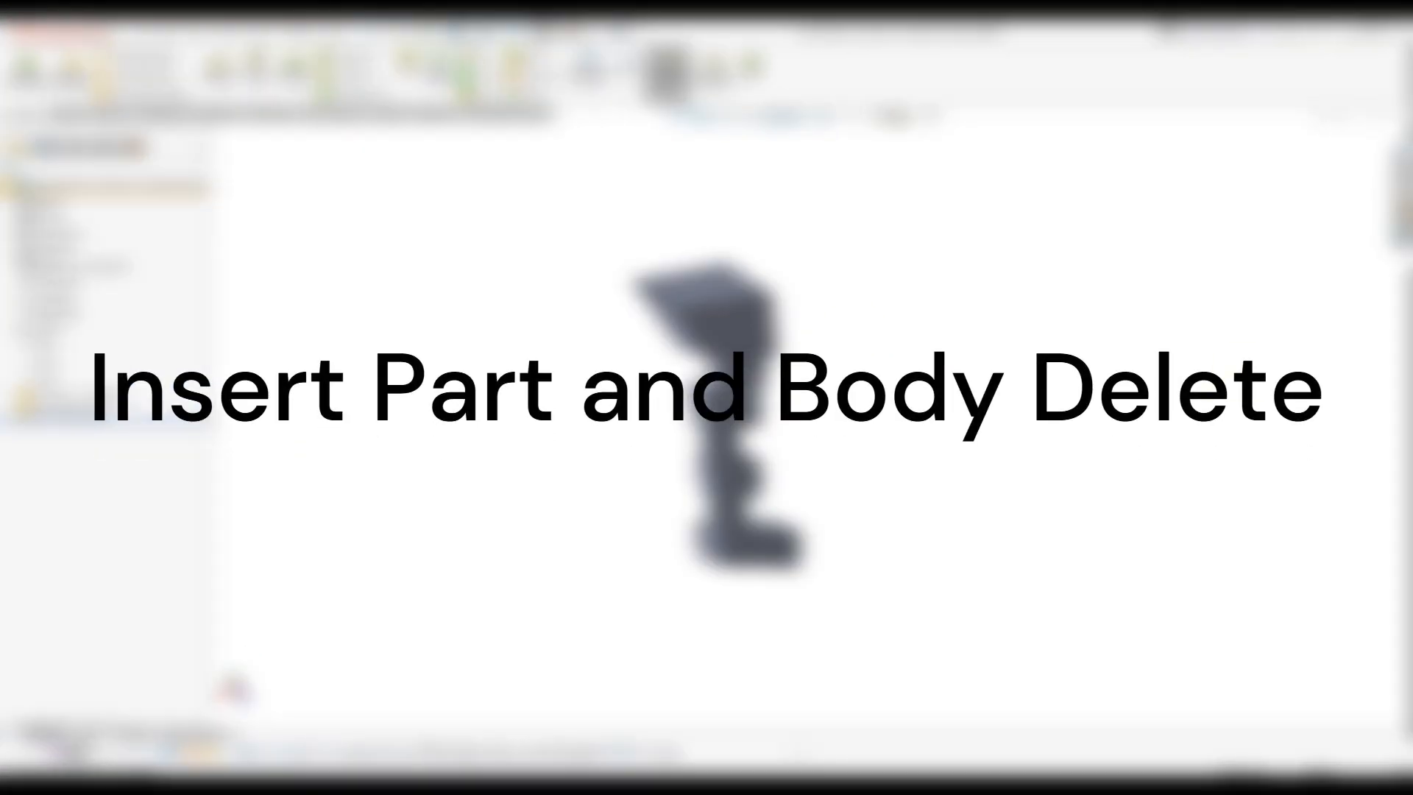
{"action": "left_click", "coordinate": [70, 395]}
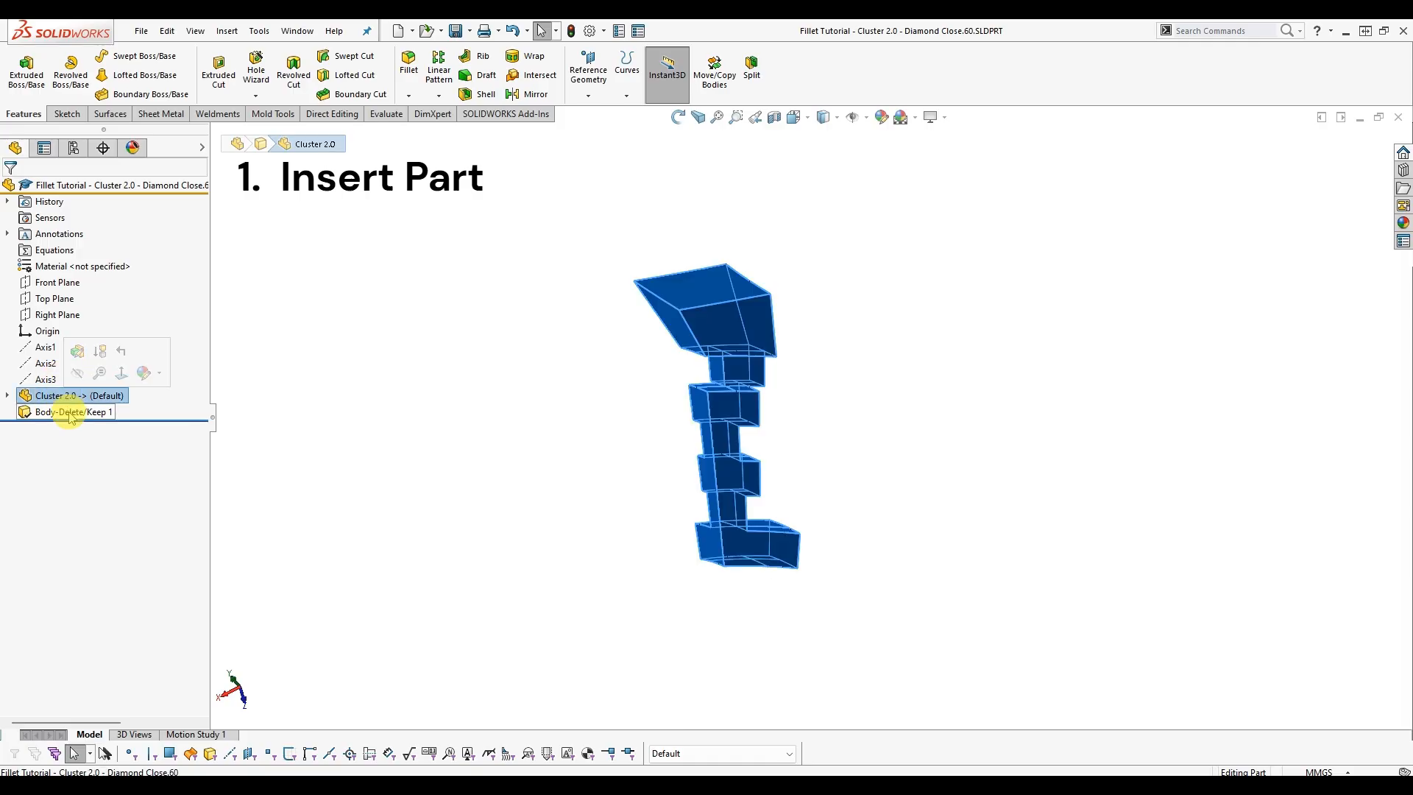
{"action": "left_click", "coordinate": [70, 413]}
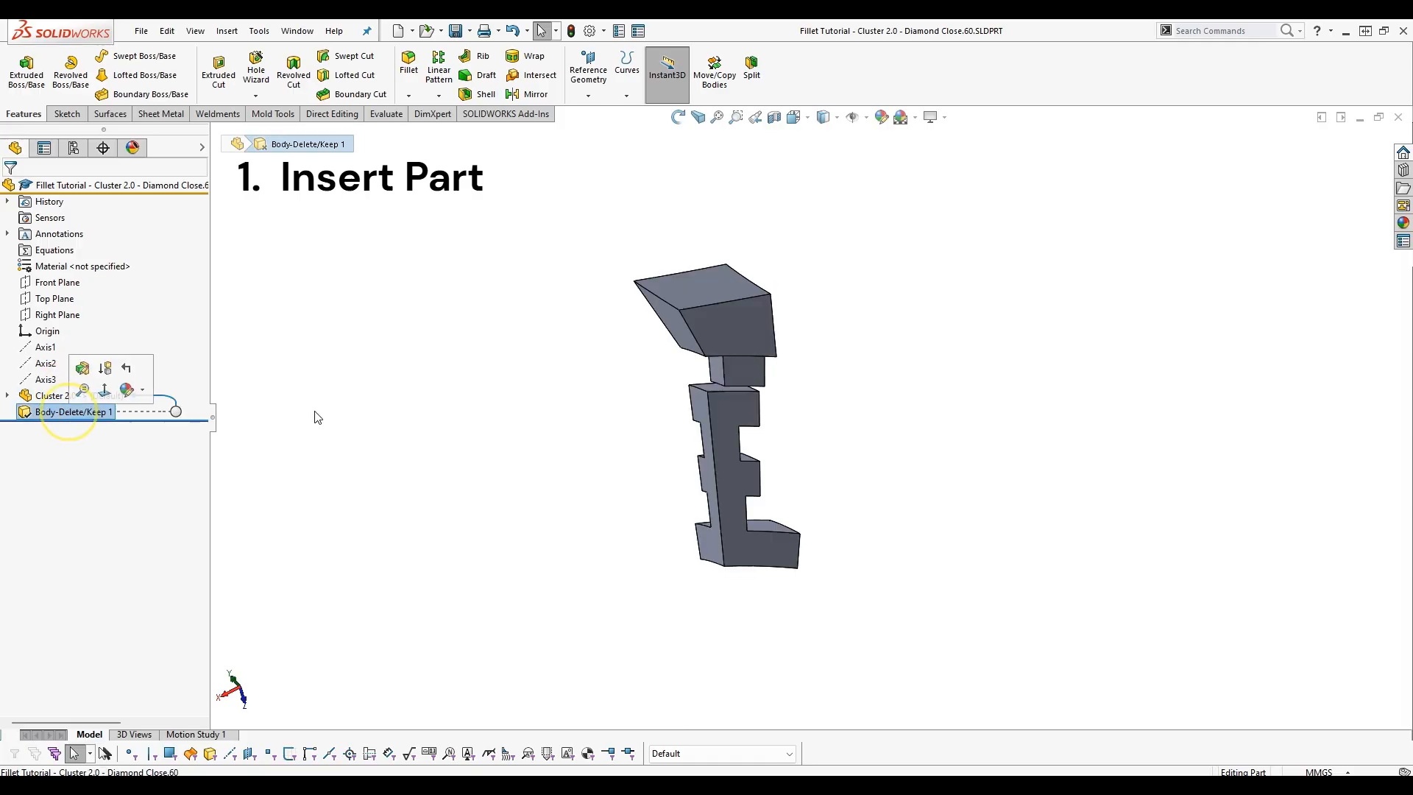
{"action": "left_click", "coordinate": [539, 399]}
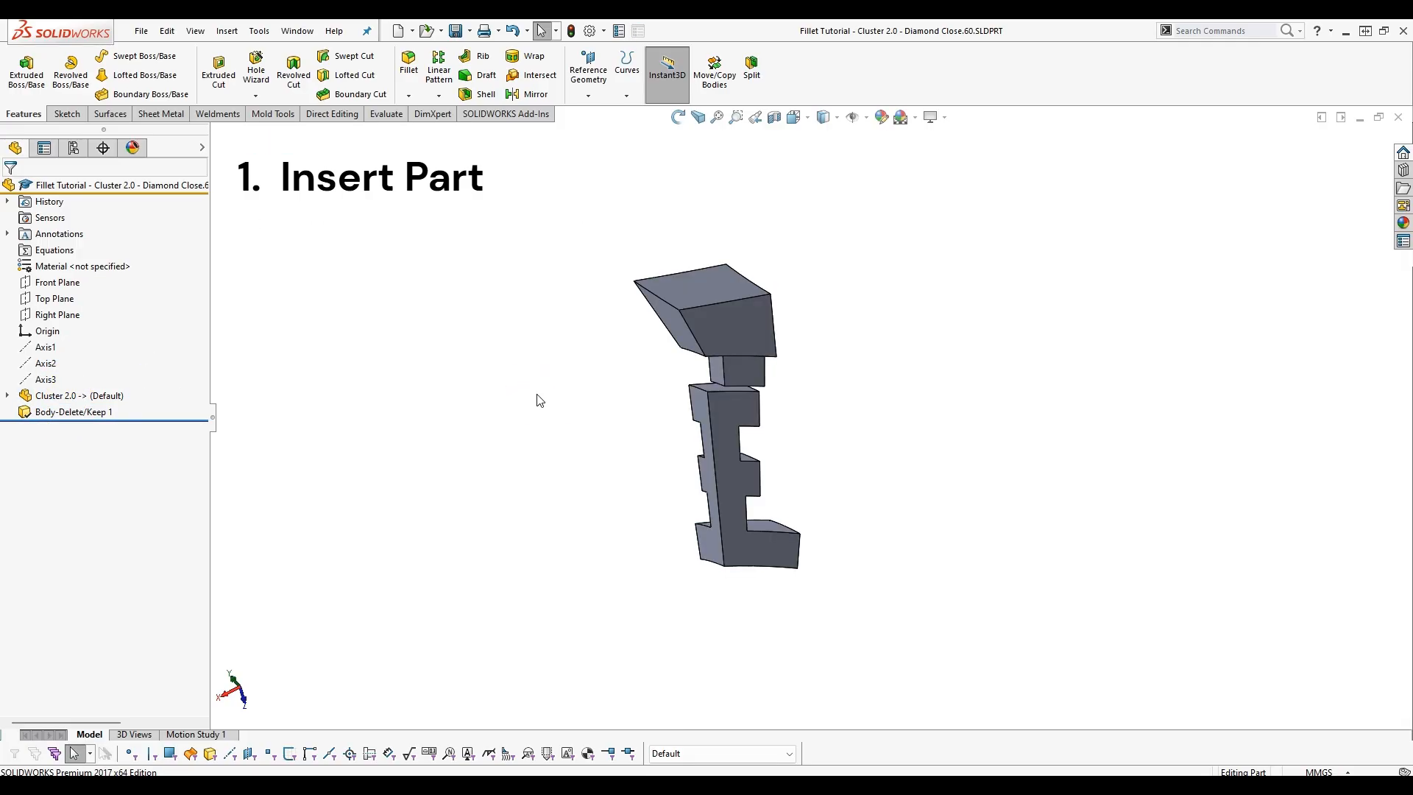
Open the inserted Cluster 2.0 feature's definition, review its transfer options, and leave it without changes.
{"action": "left_click", "coordinate": [64, 395]}
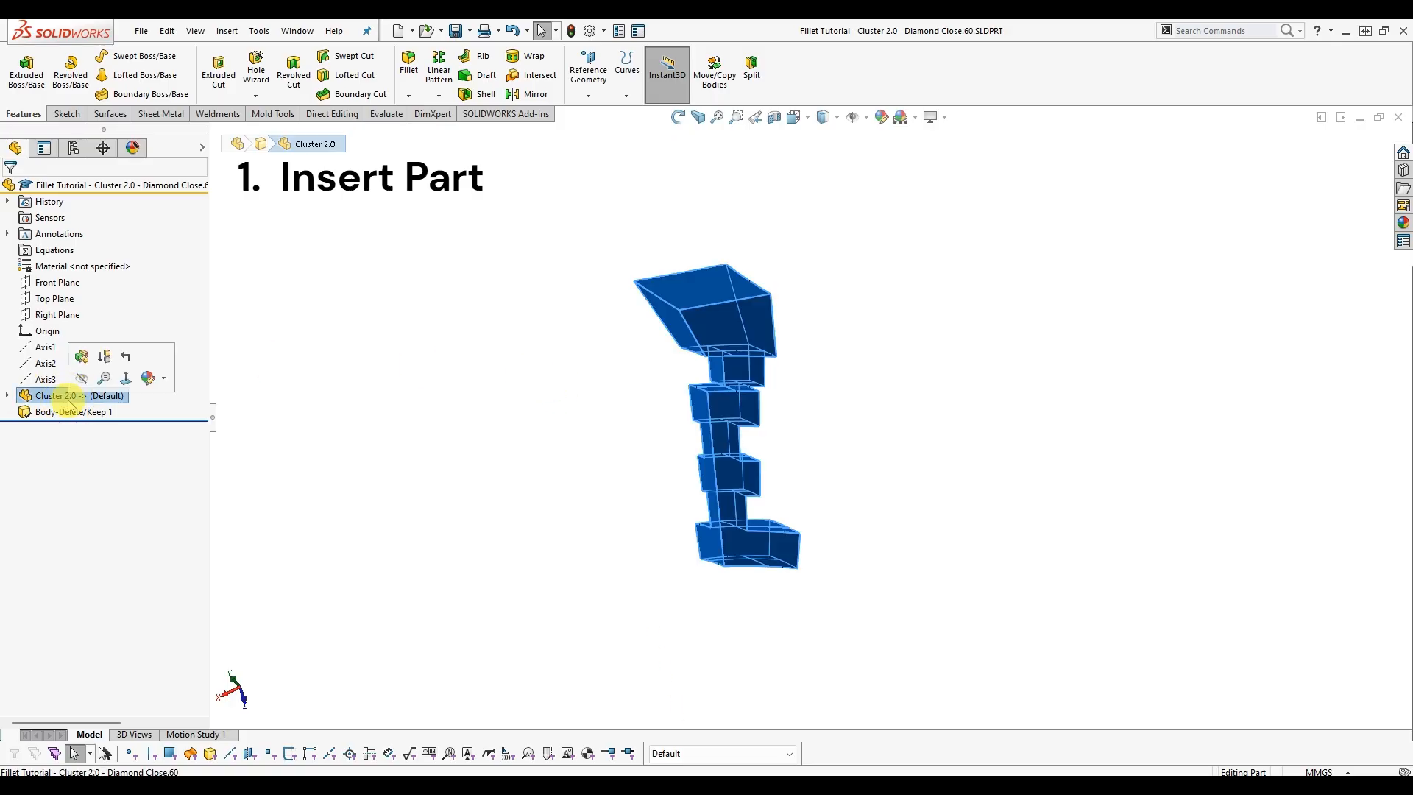
{"action": "left_click", "coordinate": [83, 360]}
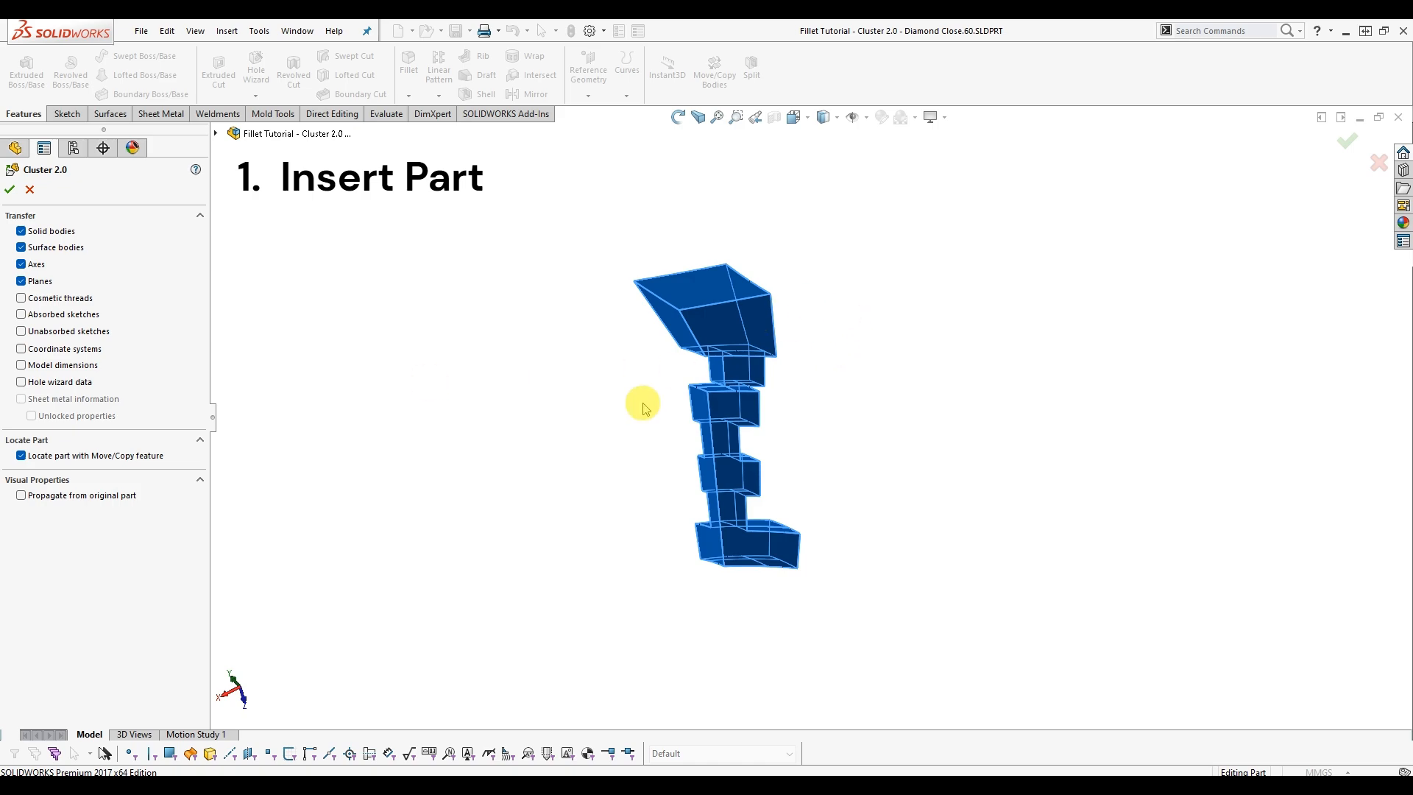
{"action": "scroll", "coordinate": [754, 379], "scroll_direction": "up", "scroll_amount": 3}
{"action": "scroll", "coordinate": [773, 324], "scroll_direction": "down", "scroll_amount": 1}
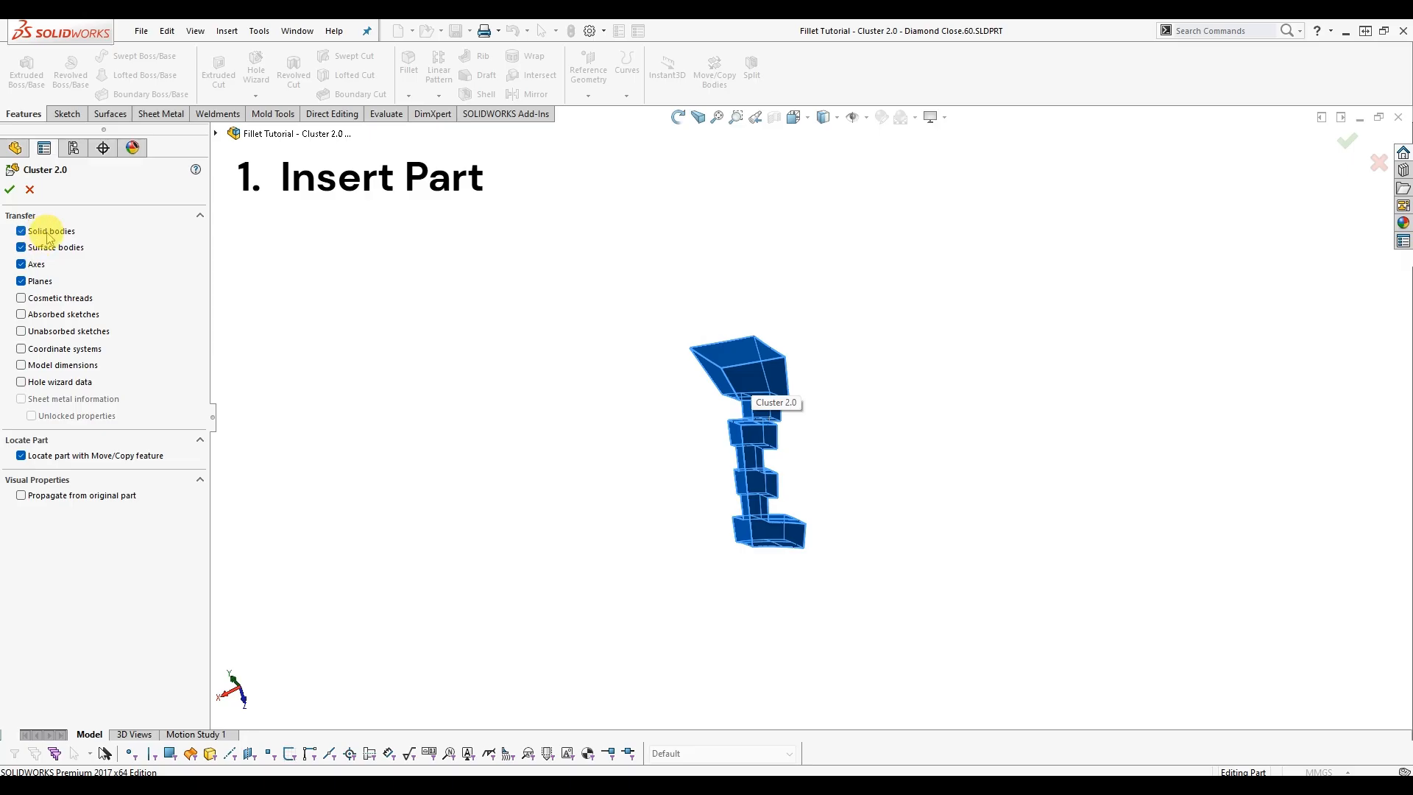
{"action": "left_click", "coordinate": [34, 270]}
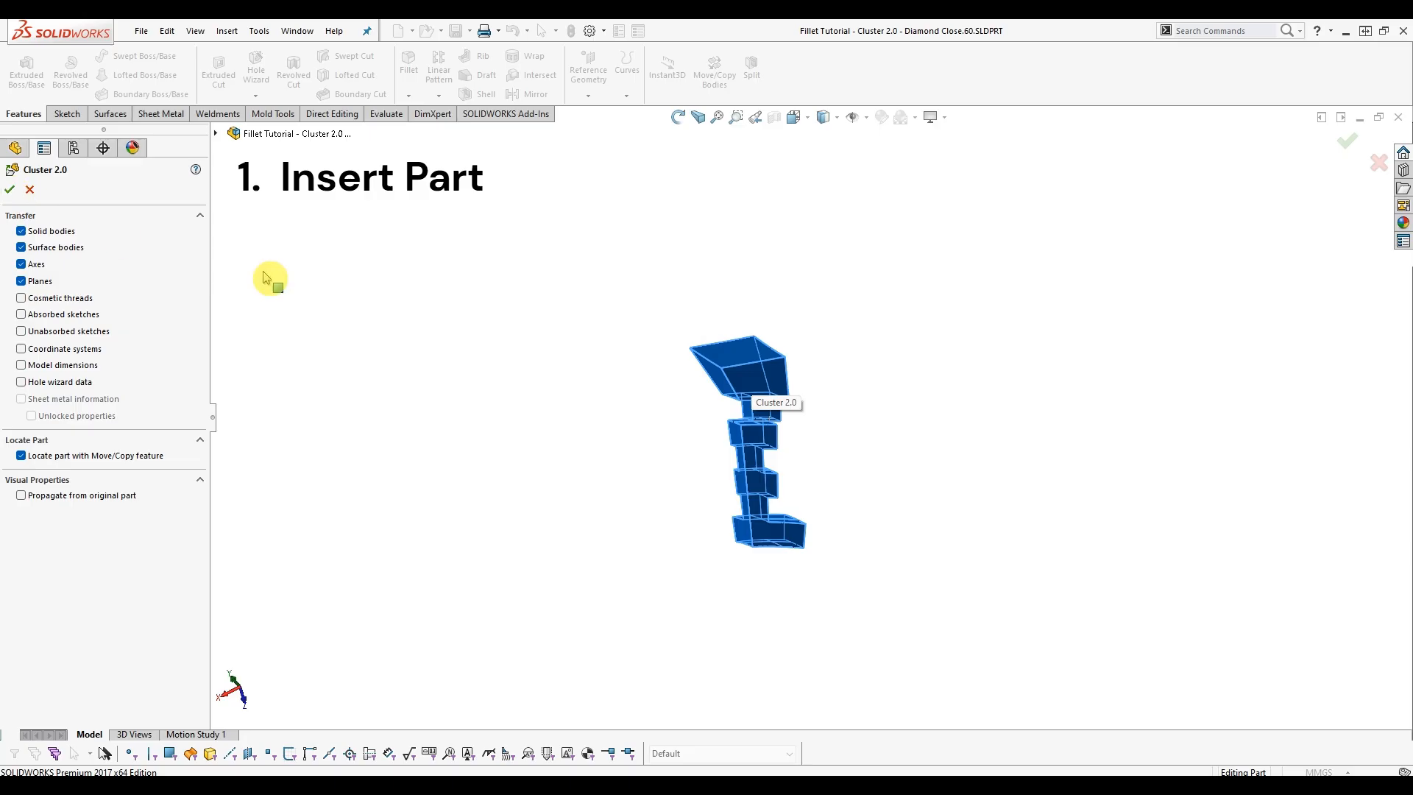
{"action": "scroll", "coordinate": [782, 426], "scroll_direction": "down", "scroll_amount": 2}
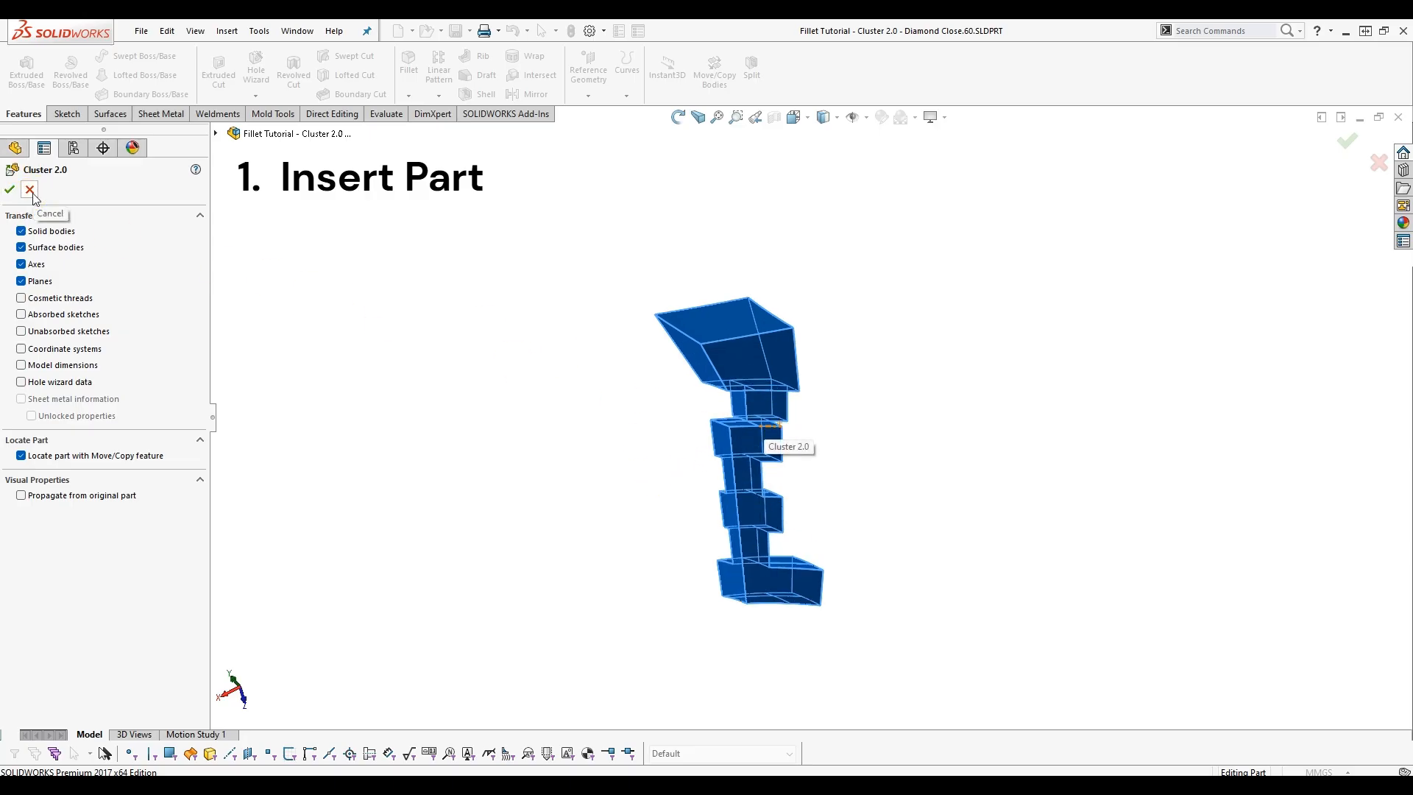
{"action": "left_click", "coordinate": [293, 366]}
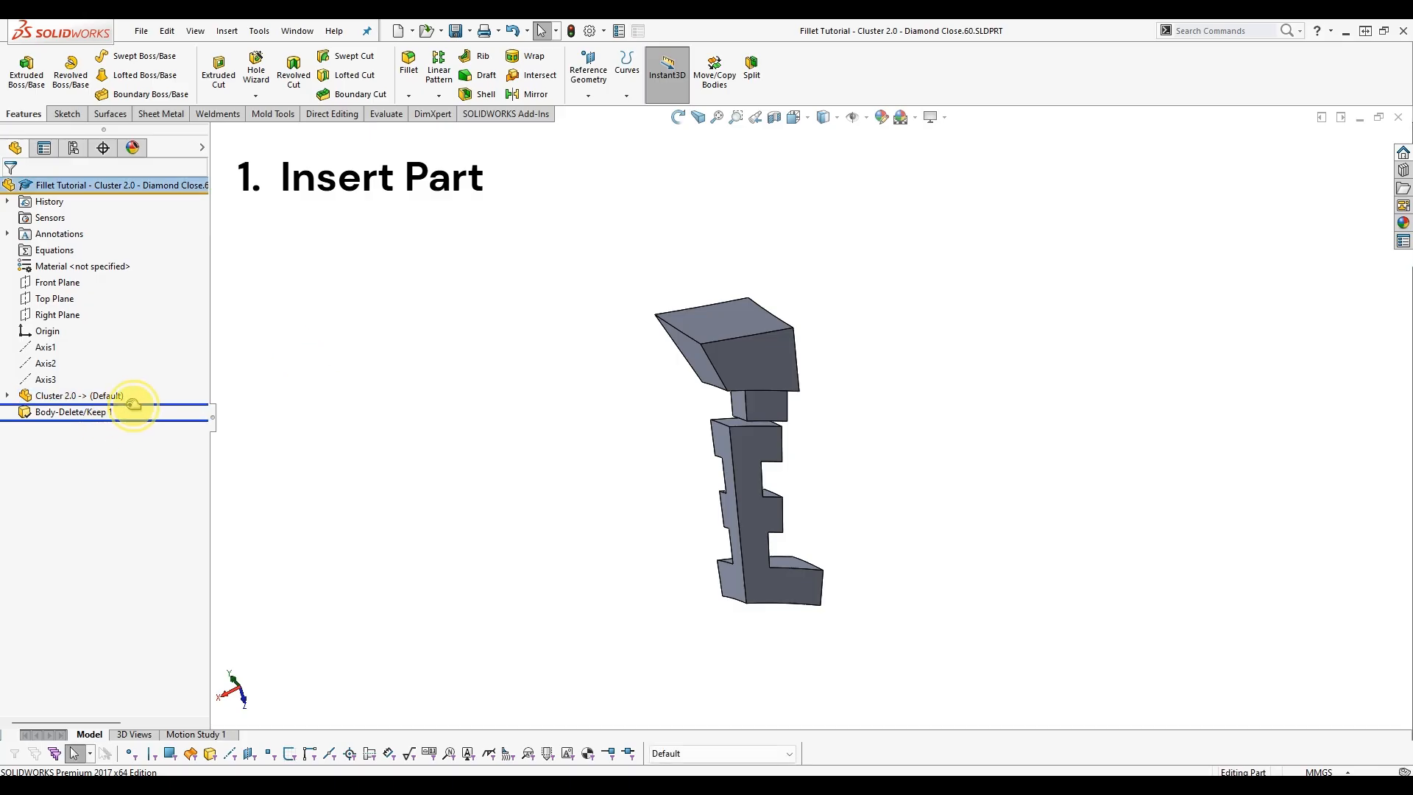
Roll the model back to before Body-Delete/Keep 1 and hide the icosahedron body enclosing the other bodies.
{"action": "left_click_drag", "start_coordinate": [134, 405], "coordinate": [133, 404]}
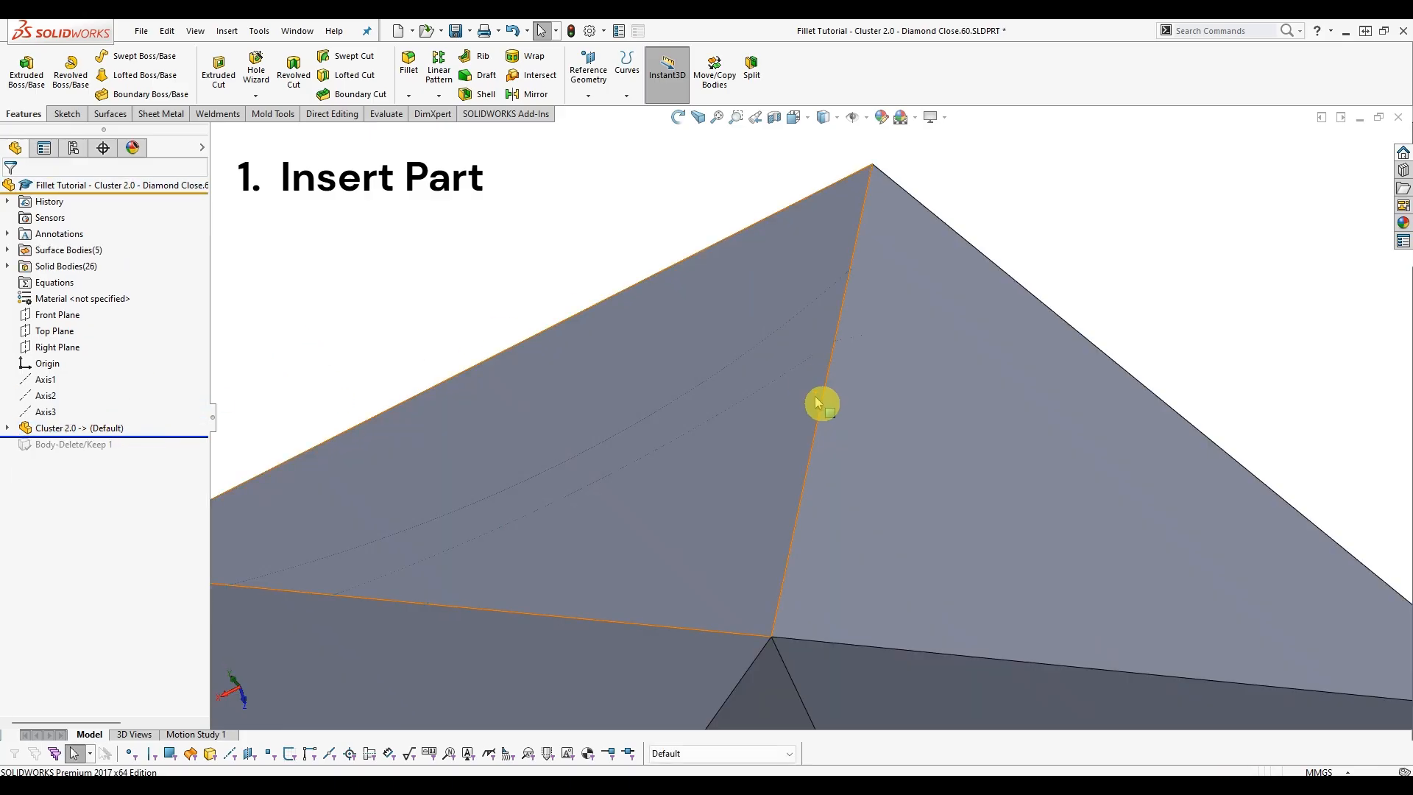
{"action": "scroll", "coordinate": [815, 412], "scroll_direction": "up", "scroll_amount": 10}
{"action": "scroll", "coordinate": [822, 545], "scroll_direction": "down", "scroll_amount": 4}
{"action": "left_click", "coordinate": [750, 393]}
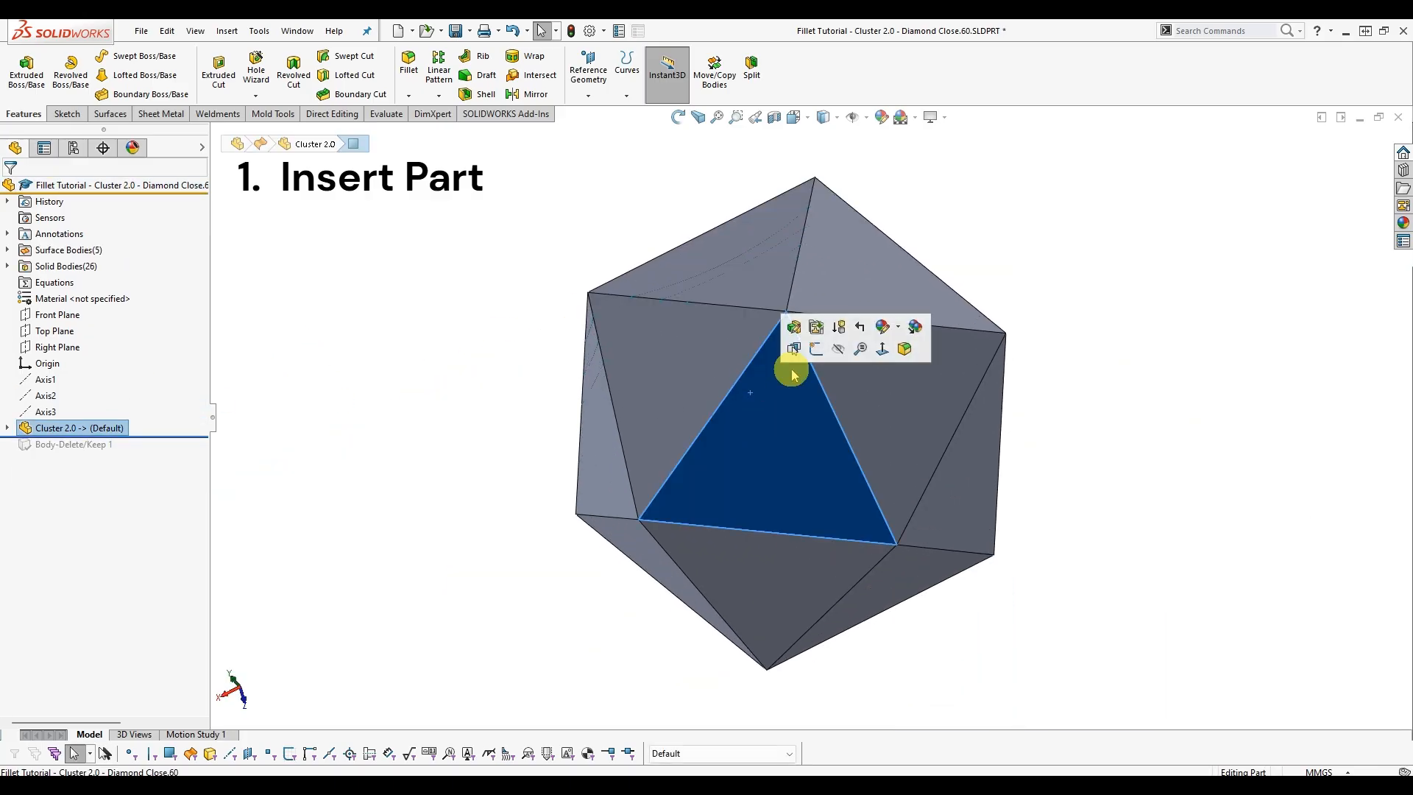
{"action": "left_click", "coordinate": [837, 350]}
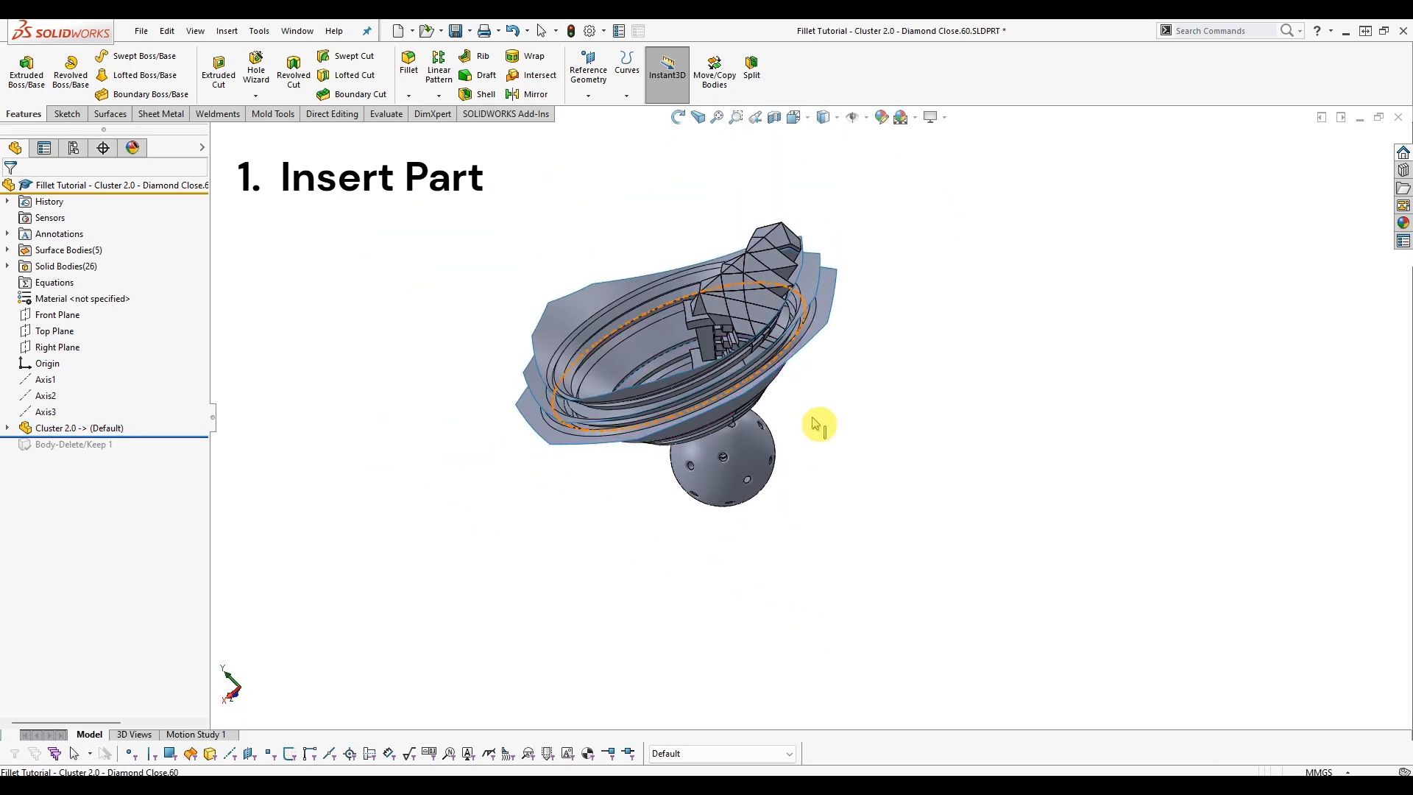
Examine the inserted solid pieces, cutting surfaces and sphere core from several angles and distances.
{"action": "scroll", "coordinate": [816, 424], "scroll_direction": "up", "scroll_amount": 2}
{"action": "scroll", "coordinate": [769, 346], "scroll_direction": "down", "scroll_amount": 4}
{"action": "scroll", "coordinate": [765, 331], "scroll_direction": "down", "scroll_amount": 3}
{"action": "middle_click_drag", "start_coordinate": [772, 379], "coordinate": [890, 454]}
{"action": "middle_click_drag", "start_coordinate": [805, 402], "coordinate": [752, 387]}
{"action": "scroll", "coordinate": [758, 420], "scroll_direction": "up", "scroll_amount": 3}
{"action": "scroll", "coordinate": [758, 421], "scroll_direction": "down", "scroll_amount": 3}
{"action": "scroll", "coordinate": [765, 464], "scroll_direction": "up", "scroll_amount": 3}
{"action": "scroll", "coordinate": [770, 473], "scroll_direction": "down", "scroll_amount": 1}
{"action": "middle_click_drag", "start_coordinate": [770, 474], "coordinate": [725, 526]}
{"action": "scroll", "coordinate": [707, 507], "scroll_direction": "down", "scroll_amount": 1}
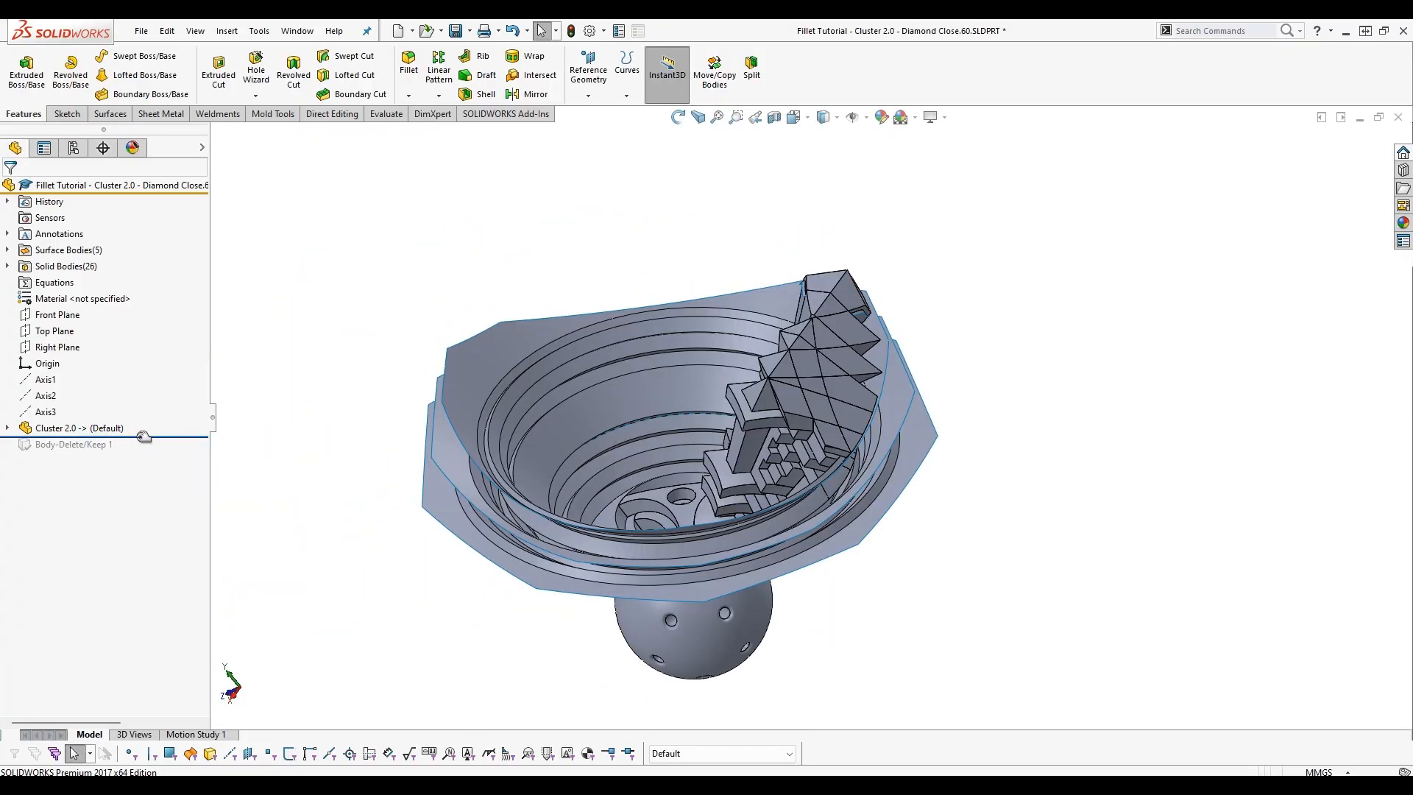
Roll the model forward past Body-Delete/Keep 1 and check its definition, keeping only the Diamond Close.60 body with Keep Bodies.
{"action": "left_click_drag", "start_coordinate": [143, 434], "coordinate": [124, 465]}
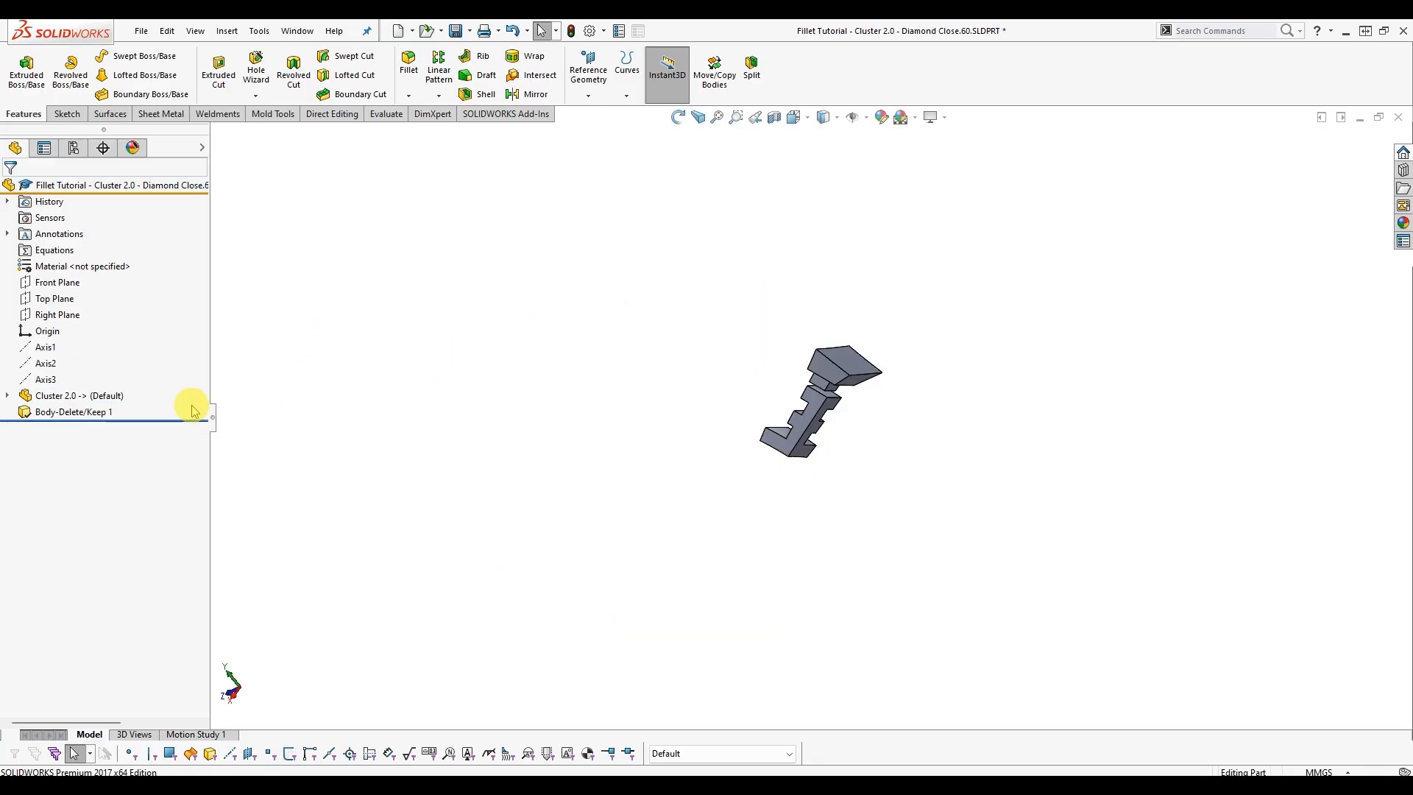
{"action": "left_click", "coordinate": [71, 412]}
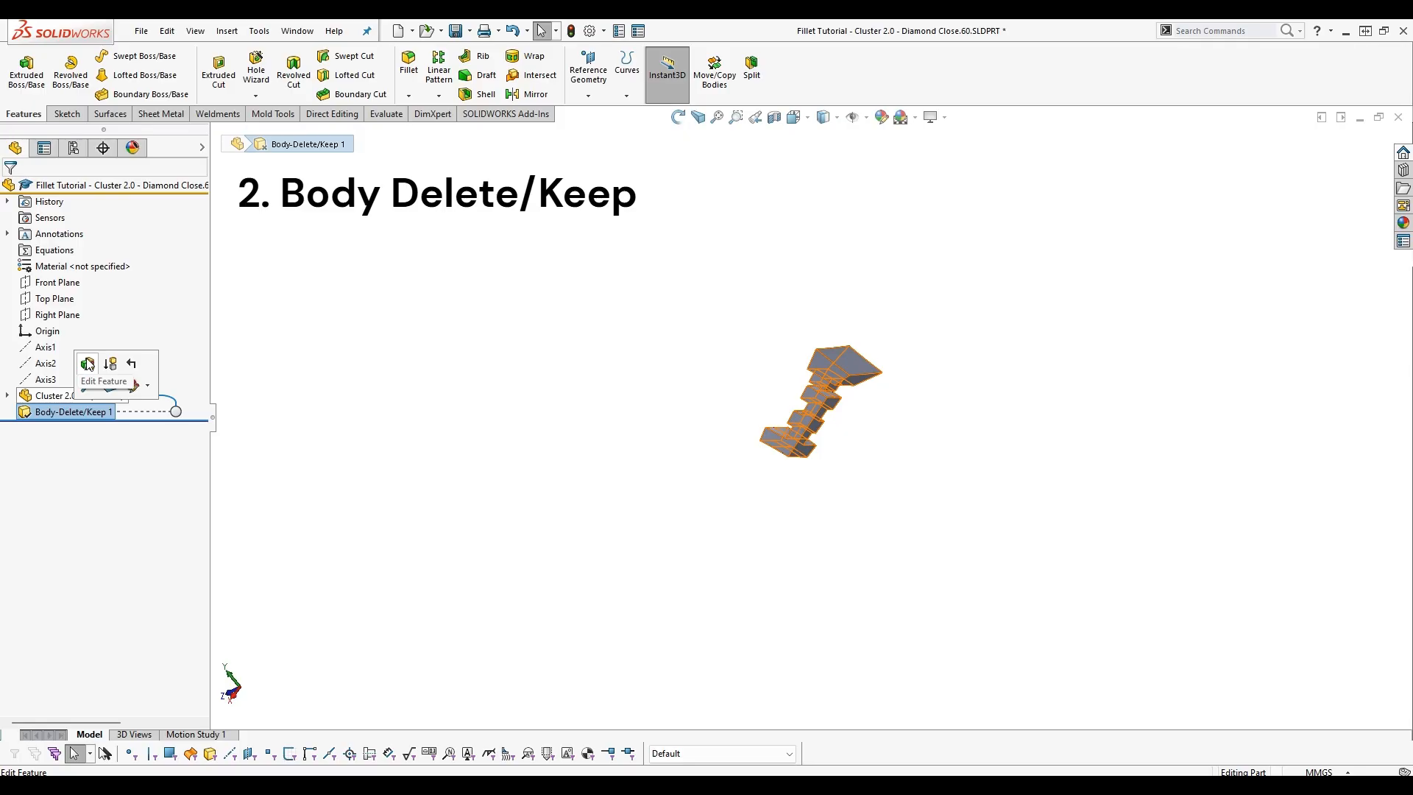
{"action": "left_click", "coordinate": [88, 363]}
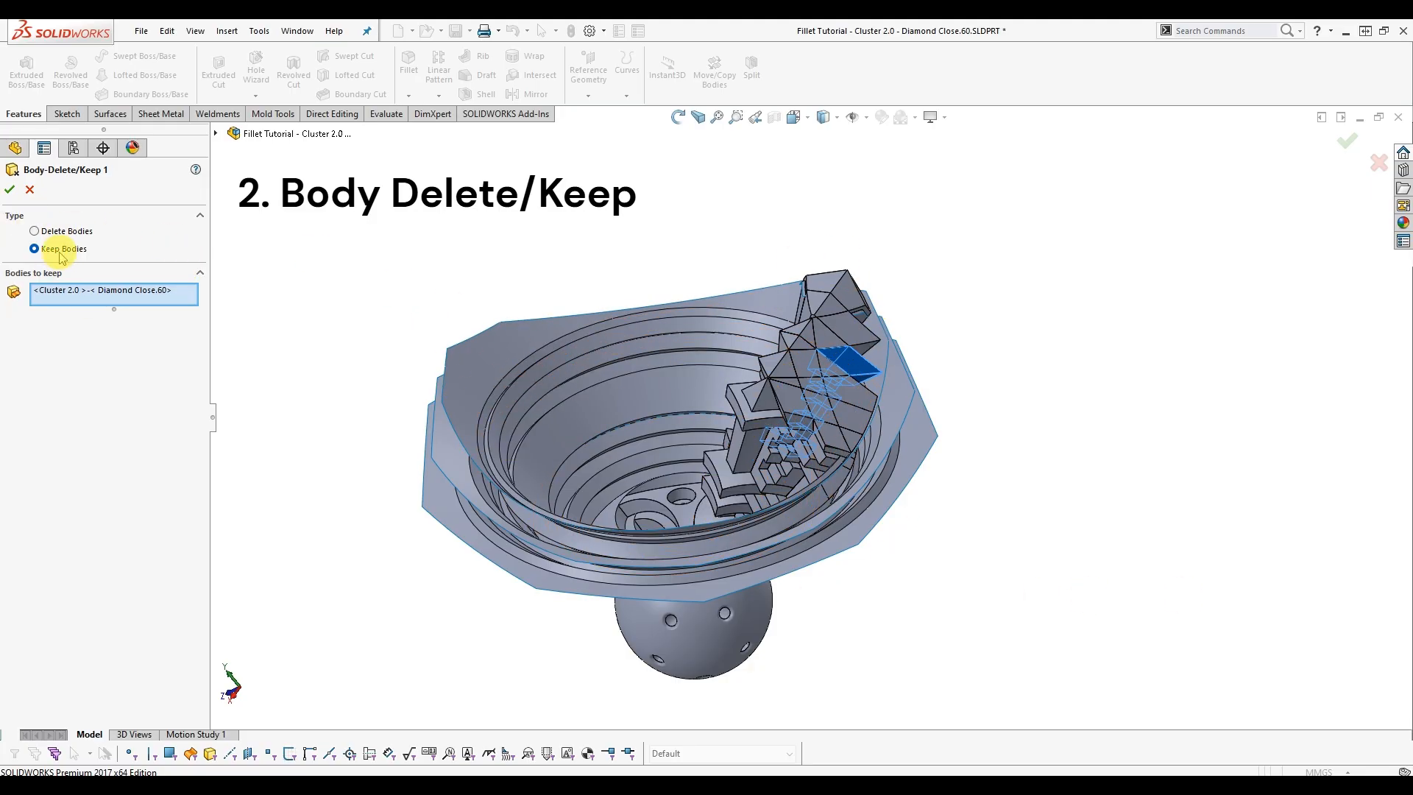
{"action": "left_click", "coordinate": [110, 293]}
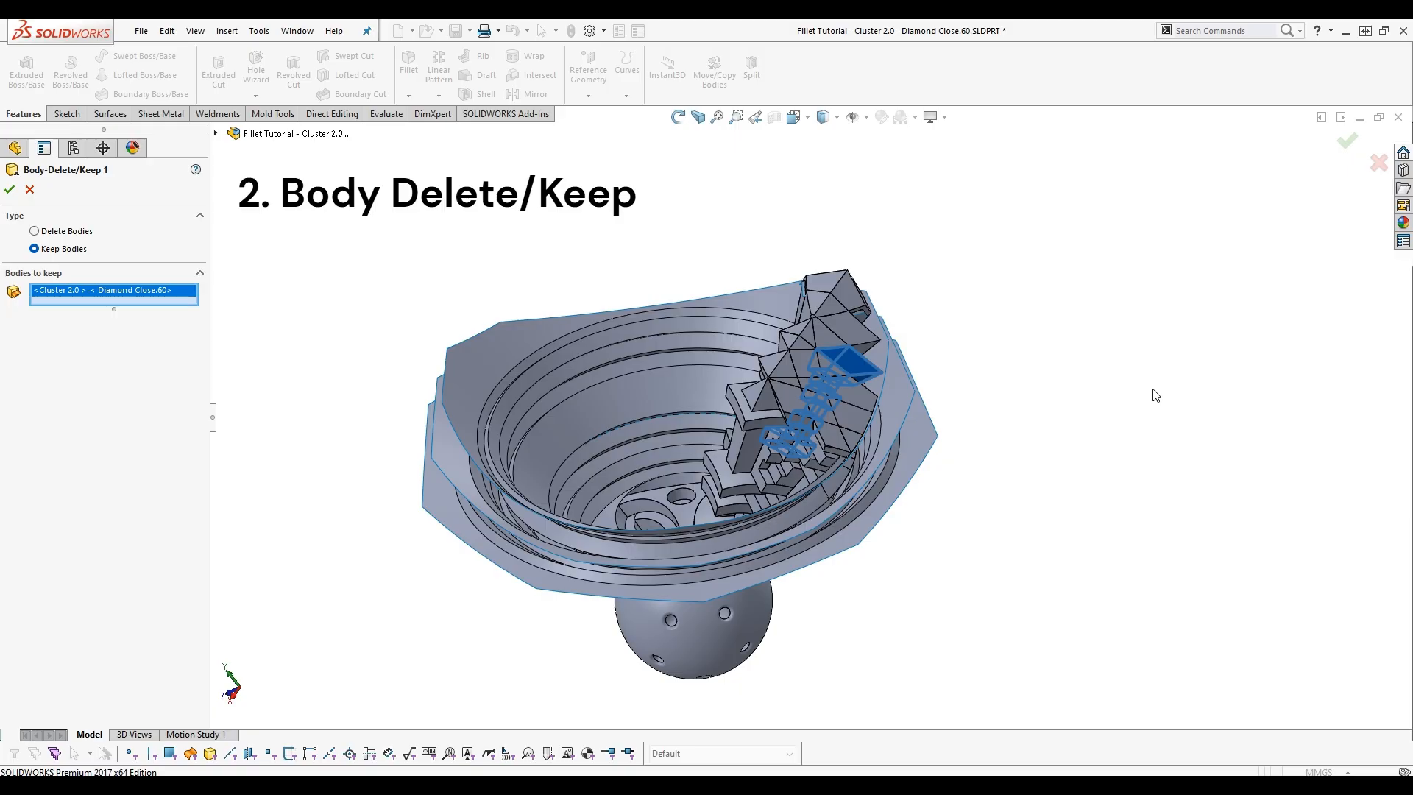
{"action": "left_click", "coordinate": [9, 189]}
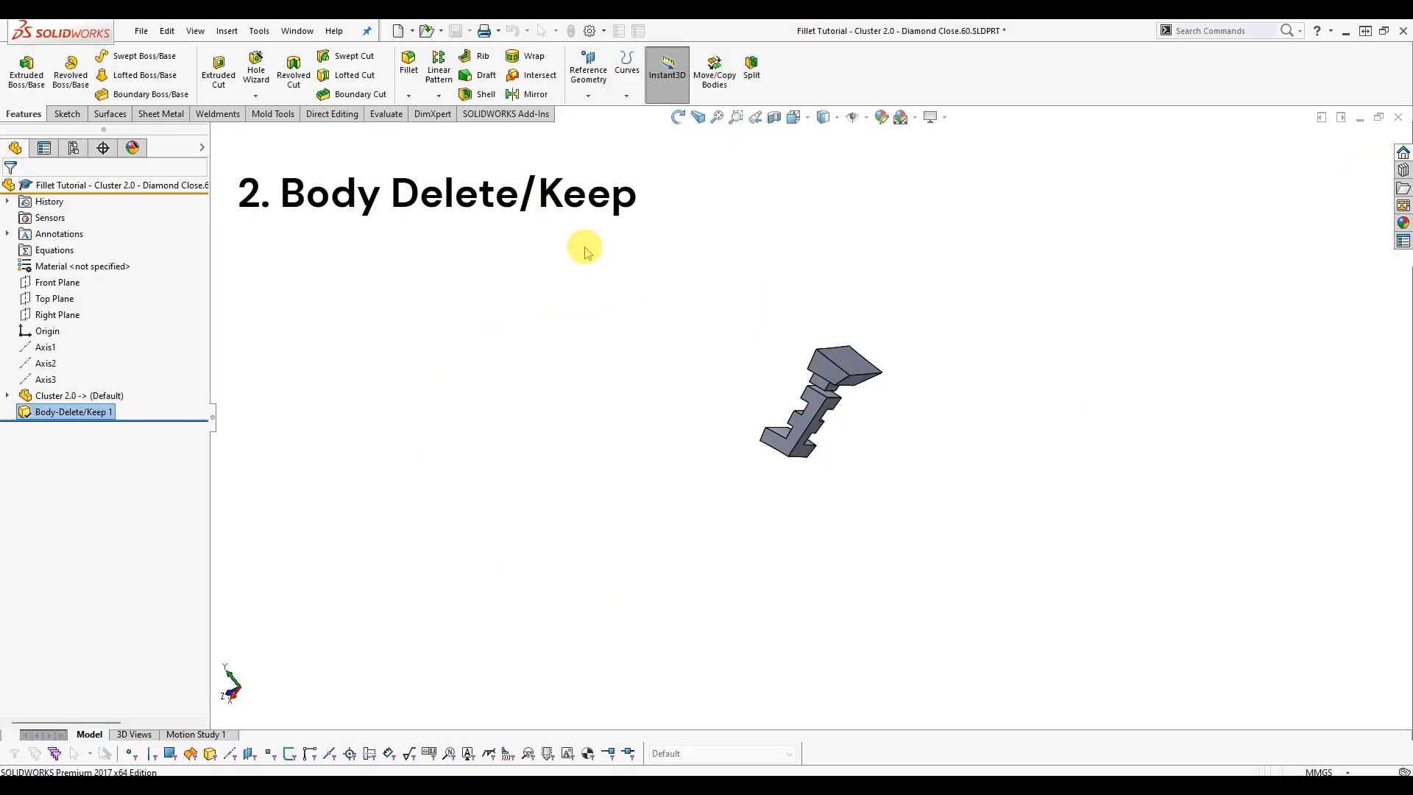
Examine the isolated diamond piece from several angles and highlight its source features.
{"action": "left_click", "coordinate": [767, 347]}
{"action": "middle_click_drag", "start_coordinate": [766, 346], "coordinate": [731, 343]}
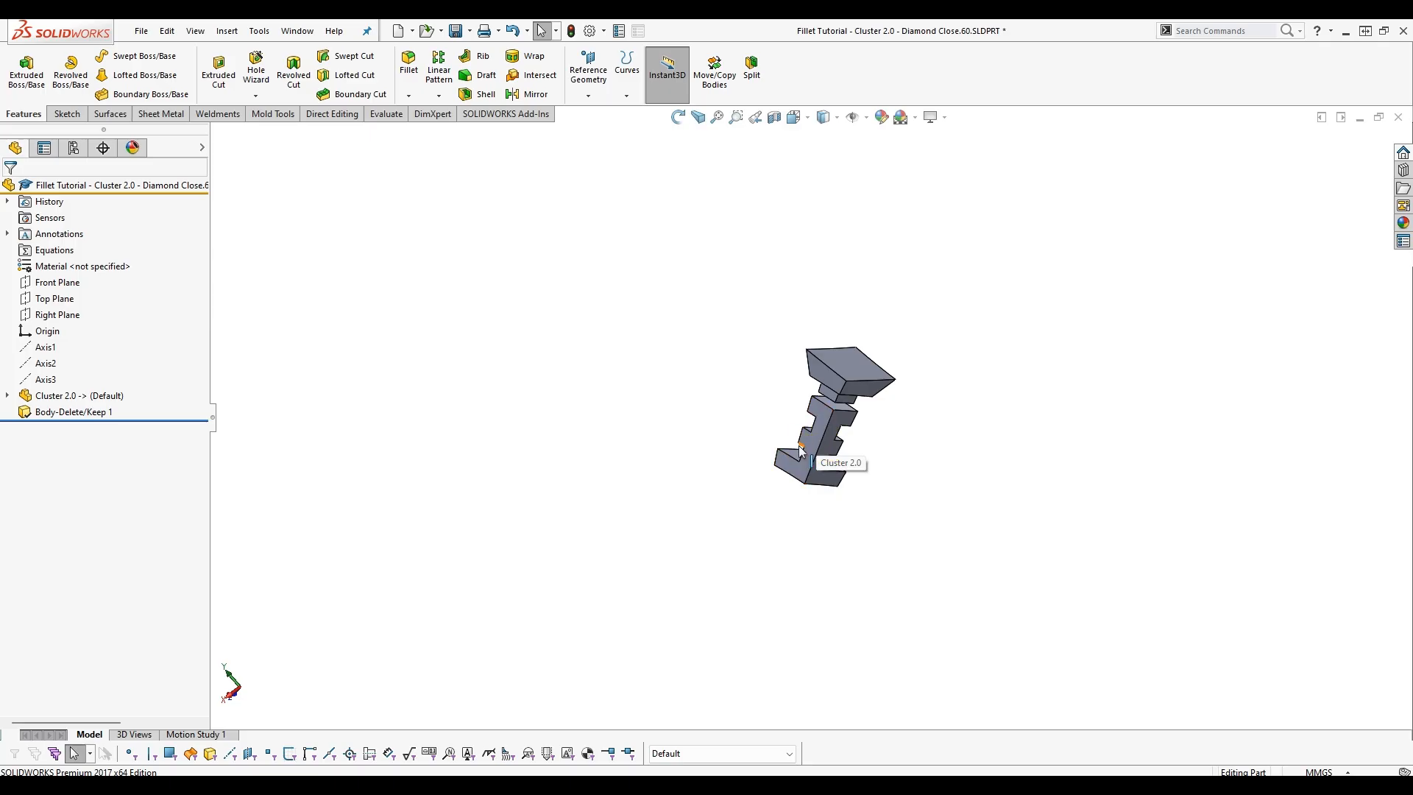
{"action": "middle_click_drag", "start_coordinate": [735, 413], "coordinate": [874, 401]}
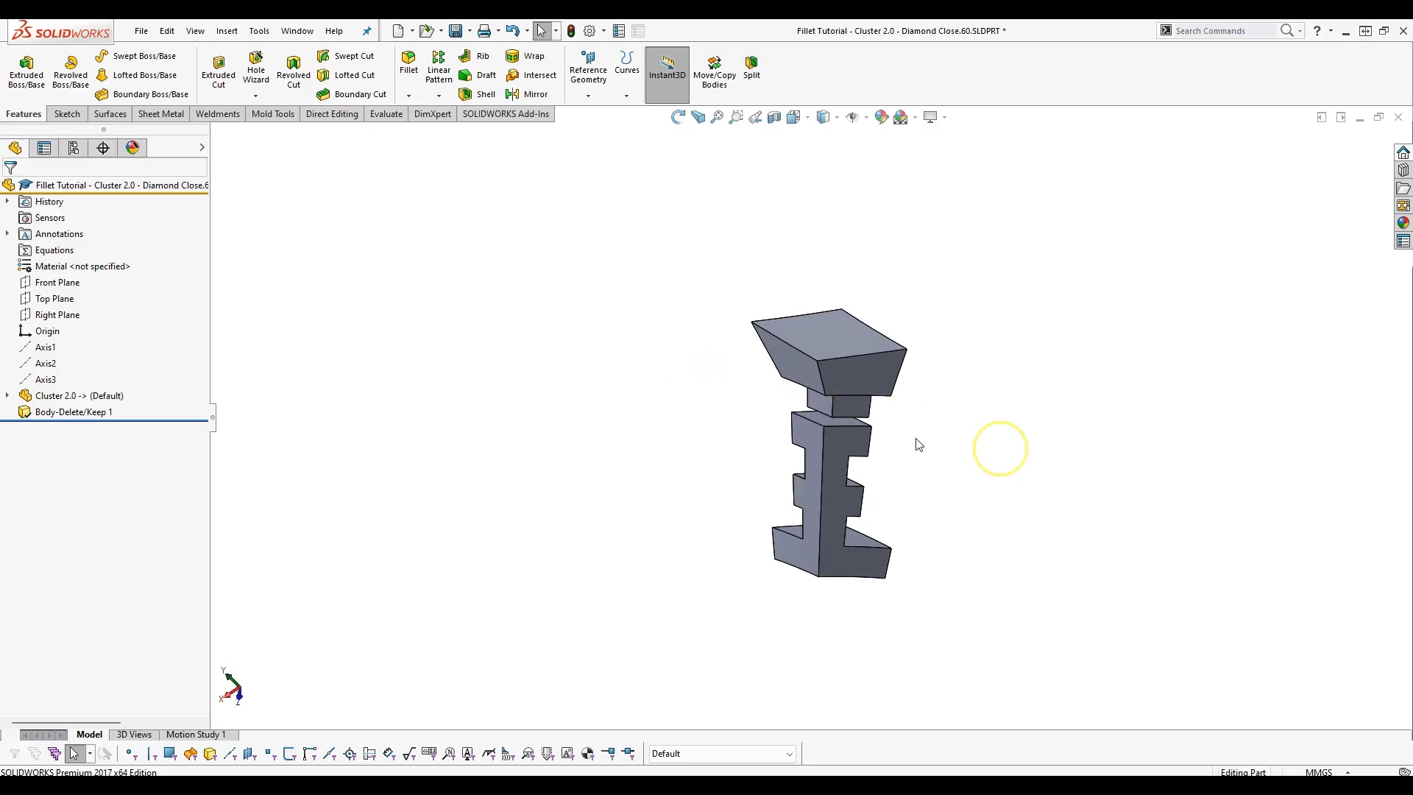
{"action": "left_click", "coordinate": [73, 411]}
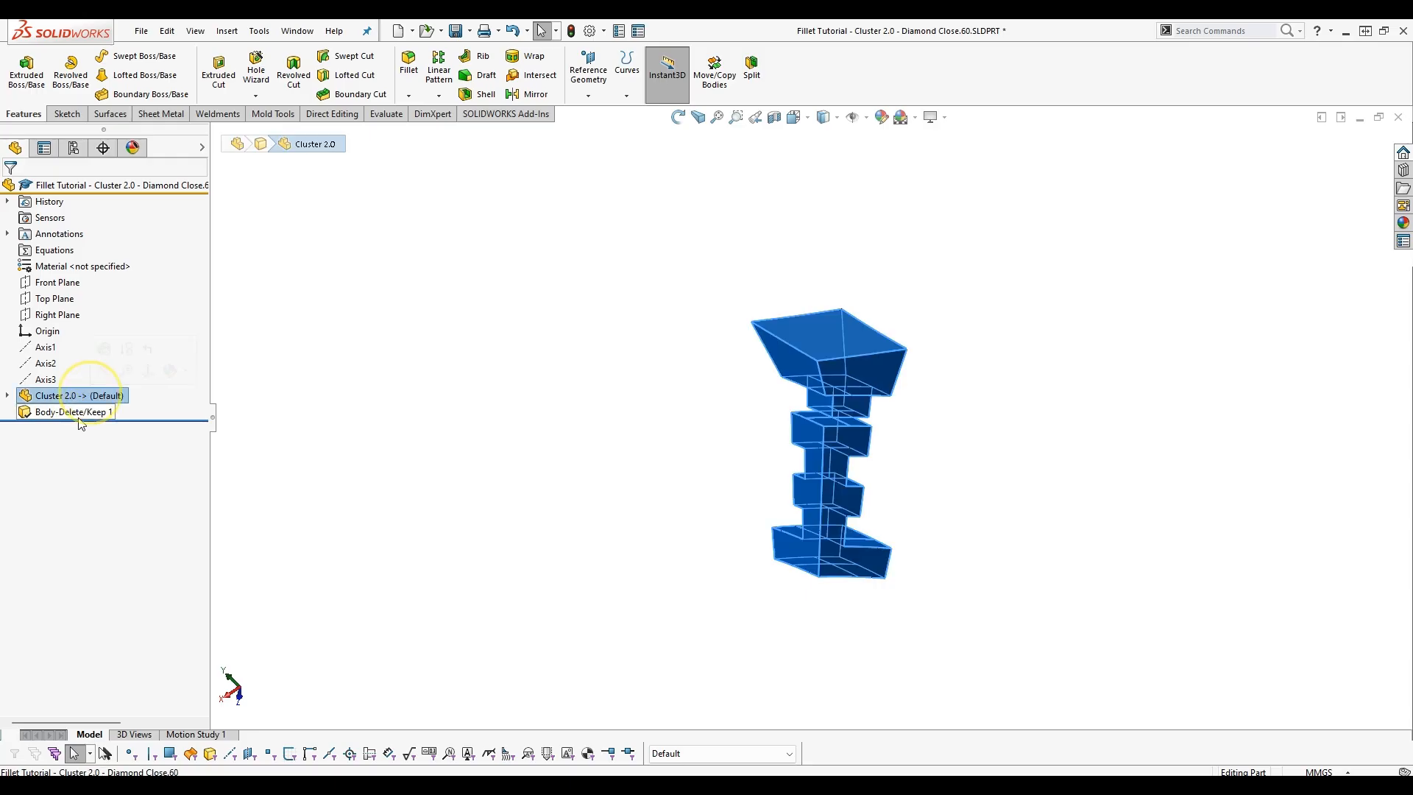
{"action": "left_click", "coordinate": [665, 419]}
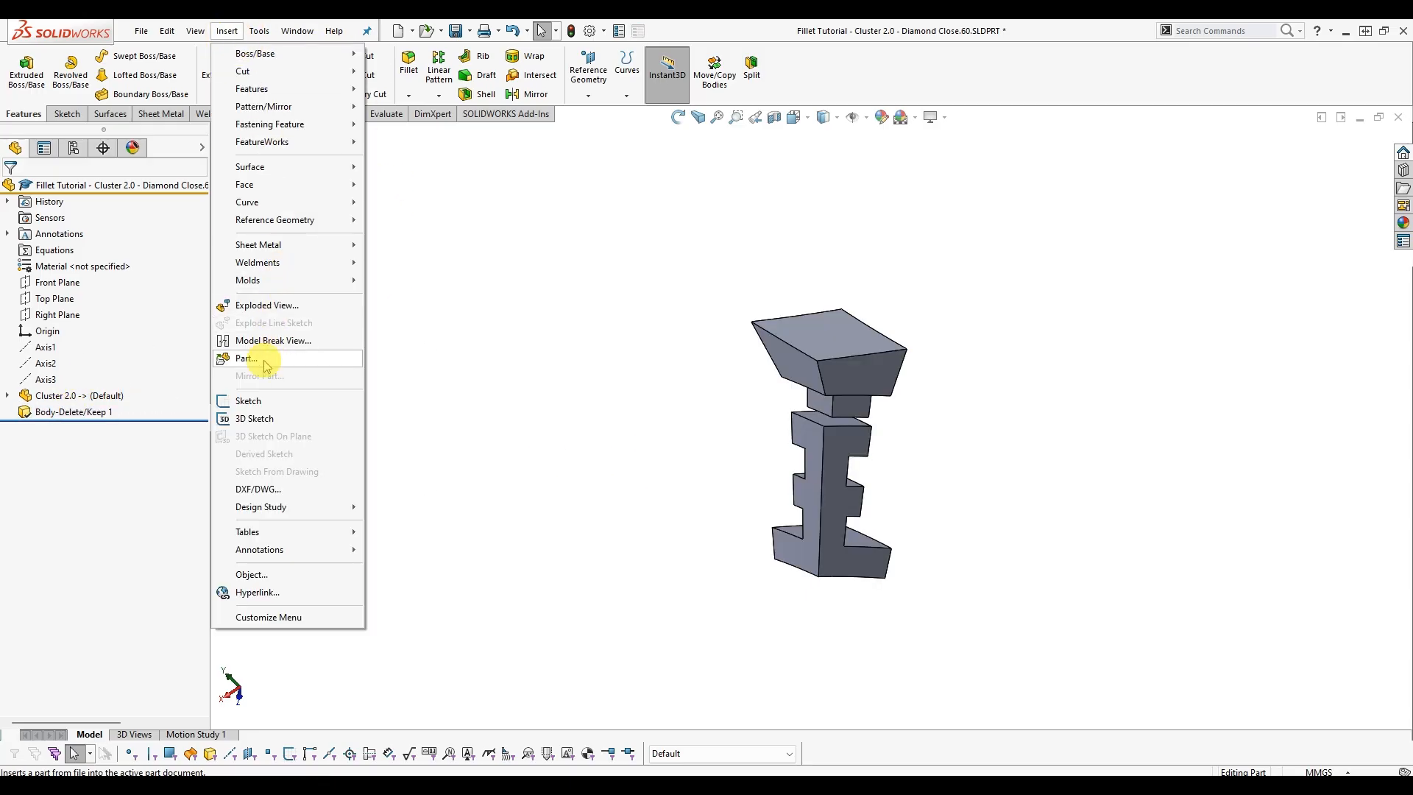
Open the file selection for inserting a part, leave it without choosing one, and highlight the Cluster 2.0 feature.
{"action": "left_click", "coordinate": [266, 362]}
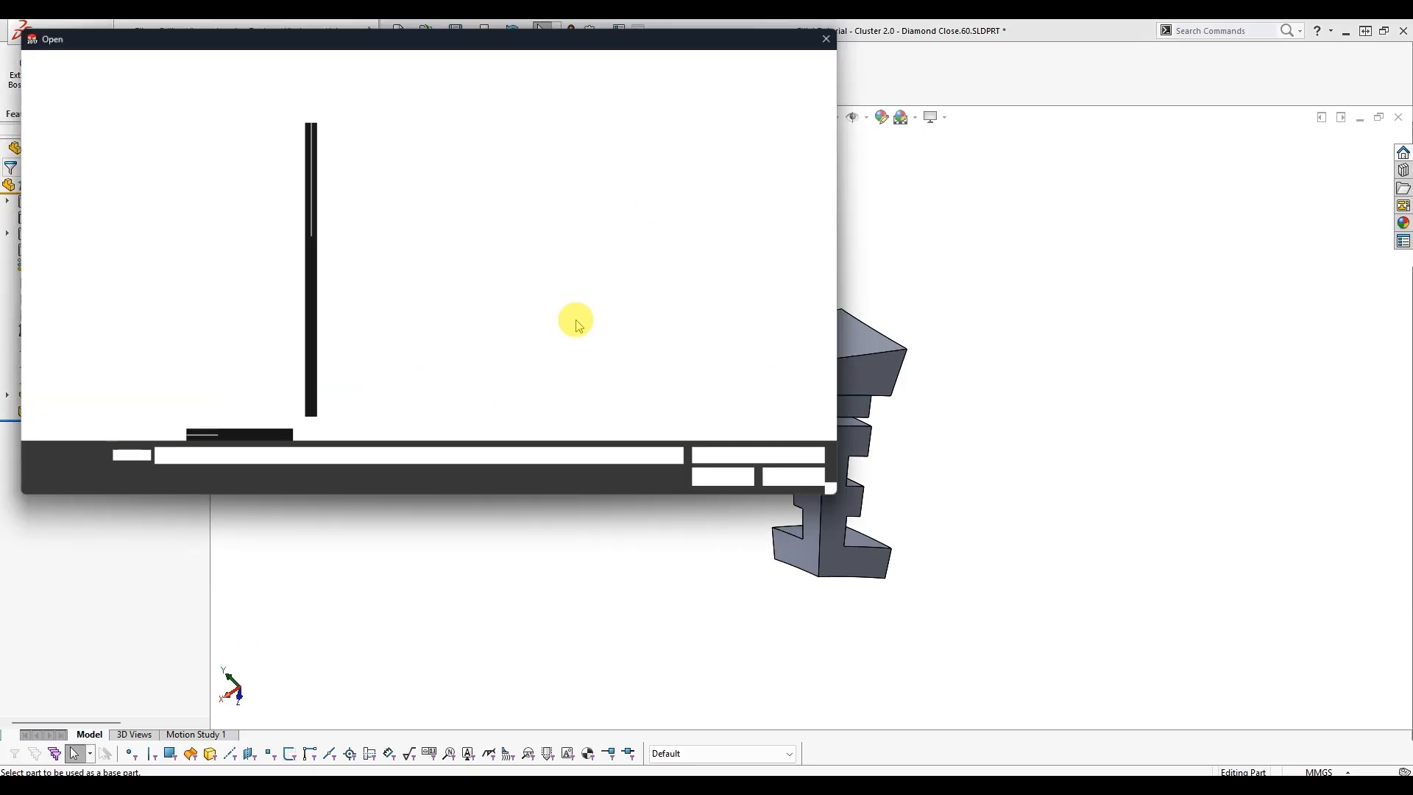
{"action": "left_click", "coordinate": [765, 487]}
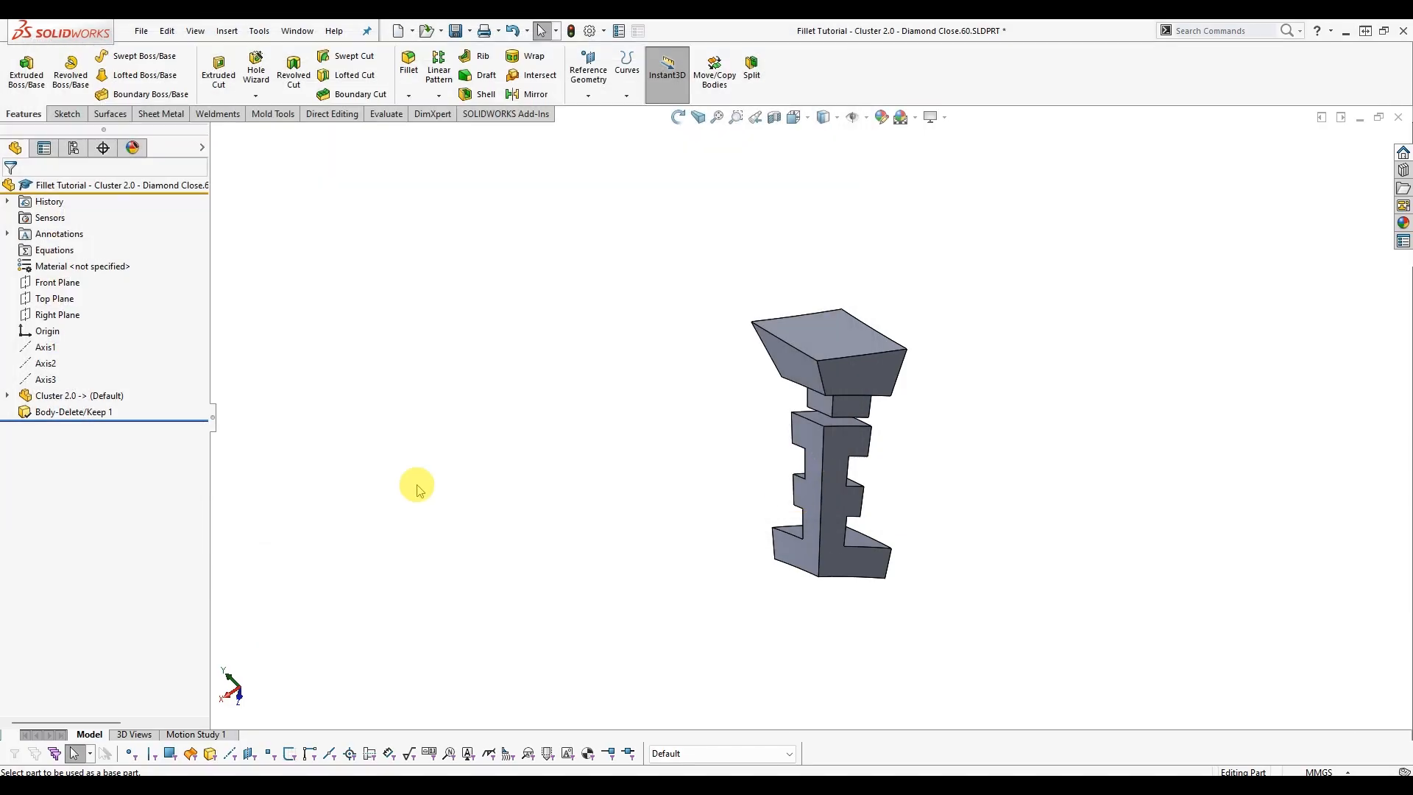
{"action": "left_click", "coordinate": [85, 395]}
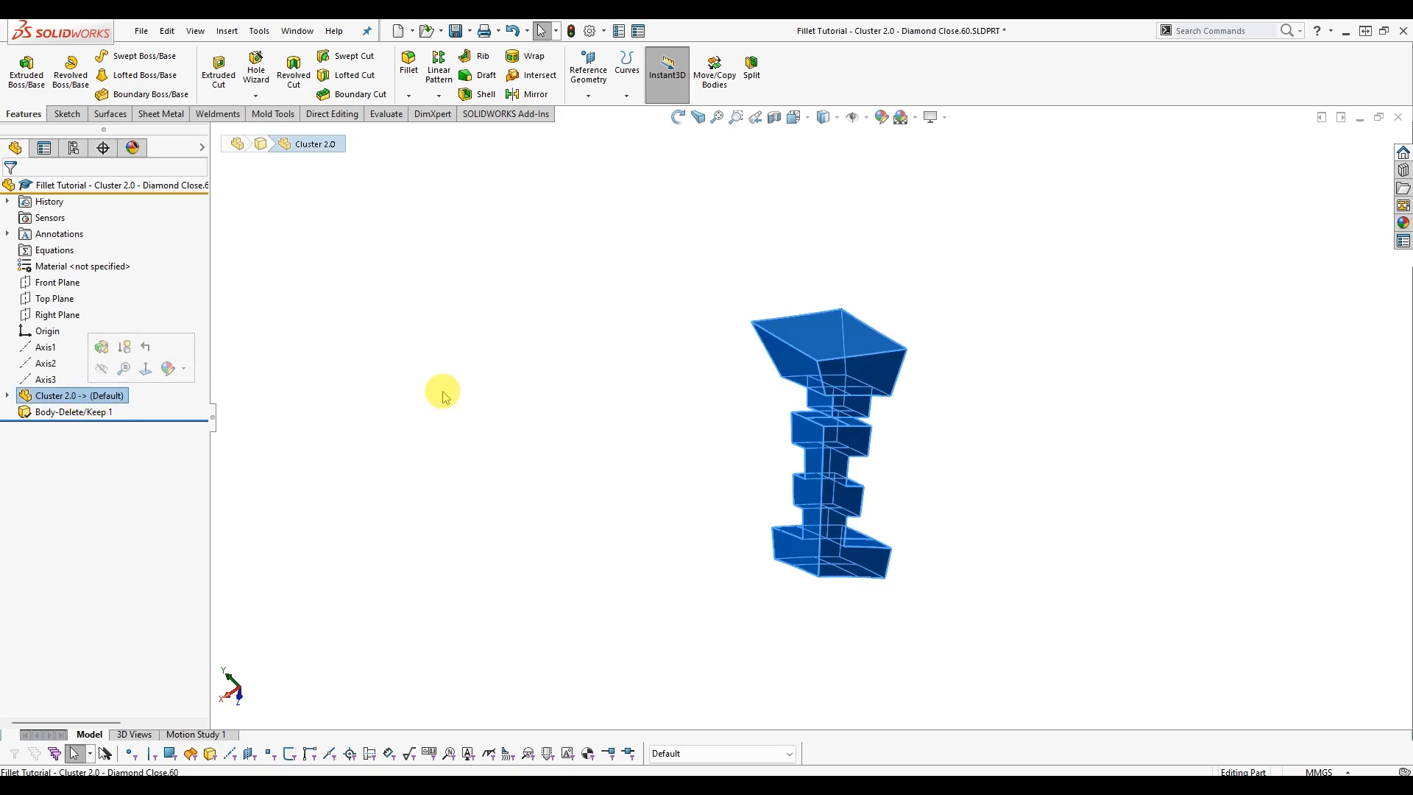
{"action": "left_click", "coordinate": [84, 411]}
{"action": "left_click", "coordinate": [761, 440]}
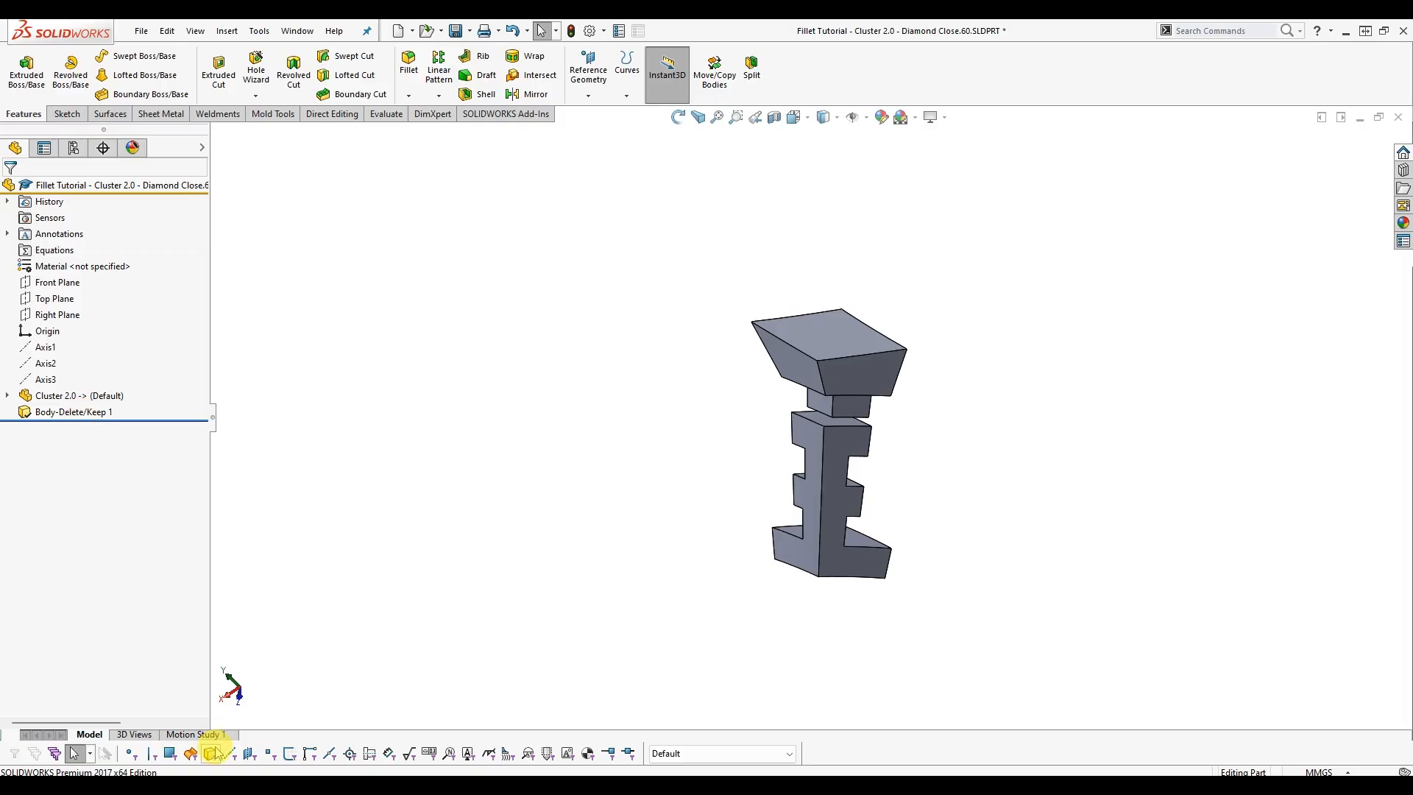
Roll the model back to before Body-Delete/Keep 1 and try a Delete/Keep Body that keeps only Diamond Close.60.
{"action": "left_click_drag", "start_coordinate": [85, 420], "coordinate": [85, 402]}
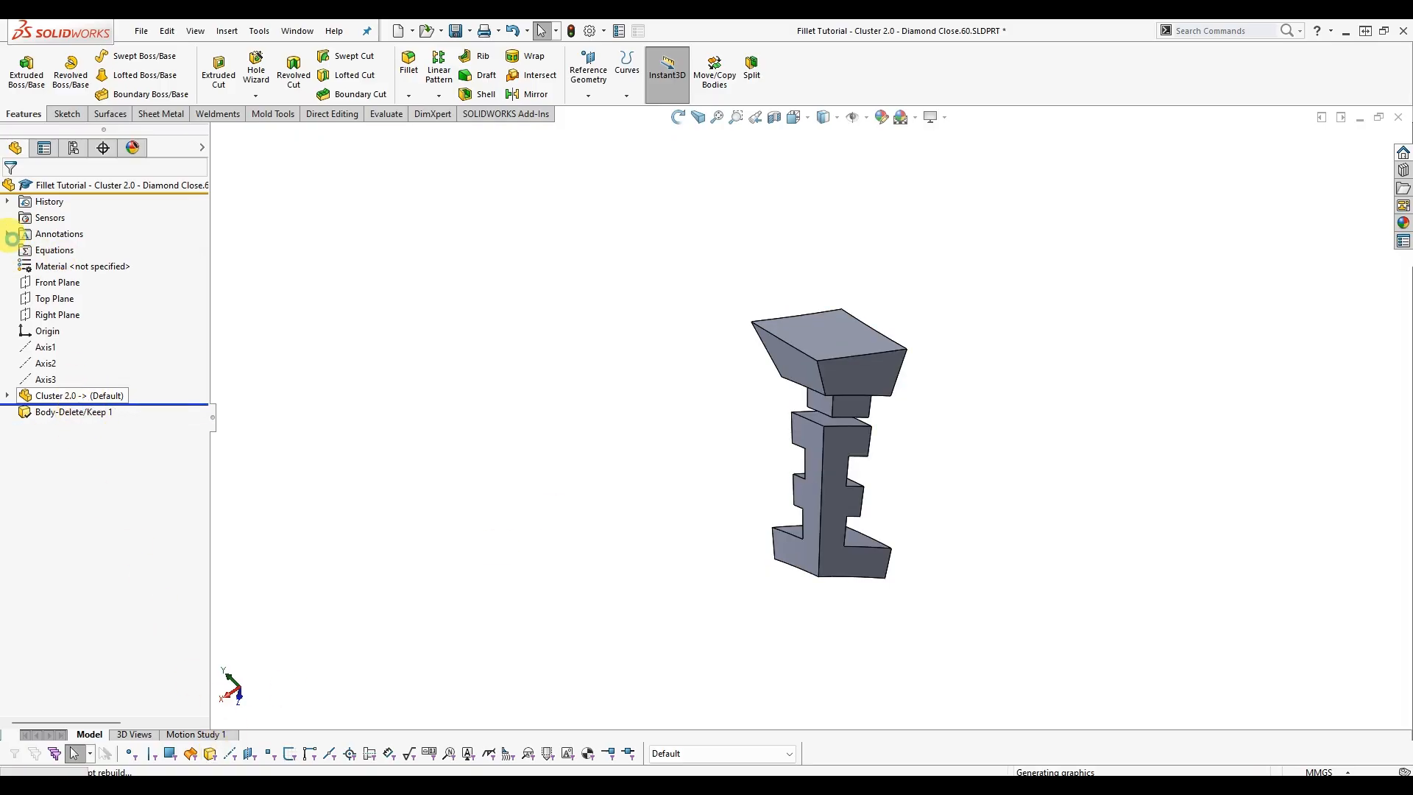
{"action": "left_click", "coordinate": [7, 266]}
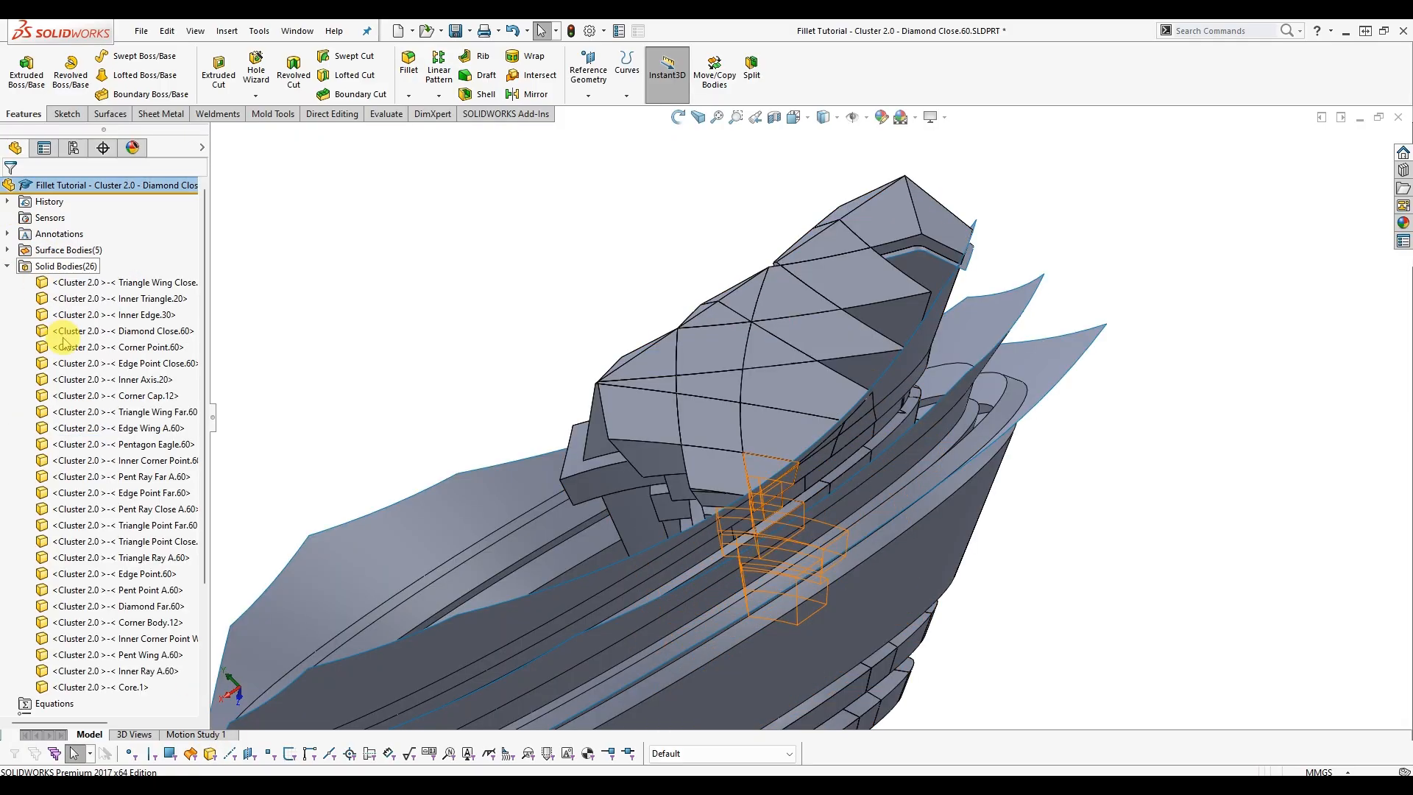
{"action": "right_click", "coordinate": [110, 335]}
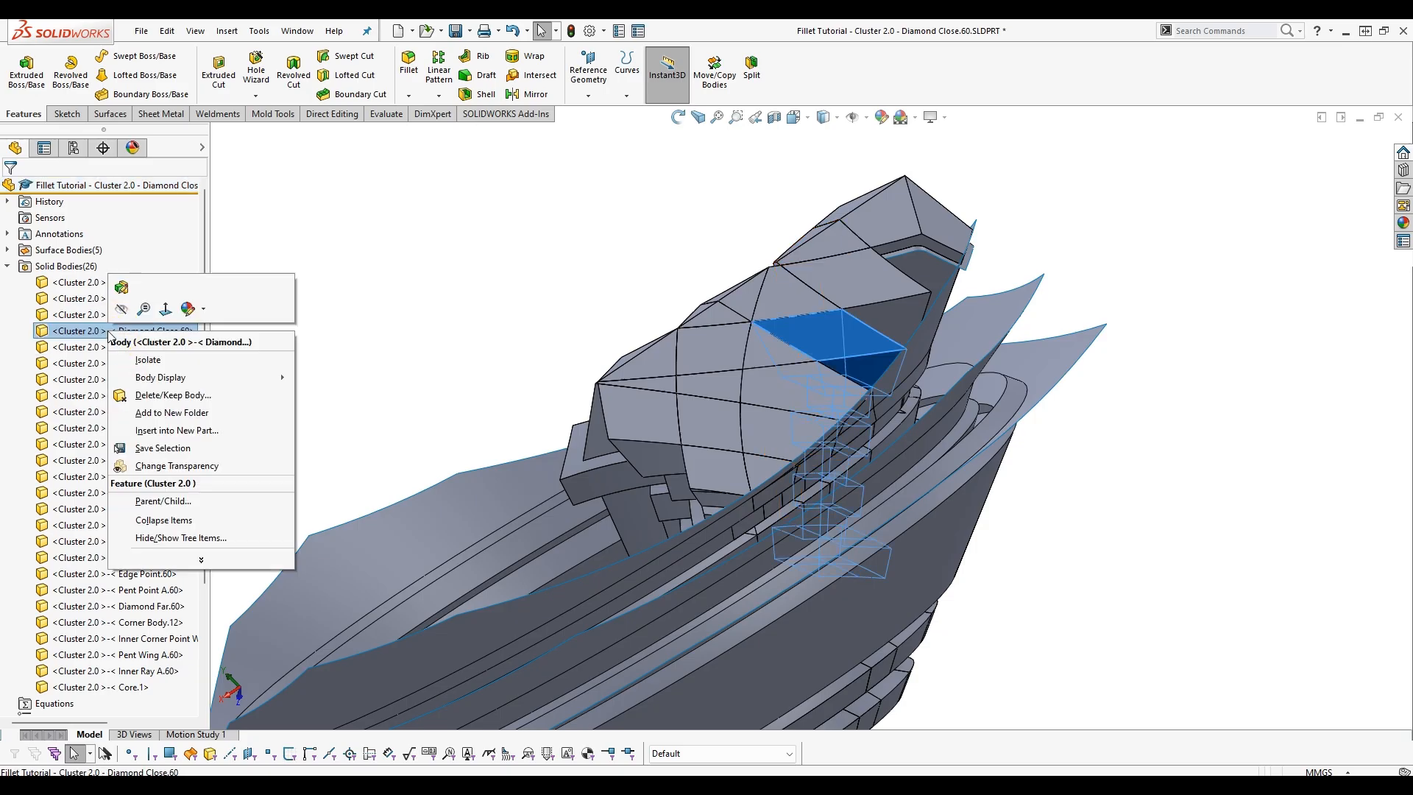
{"action": "left_click", "coordinate": [151, 399]}
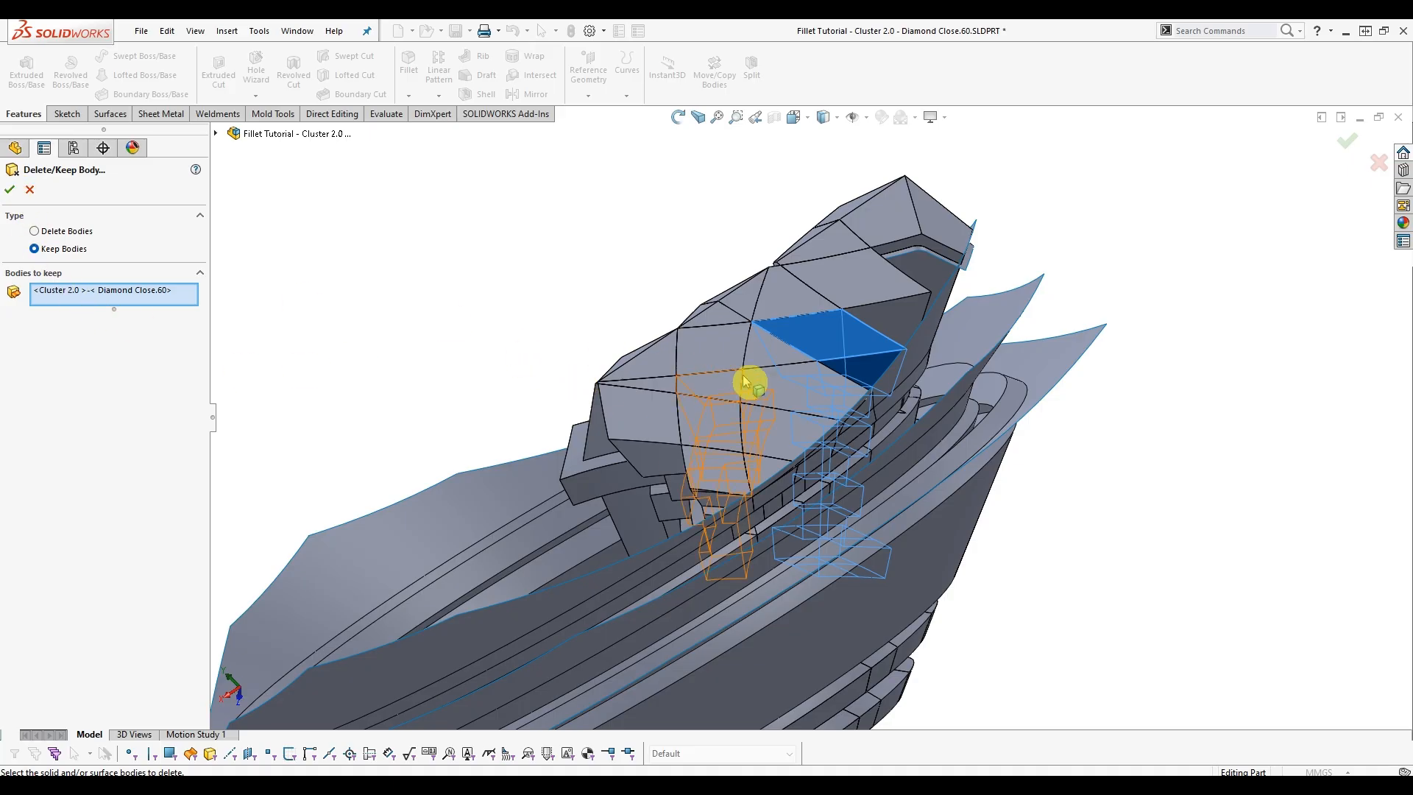
{"action": "scroll", "coordinate": [793, 273], "scroll_direction": "down", "scroll_amount": 2}
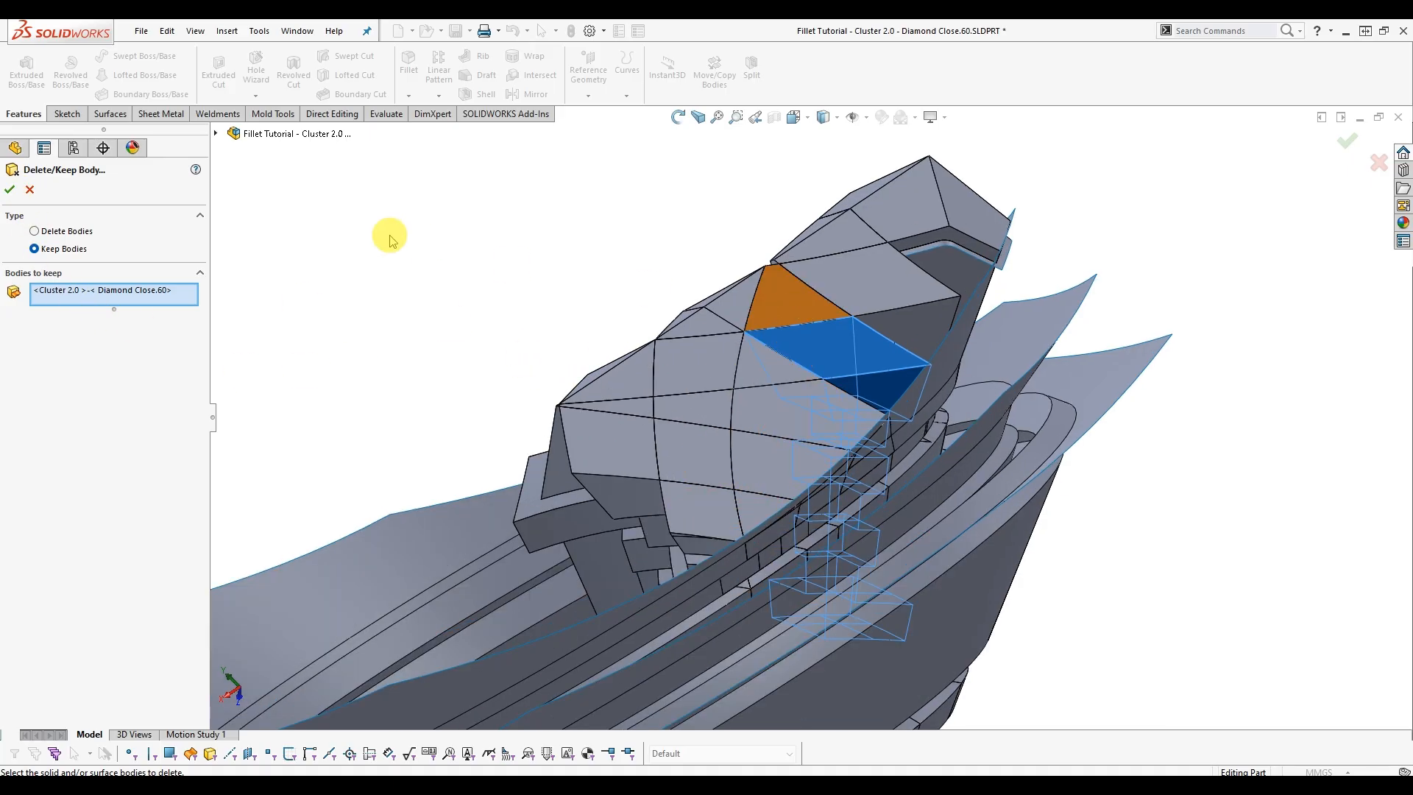
{"action": "left_click", "coordinate": [30, 191]}
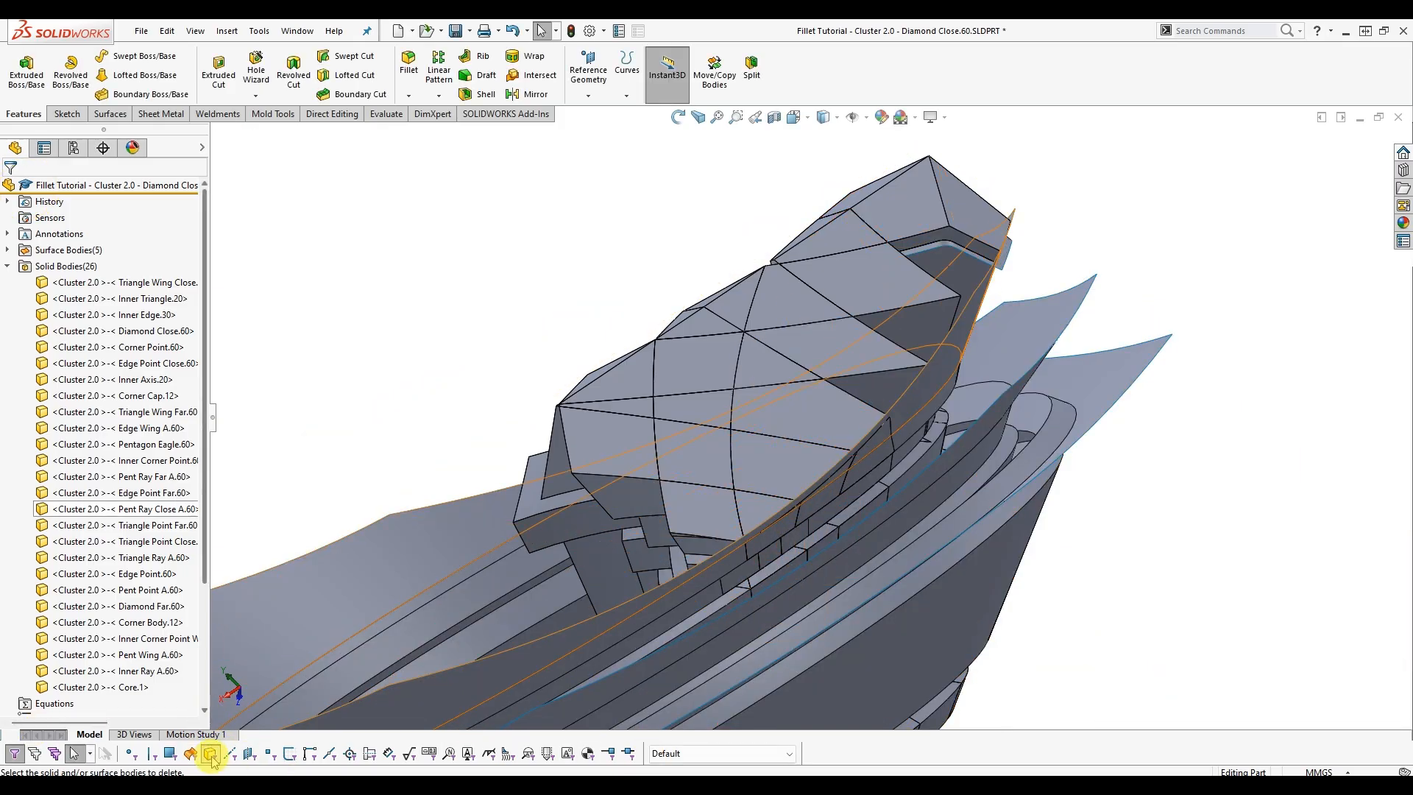
Bring up the body commands for Diamond Far.60 in the model and highlight all solid bodies.
{"action": "right_click", "coordinate": [885, 297]}
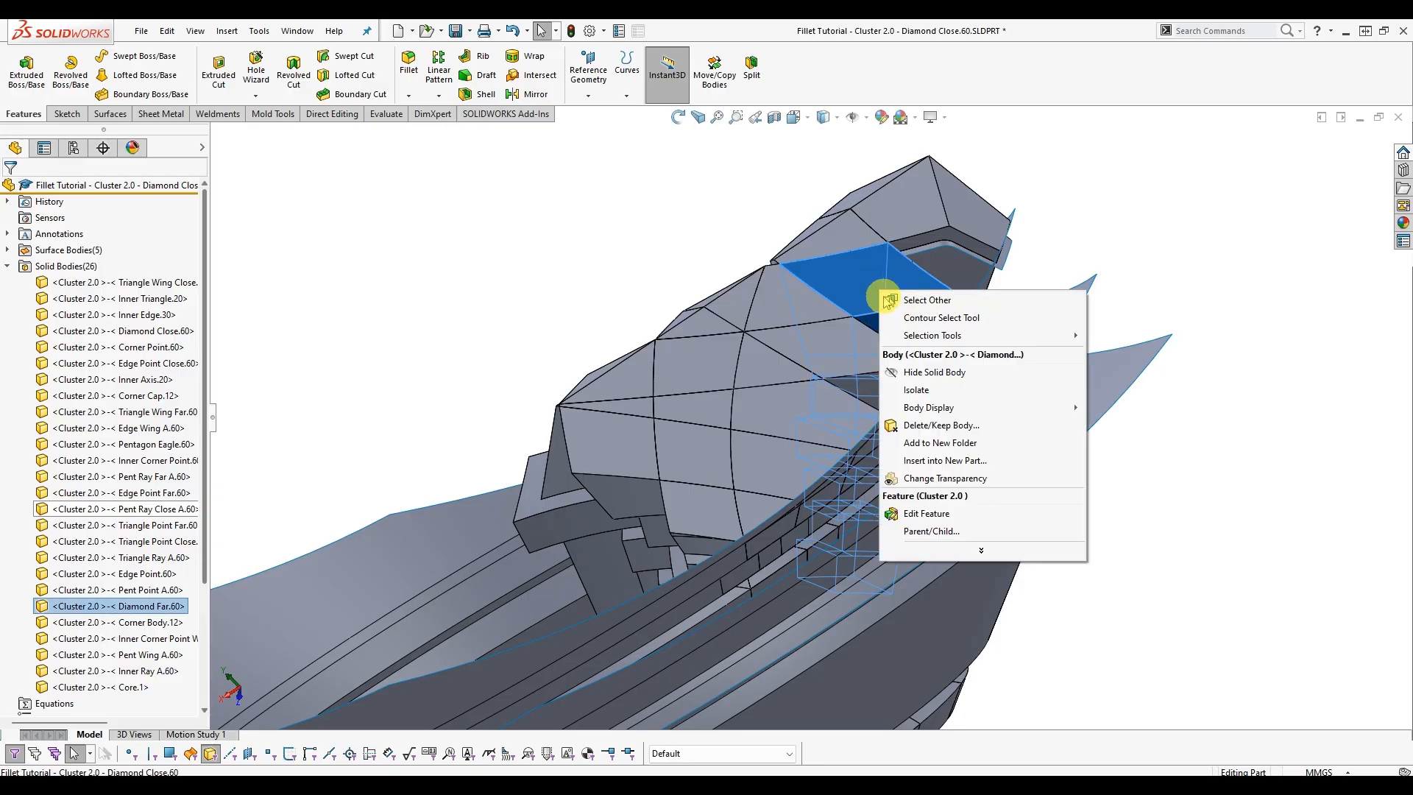
{"action": "left_click", "coordinate": [927, 434]}
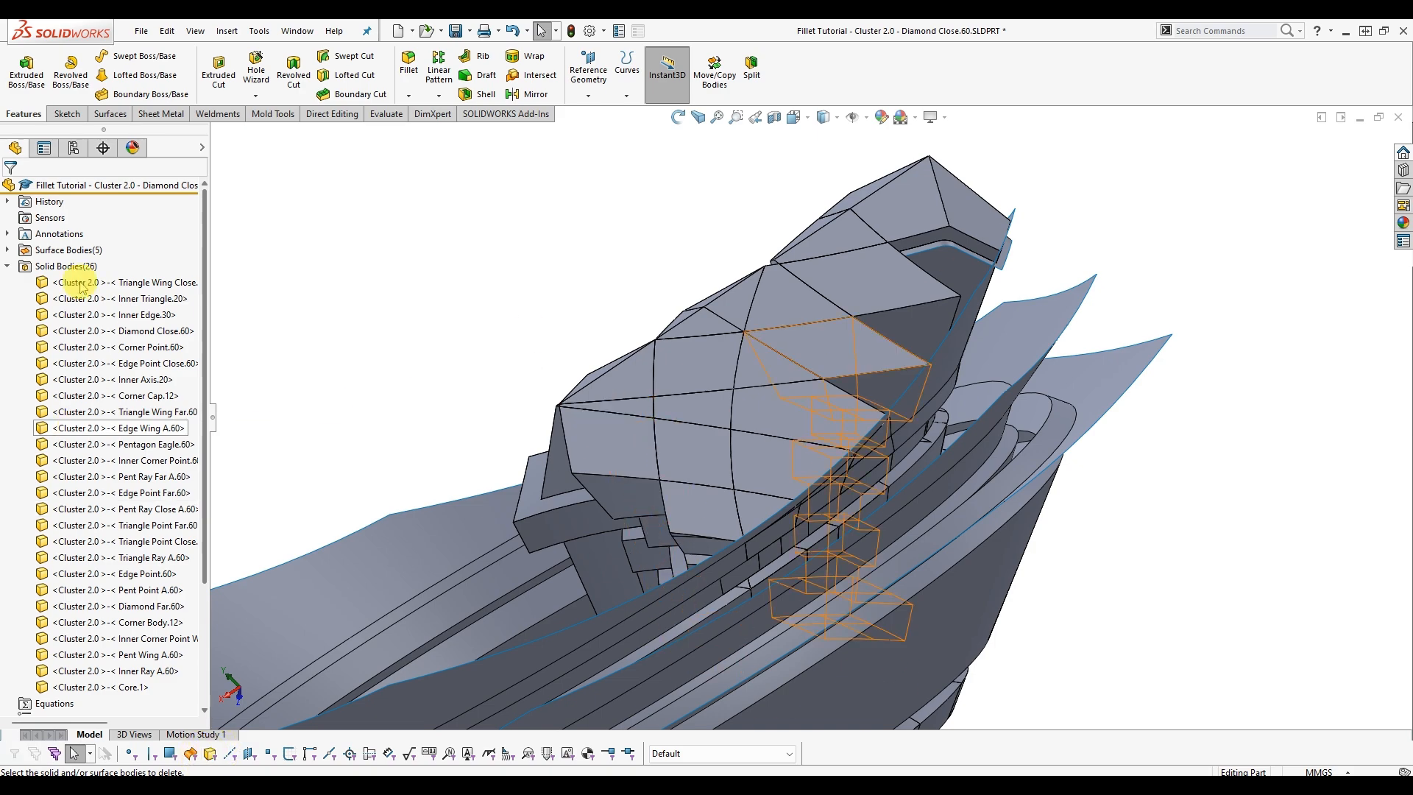
{"action": "left_click", "coordinate": [61, 267]}
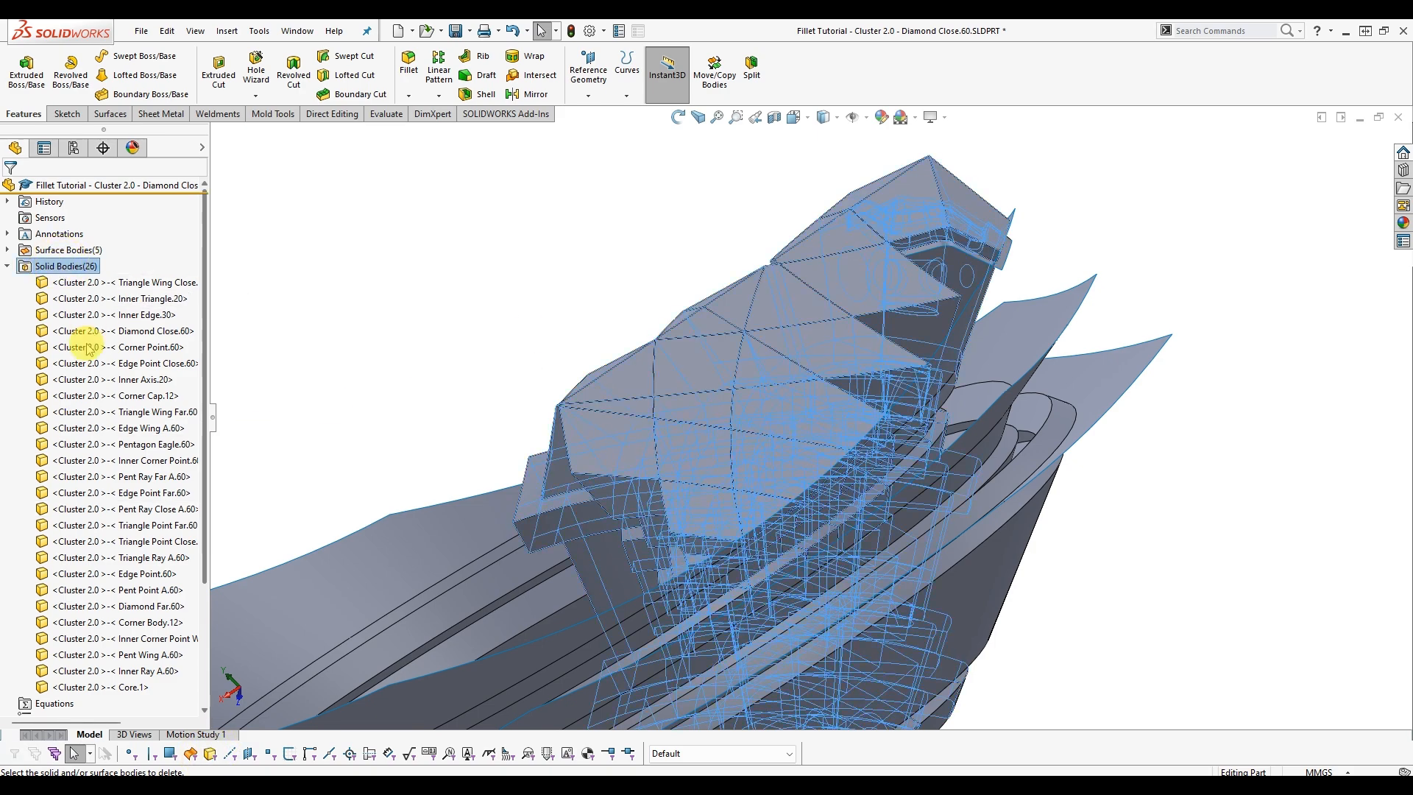
{"action": "key", "text": "shift+c"}
{"action": "scroll", "coordinate": [82, 354], "scroll_direction": "down", "scroll_amount": 3}
{"action": "scroll", "coordinate": [83, 357], "scroll_direction": "up", "scroll_amount": 3}
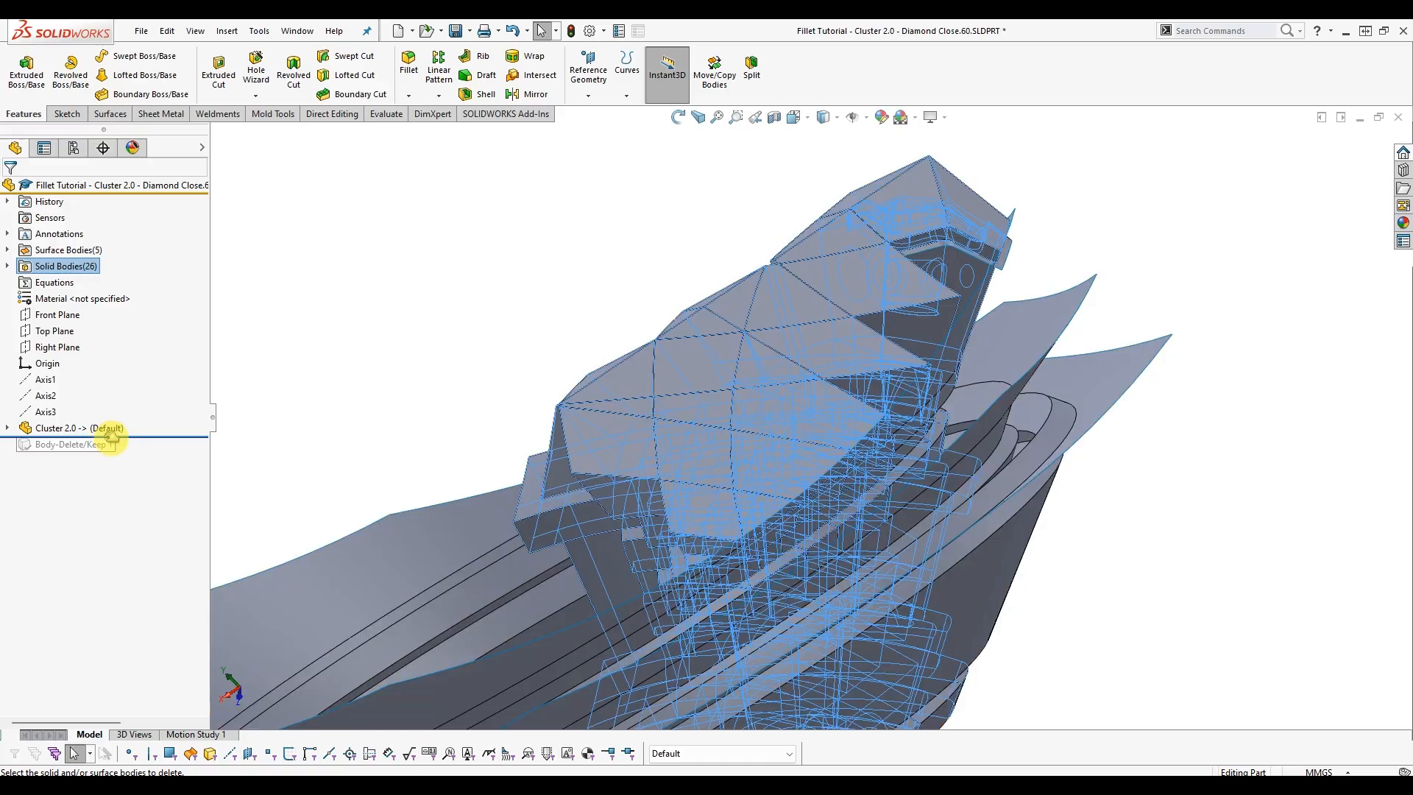
Roll the model forward past Body-Delete/Keep 1.
{"action": "left_click_drag", "start_coordinate": [105, 451], "coordinate": [105, 453]}
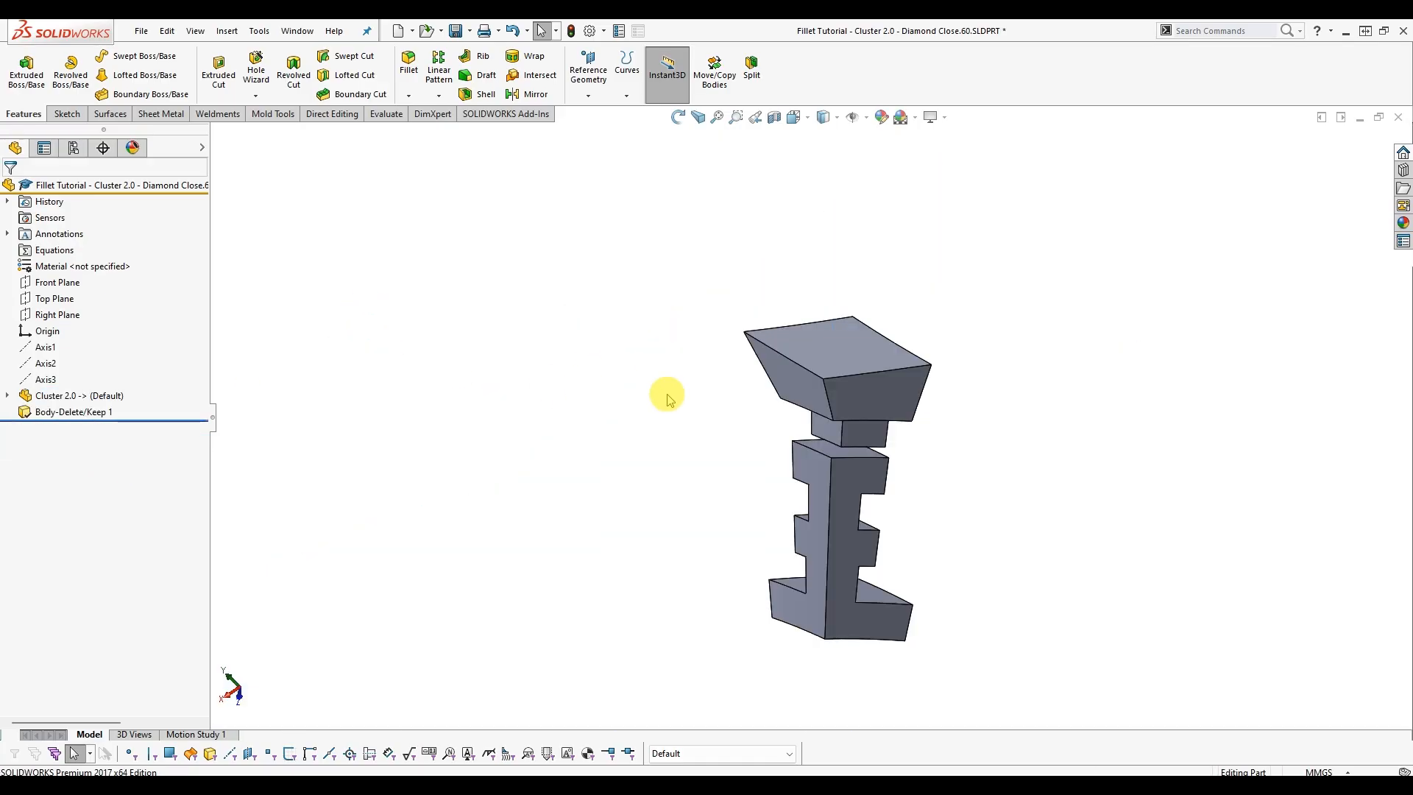
{"action": "scroll", "coordinate": [930, 471], "scroll_direction": "up", "scroll_amount": 3}
{"action": "scroll", "coordinate": [885, 530], "scroll_direction": "down", "scroll_amount": 3}
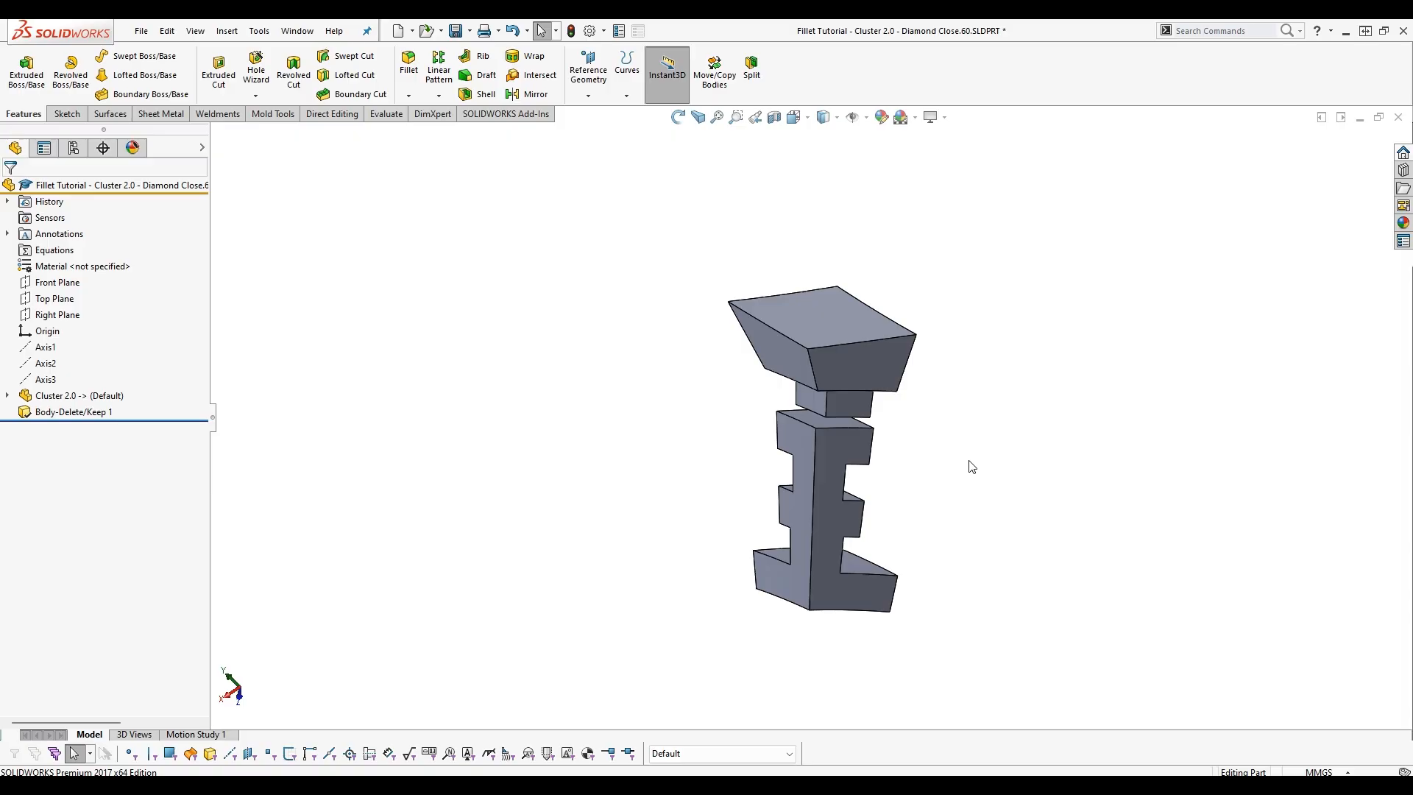
Edit Body-Delete/Keep 1 to keep the Pentagon Eagle.60 body in place of Diamond Close.60.
{"action": "left_click", "coordinate": [73, 412]}
{"action": "left_click", "coordinate": [92, 368]}
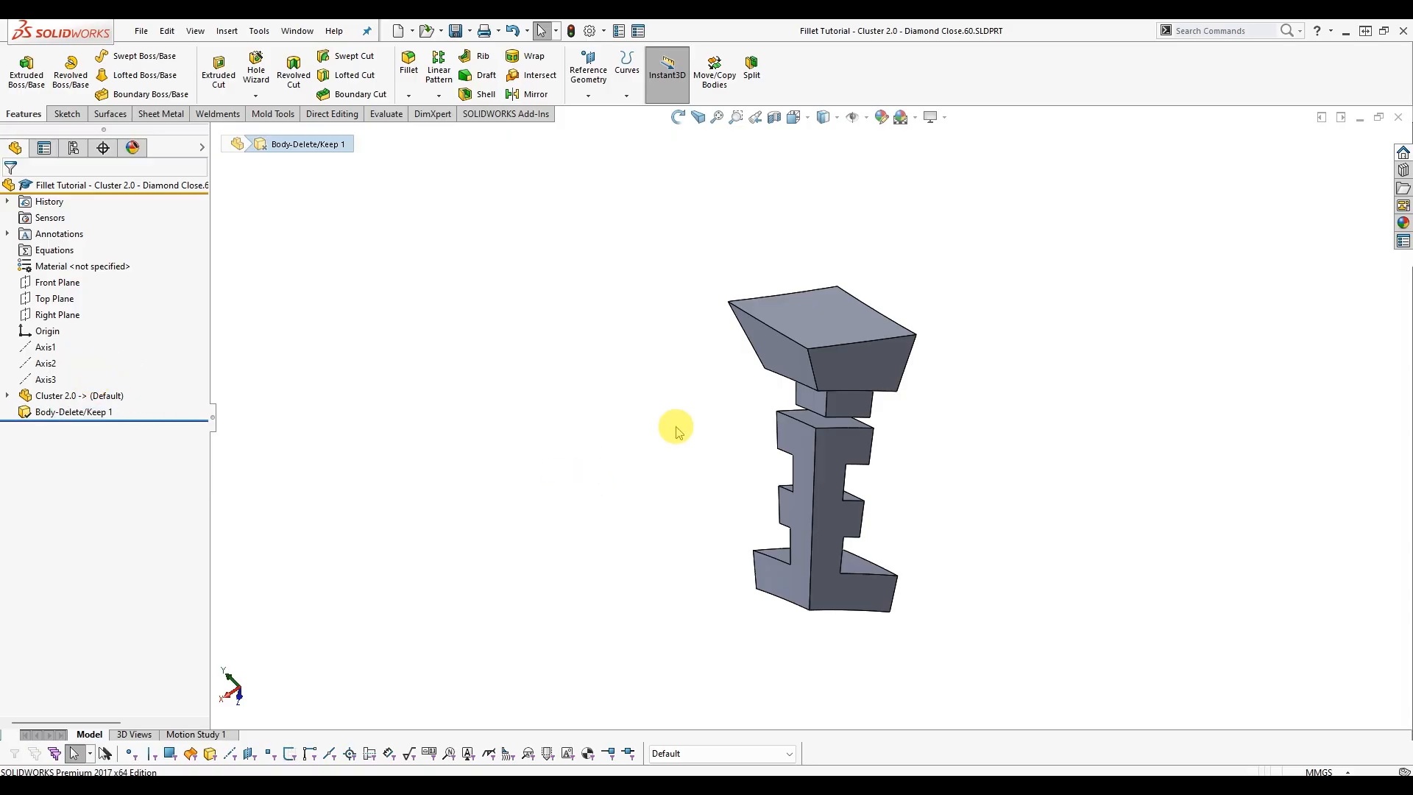
{"action": "left_click", "coordinate": [832, 324]}
{"action": "left_click", "coordinate": [804, 390]}
{"action": "right_click", "coordinate": [803, 387]}
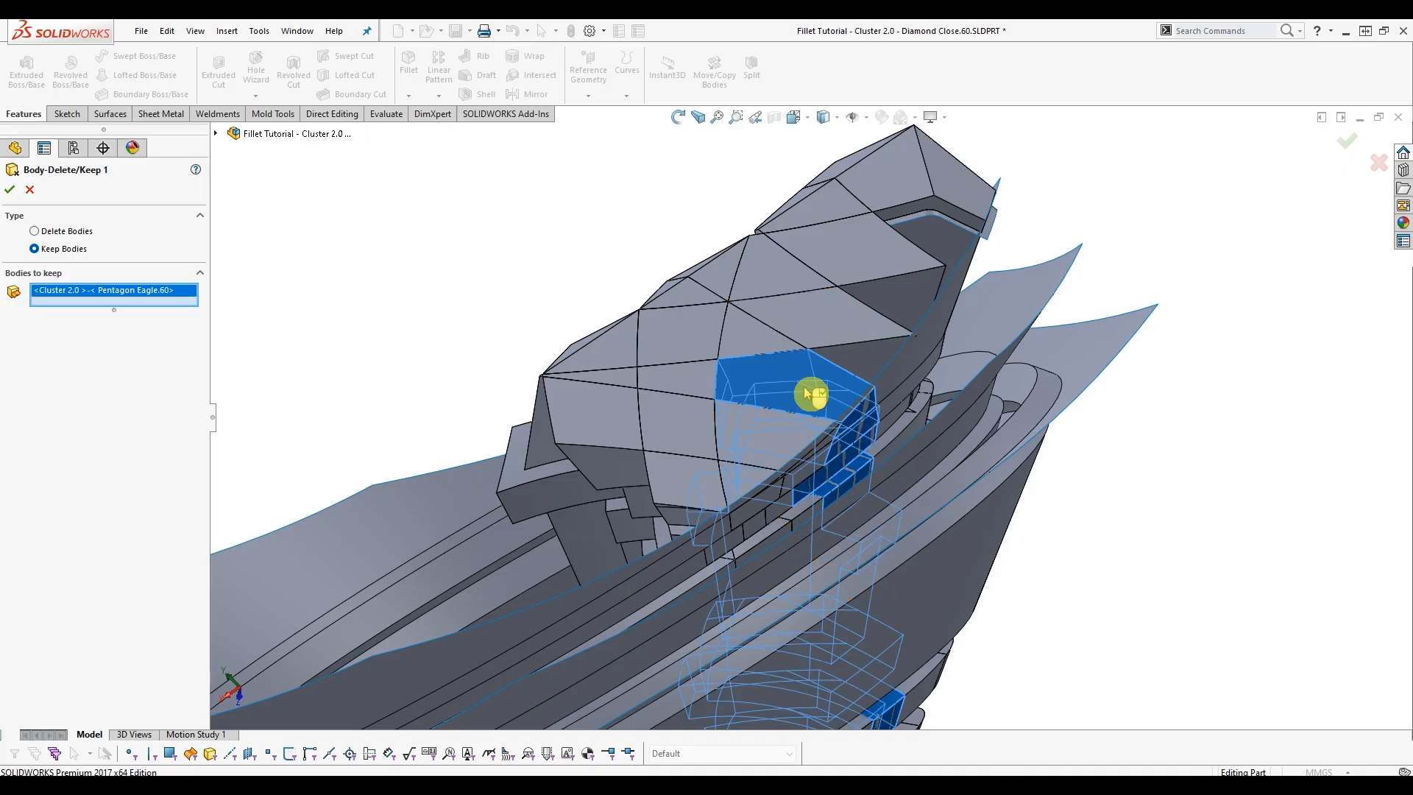
{"action": "scroll", "coordinate": [846, 471], "scroll_direction": "down", "scroll_amount": 3}
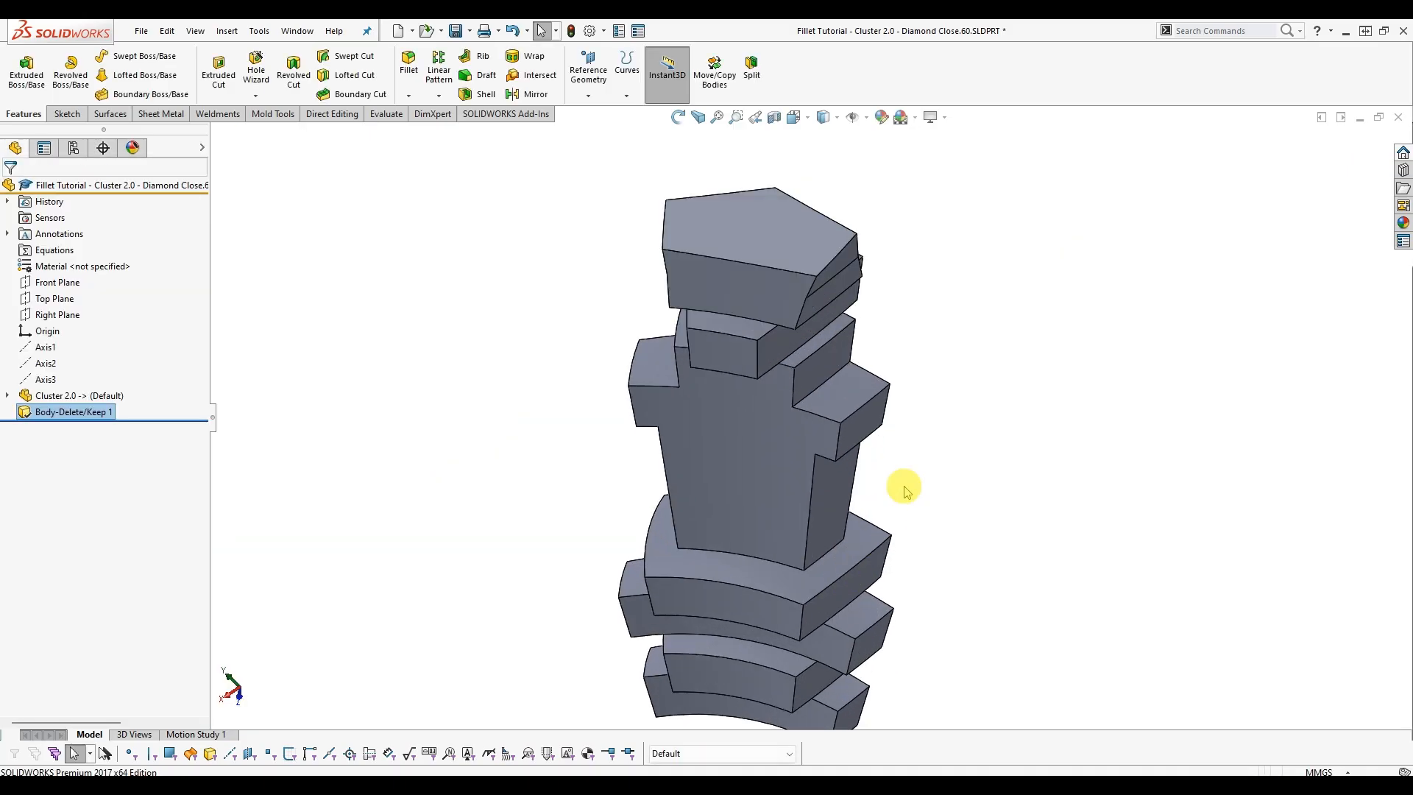
Open the Save As dialog, cancel it, and revert the kept body to Diamond Close.60.
{"action": "key", "text": "ctrl+shift+s"}
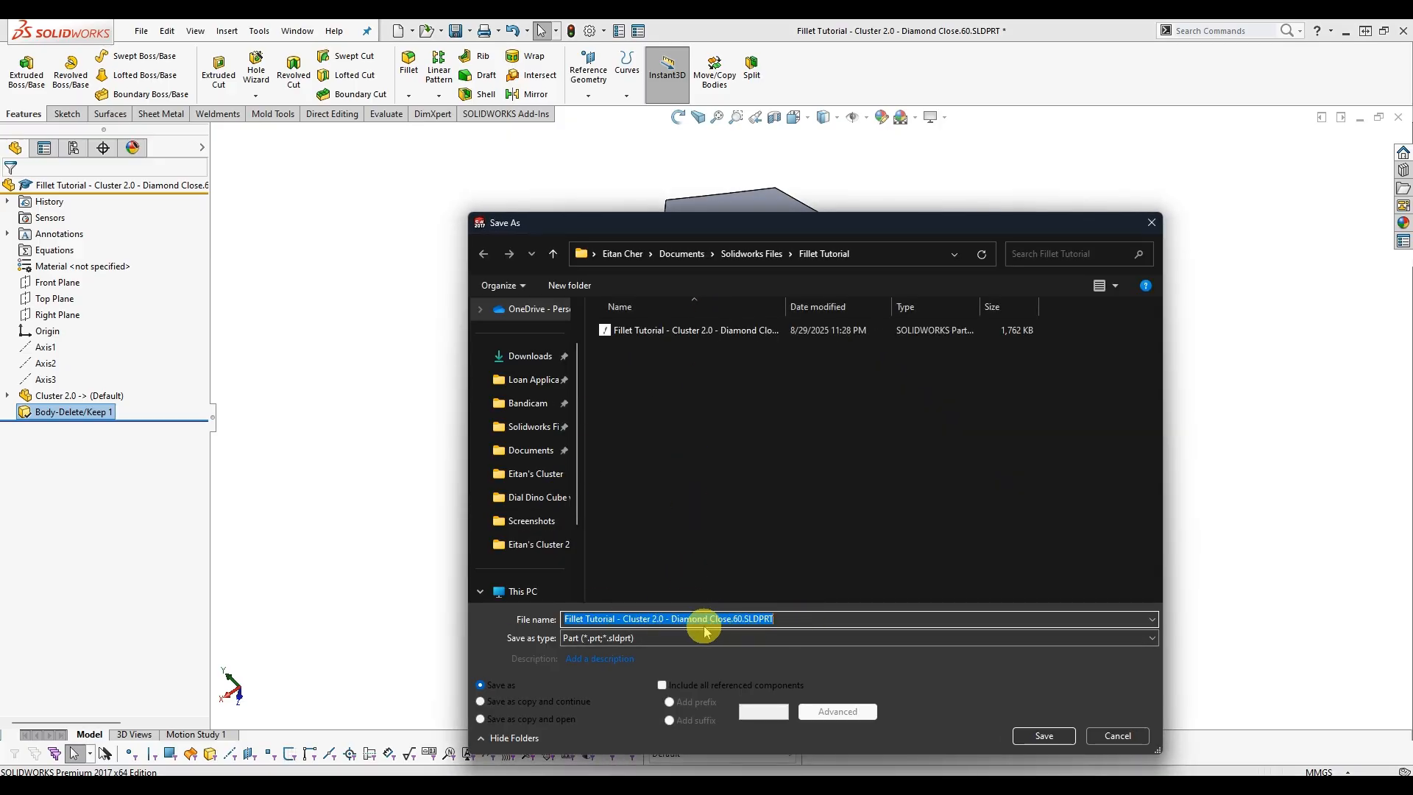
{"action": "left_click", "coordinate": [1117, 736]}
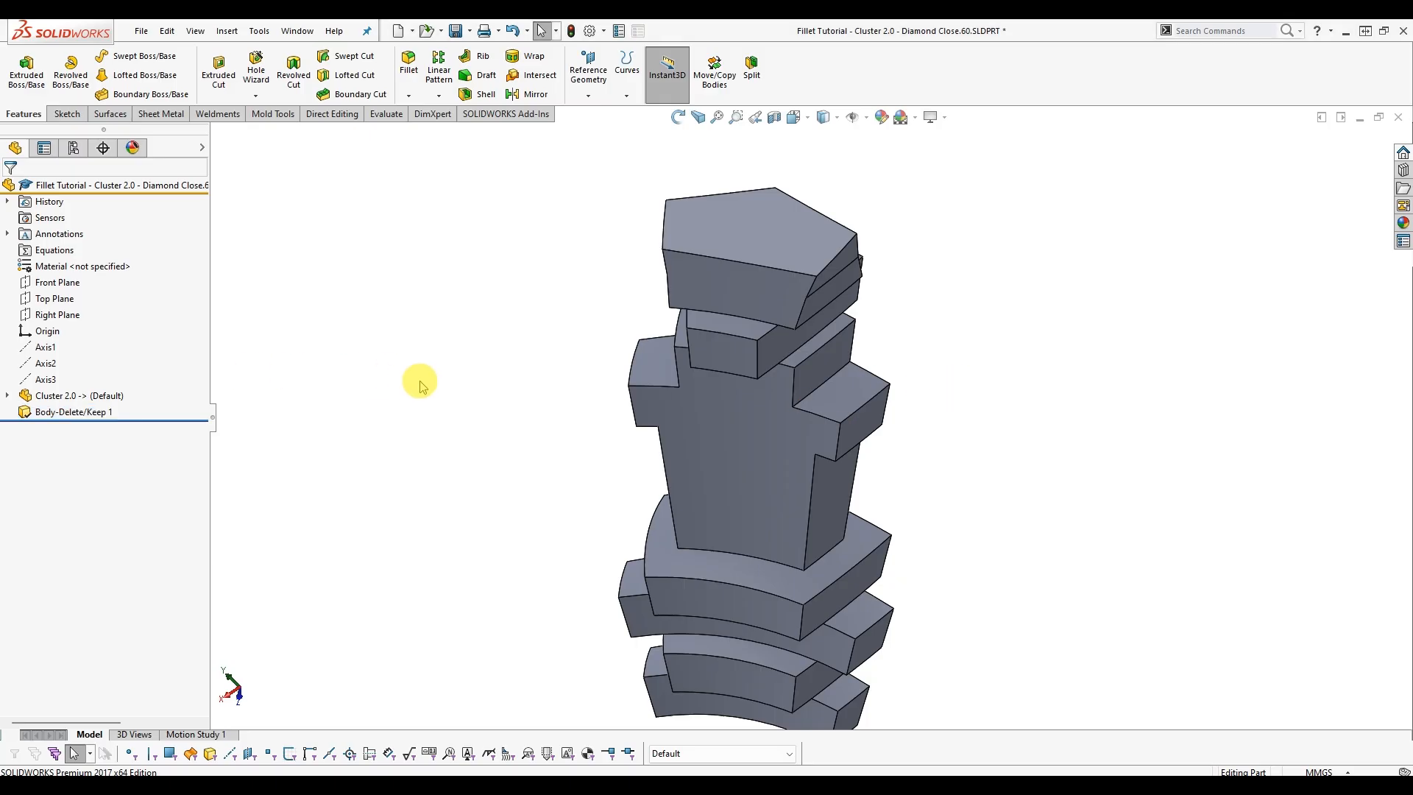
{"action": "scroll", "coordinate": [553, 450], "scroll_direction": "up", "scroll_amount": 2}
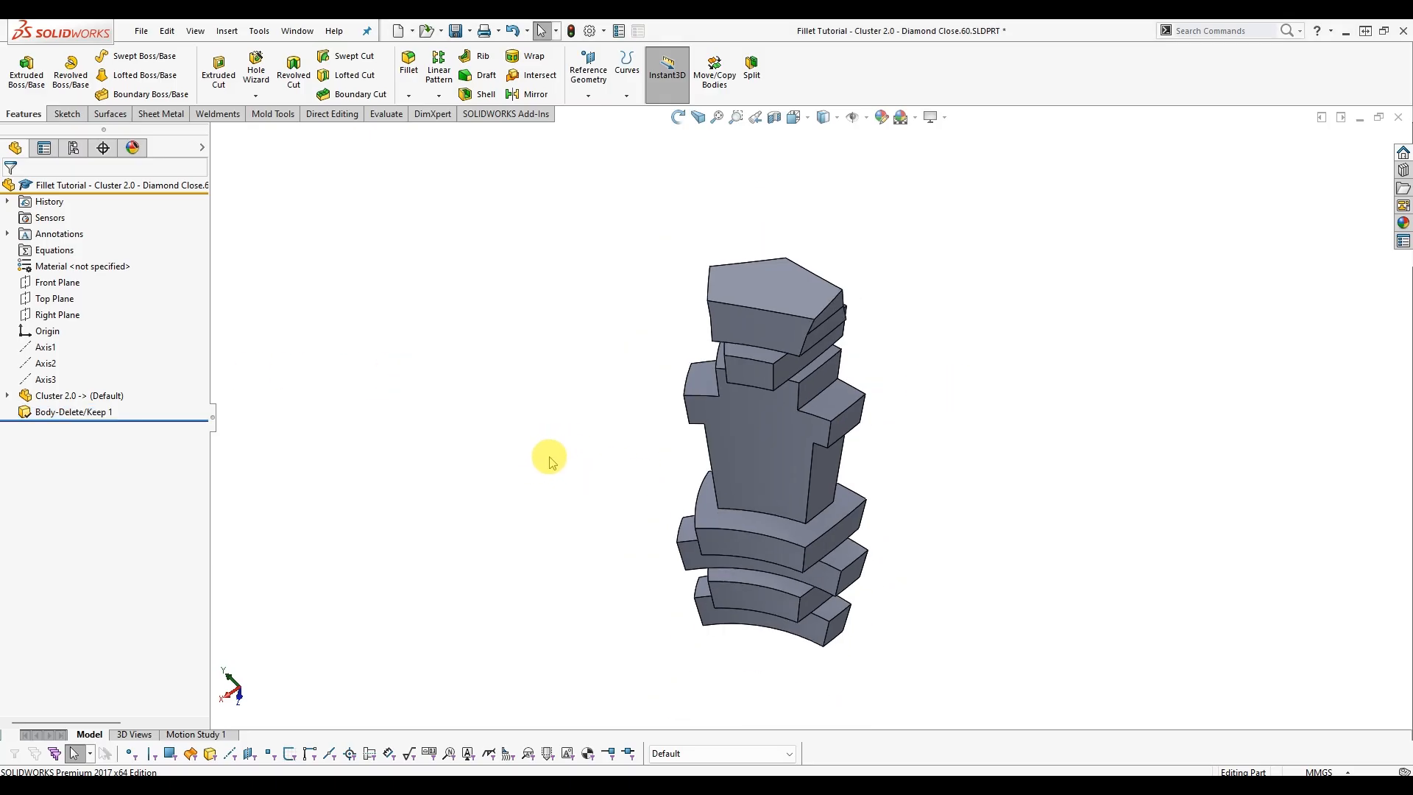
{"action": "left_click", "coordinate": [551, 353]}
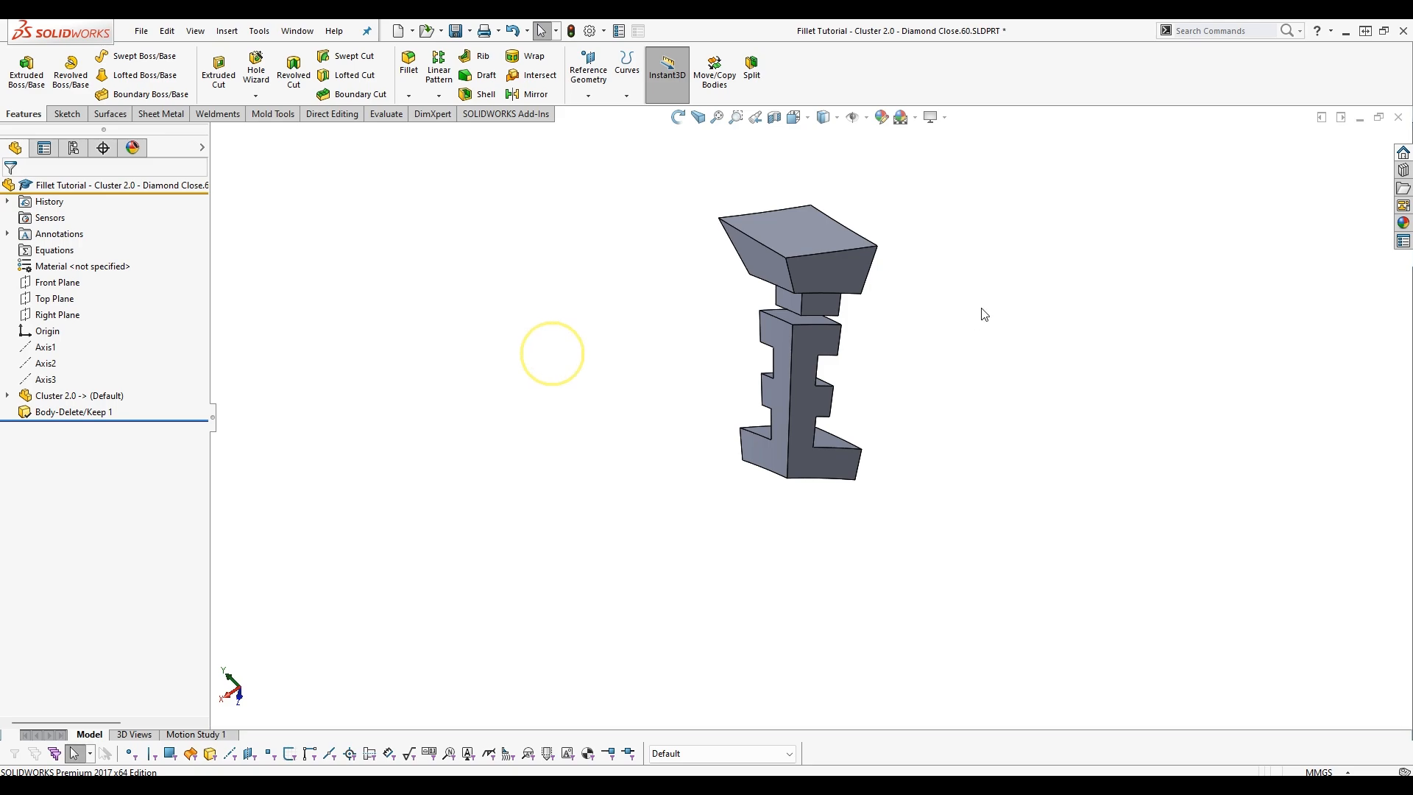
{"action": "scroll", "coordinate": [847, 219], "scroll_direction": "down", "scroll_amount": 2}
{"action": "scroll", "coordinate": [894, 270], "scroll_direction": "up", "scroll_amount": 1}
{"action": "scroll", "coordinate": [896, 276], "scroll_direction": "up", "scroll_amount": 1}
{"action": "scroll", "coordinate": [896, 302], "scroll_direction": "down", "scroll_amount": 1}
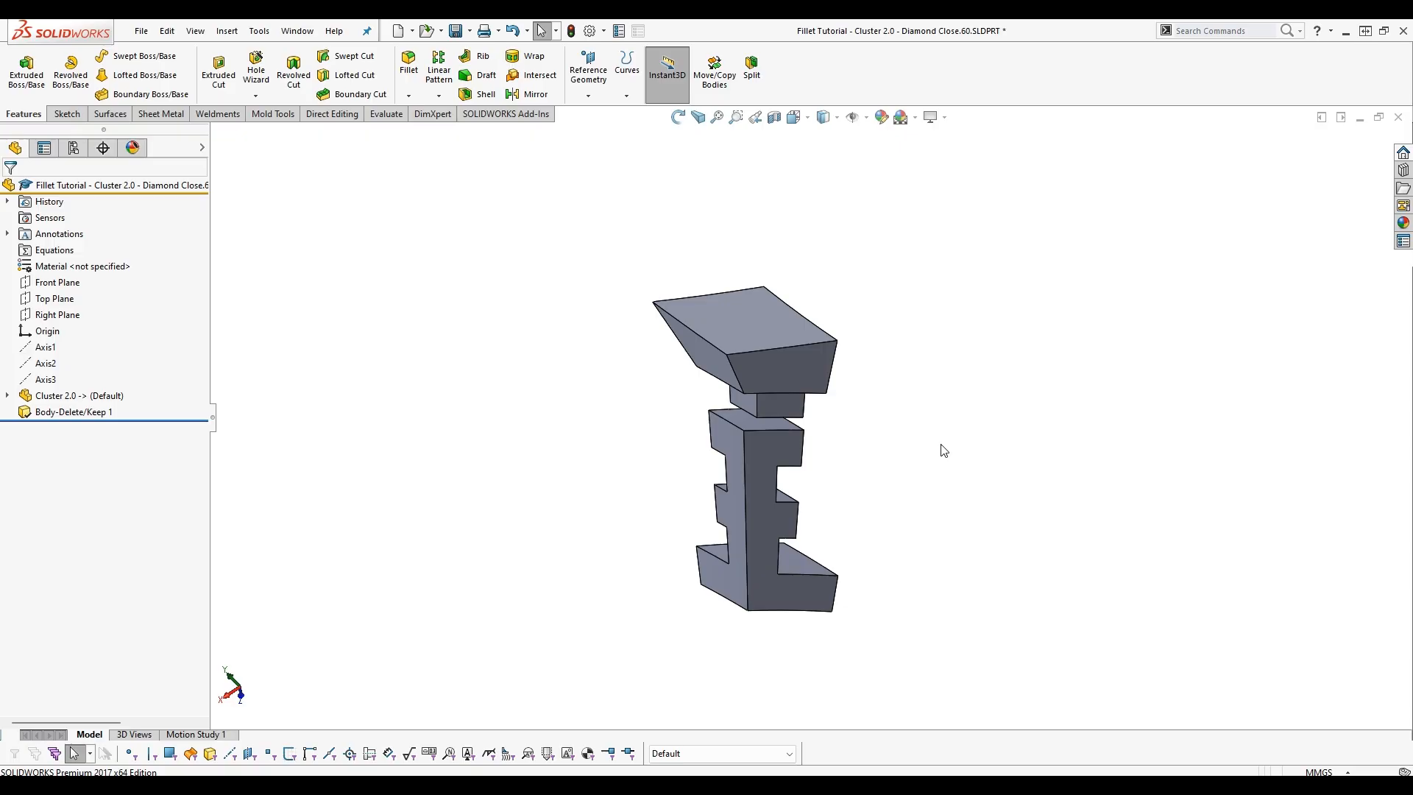
{"action": "left_click", "coordinate": [1026, 426]}
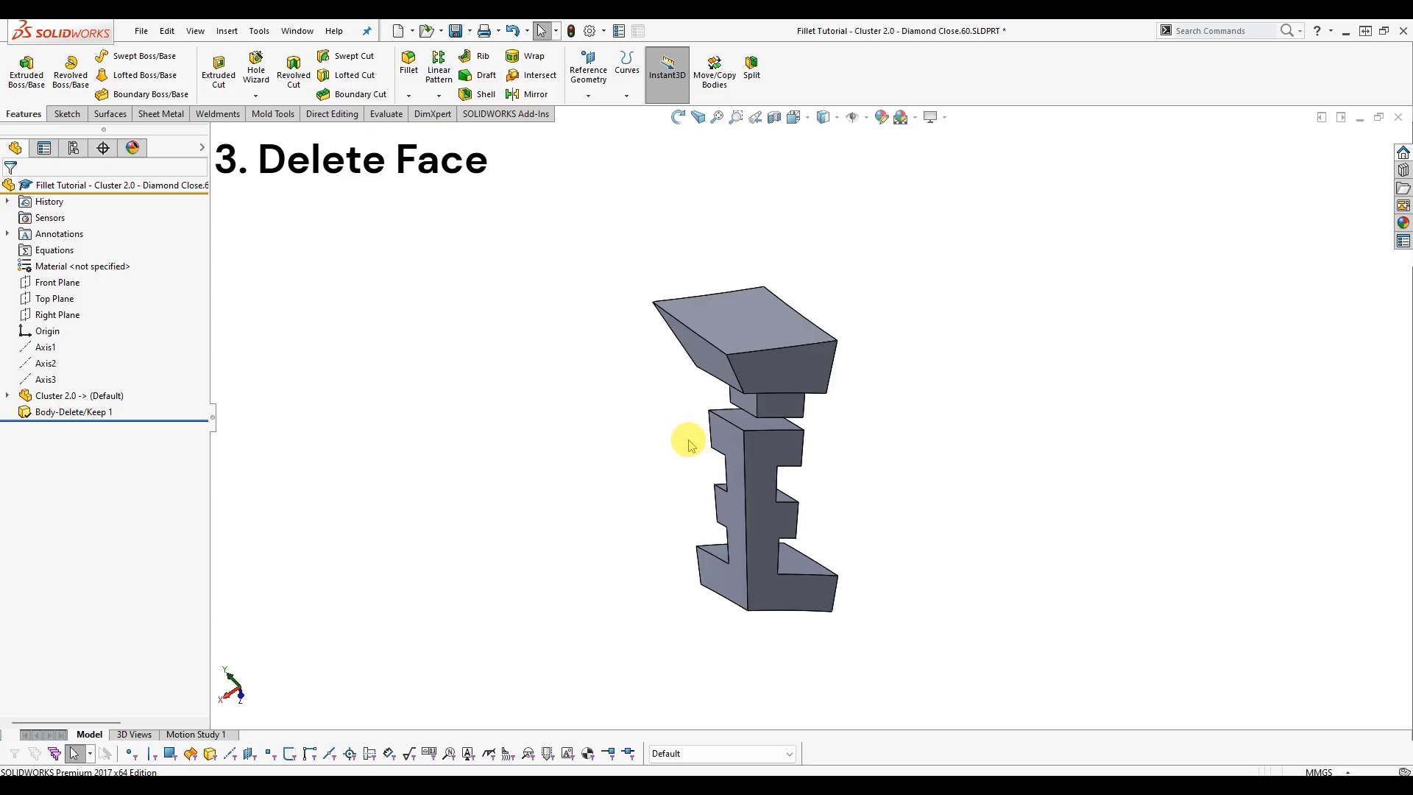
Inspect the adjoining faces on top of the first block below the diamond head, highlighting one of them up close.
{"action": "scroll", "coordinate": [684, 440], "scroll_direction": "down", "scroll_amount": 2}
{"action": "left_click", "coordinate": [794, 421]}
{"action": "middle_click_drag", "start_coordinate": [786, 425], "coordinate": [774, 468]}
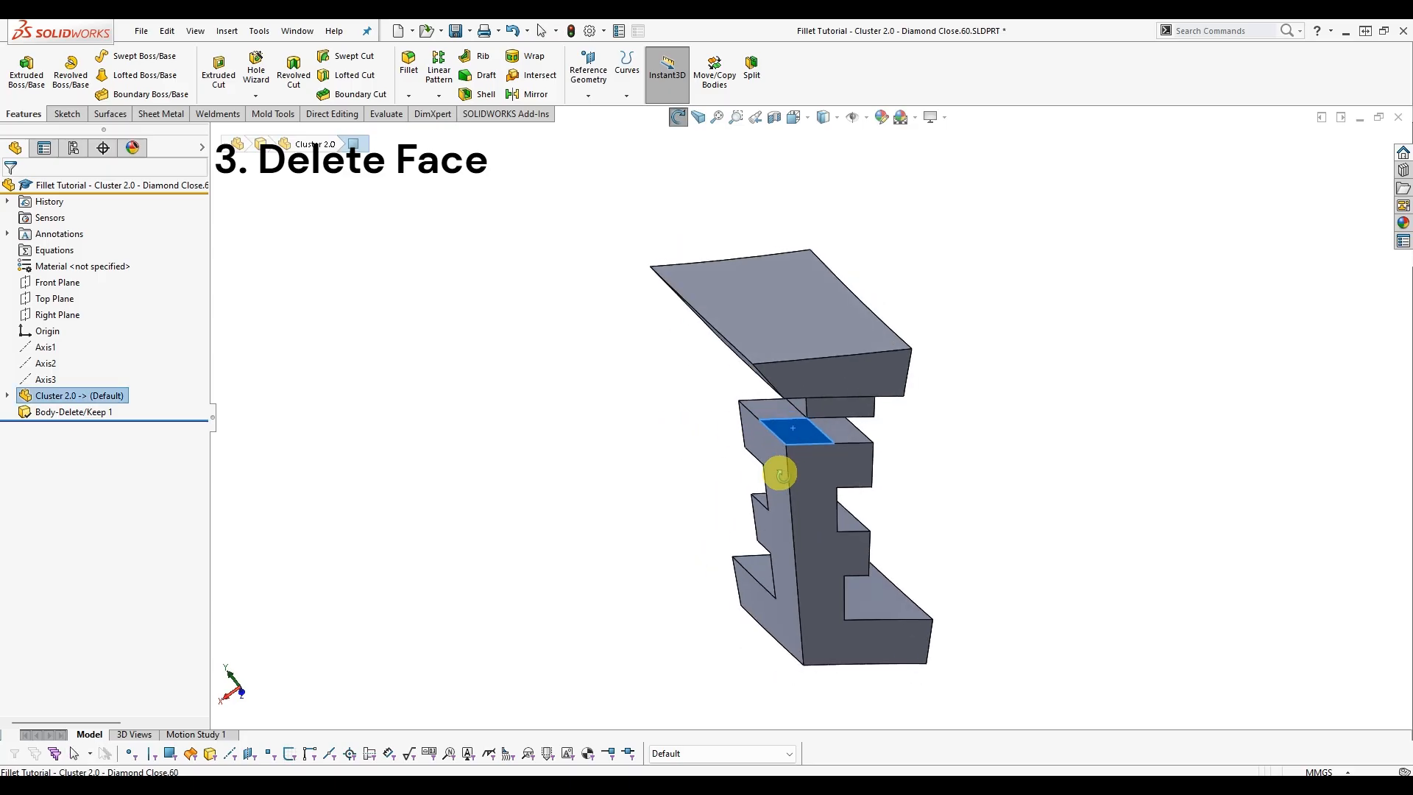
{"action": "left_click", "coordinate": [1125, 486]}
{"action": "left_click", "coordinate": [839, 434]}
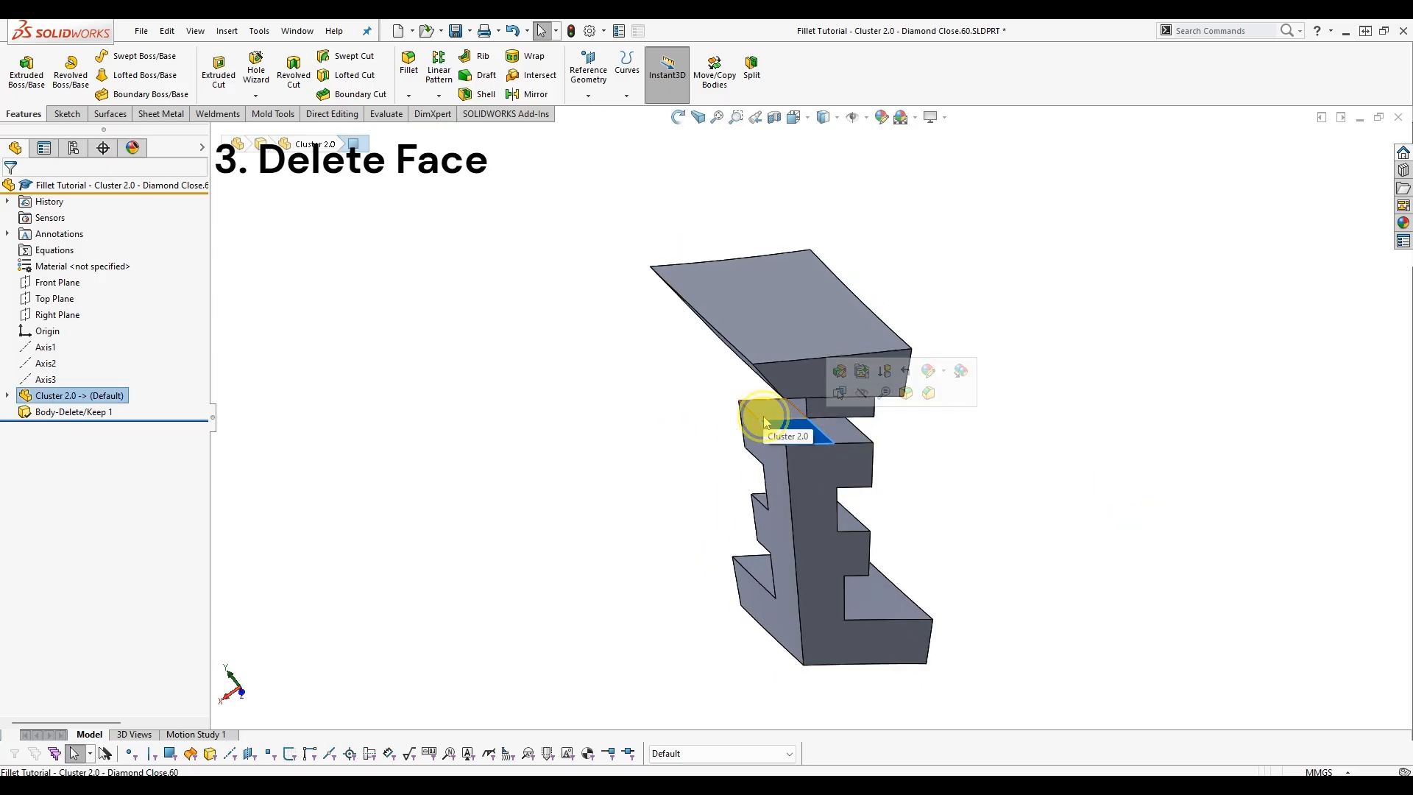
{"action": "middle_click_drag", "start_coordinate": [840, 453], "coordinate": [789, 425]}
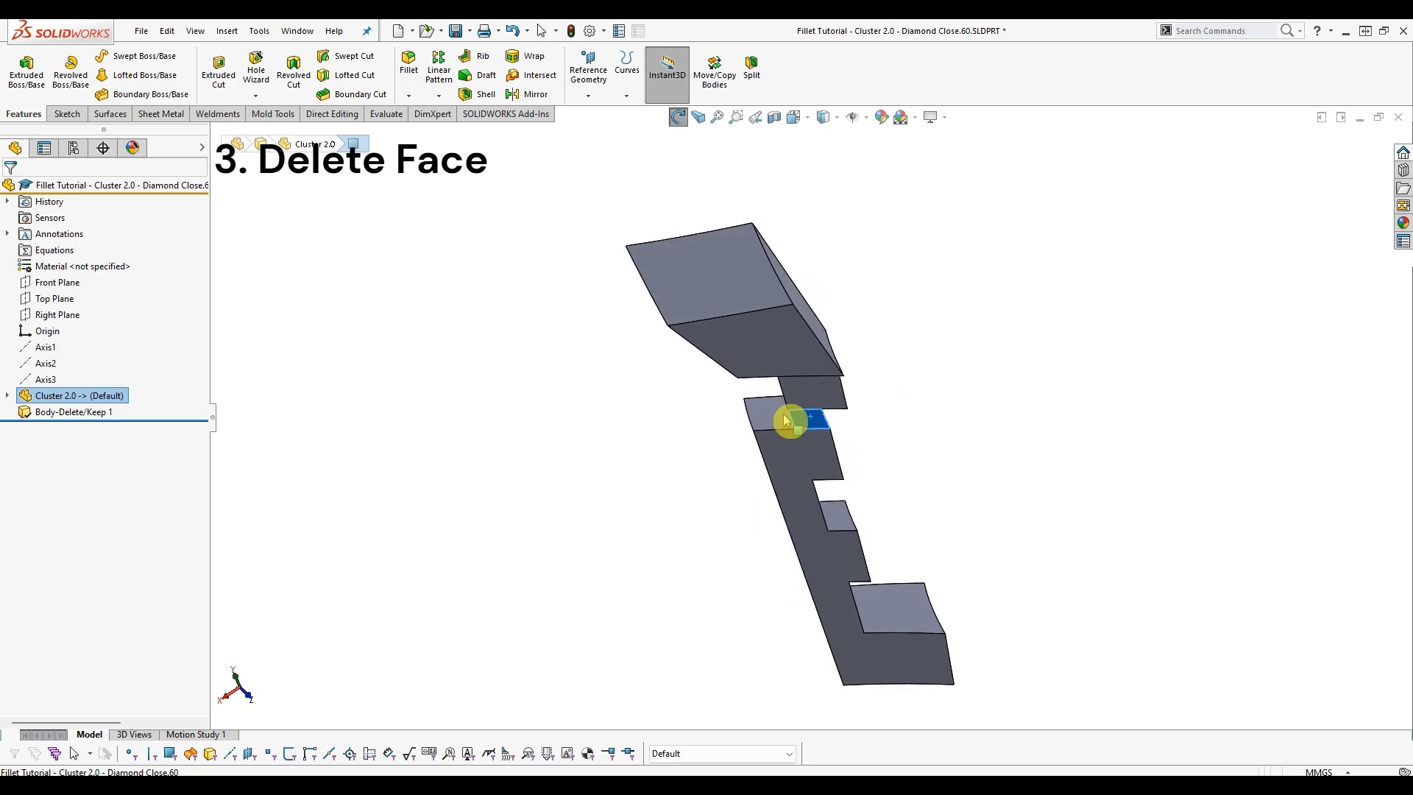
{"action": "scroll", "coordinate": [789, 423], "scroll_direction": "down", "scroll_amount": 3}
{"action": "left_click", "coordinate": [785, 427]}
{"action": "left_click", "coordinate": [854, 432]}
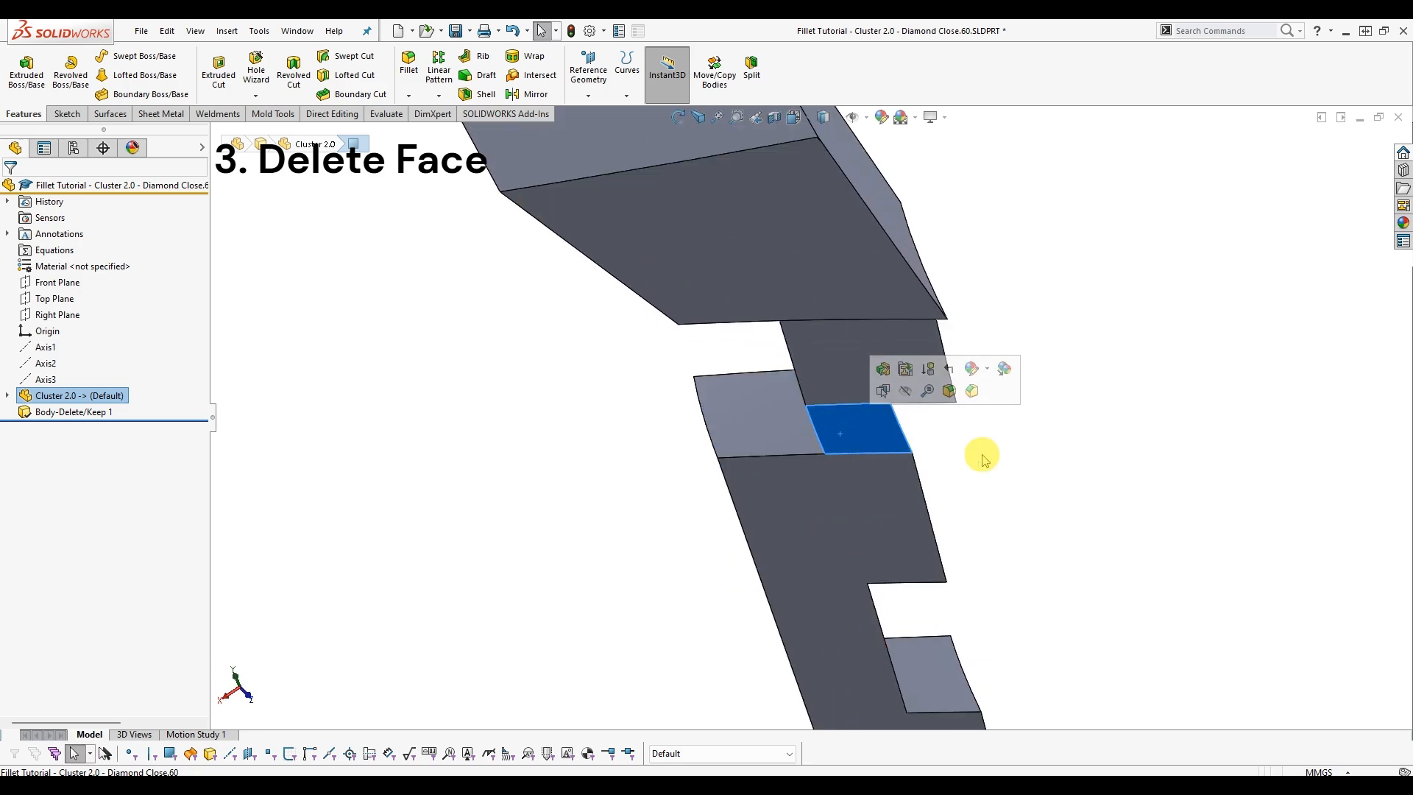
{"action": "left_click", "coordinate": [985, 464]}
Inspect the narrow ledge on the middle block and the split faces on the underside of the block above it.
{"action": "middle_click_drag", "start_coordinate": [940, 647], "coordinate": [854, 411]}
{"action": "left_click", "coordinate": [854, 411]}
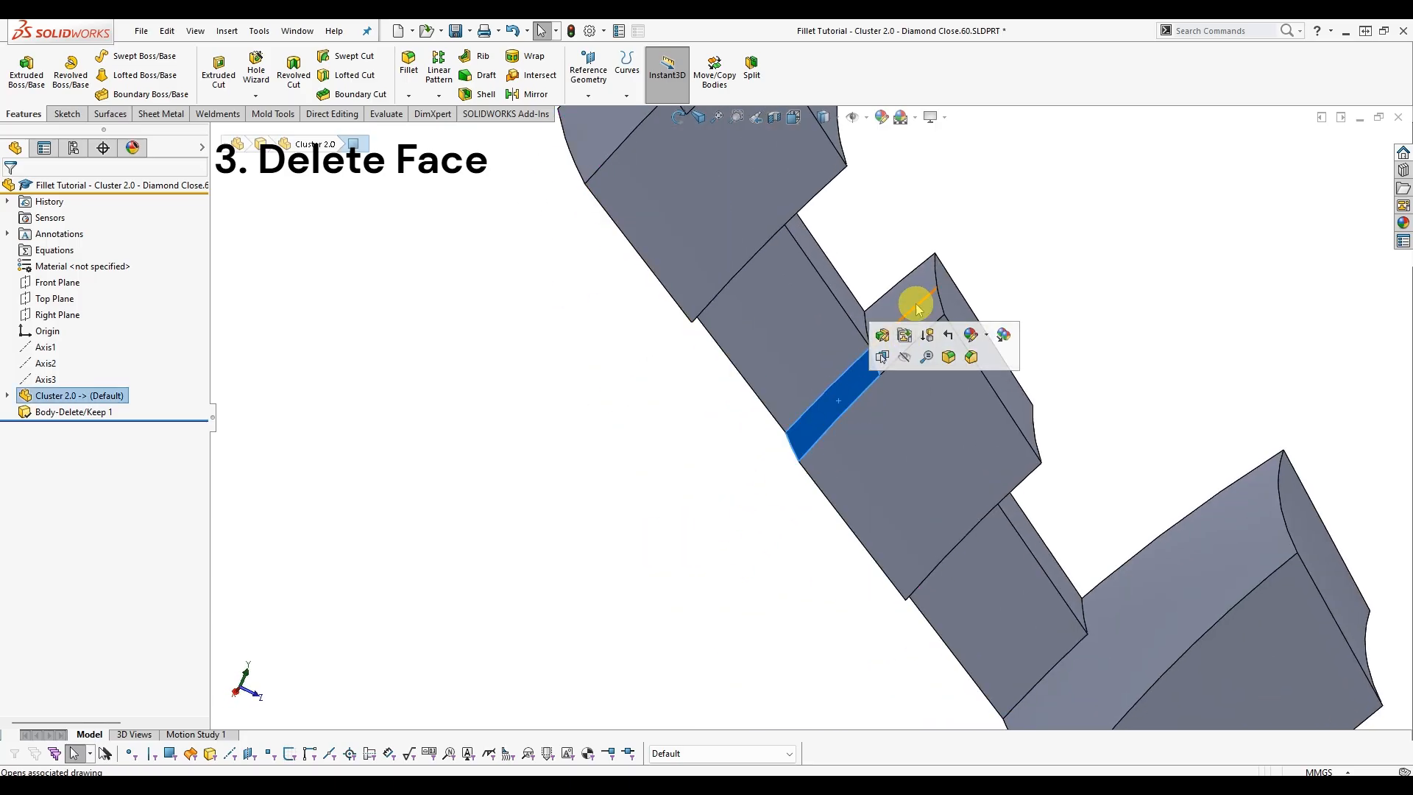
{"action": "left_click", "coordinate": [899, 338]}
{"action": "middle_click_drag", "start_coordinate": [899, 340], "coordinate": [846, 214]}
{"action": "left_click", "coordinate": [845, 185]}
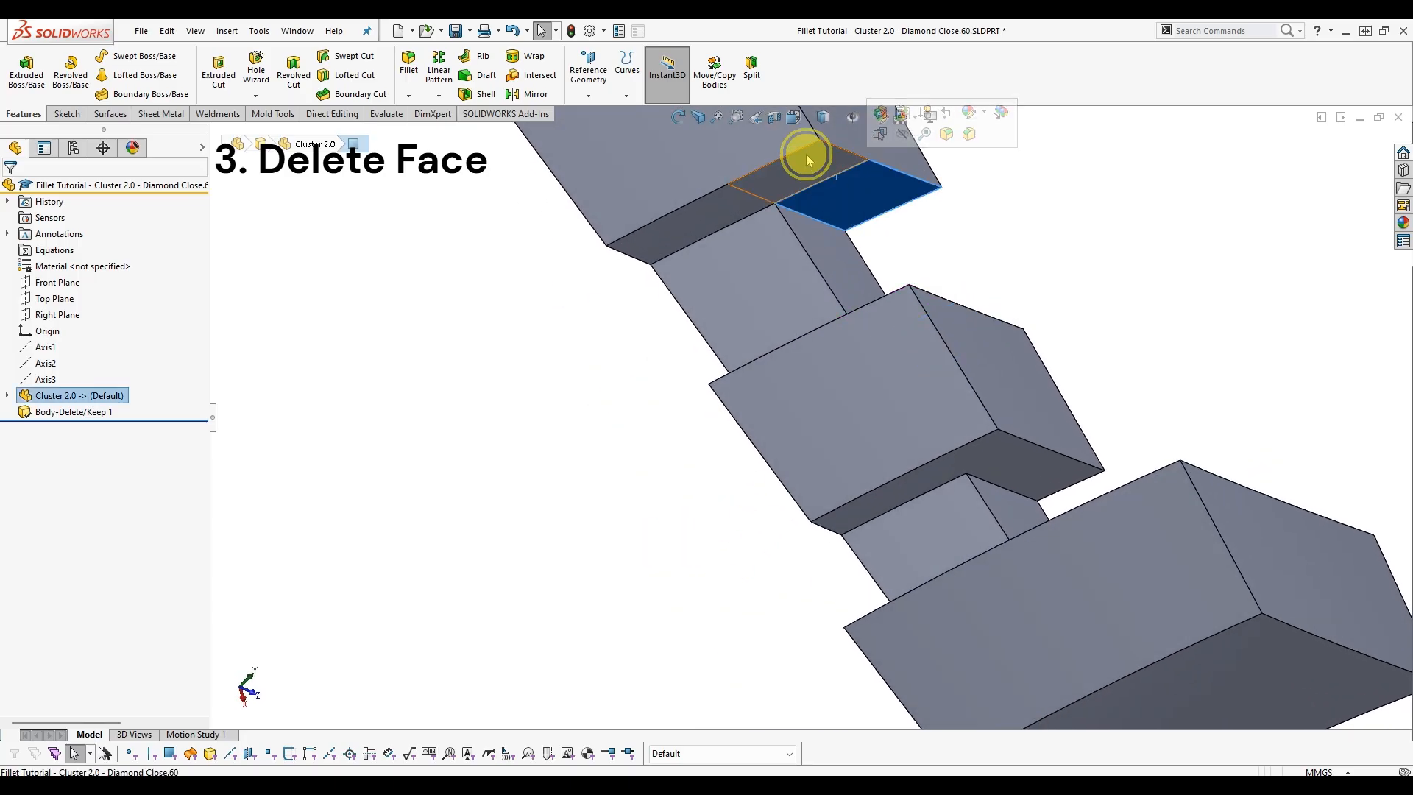
Examine the adjoining split faces on the underside of the first block, highlighting them one after another.
{"action": "left_click", "coordinate": [814, 160]}
{"action": "left_click", "coordinate": [744, 220]}
{"action": "scroll", "coordinate": [744, 258], "scroll_direction": "up", "scroll_amount": 3}
{"action": "middle_click_drag", "start_coordinate": [743, 296], "coordinate": [883, 376]}
{"action": "left_click", "coordinate": [925, 369]}
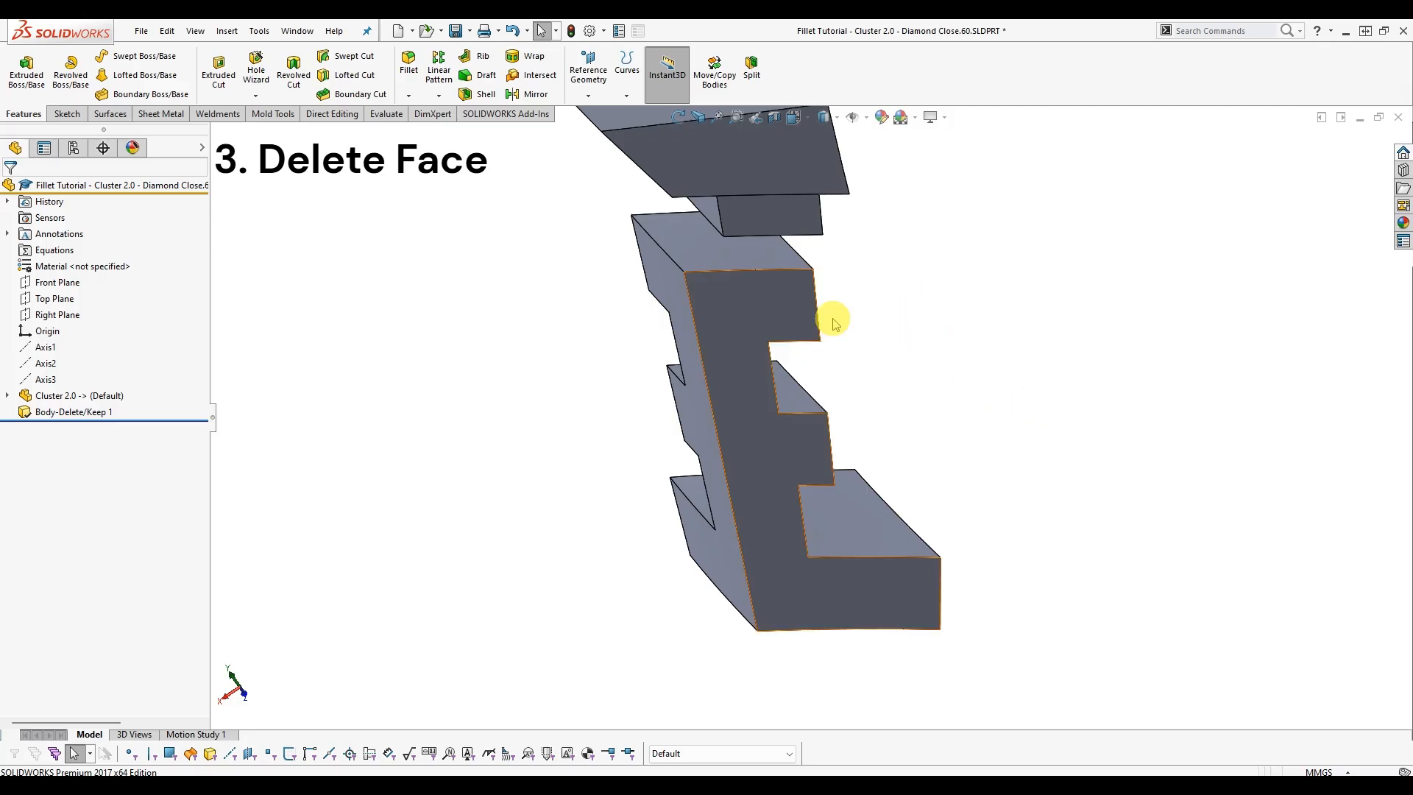
Set the model display to show tangent edges so the split lines on the blocks can be seen.
{"action": "left_click", "coordinate": [195, 31]}
{"action": "mouse_move", "coordinate": [220, 96]}
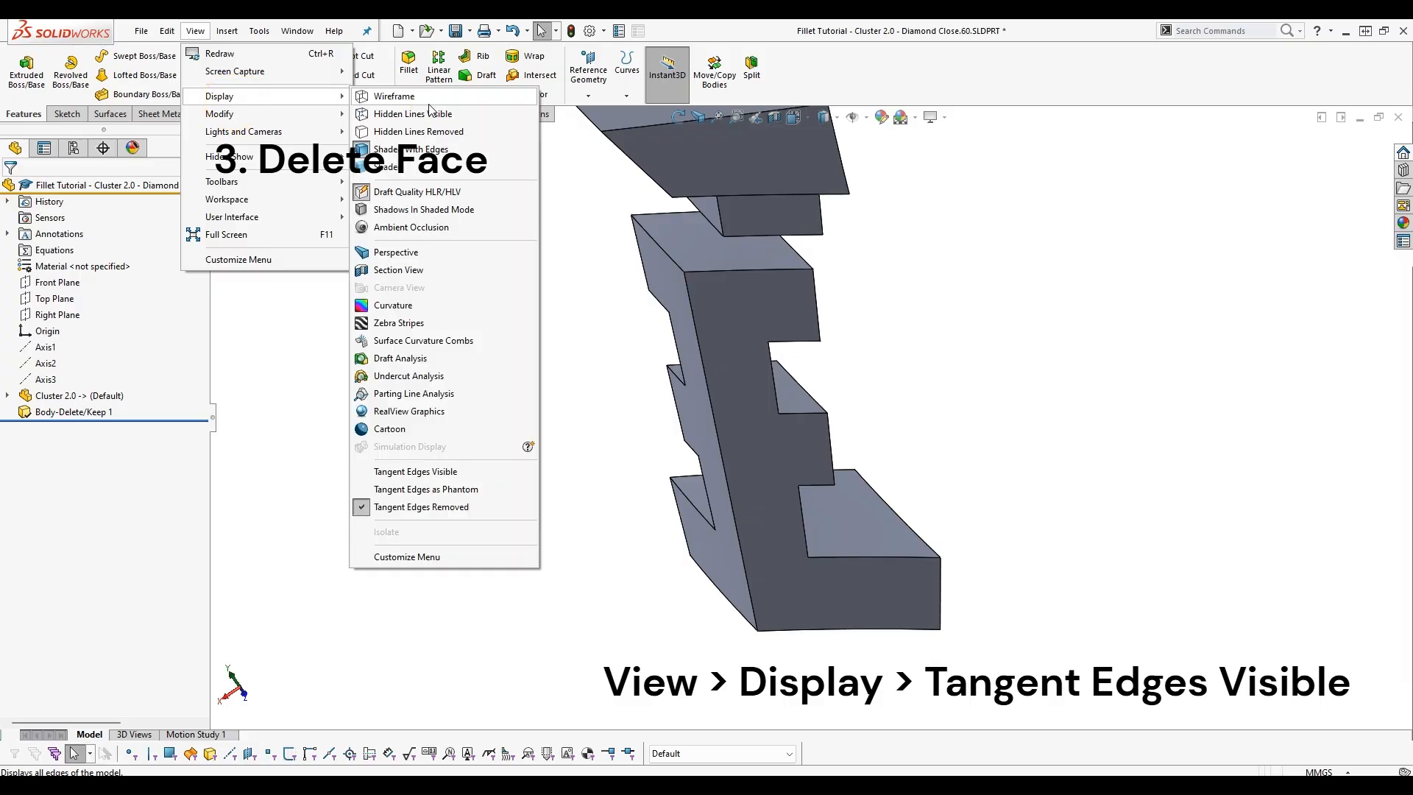
{"action": "left_click", "coordinate": [417, 474]}
{"action": "middle_click_drag", "start_coordinate": [514, 363], "coordinate": [941, 409]}
{"action": "scroll", "coordinate": [956, 397], "scroll_direction": "down", "scroll_amount": 3}
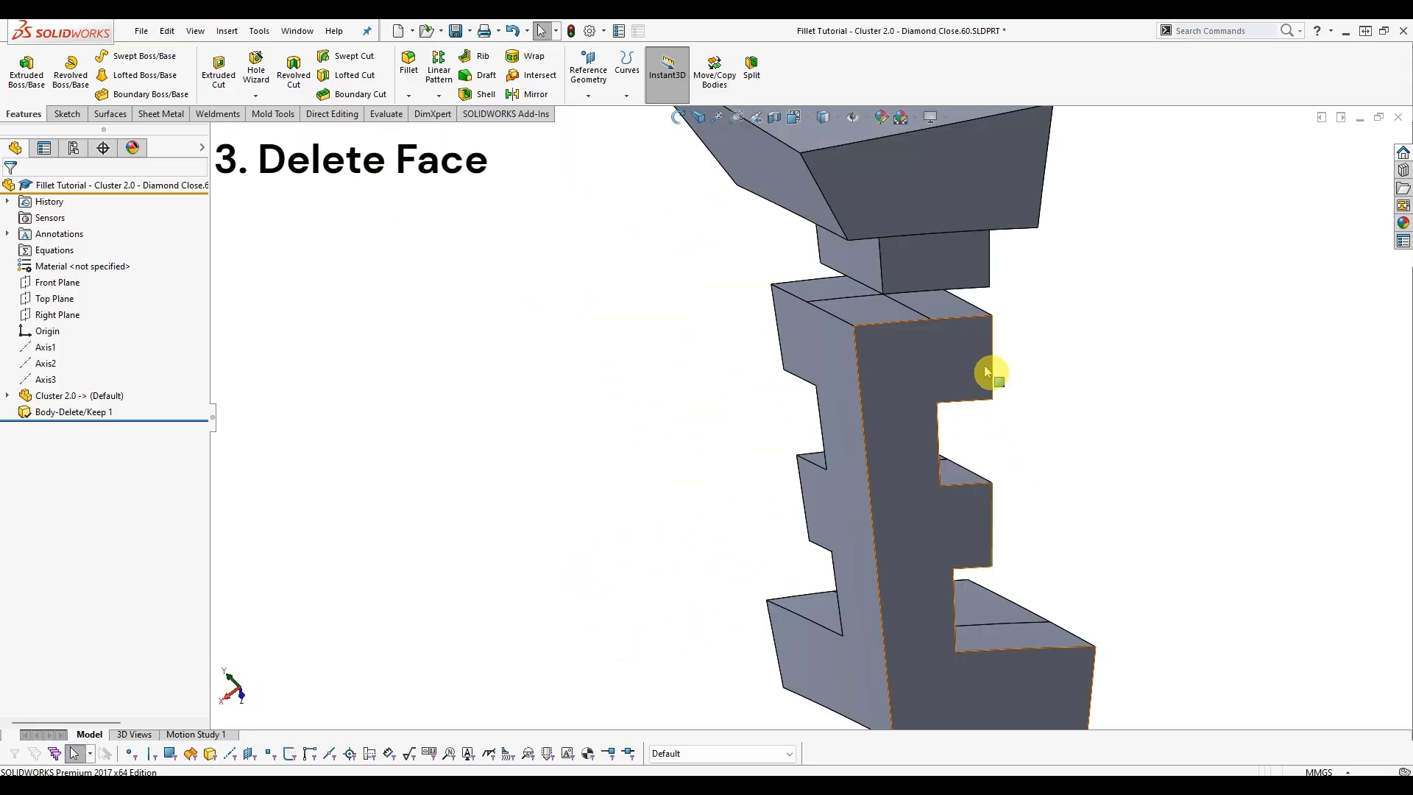
Start a Delete Face feature on the central corner face on top of the first block below the diamond head.
{"action": "right_click", "coordinate": [874, 314]}
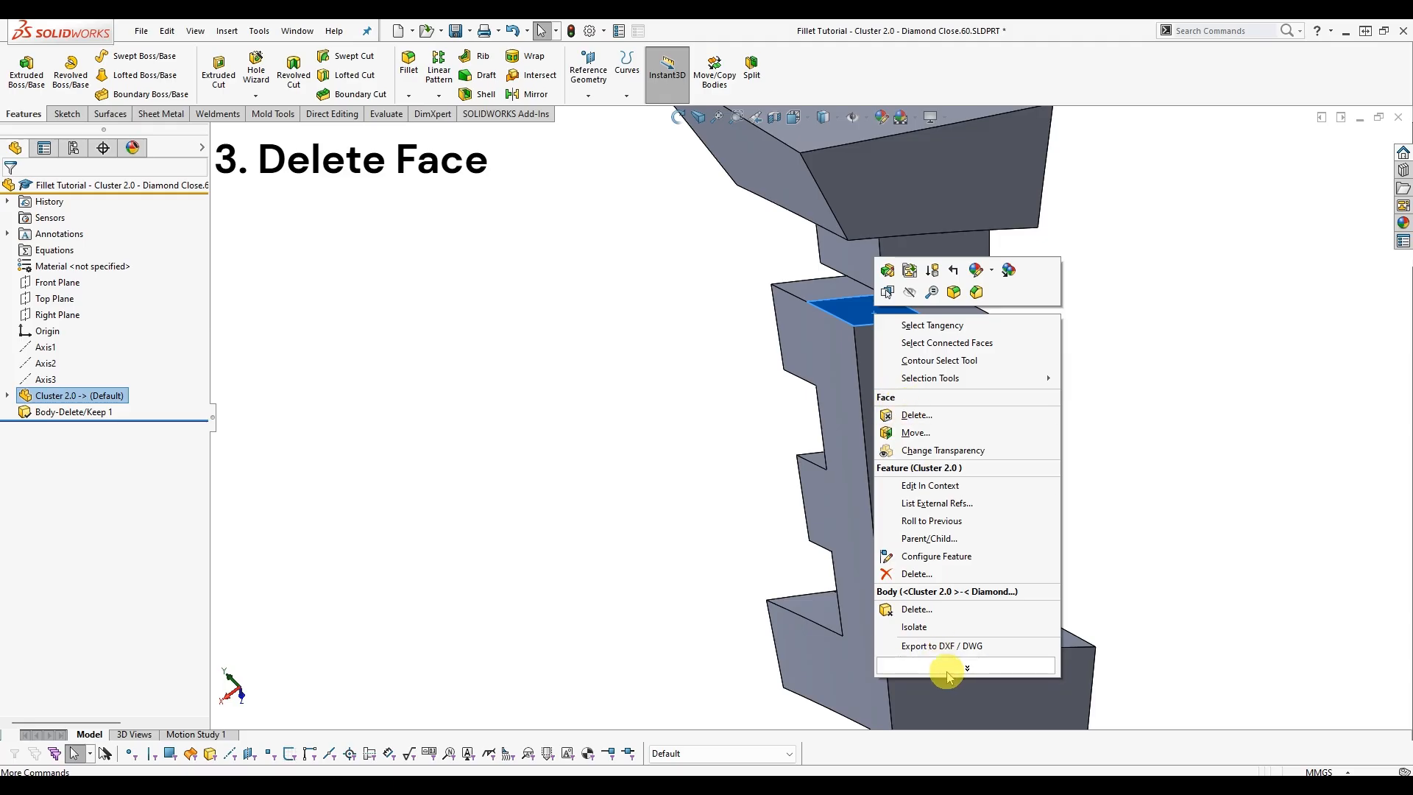
{"action": "left_click", "coordinate": [920, 417]}
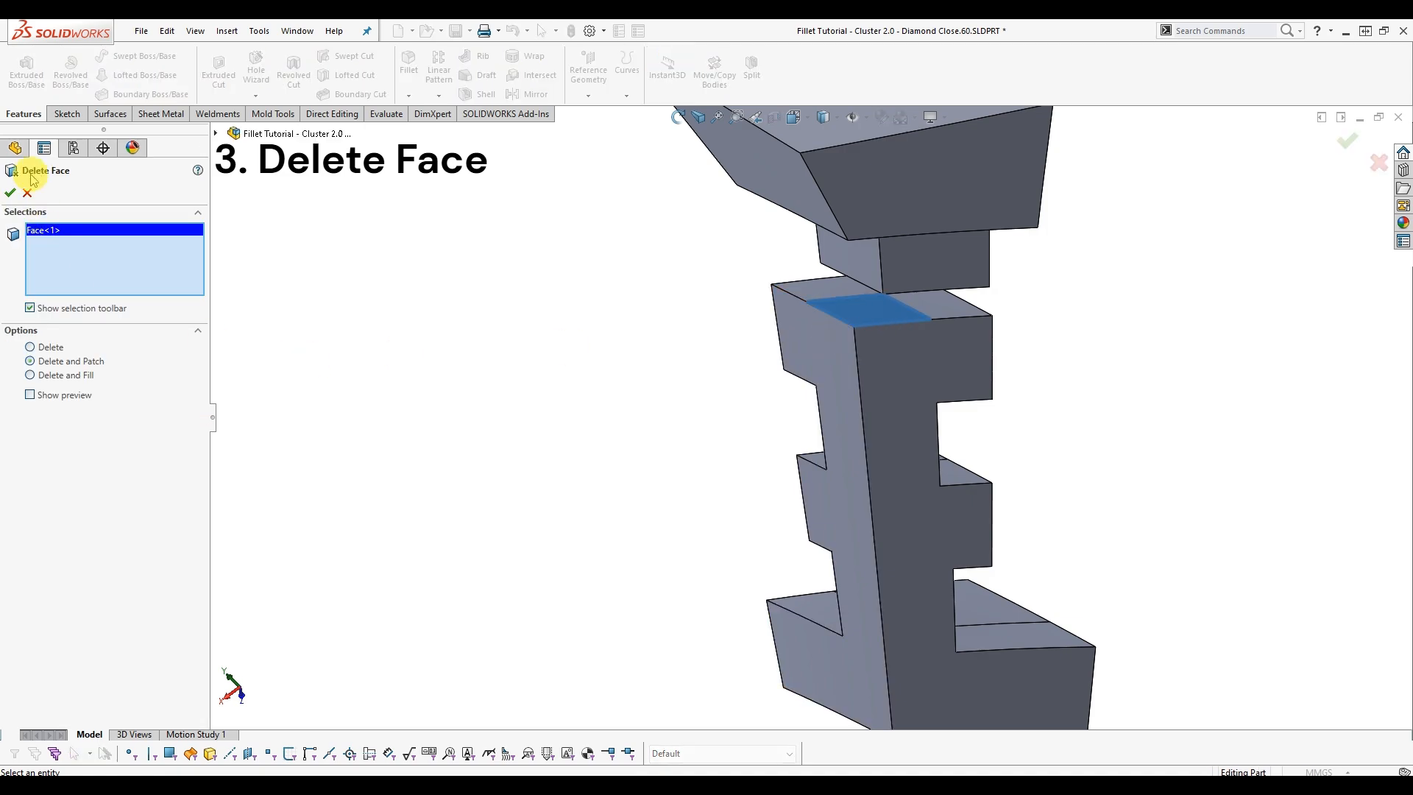
{"action": "scroll", "coordinate": [905, 303], "scroll_direction": "down", "scroll_amount": 3}
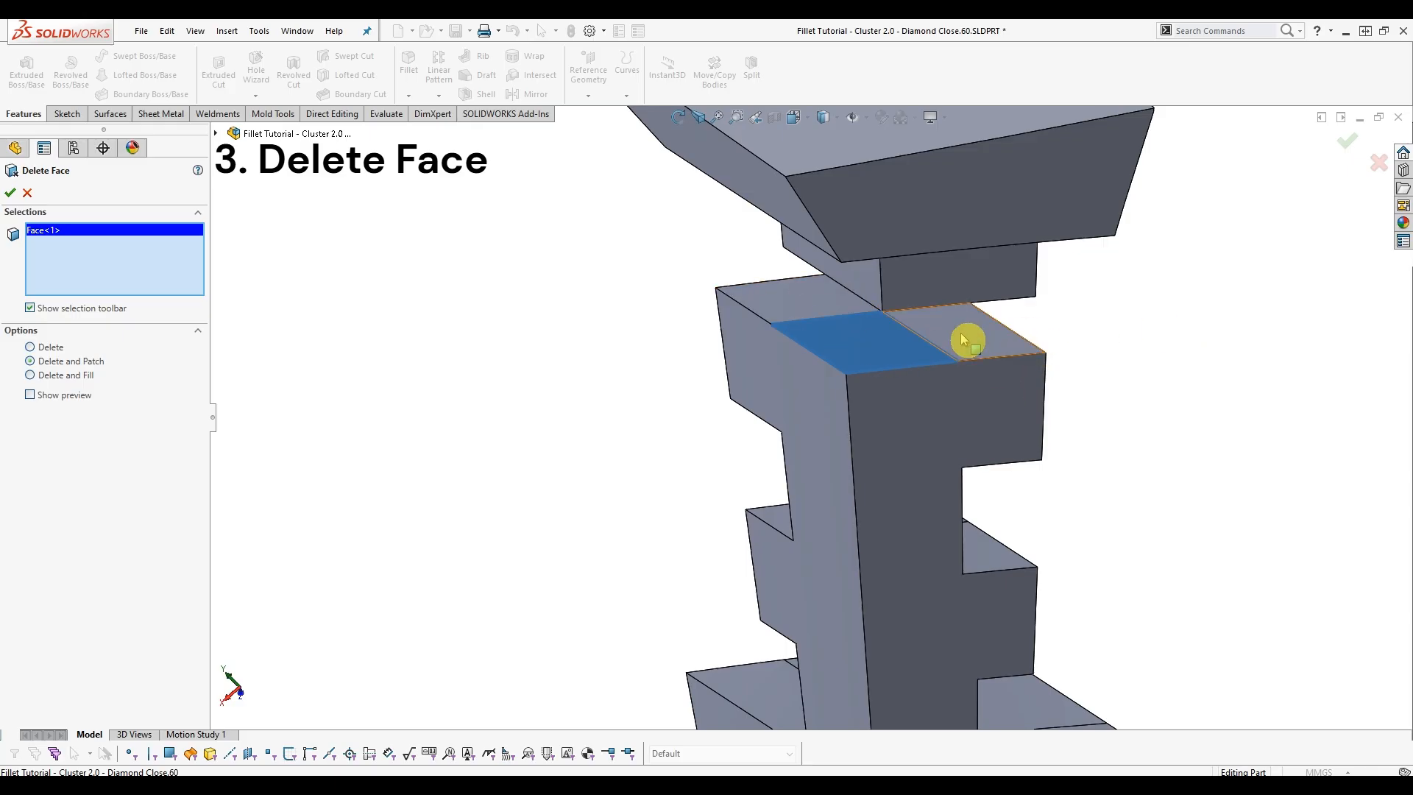
{"action": "left_click", "coordinate": [813, 299]}
{"action": "left_click", "coordinate": [942, 332]}
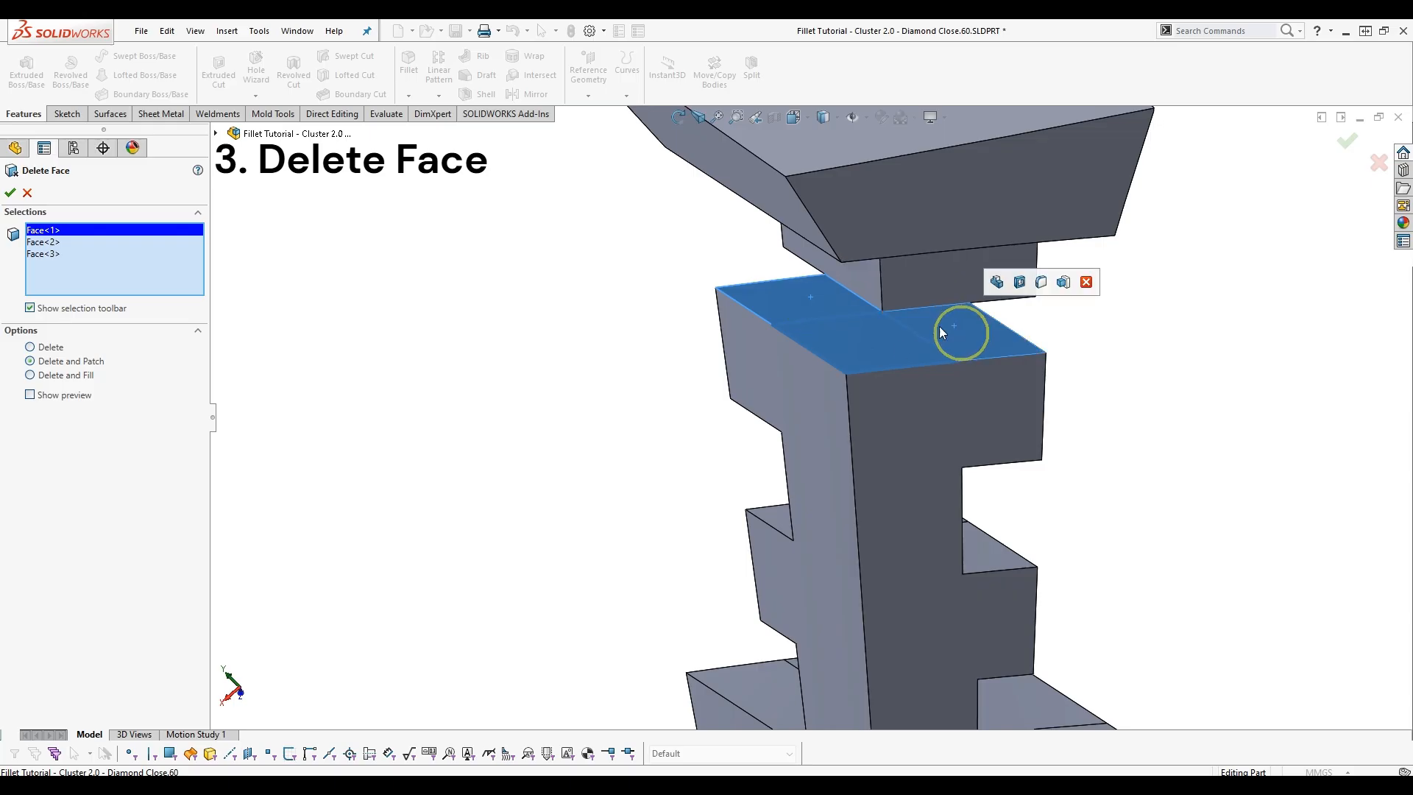
{"action": "left_click", "coordinate": [858, 351]}
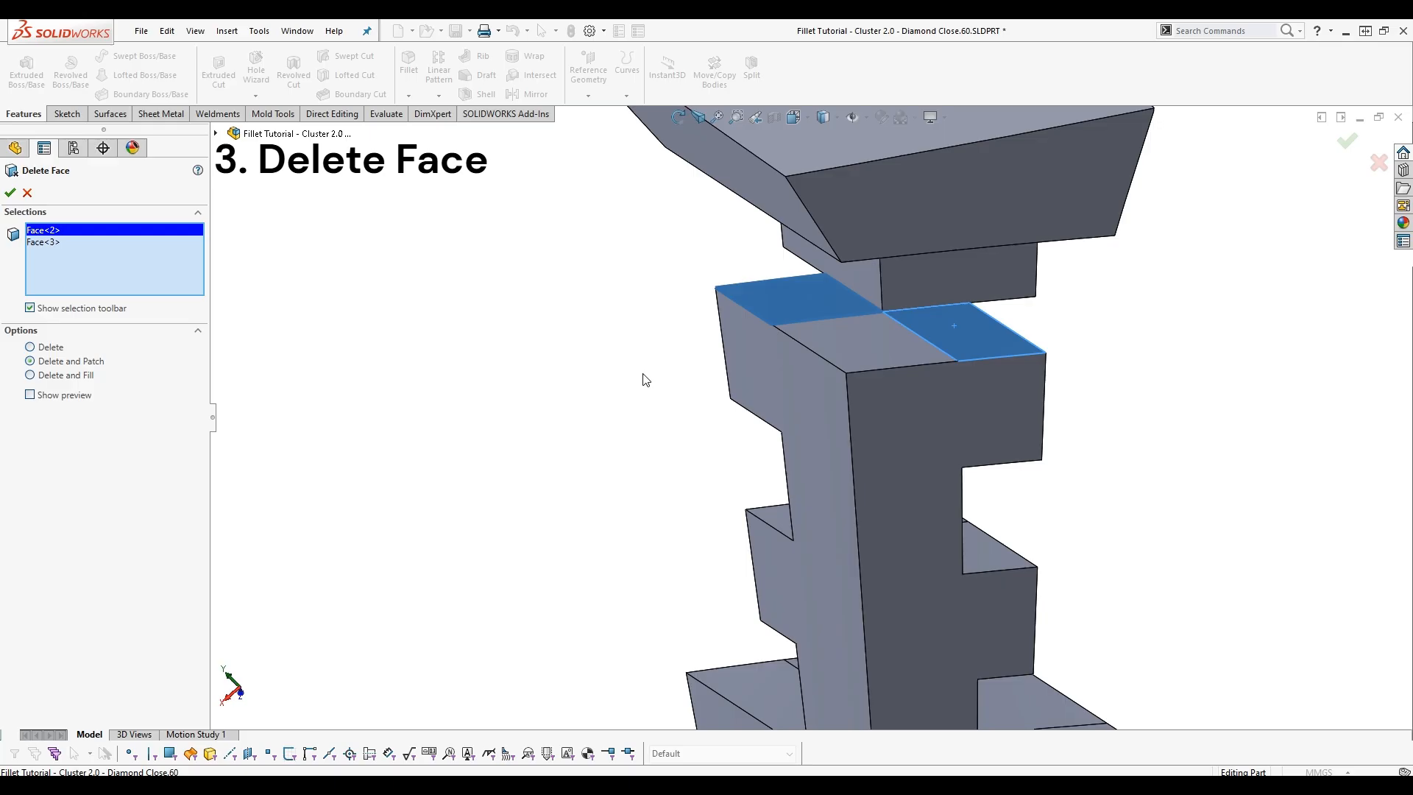
{"action": "left_click", "coordinate": [634, 351]}
{"action": "middle_click_drag", "start_coordinate": [1015, 336], "coordinate": [987, 307]}
{"action": "left_click", "coordinate": [937, 341]}
{"action": "left_click", "coordinate": [739, 318]}
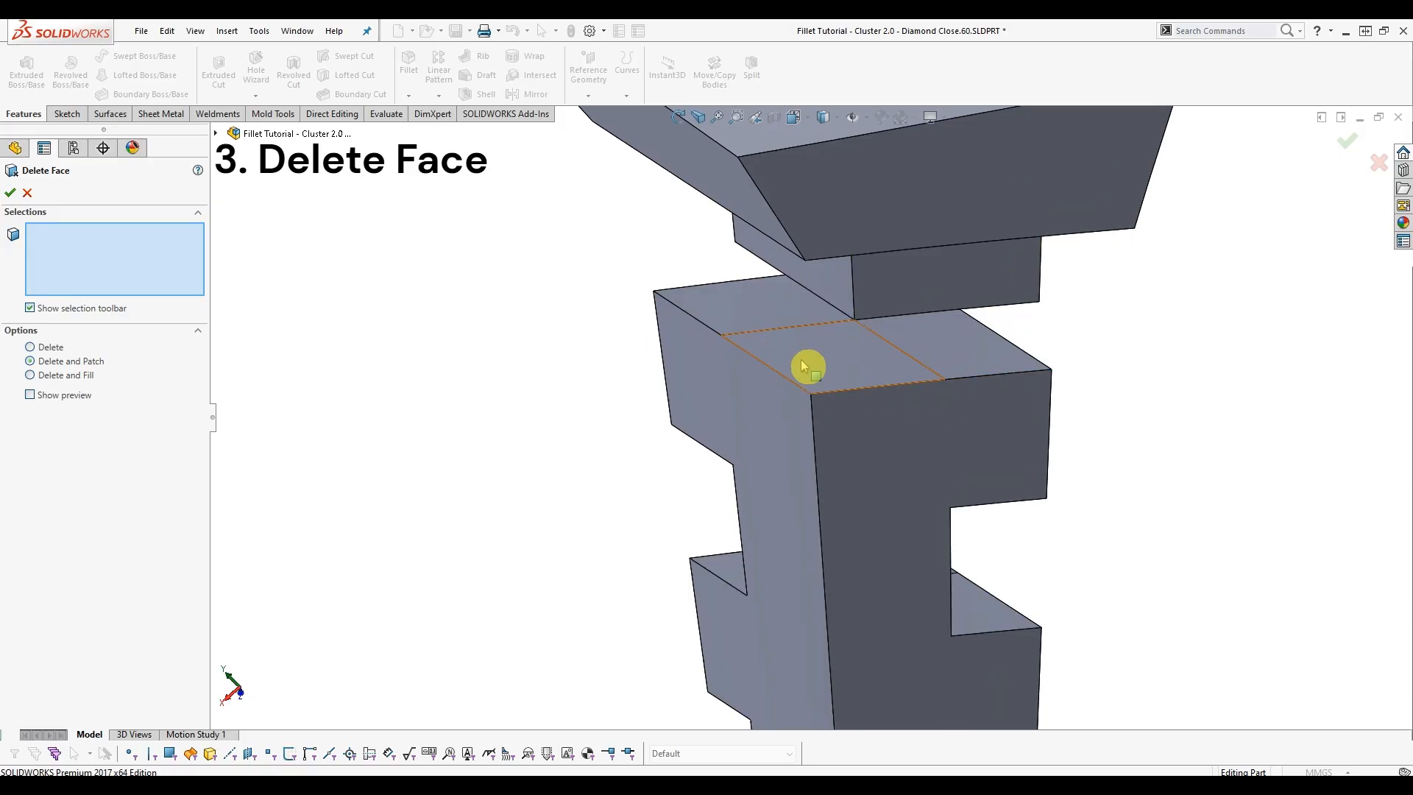
Delete and patch the central corner face on top of the first block with the preview shown, and check the merged face.
{"action": "left_click", "coordinate": [784, 386]}
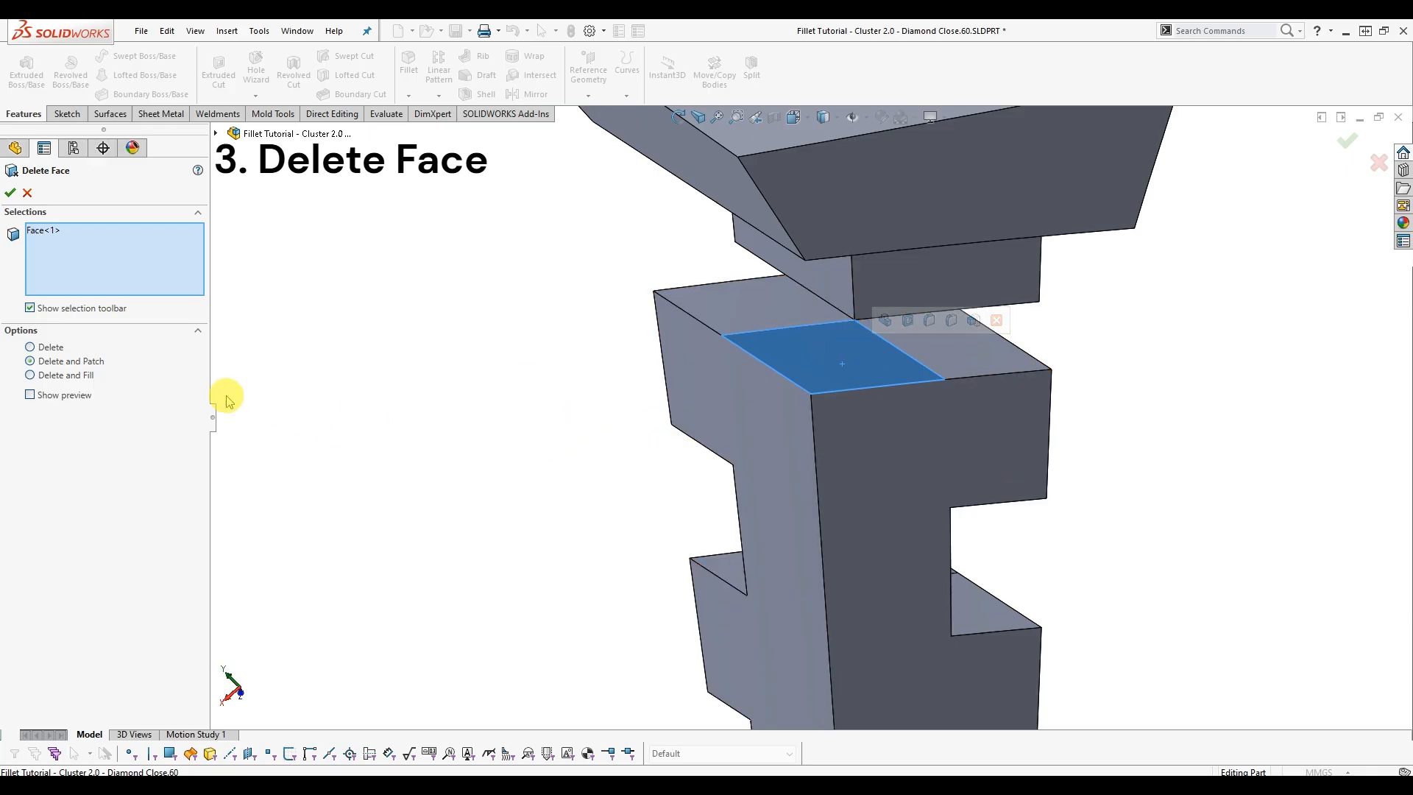
{"action": "left_click", "coordinate": [70, 402]}
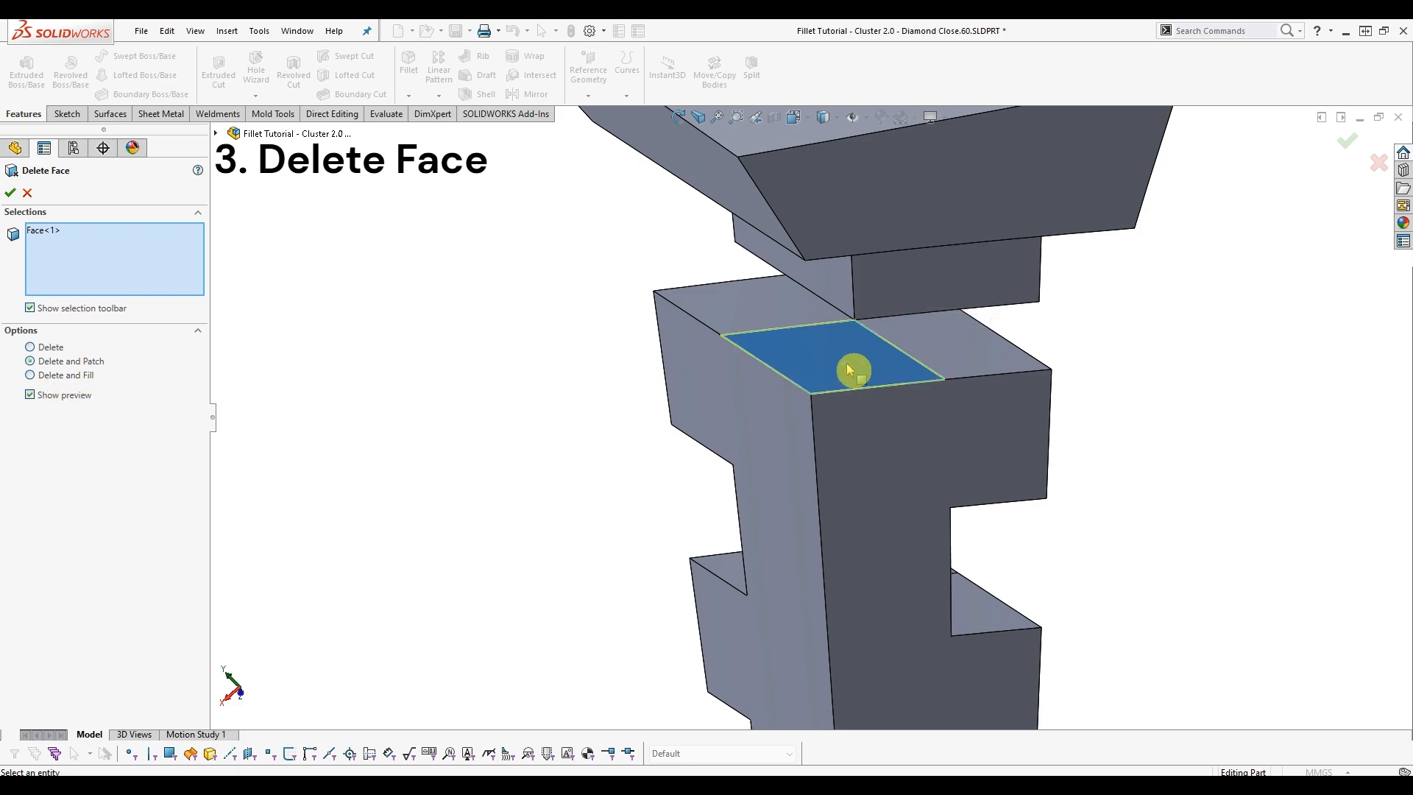
{"action": "middle_click_drag", "start_coordinate": [851, 369], "coordinate": [776, 466]}
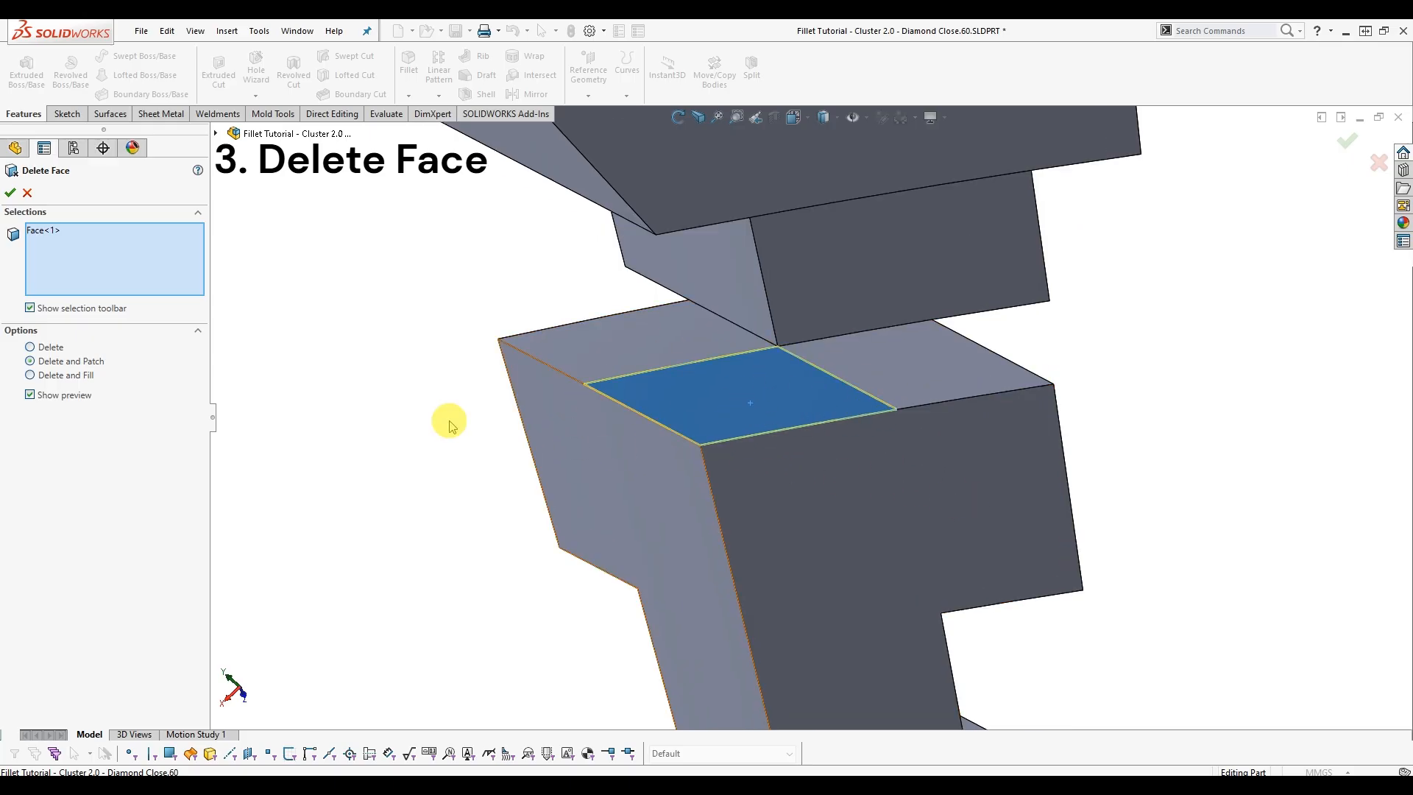
{"action": "right_click", "coordinate": [389, 369]}
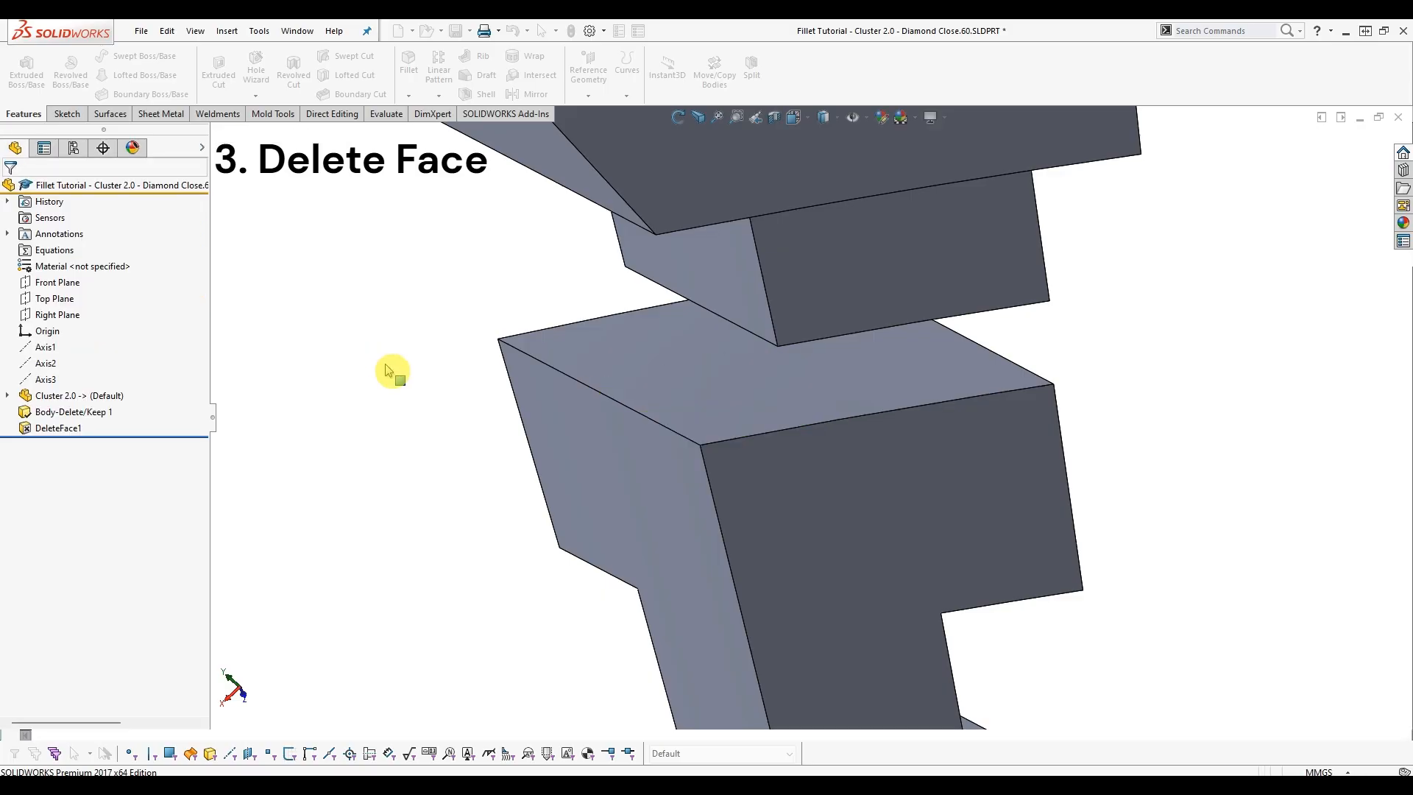
{"action": "left_click", "coordinate": [696, 374]}
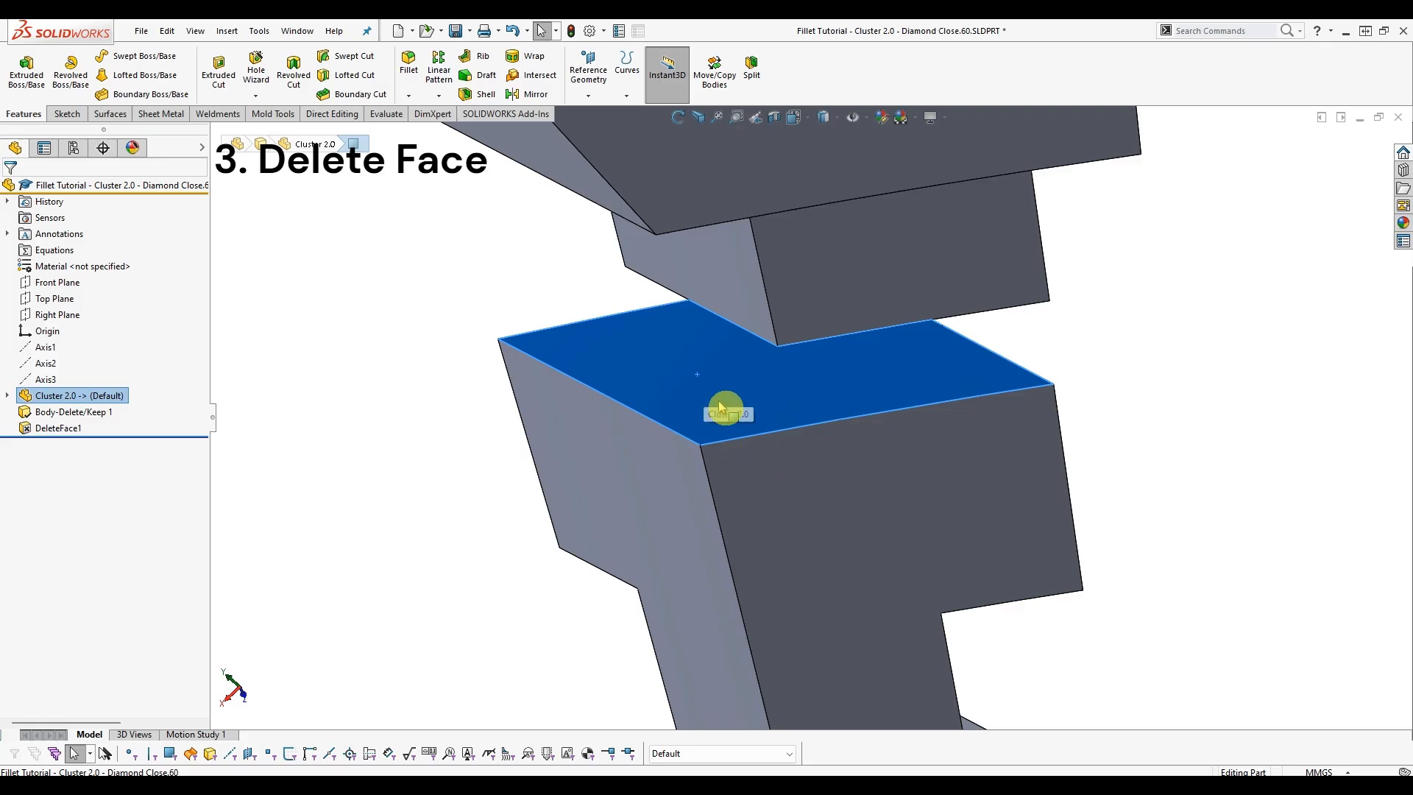
{"action": "left_click", "coordinate": [454, 392]}
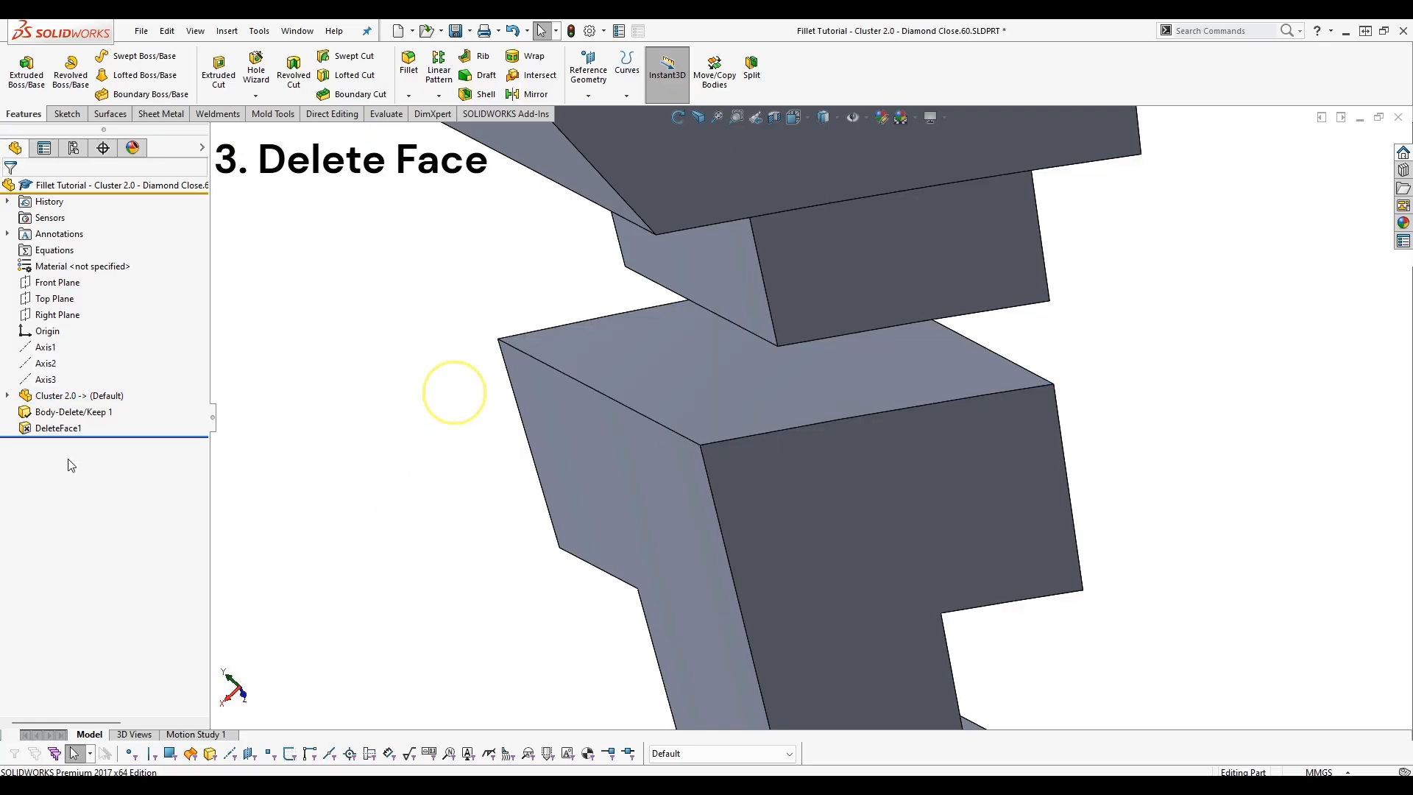
Edit DeleteFace1 to also delete the corner face on the underside of the neck block joined to the diamond head.
{"action": "left_click", "coordinate": [50, 429]}
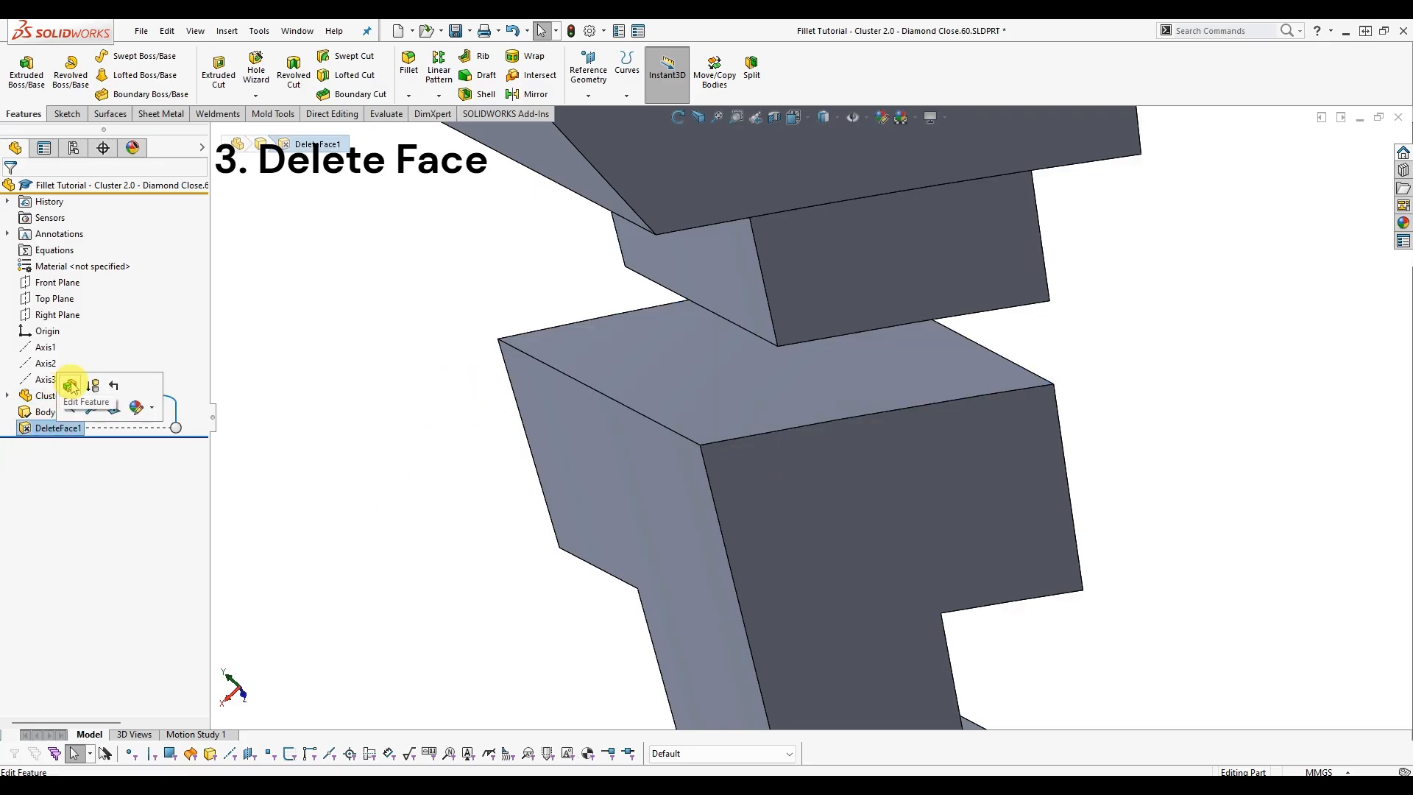
{"action": "left_click", "coordinate": [71, 387]}
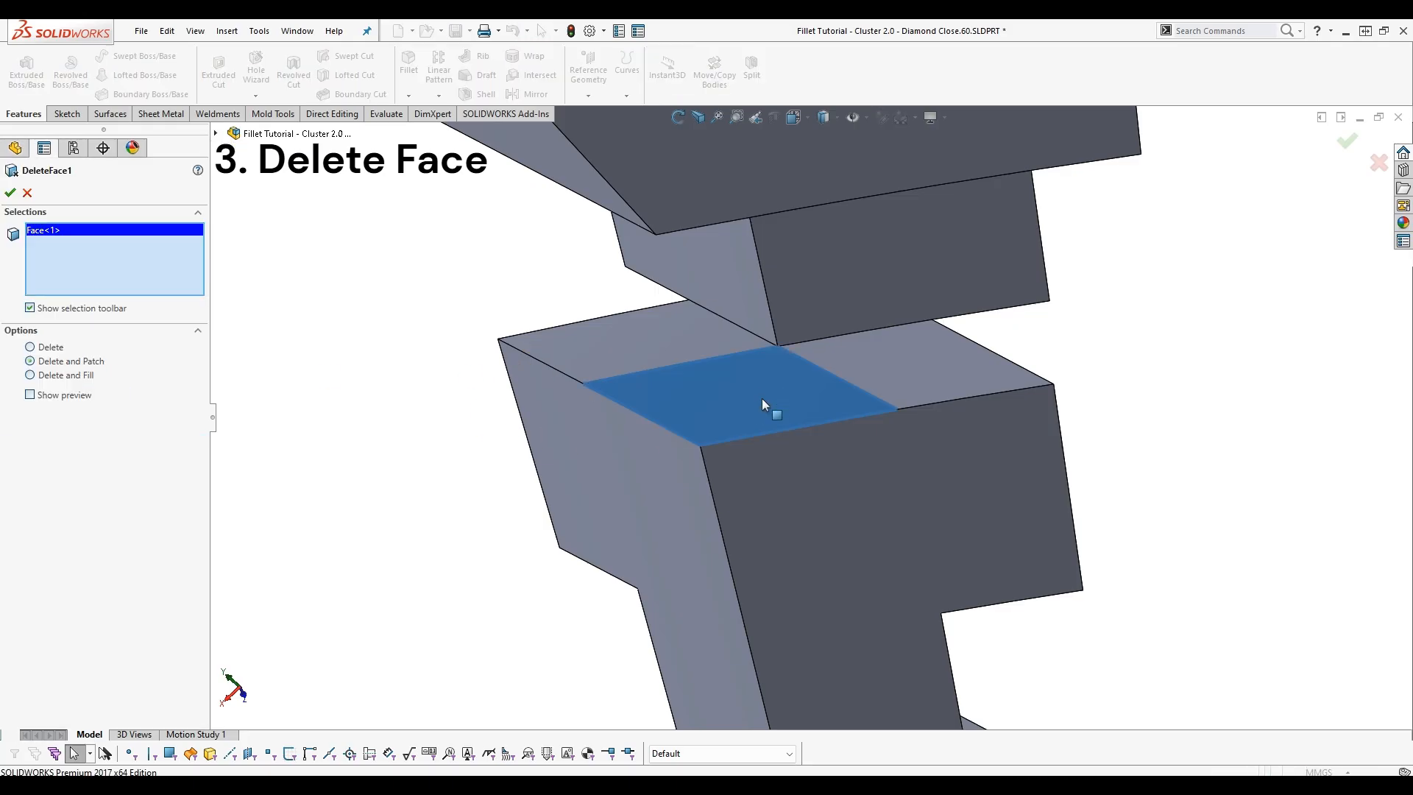
{"action": "middle_click_drag", "start_coordinate": [762, 396], "coordinate": [555, 306]}
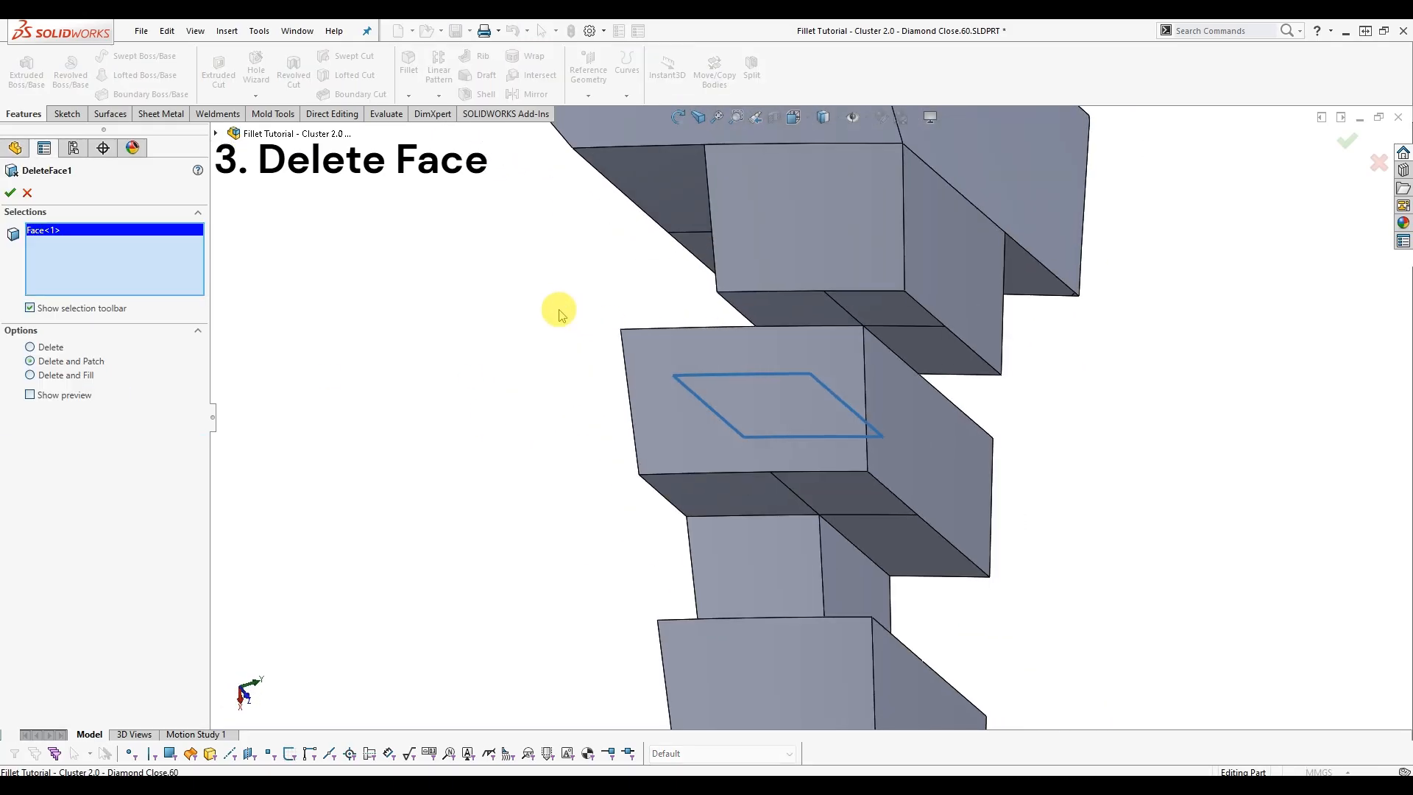
{"action": "left_click", "coordinate": [880, 313]}
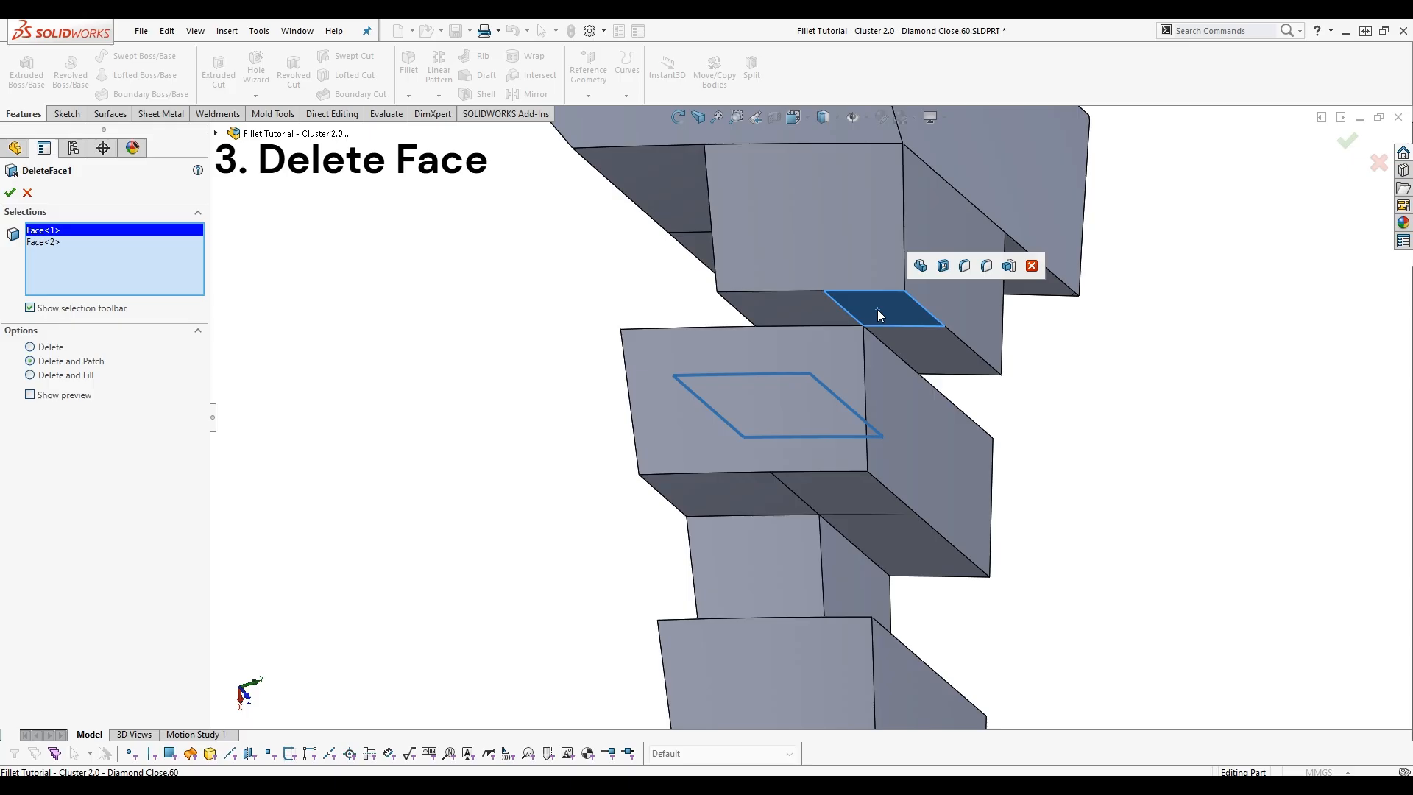
{"action": "right_click", "coordinate": [873, 306]}
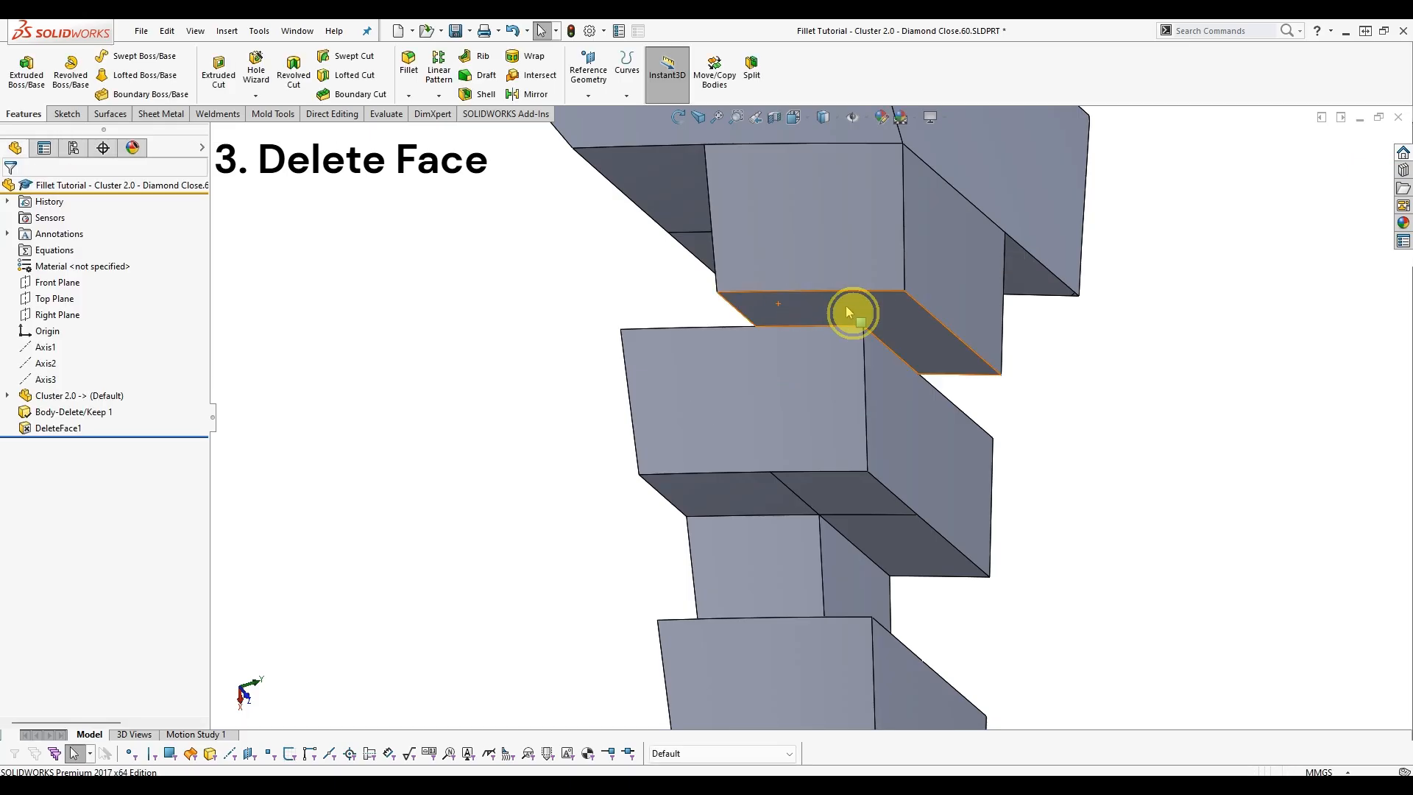
{"action": "left_click", "coordinate": [962, 368]}
{"action": "left_click", "coordinate": [629, 317]}
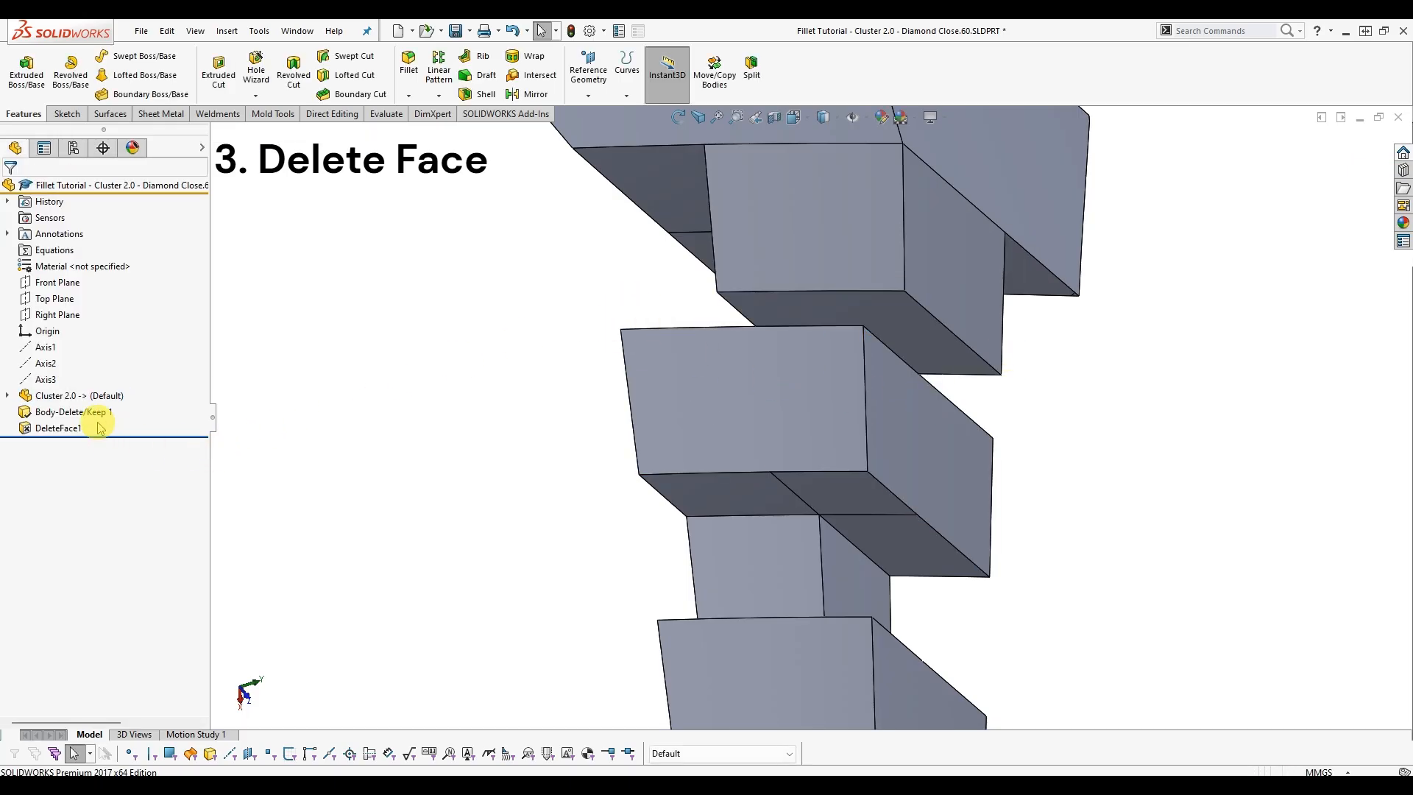
Try including the adjoining outer face together with the corner face on the neck block's underside in DeleteFace1.
{"action": "left_click", "coordinate": [50, 430]}
{"action": "left_click", "coordinate": [63, 382]}
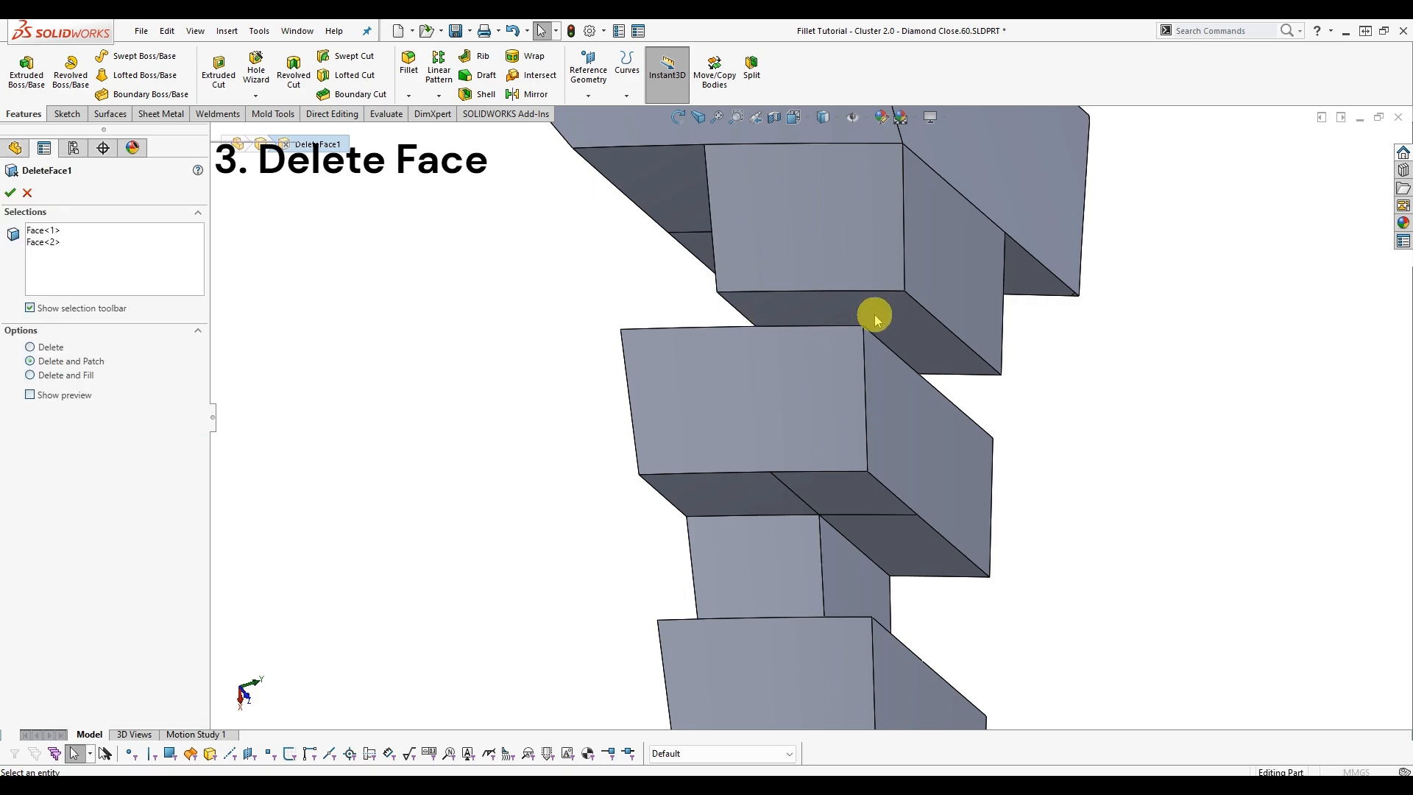
{"action": "left_click", "coordinate": [905, 317]}
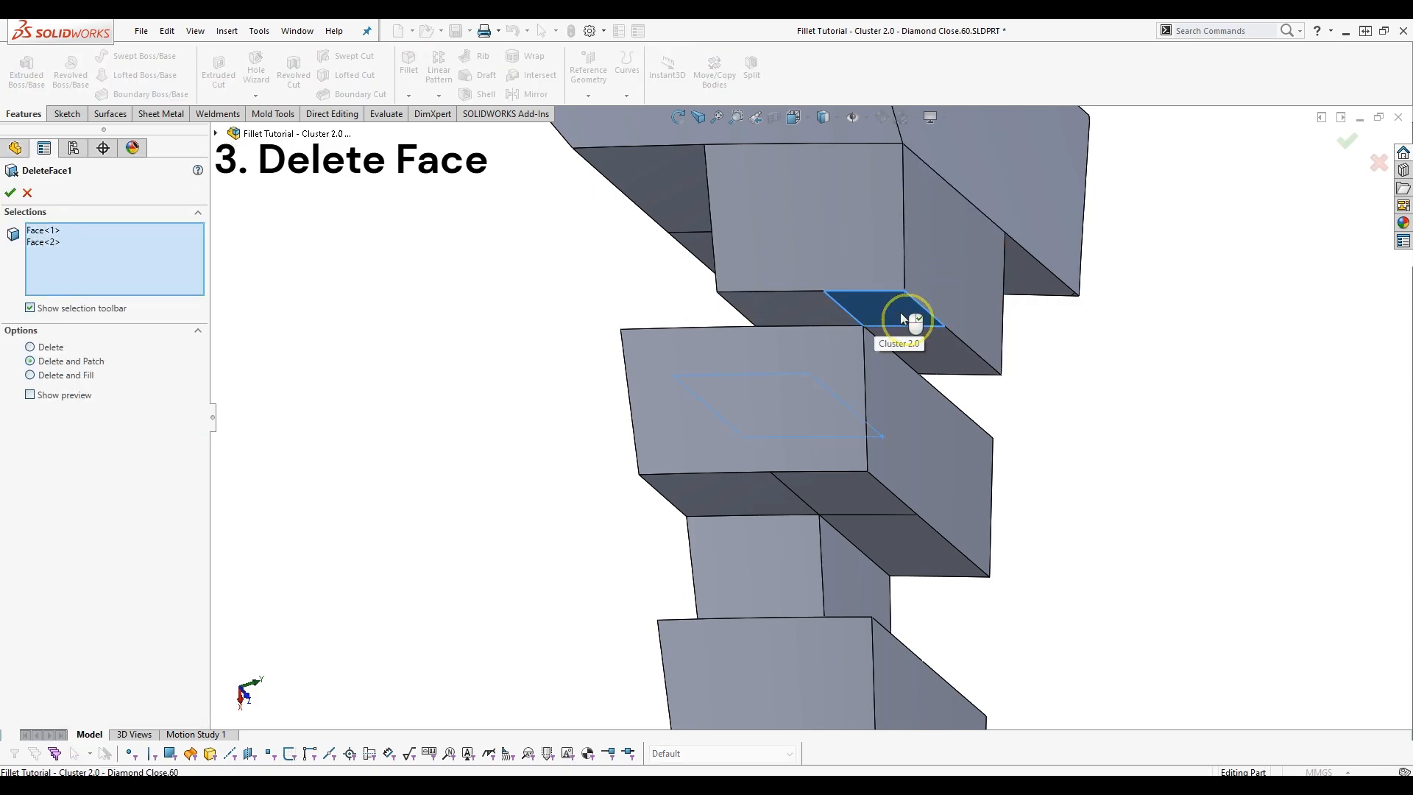
{"action": "scroll", "coordinate": [859, 365], "scroll_direction": "up", "scroll_amount": 1}
{"action": "scroll", "coordinate": [860, 371], "scroll_direction": "down", "scroll_amount": 5}
{"action": "left_click", "coordinate": [735, 334]}
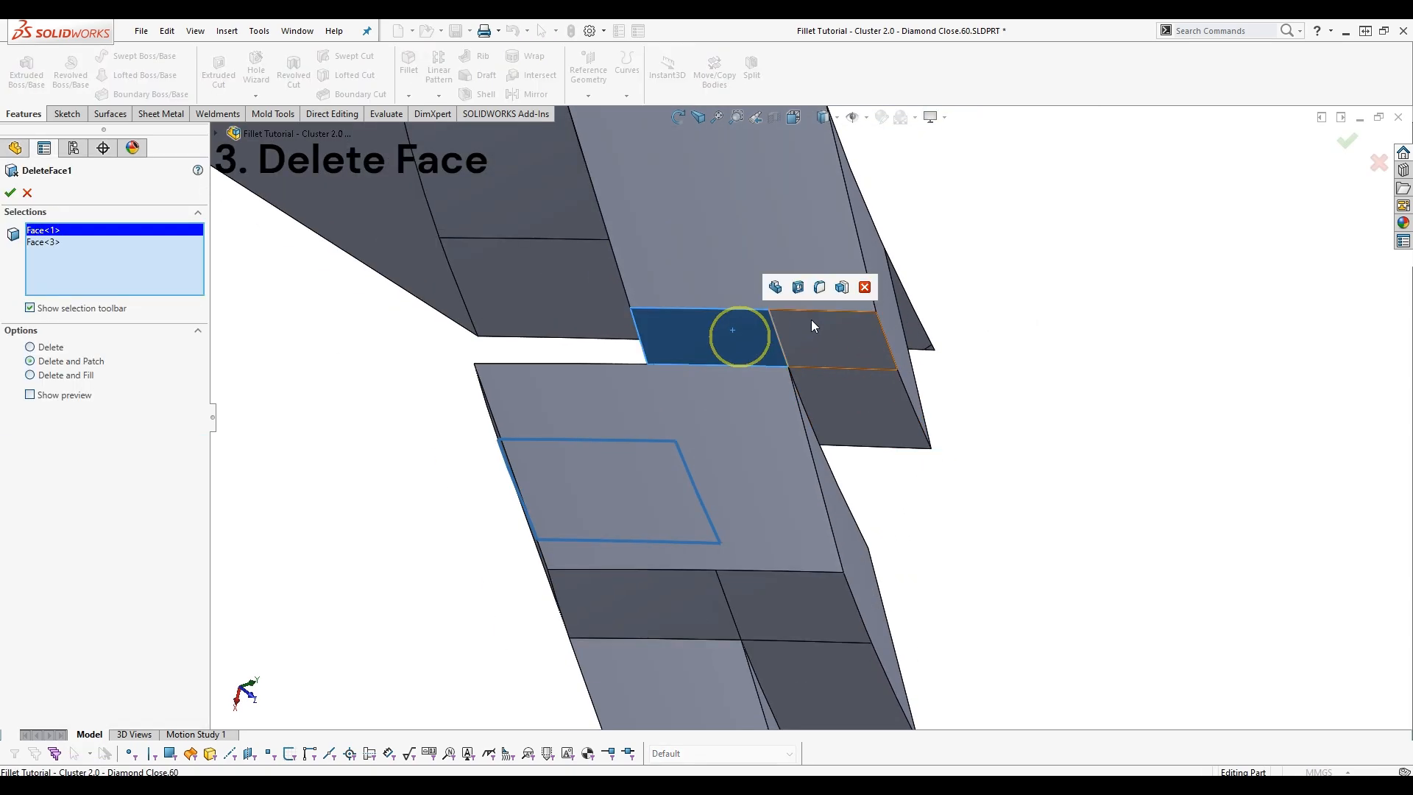
{"action": "left_click", "coordinate": [817, 344]}
{"action": "right_click", "coordinate": [817, 344]}
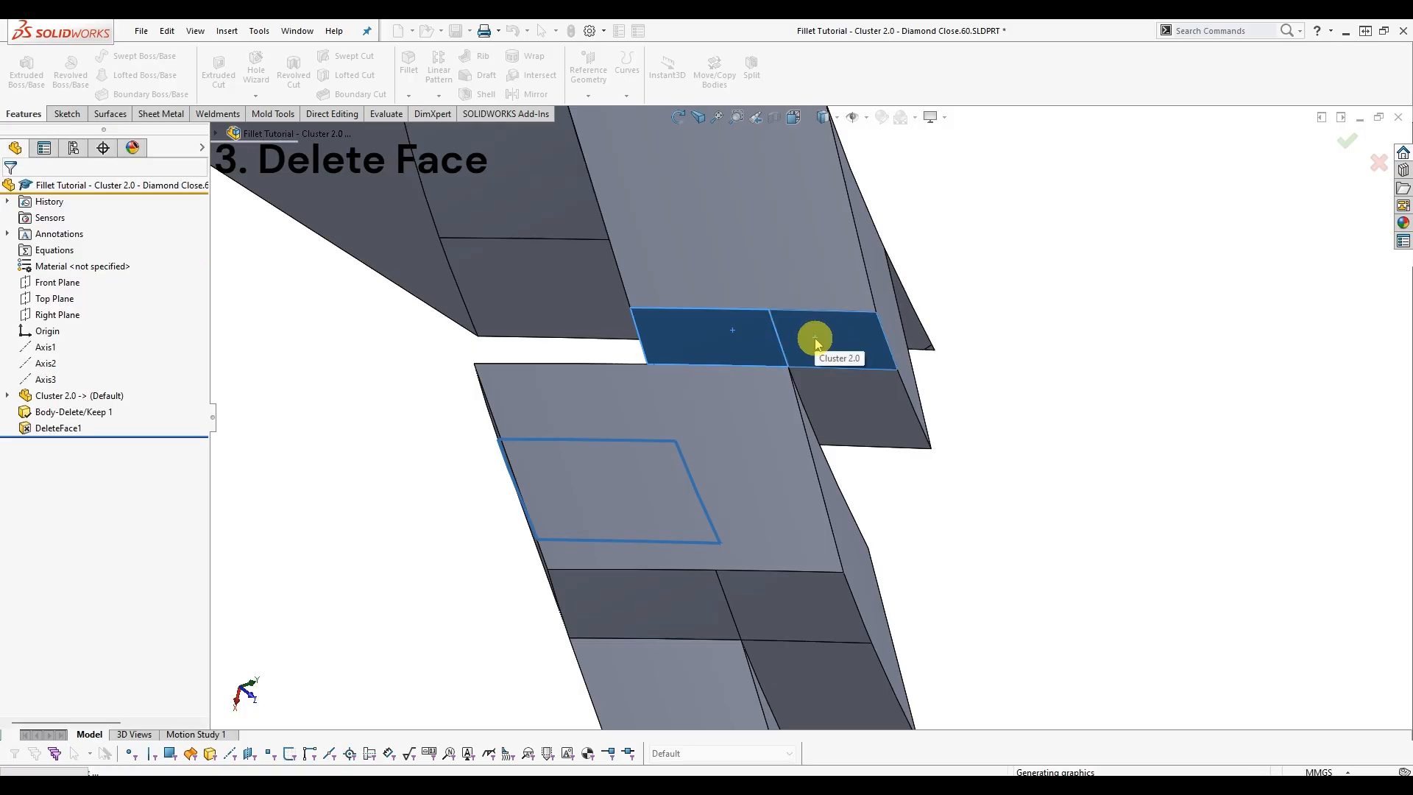
{"action": "left_click", "coordinate": [70, 395]}
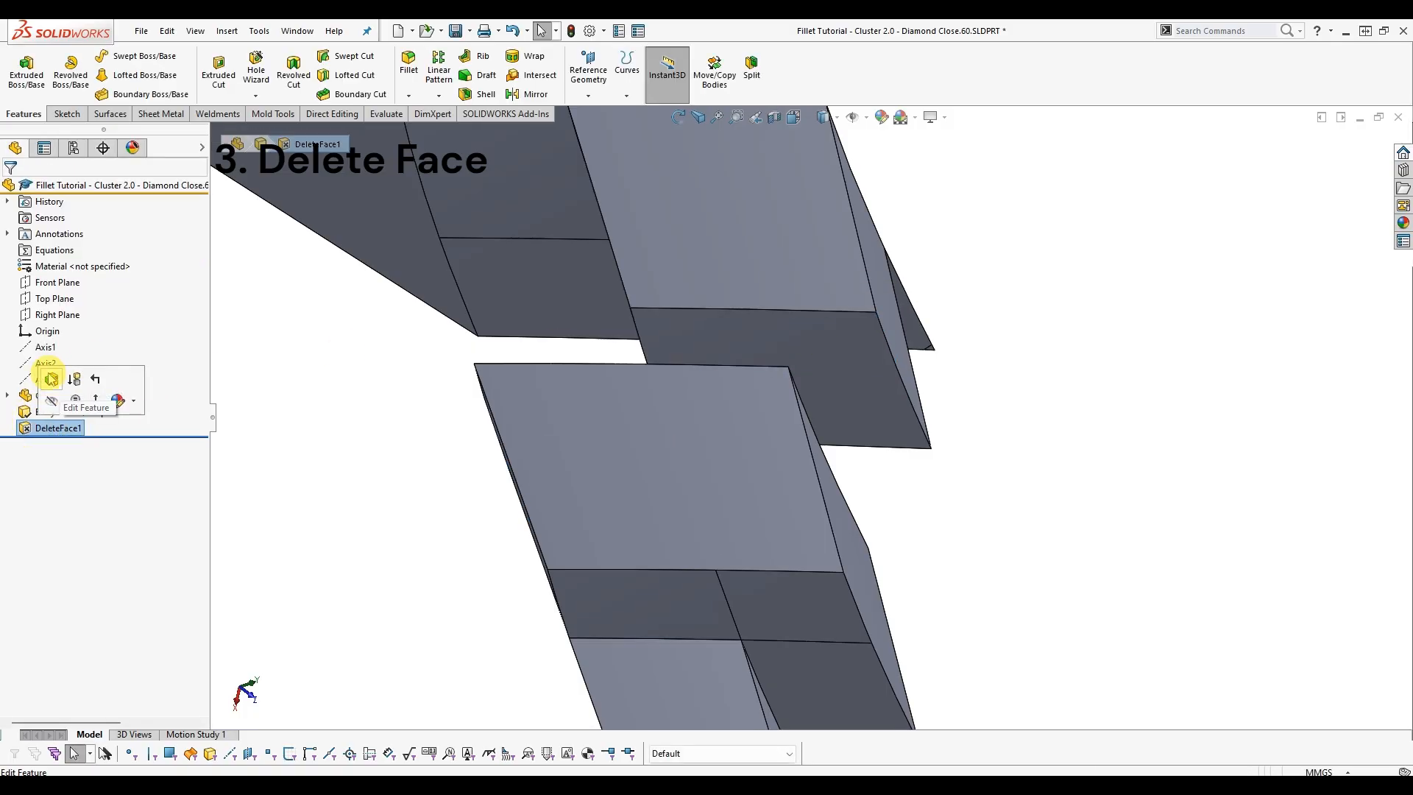
{"action": "left_click", "coordinate": [817, 353]}
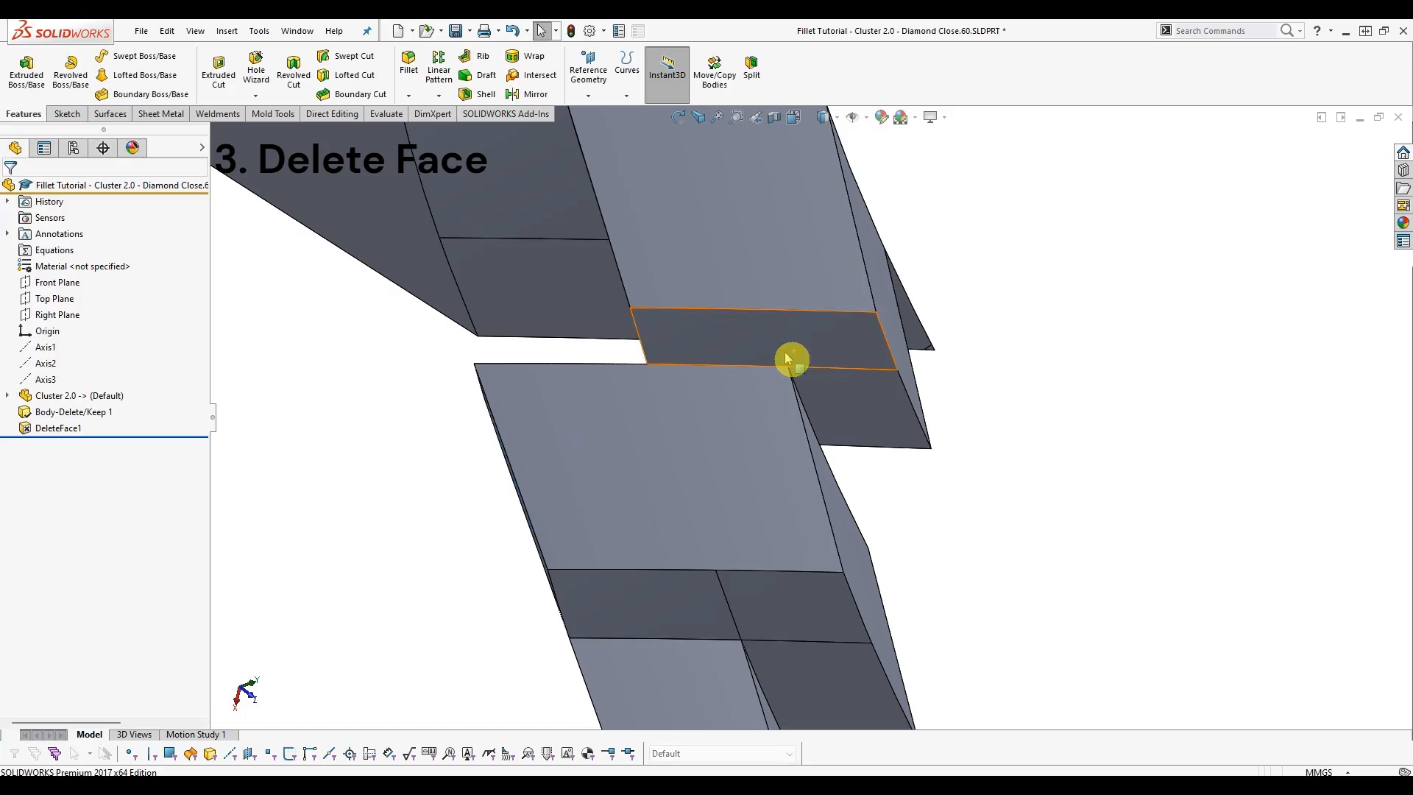
Edit DeleteFace1 to drop the outer neck face and add the corner face on the underside of the first block.
{"action": "left_click", "coordinate": [48, 430]}
{"action": "left_click", "coordinate": [63, 382]}
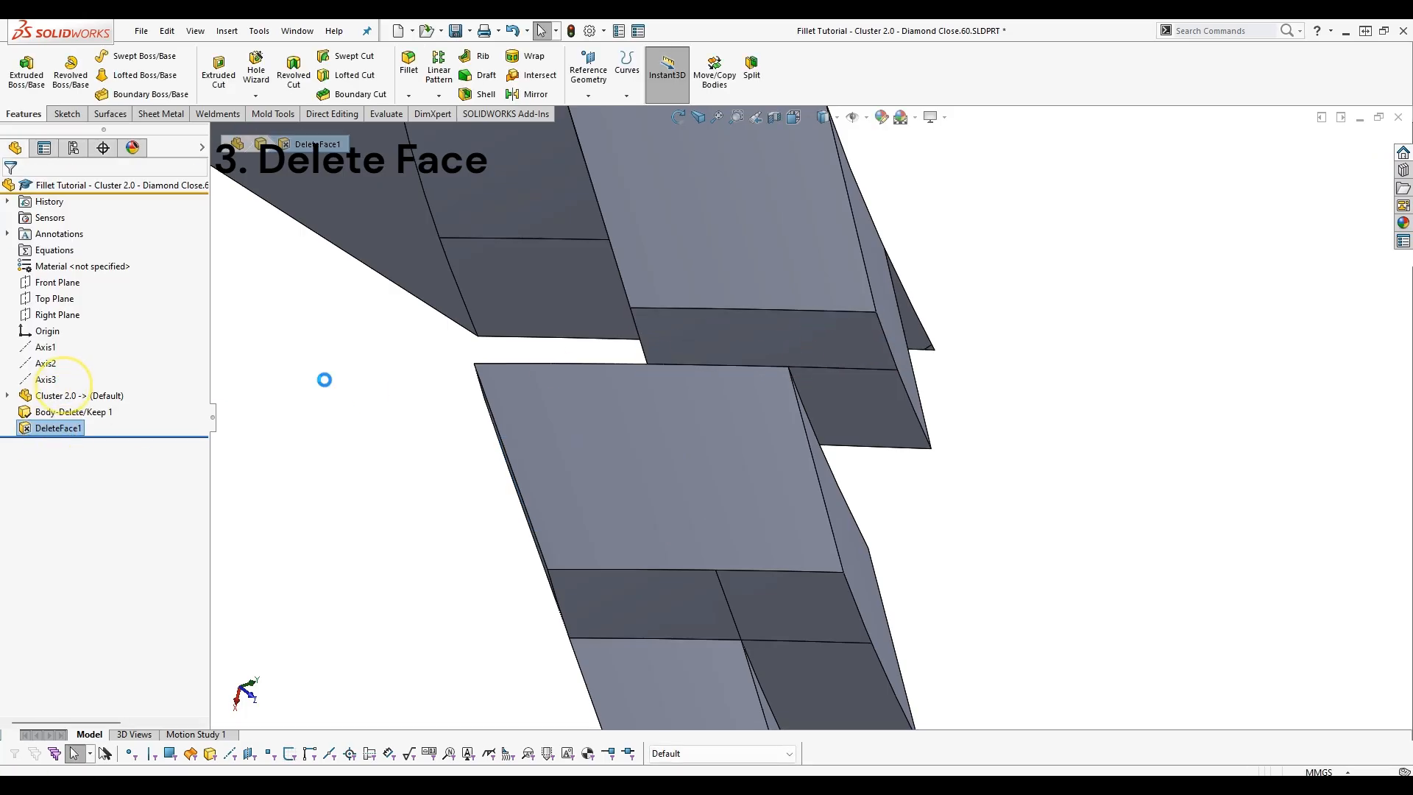
{"action": "left_click", "coordinate": [756, 349]}
{"action": "left_click", "coordinate": [816, 348]}
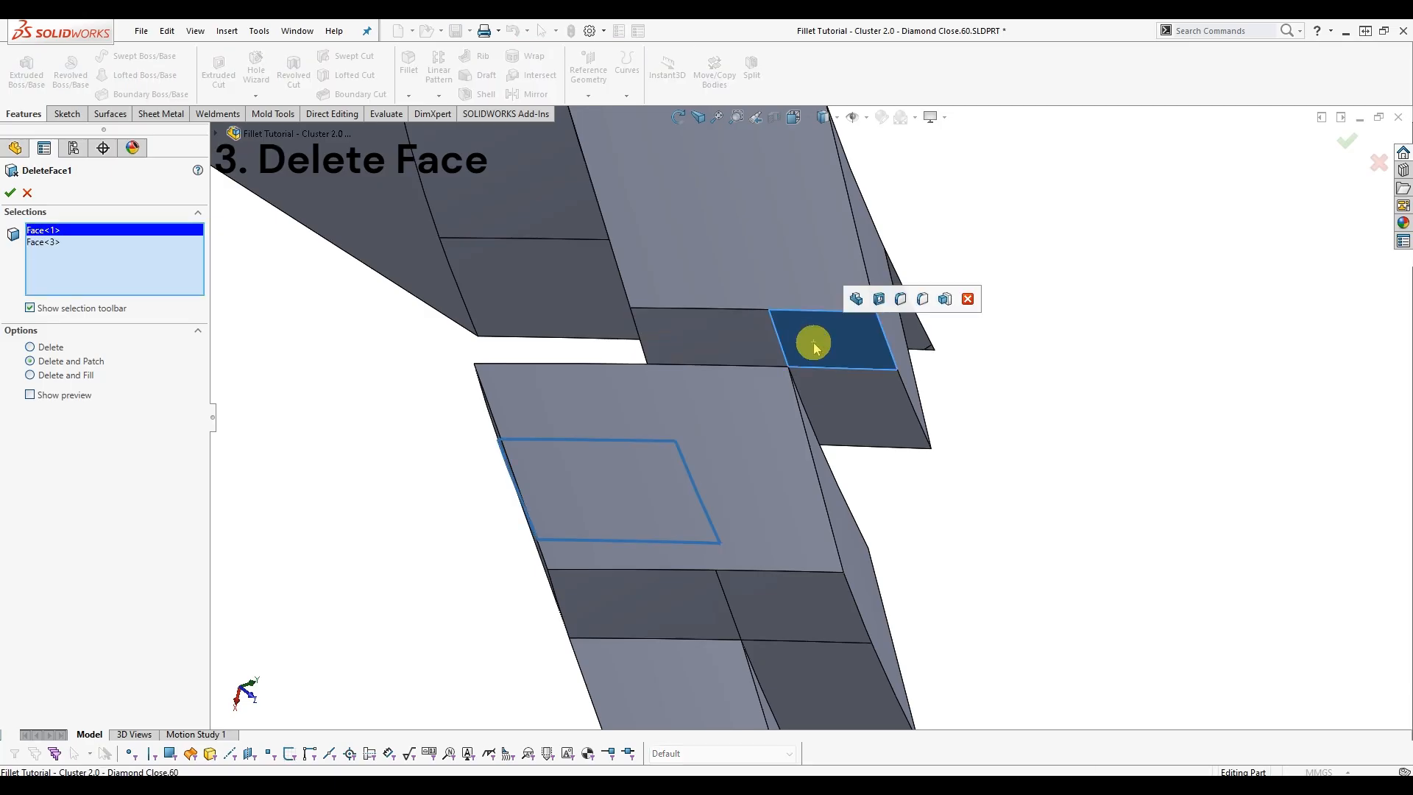
{"action": "scroll", "coordinate": [942, 362], "scroll_direction": "up", "scroll_amount": 4}
{"action": "middle_click_drag", "start_coordinate": [921, 415], "coordinate": [868, 460]}
{"action": "scroll", "coordinate": [830, 523], "scroll_direction": "down", "scroll_amount": 3}
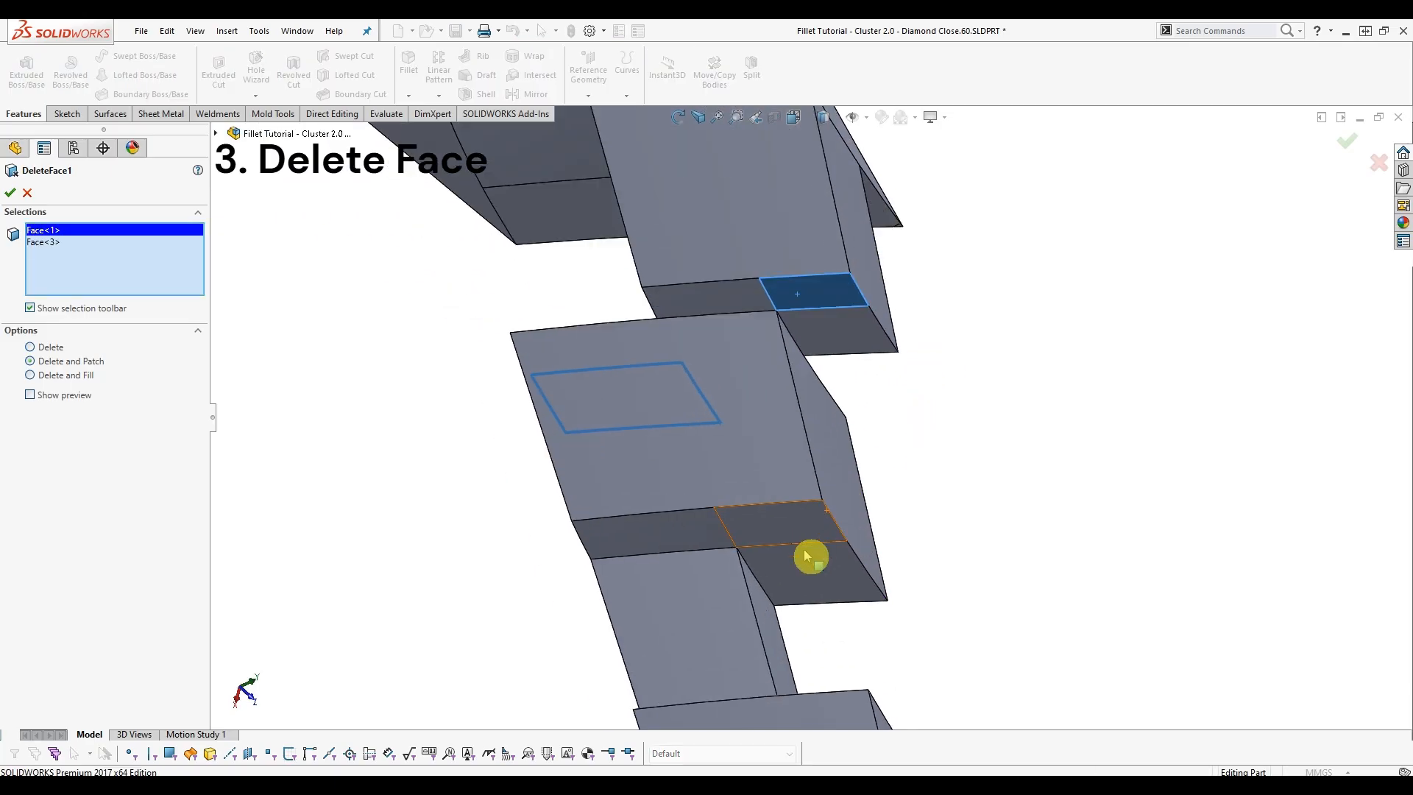
{"action": "left_click", "coordinate": [786, 532]}
{"action": "right_click", "coordinate": [777, 527]}
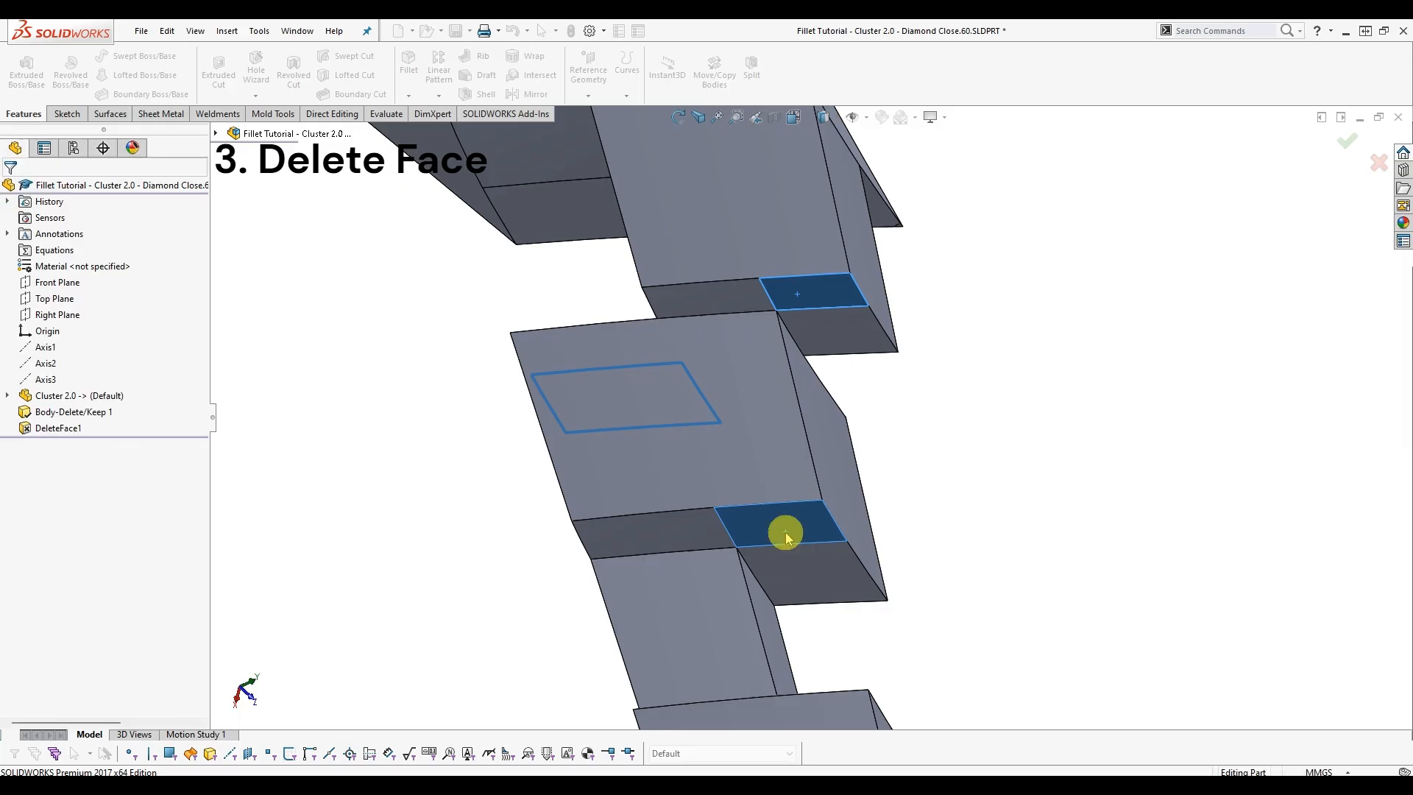
Check the merged faces on the underside and top of the first block.
{"action": "left_click", "coordinate": [765, 552]}
{"action": "middle_click_drag", "start_coordinate": [725, 368], "coordinate": [802, 382]}
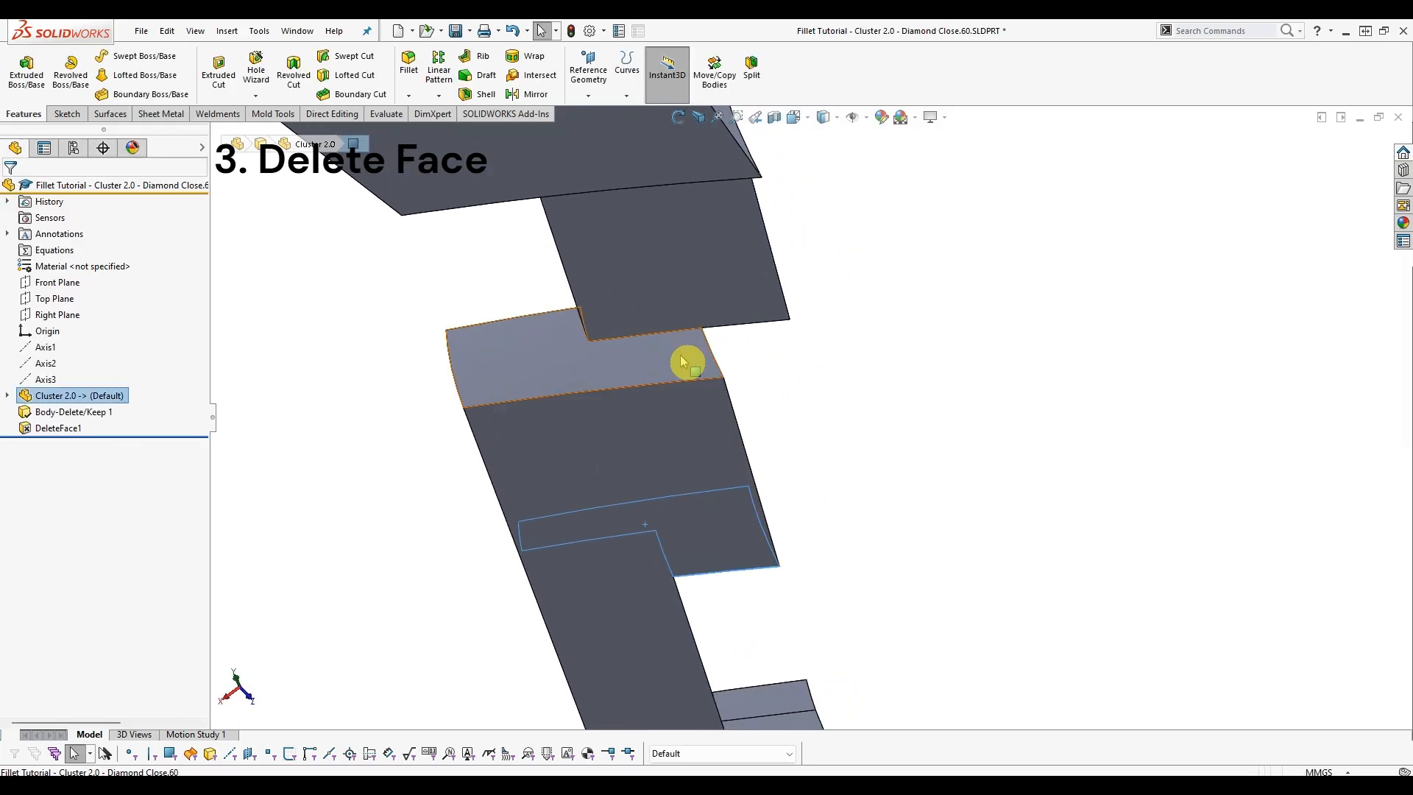
{"action": "left_click", "coordinate": [677, 355]}
{"action": "middle_click_drag", "start_coordinate": [603, 224], "coordinate": [483, 596]}
Edit DeleteFace1 to also delete and patch the corner faces on the top and underside of the second block.
{"action": "left_click", "coordinate": [69, 430]}
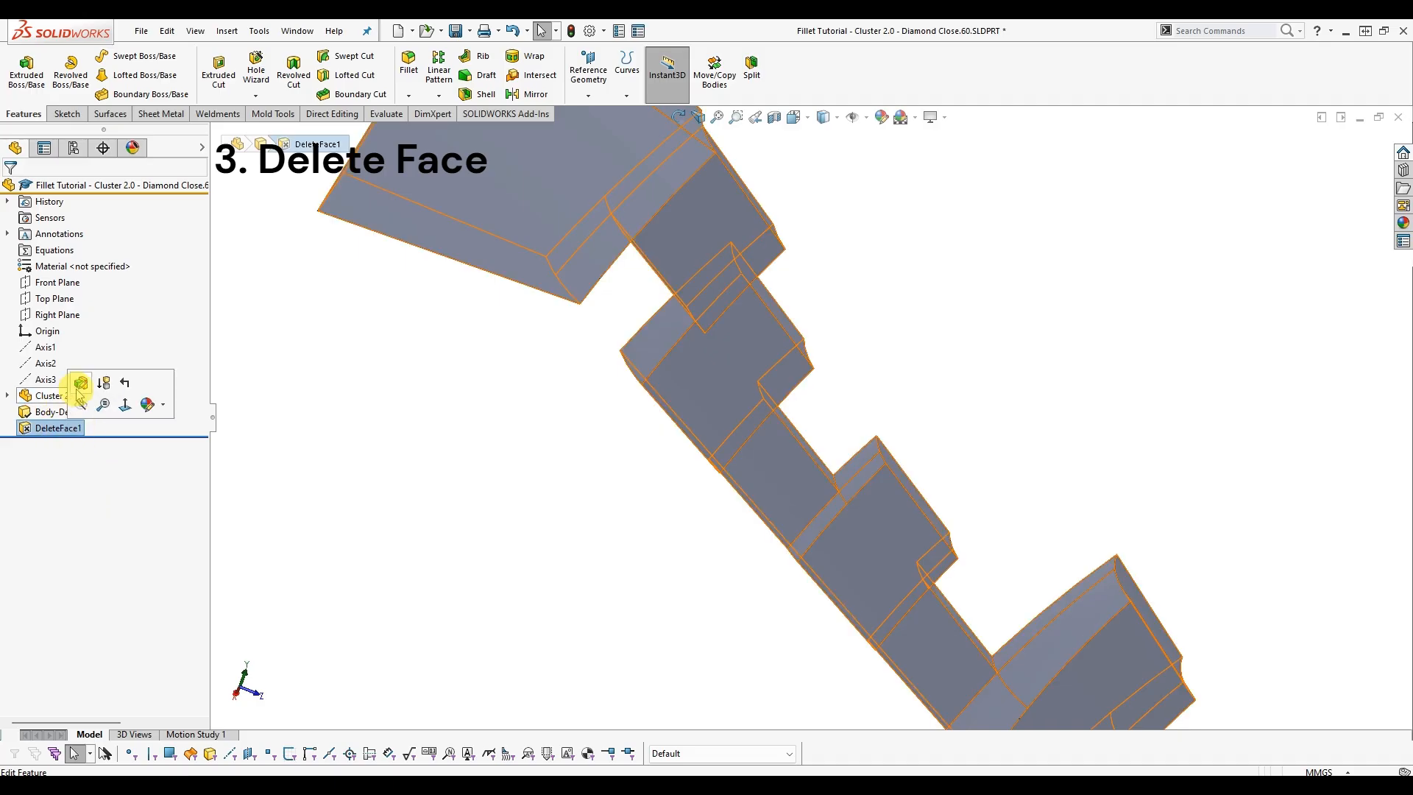
{"action": "left_click", "coordinate": [82, 394]}
{"action": "left_click", "coordinate": [869, 486]}
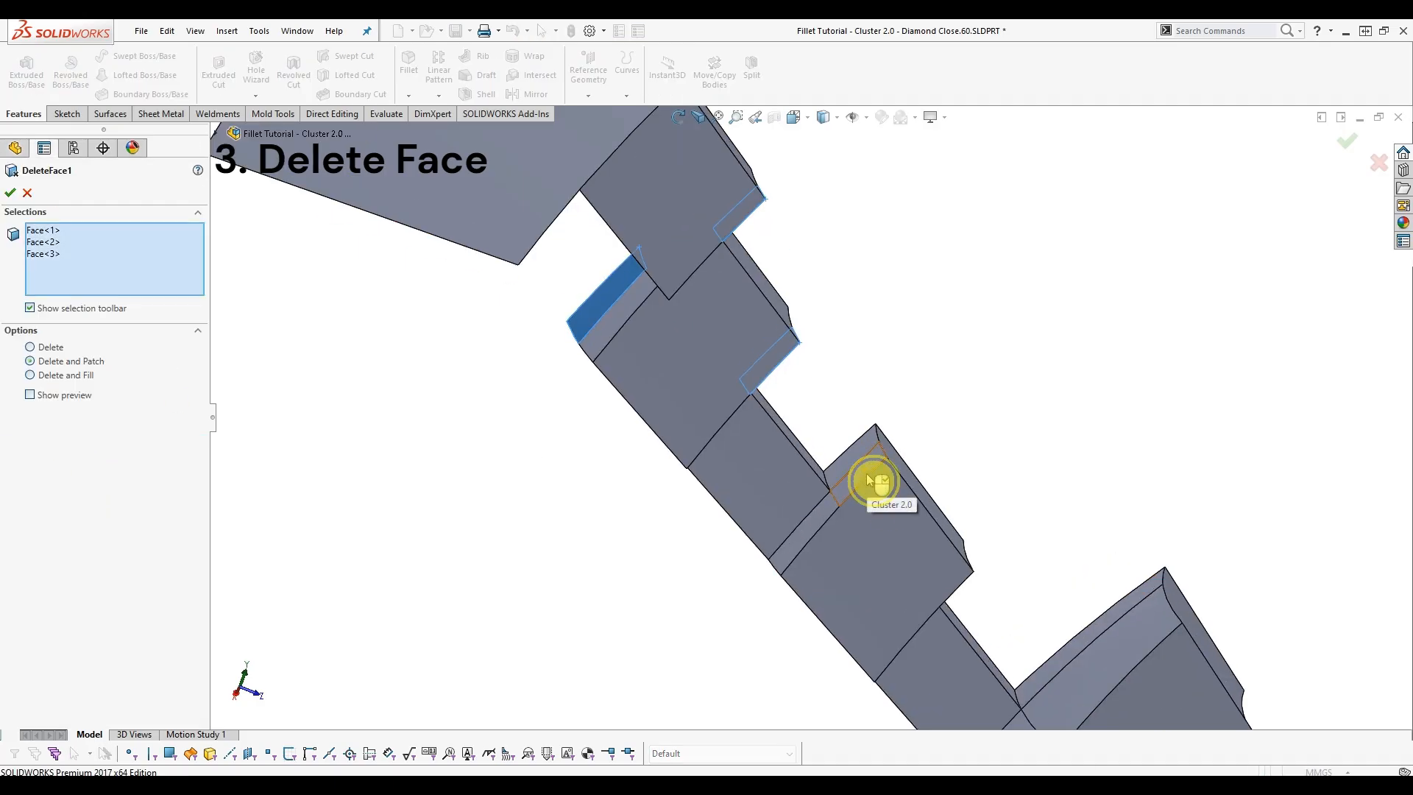
{"action": "middle_click_drag", "start_coordinate": [870, 479], "coordinate": [1045, 640]}
{"action": "left_click", "coordinate": [994, 613]}
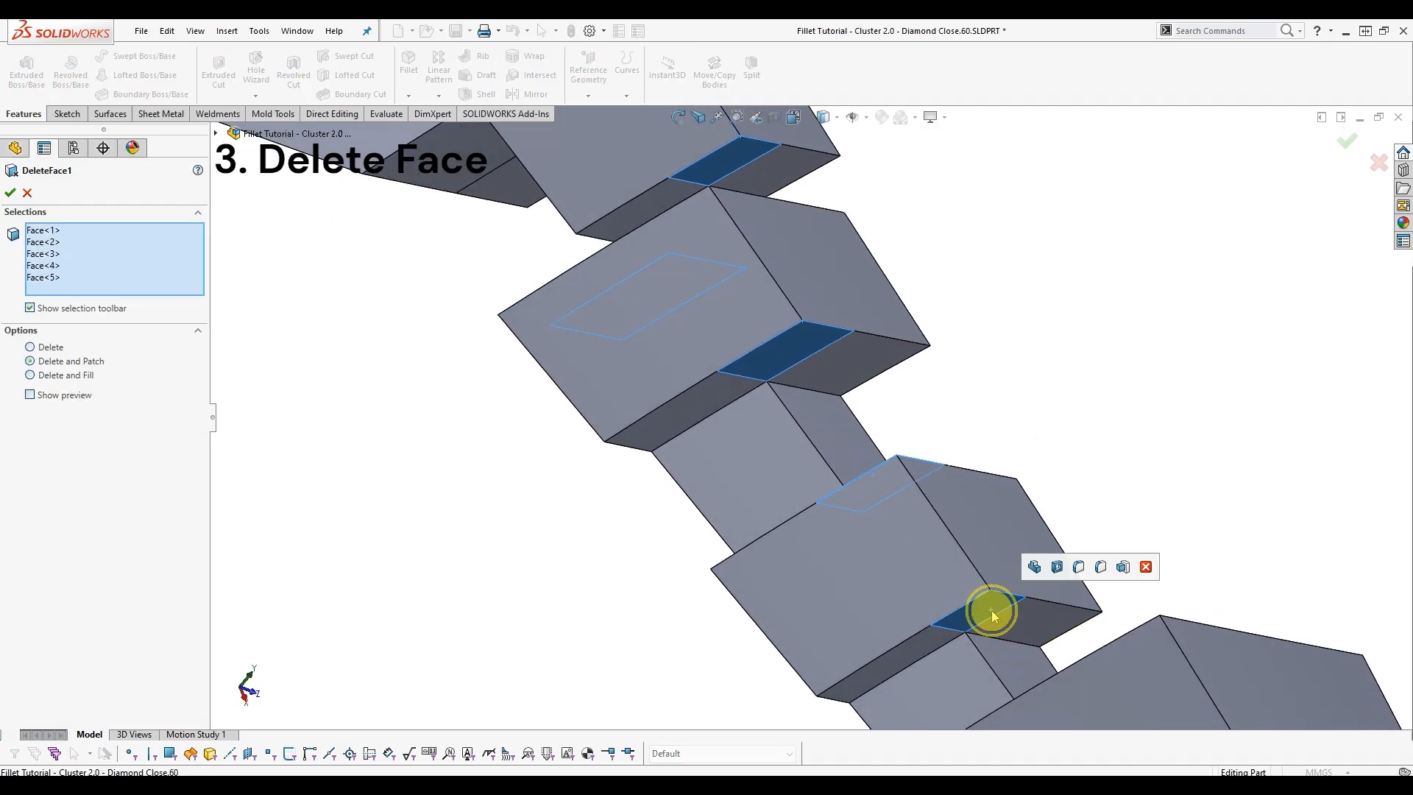
{"action": "right_click", "coordinate": [987, 606]}
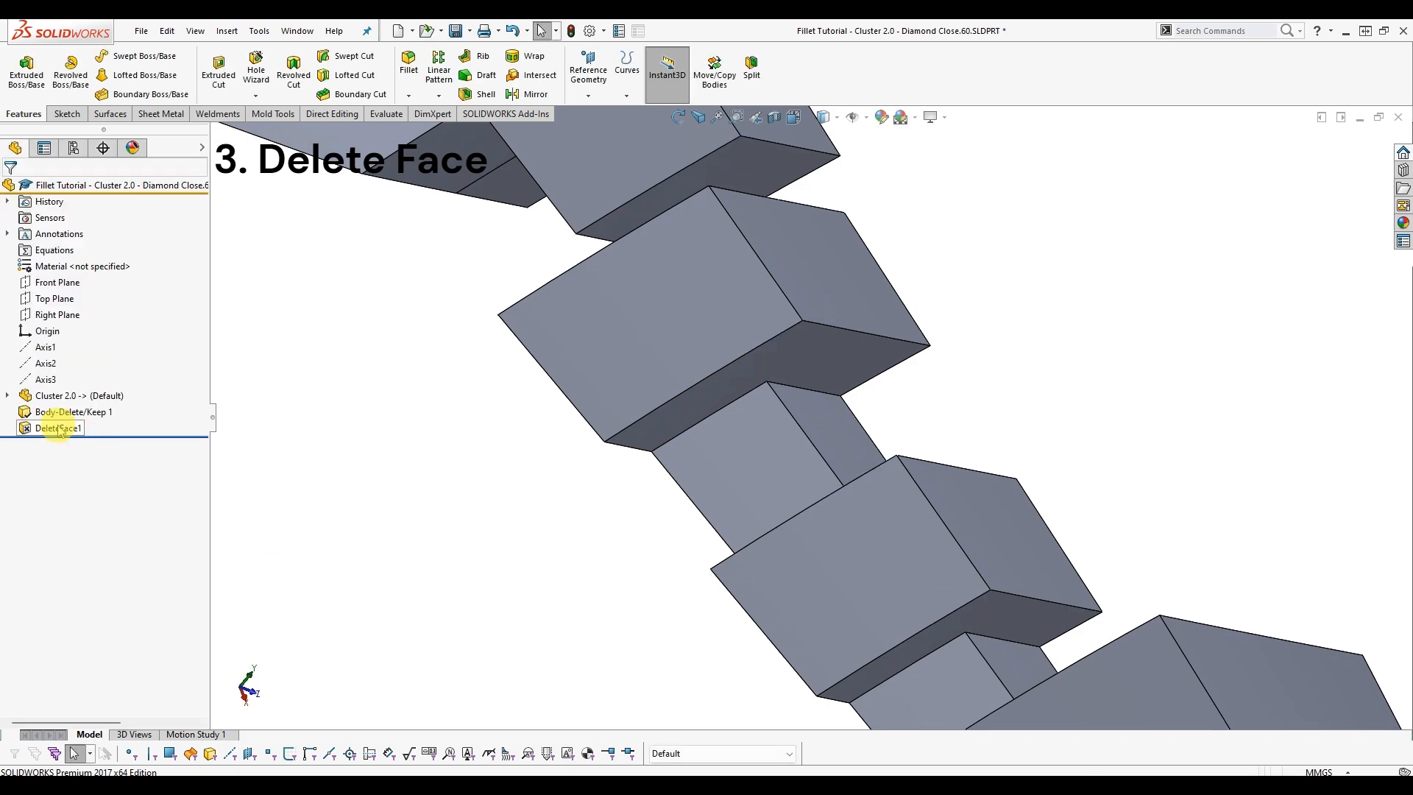
Reopen DeleteFace1 and add the corner face on top of the foot block to the selection.
{"action": "left_click", "coordinate": [59, 429]}
{"action": "left_click", "coordinate": [71, 382]}
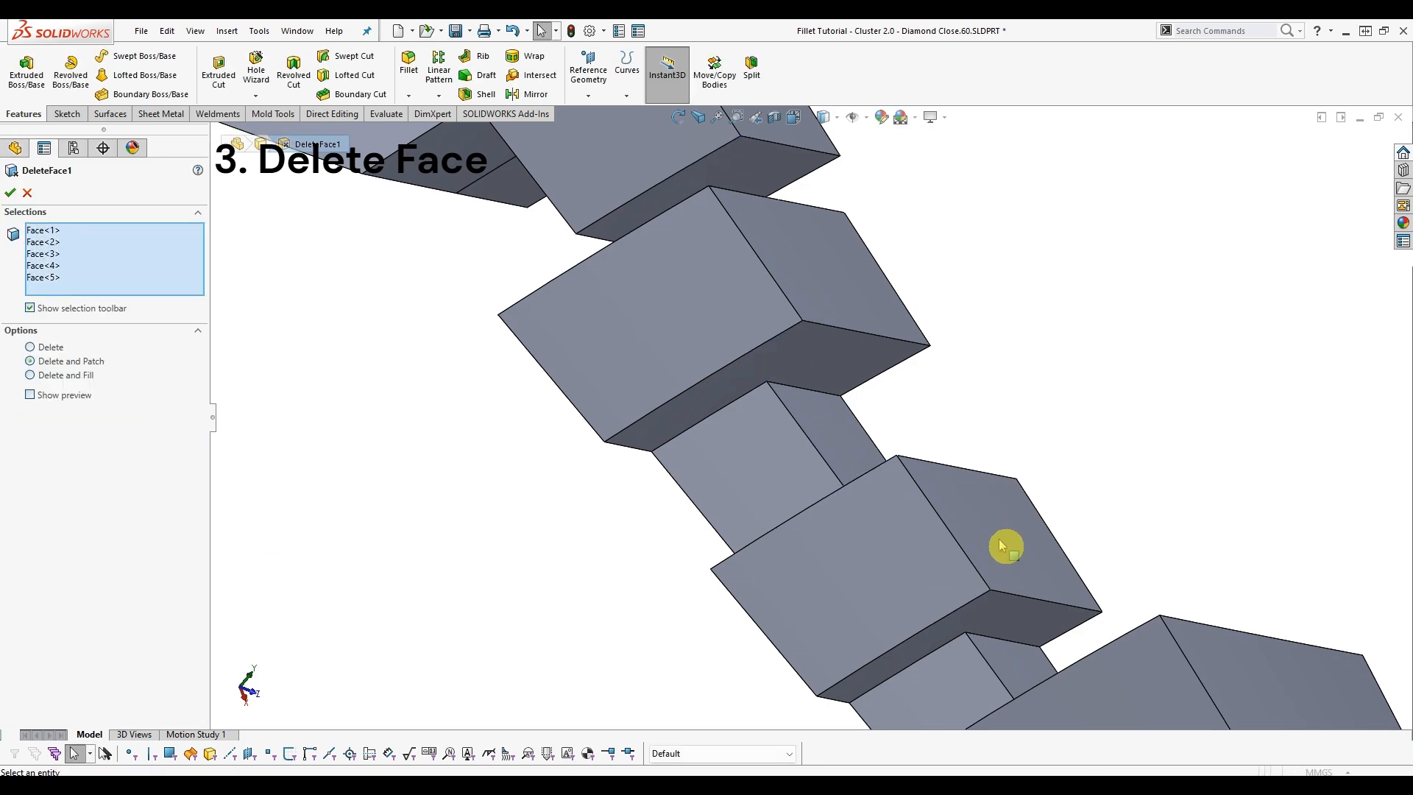
{"action": "middle_click_drag", "start_coordinate": [1003, 545], "coordinate": [867, 606]}
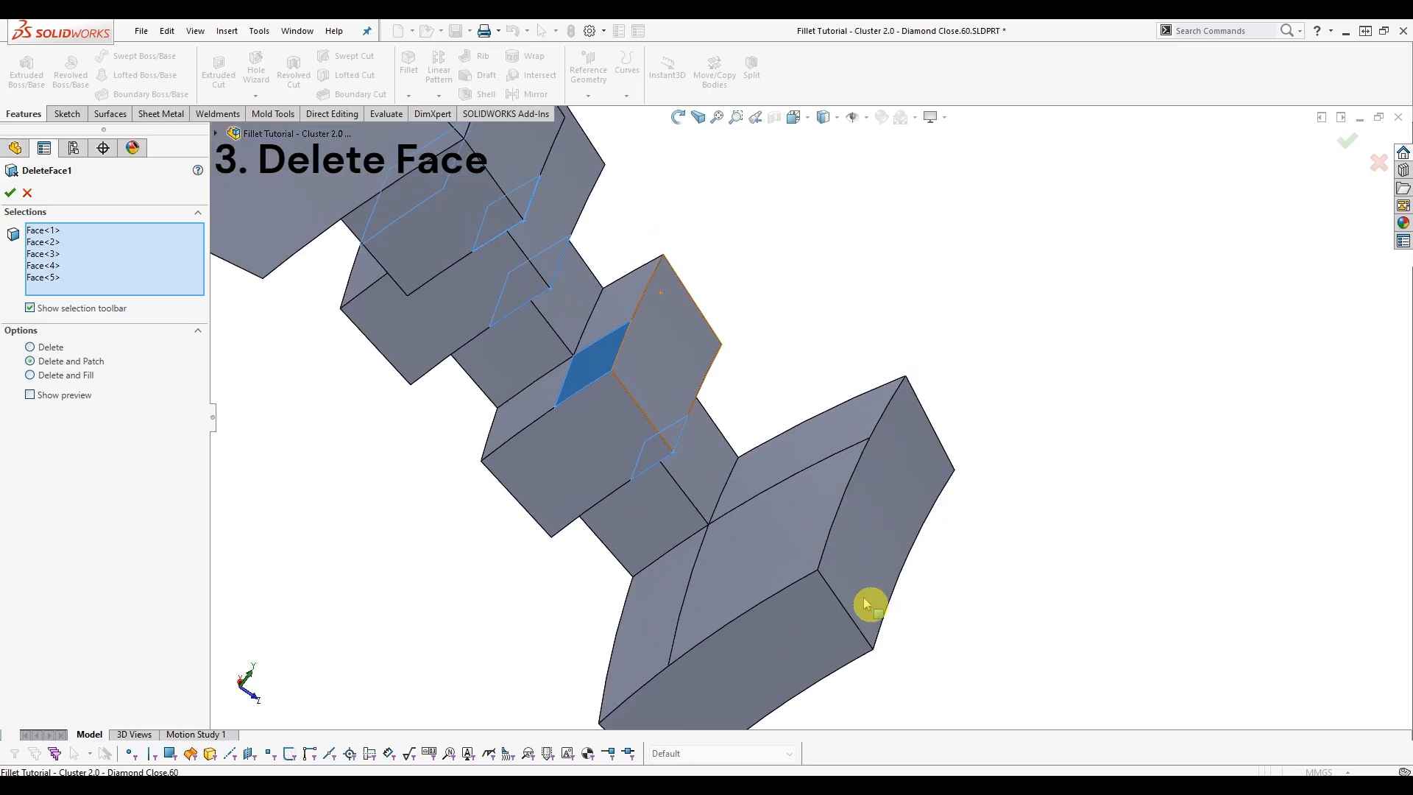
{"action": "left_click", "coordinate": [767, 536]}
Add three of the four faces dividing the foot block's underside to DeleteFace1 and apply the feature.
{"action": "middle_click_drag", "start_coordinate": [766, 536], "coordinate": [819, 520]}
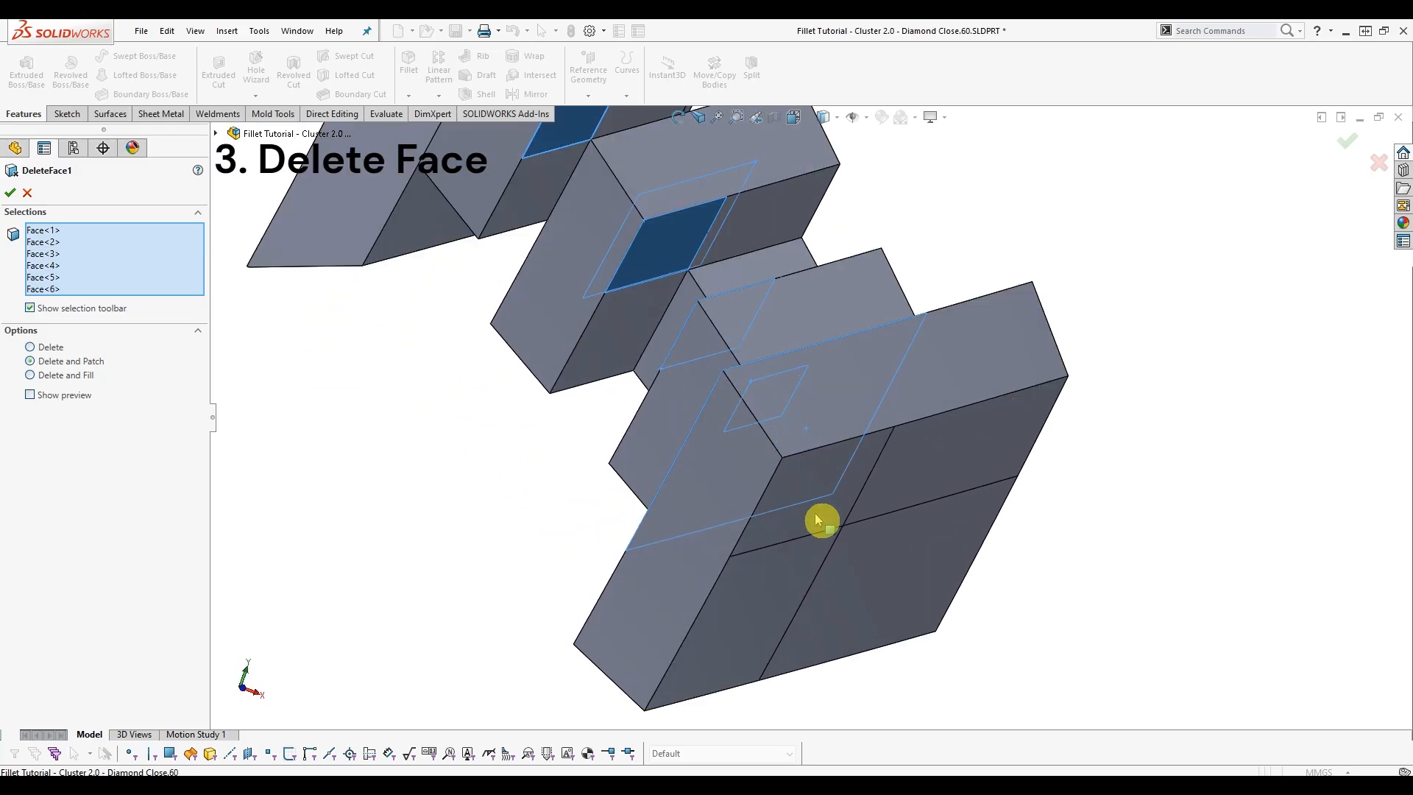
{"action": "left_click", "coordinate": [836, 514]}
{"action": "left_click", "coordinate": [894, 570]}
{"action": "right_click", "coordinate": [894, 571]}
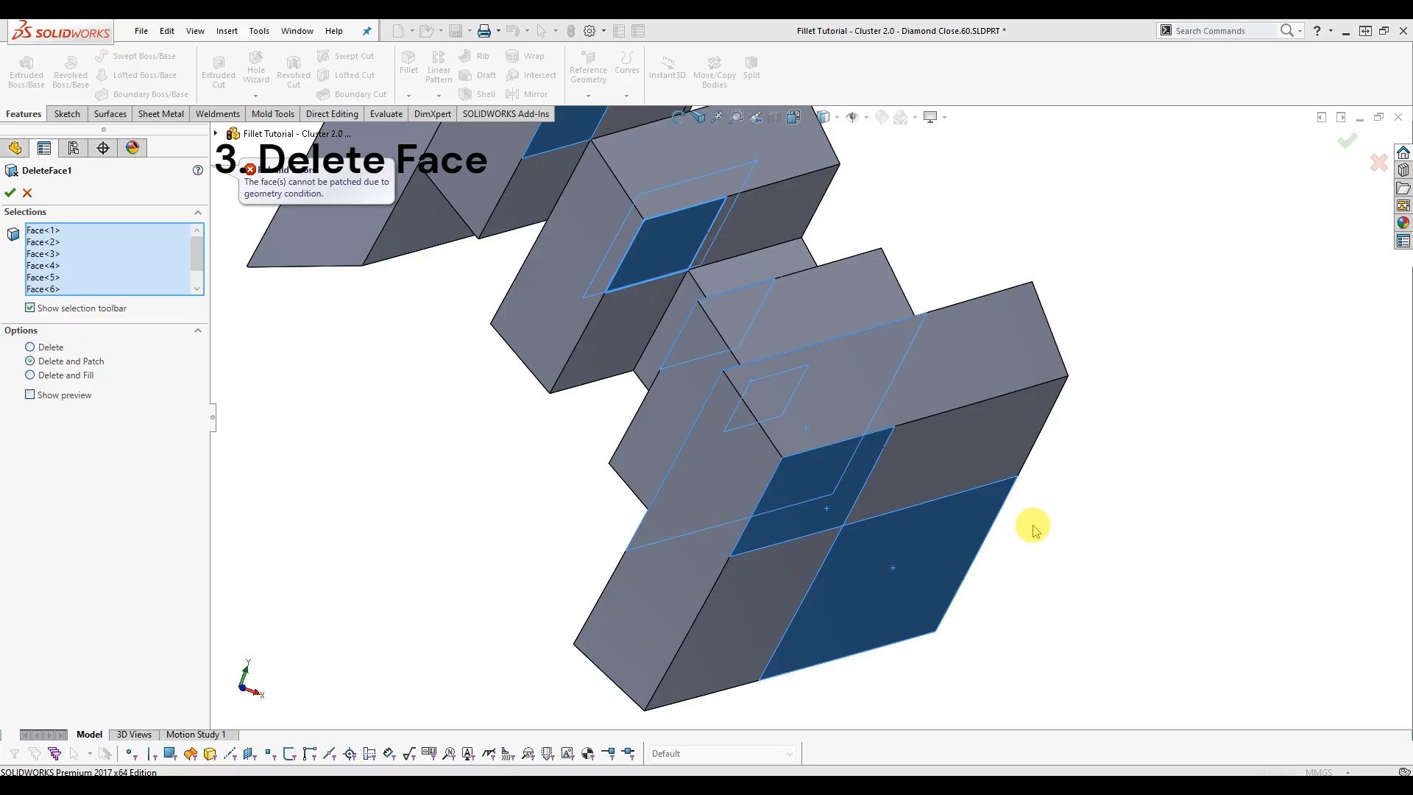
{"action": "left_click", "coordinate": [930, 485]}
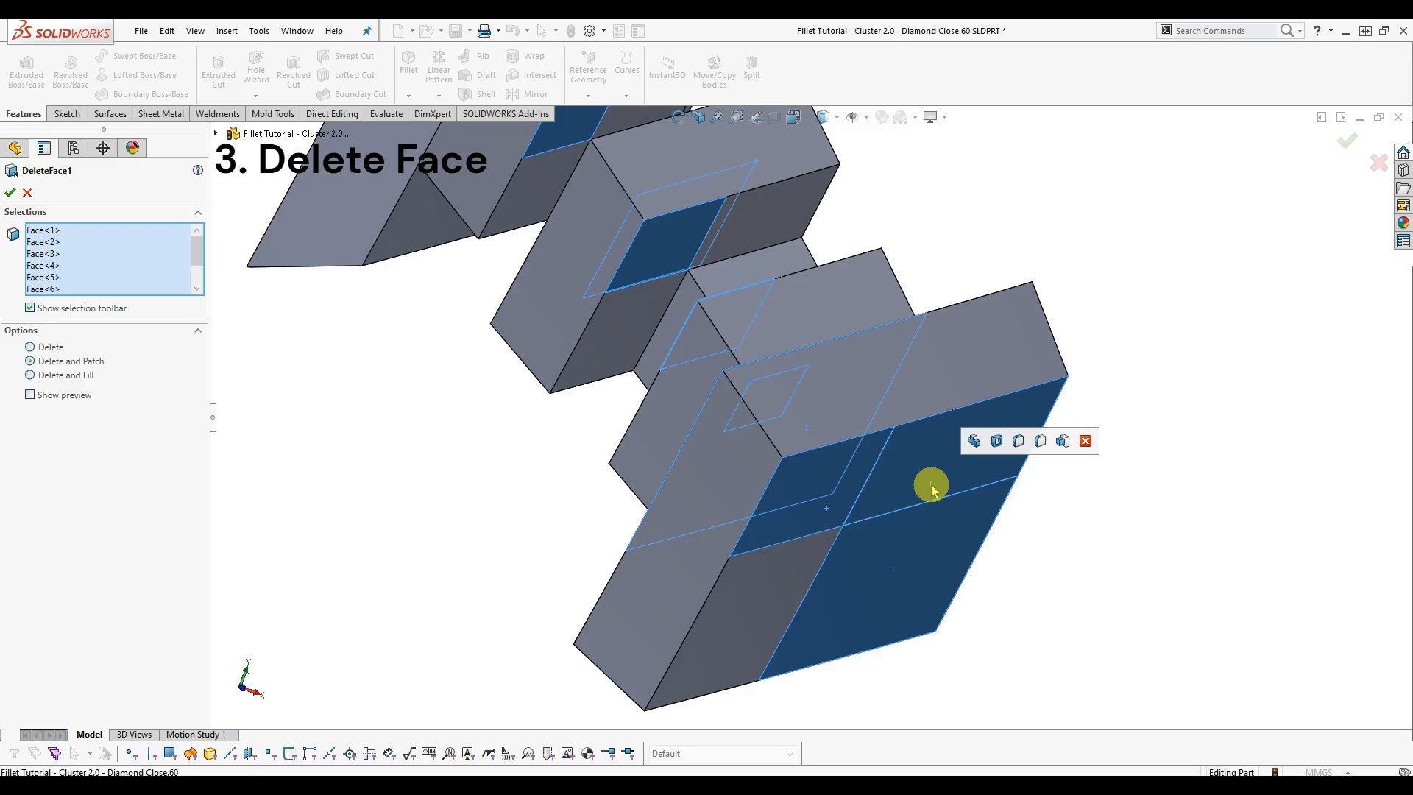
{"action": "right_click", "coordinate": [930, 484]}
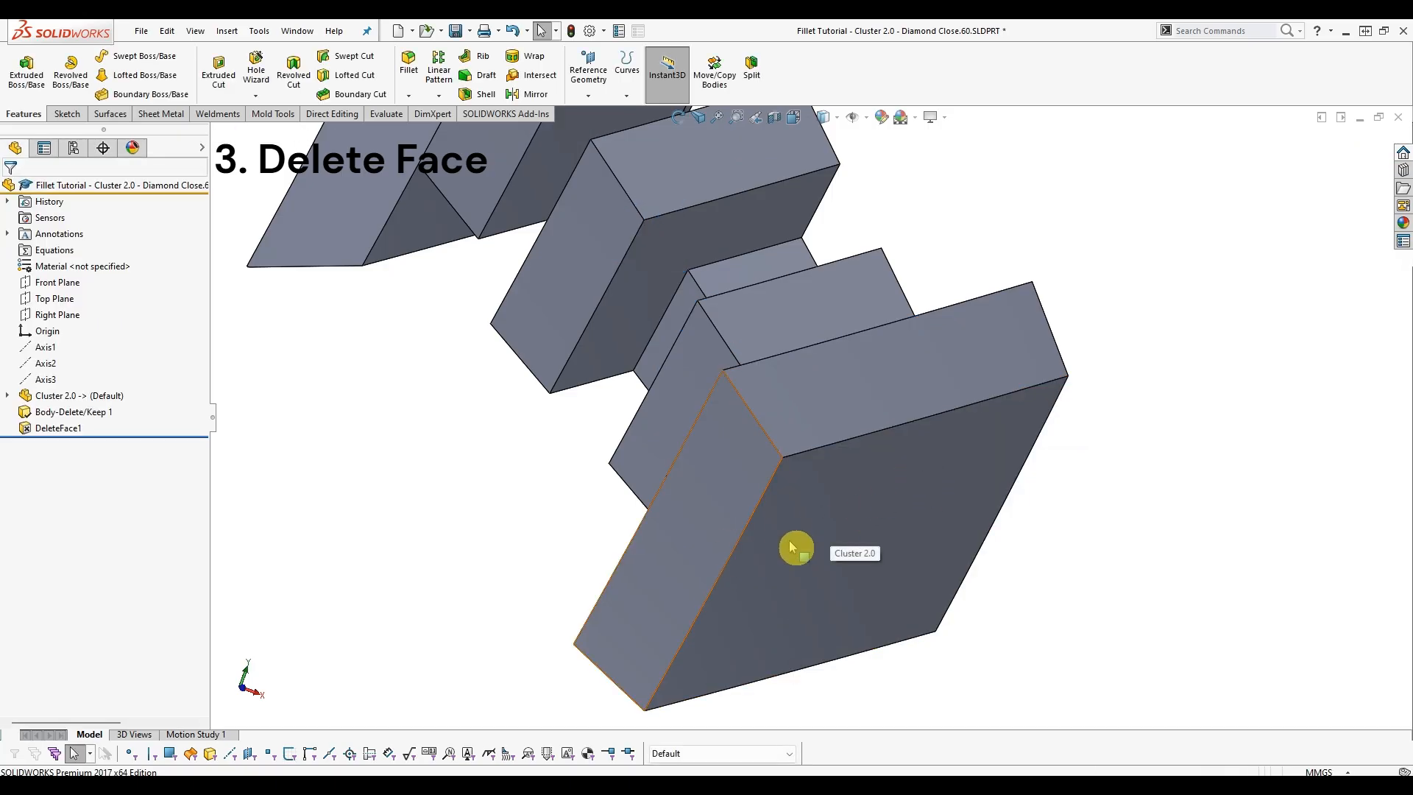
{"action": "middle_click_drag", "start_coordinate": [795, 545], "coordinate": [946, 352]}
{"action": "scroll", "coordinate": [666, 318], "scroll_direction": "down", "scroll_amount": 4}
{"action": "scroll", "coordinate": [946, 352], "scroll_direction": "up", "scroll_amount": 4}
{"action": "middle_click_drag", "start_coordinate": [765, 488], "coordinate": [766, 451]}
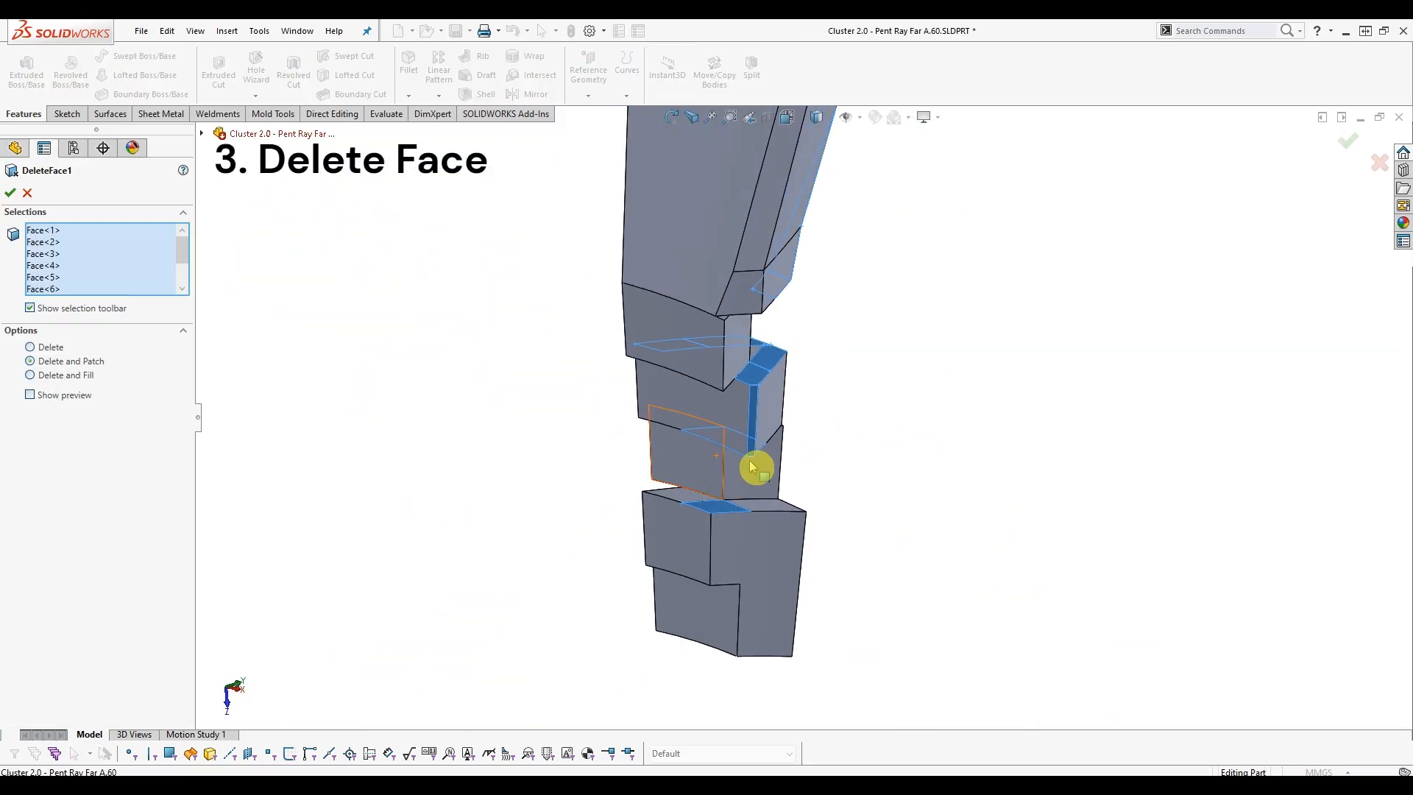
In the Cluster 2.0 - Pent Ray Far A.60 part, remove the narrow vertical strip face below the neck from DeleteFace1 and apply.
{"action": "scroll", "coordinate": [751, 465], "scroll_direction": "down", "scroll_amount": 4}
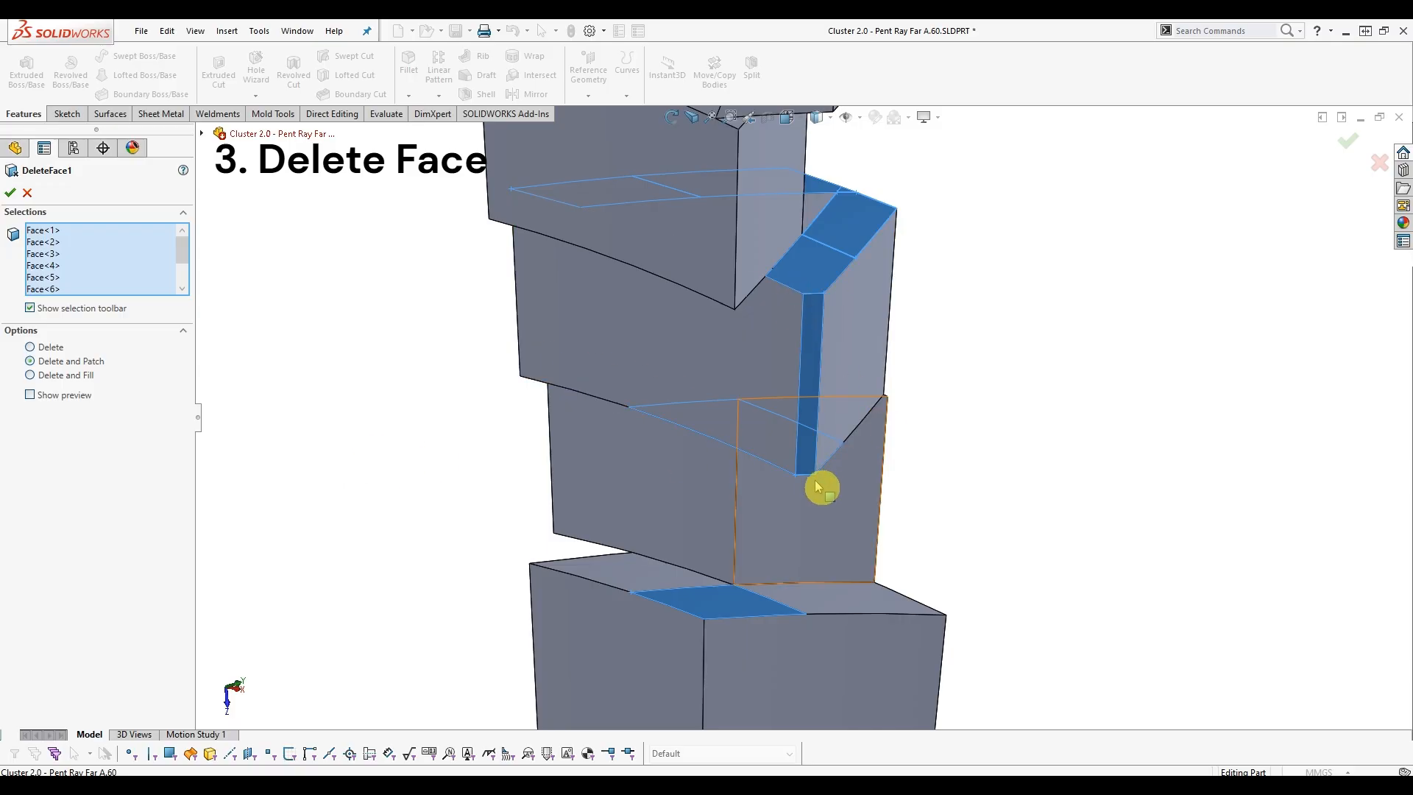
{"action": "scroll", "coordinate": [877, 391], "scroll_direction": "up", "scroll_amount": 2}
{"action": "scroll", "coordinate": [884, 401], "scroll_direction": "down", "scroll_amount": 5}
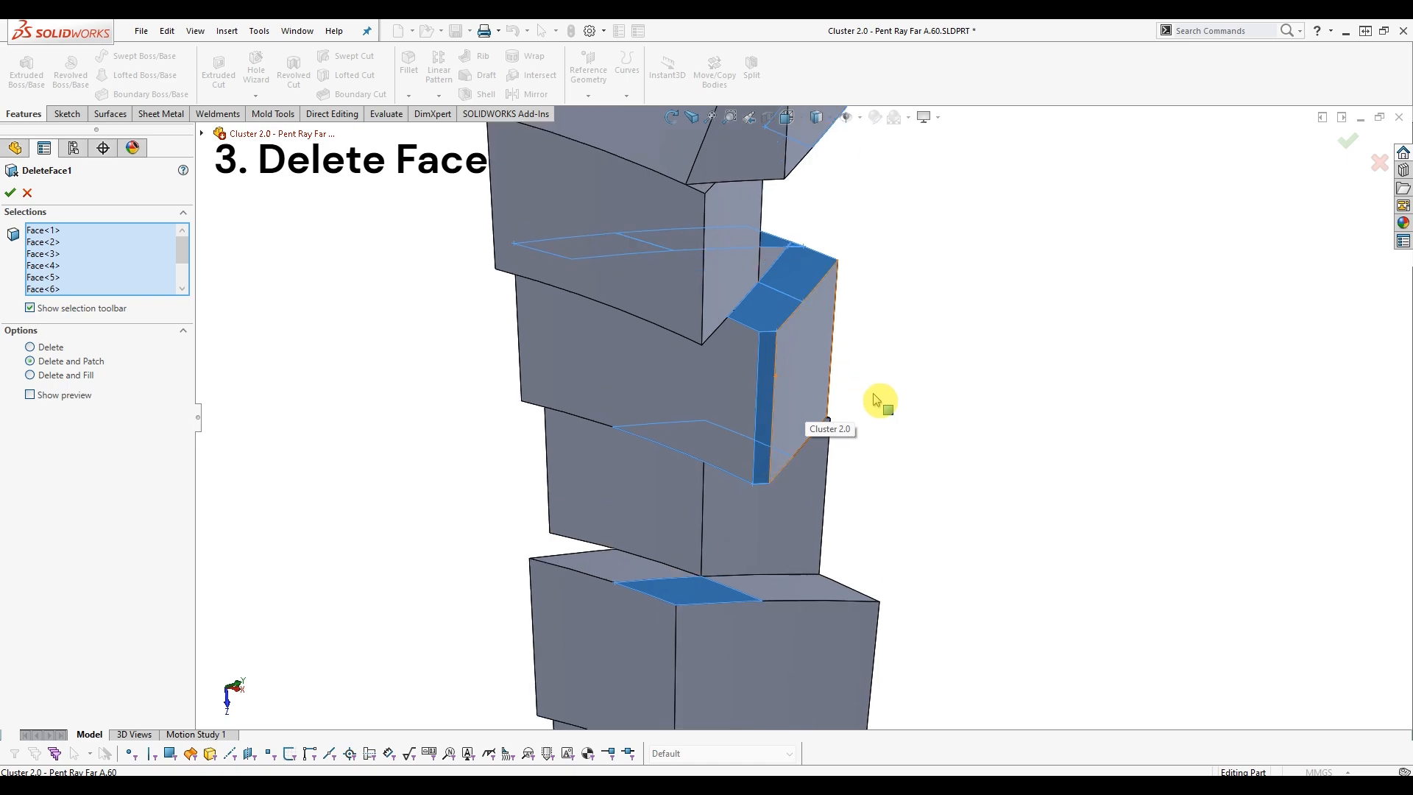
{"action": "left_click", "coordinate": [772, 353]}
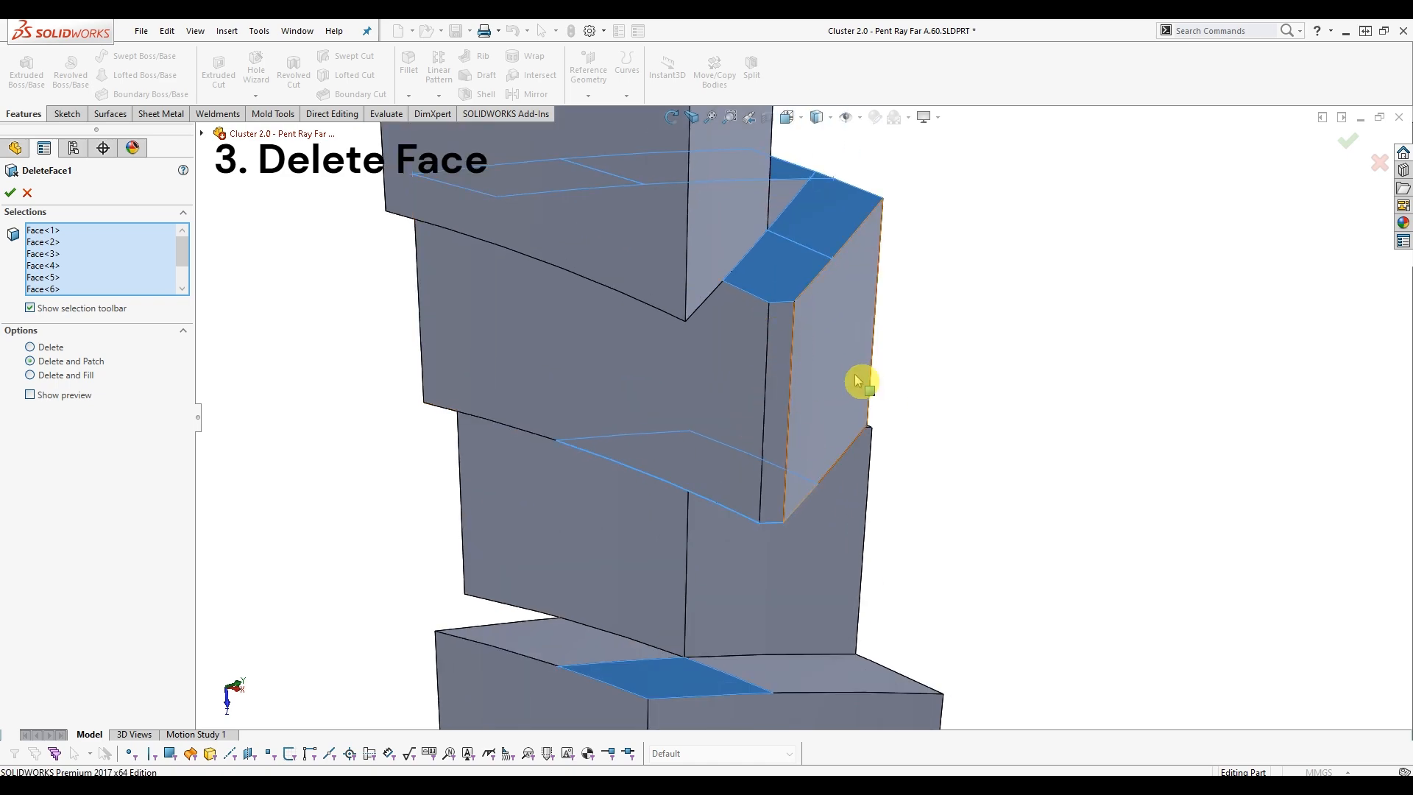
{"action": "key", "text": "Return"}
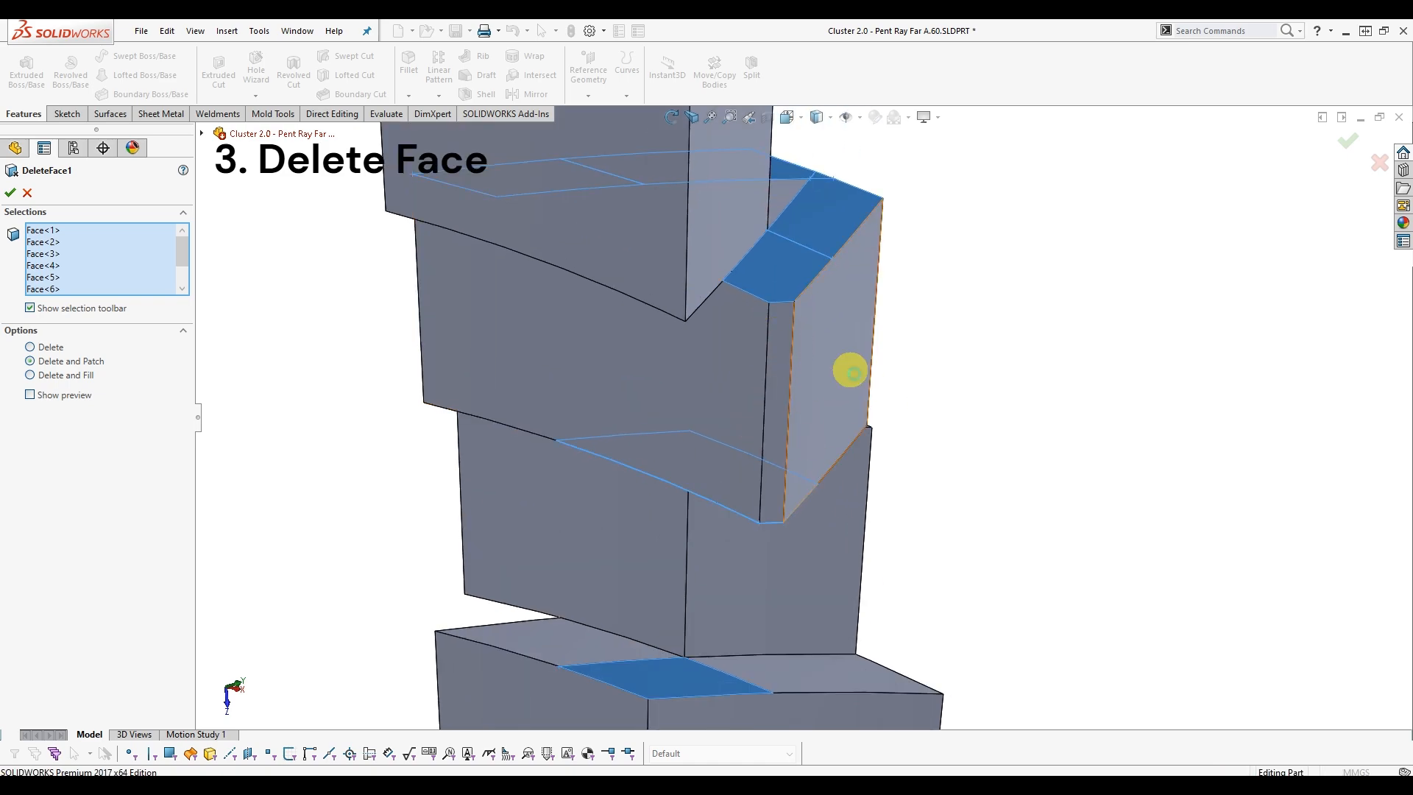
{"action": "middle_click_drag", "start_coordinate": [961, 357], "coordinate": [716, 392]}
{"action": "left_click", "coordinate": [705, 390]}
{"action": "left_click", "coordinate": [1230, 445]}
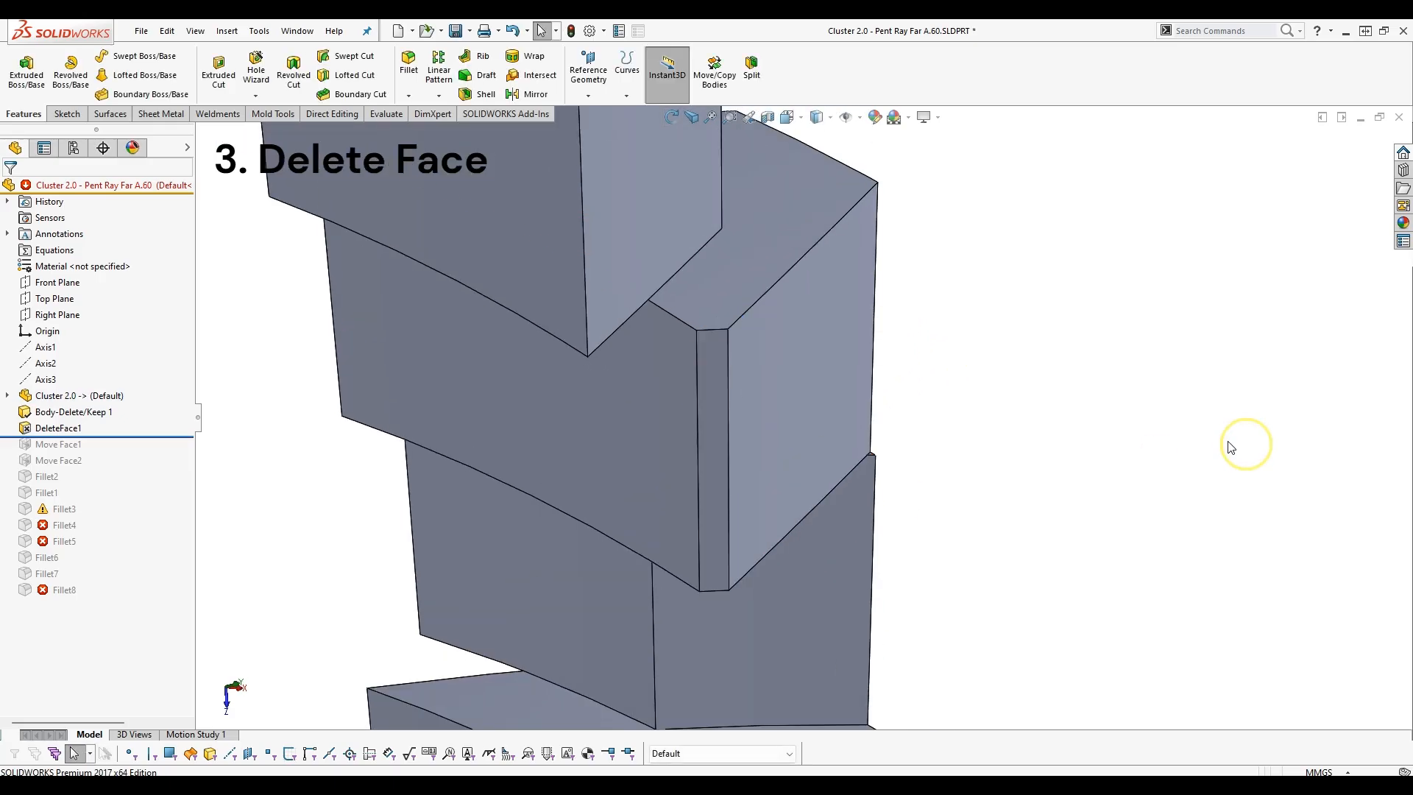
{"action": "middle_click_drag", "start_coordinate": [734, 424], "coordinate": [728, 471]}
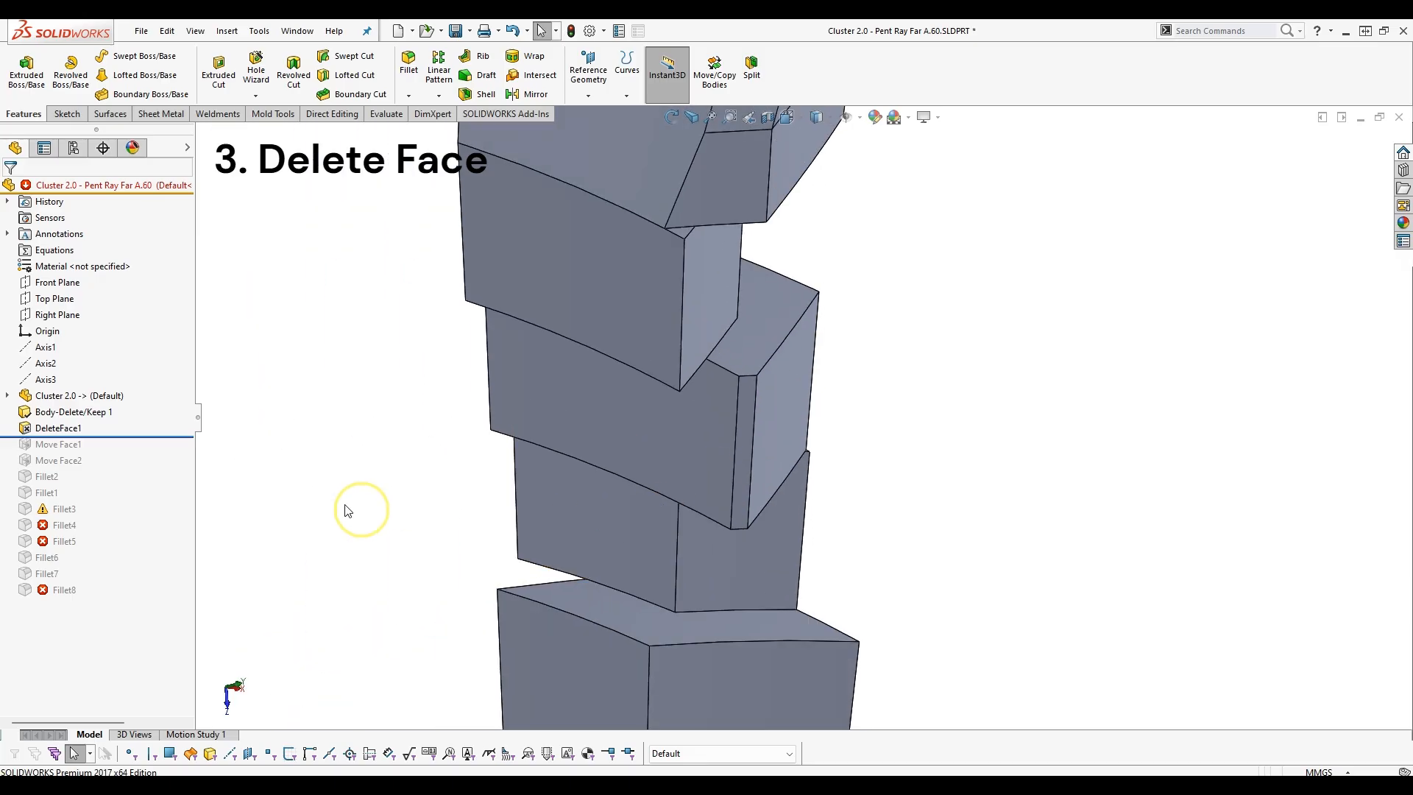
Edit DeleteFace1 to include the narrow vertical strip face on the first block again, and check the corner edge.
{"action": "left_click", "coordinate": [46, 428]}
{"action": "left_click", "coordinate": [98, 391]}
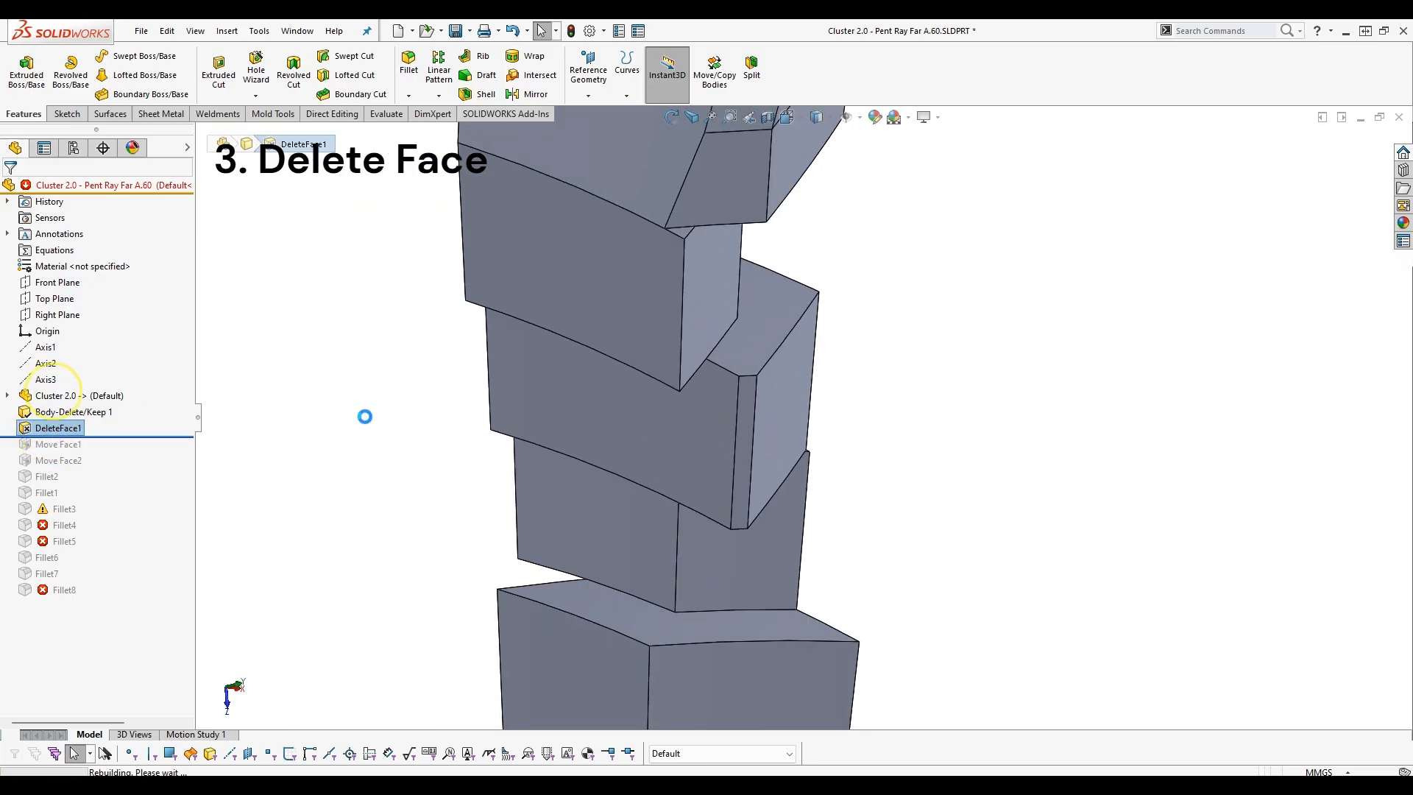
{"action": "left_click", "coordinate": [747, 414]}
{"action": "right_click", "coordinate": [742, 403]}
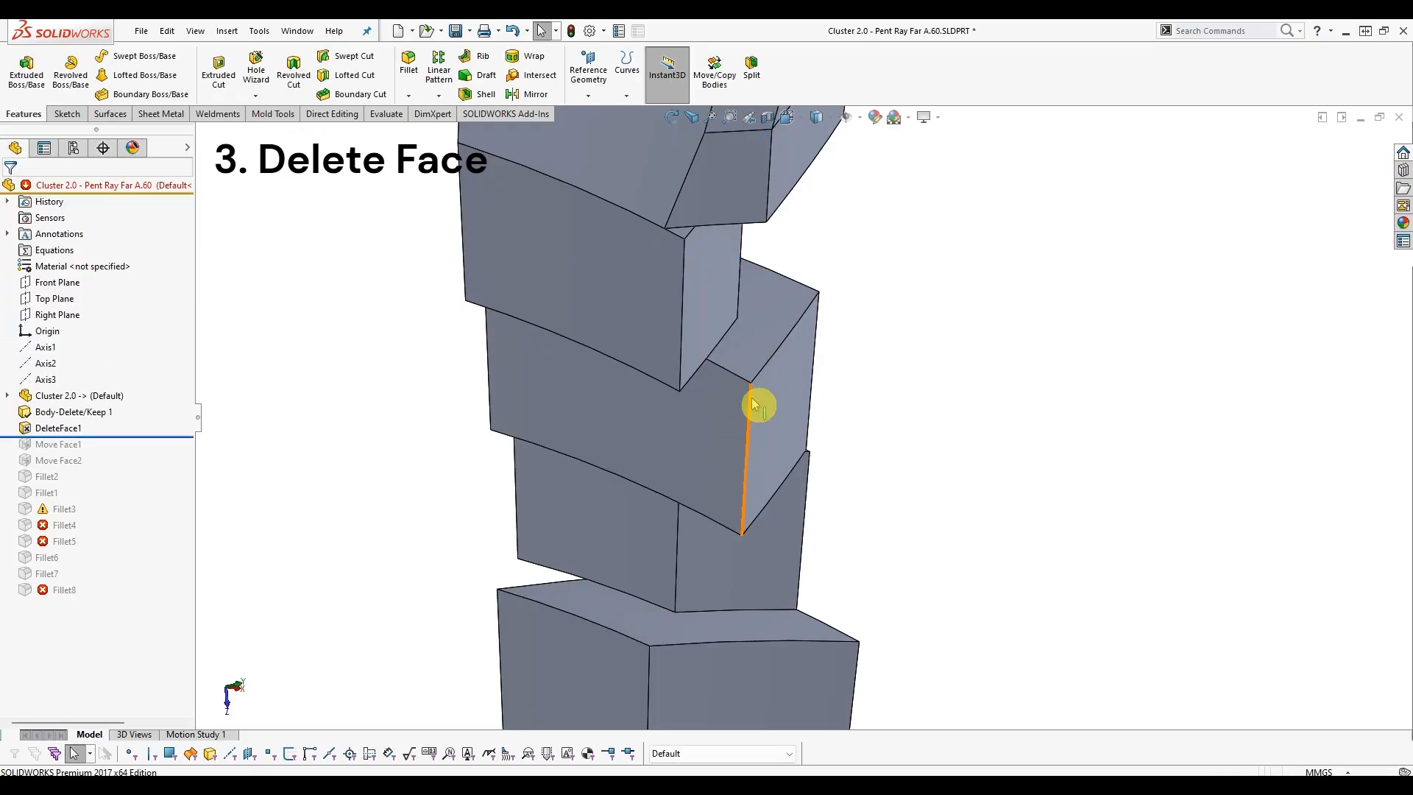
{"action": "scroll", "coordinate": [758, 405], "scroll_direction": "down", "scroll_amount": 5}
{"action": "left_click", "coordinate": [772, 415]}
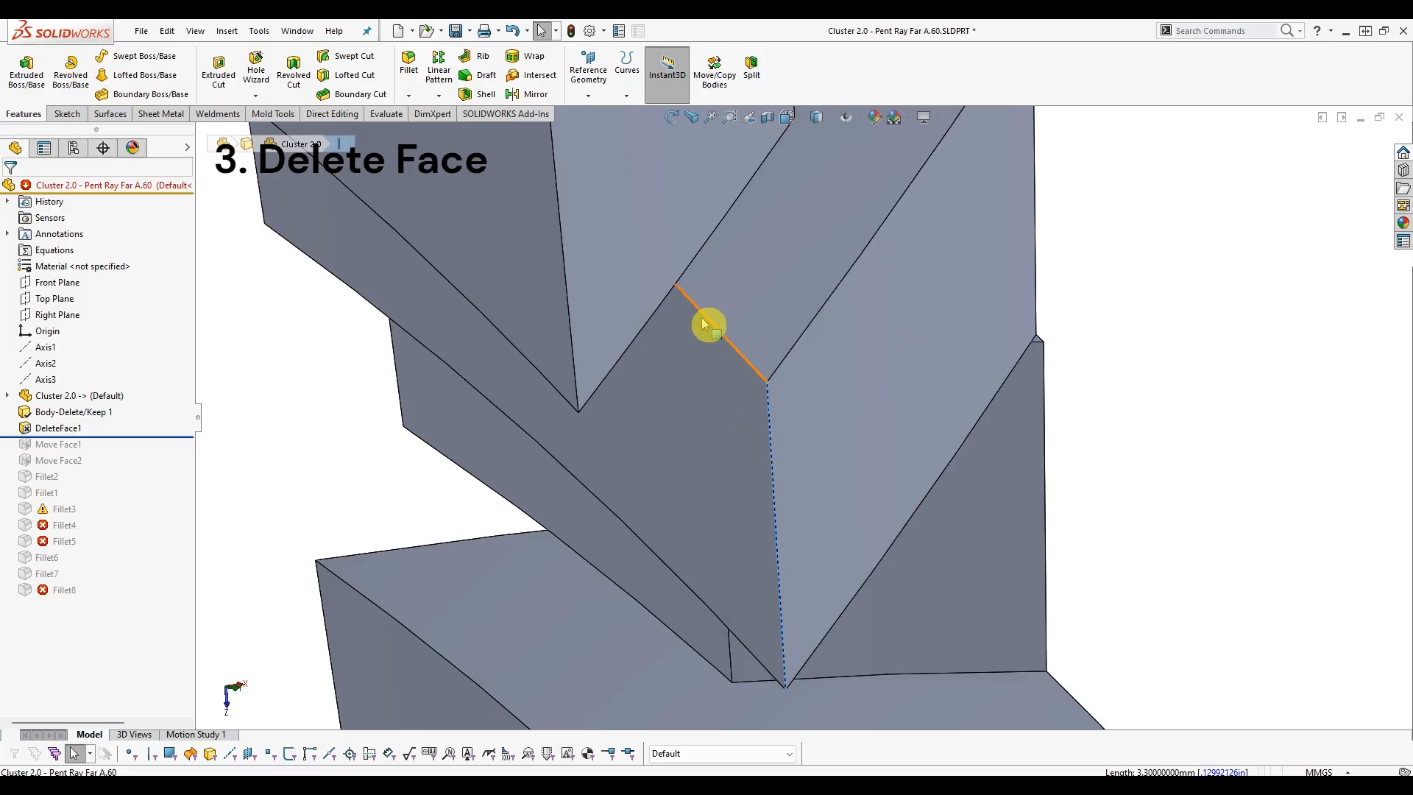
{"action": "scroll", "coordinate": [762, 418], "scroll_direction": "up", "scroll_amount": 3}
{"action": "middle_click_drag", "start_coordinate": [762, 418], "coordinate": [809, 357]}
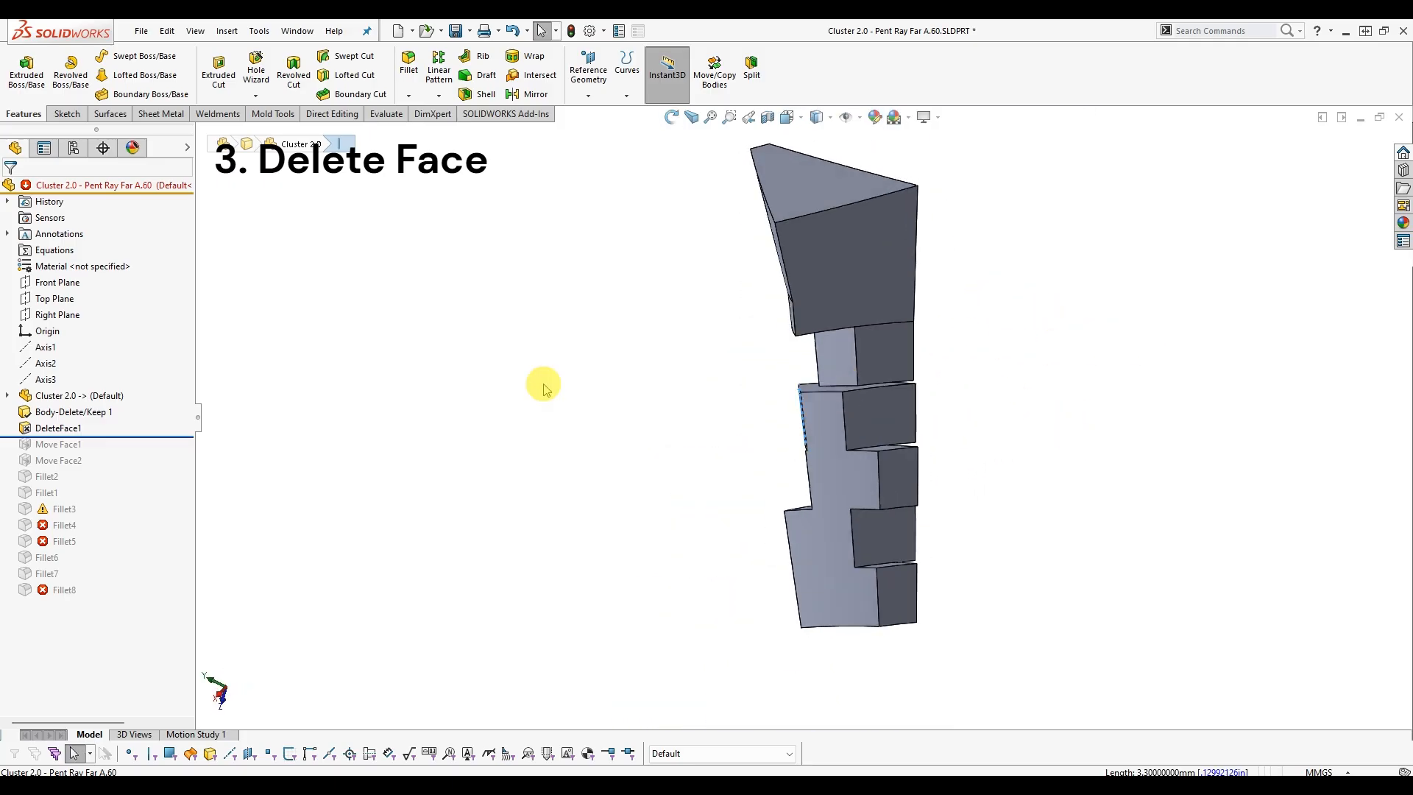
Reopen DeleteFace1 to examine the triangular sliver face selected at the head's lower corner, then accept the feature.
{"action": "left_click", "coordinate": [54, 436]}
{"action": "left_click", "coordinate": [65, 397]}
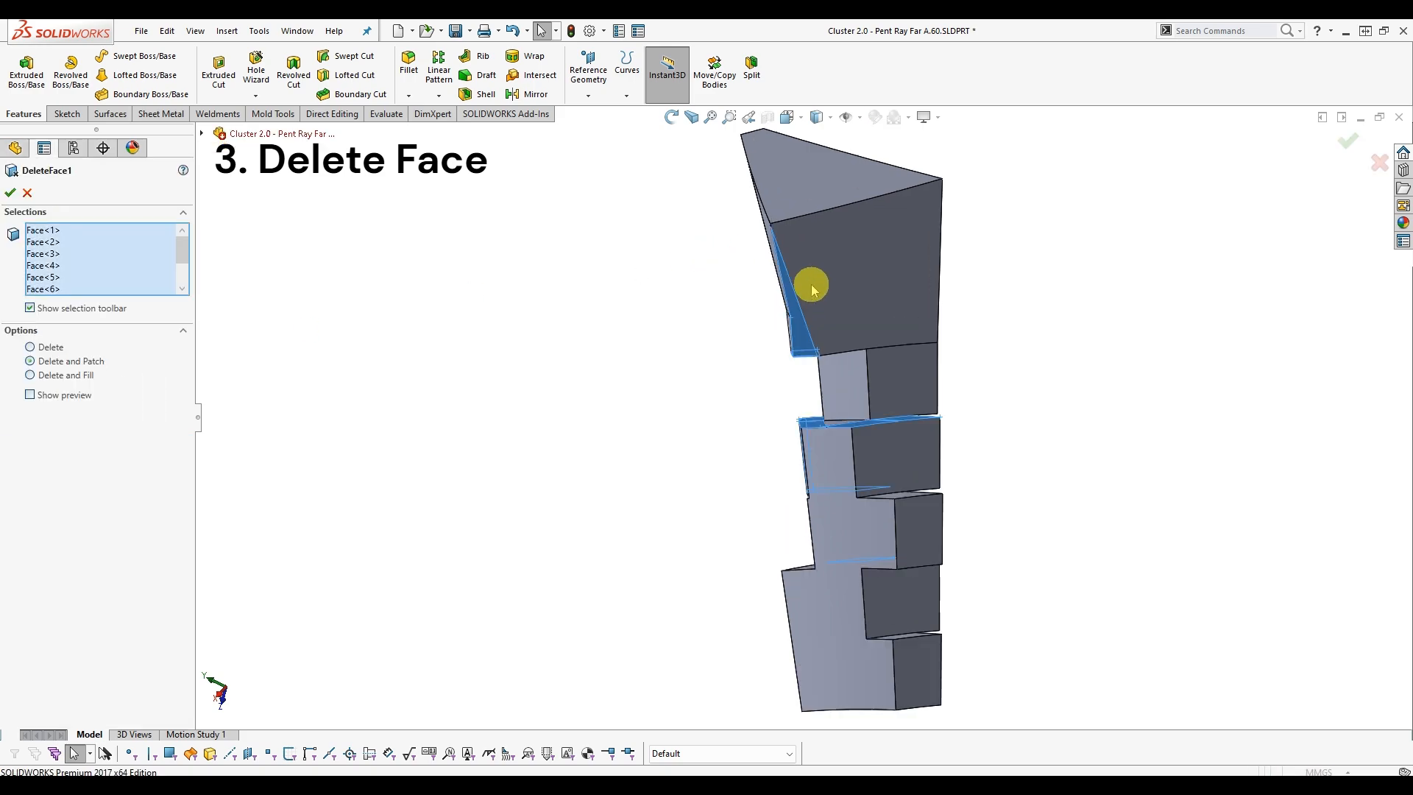
{"action": "middle_click_drag", "start_coordinate": [812, 288], "coordinate": [861, 268]}
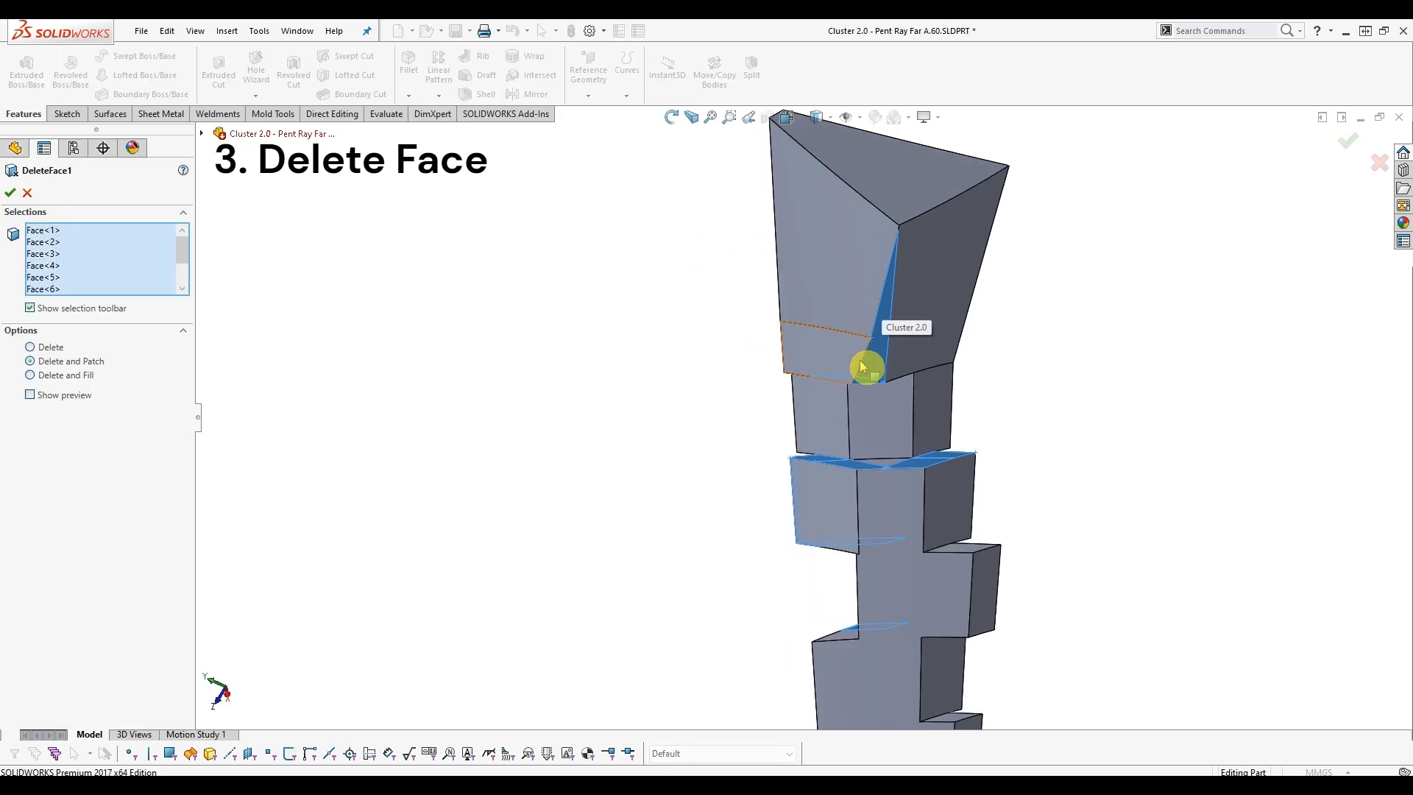
{"action": "scroll", "coordinate": [867, 366], "scroll_direction": "down", "scroll_amount": 4}
{"action": "middle_click_drag", "start_coordinate": [868, 371], "coordinate": [802, 323]}
{"action": "scroll", "coordinate": [869, 369], "scroll_direction": "up", "scroll_amount": 3}
{"action": "scroll", "coordinate": [850, 407], "scroll_direction": "down", "scroll_amount": 5}
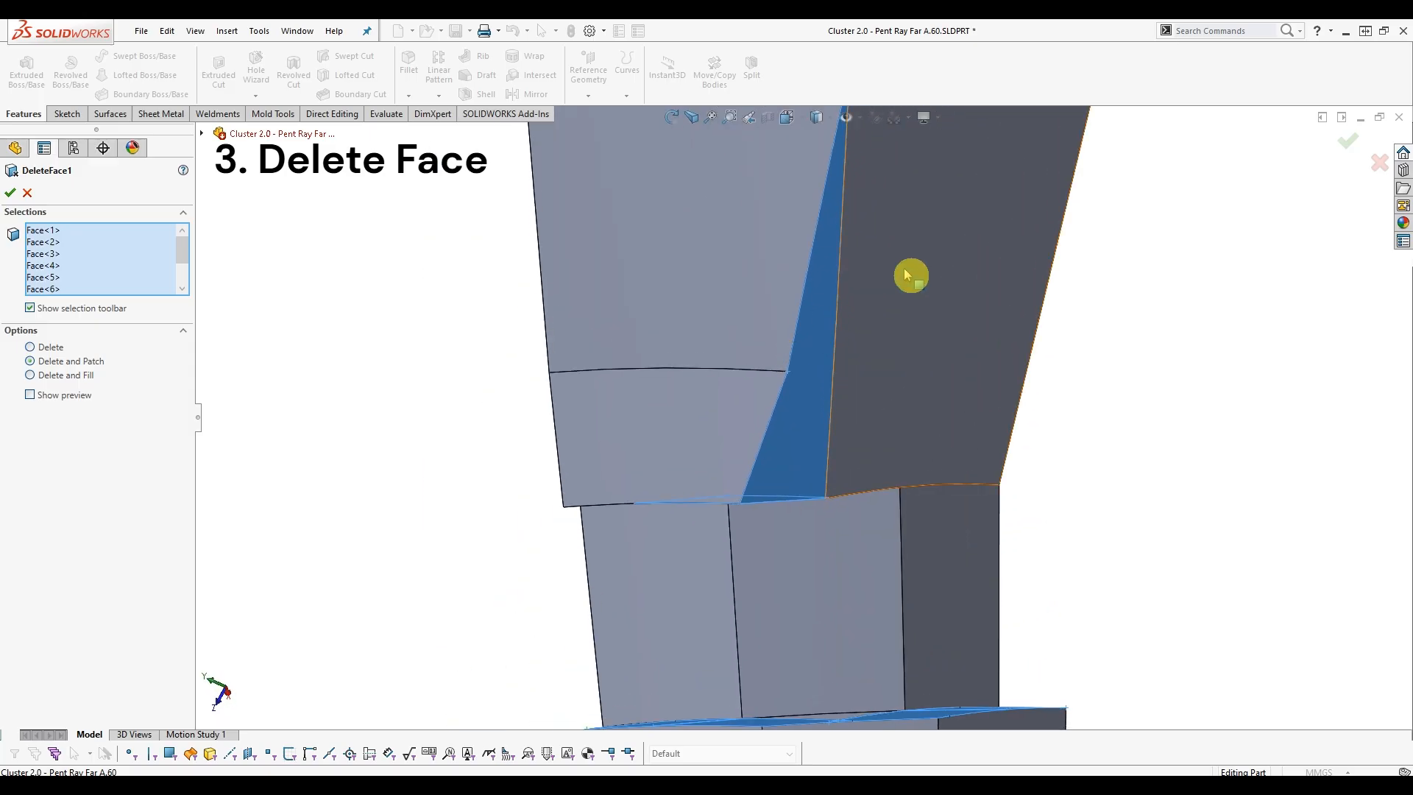
{"action": "middle_click_drag", "start_coordinate": [886, 385], "coordinate": [858, 426]}
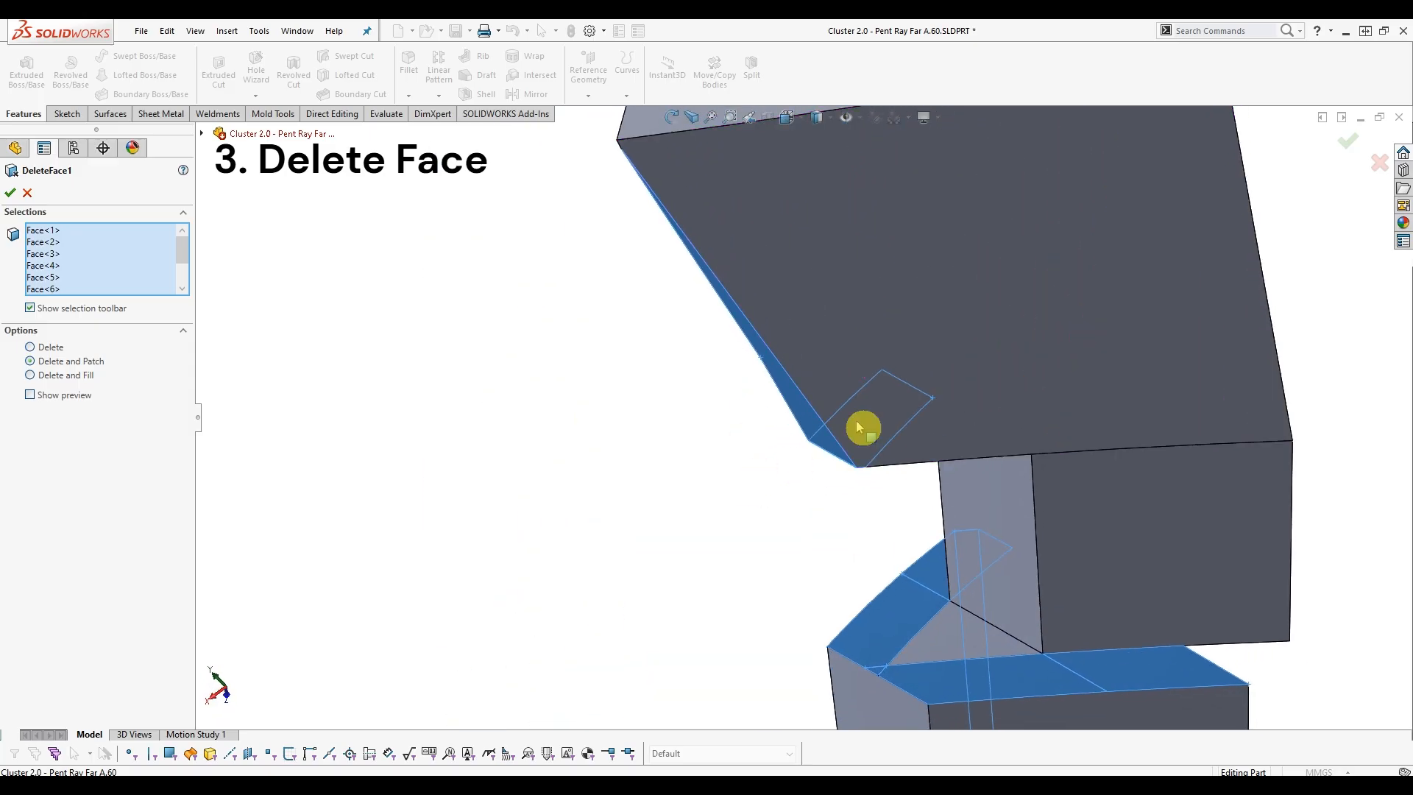
{"action": "left_click", "coordinate": [11, 193]}
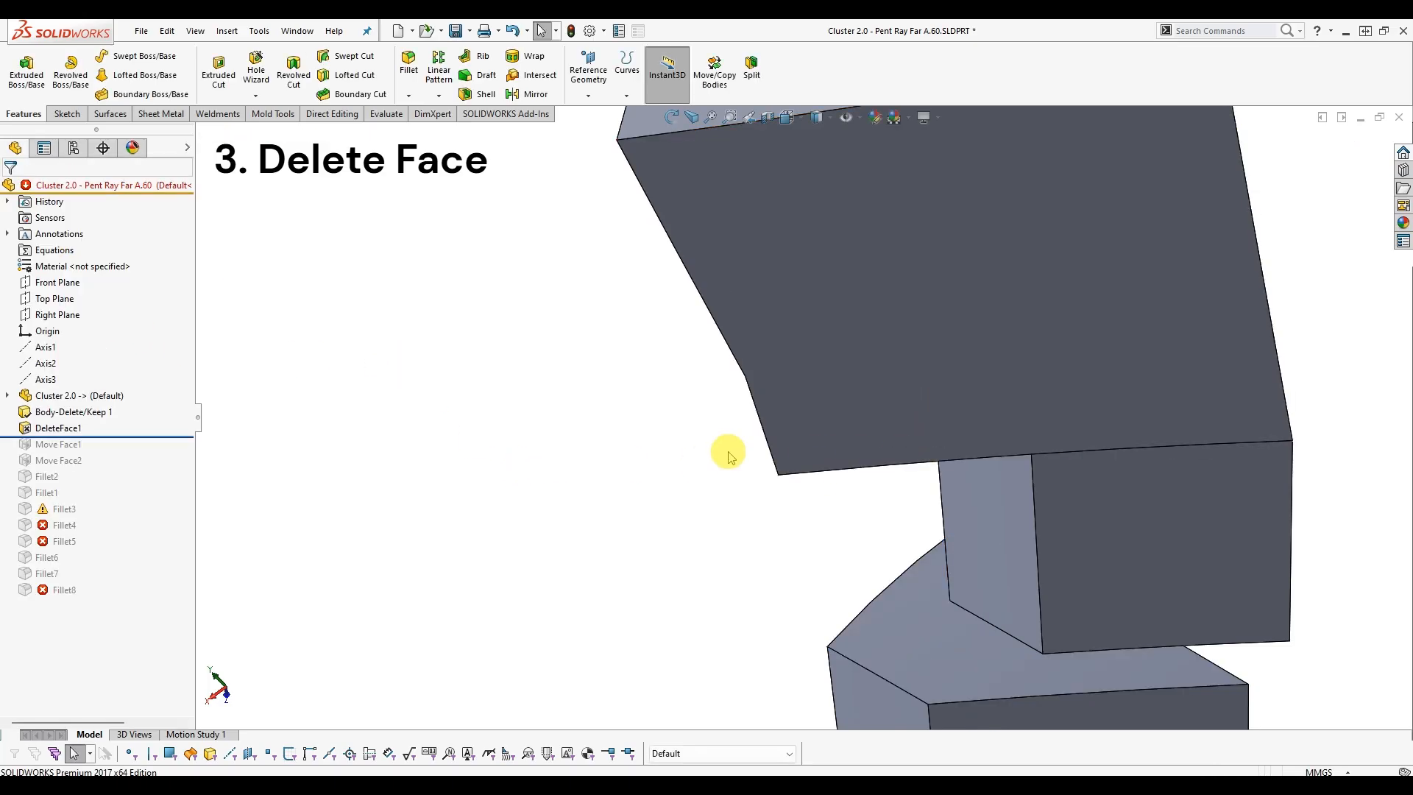
Examine the two corner edges on the head where the deleted sliver face was patched.
{"action": "middle_click_drag", "start_coordinate": [807, 420], "coordinate": [773, 441]}
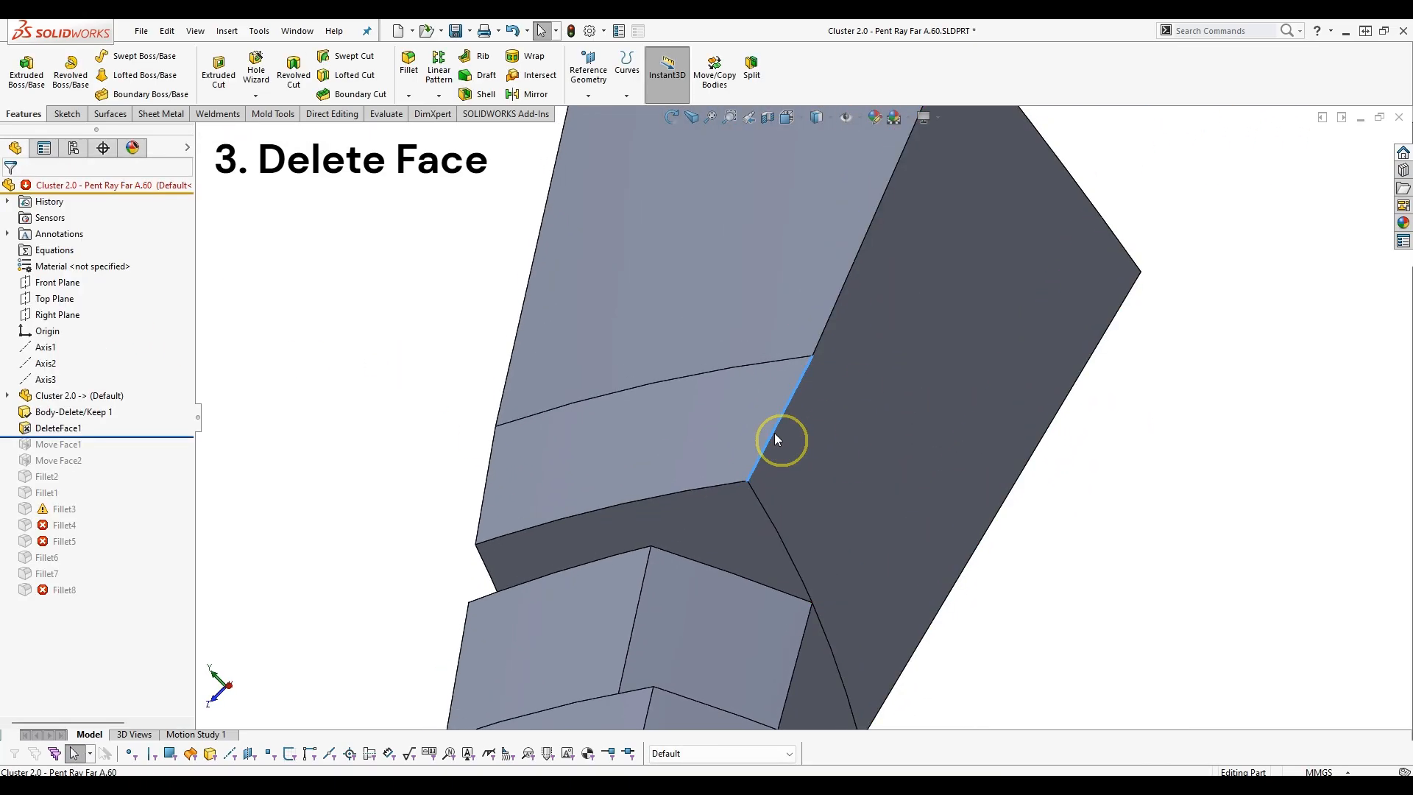
{"action": "middle_click_drag", "start_coordinate": [647, 391], "coordinate": [815, 409]}
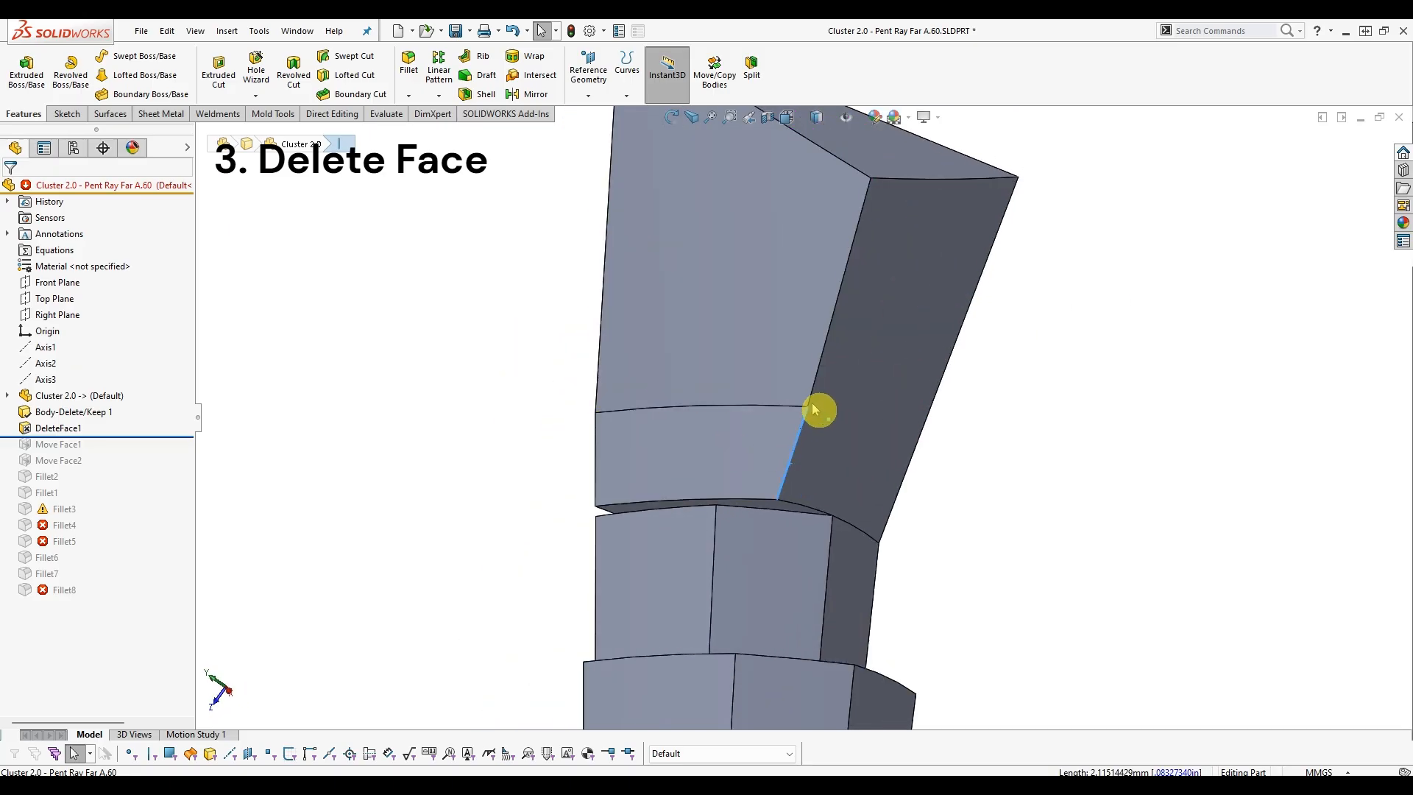
{"action": "left_click", "coordinate": [820, 389]}
{"action": "left_click", "coordinate": [816, 383]}
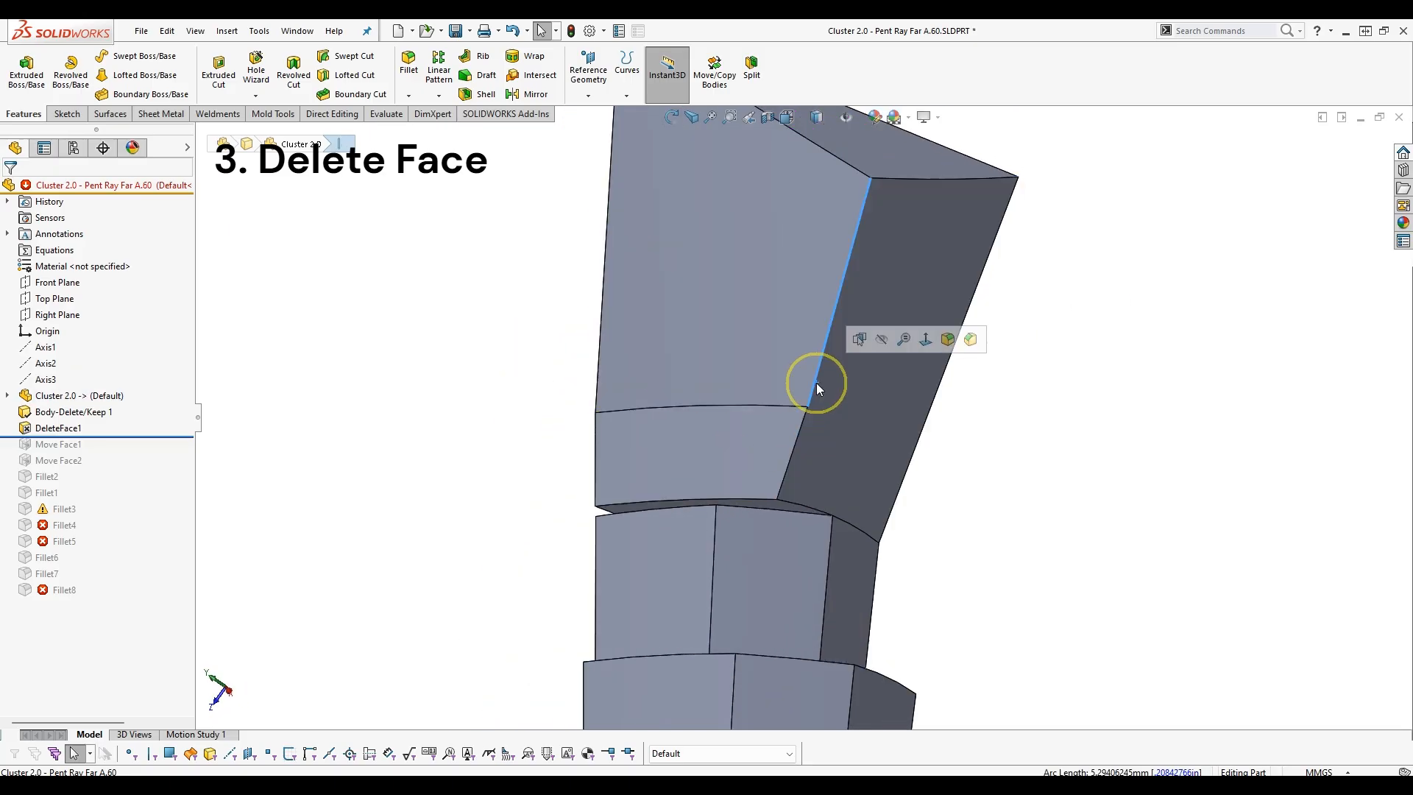
{"action": "left_click", "coordinate": [805, 433]}
Close the Pent Ray Far A.60 part and return to the Diamond Close.60 part.
{"action": "left_click", "coordinate": [439, 424]}
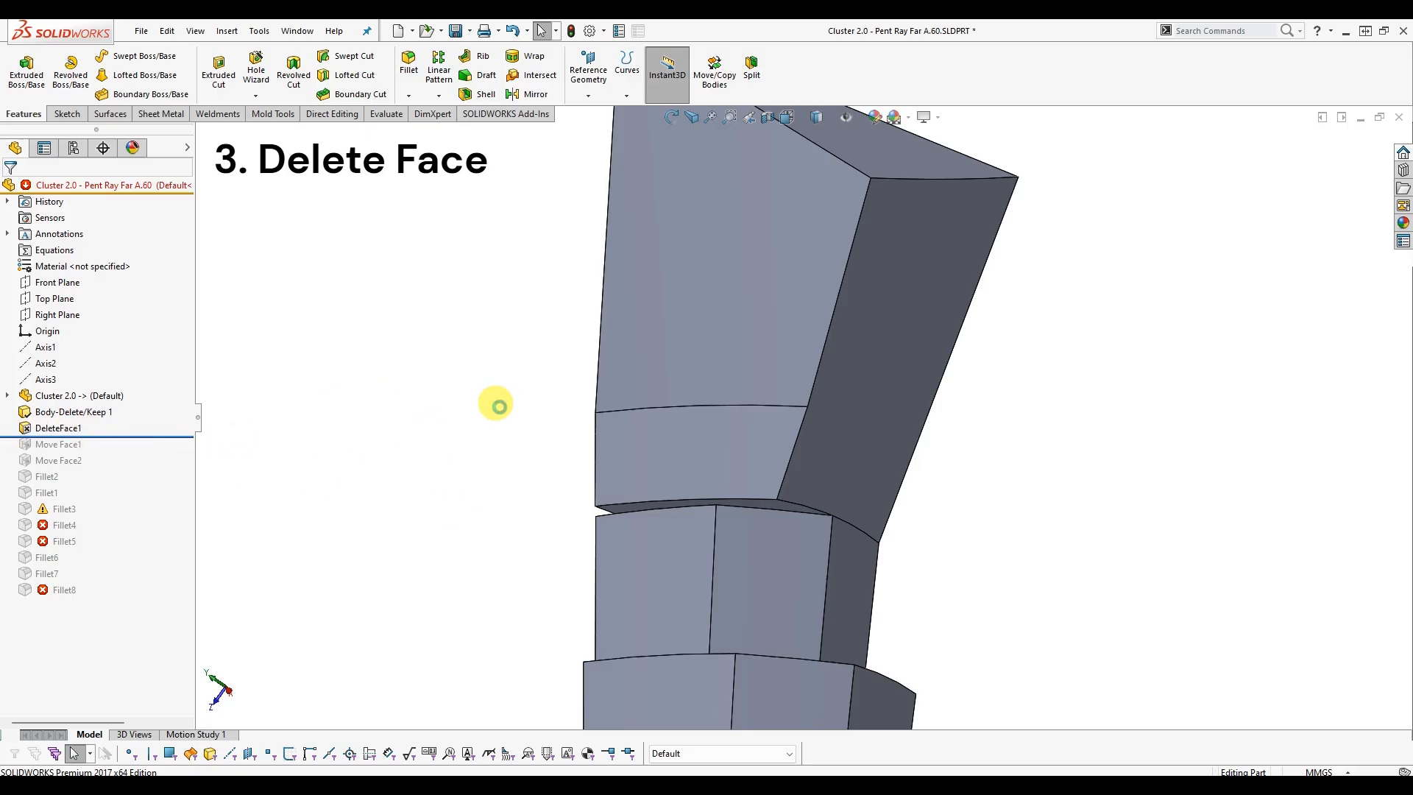
{"action": "key", "text": "ctrl+w"}
{"action": "left_click", "coordinate": [648, 413]}
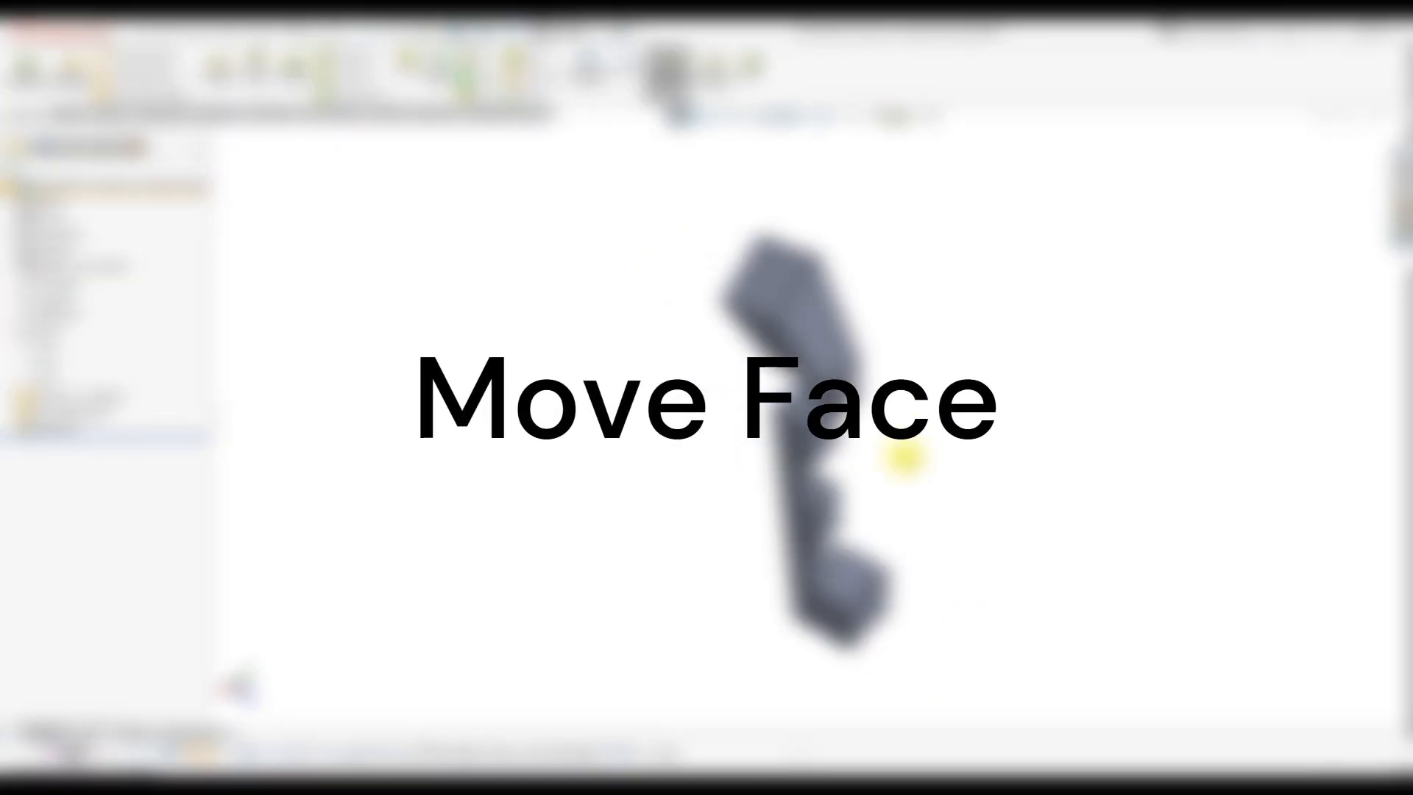
Save the Diamond Close.60 part with its completed DeleteFace1 feature.
{"action": "middle_click_drag", "start_coordinate": [905, 458], "coordinate": [896, 546]}
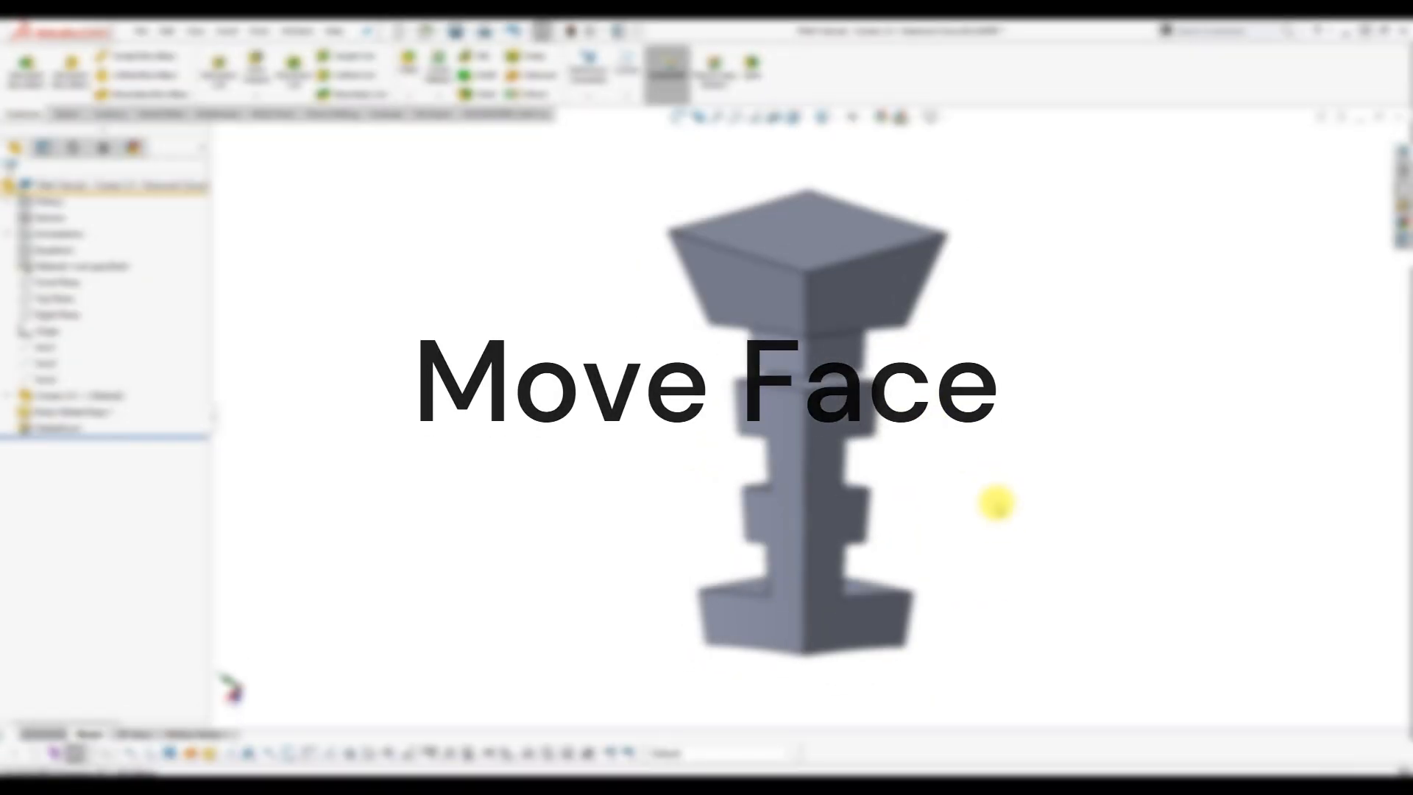
{"action": "key", "text": "ctrl+s"}
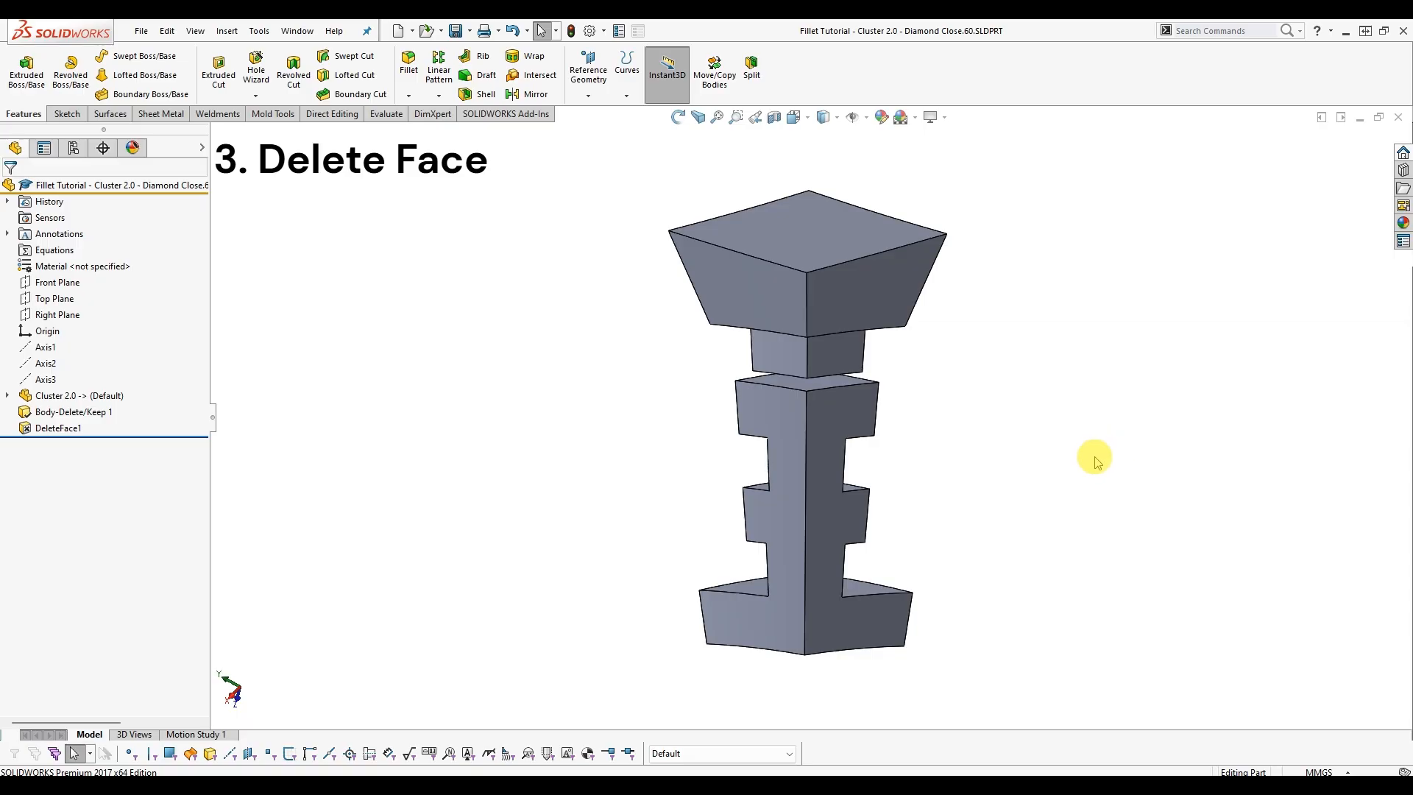
{"action": "middle_click_drag", "start_coordinate": [1115, 458], "coordinate": [1105, 478]}
{"action": "scroll", "coordinate": [907, 451], "scroll_direction": "up", "scroll_amount": 1}
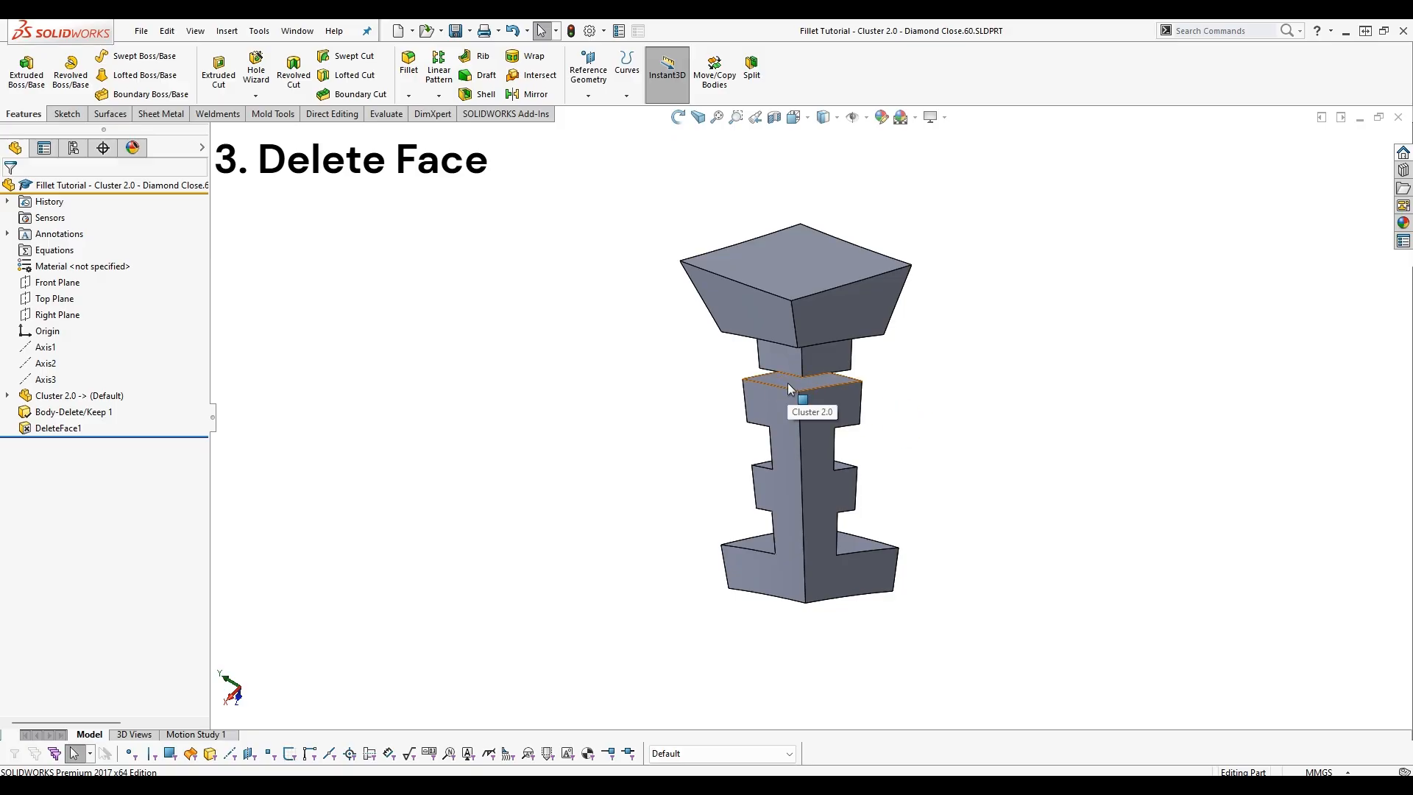
Start a Move Face on the foot's bottom face and the underside of the middle block.
{"action": "left_click", "coordinate": [888, 414]}
{"action": "left_click_drag", "start_coordinate": [853, 373], "coordinate": [603, 479]}
{"action": "key", "text": "Escape"}
{"action": "left_click", "coordinate": [732, 616]}
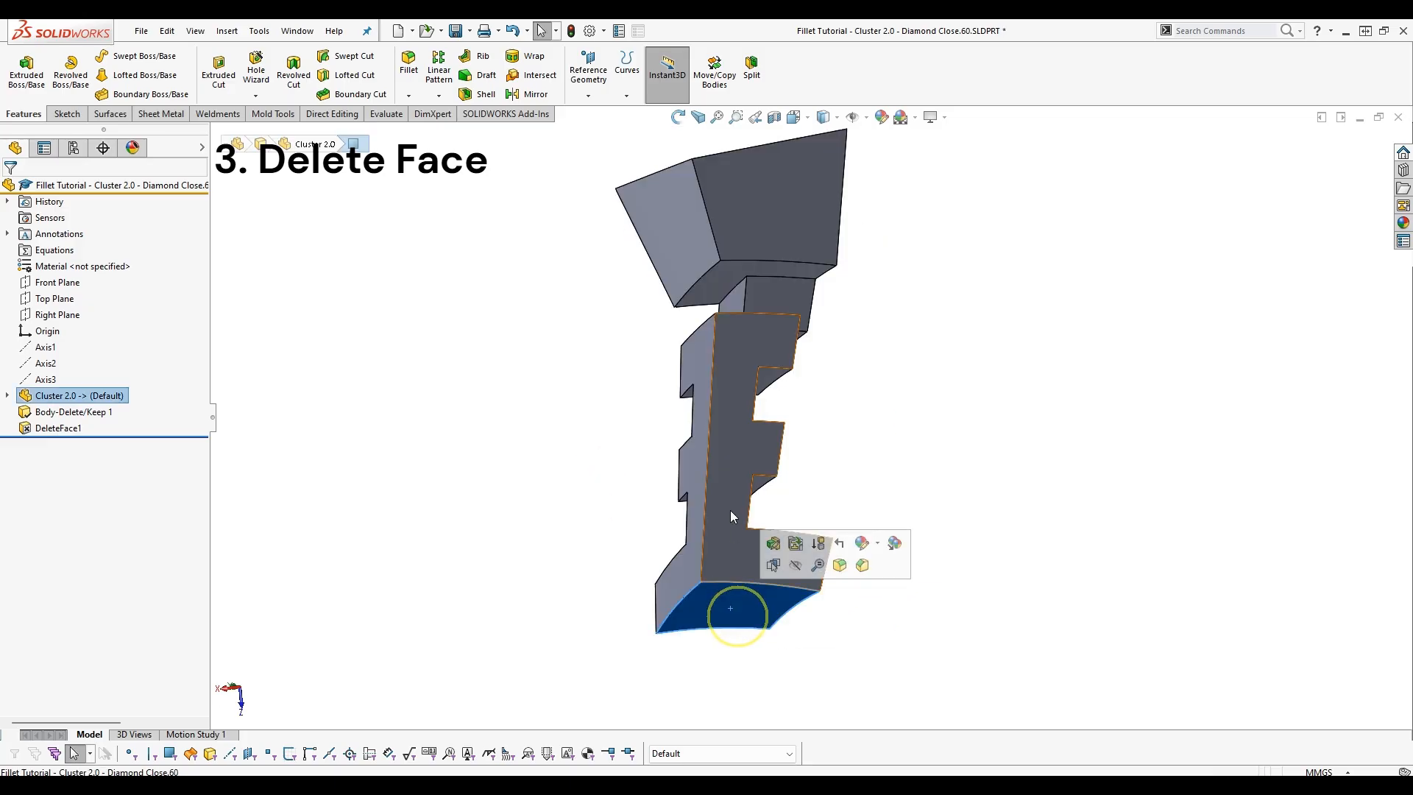
{"action": "scroll", "coordinate": [728, 511], "scroll_direction": "down", "scroll_amount": 5}
{"action": "left_click", "coordinate": [829, 443], "text": "ctrl"}
{"action": "right_click", "coordinate": [893, 494]}
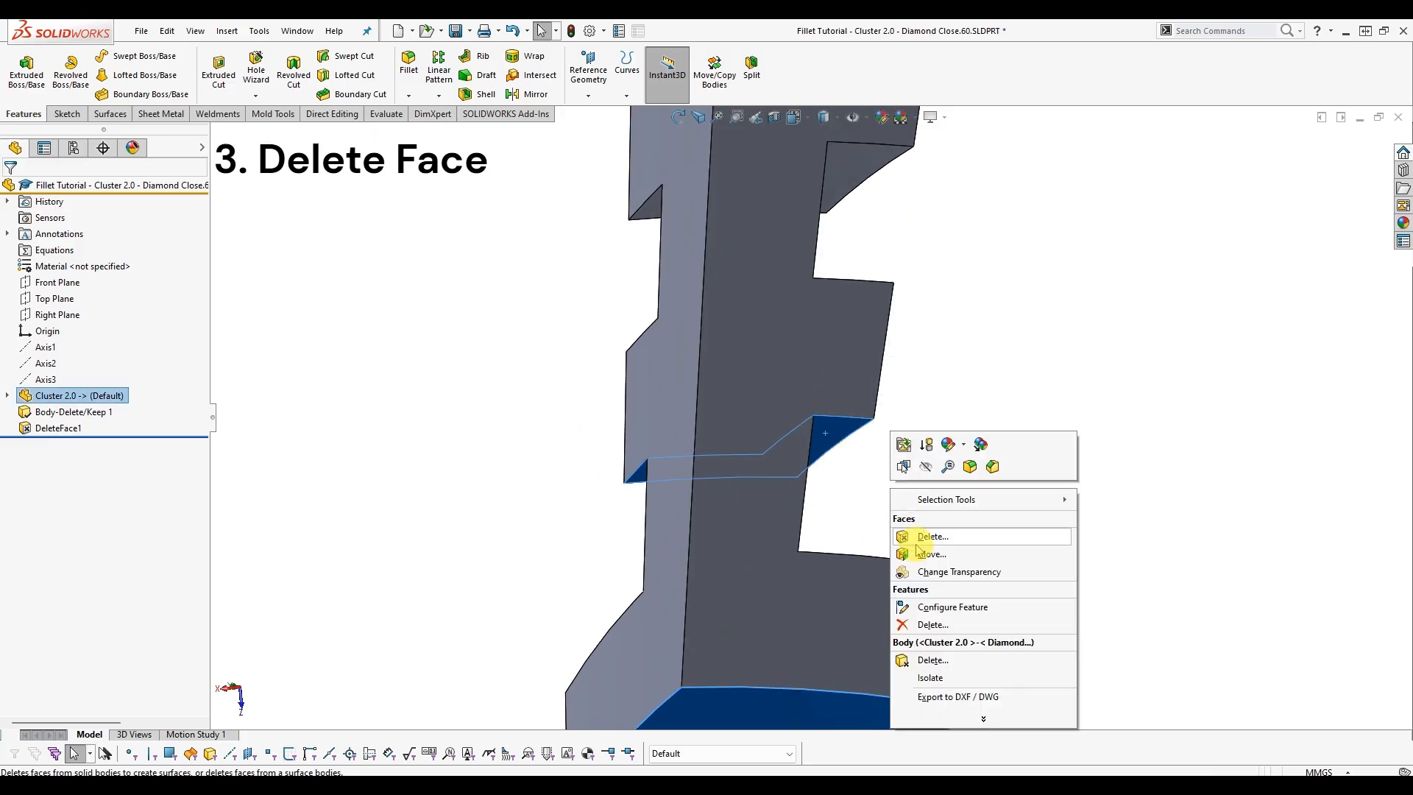
{"action": "left_click", "coordinate": [914, 555]}
Flip the Move Face offset direction inward and set the offset distance to 0.3 mm.
{"action": "scroll", "coordinate": [885, 305], "scroll_direction": "down", "scroll_amount": 3}
{"action": "middle_click_drag", "start_coordinate": [885, 305], "coordinate": [885, 448]}
{"action": "scroll", "coordinate": [885, 448], "scroll_direction": "up", "scroll_amount": 3}
{"action": "scroll", "coordinate": [813, 520], "scroll_direction": "down", "scroll_amount": 2}
{"action": "scroll", "coordinate": [828, 506], "scroll_direction": "up", "scroll_amount": 2}
{"action": "scroll", "coordinate": [876, 319], "scroll_direction": "down", "scroll_amount": 2}
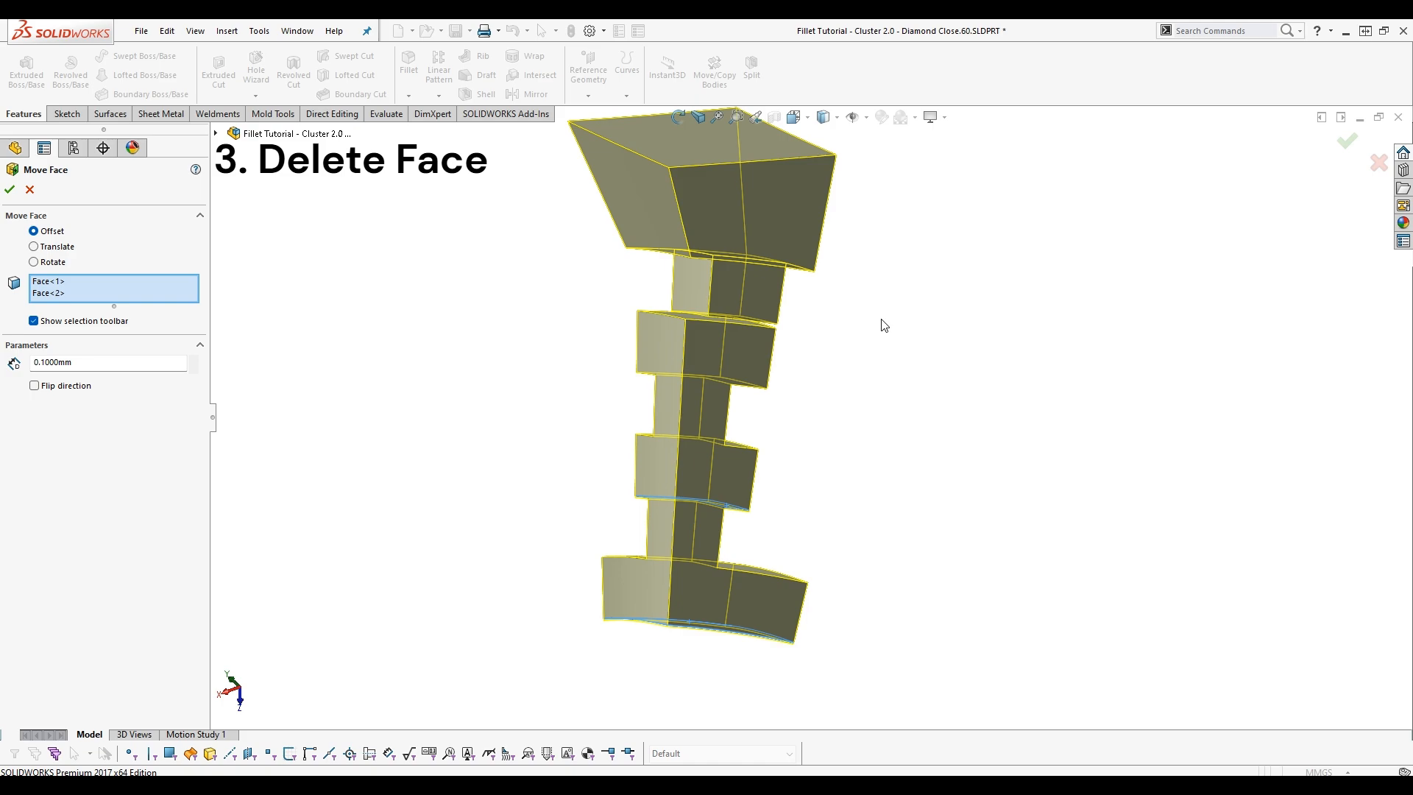
{"action": "left_click", "coordinate": [50, 385]}
{"action": "double_click", "coordinate": [97, 362]}
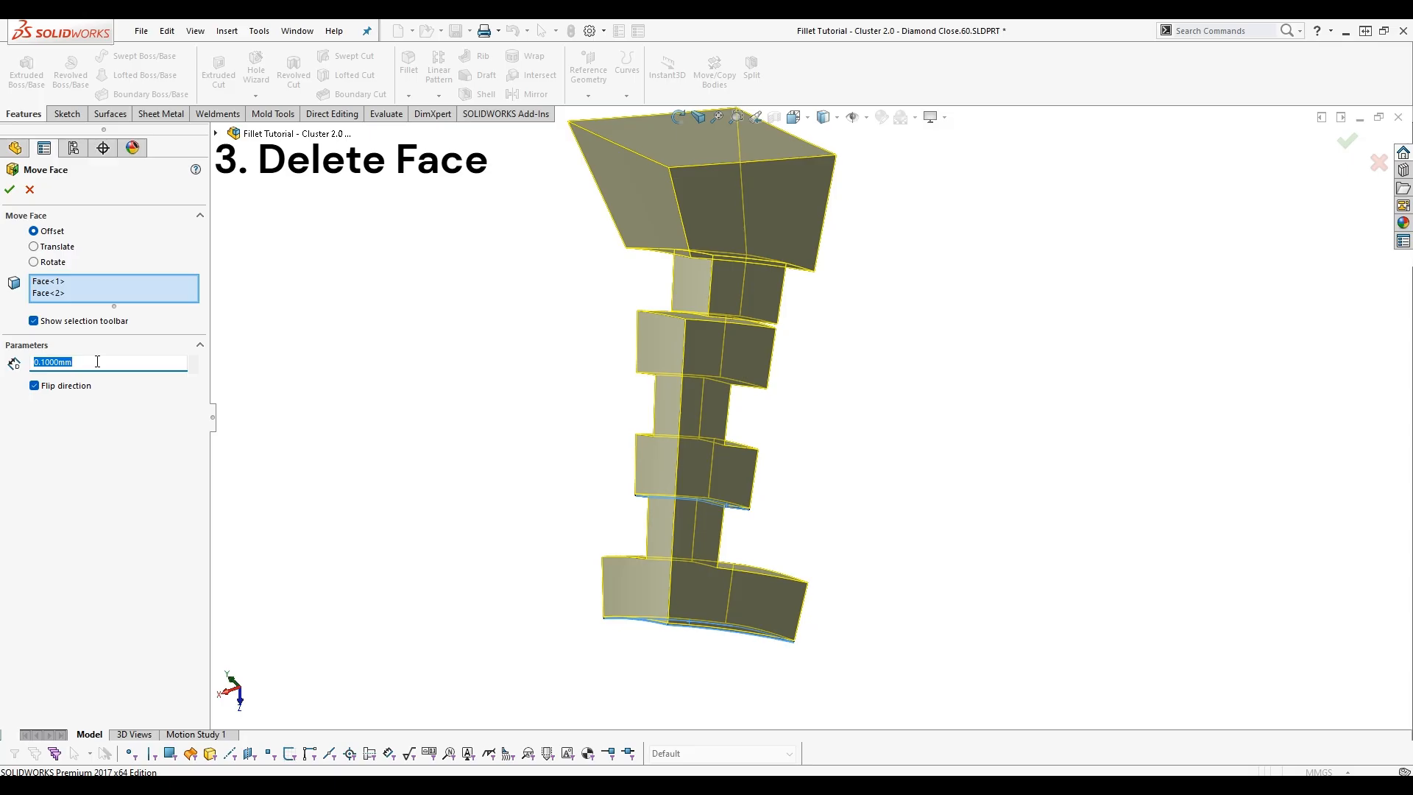
{"action": "type", "text": ".3"}
{"action": "key", "text": "Return"}
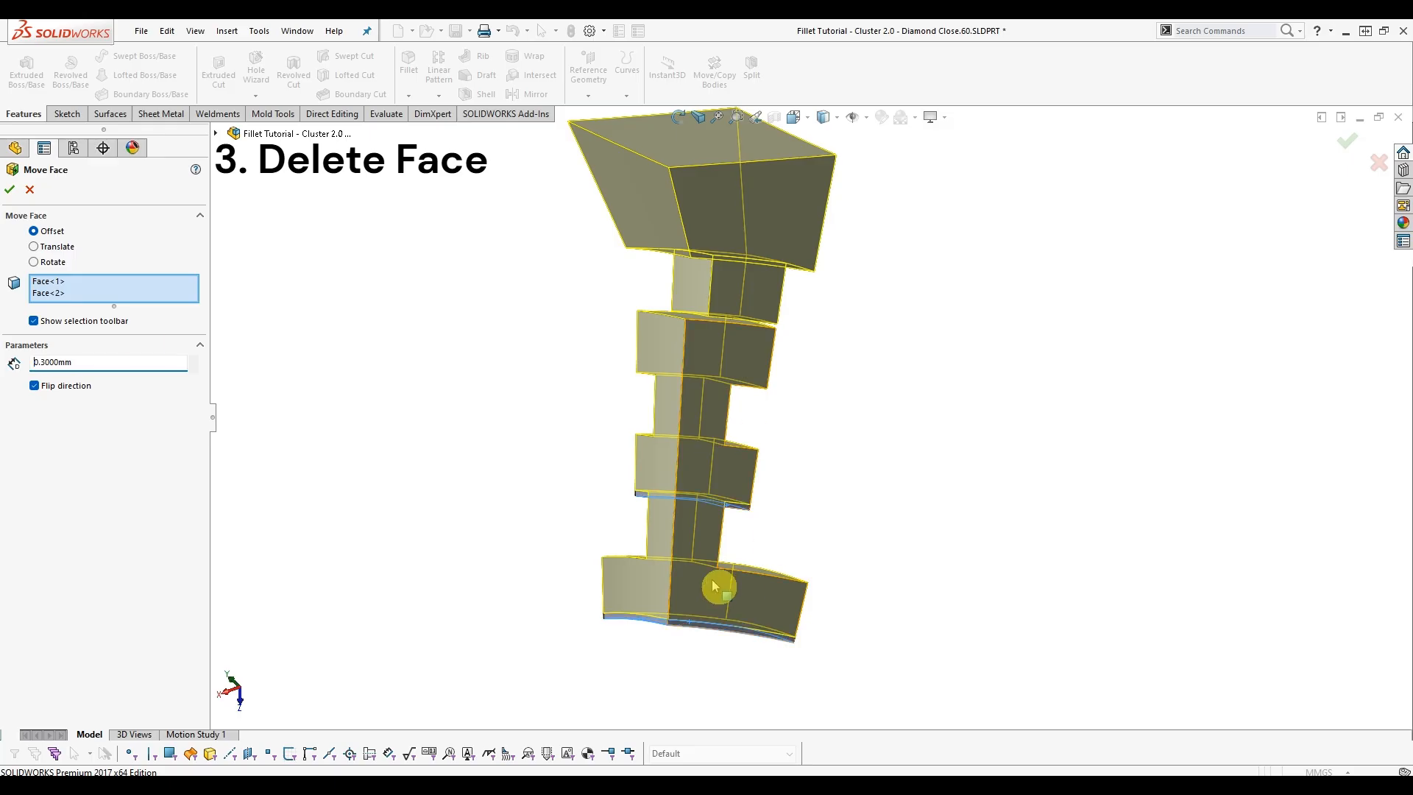
Check the offset preview at the middle block and the foot, then accept the Move Face.
{"action": "scroll", "coordinate": [711, 583], "scroll_direction": "down", "scroll_amount": 4}
{"action": "scroll", "coordinate": [685, 560], "scroll_direction": "up", "scroll_amount": 3}
{"action": "scroll", "coordinate": [751, 385], "scroll_direction": "down", "scroll_amount": 3}
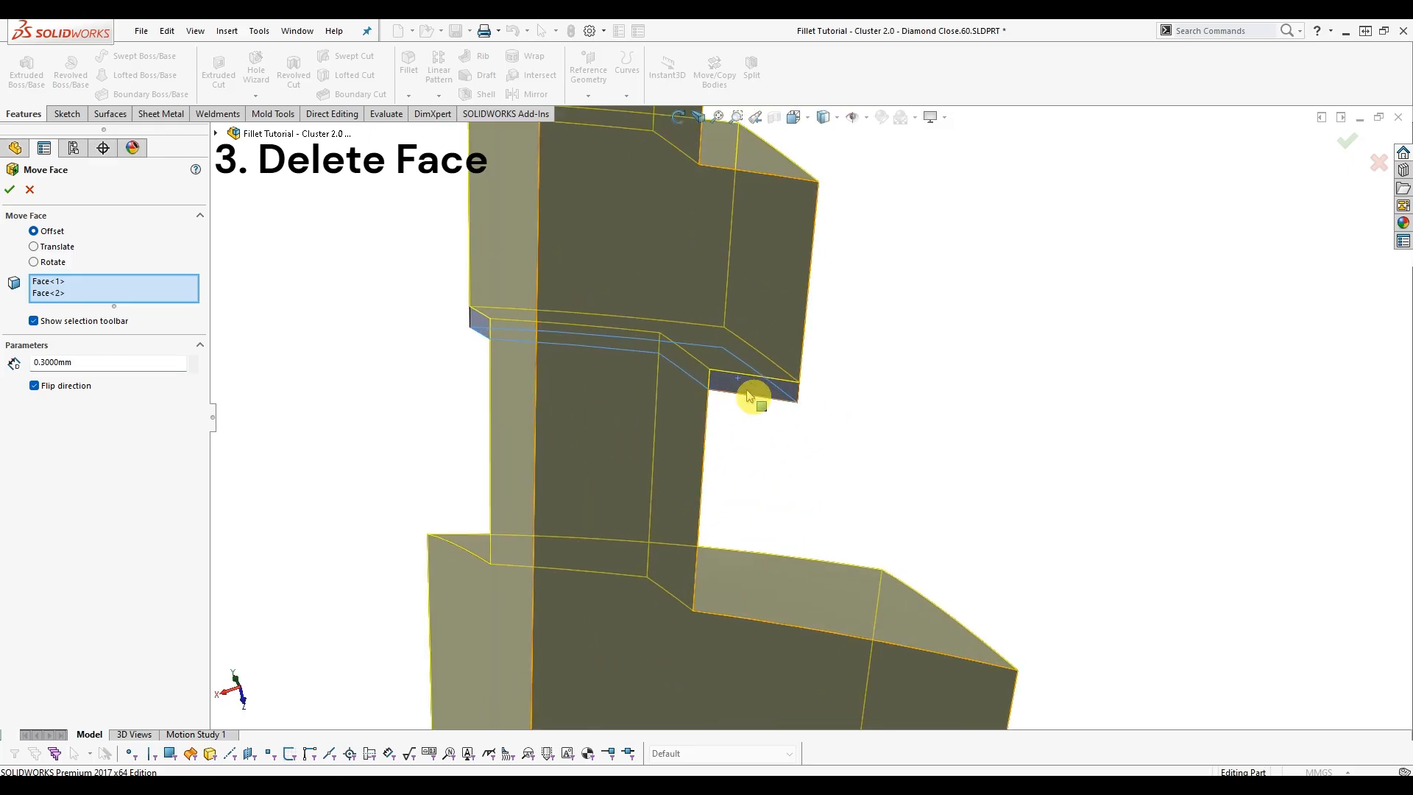
{"action": "scroll", "coordinate": [757, 397], "scroll_direction": "up", "scroll_amount": 3}
{"action": "scroll", "coordinate": [839, 643], "scroll_direction": "down", "scroll_amount": 2}
{"action": "scroll", "coordinate": [924, 284], "scroll_direction": "up", "scroll_amount": 4}
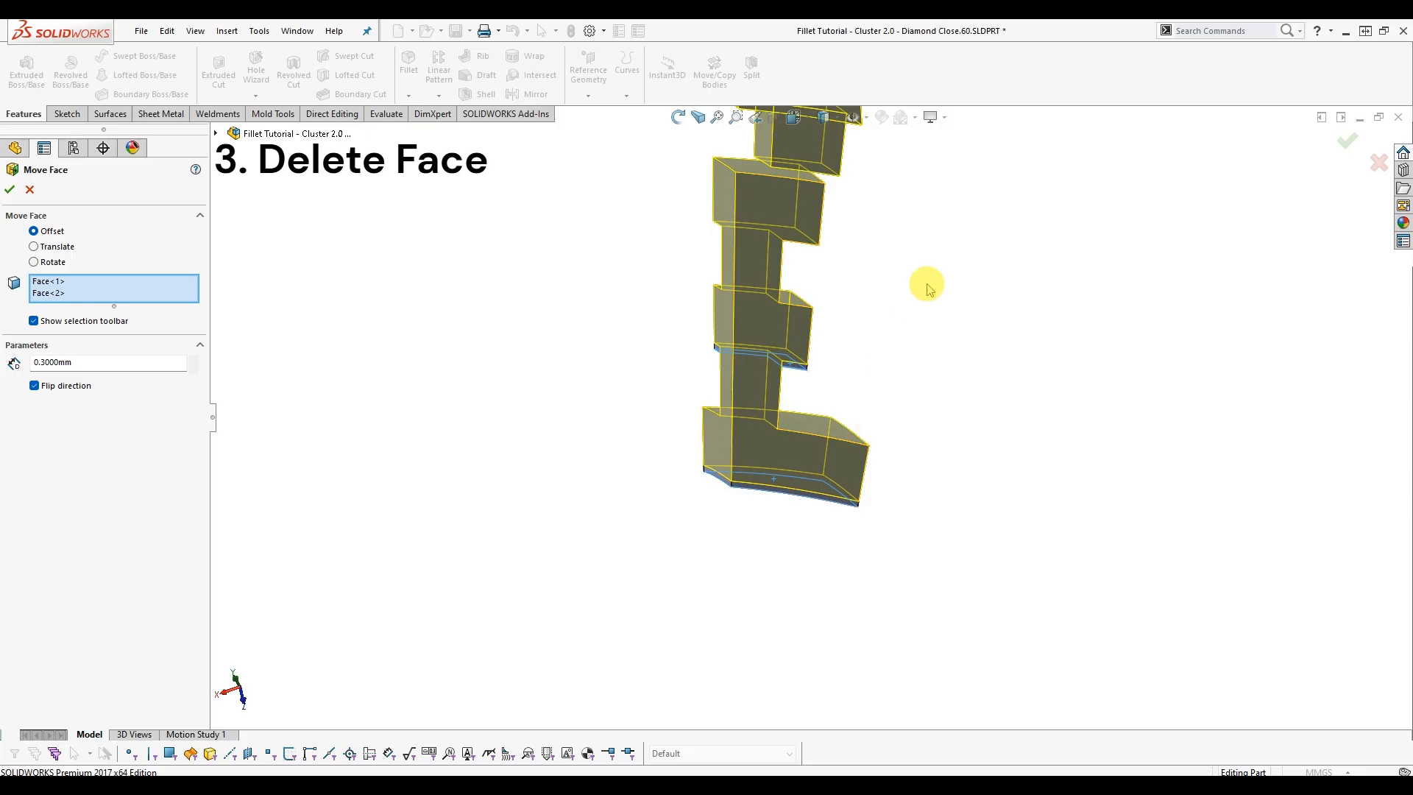
{"action": "scroll", "coordinate": [905, 269], "scroll_direction": "down", "scroll_amount": 2}
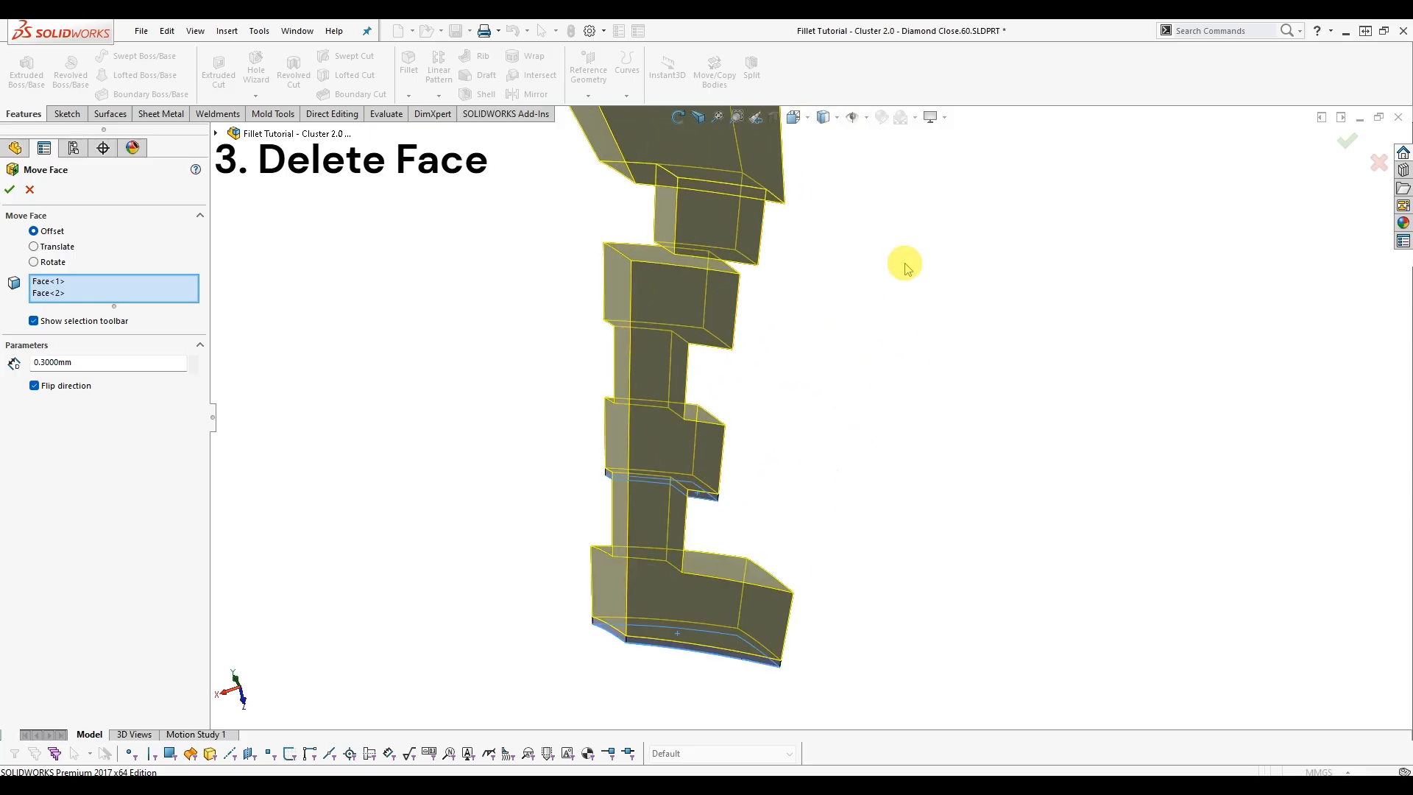
{"action": "key", "text": "Return"}
Suppress DeleteFace1 and reopen Move Face1 for editing.
{"action": "left_click", "coordinate": [785, 385]}
{"action": "middle_click_drag", "start_coordinate": [779, 513], "coordinate": [761, 559]}
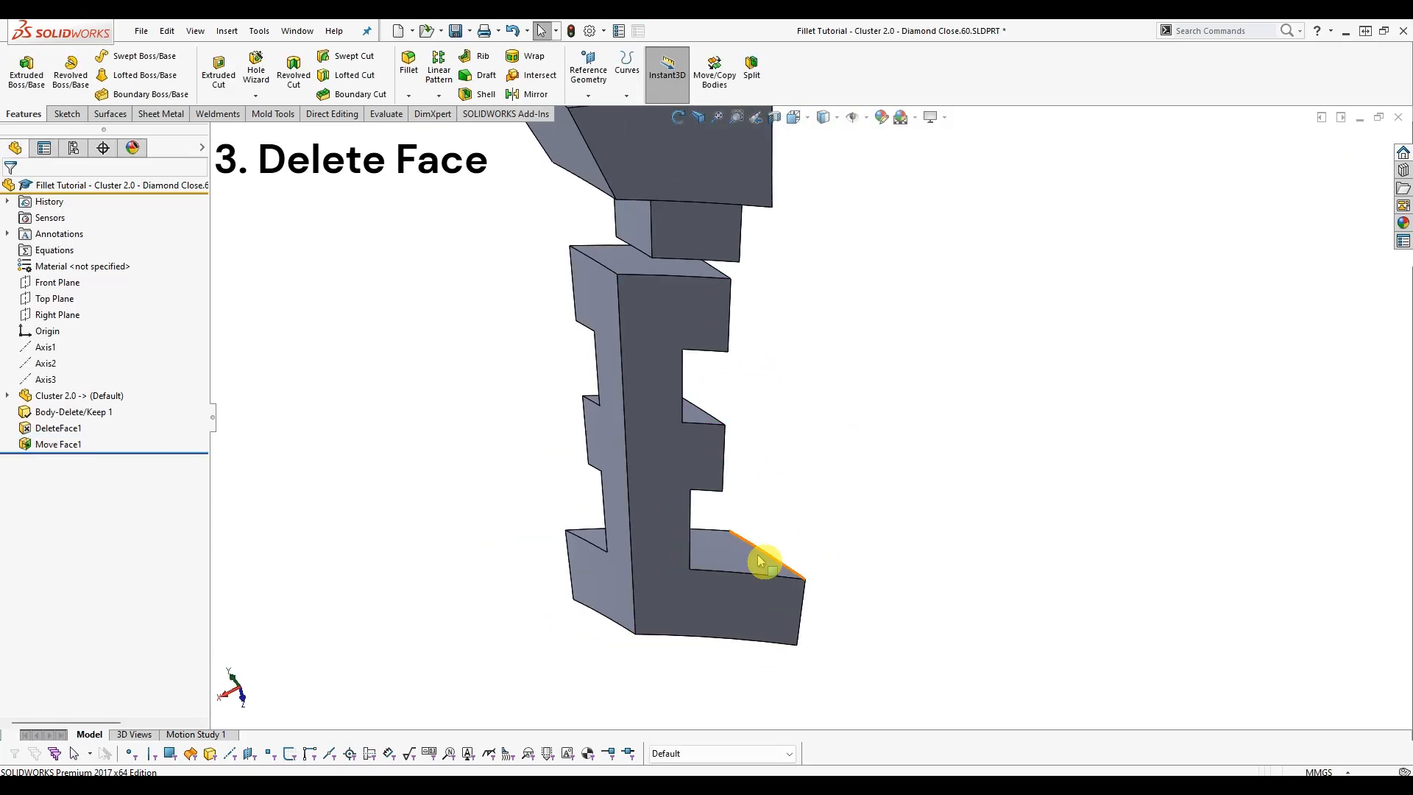
{"action": "left_click", "coordinate": [65, 429]}
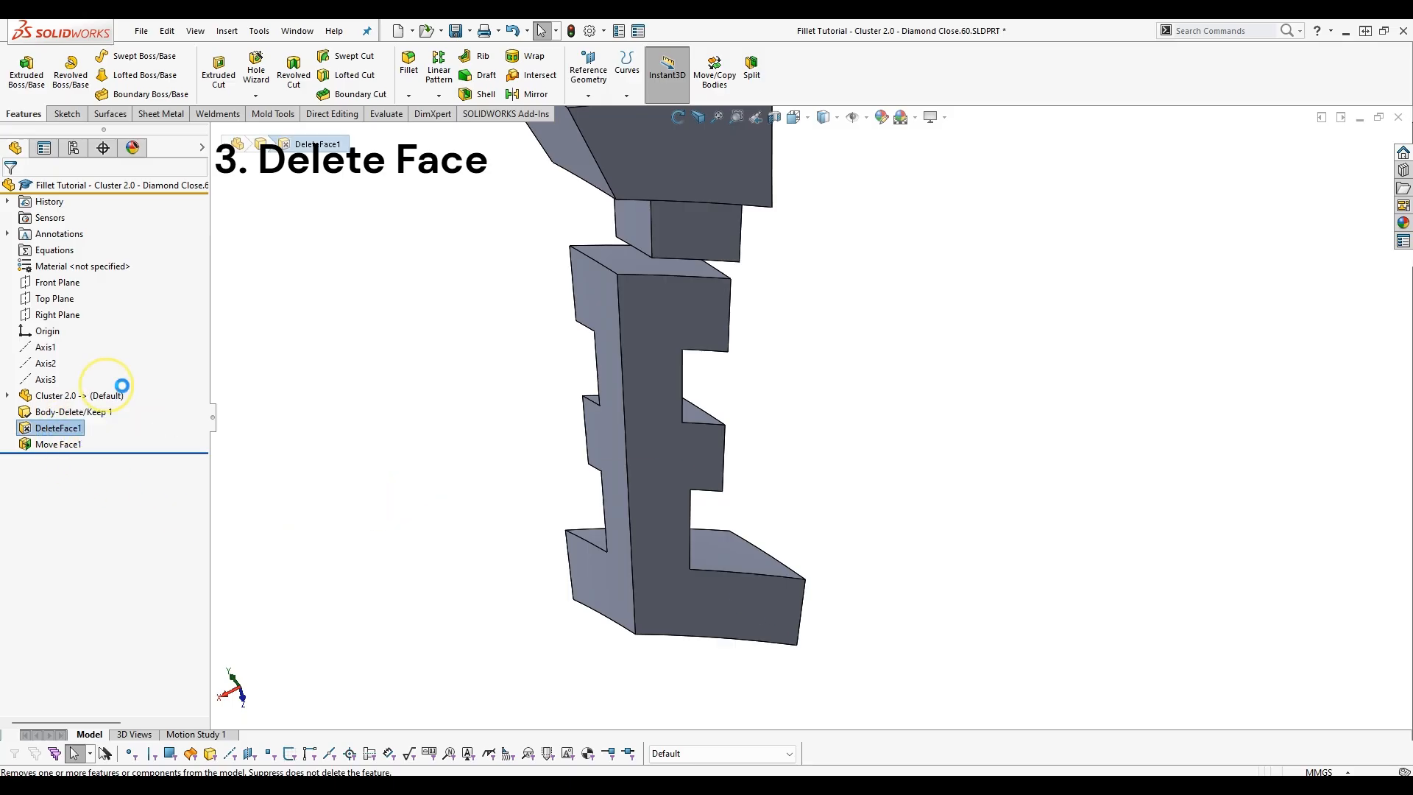
{"action": "left_click", "coordinate": [63, 444]}
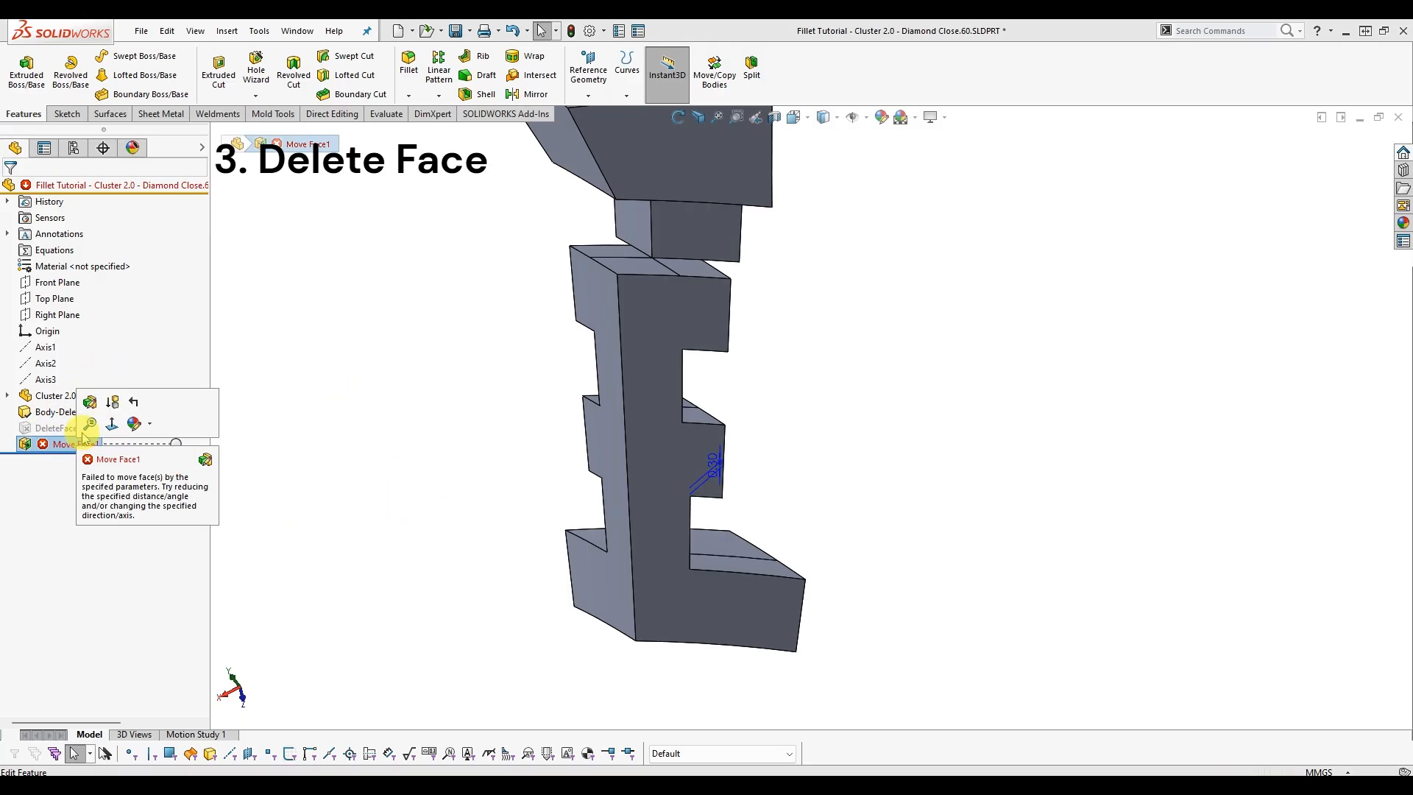
{"action": "left_click", "coordinate": [94, 404]}
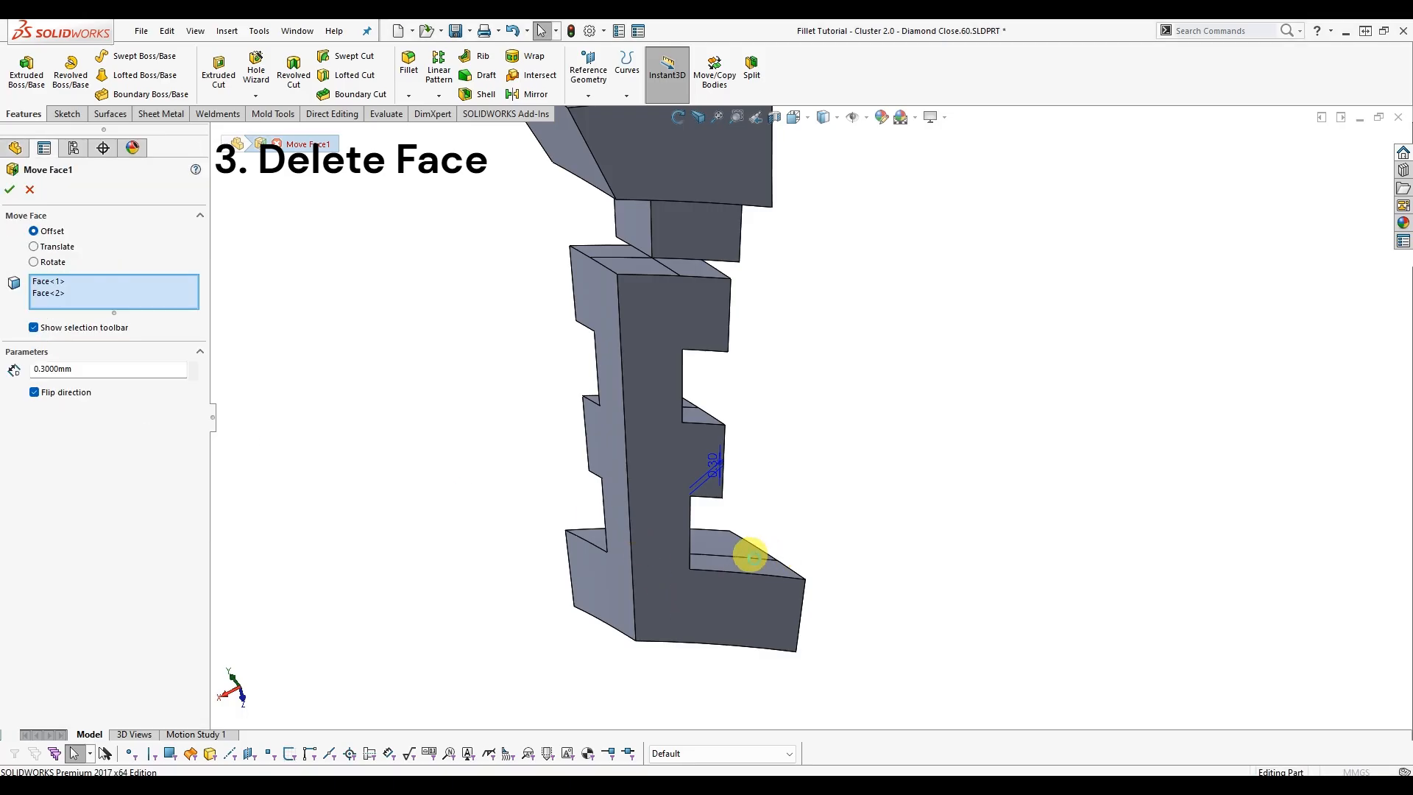
Try adding the remaining split faces under the foot and middle block to Move Face1, then cancel the edit.
{"action": "middle_click_drag", "start_coordinate": [789, 445], "coordinate": [792, 540]}
{"action": "left_click", "coordinate": [823, 498]}
{"action": "left_click", "coordinate": [729, 552]}
{"action": "left_click", "coordinate": [664, 513]}
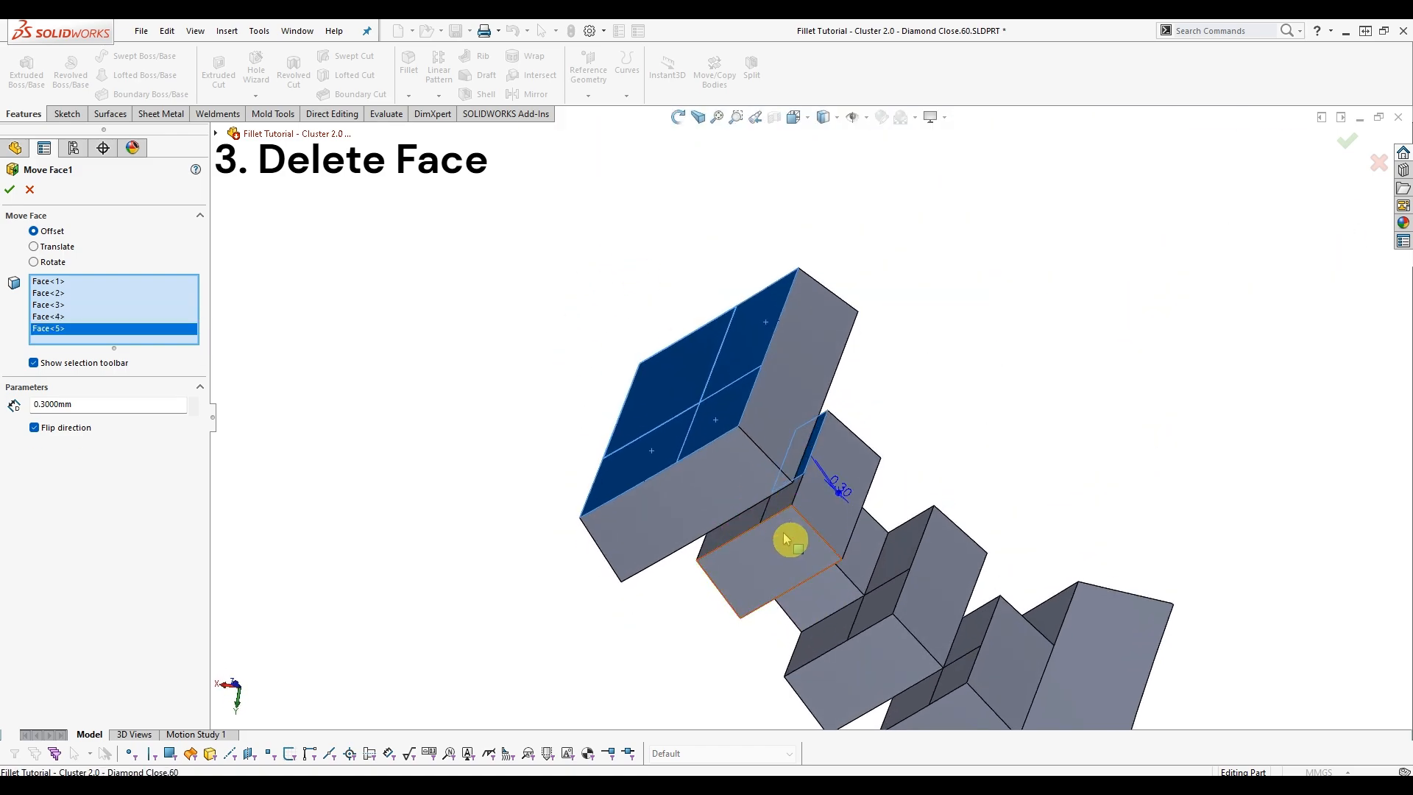
{"action": "scroll", "coordinate": [776, 487], "scroll_direction": "down", "scroll_amount": 5}
{"action": "left_click", "coordinate": [777, 487]}
{"action": "left_click", "coordinate": [718, 475]}
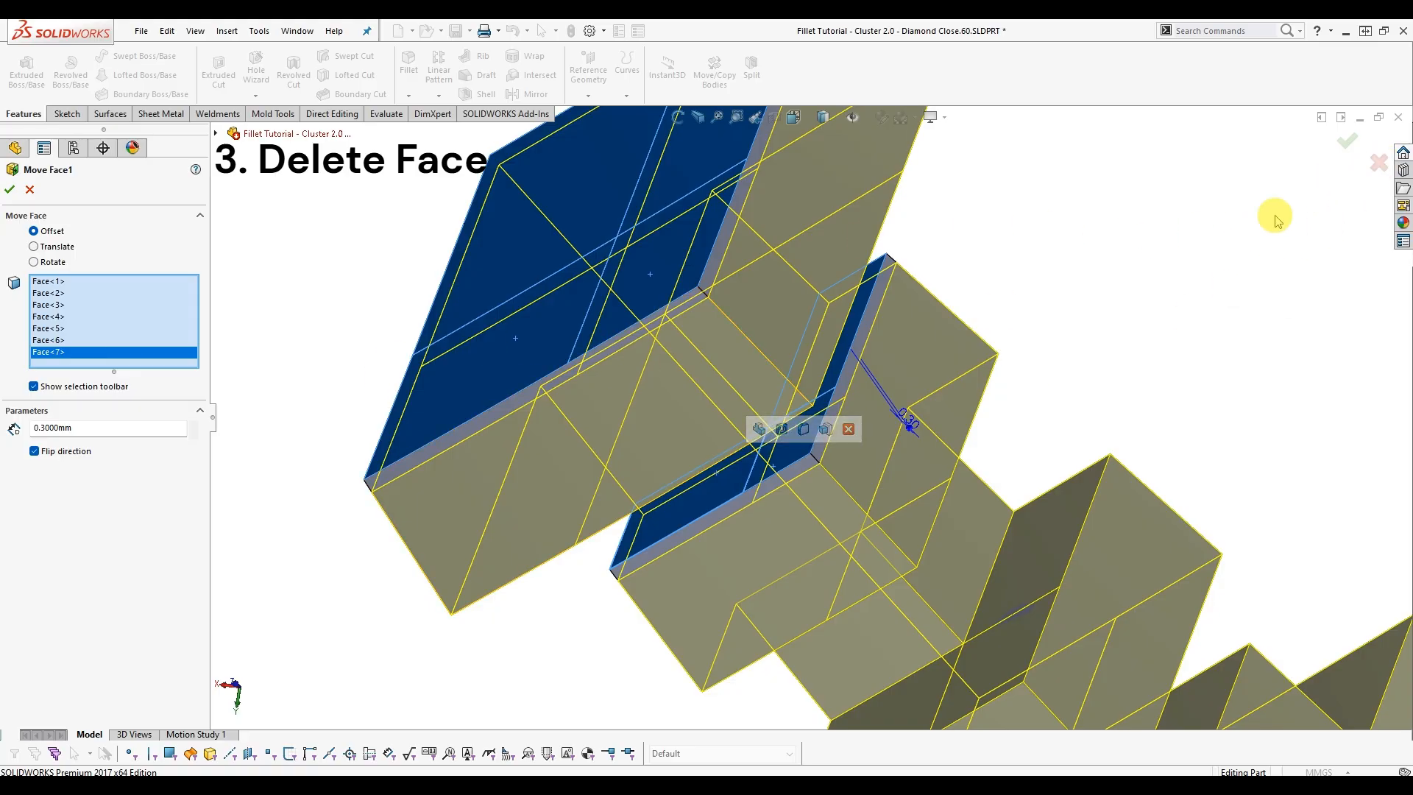
{"action": "left_click", "coordinate": [1380, 163]}
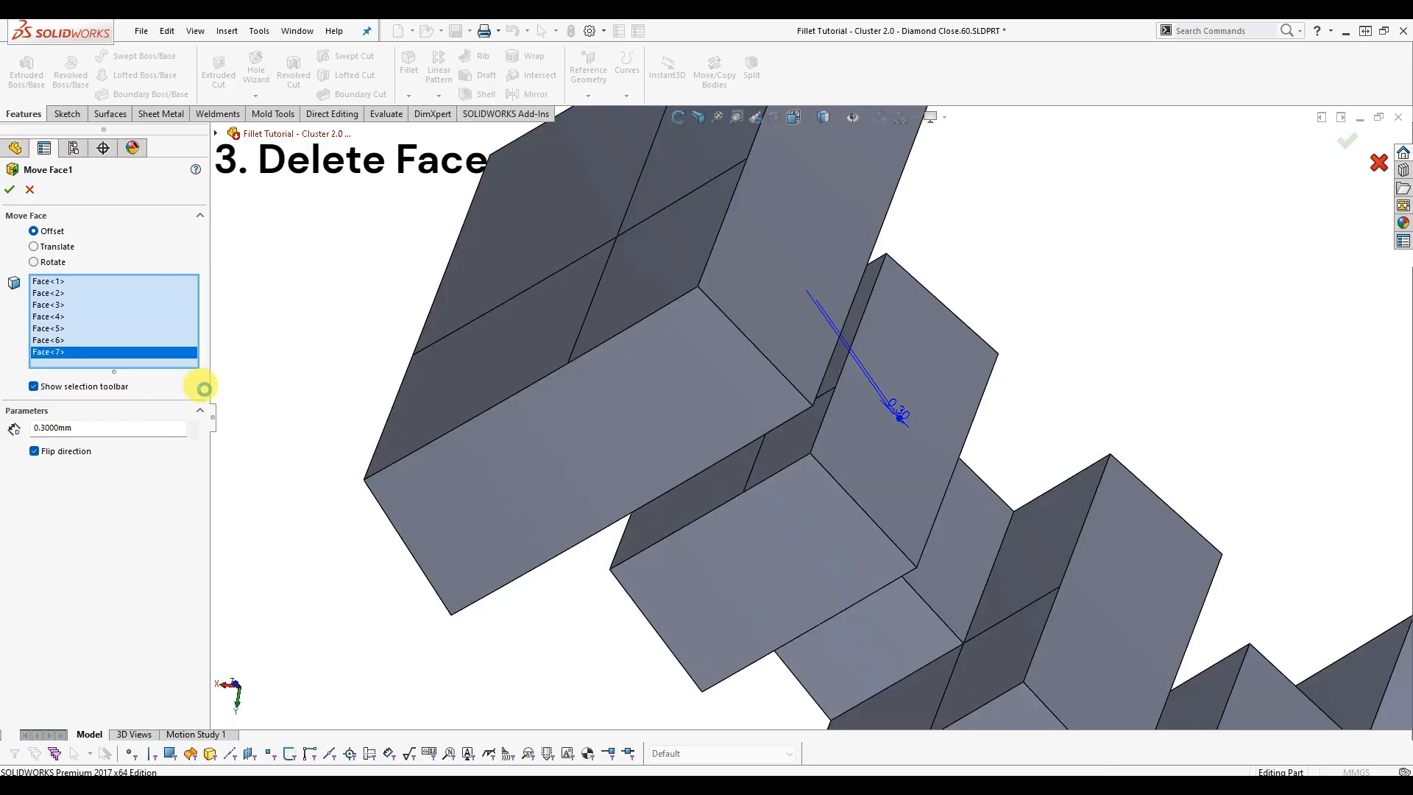
Unsuppress DeleteFace1 to restore the unsplit faces that Move Face1 uses.
{"action": "right_click", "coordinate": [65, 427]}
{"action": "left_click", "coordinate": [100, 382]}
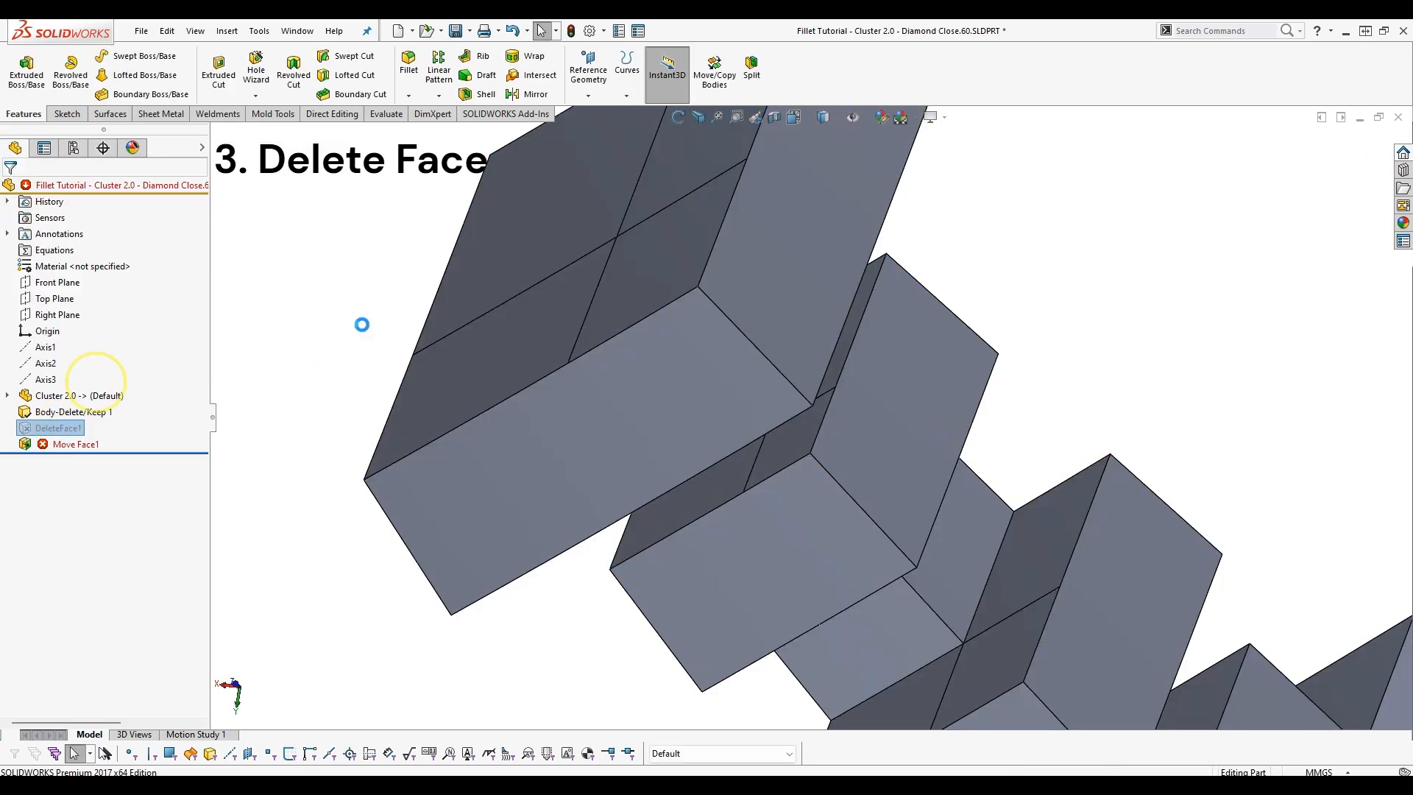
{"action": "left_click", "coordinate": [376, 265]}
Examine the piece from below and from the side with DeleteFace1 and Move Face1 both active.
{"action": "scroll", "coordinate": [707, 478], "scroll_direction": "up", "scroll_amount": 5}
{"action": "middle_click_drag", "start_coordinate": [735, 451], "coordinate": [784, 678]}
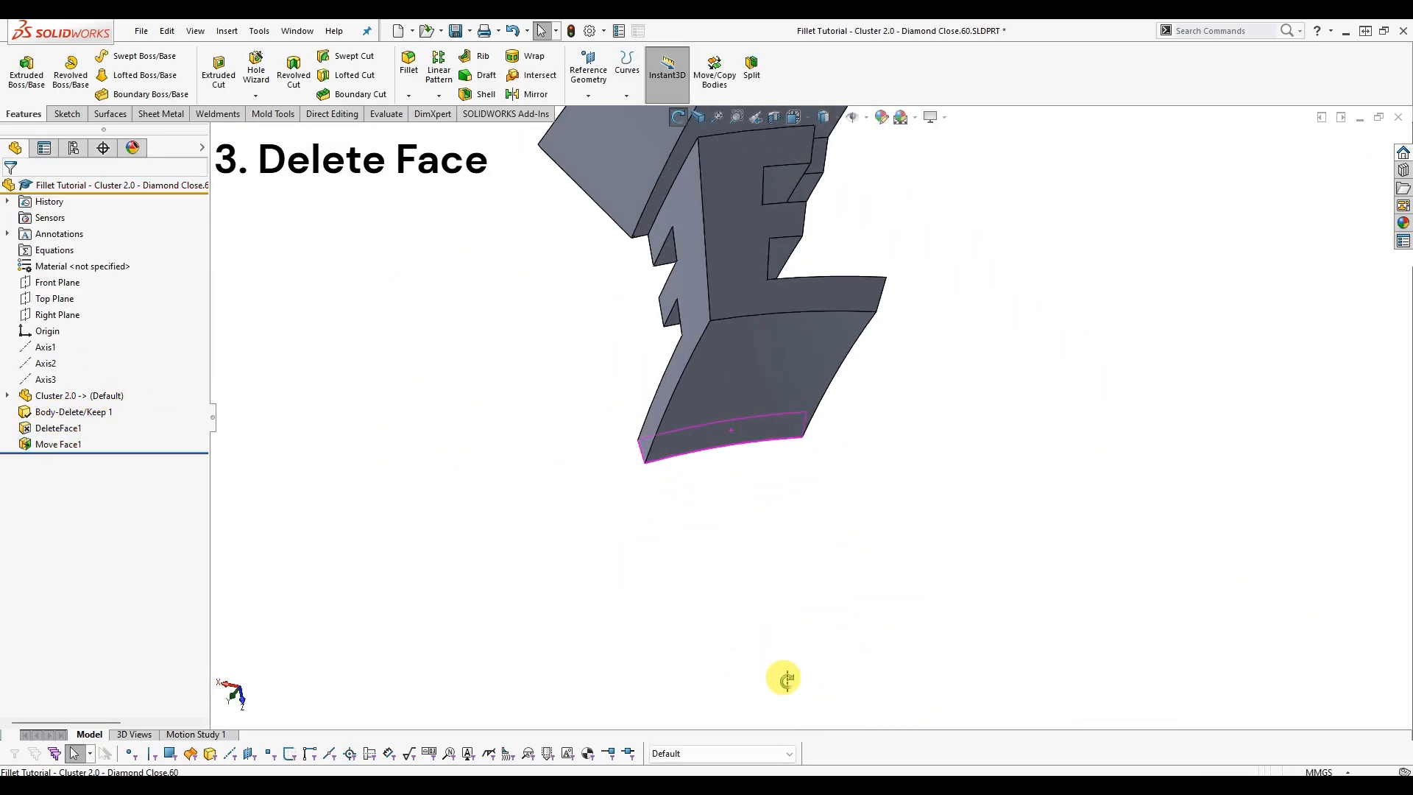
{"action": "scroll", "coordinate": [783, 560], "scroll_direction": "up", "scroll_amount": 3}
{"action": "scroll", "coordinate": [781, 322], "scroll_direction": "down", "scroll_amount": 3}
{"action": "middle_click_drag", "start_coordinate": [778, 290], "coordinate": [788, 567]}
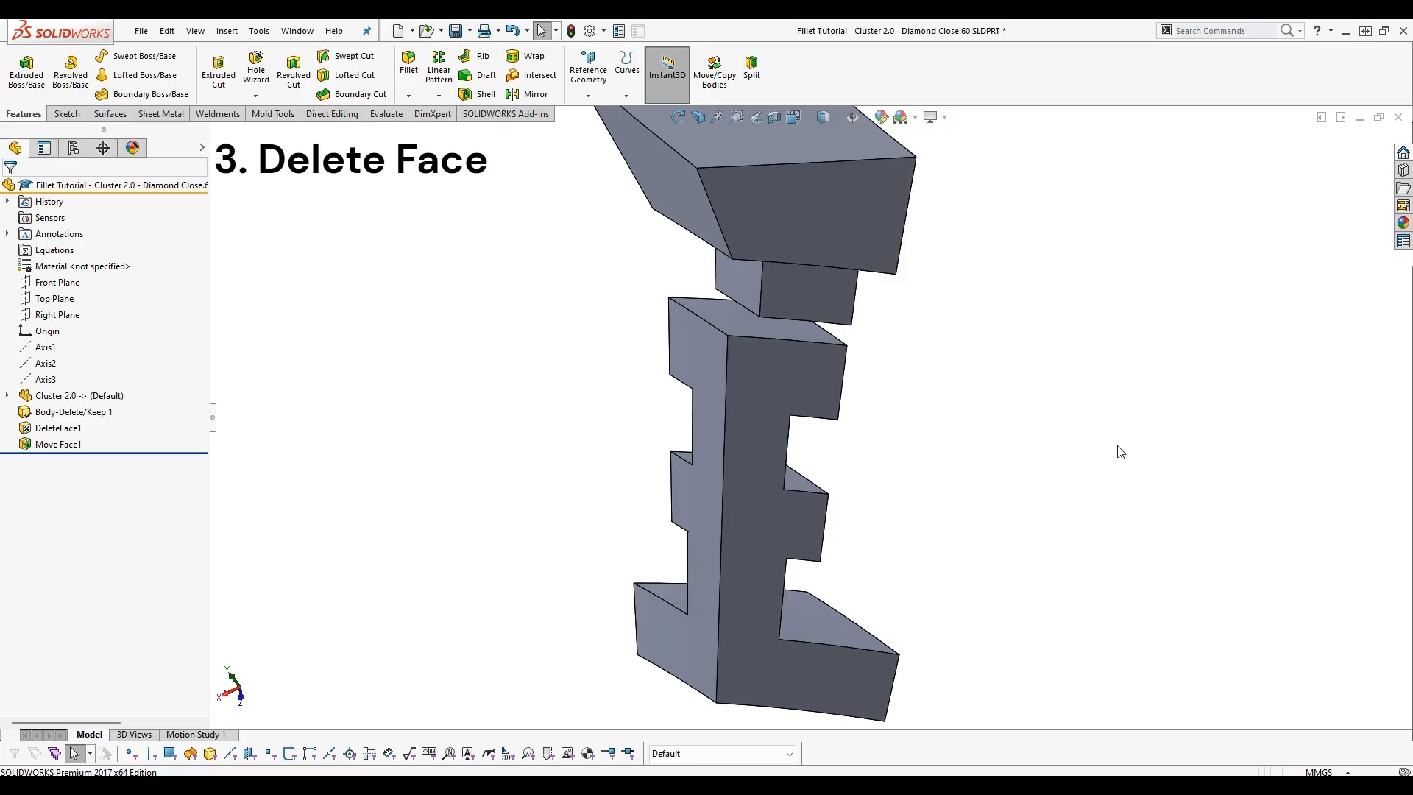
{"action": "scroll", "coordinate": [1022, 467], "scroll_direction": "up", "scroll_amount": 3}
{"action": "middle_click_drag", "start_coordinate": [1022, 467], "coordinate": [754, 432]}
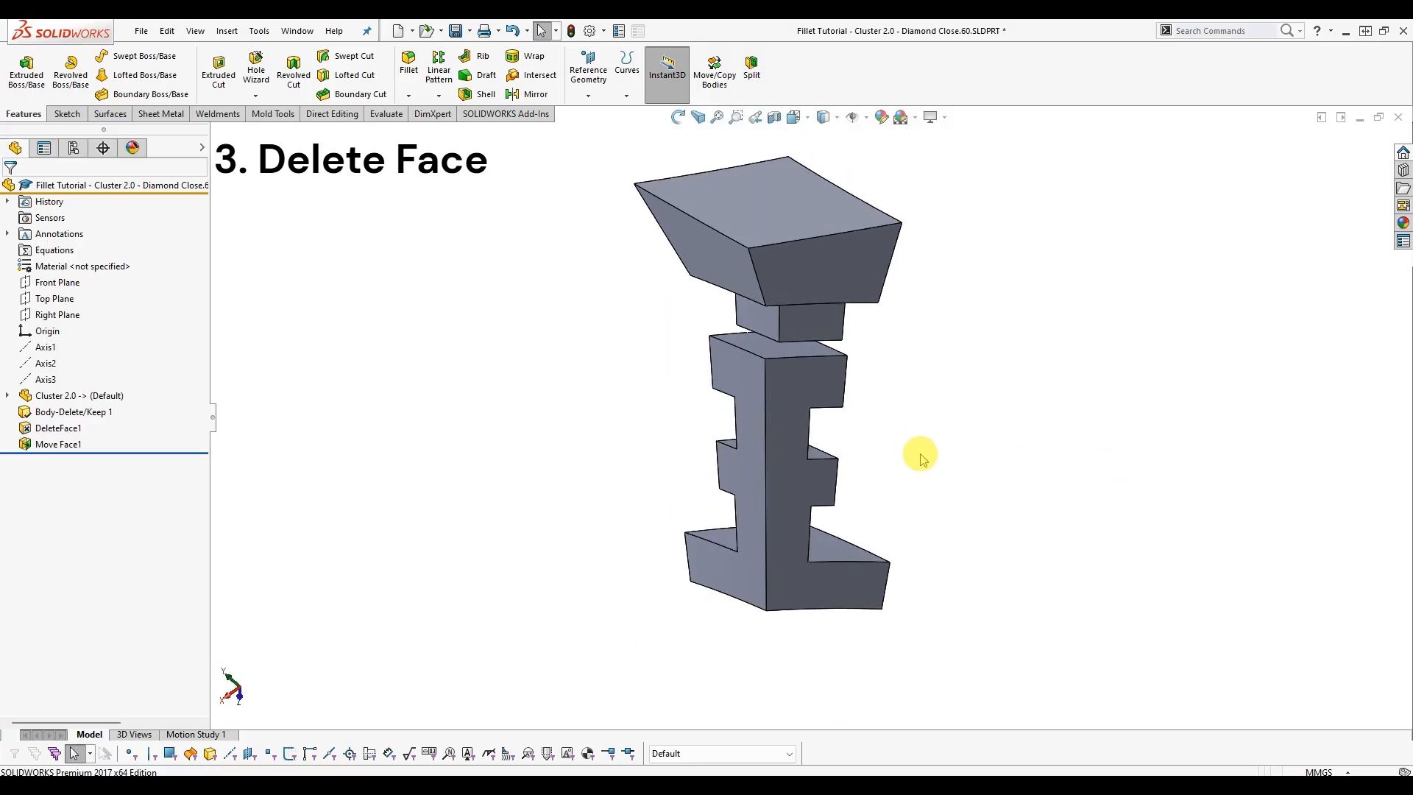
{"action": "left_click", "coordinate": [927, 459]}
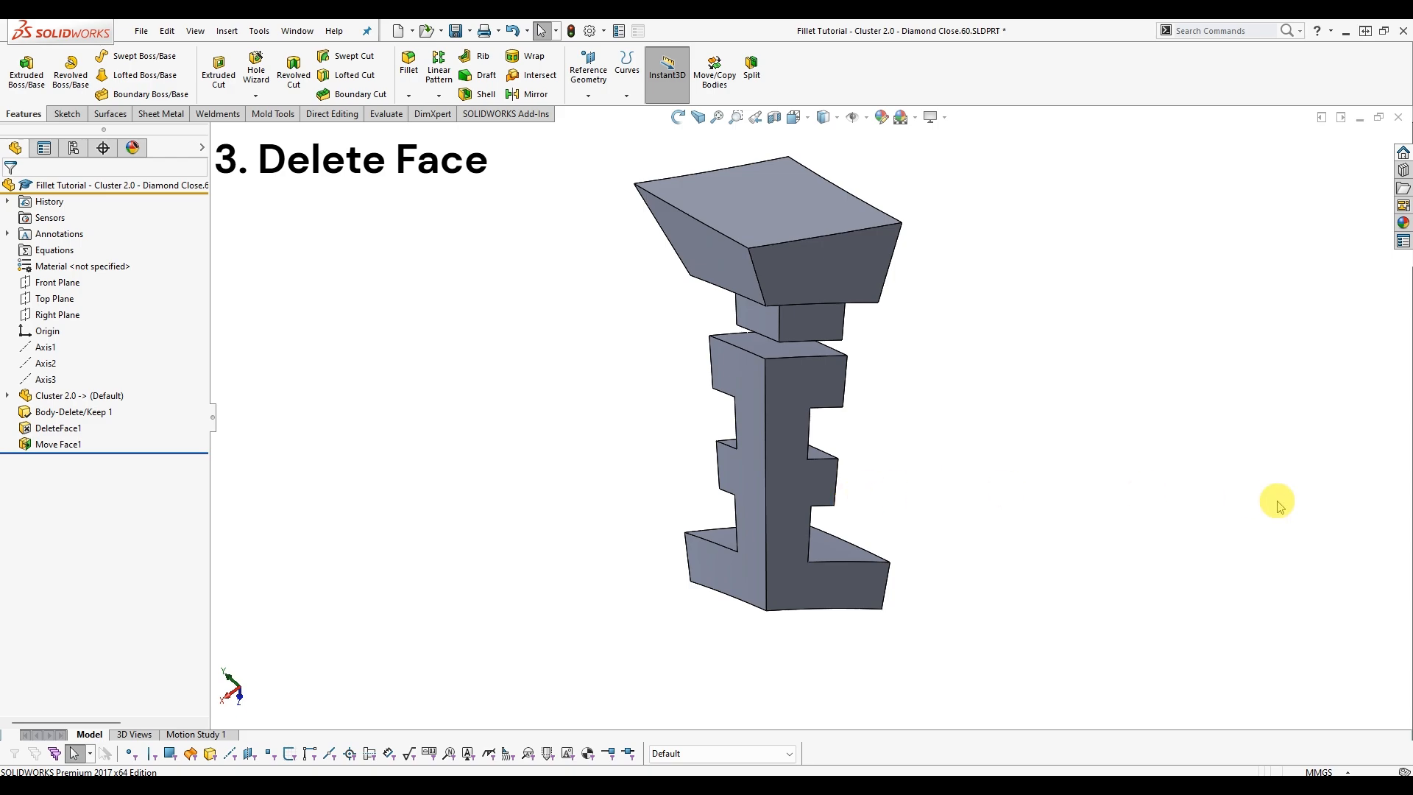
{"action": "scroll", "coordinate": [1008, 440], "scroll_direction": "up", "scroll_amount": 2}
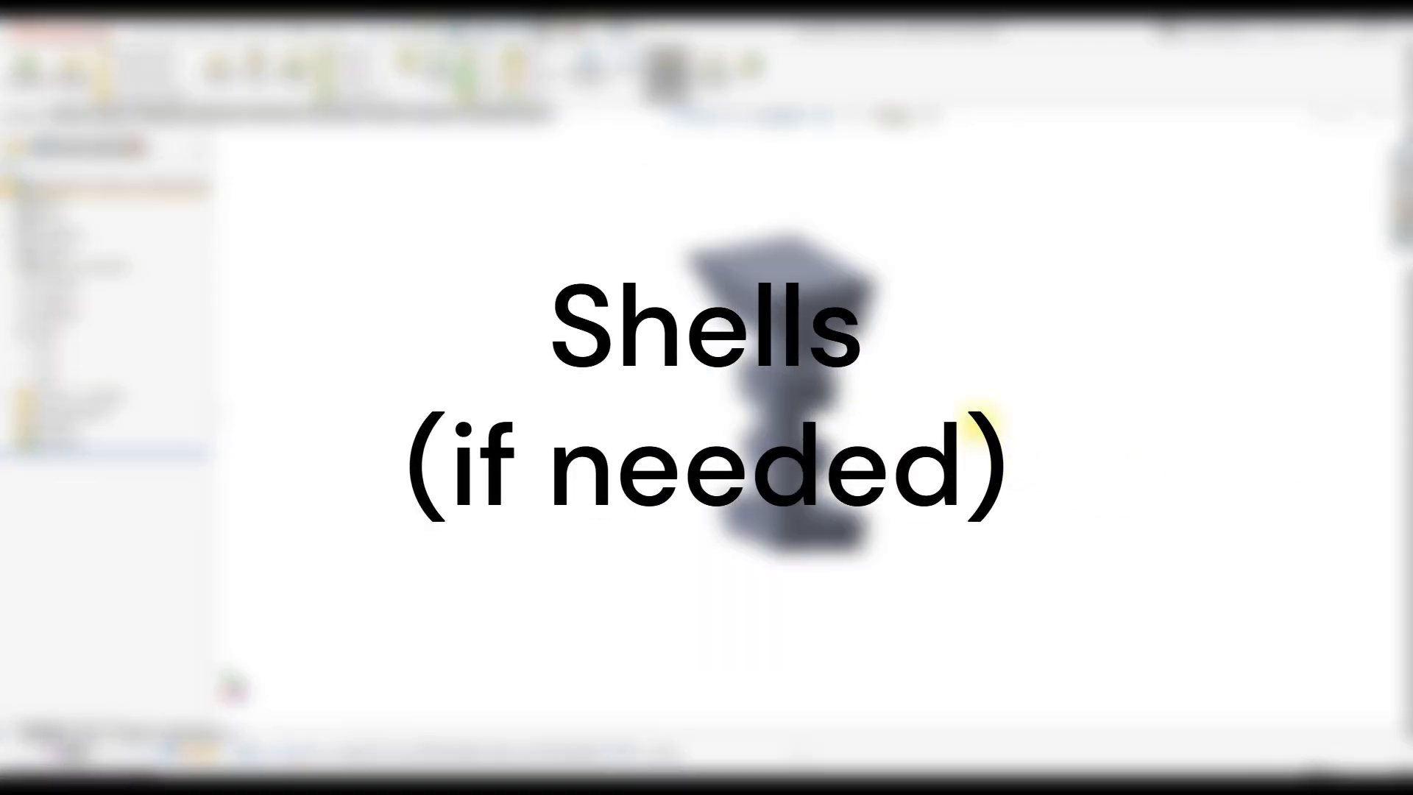
{"action": "scroll", "coordinate": [898, 404], "scroll_direction": "down", "scroll_amount": 3}
{"action": "middle_click_drag", "start_coordinate": [845, 390], "coordinate": [830, 393]}
{"action": "scroll", "coordinate": [830, 394], "scroll_direction": "up", "scroll_amount": 2}
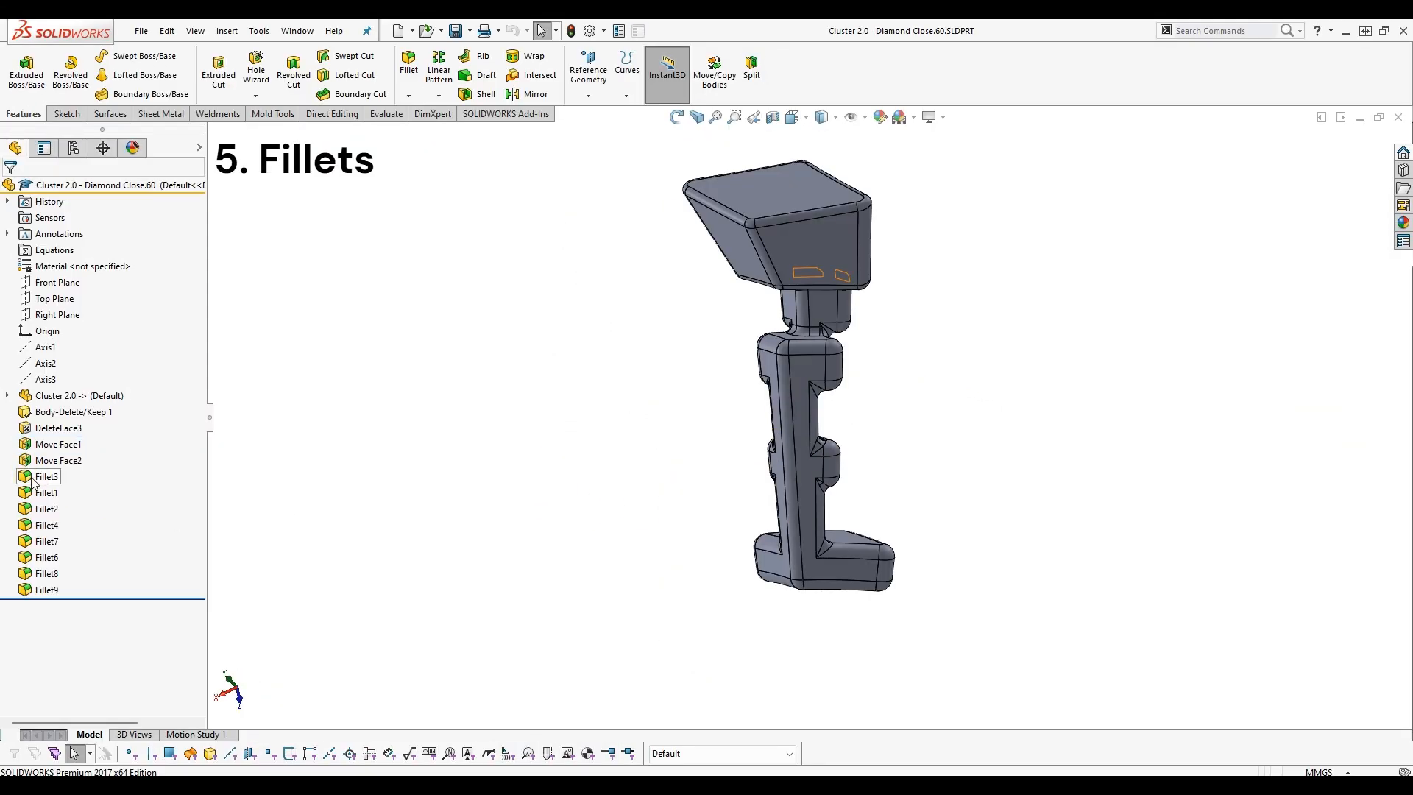
Roll the filleted Diamond Close.60 part back to just after Fillet3 and highlight that prep fillet under the head.
{"action": "middle_click_drag", "start_coordinate": [907, 358], "coordinate": [758, 370]}
{"action": "left_click_drag", "start_coordinate": [145, 598], "coordinate": [148, 484]}
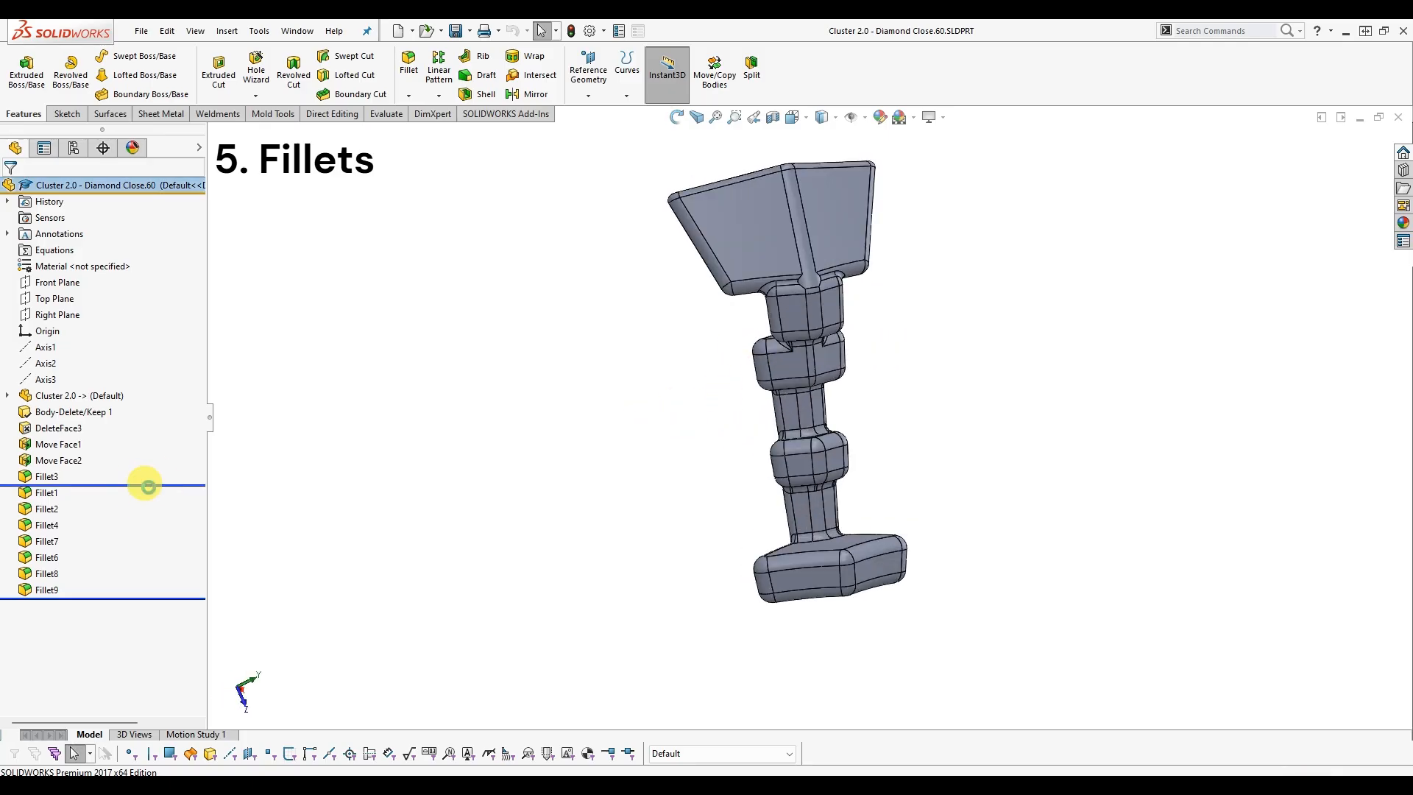
{"action": "scroll", "coordinate": [836, 372], "scroll_direction": "down", "scroll_amount": 5}
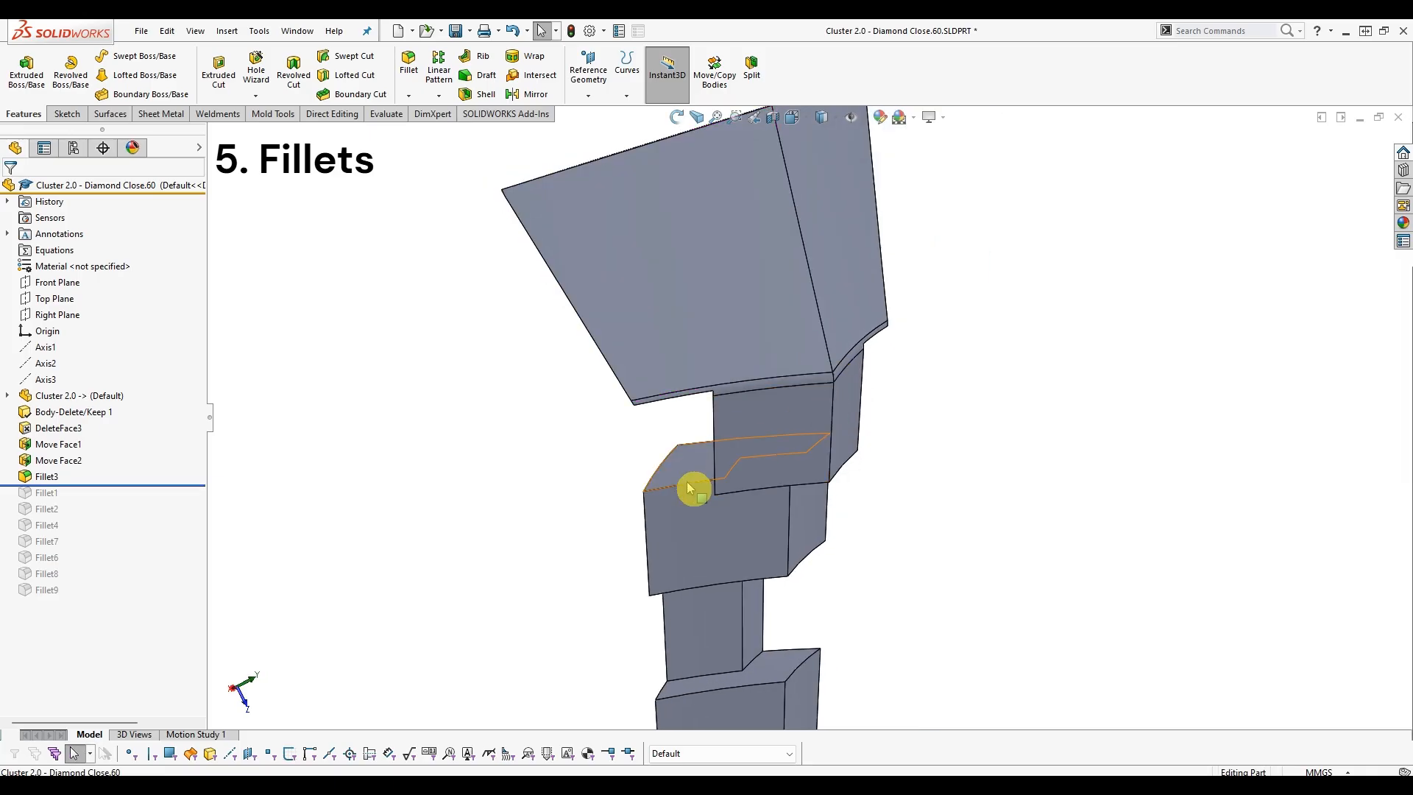
{"action": "left_click", "coordinate": [40, 477]}
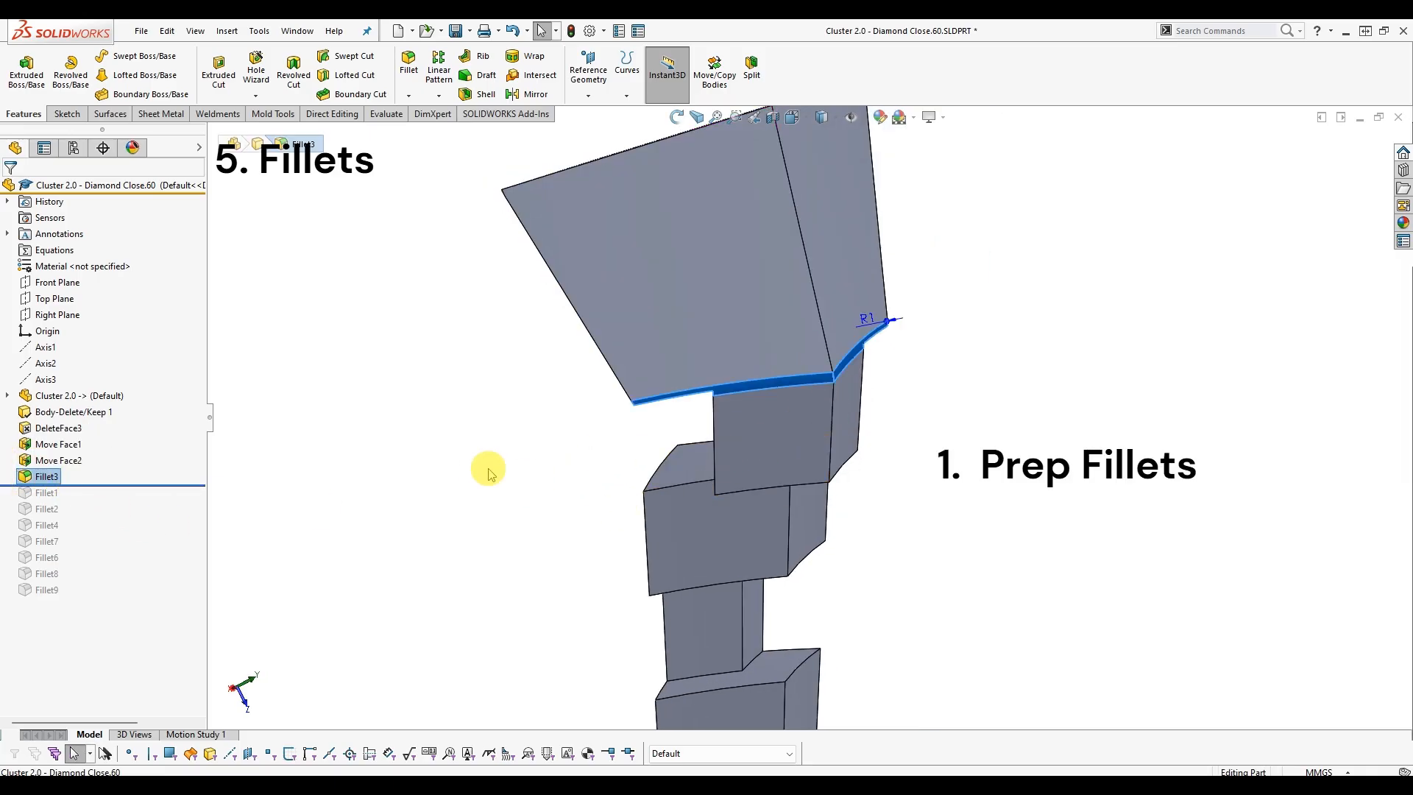
Roll the part forward through Fillet4 and highlight the radial fillets, starting with Fillet1.
{"action": "left_click_drag", "start_coordinate": [139, 485], "coordinate": [95, 536]}
{"action": "left_click", "coordinate": [41, 492]}
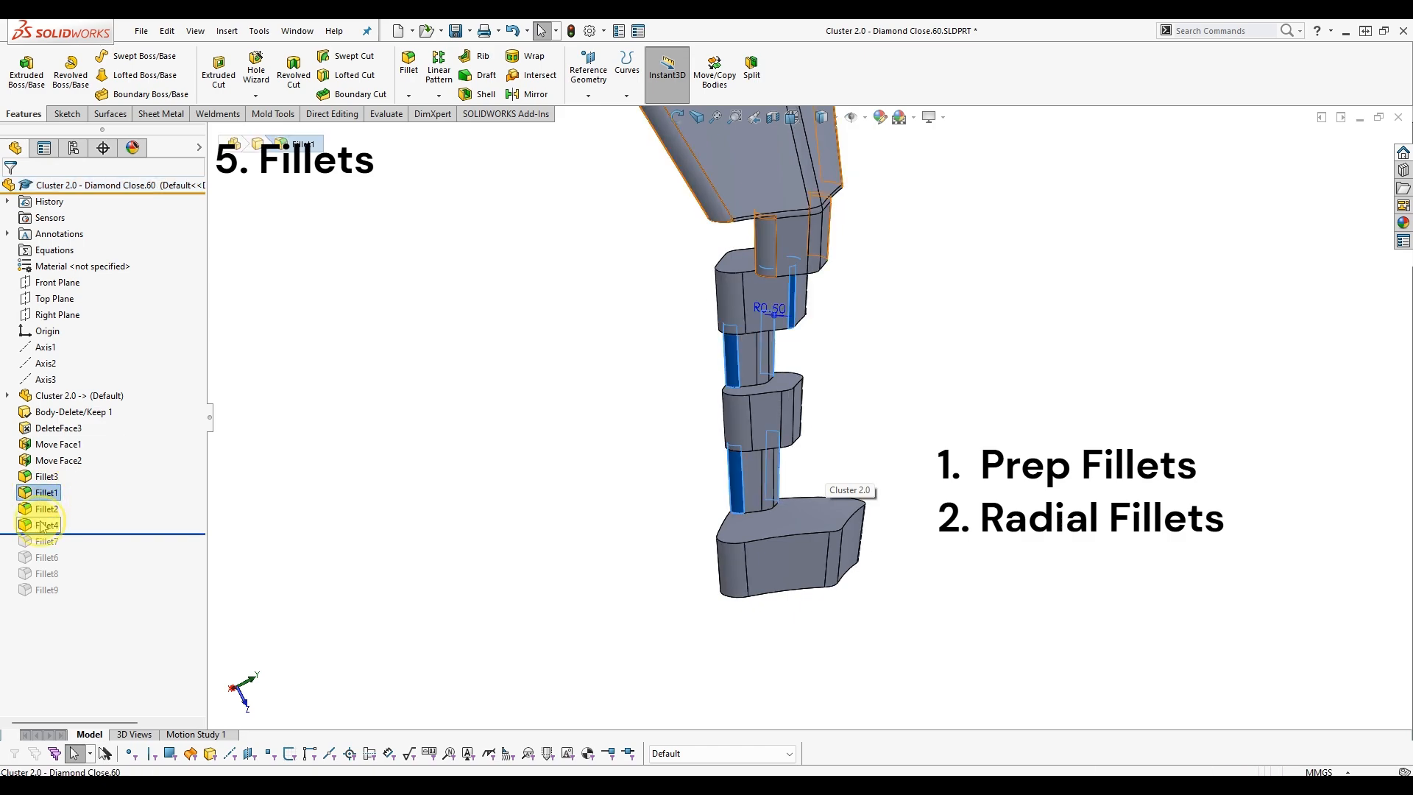
{"action": "left_click", "coordinate": [42, 524]}
Examine the shell fillets Fillet7 and Fillet6, then roll the part forward to include the reinforcement fillet Fillet8.
{"action": "middle_click_drag", "start_coordinate": [545, 473], "coordinate": [911, 302]}
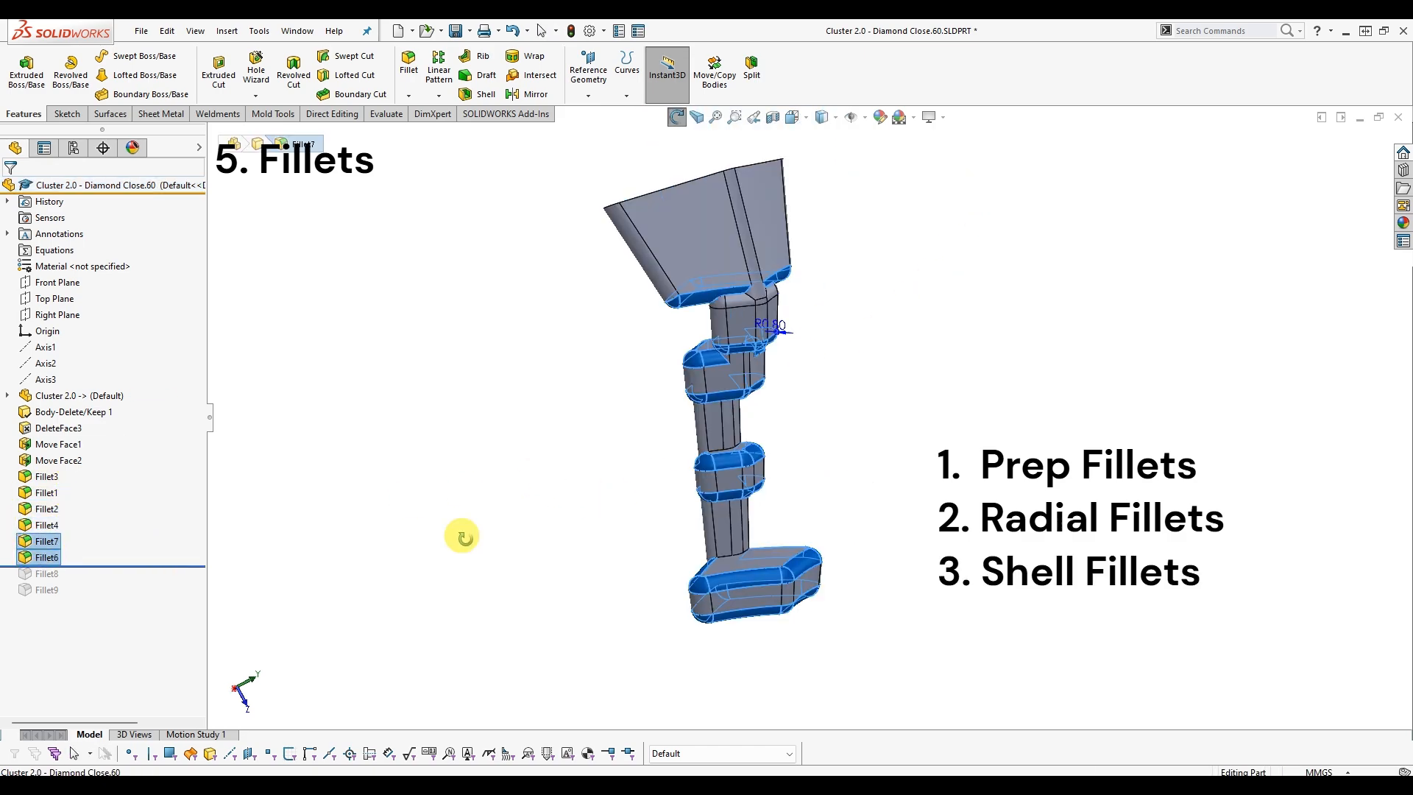
{"action": "middle_click_drag", "start_coordinate": [464, 535], "coordinate": [863, 412]}
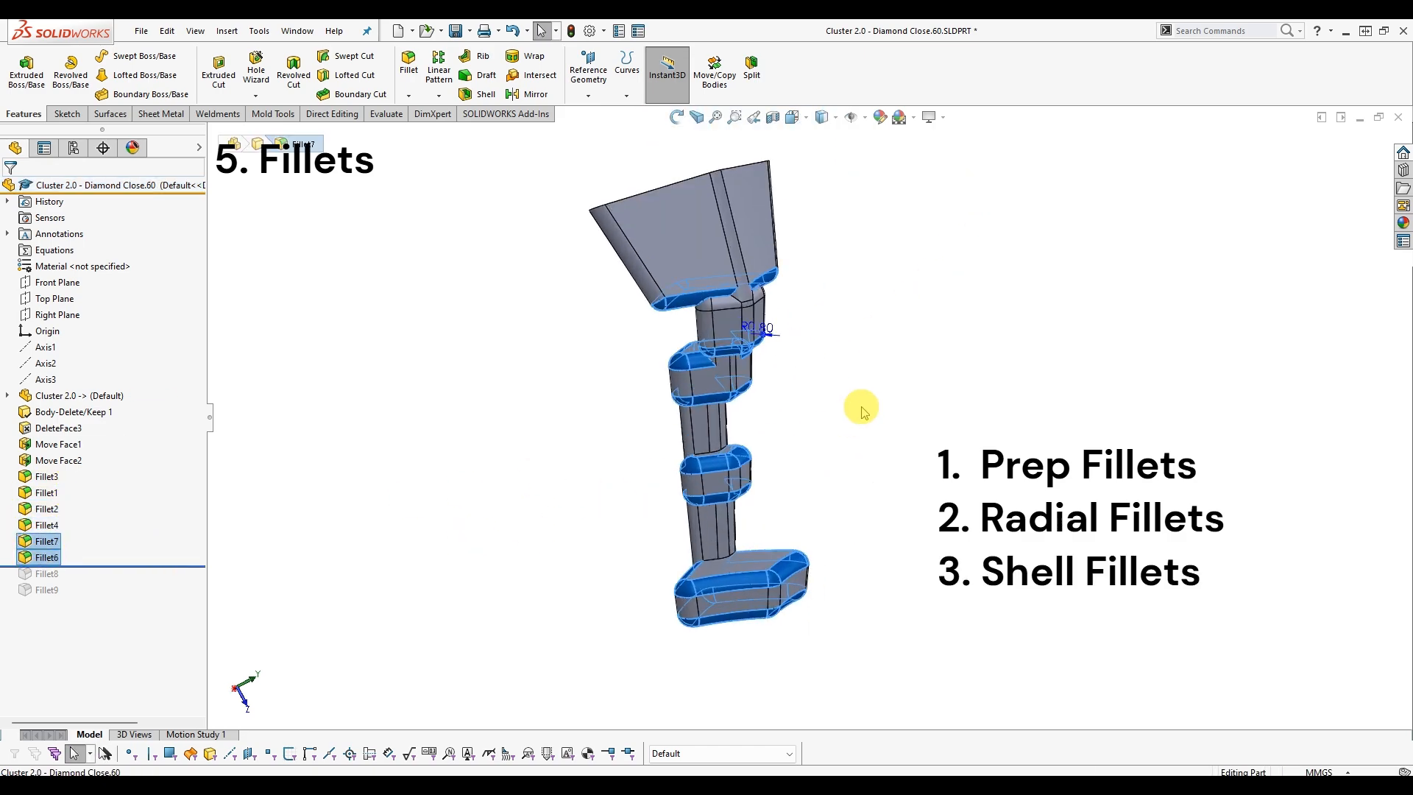
{"action": "left_click", "coordinate": [467, 489]}
{"action": "left_click_drag", "start_coordinate": [114, 566], "coordinate": [113, 582]}
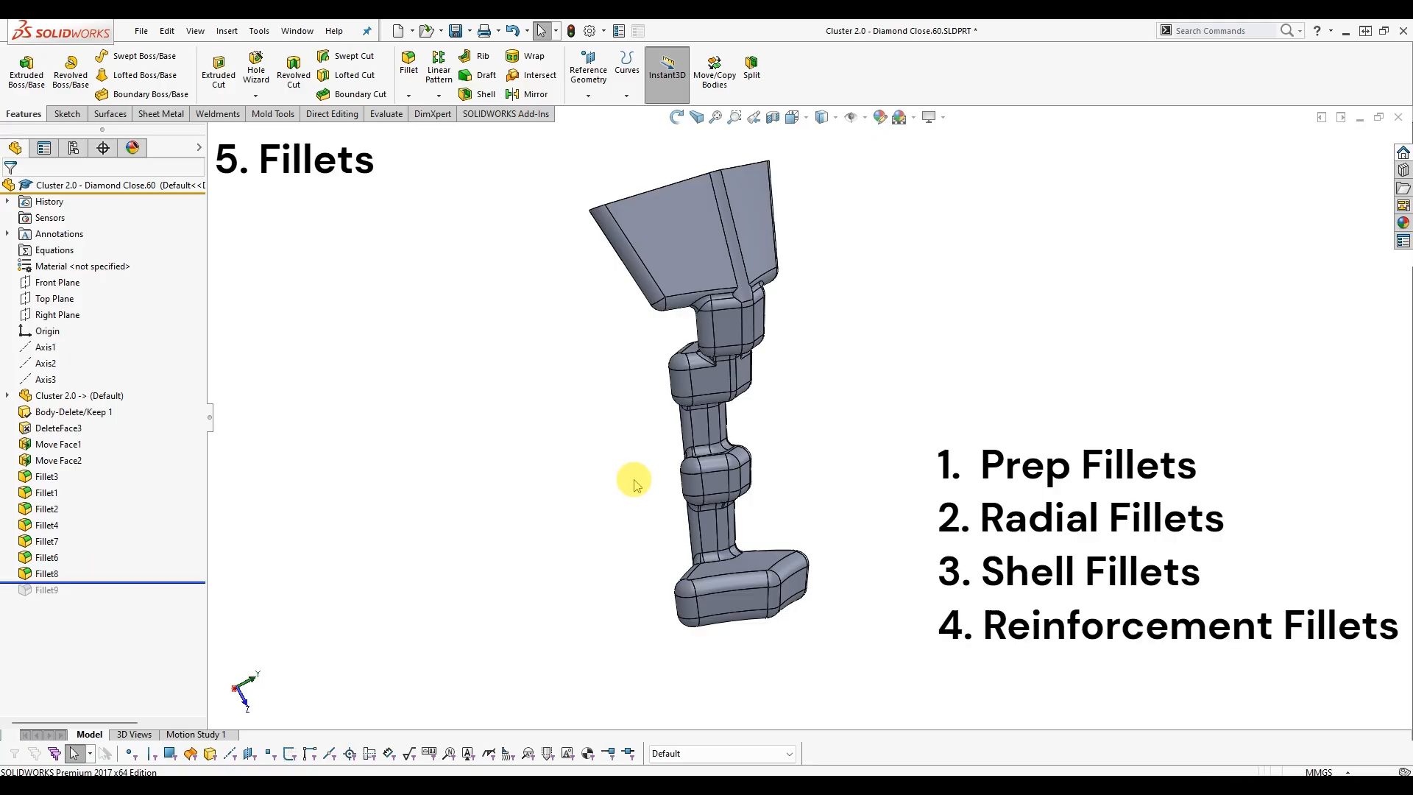
{"action": "middle_click_drag", "start_coordinate": [549, 492], "coordinate": [649, 560]}
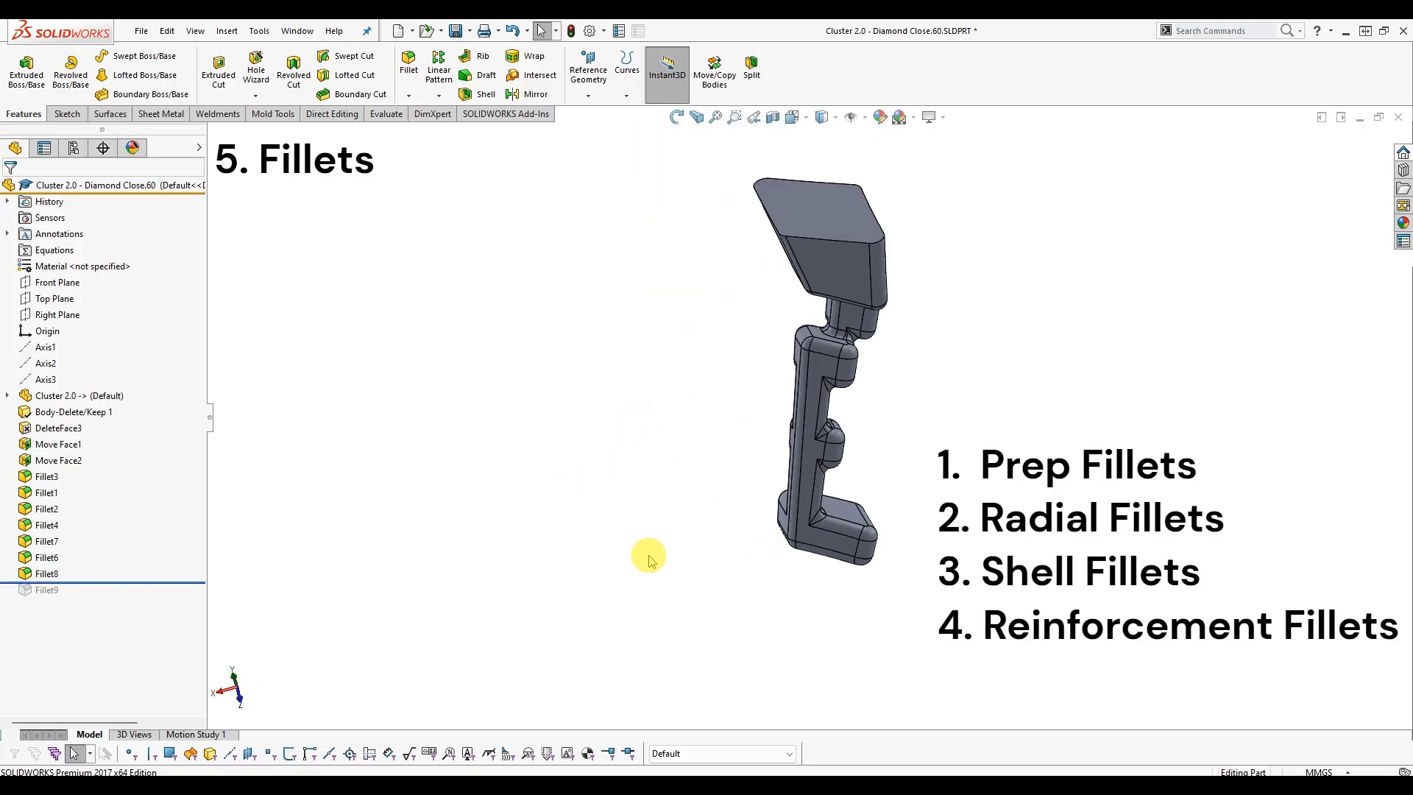
Roll the part forward to the end of its history and highlight Fillet9, the face fillet around the head's top.
{"action": "left_click_drag", "start_coordinate": [88, 583], "coordinate": [88, 598]}
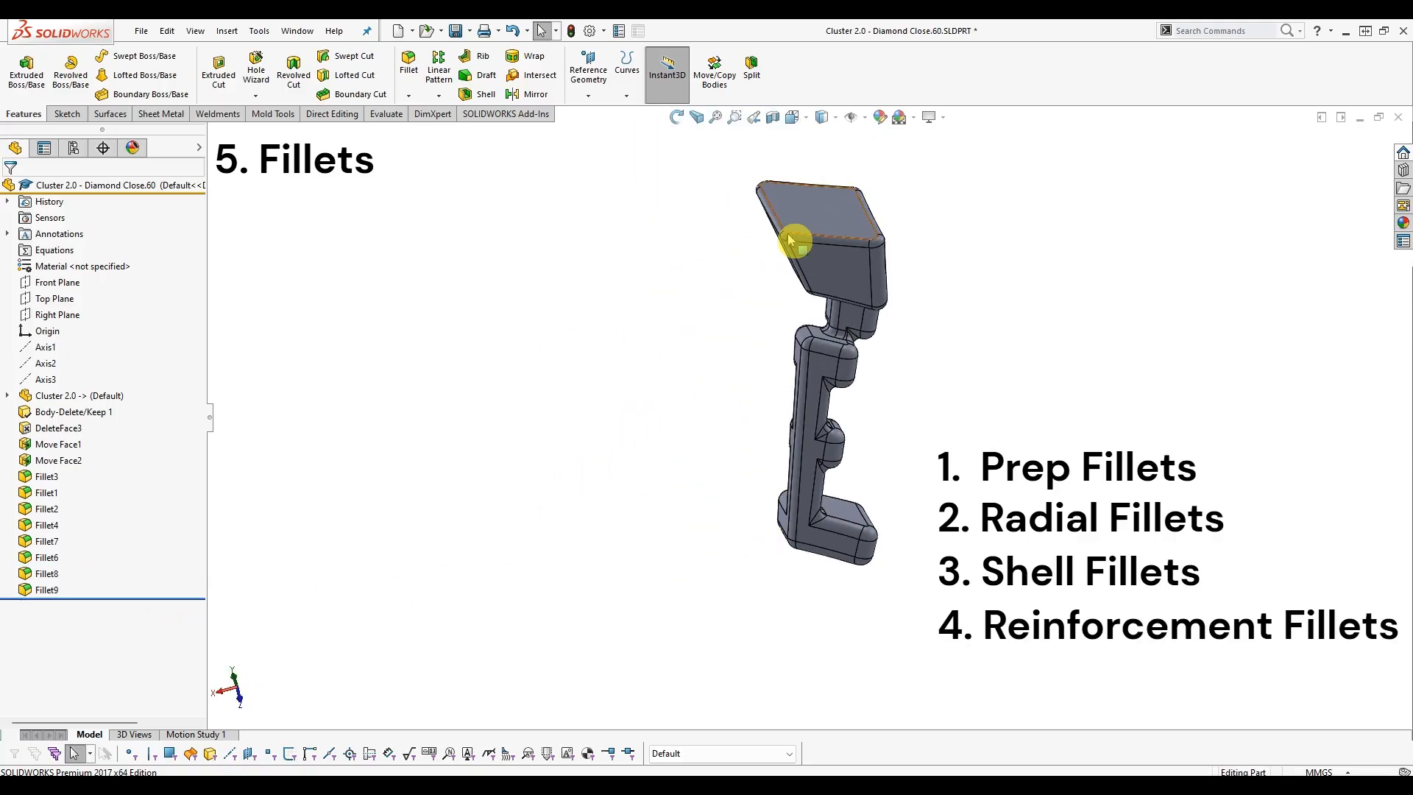
{"action": "left_click", "coordinate": [44, 590]}
{"action": "scroll", "coordinate": [993, 221], "scroll_direction": "down", "scroll_amount": 2}
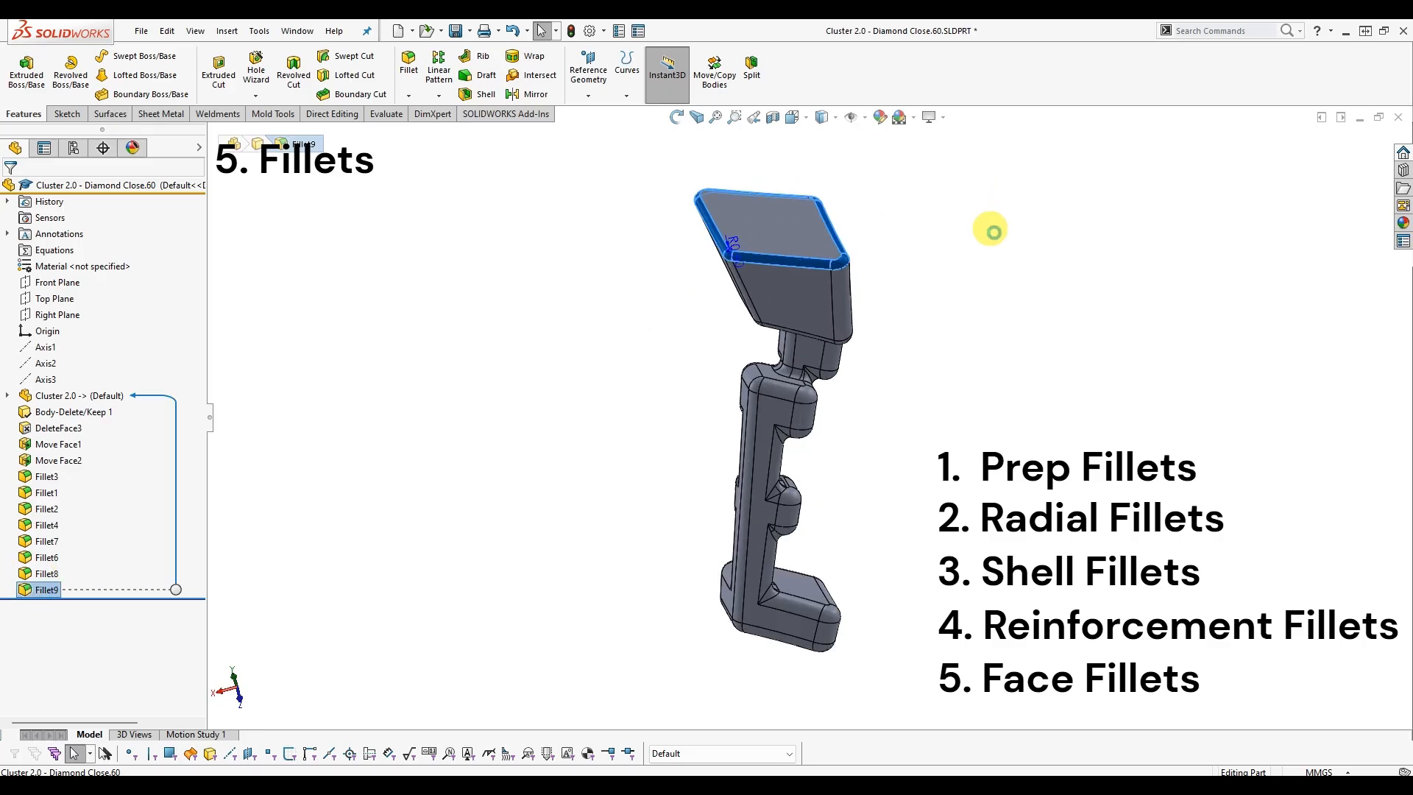
{"action": "left_click", "coordinate": [1108, 338]}
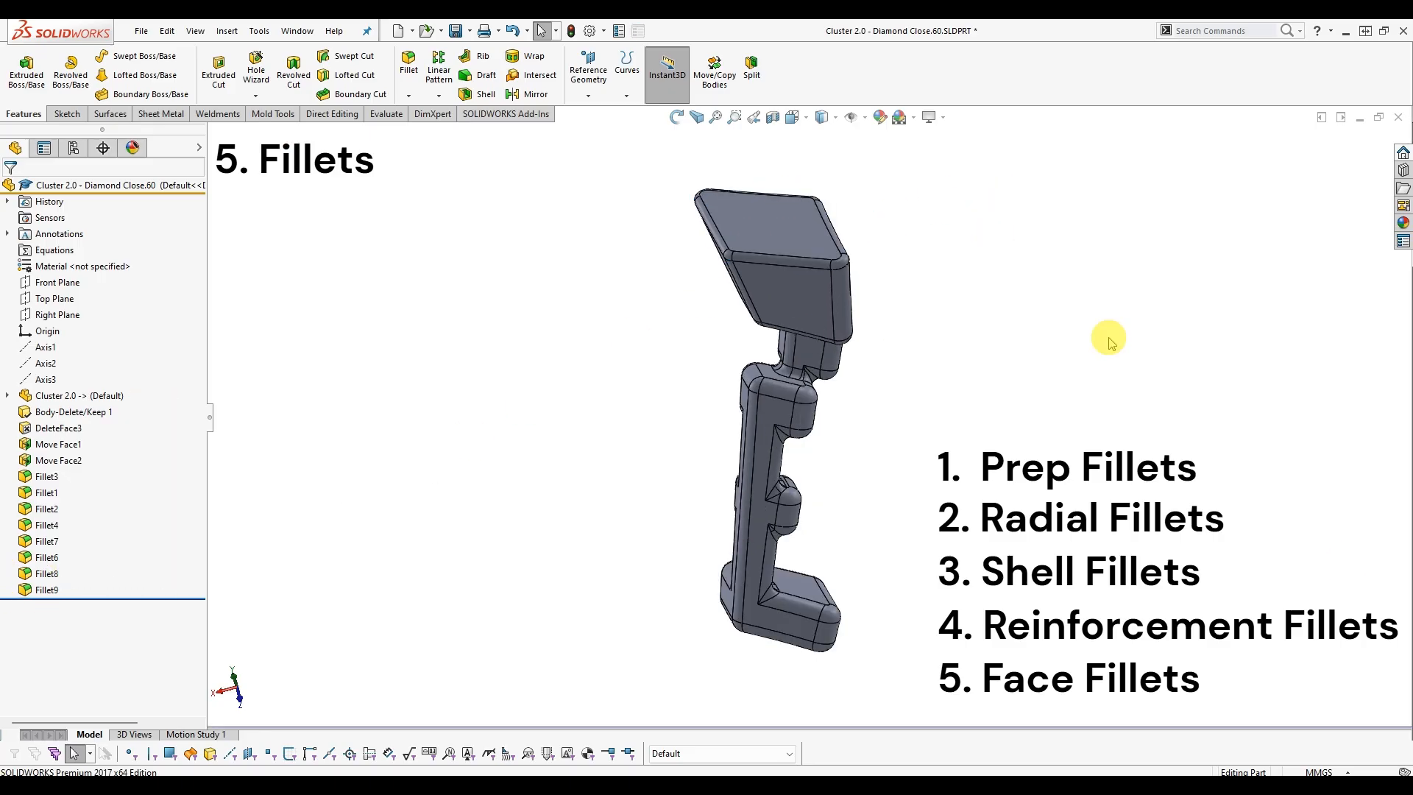
{"action": "left_click", "coordinate": [1312, 520]}
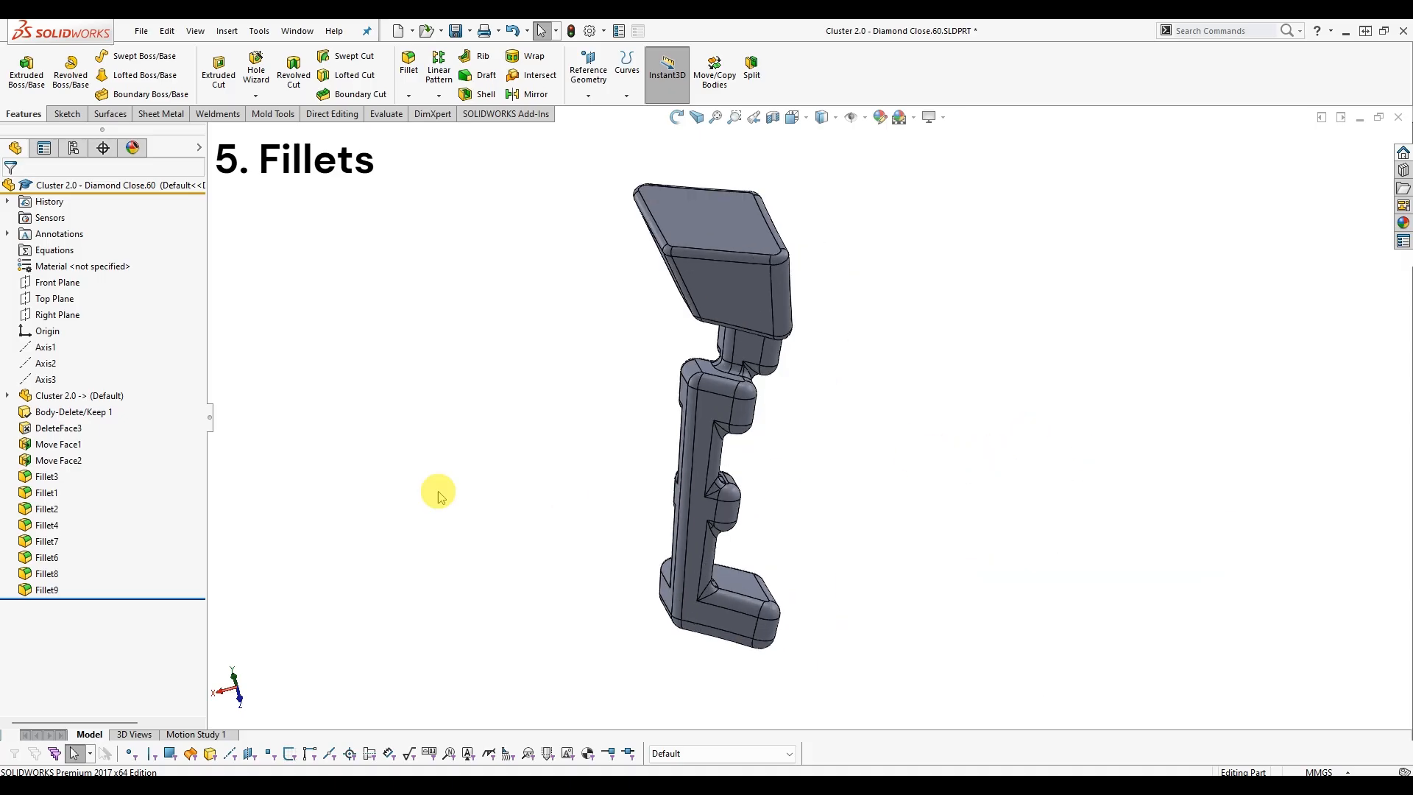
Highlight Fillet6 to examine which block and foot edges the shell fillet covers.
{"action": "left_click", "coordinate": [46, 557]}
{"action": "middle_click_drag", "start_coordinate": [515, 493], "coordinate": [571, 437]}
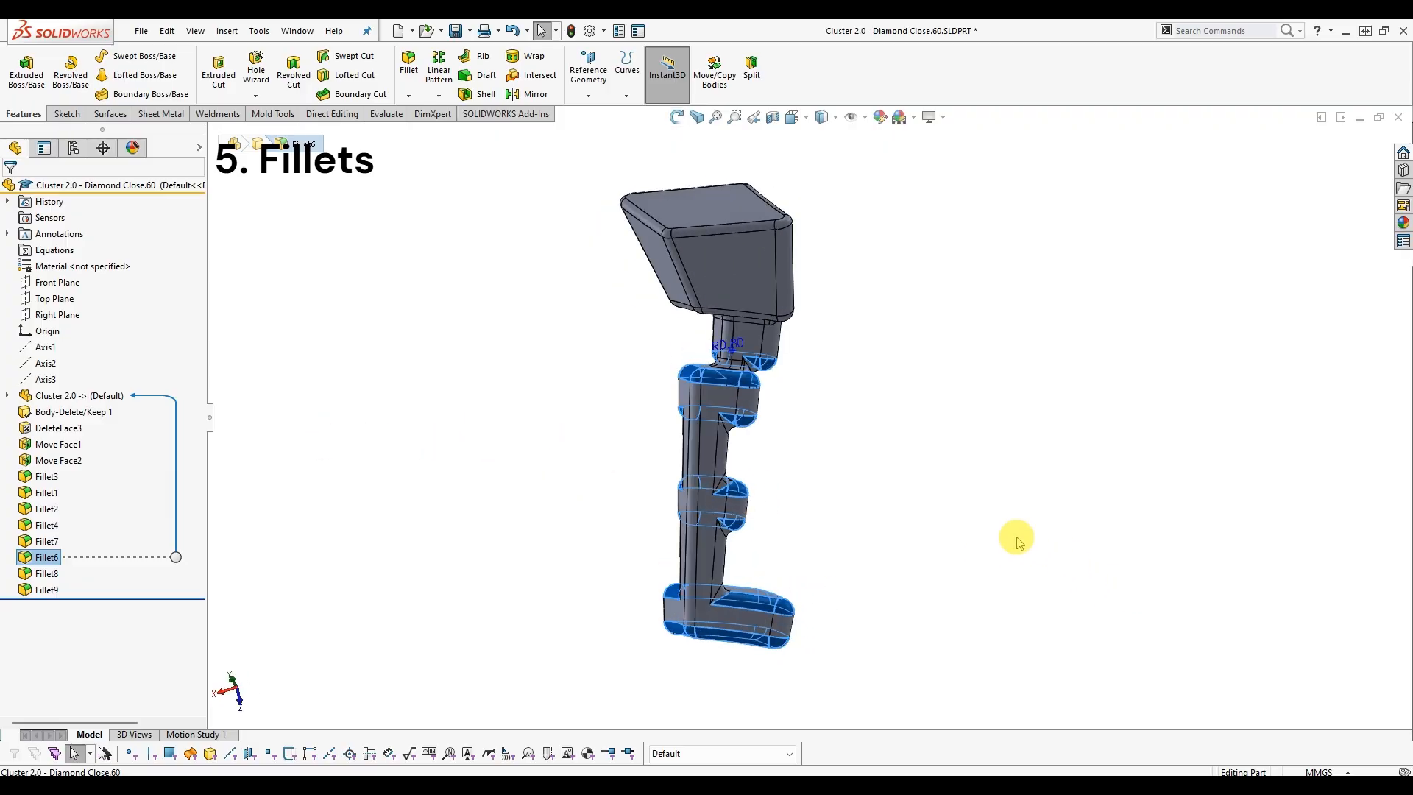
Examine the highlighted Fillet6 shell fillet around the blocks and foot from several sides, and clear the highlight.
{"action": "mouse_move", "coordinate": [1015, 537]}
{"action": "middle_mouse_down"}
{"action": "mouse_move", "coordinate": [1020, 513]}
{"action": "mouse_move", "coordinate": [1024, 528]}
{"action": "middle_mouse_up"}
{"action": "scroll", "coordinate": [1024, 529], "scroll_direction": "up", "scroll_amount": 3}
{"action": "scroll", "coordinate": [936, 550], "scroll_direction": "down", "scroll_amount": 3}
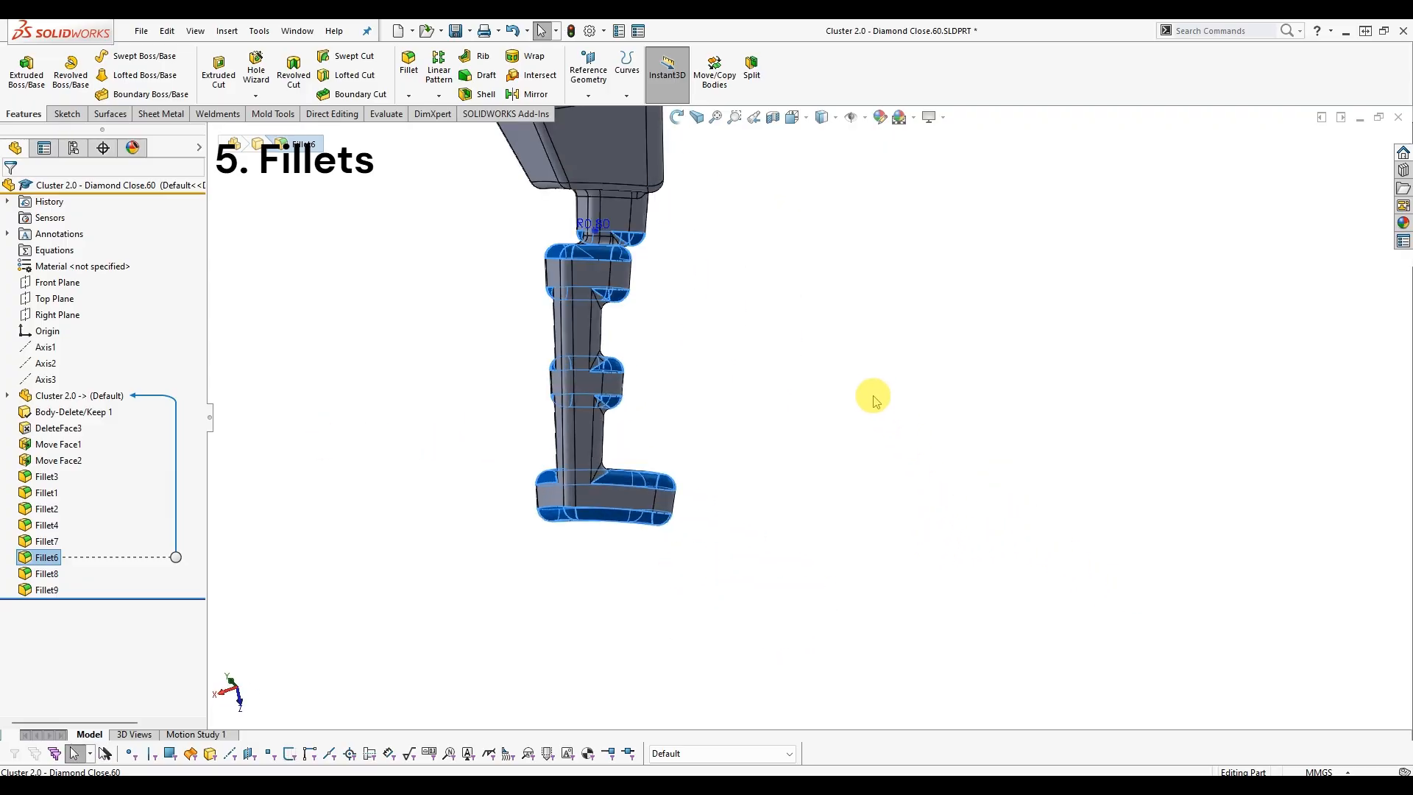
{"action": "middle_click_drag", "start_coordinate": [581, 290], "coordinate": [518, 359]}
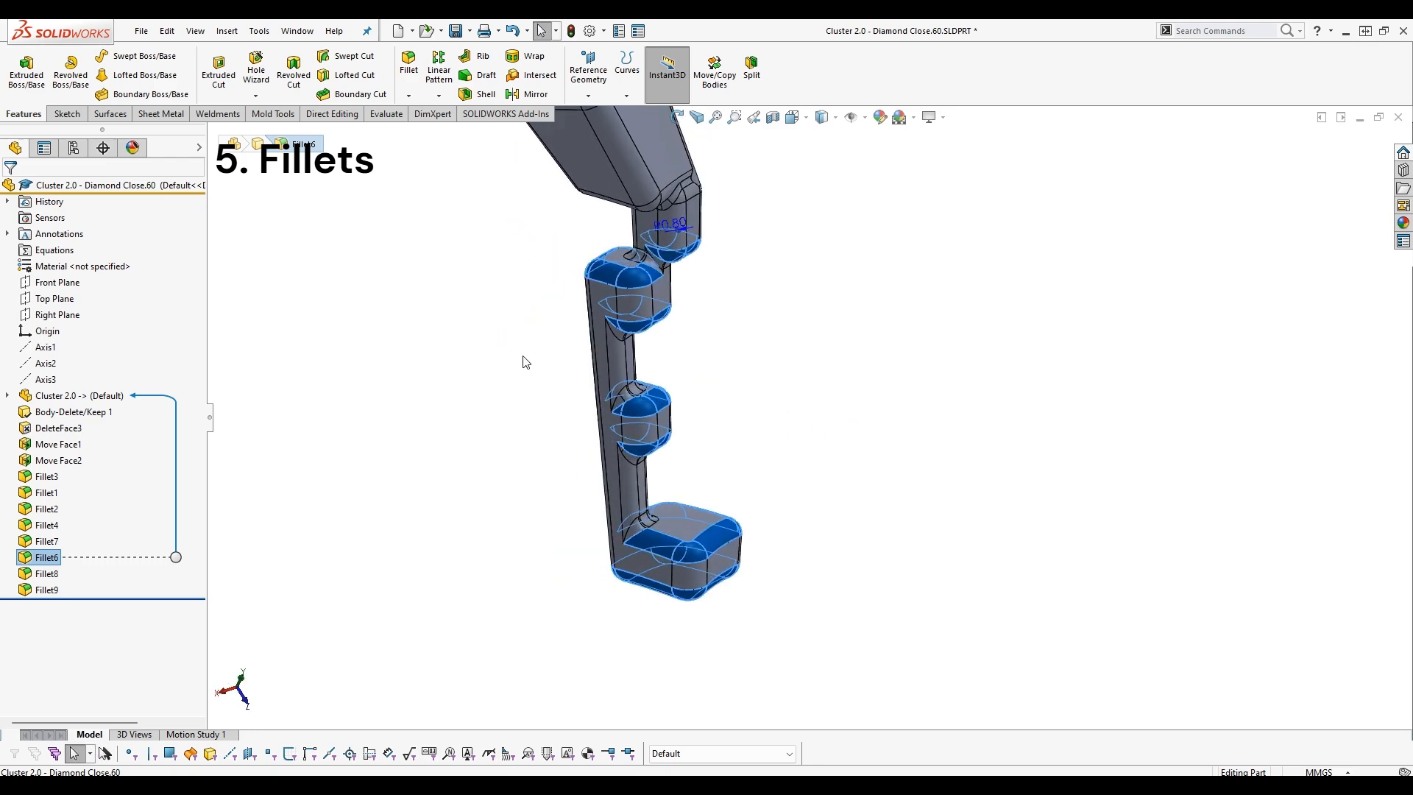
{"action": "left_click", "coordinate": [832, 435]}
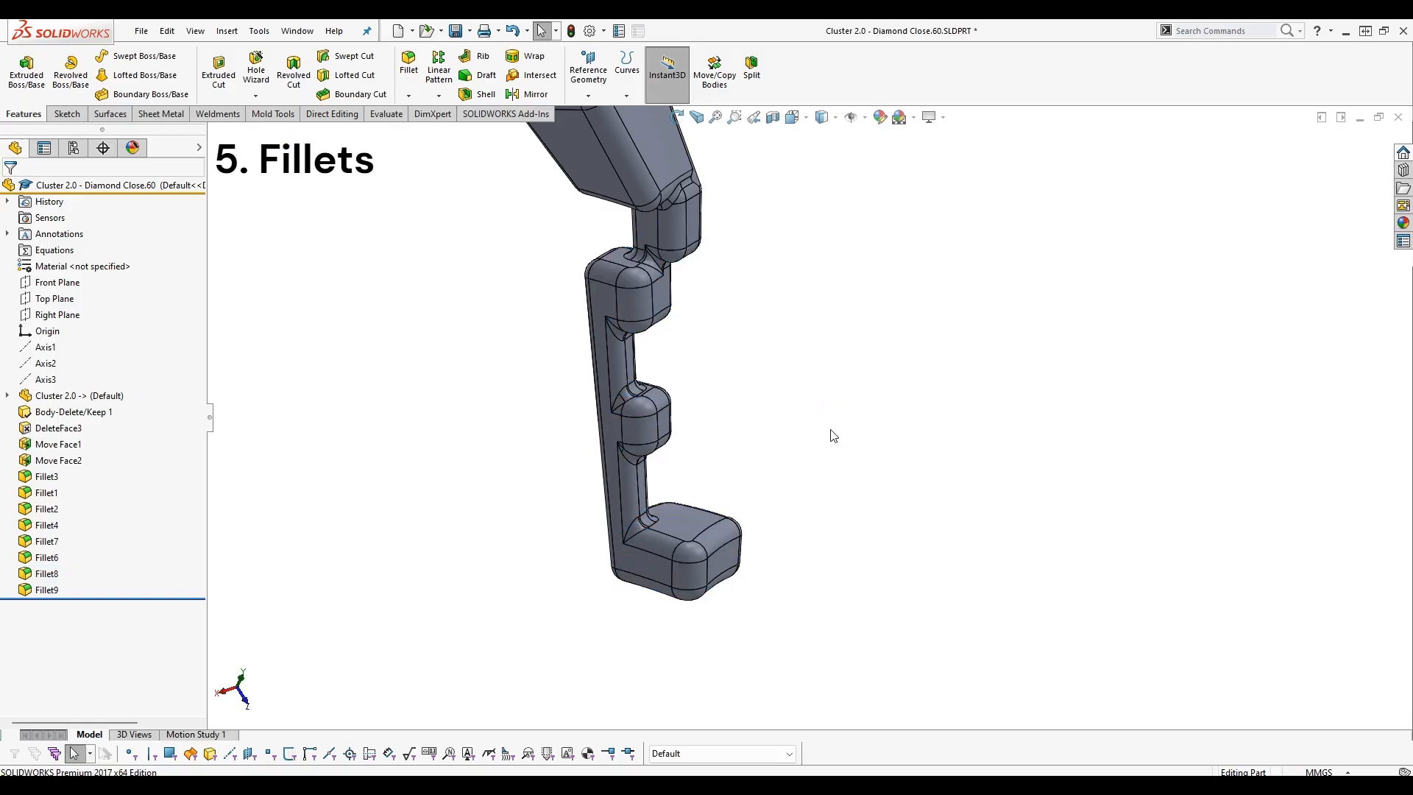
Switch to the open Fillet Tutorial - Cluster 2.0 - Diamond Close.60 part.
{"action": "key", "text": "ctrl+Tab"}
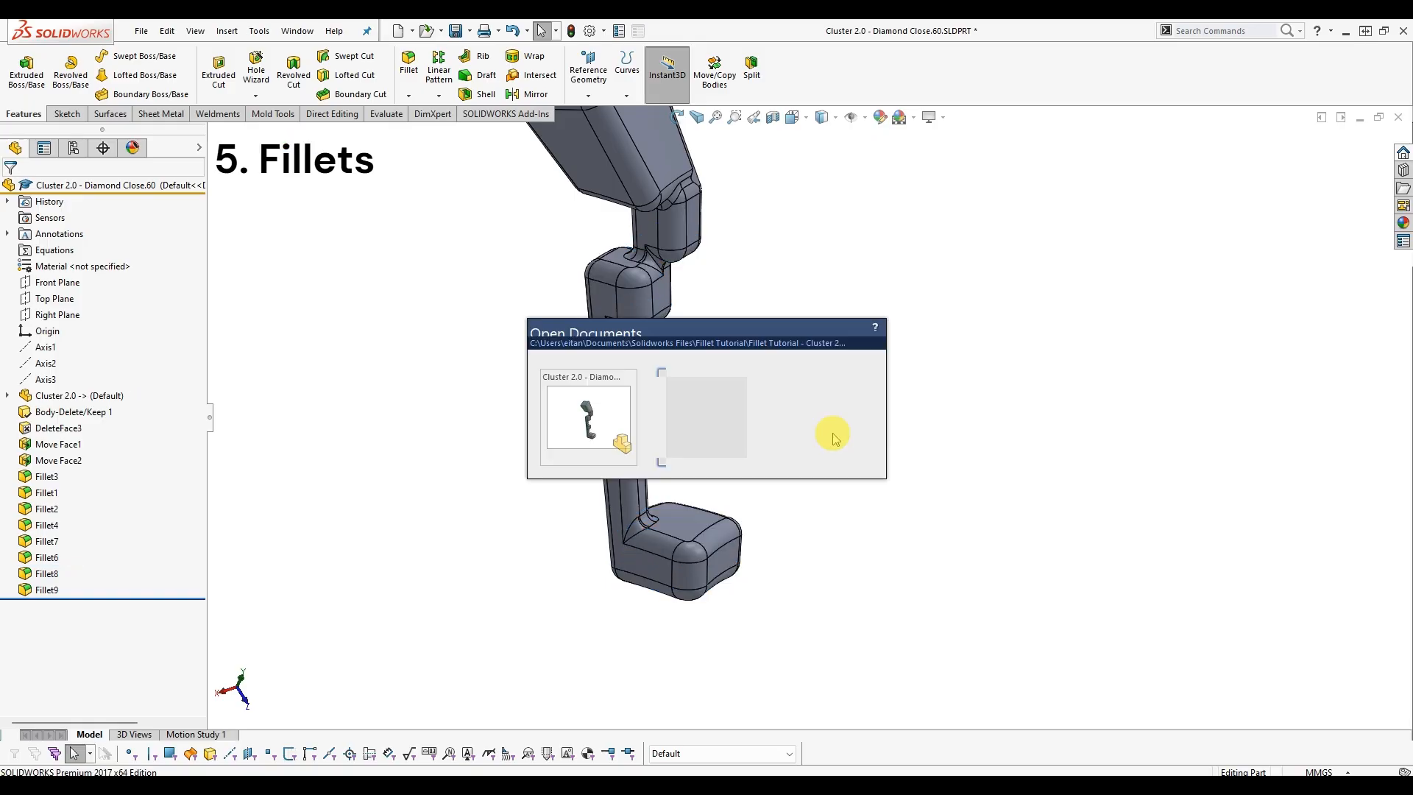
{"action": "left_click", "coordinate": [739, 430]}
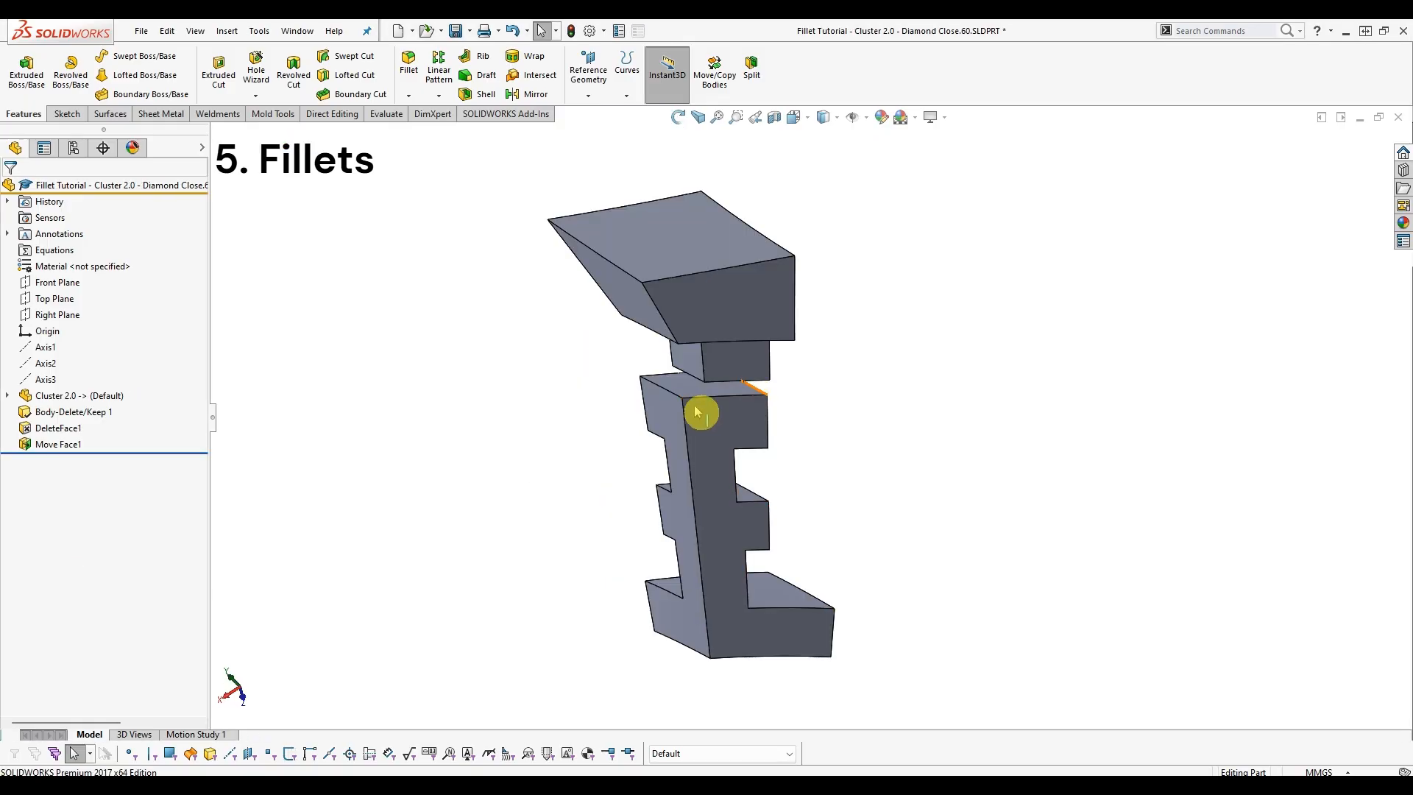
{"action": "left_click", "coordinate": [464, 317]}
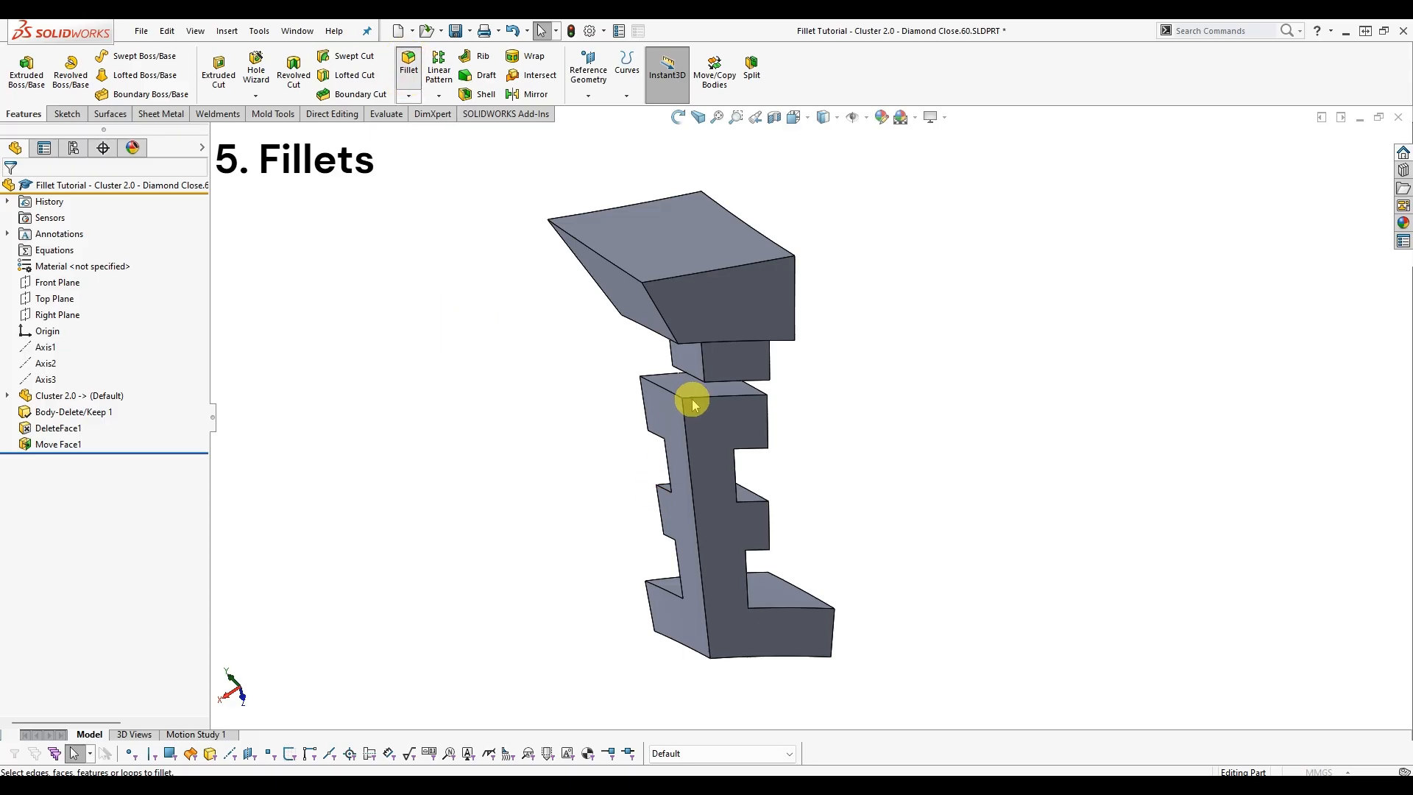
Try a 1 mm symmetric fillet on the top edges of the upper block below the neck.
{"action": "scroll", "coordinate": [744, 400], "scroll_direction": "down", "scroll_amount": 5}
{"action": "left_click", "coordinate": [743, 399]}
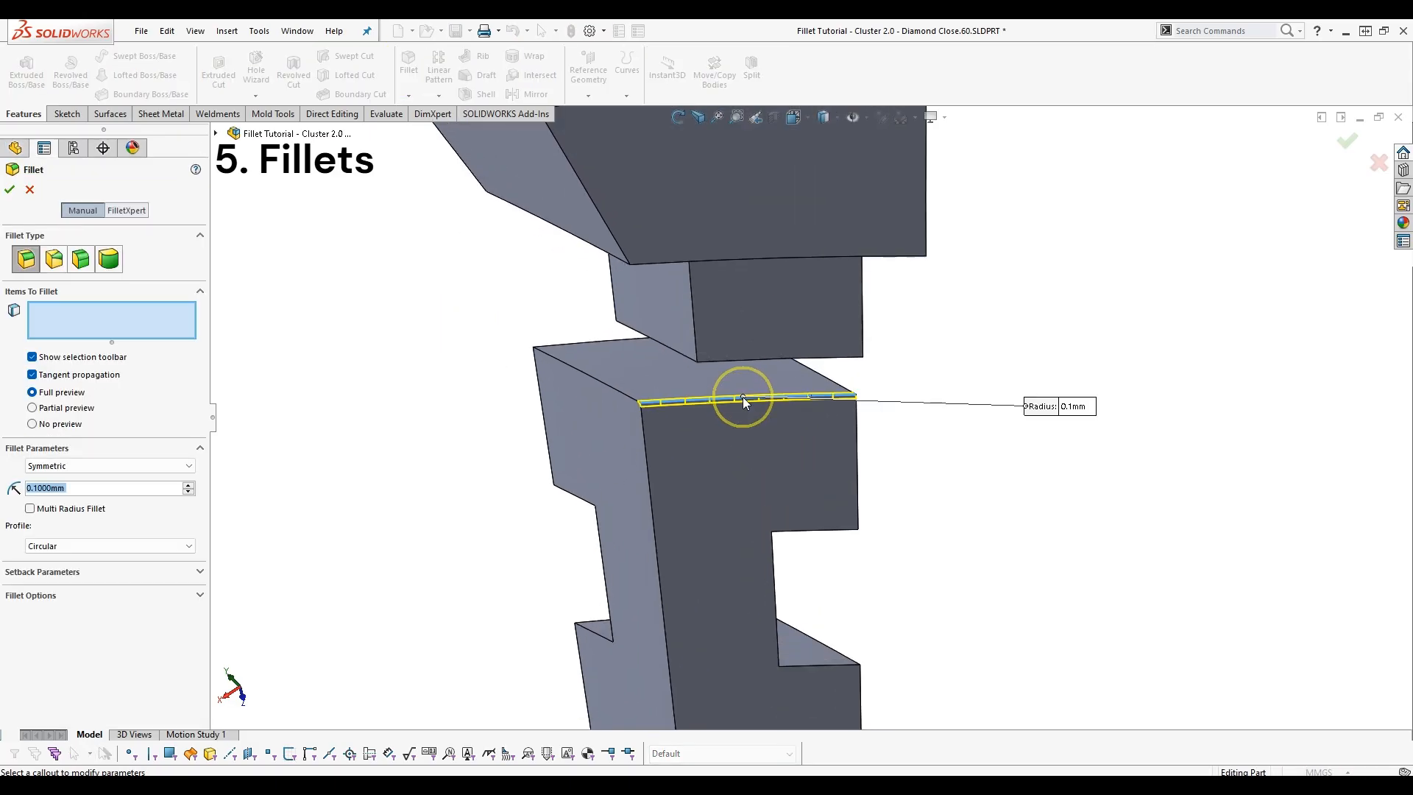
{"action": "left_click", "coordinate": [609, 397]}
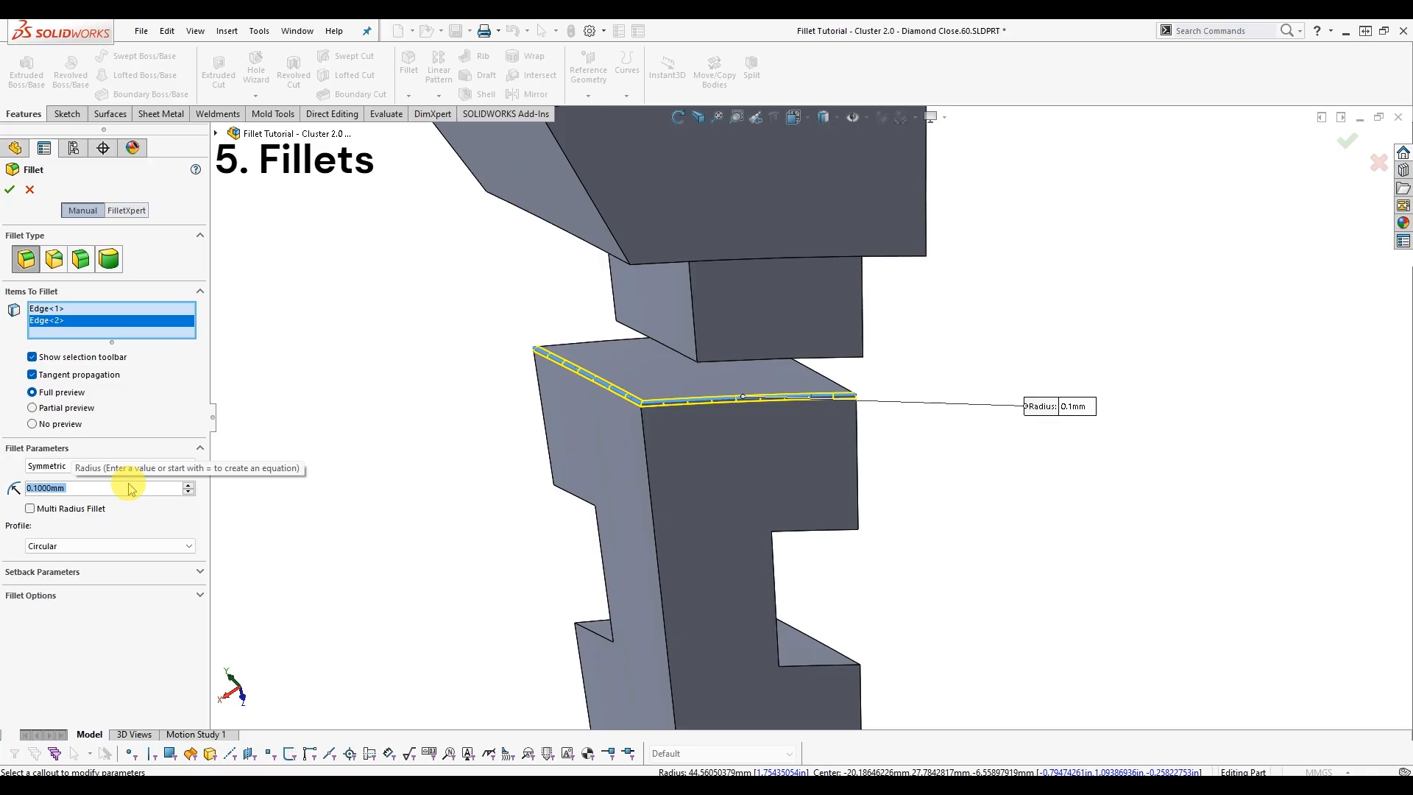
{"action": "type", "text": "1"}
{"action": "key", "text": "Return"}
{"action": "middle_click_drag", "start_coordinate": [783, 382], "coordinate": [674, 424]}
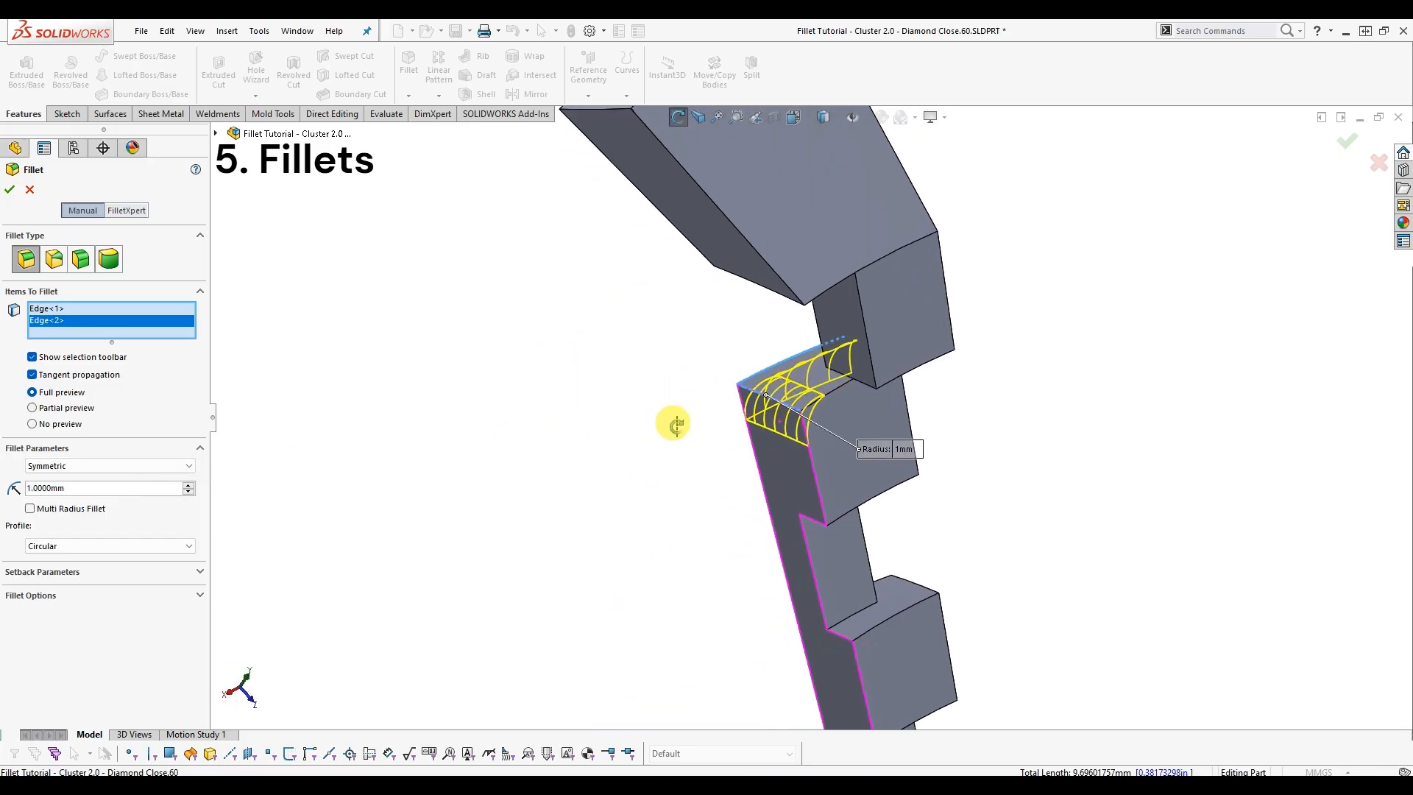
{"action": "left_click", "coordinate": [847, 392]}
{"action": "mouse_move", "coordinate": [846, 392]}
{"action": "middle_mouse_down"}
{"action": "mouse_move", "coordinate": [846, 357]}
{"action": "mouse_move", "coordinate": [887, 381]}
{"action": "mouse_move", "coordinate": [848, 404]}
{"action": "middle_mouse_up"}
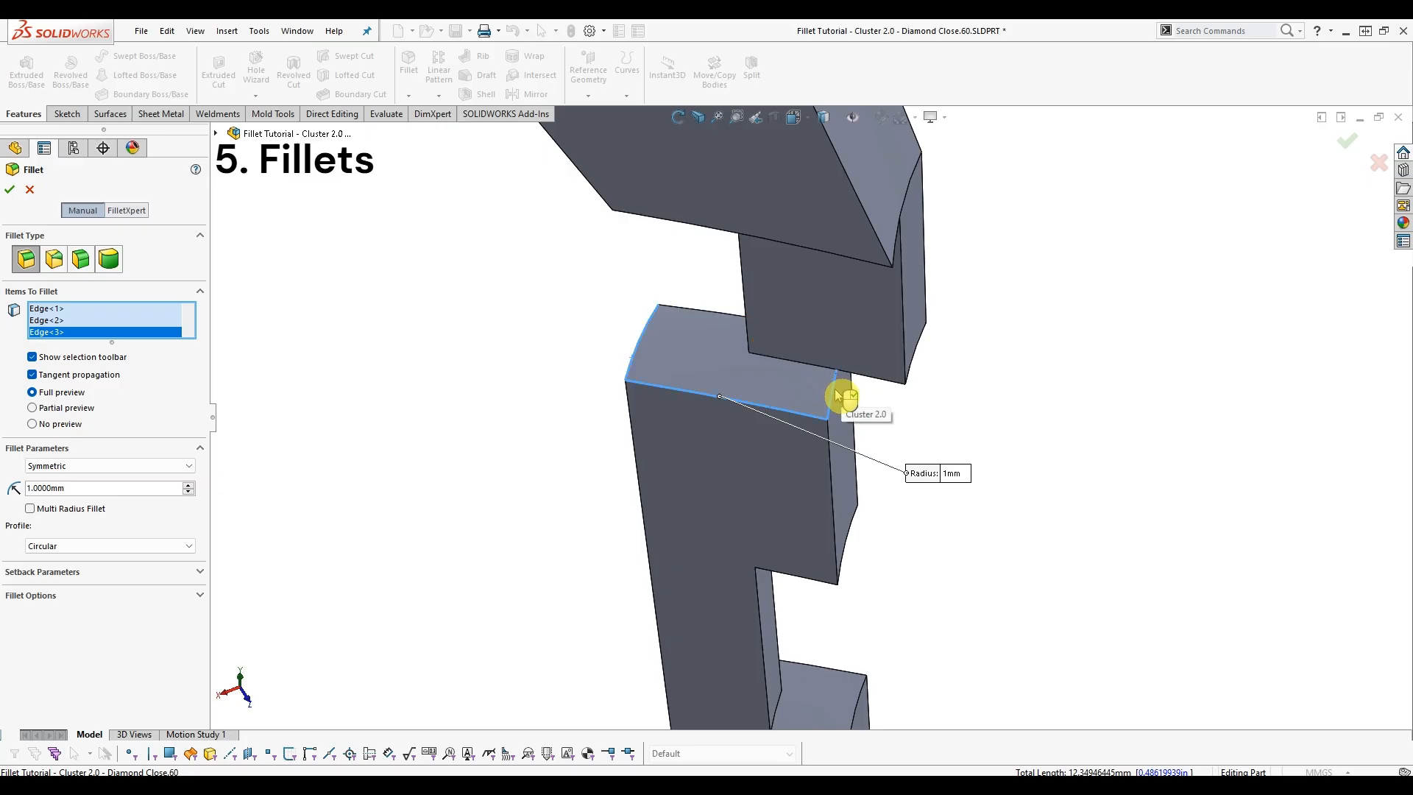
{"action": "left_click", "coordinate": [839, 396]}
{"action": "middle_click_drag", "start_coordinate": [892, 398], "coordinate": [880, 594]}
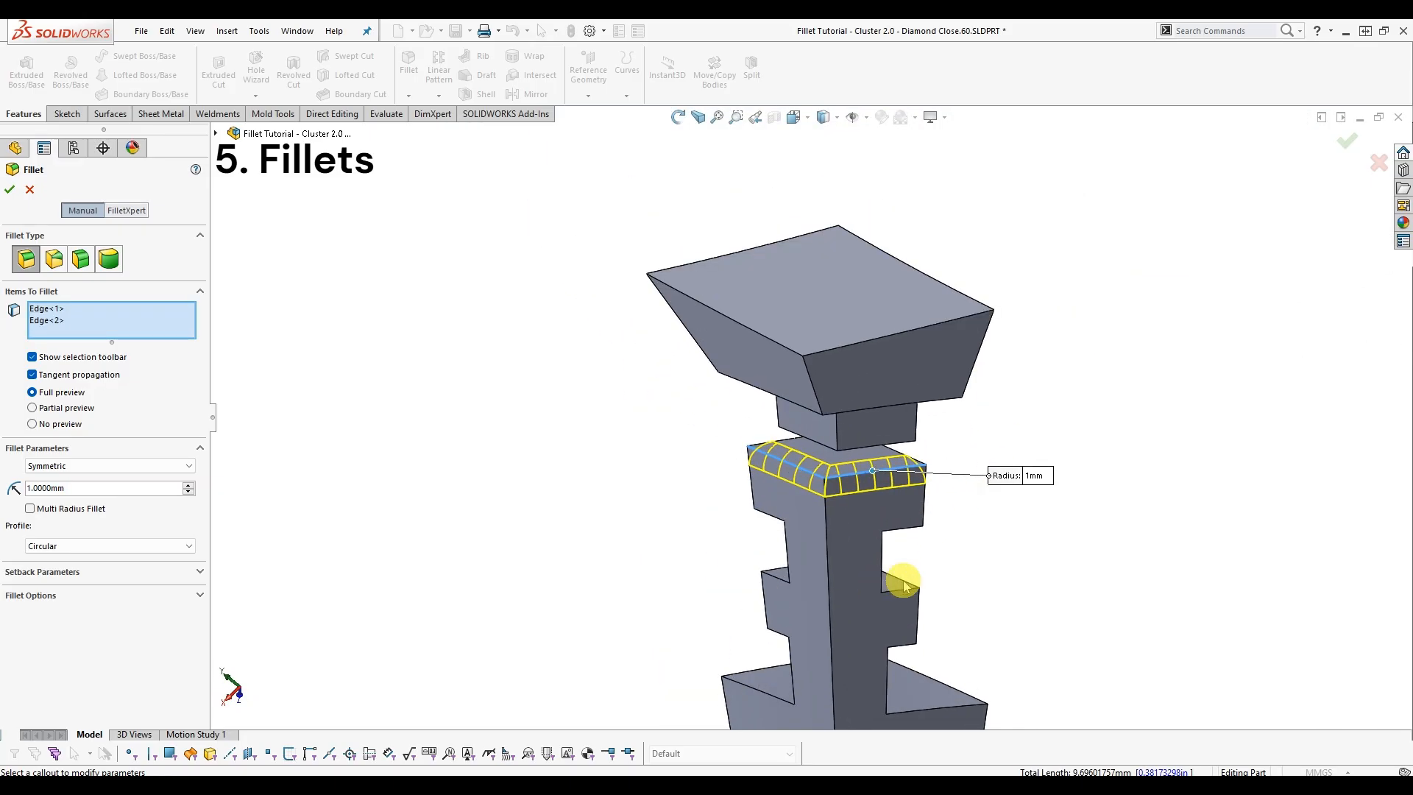
Try to extend the 1 mm fillet to the four top edges of the middle block.
{"action": "scroll", "coordinate": [904, 585], "scroll_direction": "down", "scroll_amount": 3}
{"action": "left_click", "coordinate": [877, 573]}
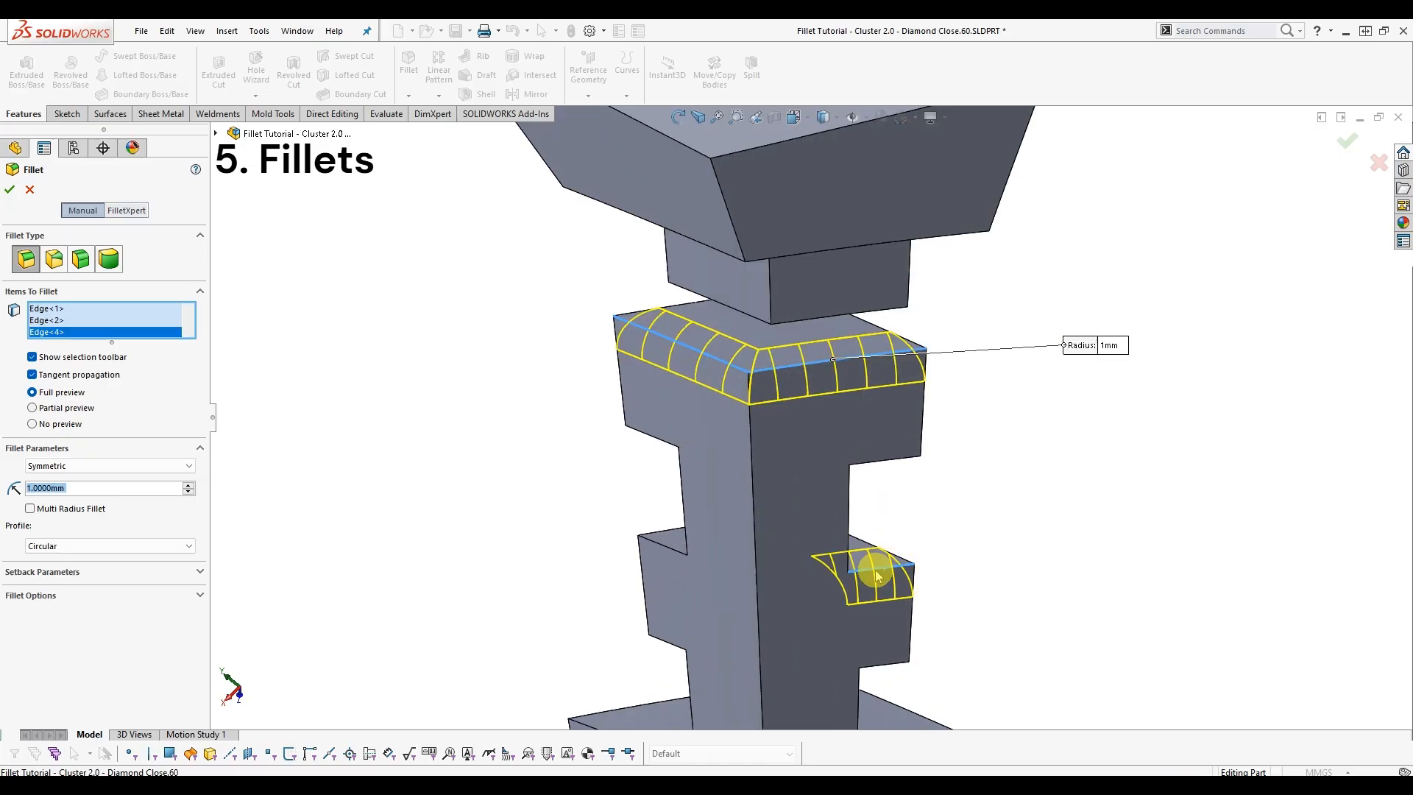
{"action": "middle_click_drag", "start_coordinate": [877, 575], "coordinate": [960, 521]}
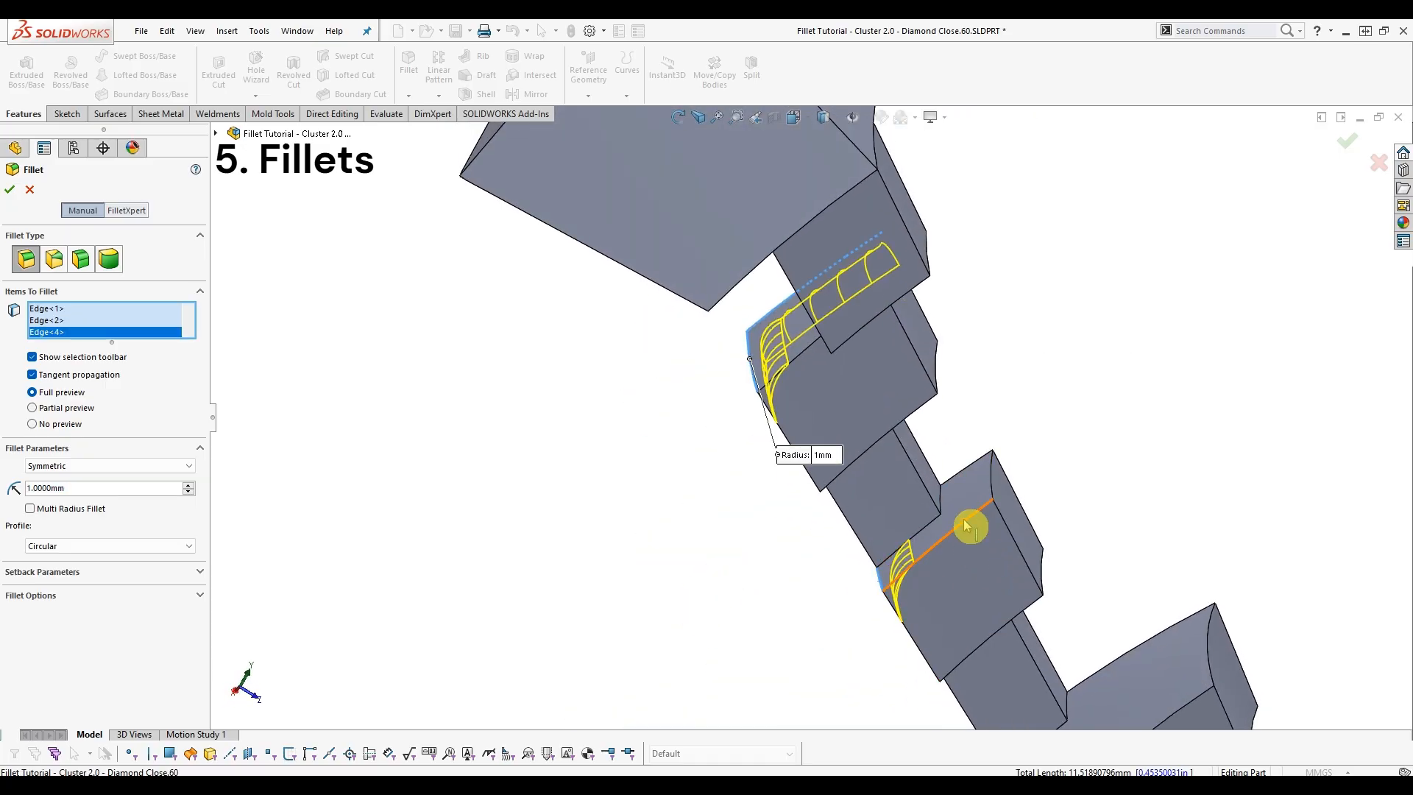
{"action": "left_click", "coordinate": [966, 525]}
{"action": "left_click", "coordinate": [985, 462]}
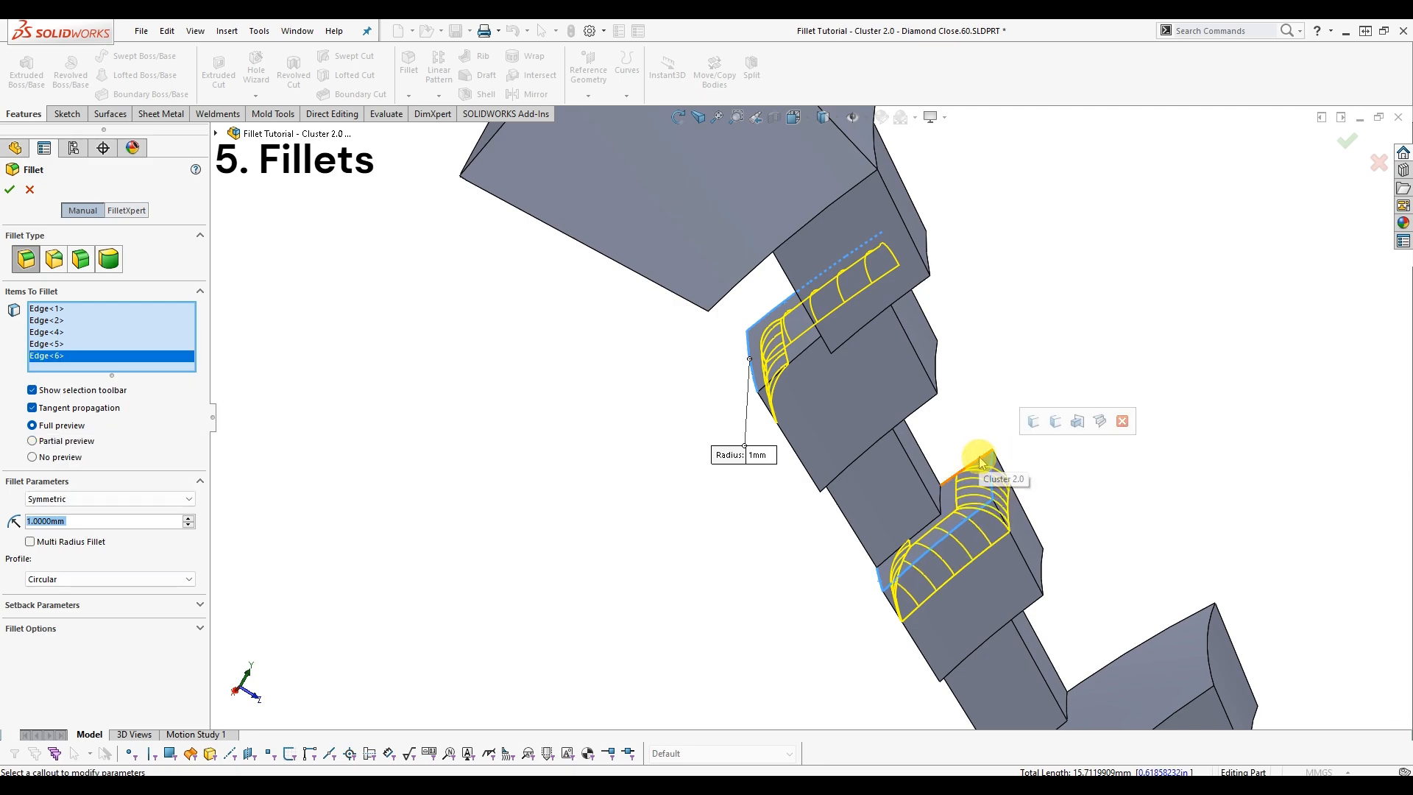
{"action": "left_click", "coordinate": [978, 462]}
{"action": "middle_click_drag", "start_coordinate": [979, 463], "coordinate": [844, 436]}
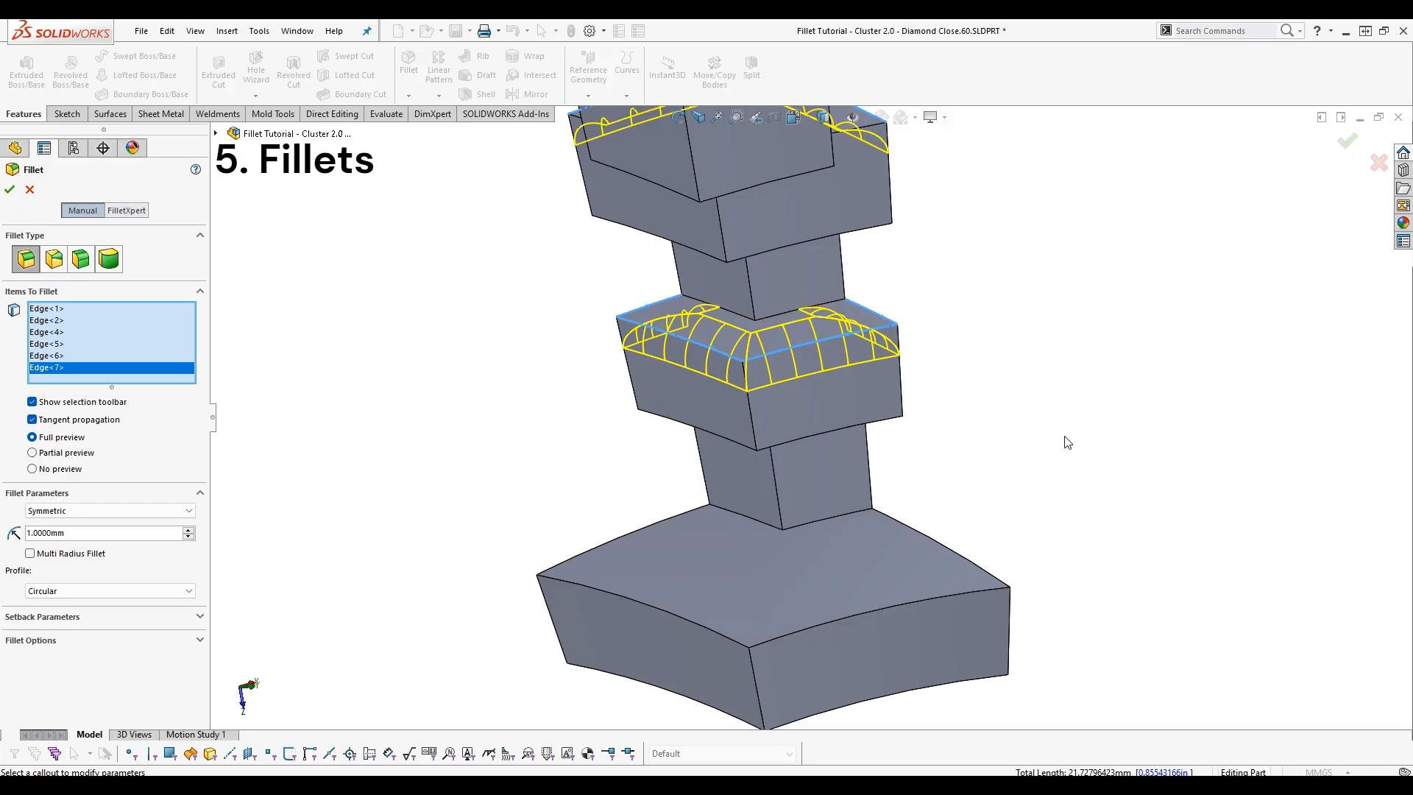
Try to add the upper block's remaining top edge beside the neck to the fillet, and cancel the fillet.
{"action": "scroll", "coordinate": [1106, 495], "scroll_direction": "up", "scroll_amount": 5}
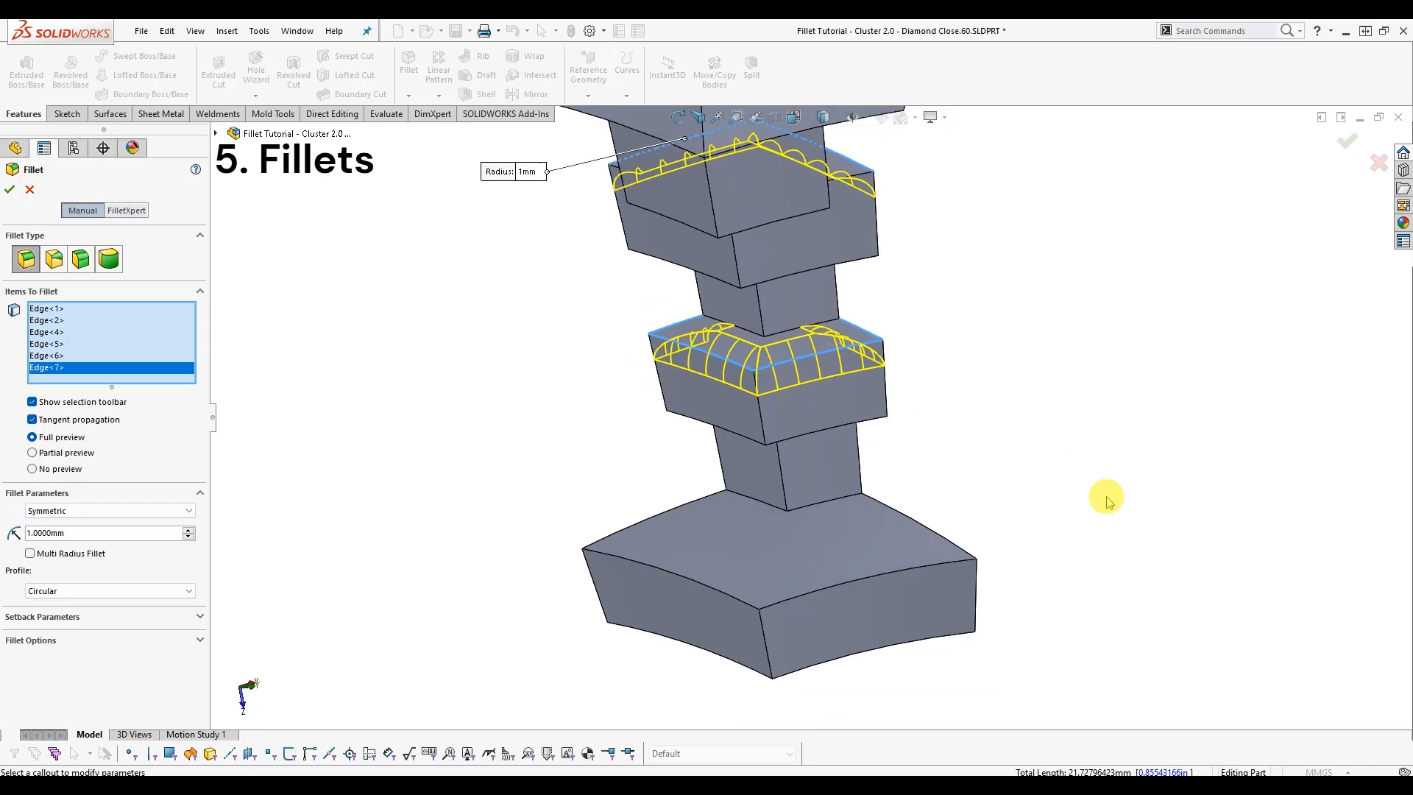
{"action": "scroll", "coordinate": [771, 299], "scroll_direction": "down", "scroll_amount": 5}
{"action": "middle_click_drag", "start_coordinate": [763, 297], "coordinate": [781, 450]}
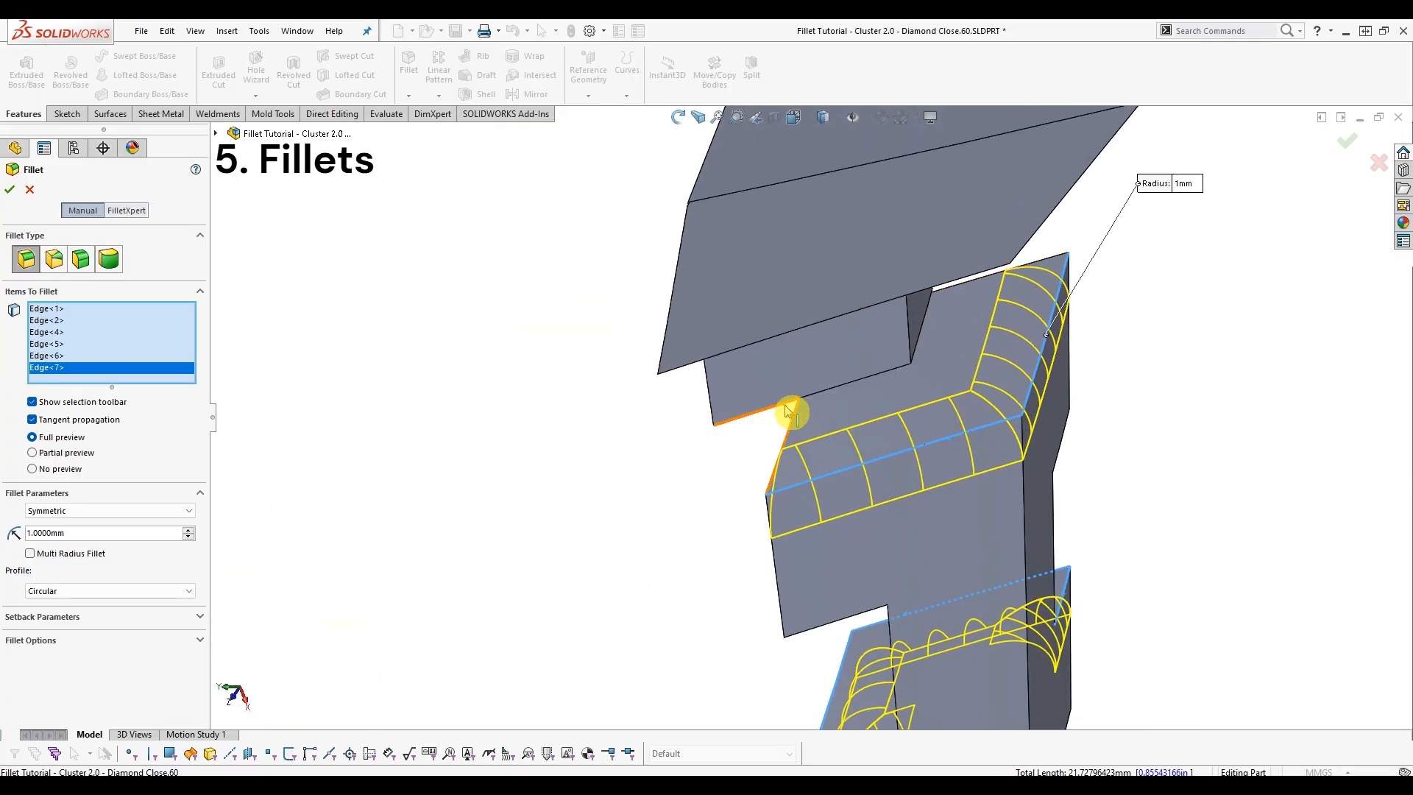
{"action": "left_click", "coordinate": [787, 411]}
{"action": "middle_click_drag", "start_coordinate": [780, 409], "coordinate": [841, 431]}
{"action": "left_click", "coordinate": [772, 416]}
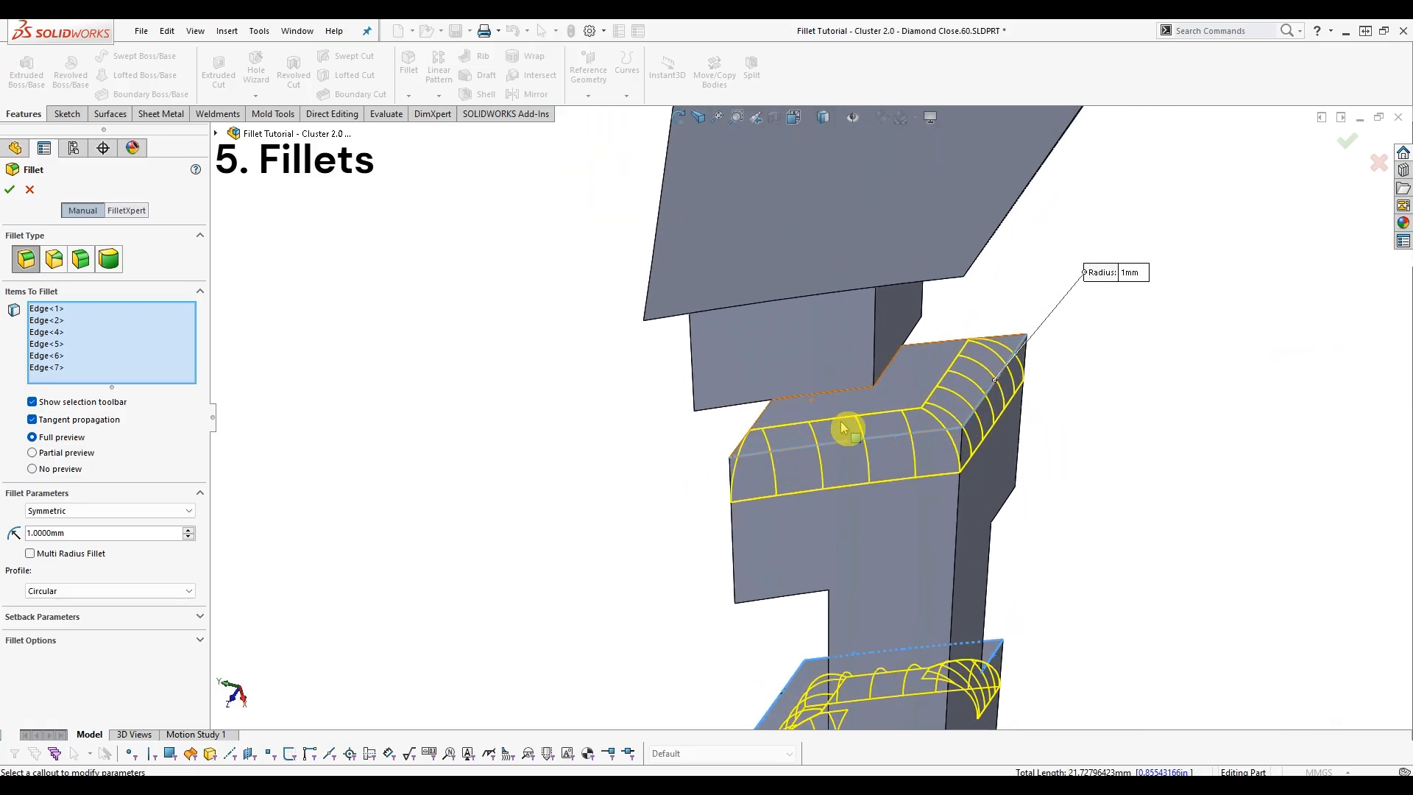
{"action": "left_click", "coordinate": [885, 421]}
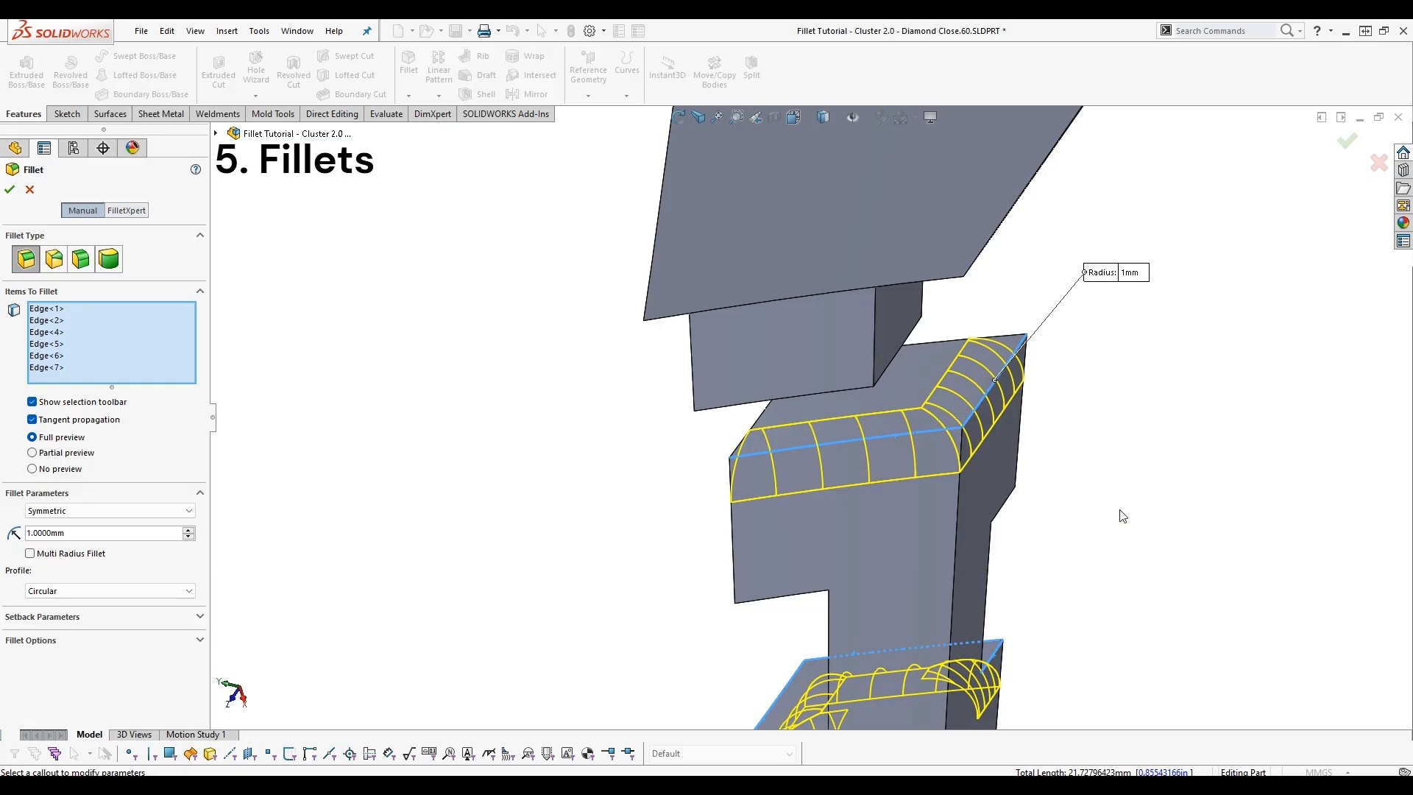
{"action": "scroll", "coordinate": [1120, 509], "scroll_direction": "up", "scroll_amount": 3}
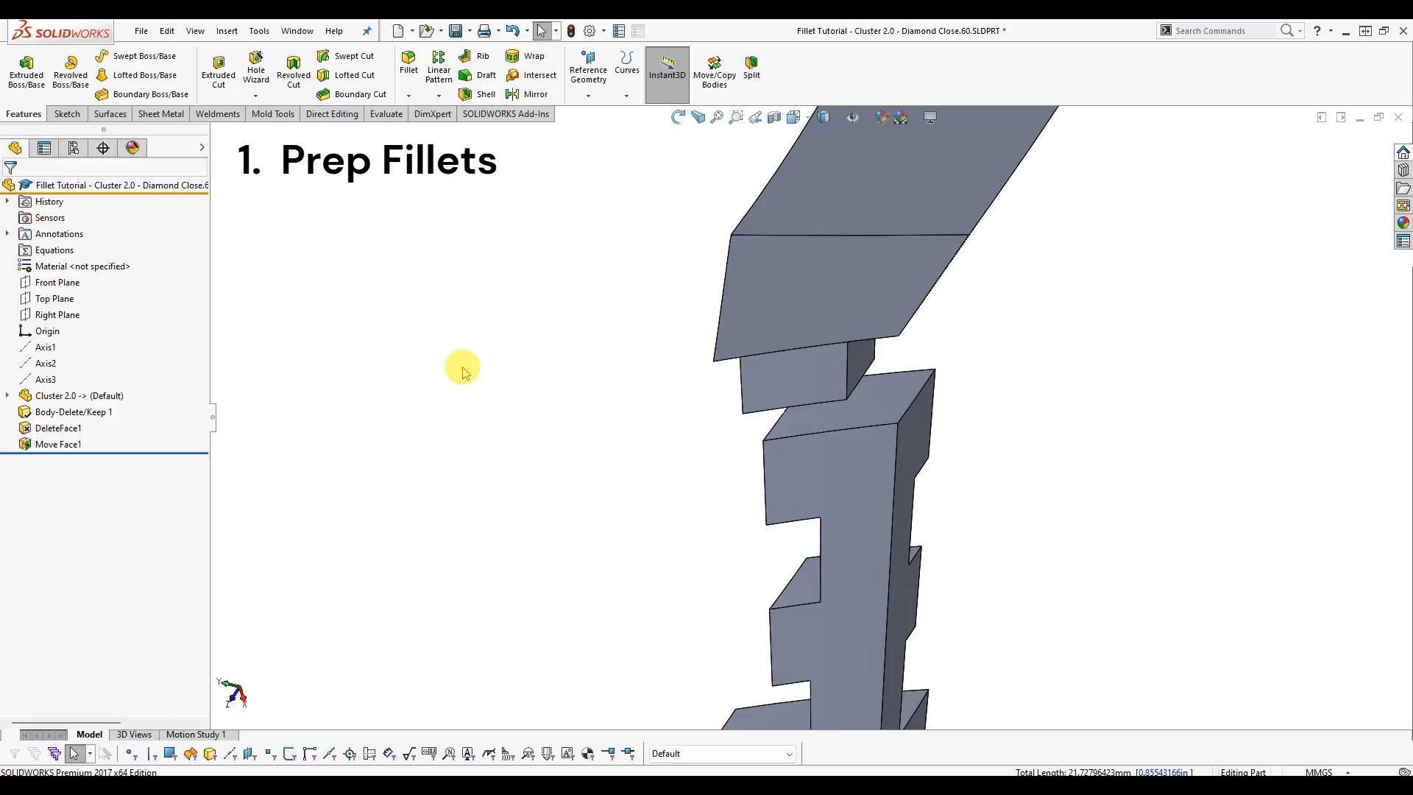
Examine the unfilleted part after Move Face1 and highlight the side faces of its head.
{"action": "left_click", "coordinate": [62, 446]}
{"action": "left_click", "coordinate": [499, 460]}
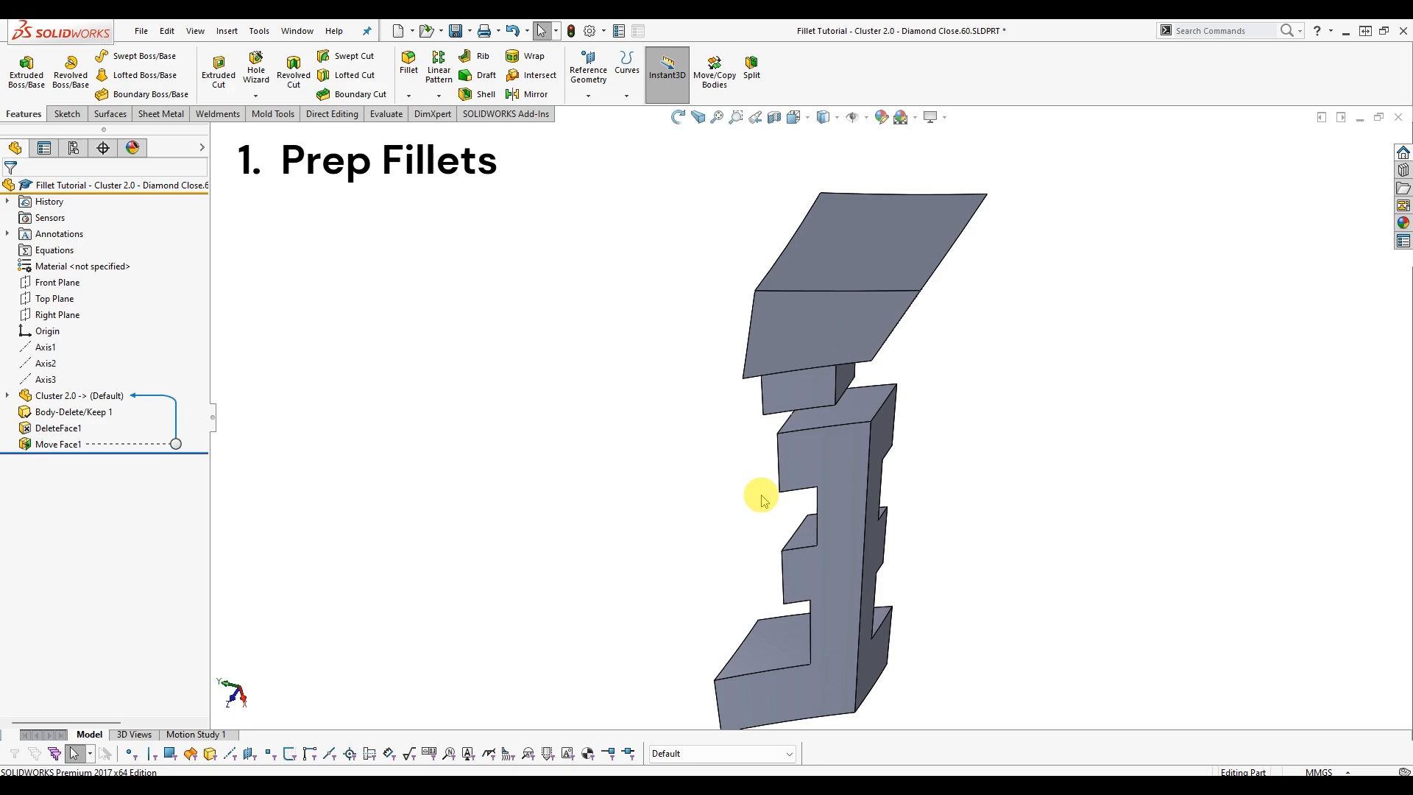
{"action": "left_click_drag", "start_coordinate": [1191, 531], "coordinate": [1160, 524]}
{"action": "middle_click_drag", "start_coordinate": [1009, 524], "coordinate": [968, 493], "text": "ctrl"}
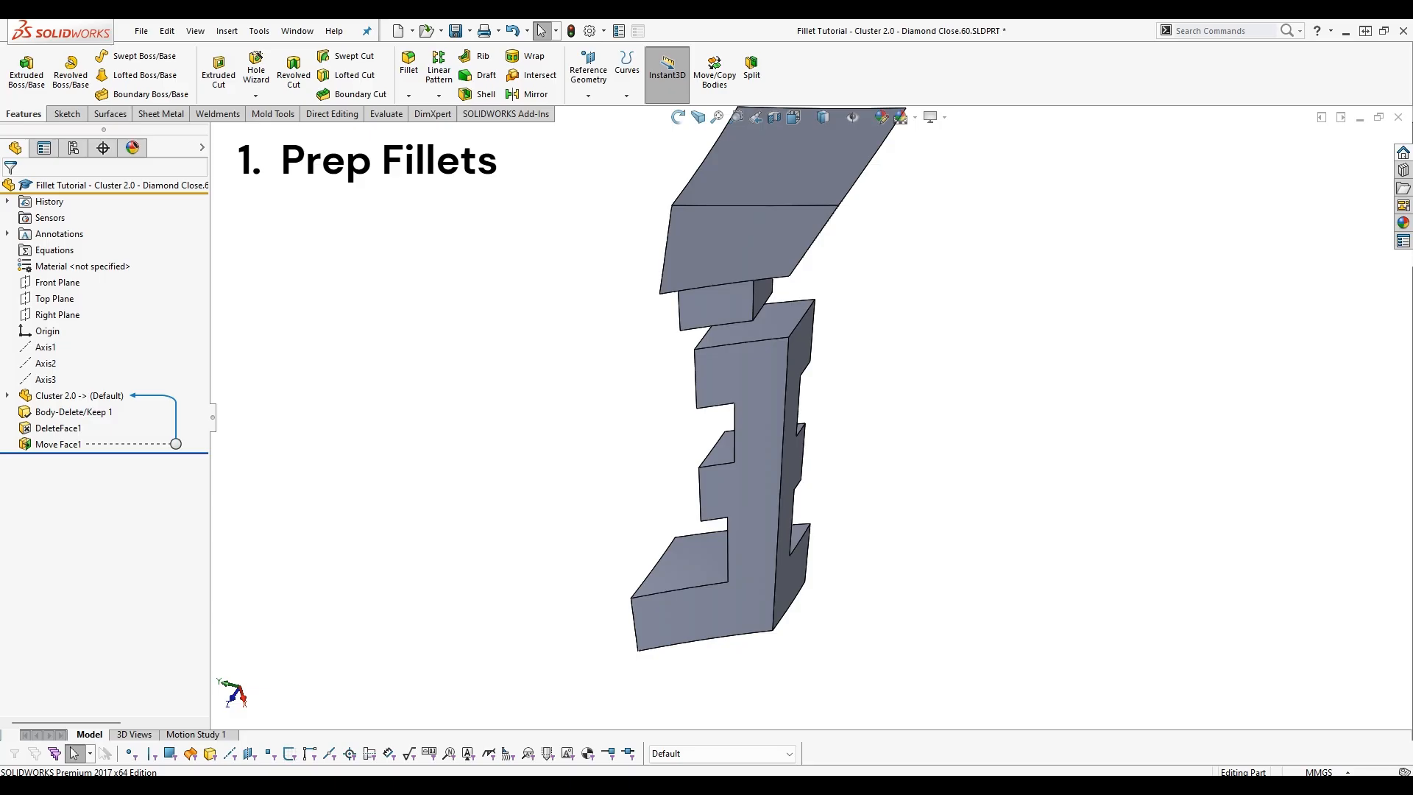
{"action": "middle_click_drag", "start_coordinate": [932, 478], "coordinate": [1095, 360]}
{"action": "scroll", "coordinate": [768, 299], "scroll_direction": "down", "scroll_amount": 2}
{"action": "left_click", "coordinate": [718, 299]}
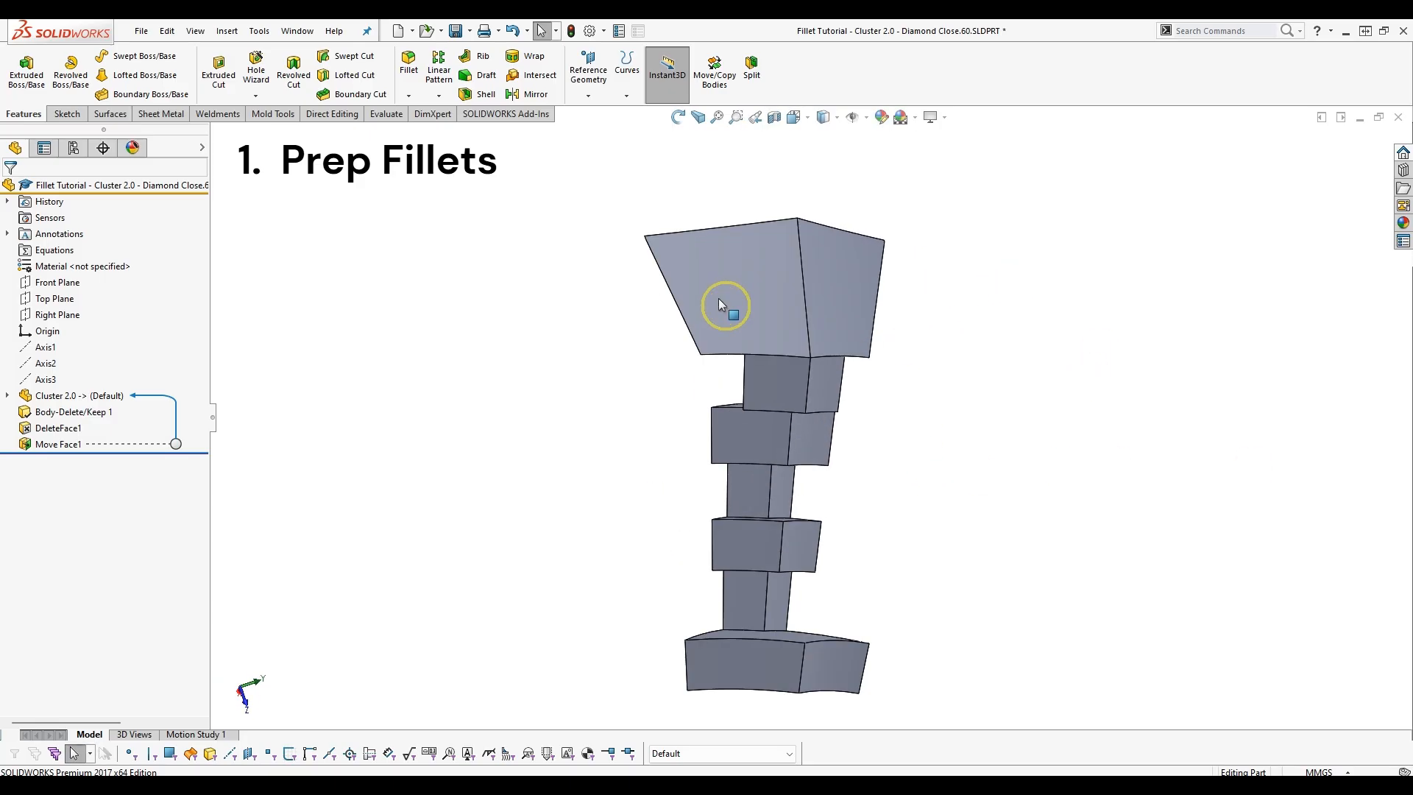
{"action": "left_click", "coordinate": [833, 305], "text": "ctrl"}
{"action": "middle_click_drag", "start_coordinate": [834, 309], "coordinate": [1017, 259]}
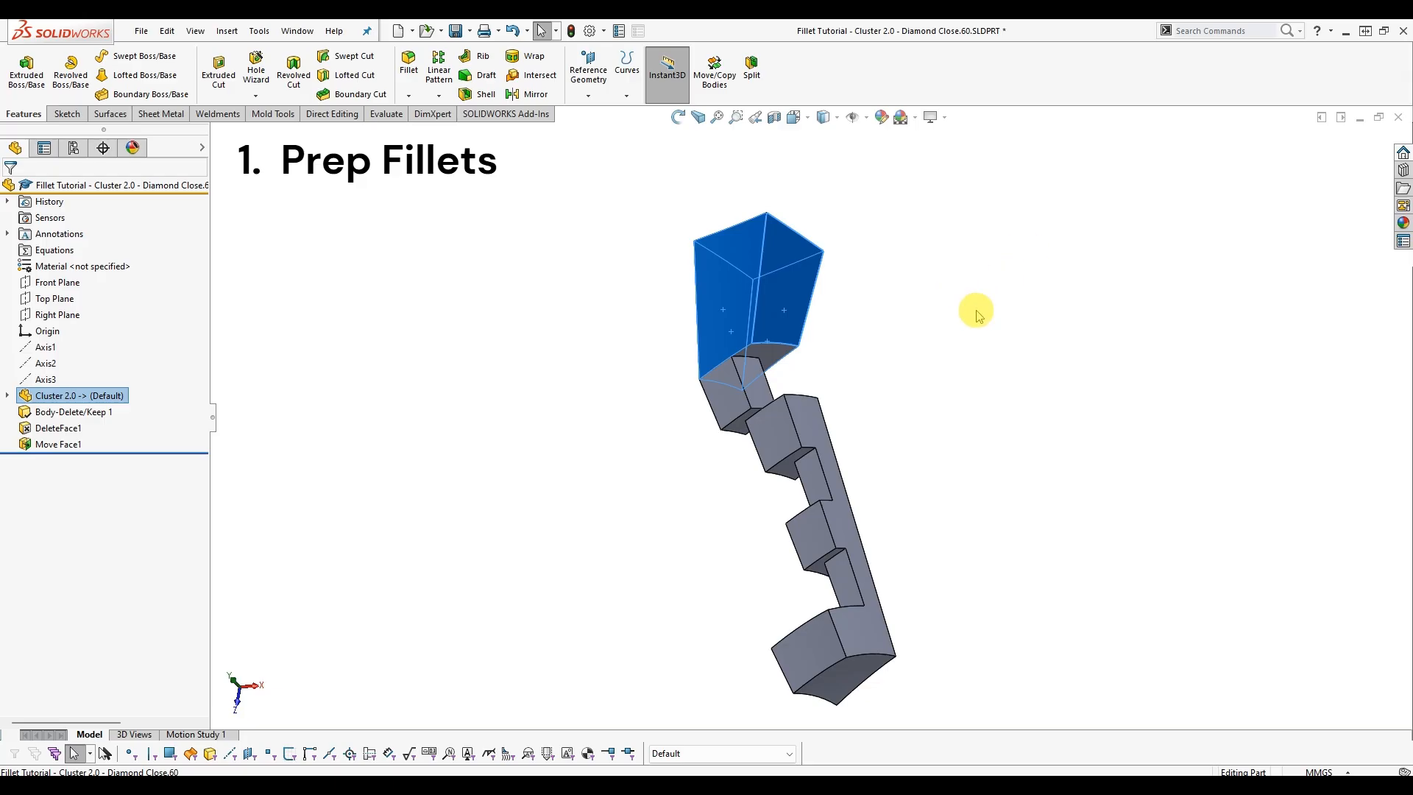
{"action": "middle_click_drag", "start_coordinate": [887, 308], "coordinate": [901, 351]}
{"action": "scroll", "coordinate": [751, 355], "scroll_direction": "down", "scroll_amount": 2}
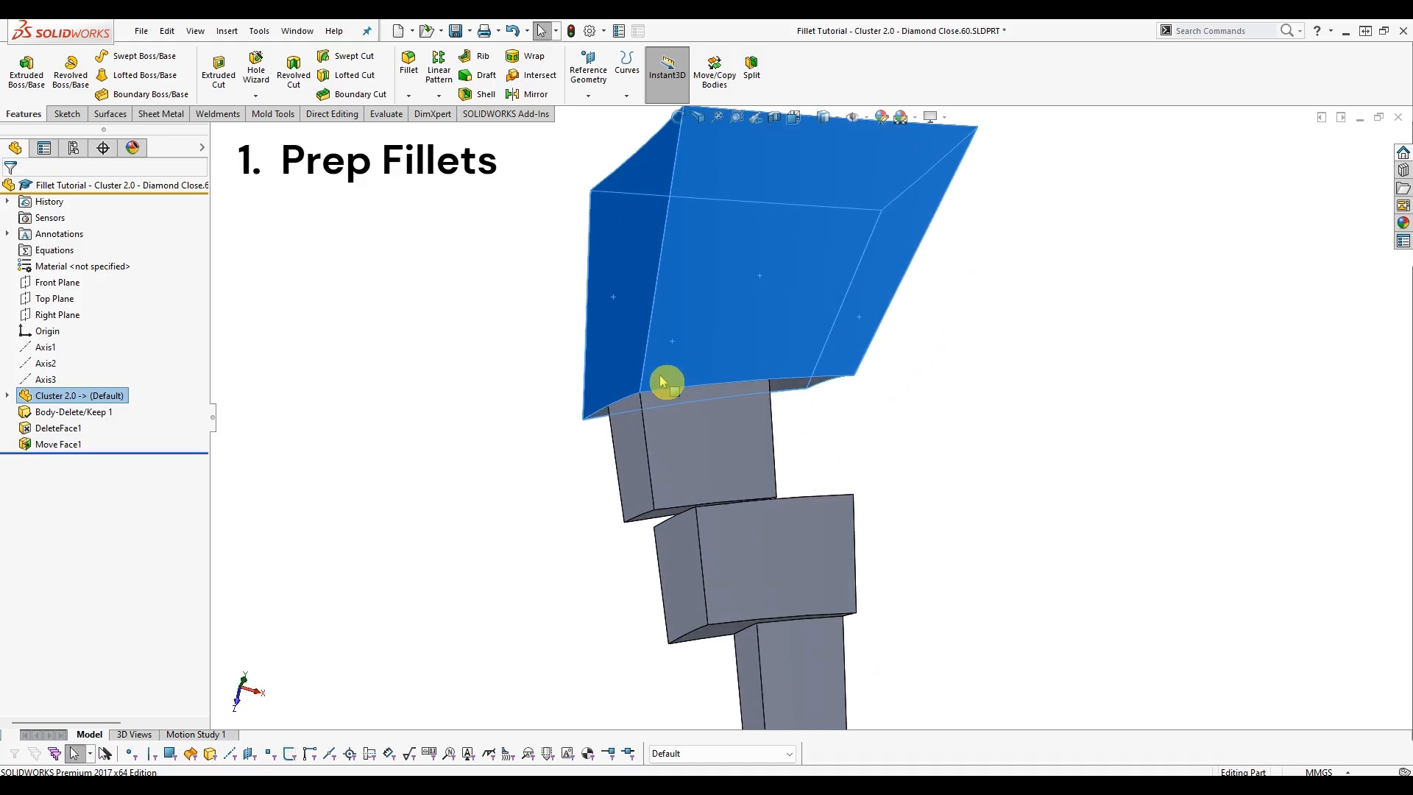
Examine the edges where the head meets the neck block, highlighting them and the adjoining head faces.
{"action": "middle_click_drag", "start_coordinate": [666, 382], "coordinate": [846, 315]}
{"action": "left_click", "coordinate": [730, 383]}
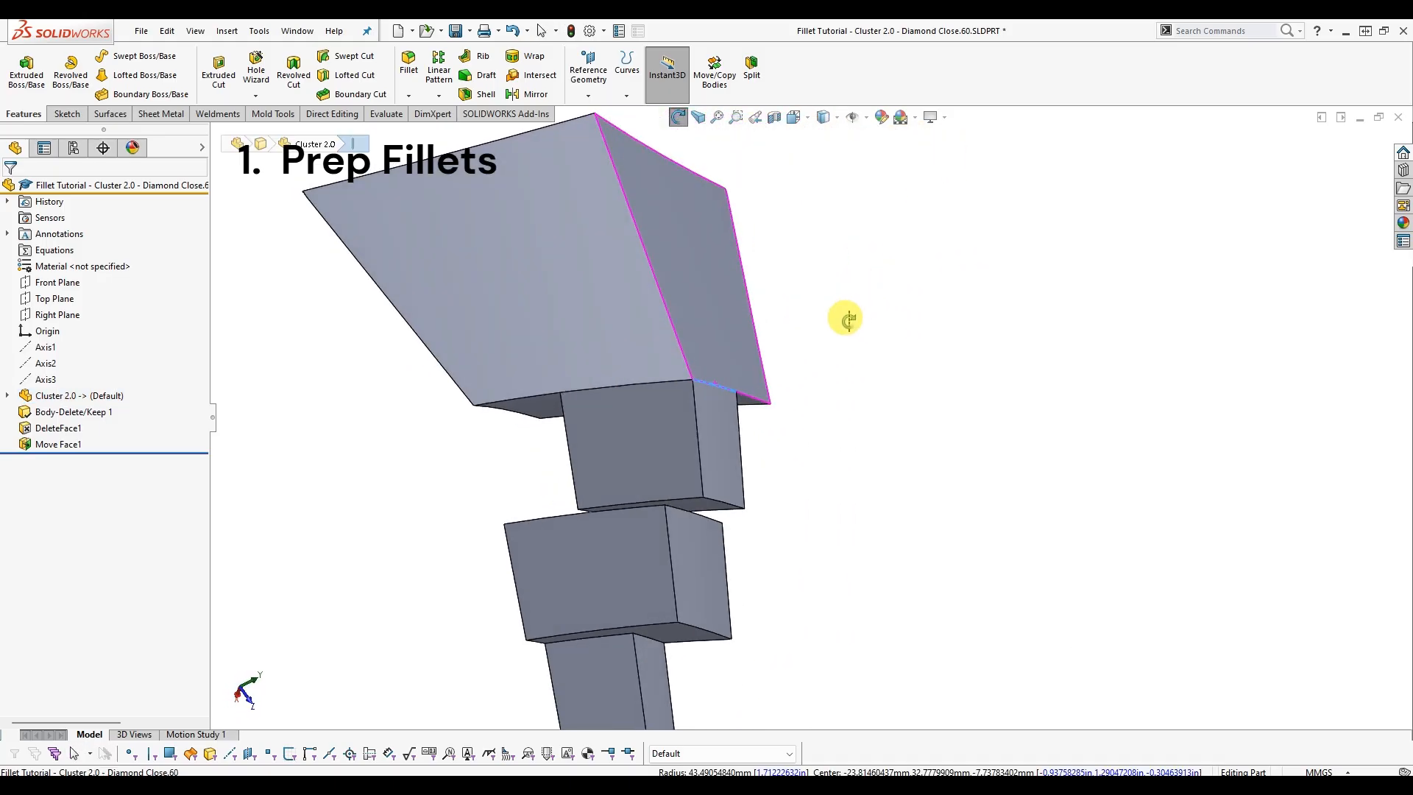
{"action": "middle_click_drag", "start_coordinate": [653, 413], "coordinate": [647, 343]}
{"action": "left_click", "coordinate": [620, 427]}
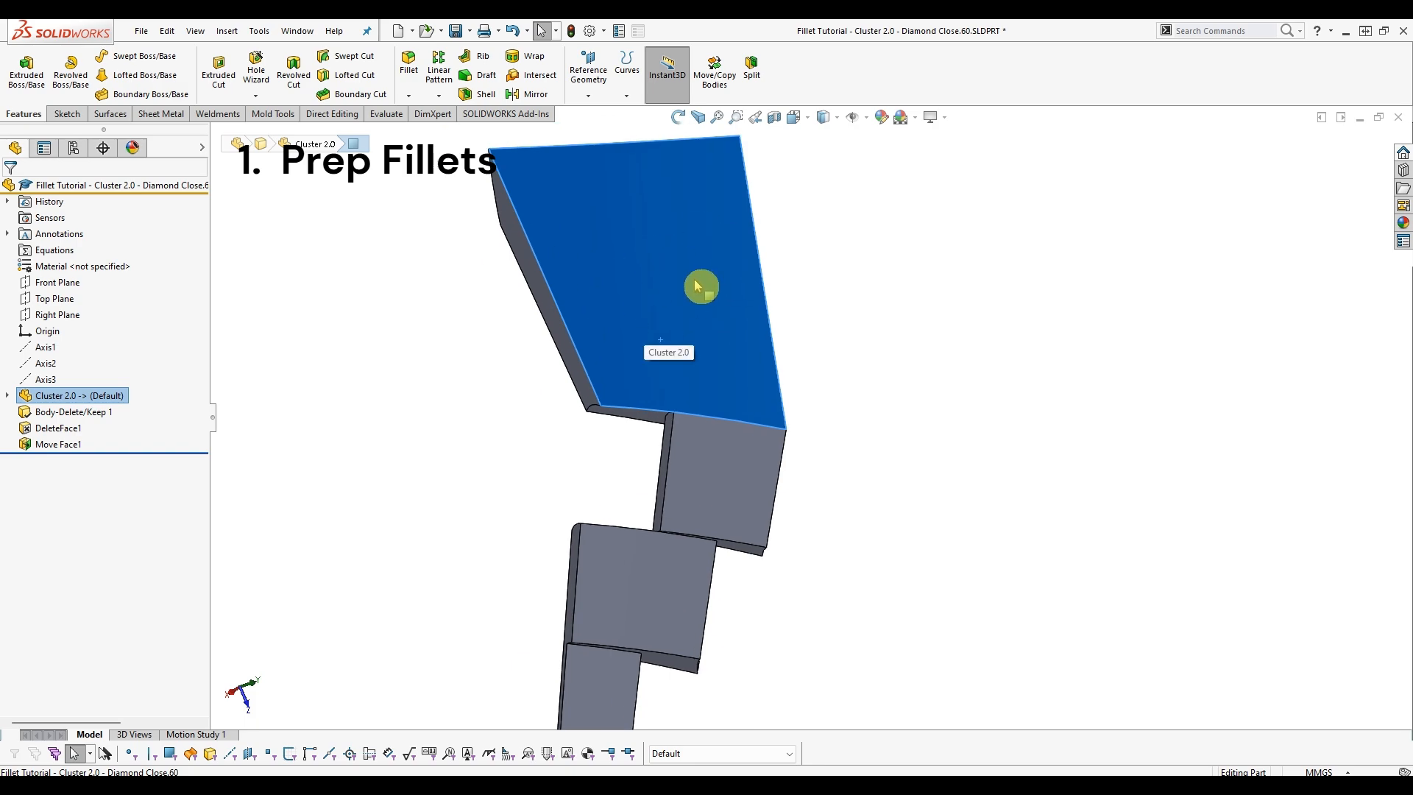
{"action": "middle_click_drag", "start_coordinate": [697, 284], "coordinate": [625, 341]}
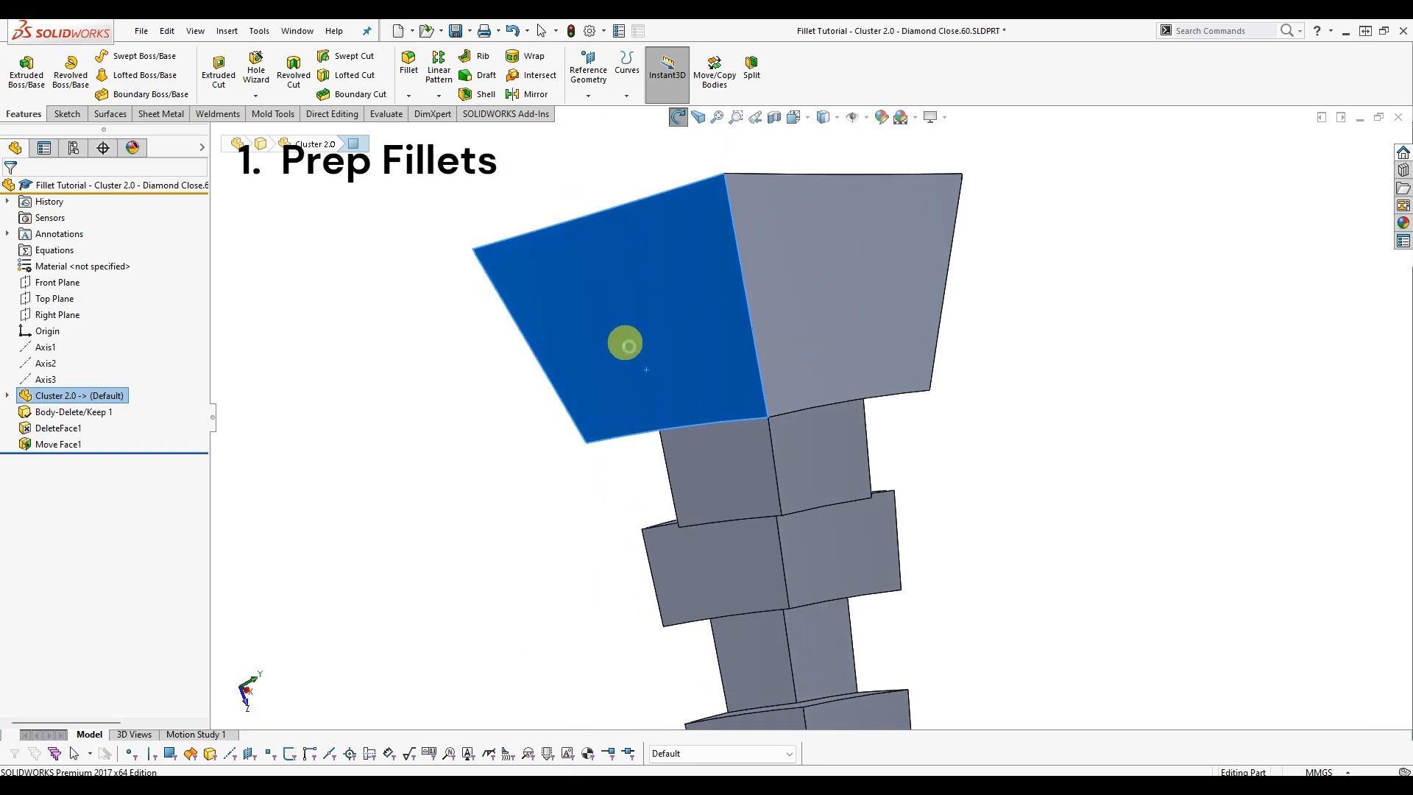
{"action": "left_click", "coordinate": [804, 324]}
{"action": "left_click", "coordinate": [747, 421]}
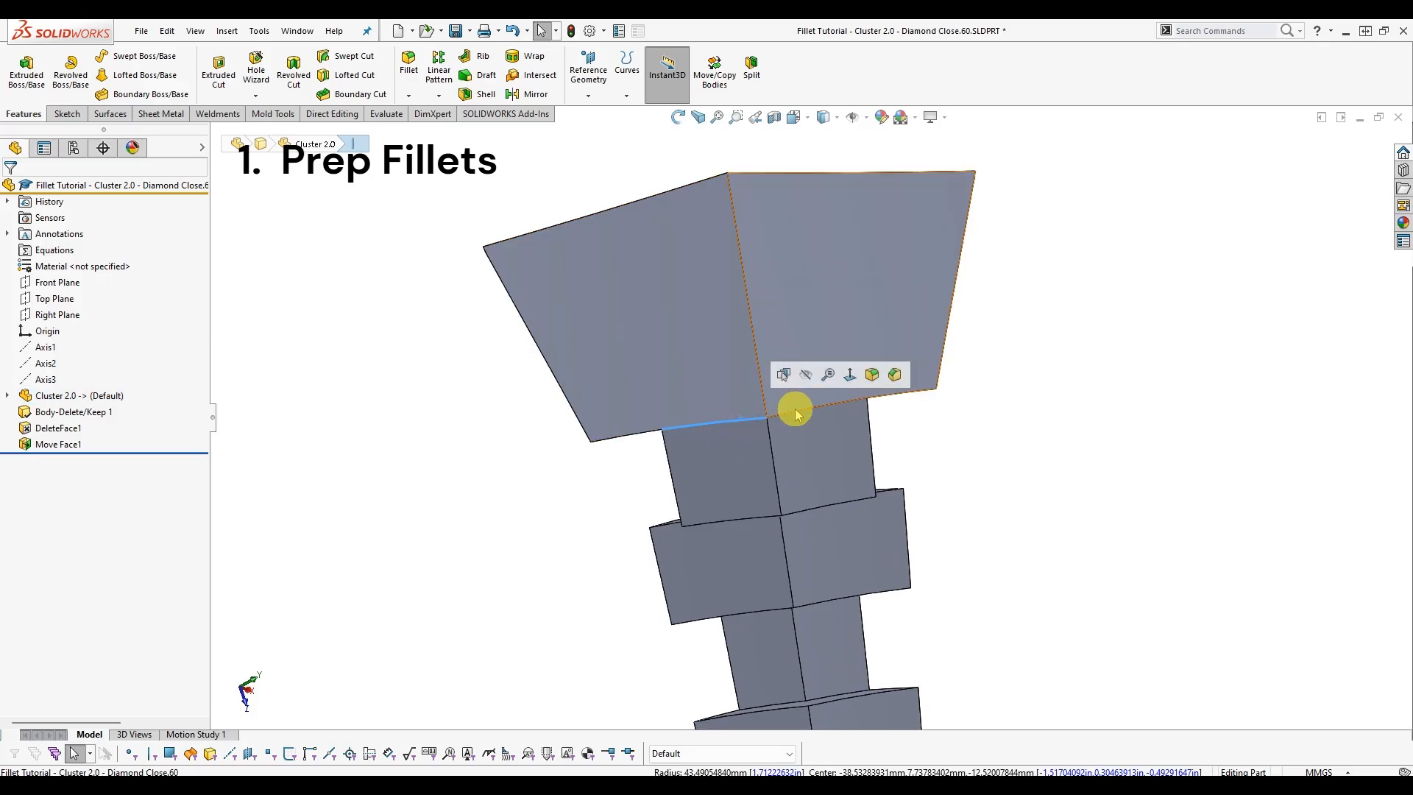
{"action": "middle_click_drag", "start_coordinate": [797, 410], "coordinate": [820, 448]}
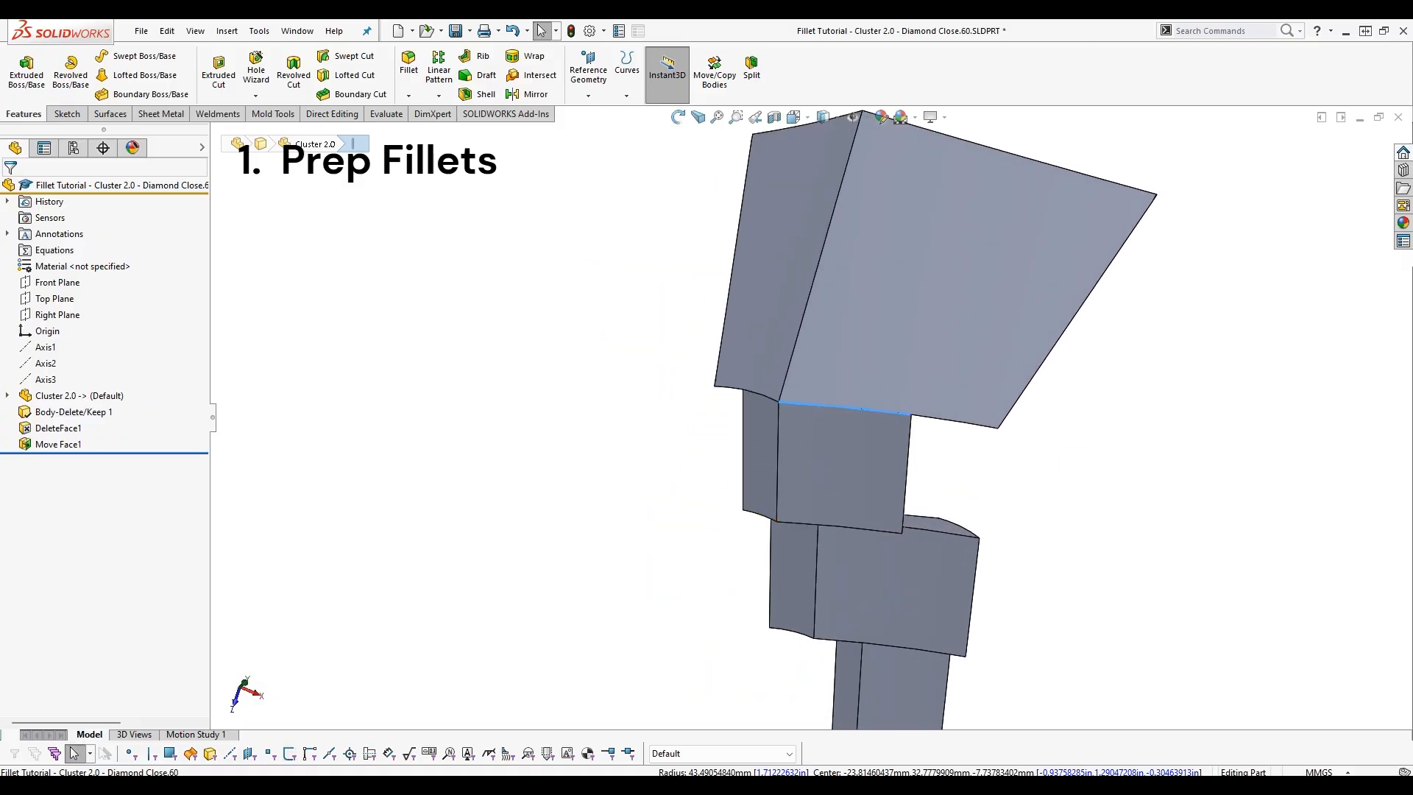
{"action": "middle_click_drag", "start_coordinate": [1369, 393], "coordinate": [964, 442]}
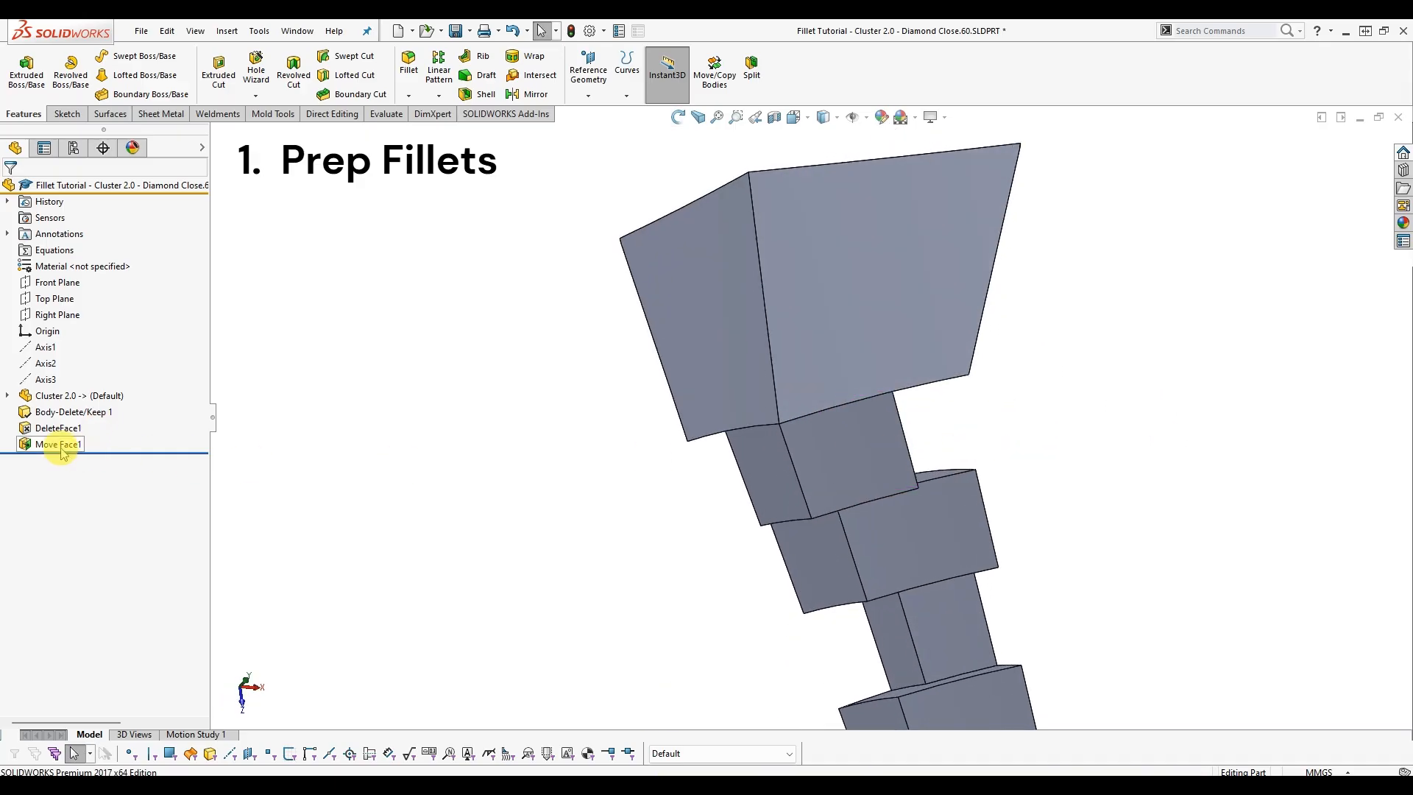
Try a 10 mm symmetric fillet on the two edges where the head meets the neck block, and cancel it.
{"action": "left_click", "coordinate": [802, 420]}
{"action": "left_click", "coordinate": [413, 72]}
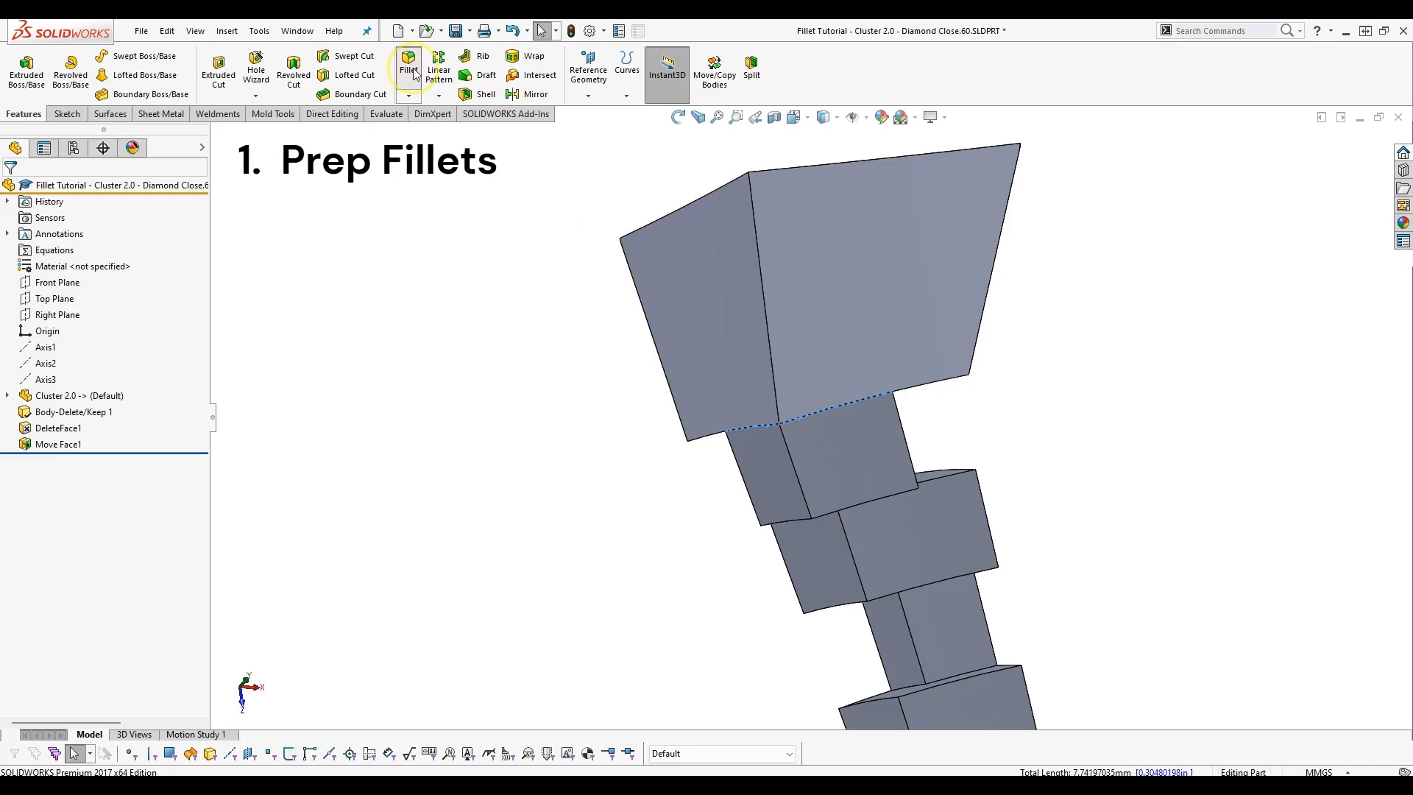
{"action": "middle_click_drag", "start_coordinate": [776, 448], "coordinate": [802, 316]}
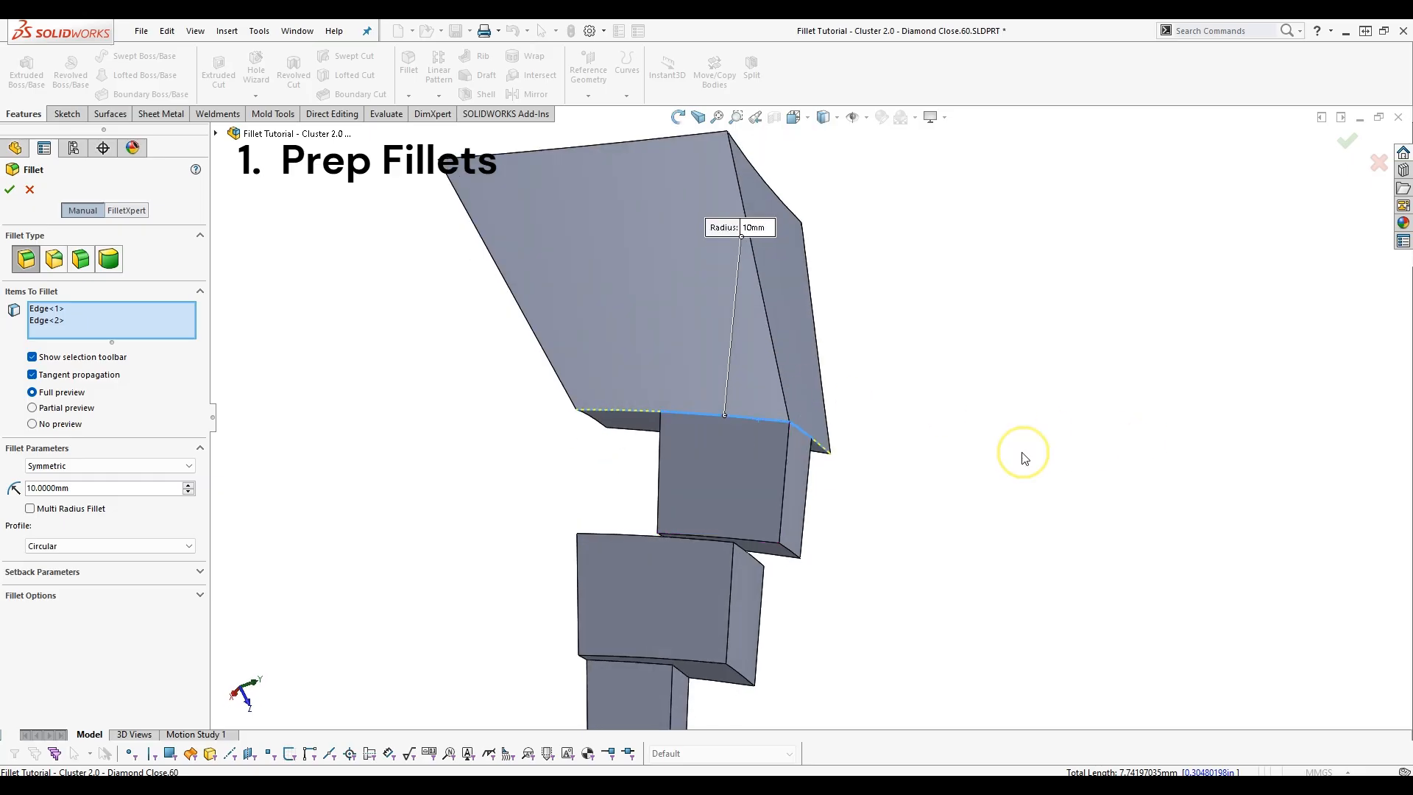
{"action": "middle_click_drag", "start_coordinate": [1024, 458], "coordinate": [957, 469]}
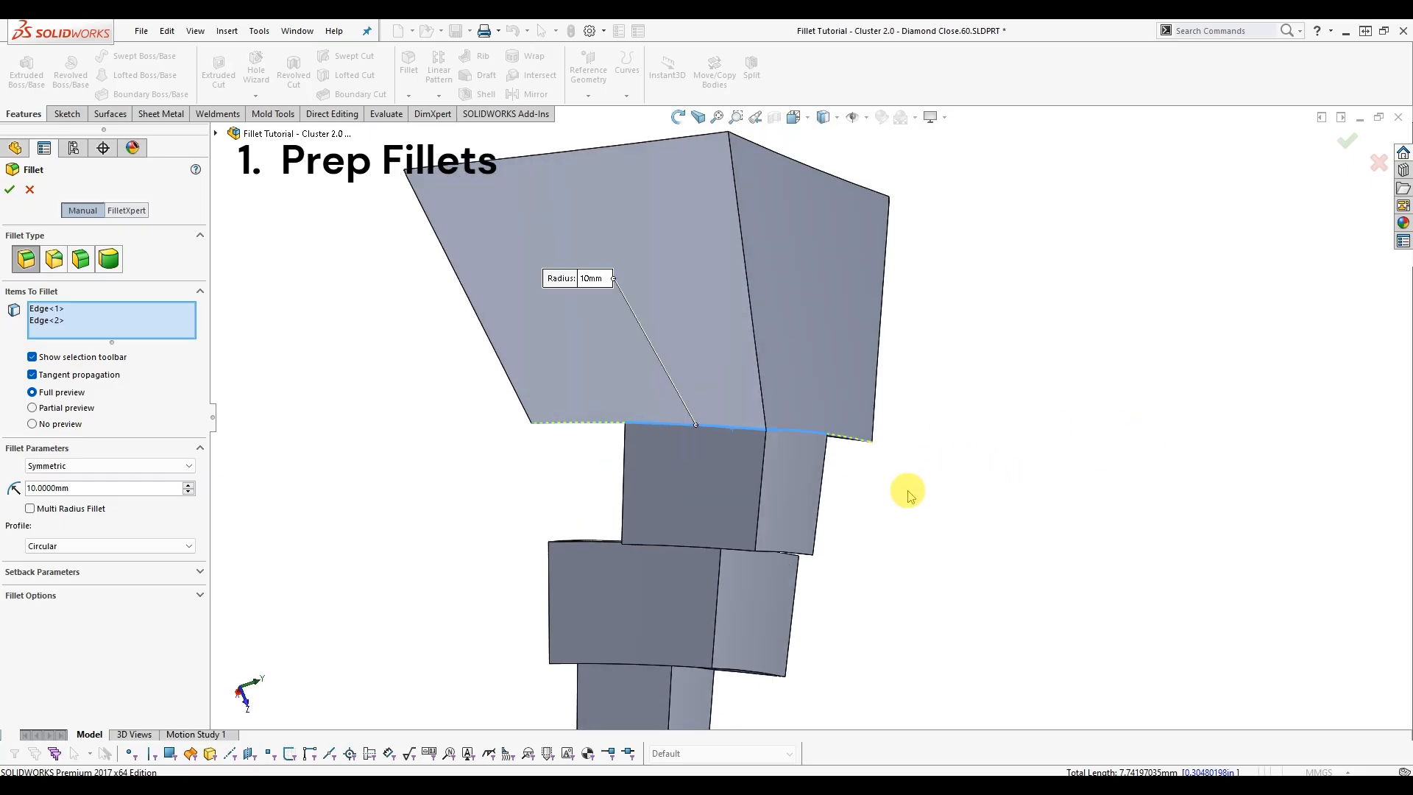
{"action": "key", "text": "Escape"}
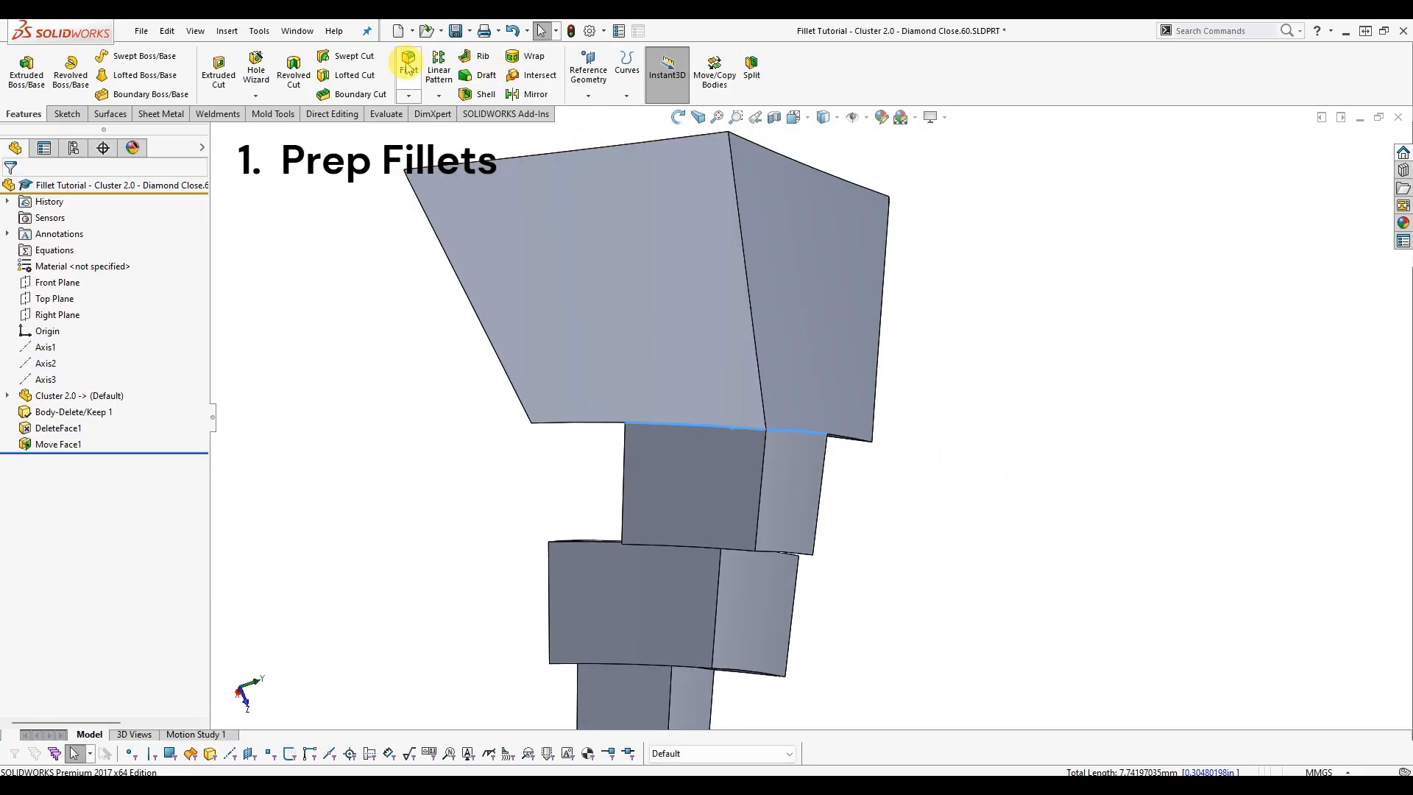
Set up a symmetric fillet with a 1 mm radius on the two edges where the head meets the neck block.
{"action": "left_click", "coordinate": [737, 434]}
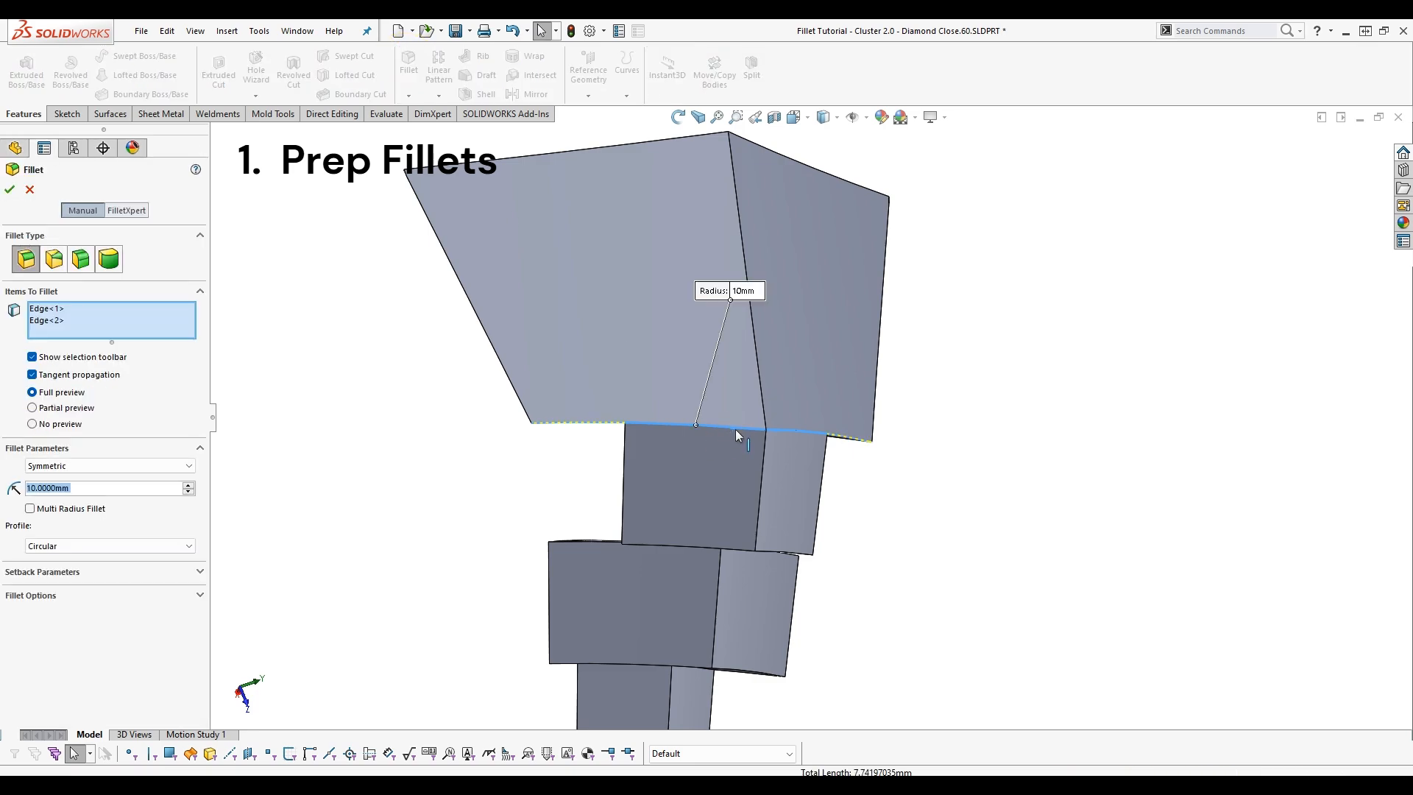
{"action": "type", "text": "1"}
{"action": "key", "text": "Return"}
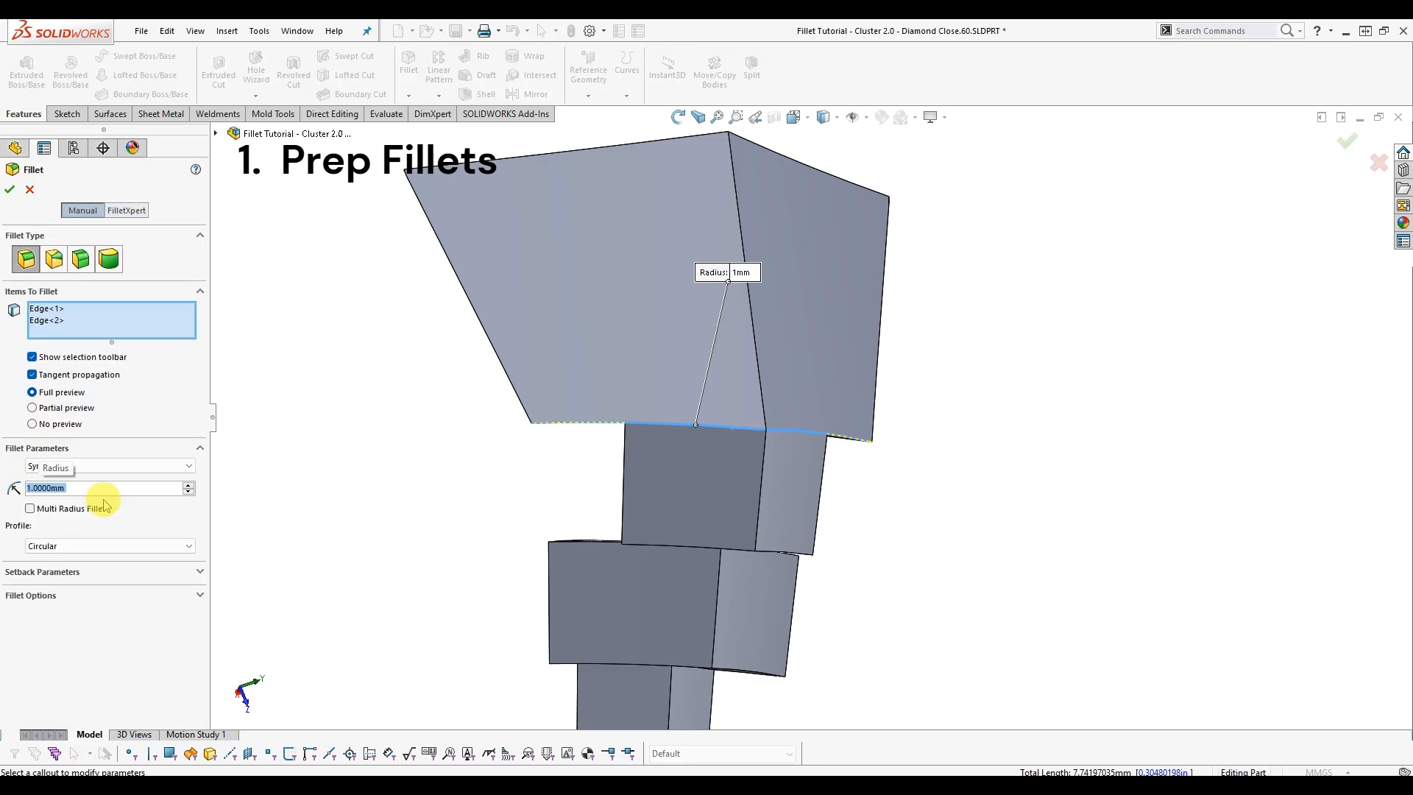
{"action": "scroll", "coordinate": [647, 471], "scroll_direction": "down", "scroll_amount": 2}
{"action": "mouse_move", "coordinate": [605, 404]}
{"action": "middle_mouse_down"}
{"action": "mouse_move", "coordinate": [631, 451]}
{"action": "mouse_move", "coordinate": [593, 419]}
{"action": "middle_mouse_up"}
{"action": "left_click", "coordinate": [583, 396]}
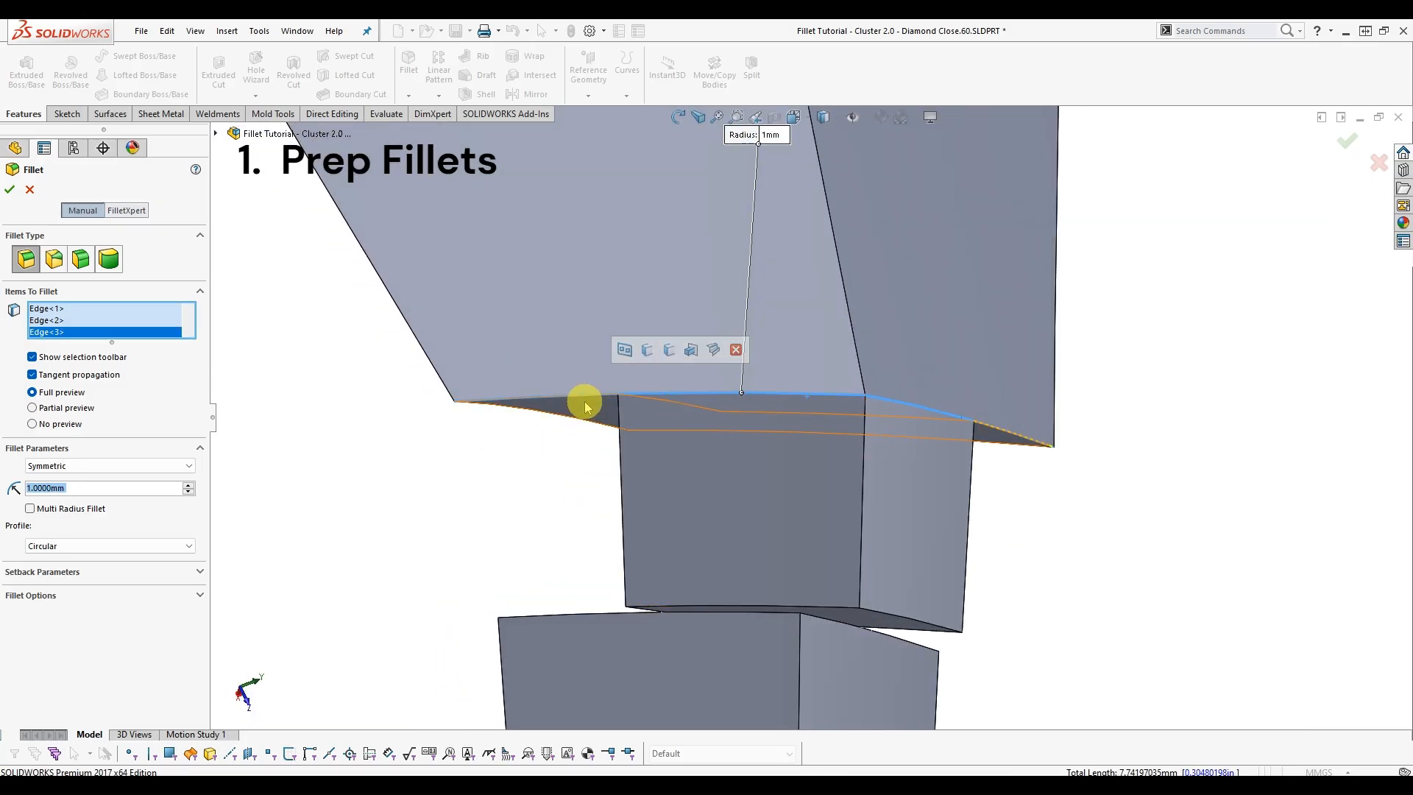
{"action": "left_click", "coordinate": [582, 396]}
Turn off tangent propagation for the head-to-neck fillet and apply it.
{"action": "left_click", "coordinate": [71, 376]}
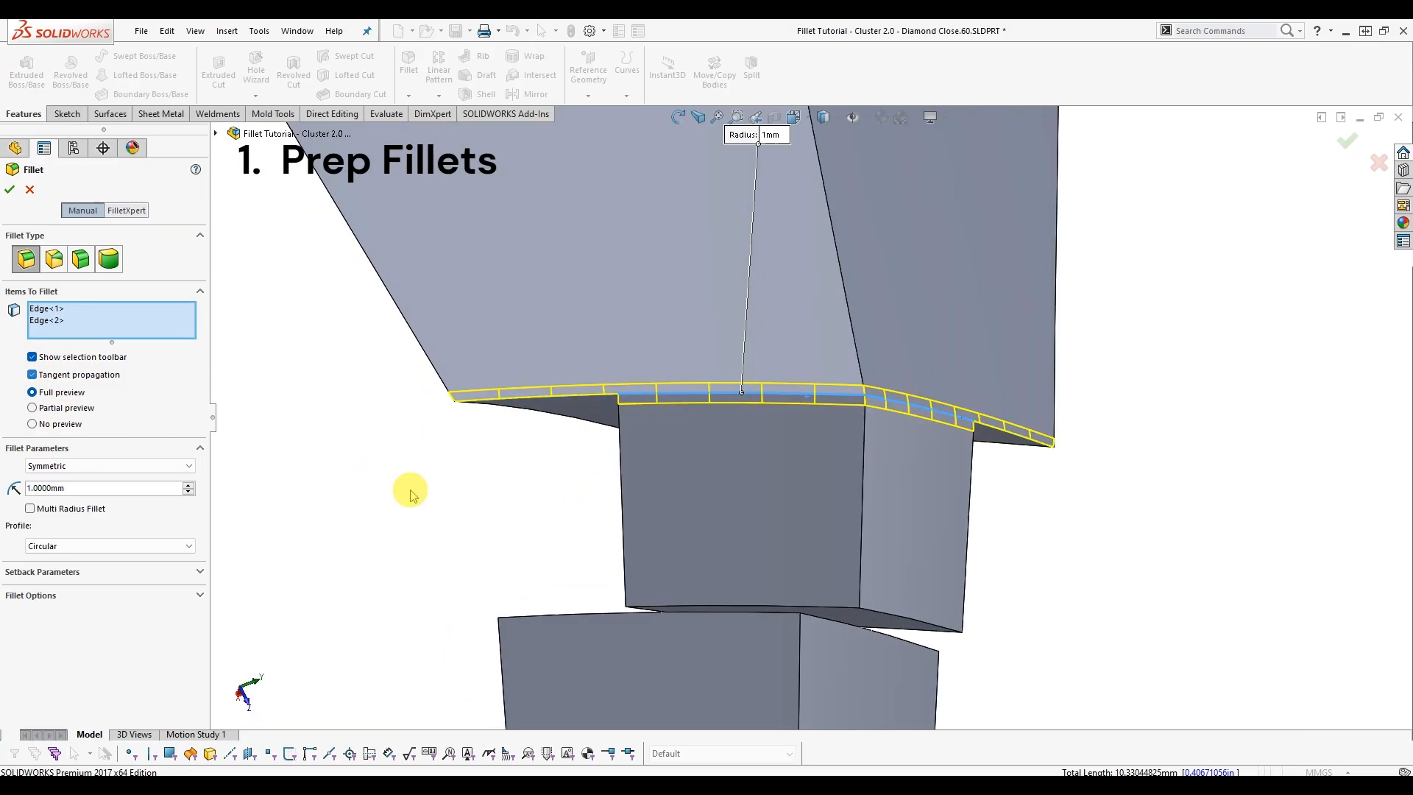
{"action": "middle_click_drag", "start_coordinate": [404, 488], "coordinate": [732, 454]}
{"action": "scroll", "coordinate": [956, 420], "scroll_direction": "down", "scroll_amount": 3}
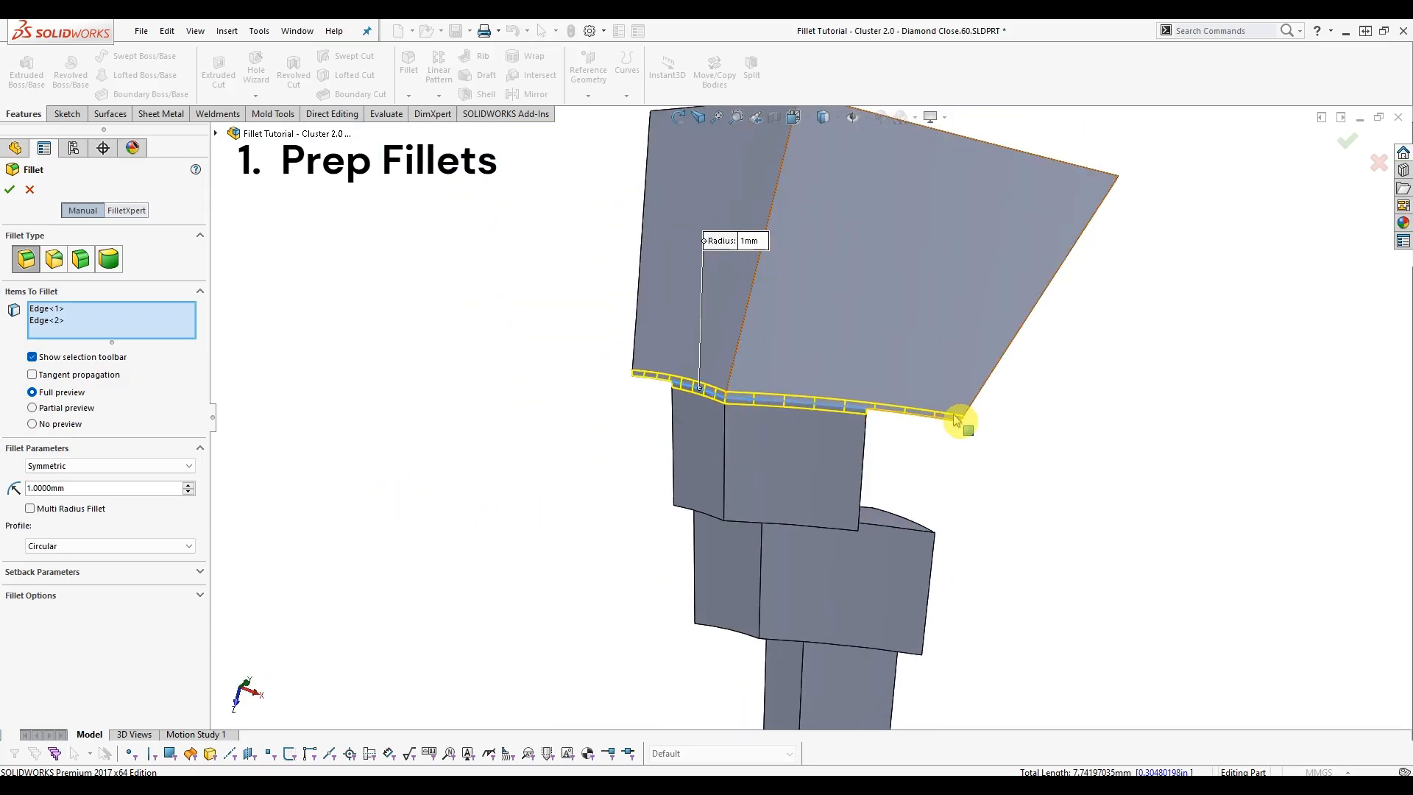
{"action": "key", "text": "Return"}
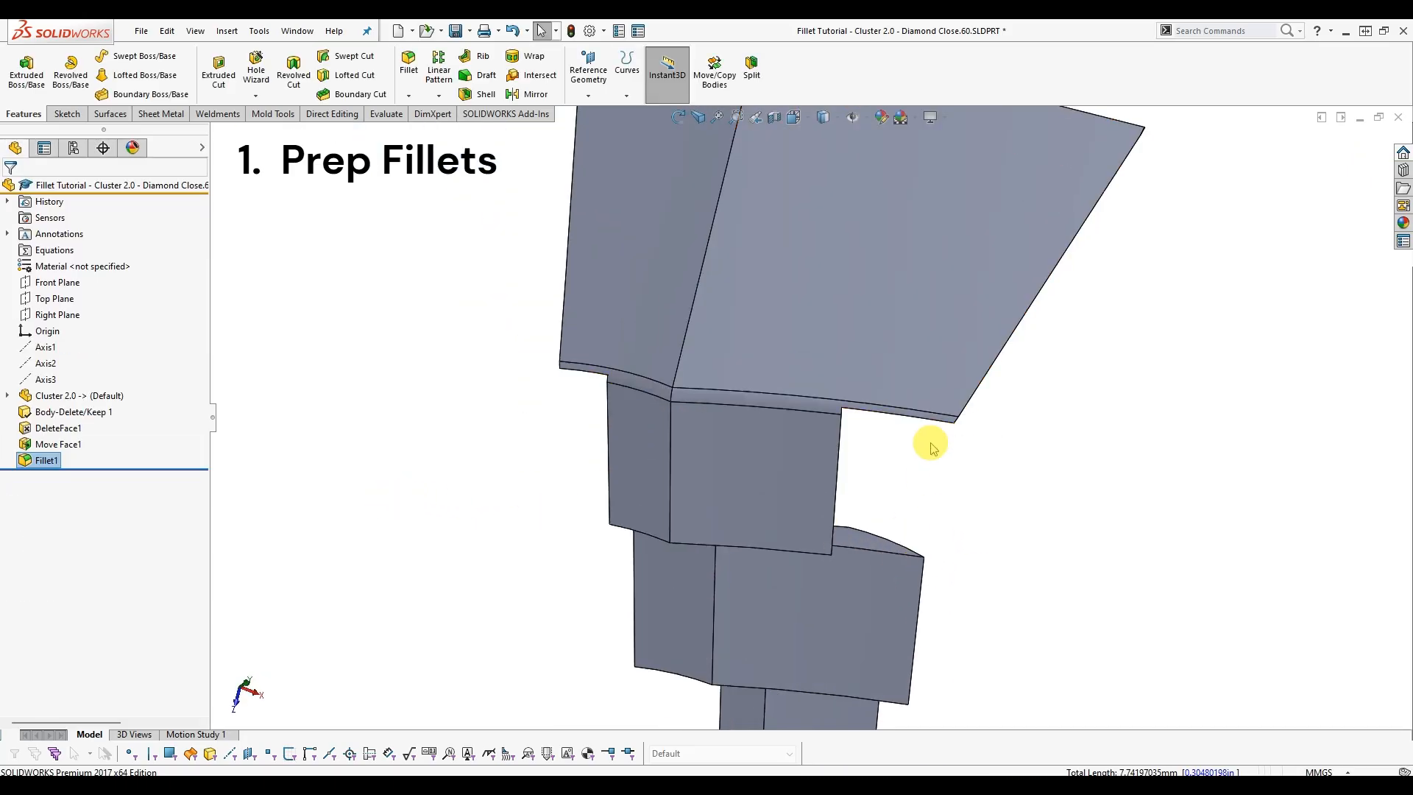
Inspect the narrow fillet strip where the large upper cap meets the block beneath it from several sides.
{"action": "middle_click_drag", "start_coordinate": [931, 442], "coordinate": [852, 404]}
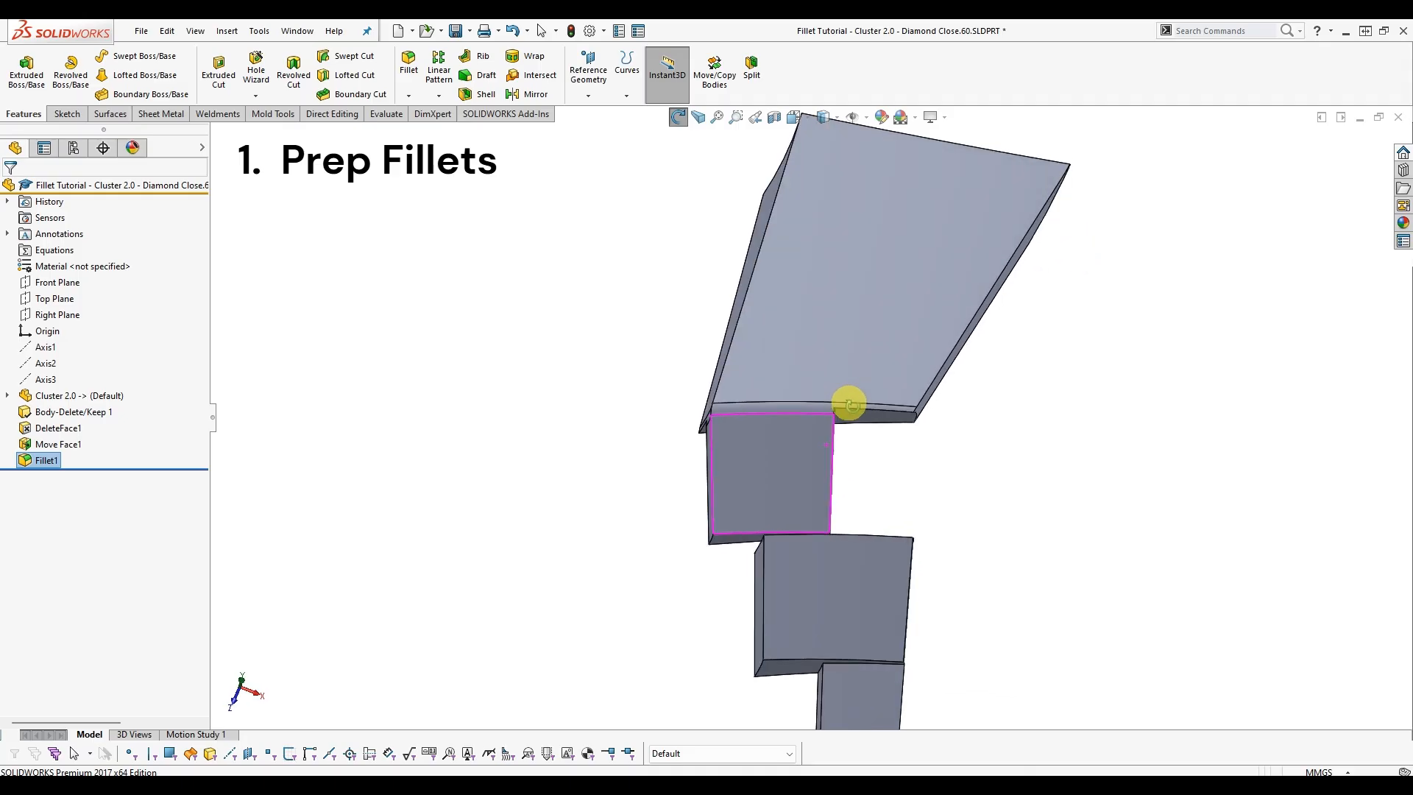
{"action": "left_click", "coordinate": [1076, 499]}
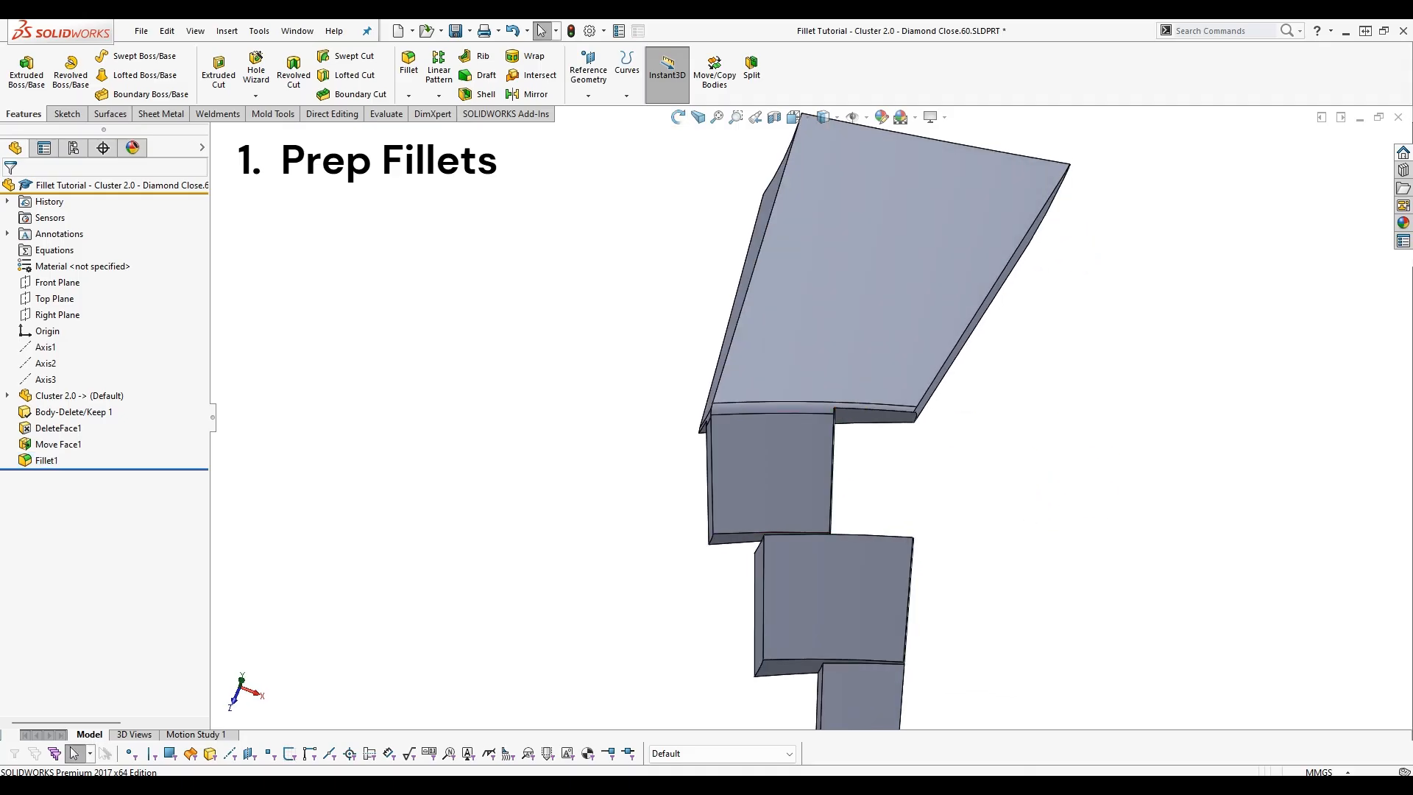
{"action": "left_click", "coordinate": [824, 448]}
{"action": "middle_click_drag", "start_coordinate": [824, 447], "coordinate": [762, 450]}
{"action": "scroll", "coordinate": [610, 482], "scroll_direction": "down", "scroll_amount": 2}
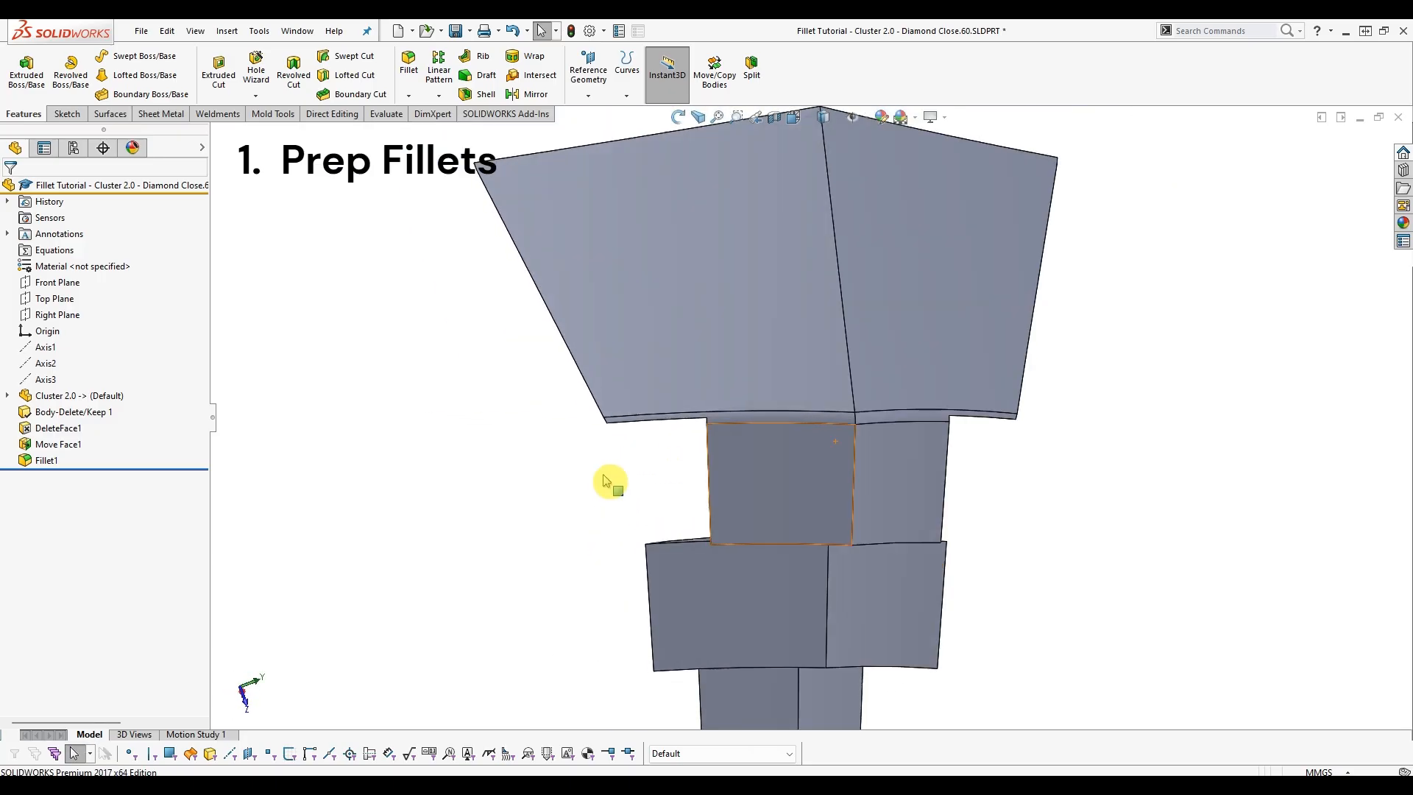
{"action": "middle_click_drag", "start_coordinate": [854, 407], "coordinate": [956, 312]}
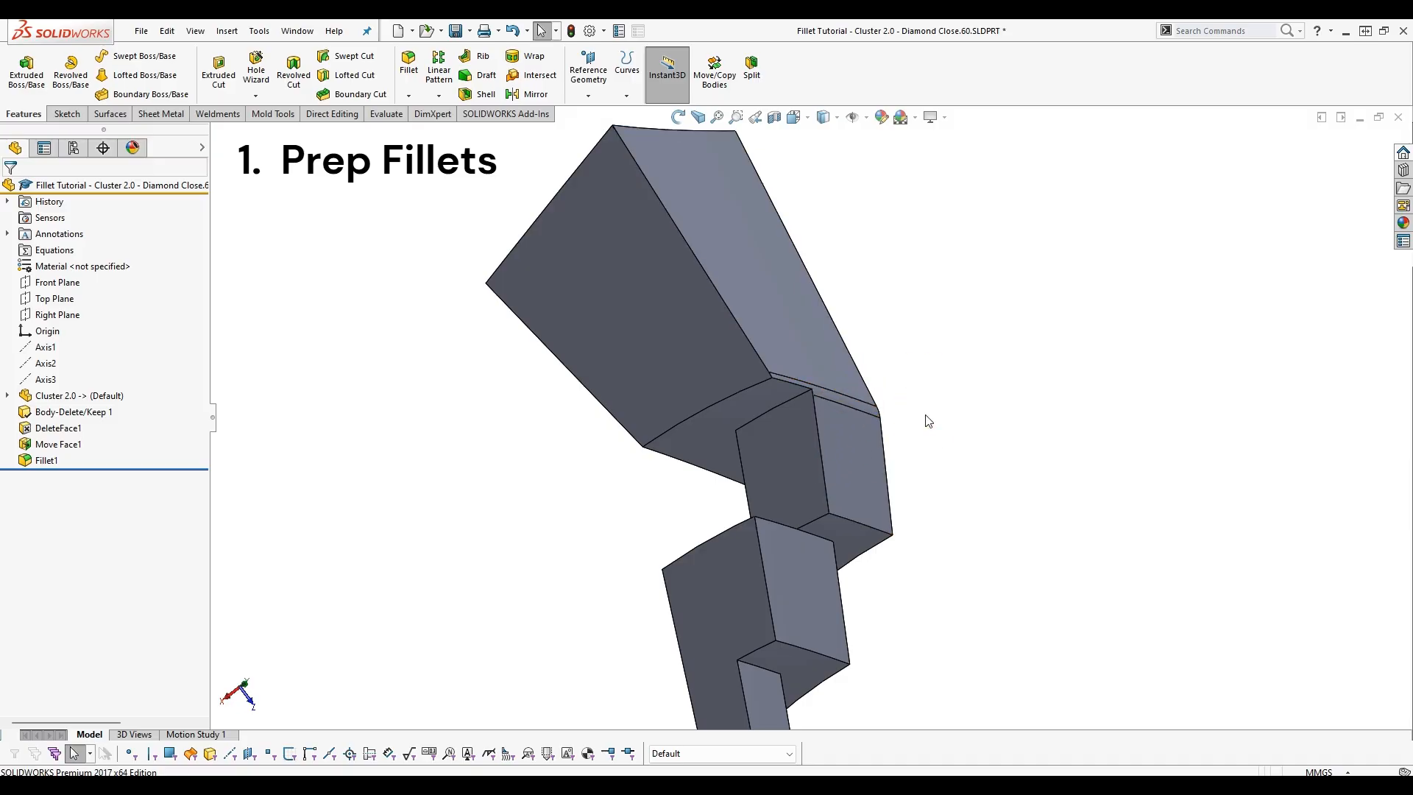
Open the recent part Cluster 2.0 - Pent Ray Far A.60.SLDPRT.
{"action": "key", "text": "ctrl+Tab"}
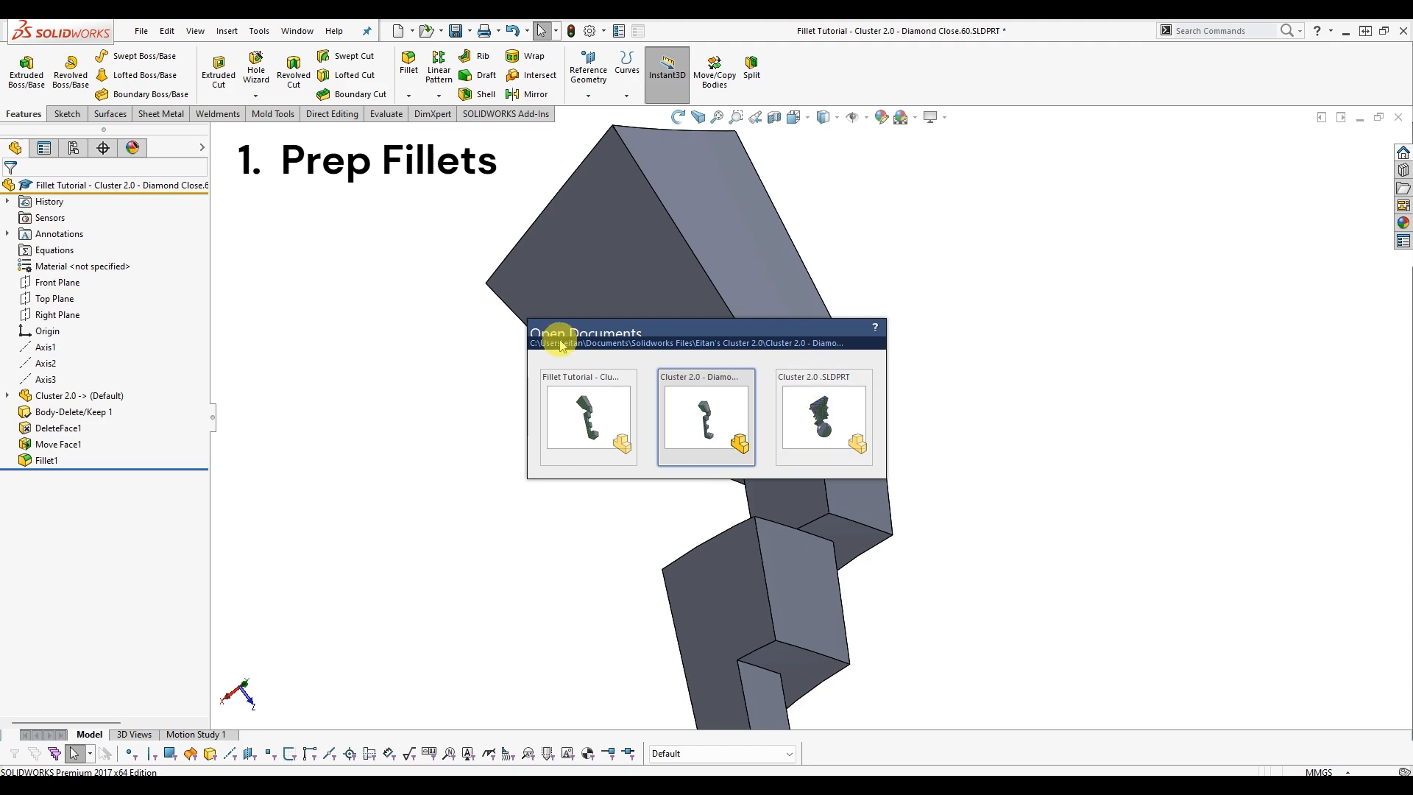
{"action": "left_click", "coordinate": [141, 30]}
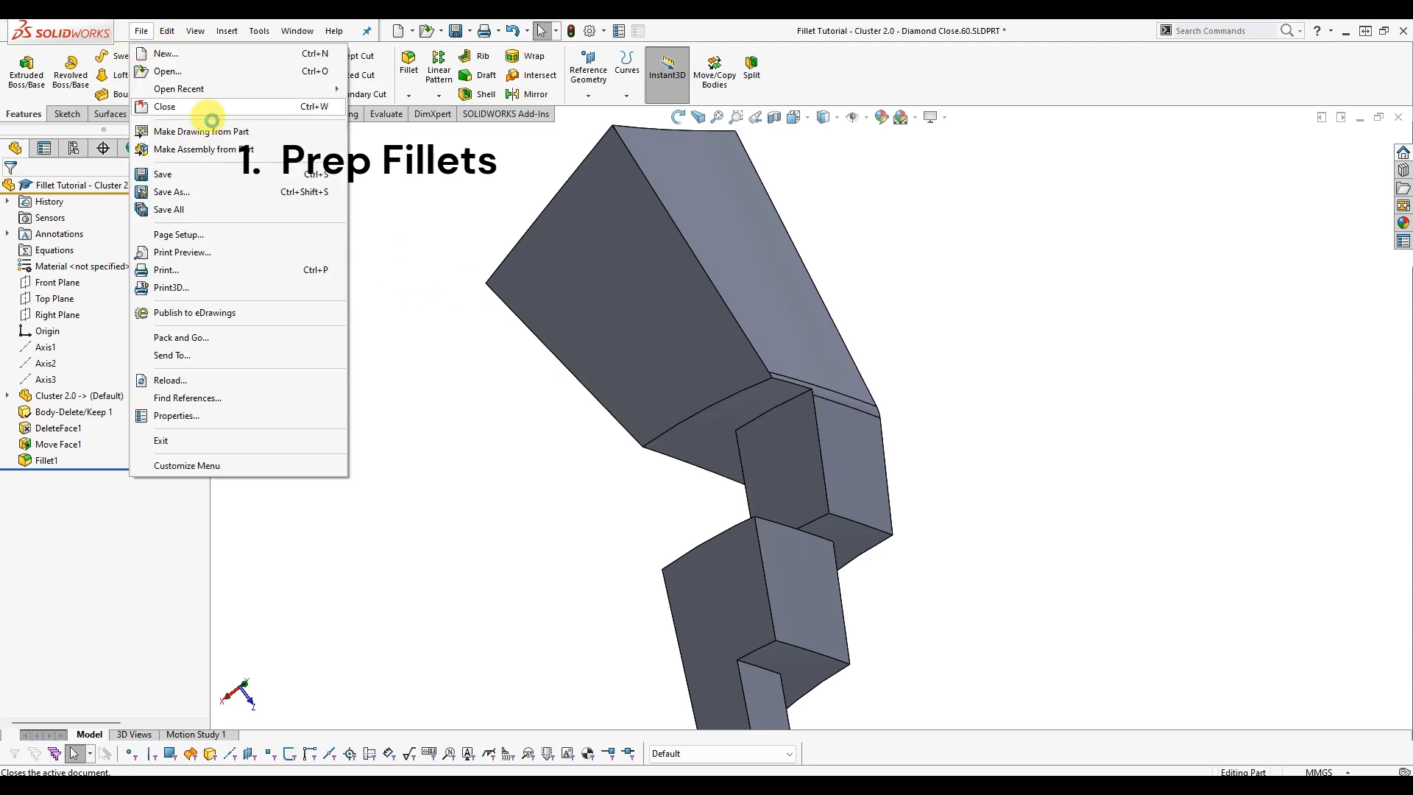
{"action": "mouse_move", "coordinate": [243, 90]}
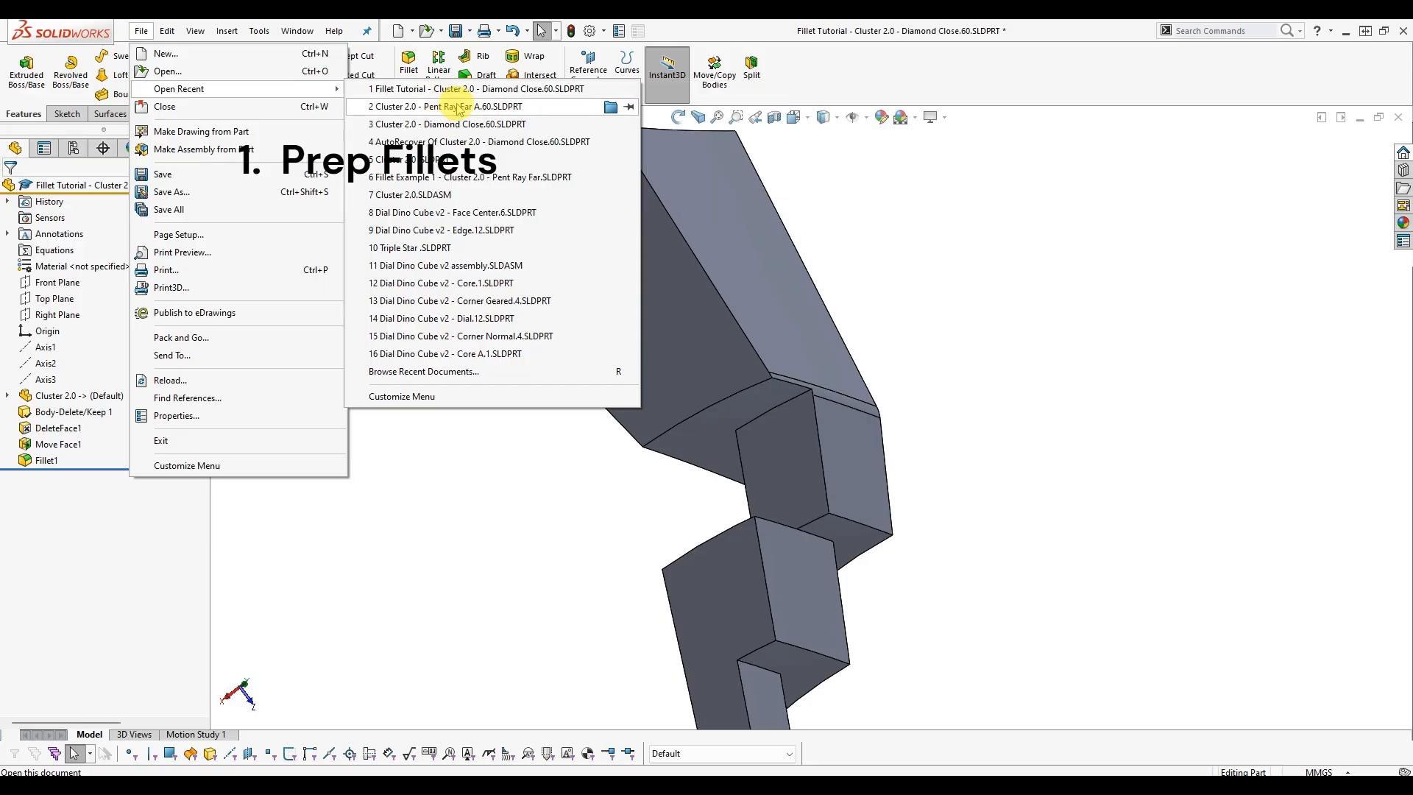
{"action": "left_click", "coordinate": [1112, 445]}
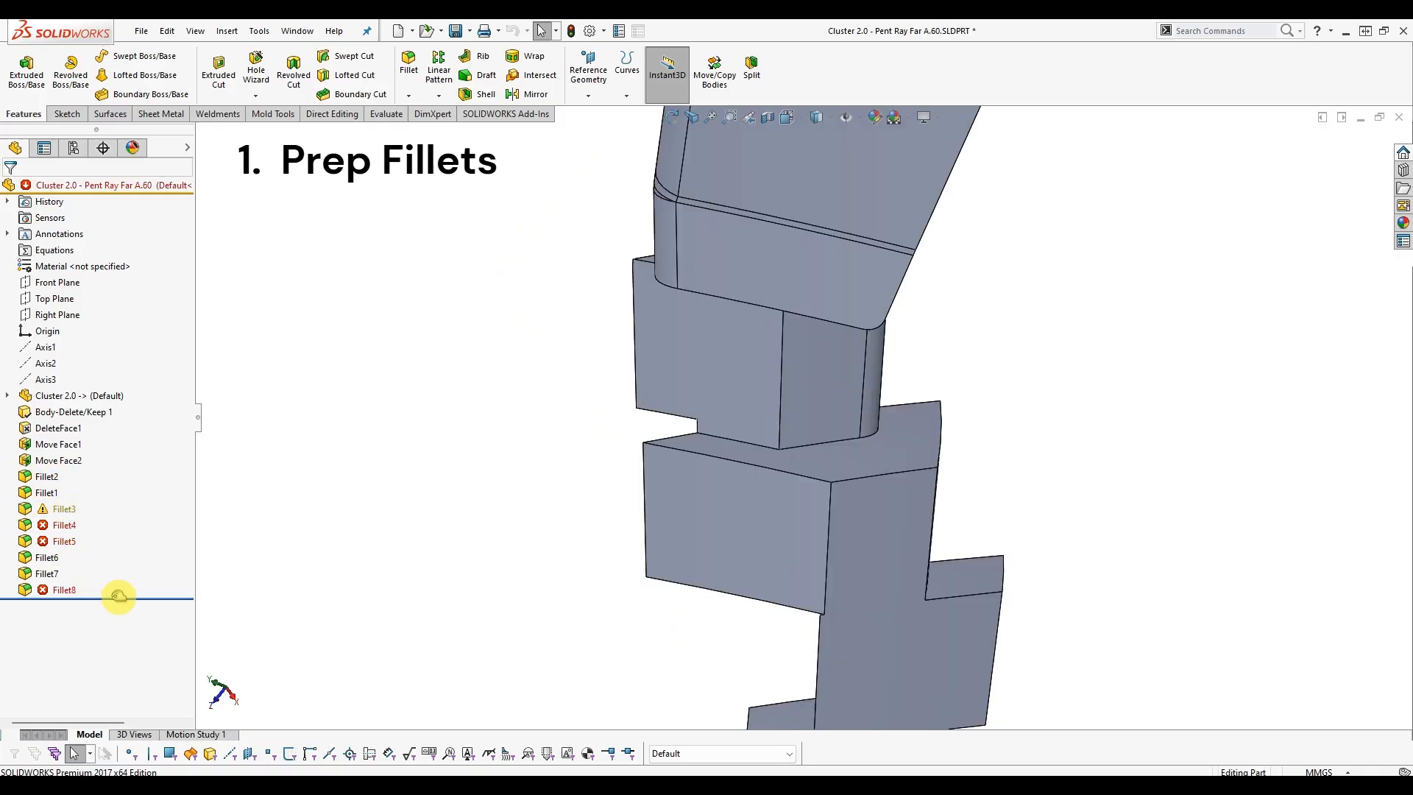
Roll the Pent Ray Far part back to just after Fillet1 and delete Fillet1.
{"action": "left_click_drag", "start_coordinate": [118, 598], "coordinate": [111, 500]}
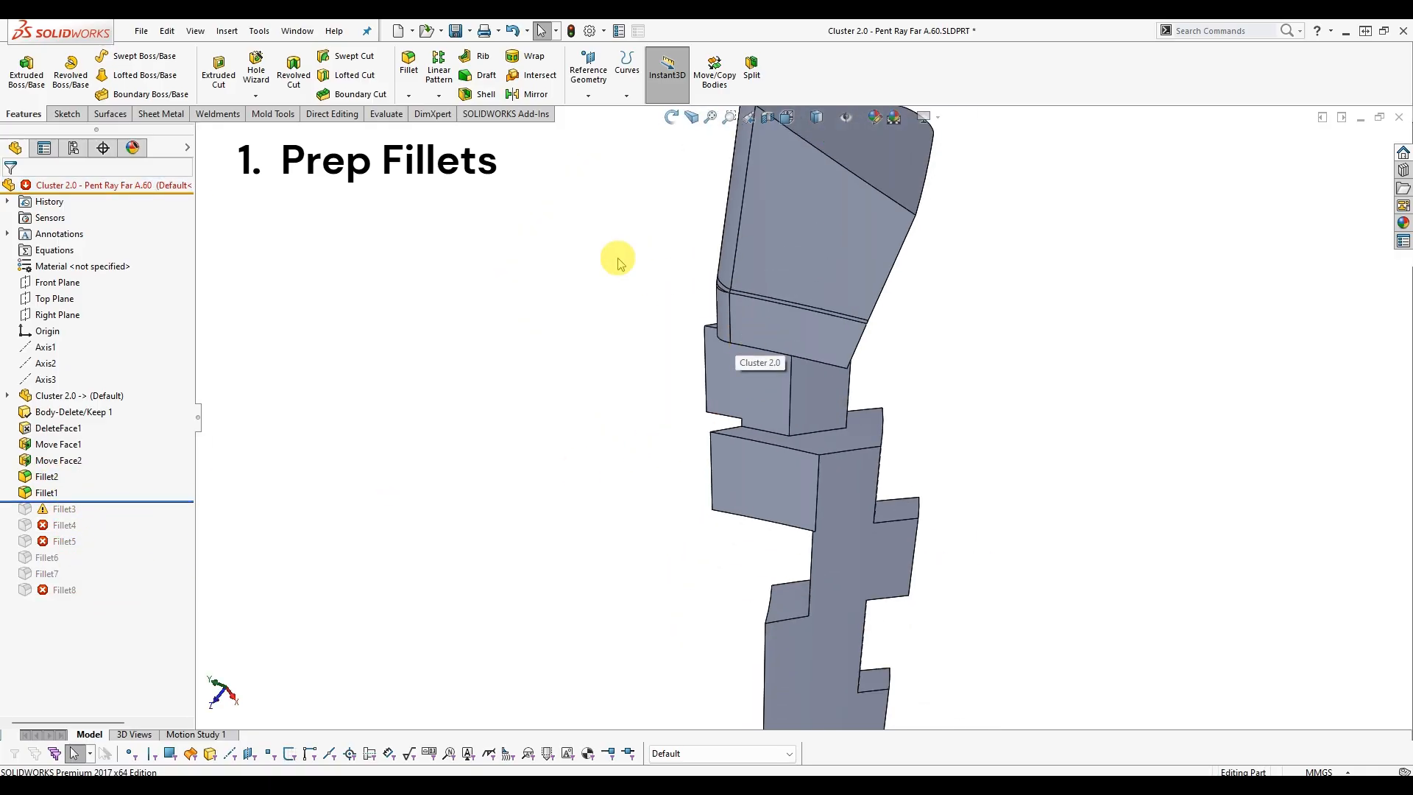
{"action": "middle_click_drag", "start_coordinate": [618, 262], "coordinate": [591, 272]}
{"action": "scroll", "coordinate": [749, 324], "scroll_direction": "down", "scroll_amount": 3}
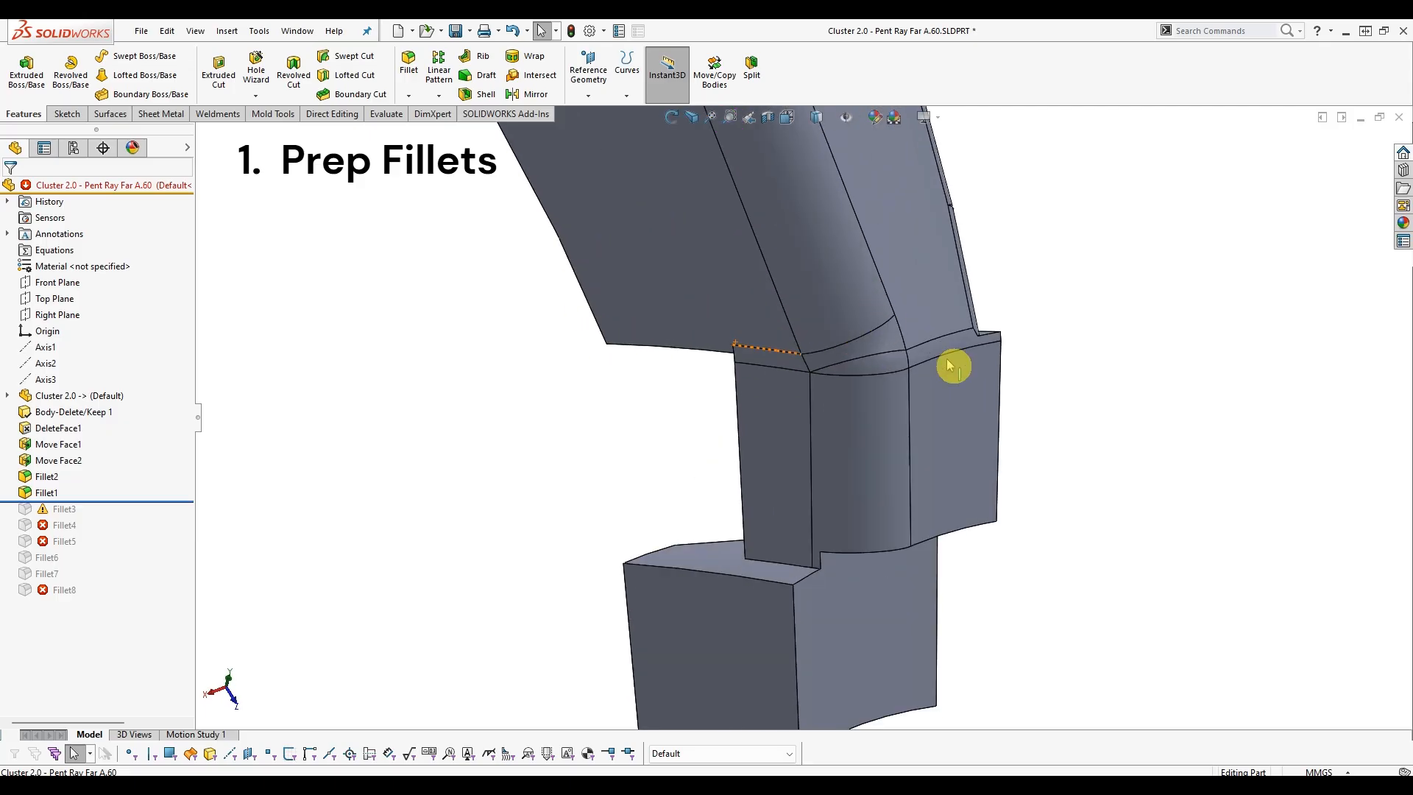
{"action": "left_click", "coordinate": [949, 346]}
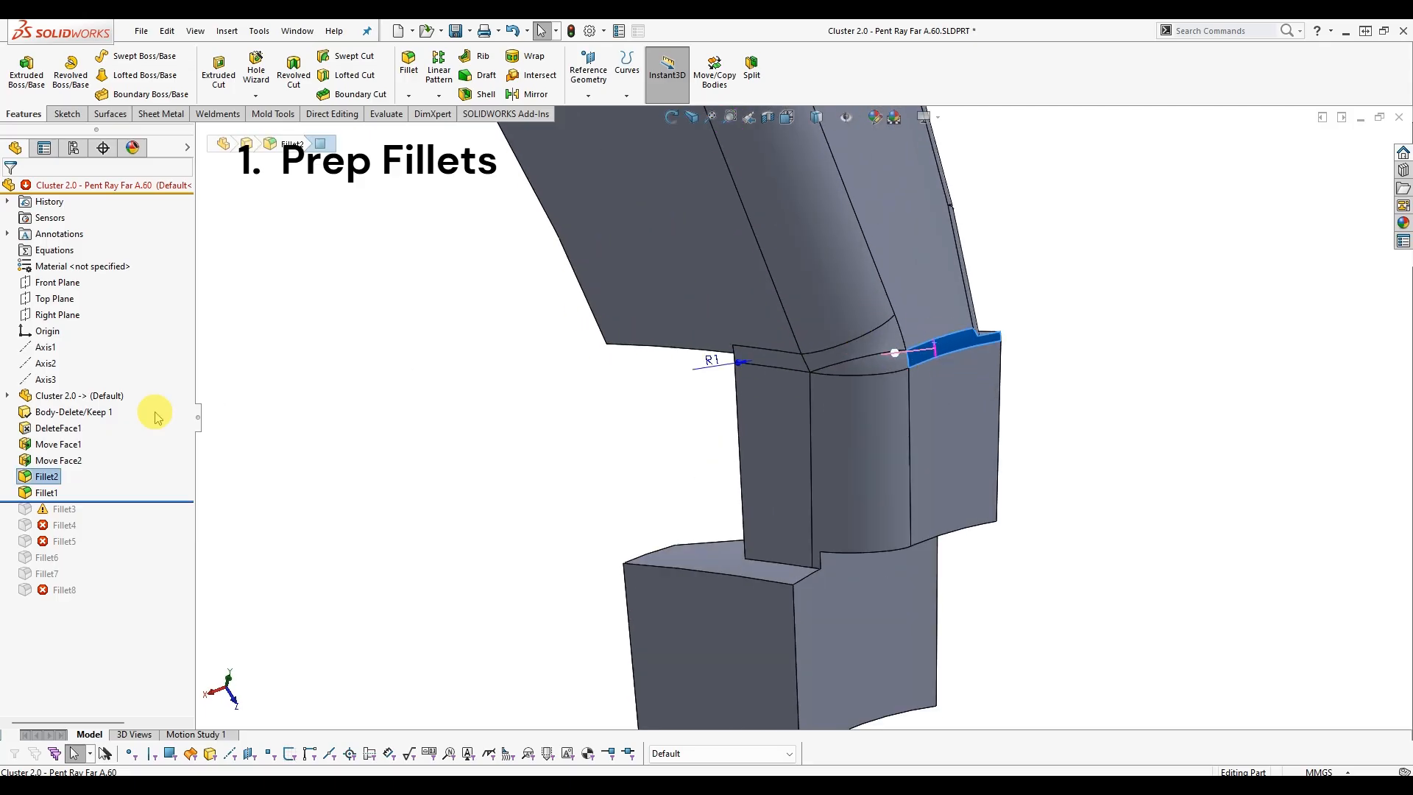
{"action": "left_click", "coordinate": [51, 492]}
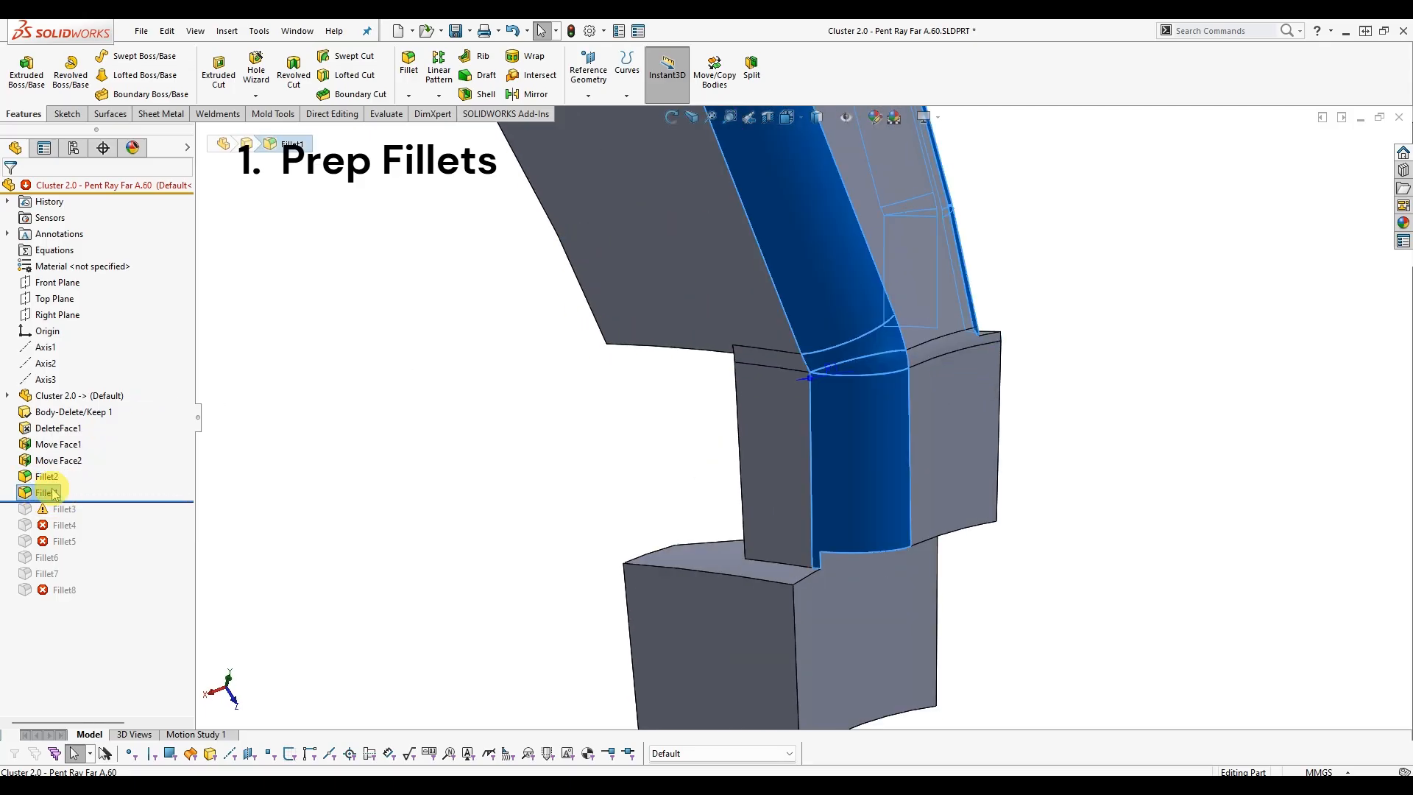
{"action": "key", "text": "Delete"}
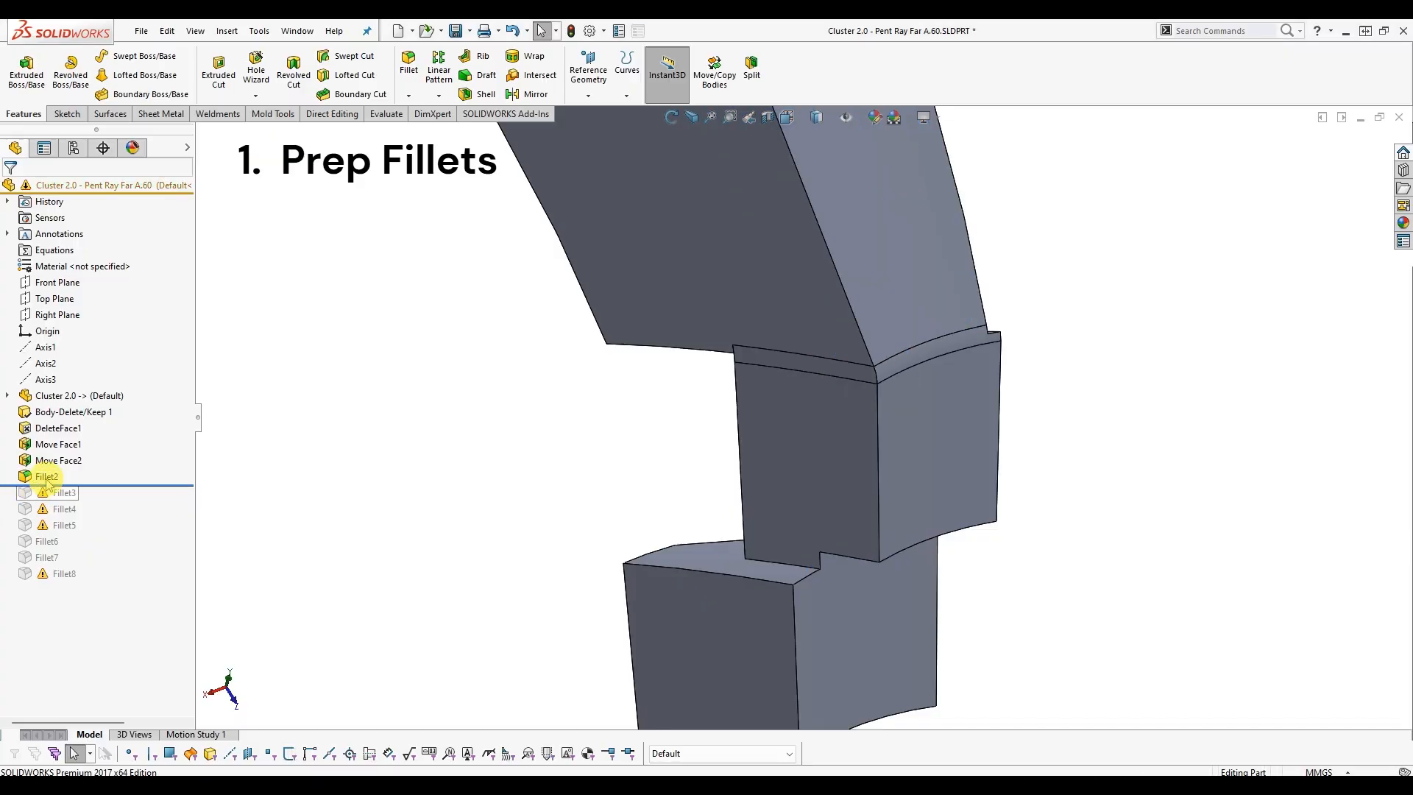
Examine the faces created by Fillet2 around the junction between the upper cap and the block below.
{"action": "left_click", "coordinate": [46, 476]}
{"action": "middle_click_drag", "start_coordinate": [877, 460], "coordinate": [924, 416]}
{"action": "middle_click_drag", "start_coordinate": [739, 361], "coordinate": [810, 366]}
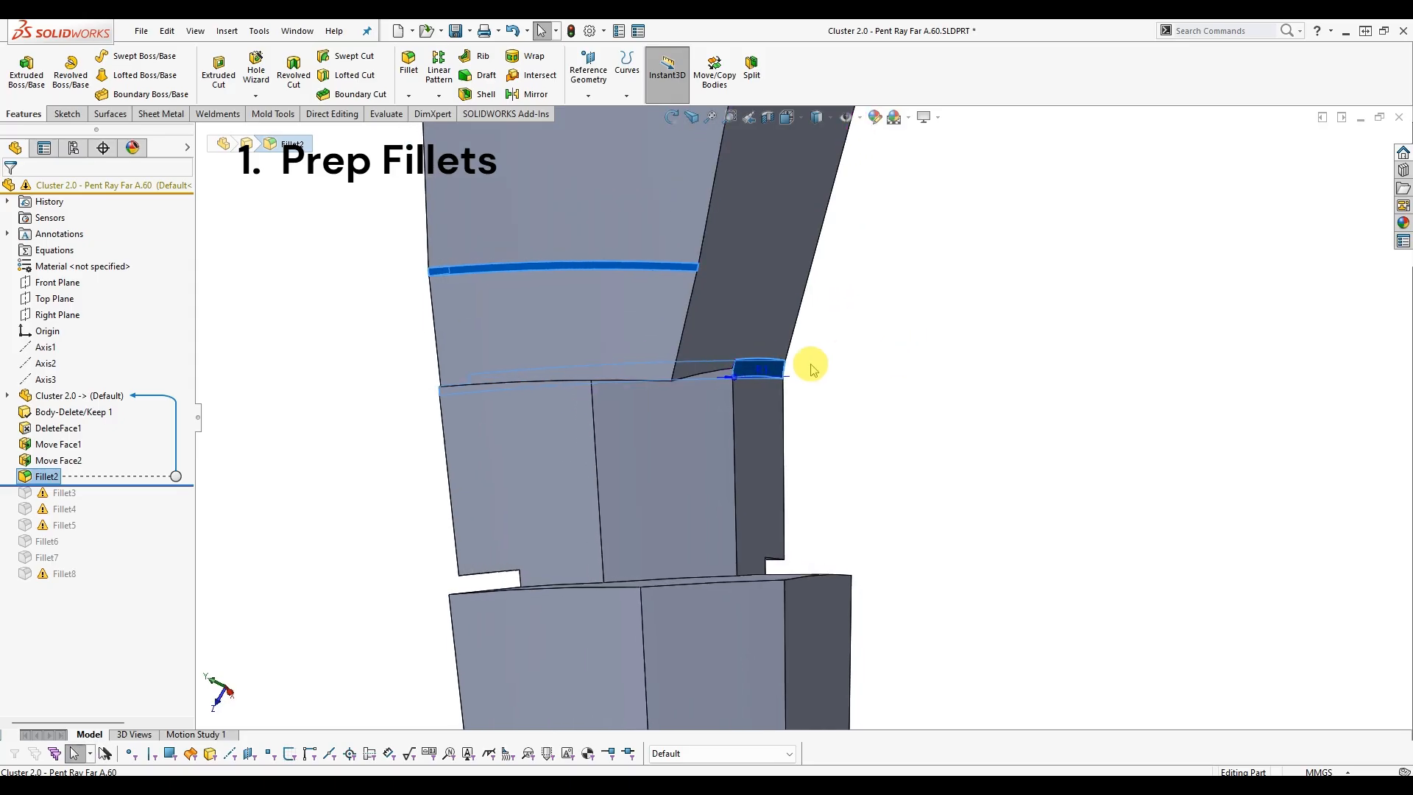
{"action": "scroll", "coordinate": [810, 366], "scroll_direction": "down", "scroll_amount": 6}
{"action": "scroll", "coordinate": [639, 412], "scroll_direction": "up", "scroll_amount": 5}
{"action": "middle_click_drag", "start_coordinate": [669, 385], "coordinate": [656, 466]}
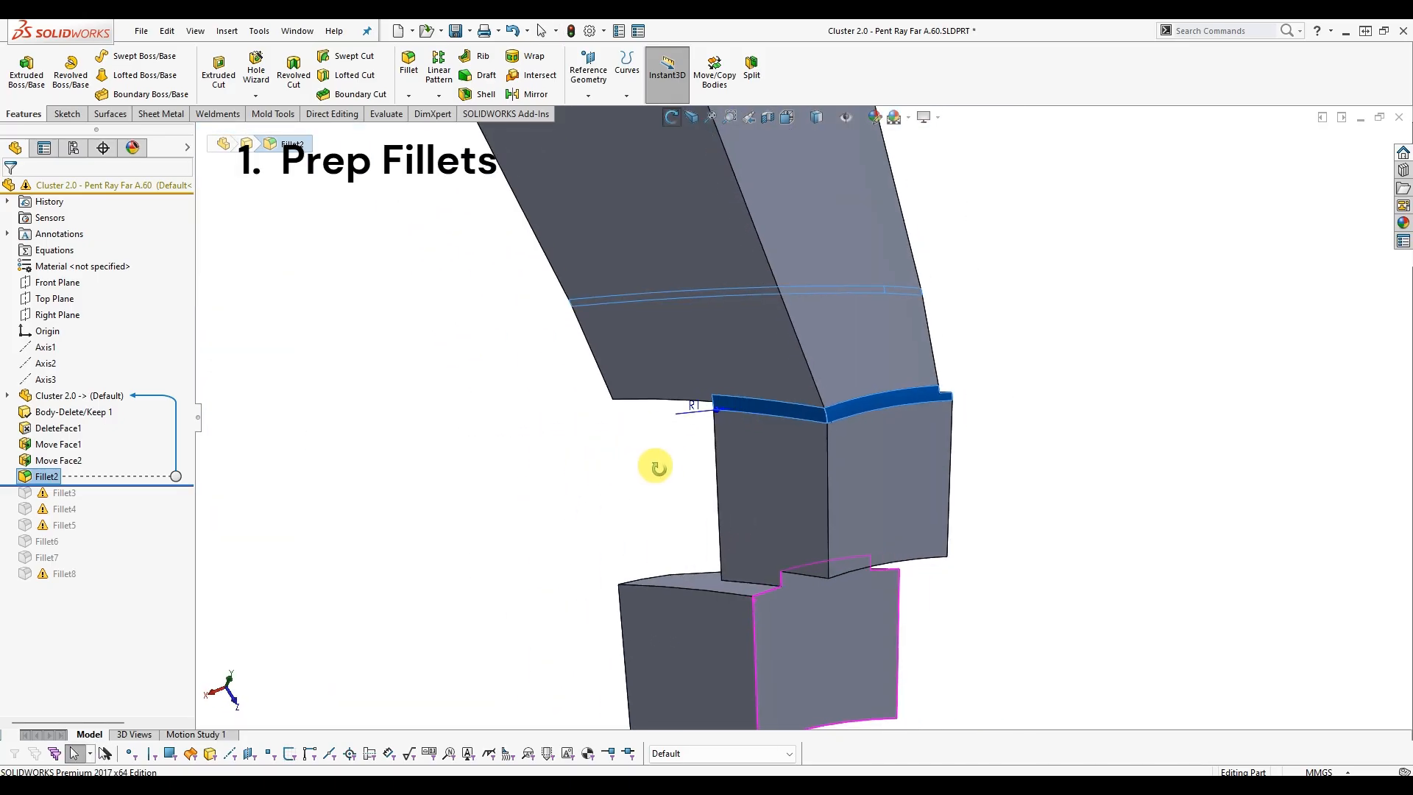
{"action": "left_click", "coordinate": [656, 466]}
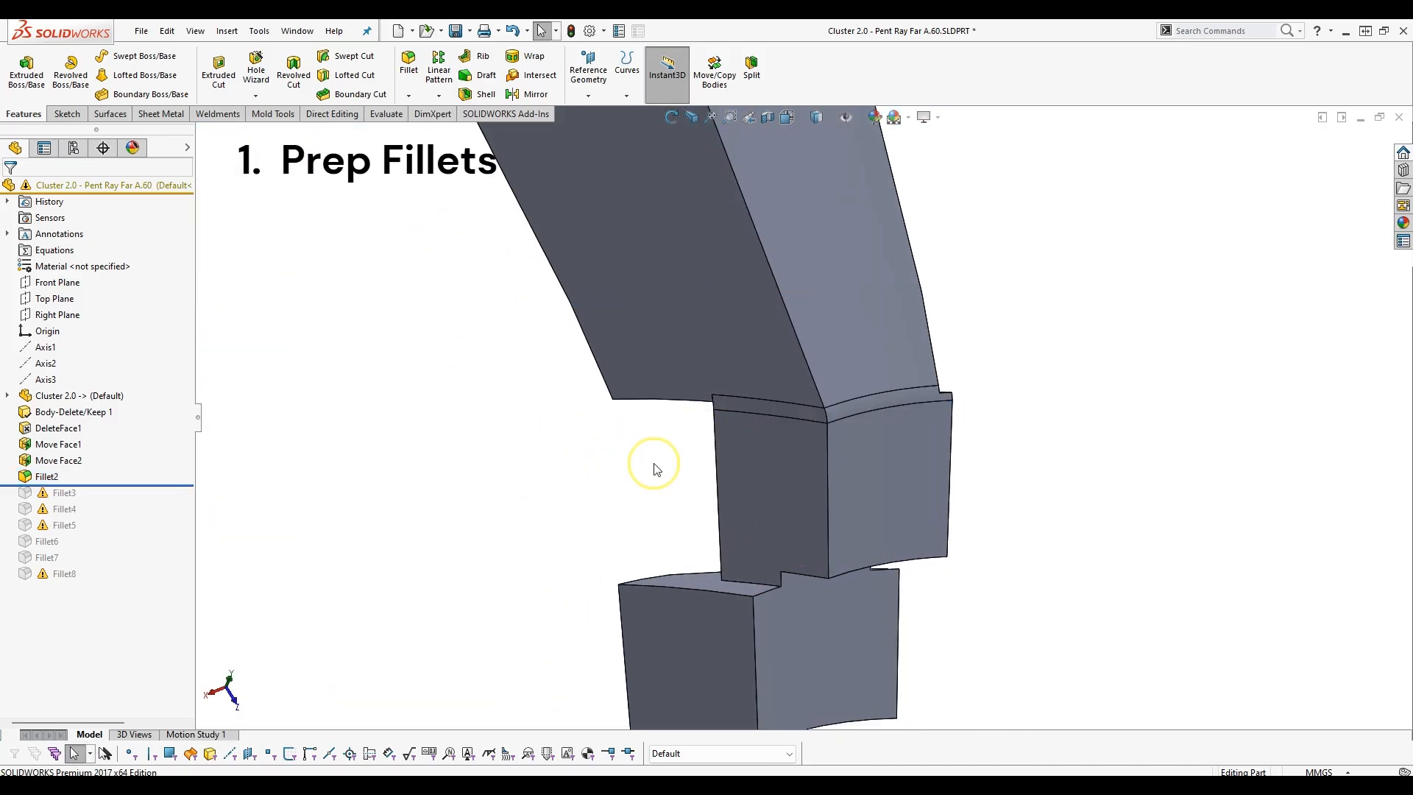
{"action": "left_click", "coordinate": [719, 486]}
{"action": "left_click", "coordinate": [752, 417]}
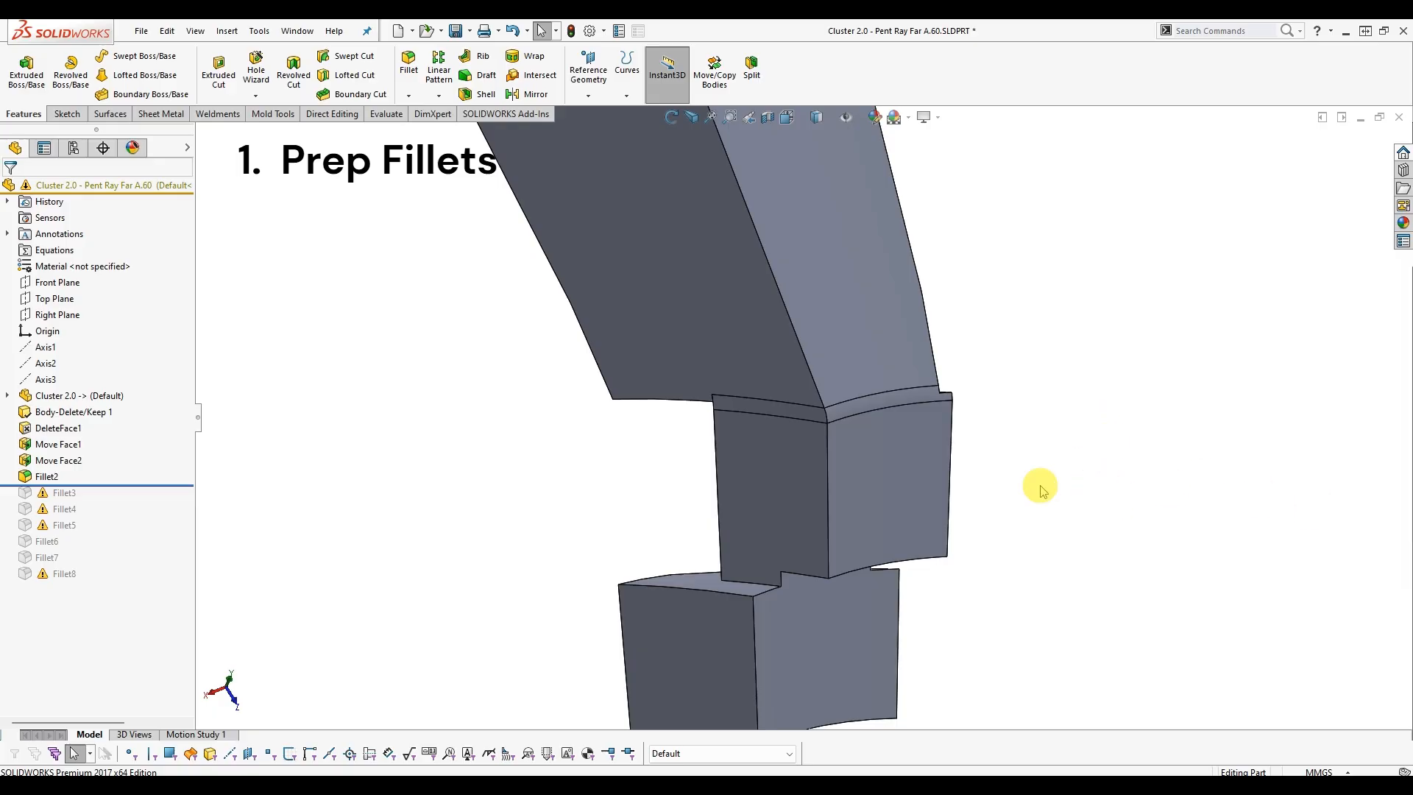
{"action": "scroll", "coordinate": [905, 409], "scroll_direction": "up", "scroll_amount": 3}
{"action": "scroll", "coordinate": [875, 397], "scroll_direction": "down", "scroll_amount": 6}
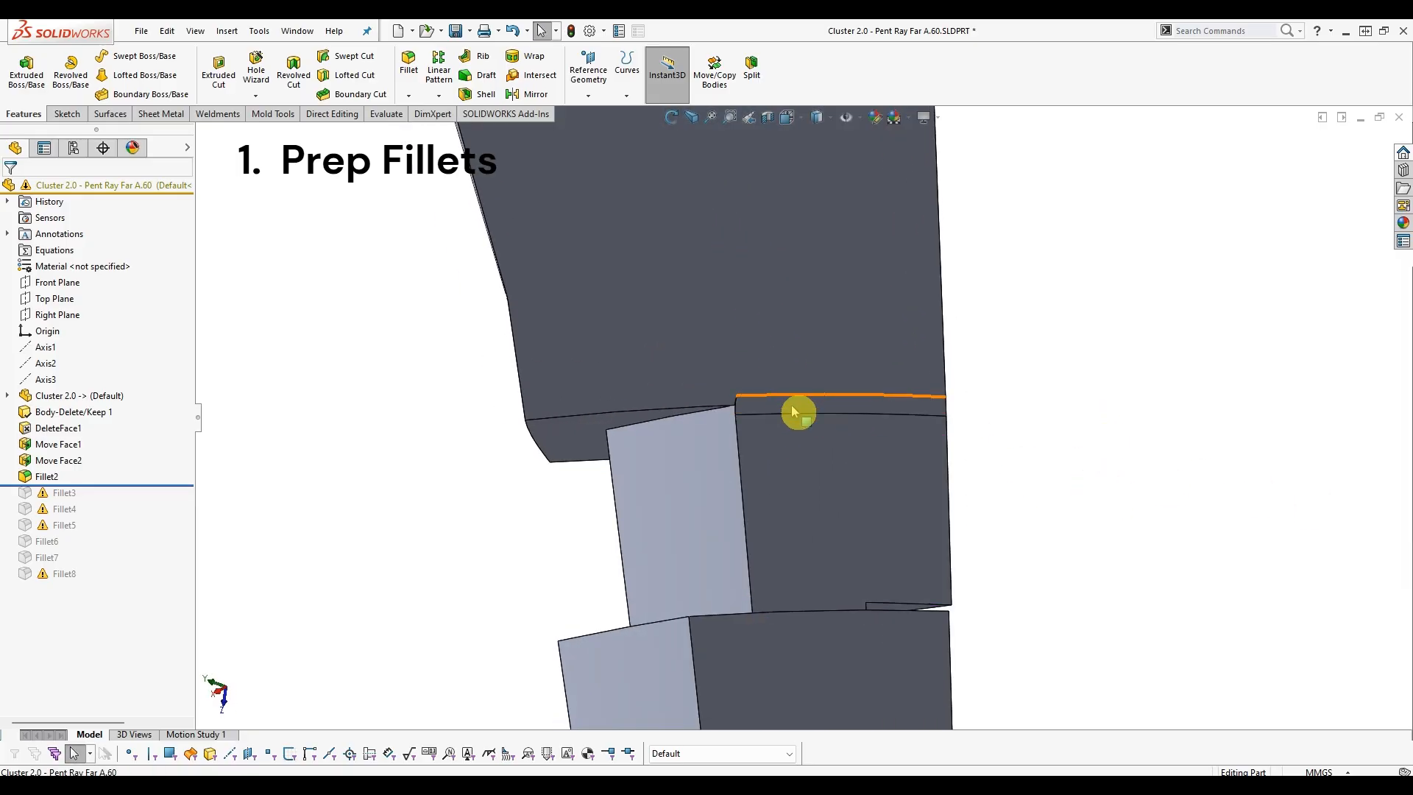
{"action": "scroll", "coordinate": [810, 445], "scroll_direction": "up", "scroll_amount": 4}
{"action": "middle_click_drag", "start_coordinate": [898, 451], "coordinate": [946, 479]}
{"action": "scroll", "coordinate": [956, 482], "scroll_direction": "down", "scroll_amount": 3}
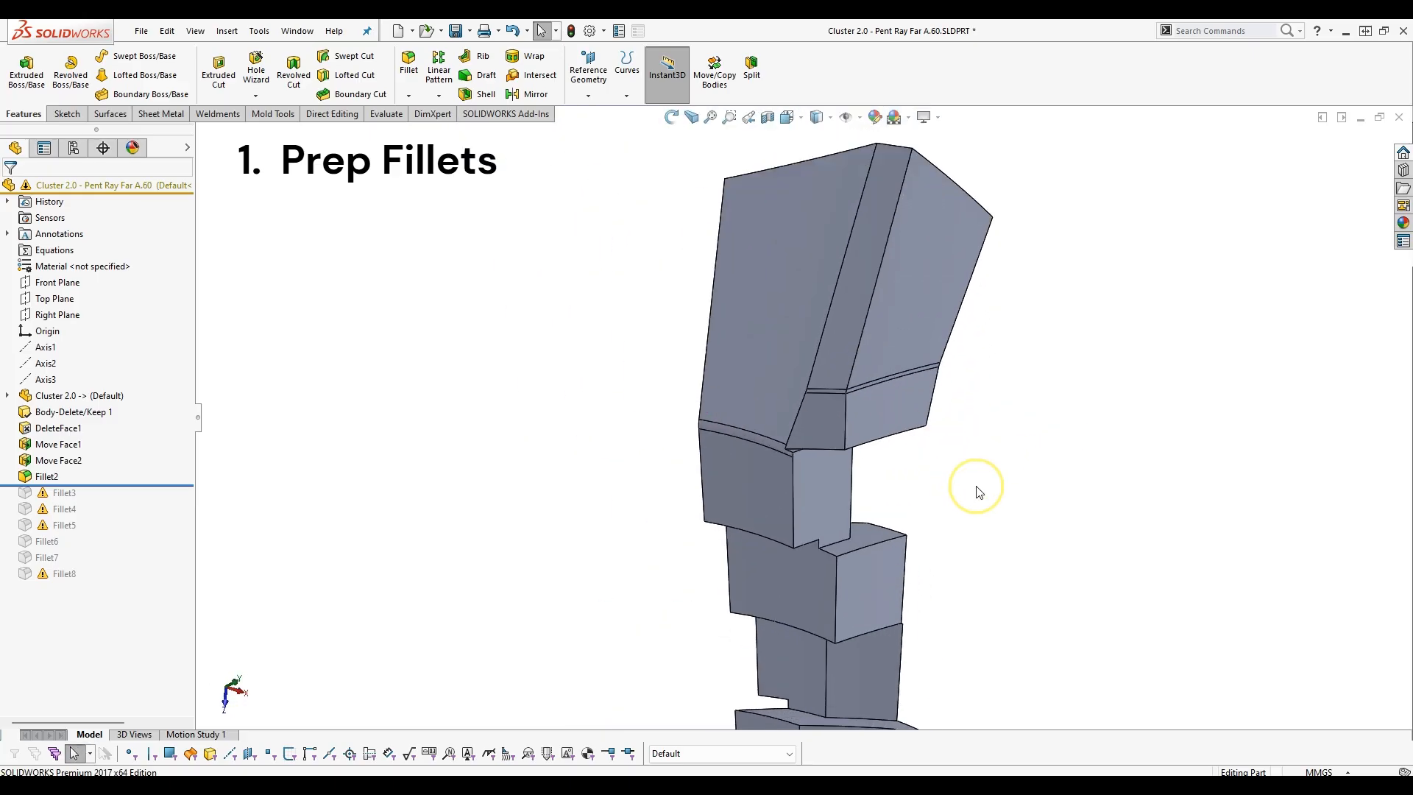
Switch back to the Fillet Tutorial - Cluster 2.0 - Diamond Close.60 part and view its stacked blocks.
{"action": "key", "text": "ctrl+Tab"}
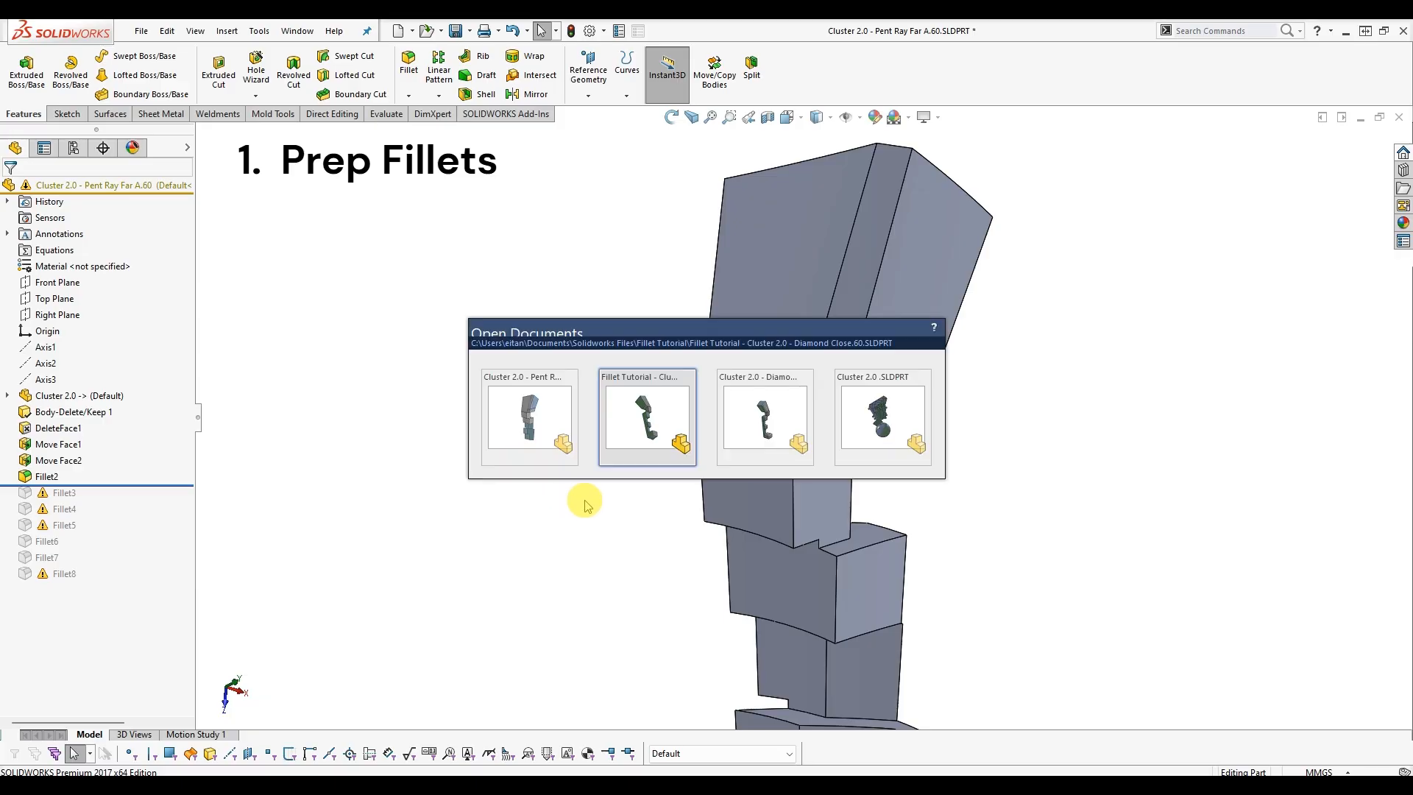
{"action": "left_click", "coordinate": [655, 412]}
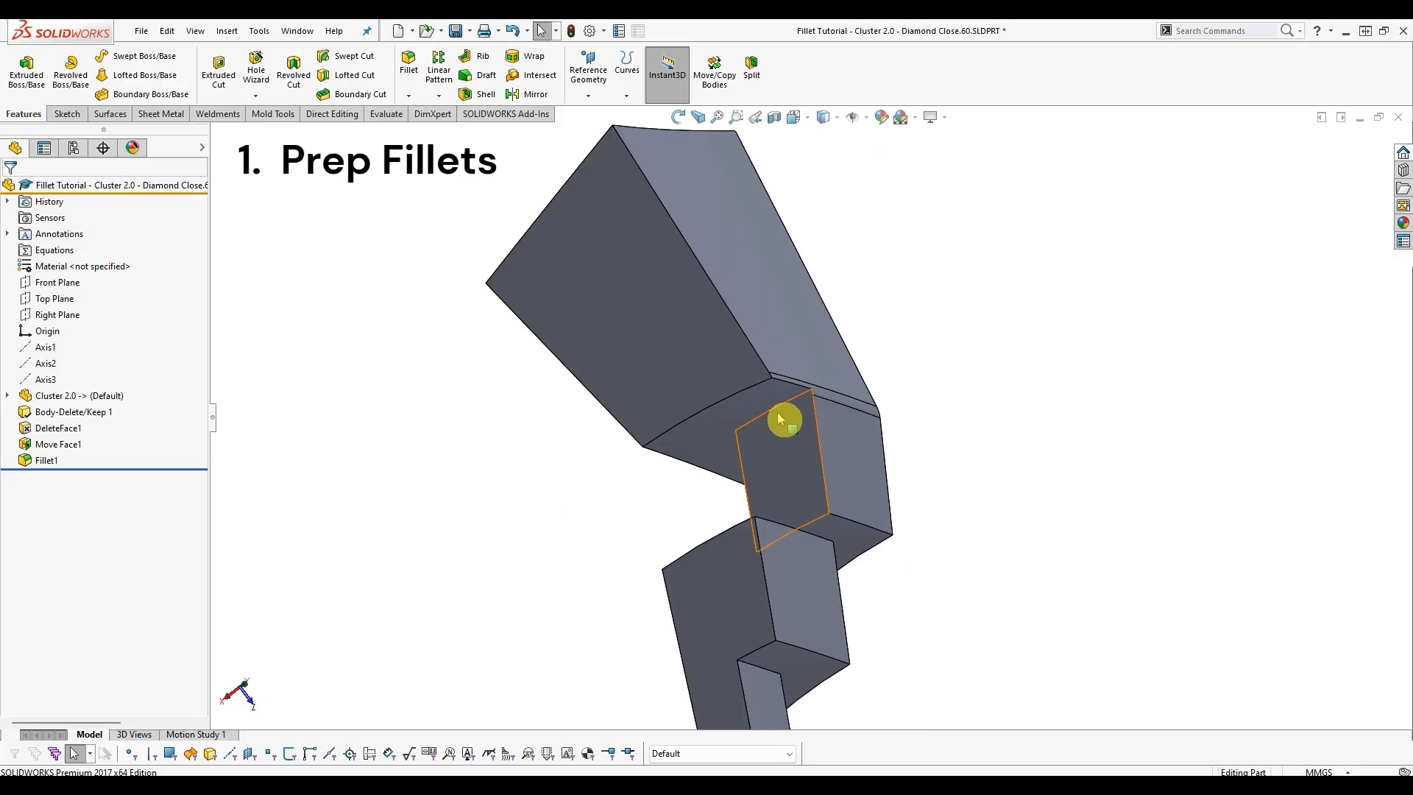
{"action": "scroll", "coordinate": [688, 413], "scroll_direction": "down", "scroll_amount": 3}
{"action": "middle_click_drag", "start_coordinate": [688, 413], "coordinate": [846, 442]}
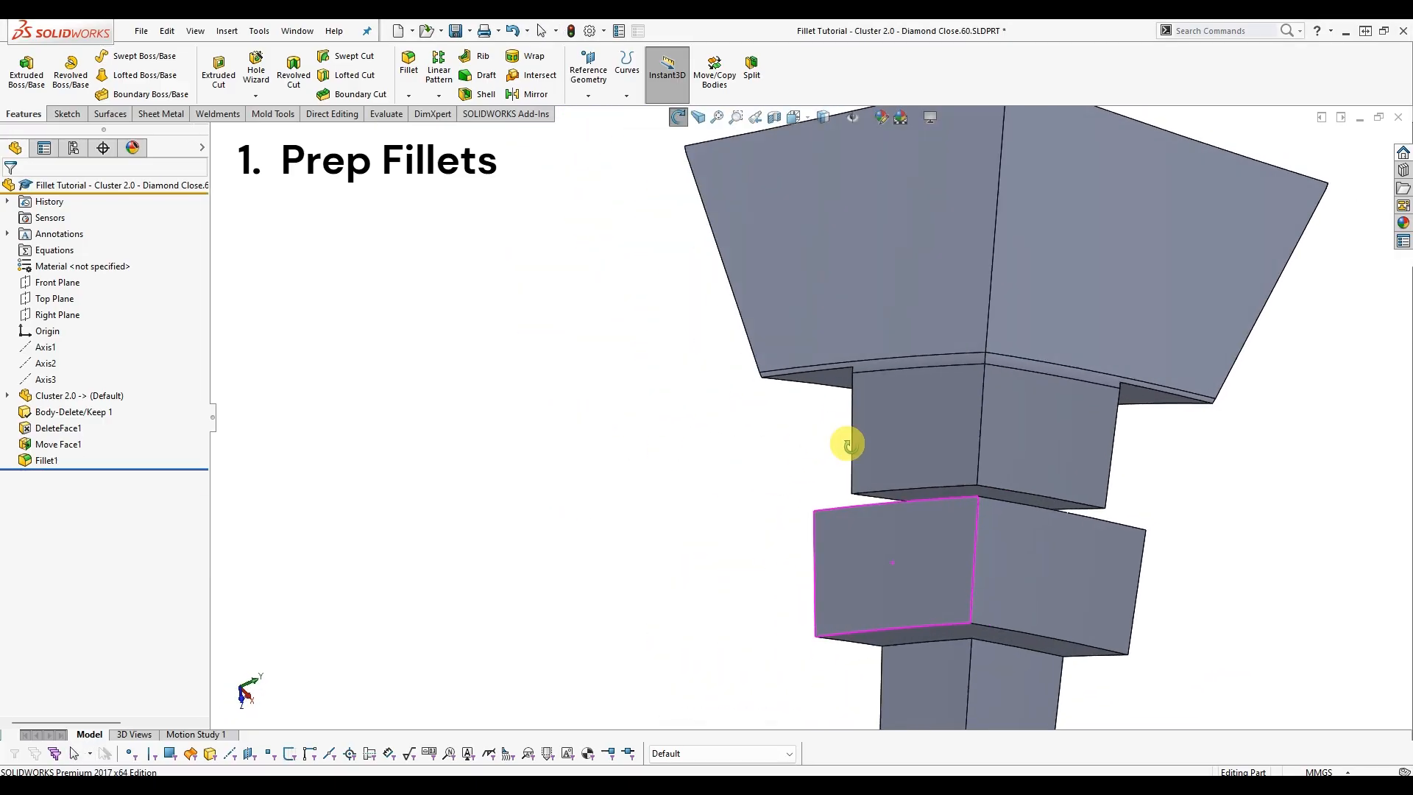
{"action": "key", "text": "z"}
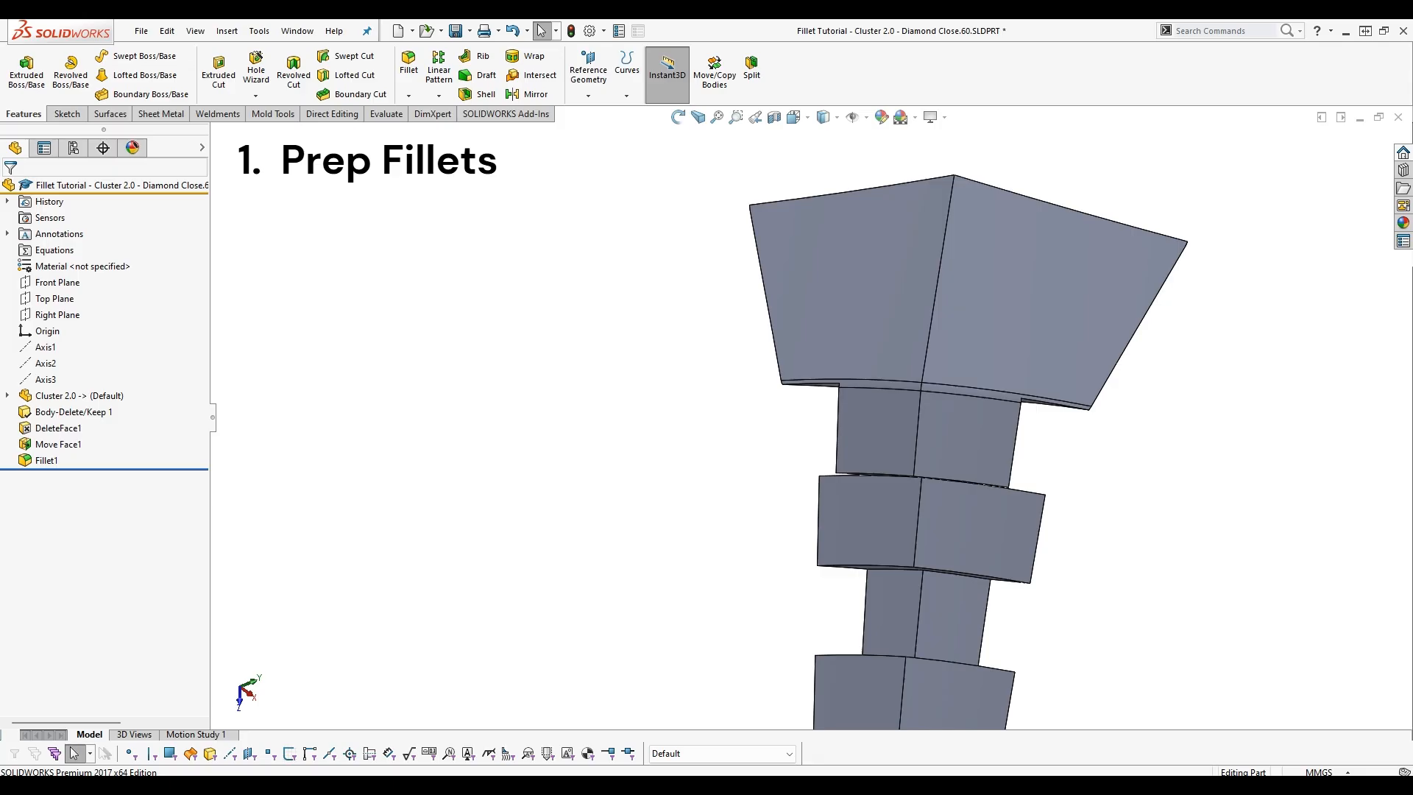
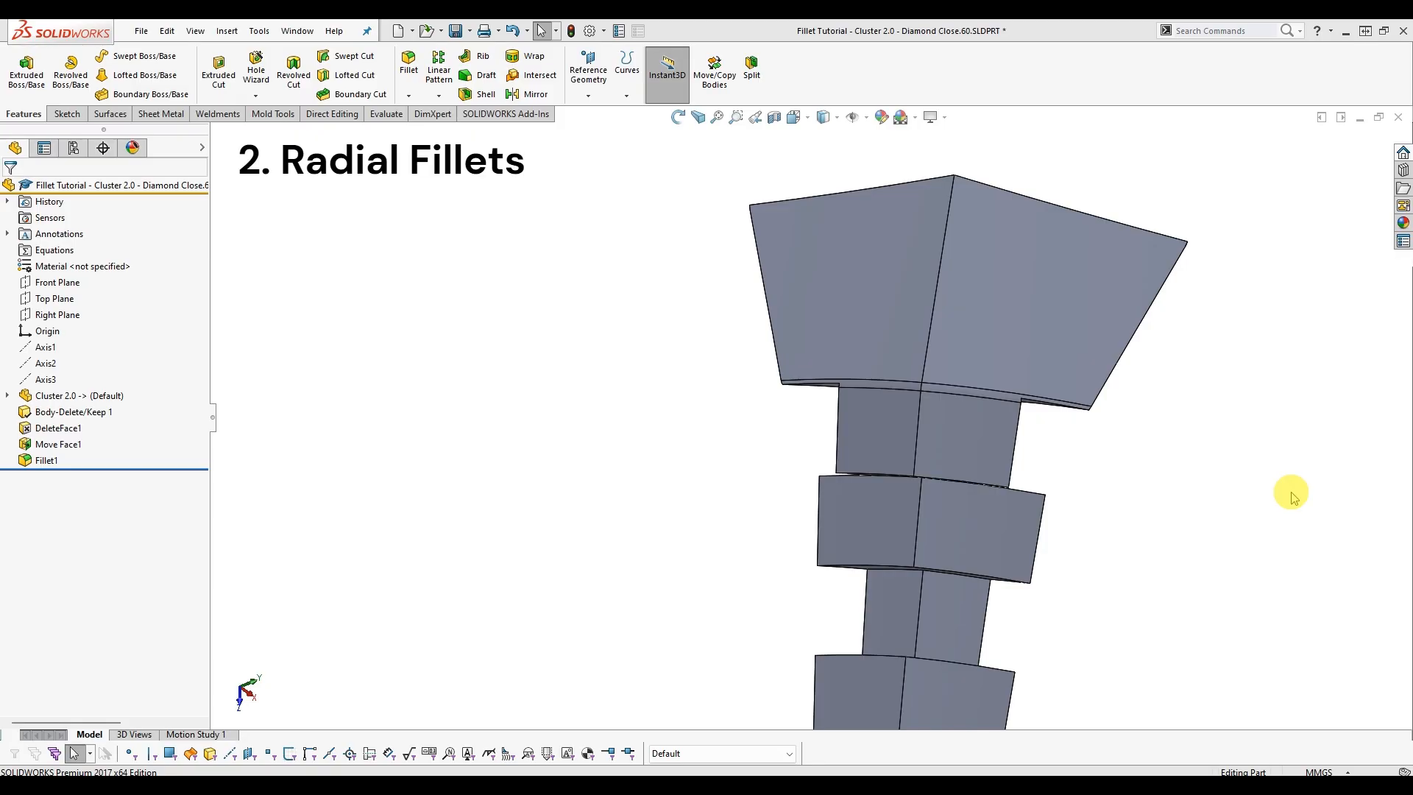
Inspect the radial corner edges of the lowest block, picking them one after another.
{"action": "scroll", "coordinate": [1111, 412], "scroll_direction": "up", "scroll_amount": 3}
{"action": "middle_click_drag", "start_coordinate": [1110, 451], "coordinate": [893, 562]}
{"action": "scroll", "coordinate": [861, 514], "scroll_direction": "down", "scroll_amount": 2}
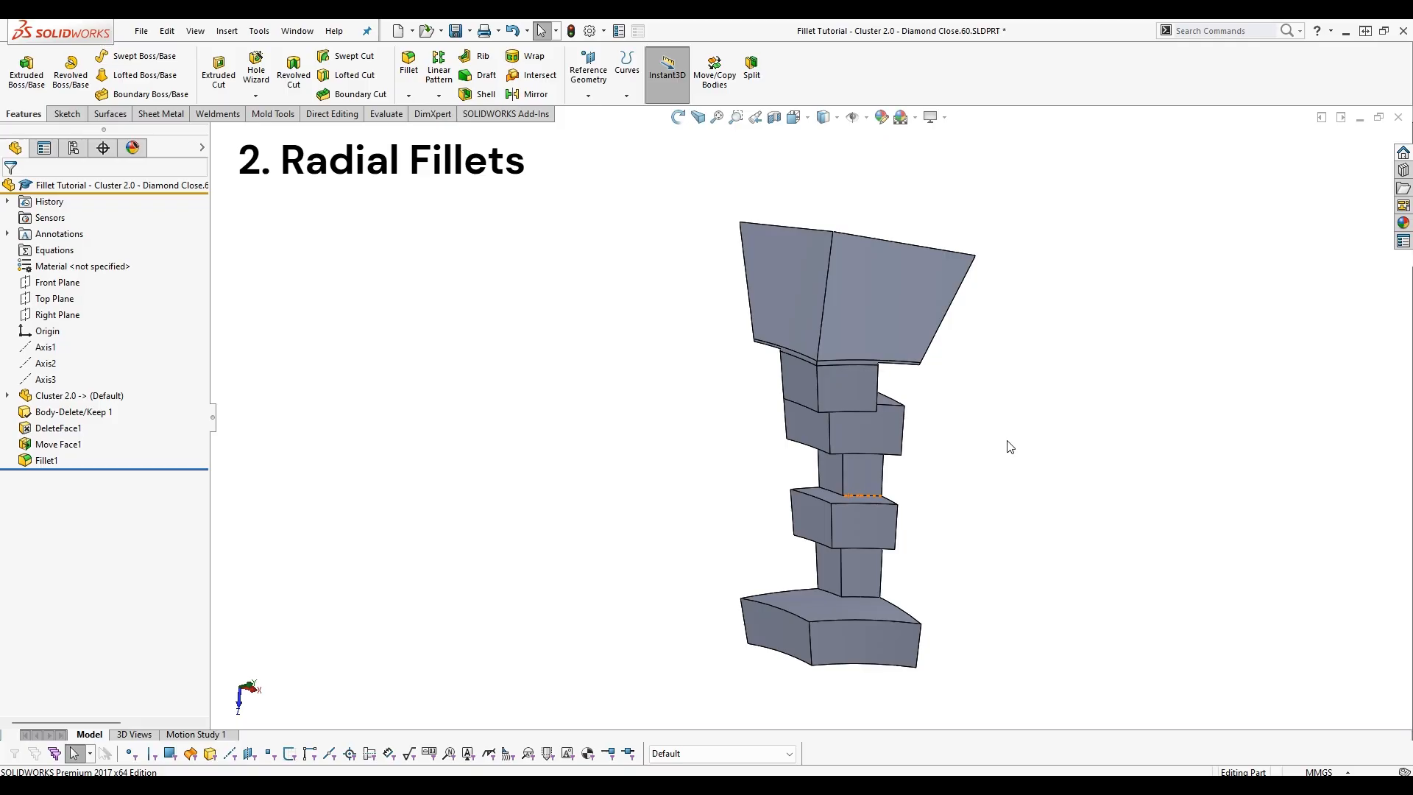
{"action": "scroll", "coordinate": [899, 600], "scroll_direction": "down", "scroll_amount": 5}
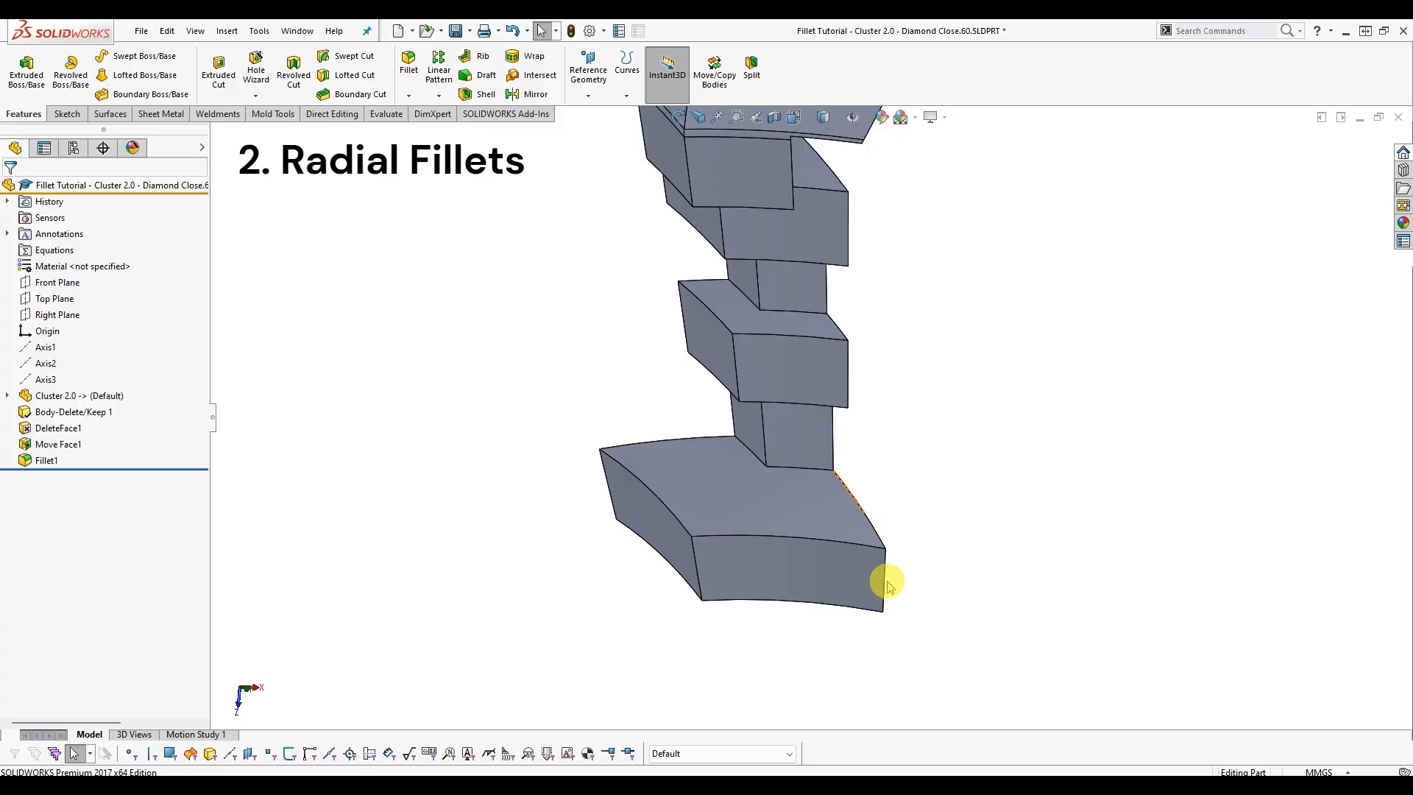
{"action": "left_click", "coordinate": [886, 589]}
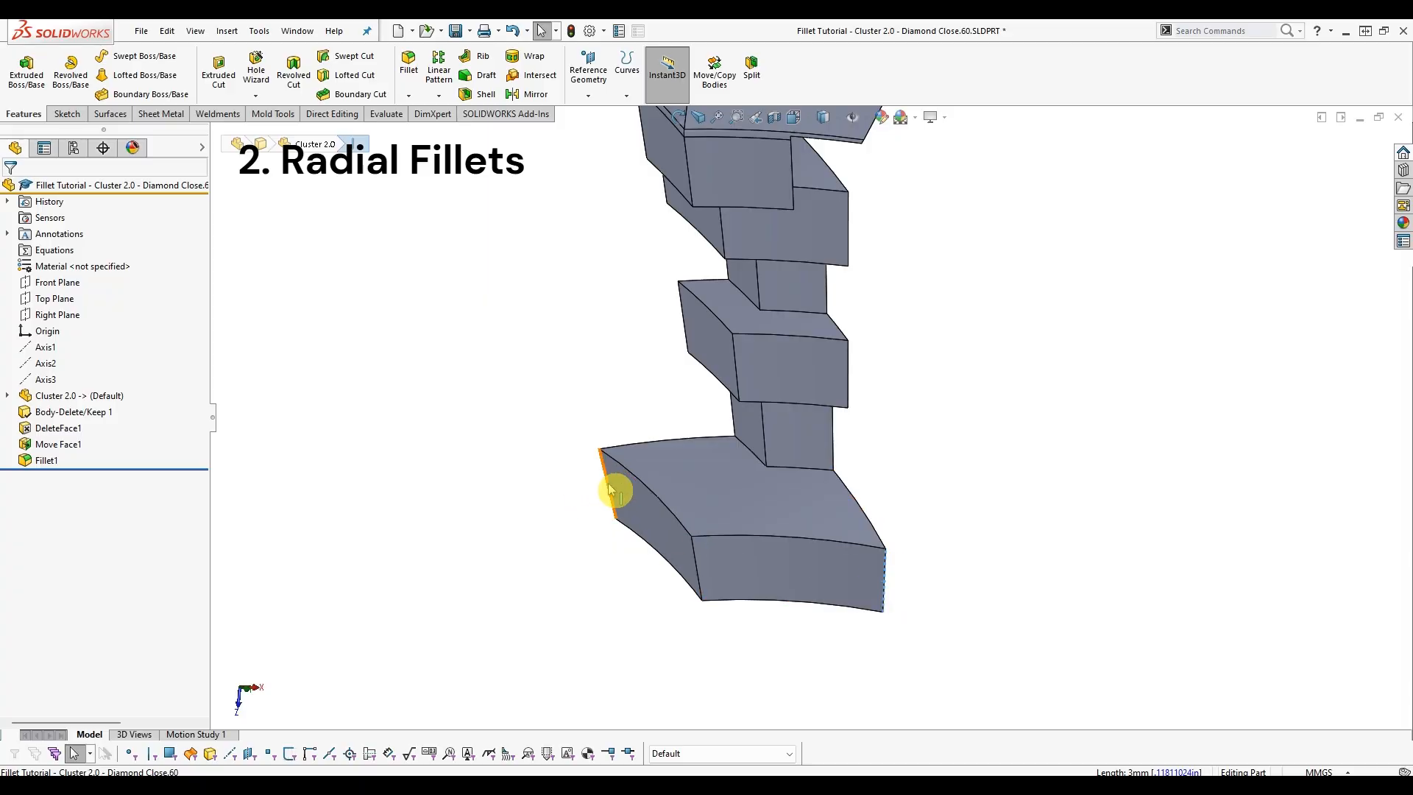
{"action": "left_click", "coordinate": [695, 561]}
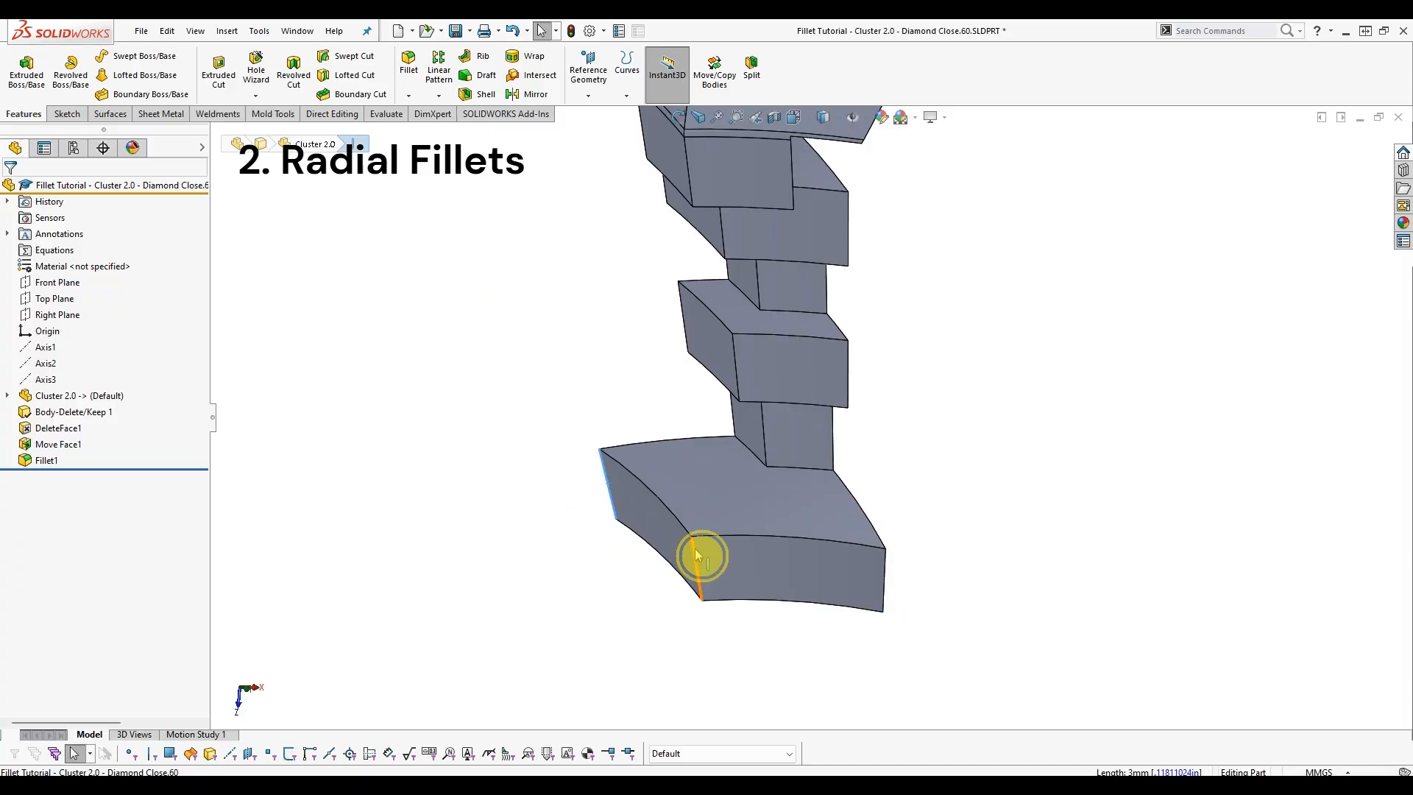
{"action": "left_click", "coordinate": [617, 503]}
Start a symmetric 1 mm fillet and select the three outer radial corner edges of the lowest block.
{"action": "left_click", "coordinate": [568, 467]}
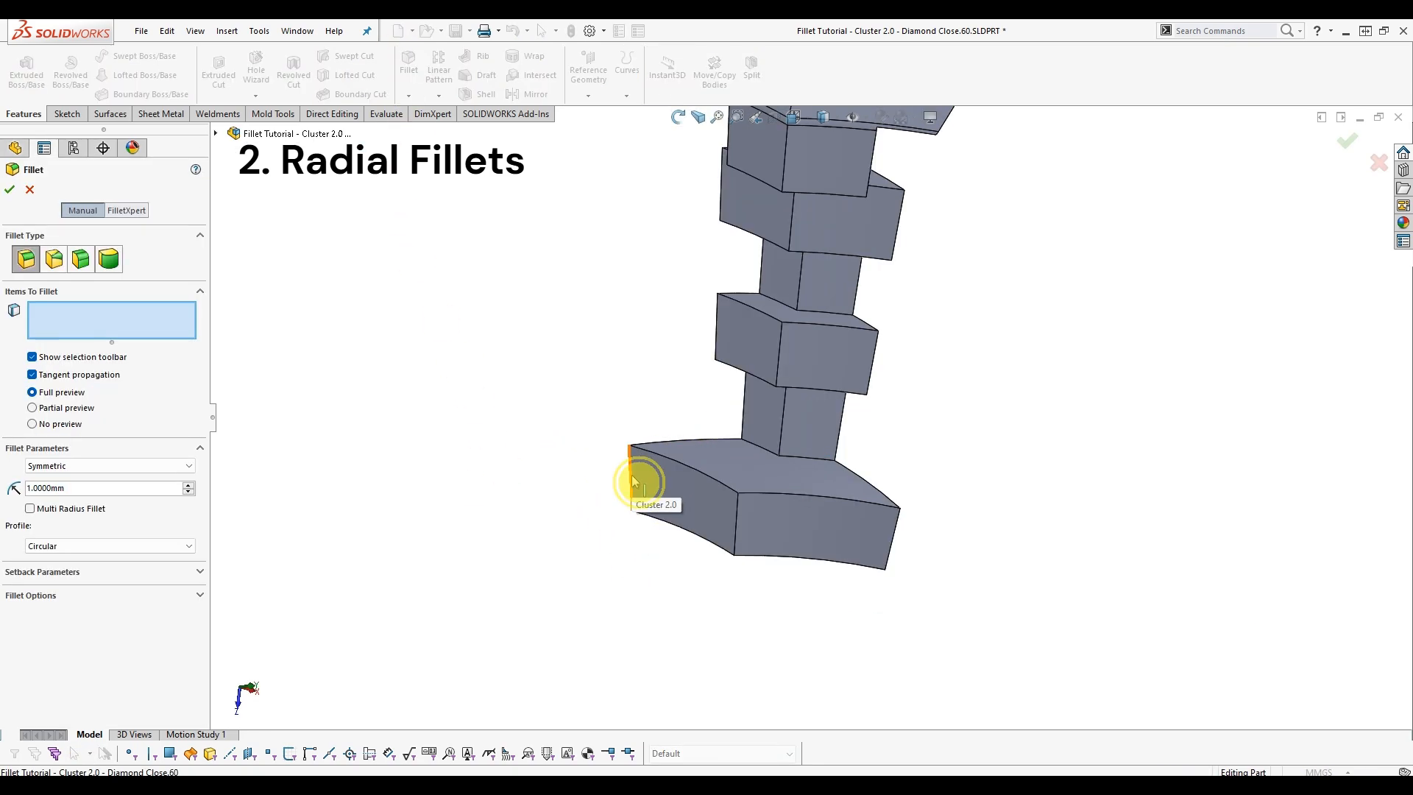
{"action": "left_click", "coordinate": [631, 478]}
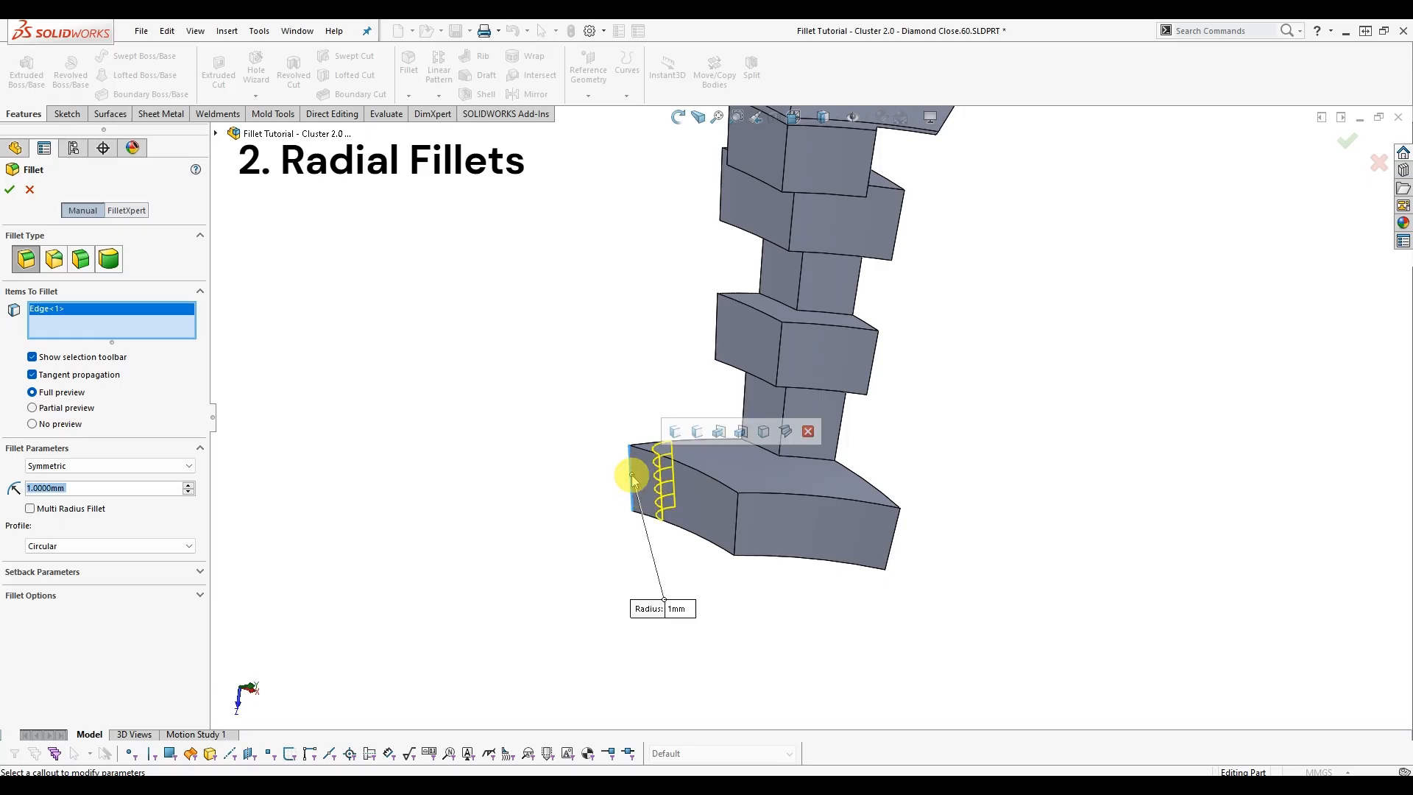
{"action": "left_click", "coordinate": [735, 519]}
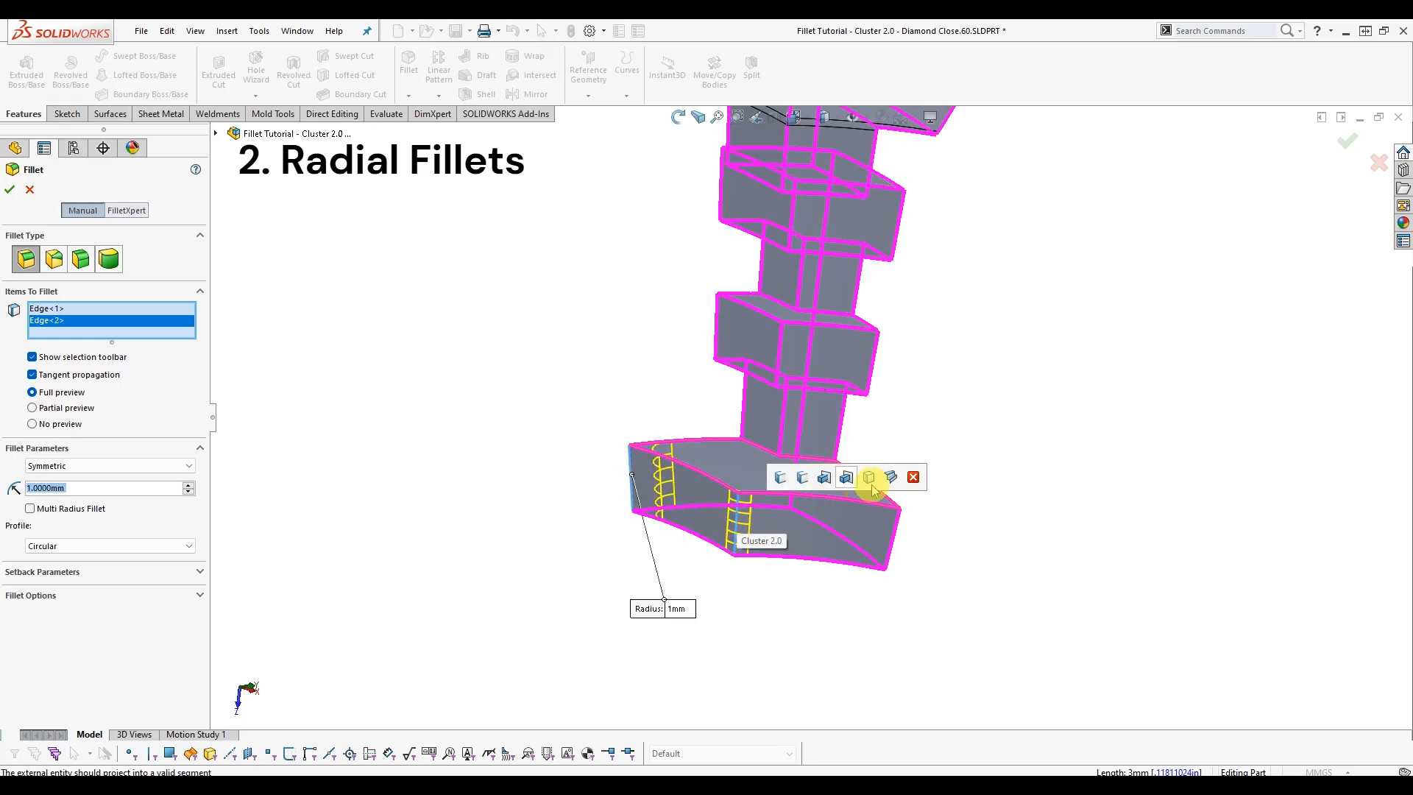
{"action": "left_click", "coordinate": [898, 537]}
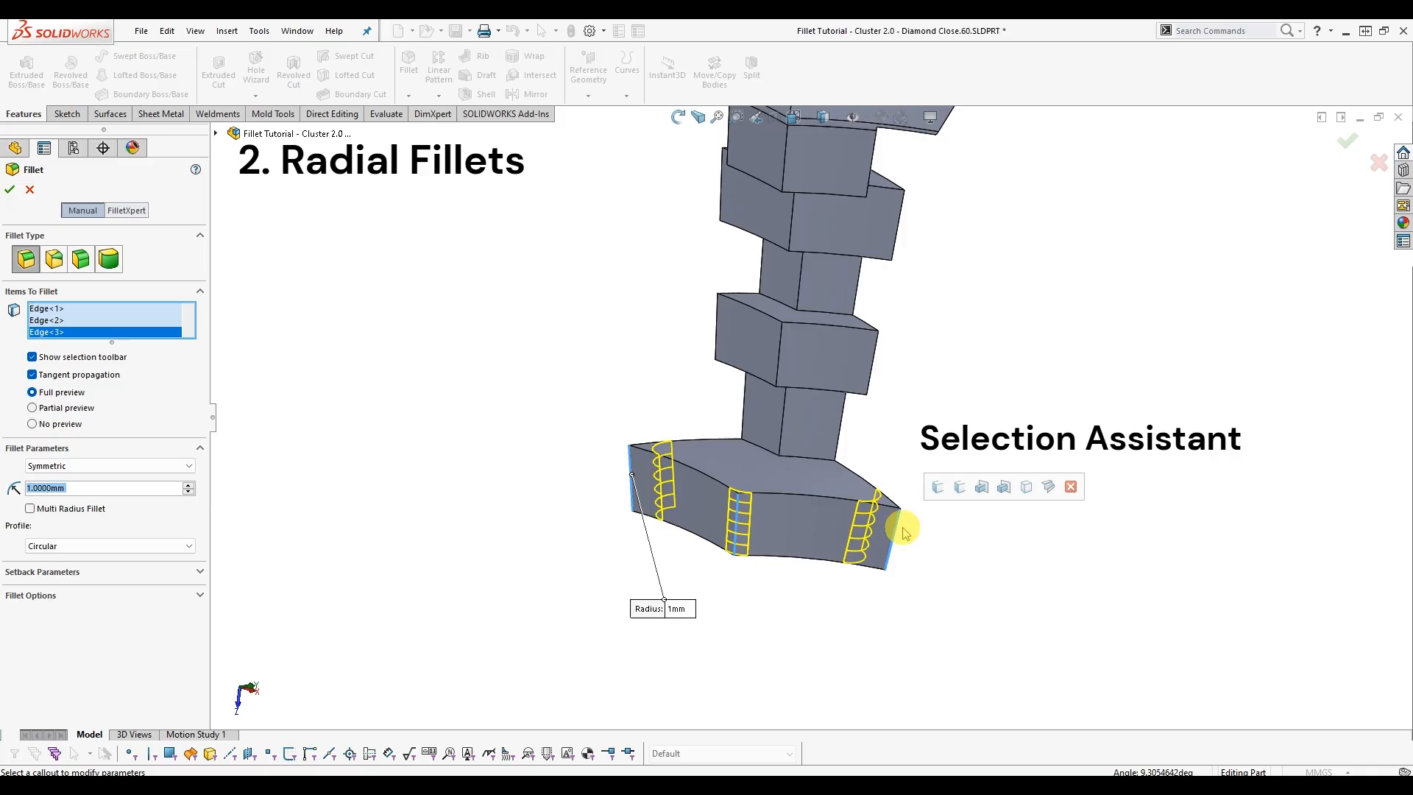
Preview the edge groups suggested by the fillet's selection toolbar, including Right feature and All convex.
{"action": "left_click", "coordinate": [1027, 487]}
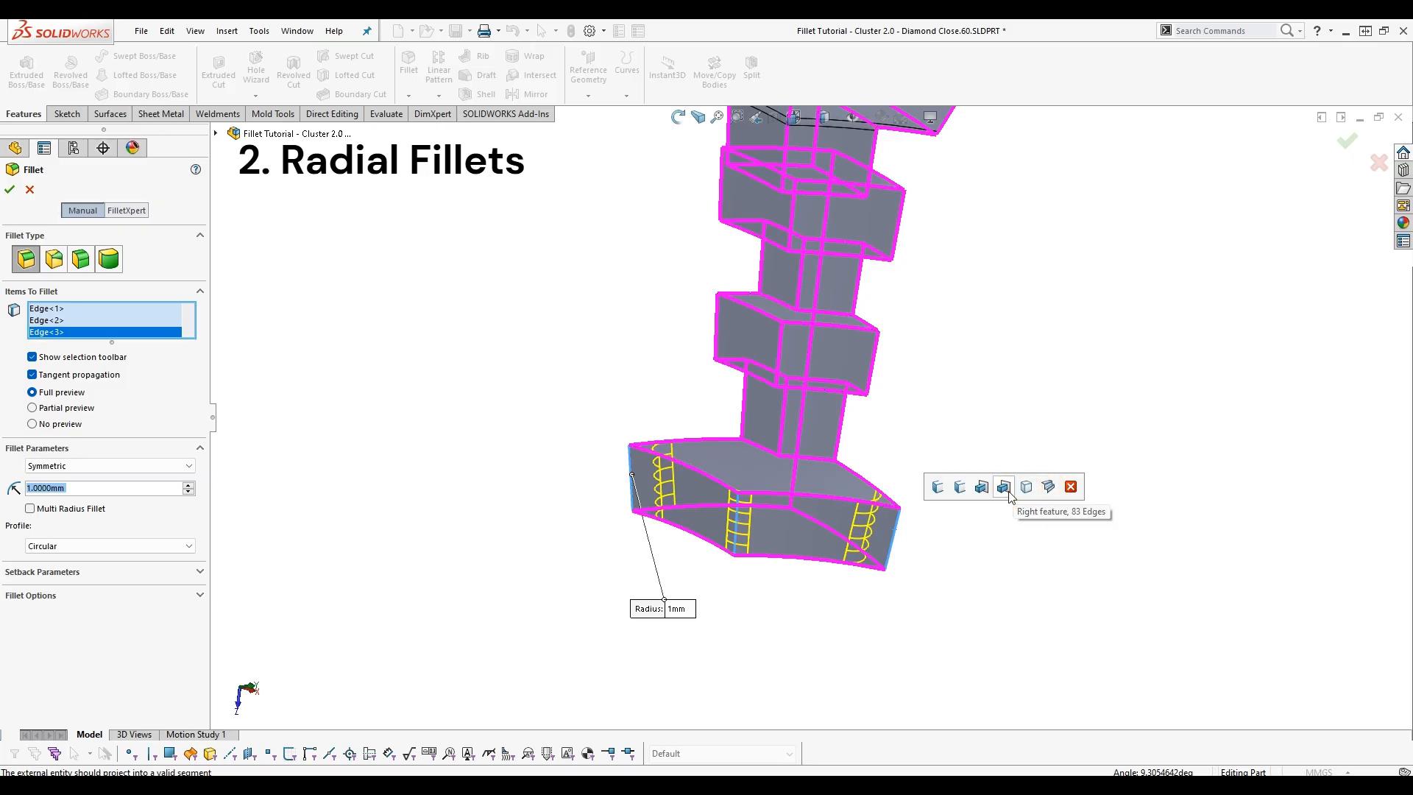
{"action": "left_click", "coordinate": [1049, 488]}
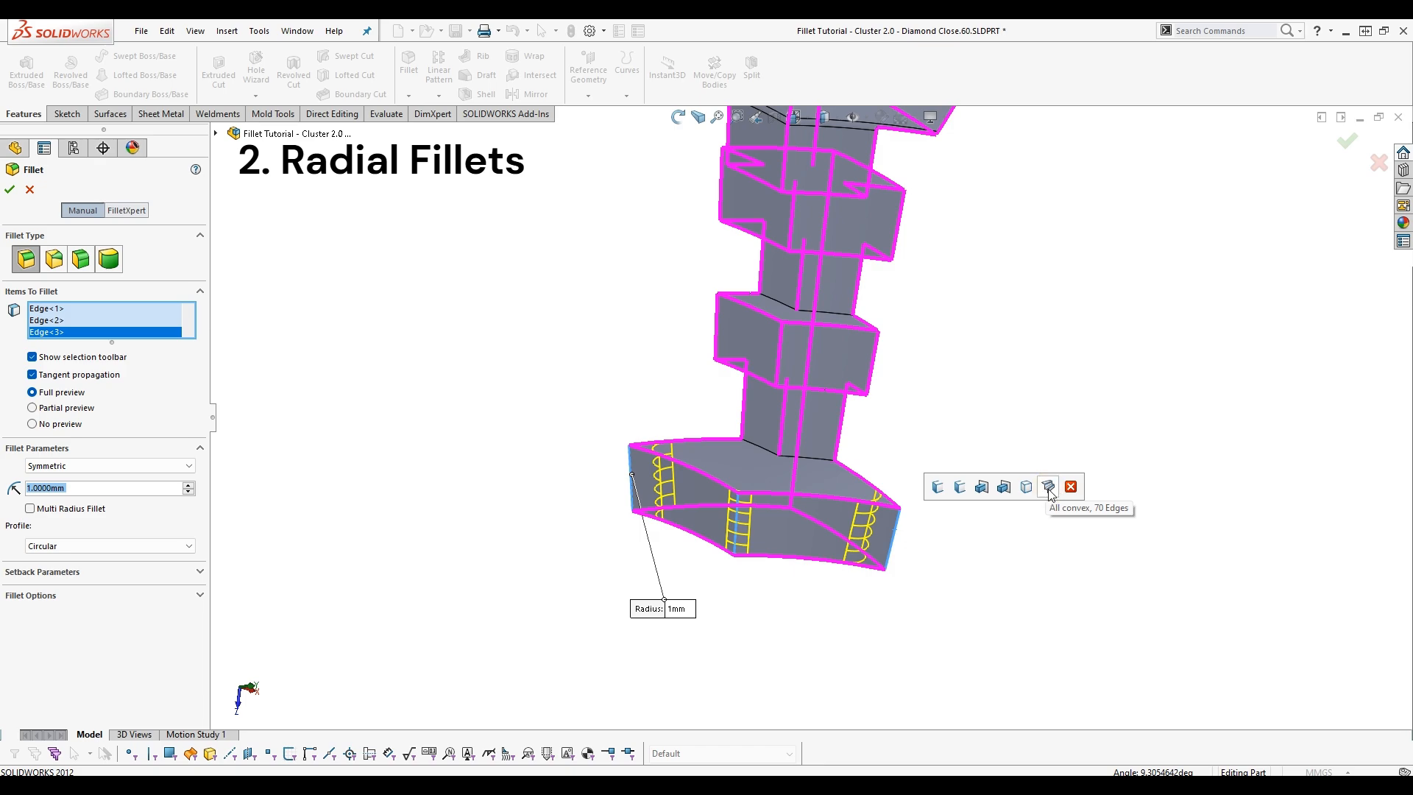
{"action": "left_click", "coordinate": [1003, 488]}
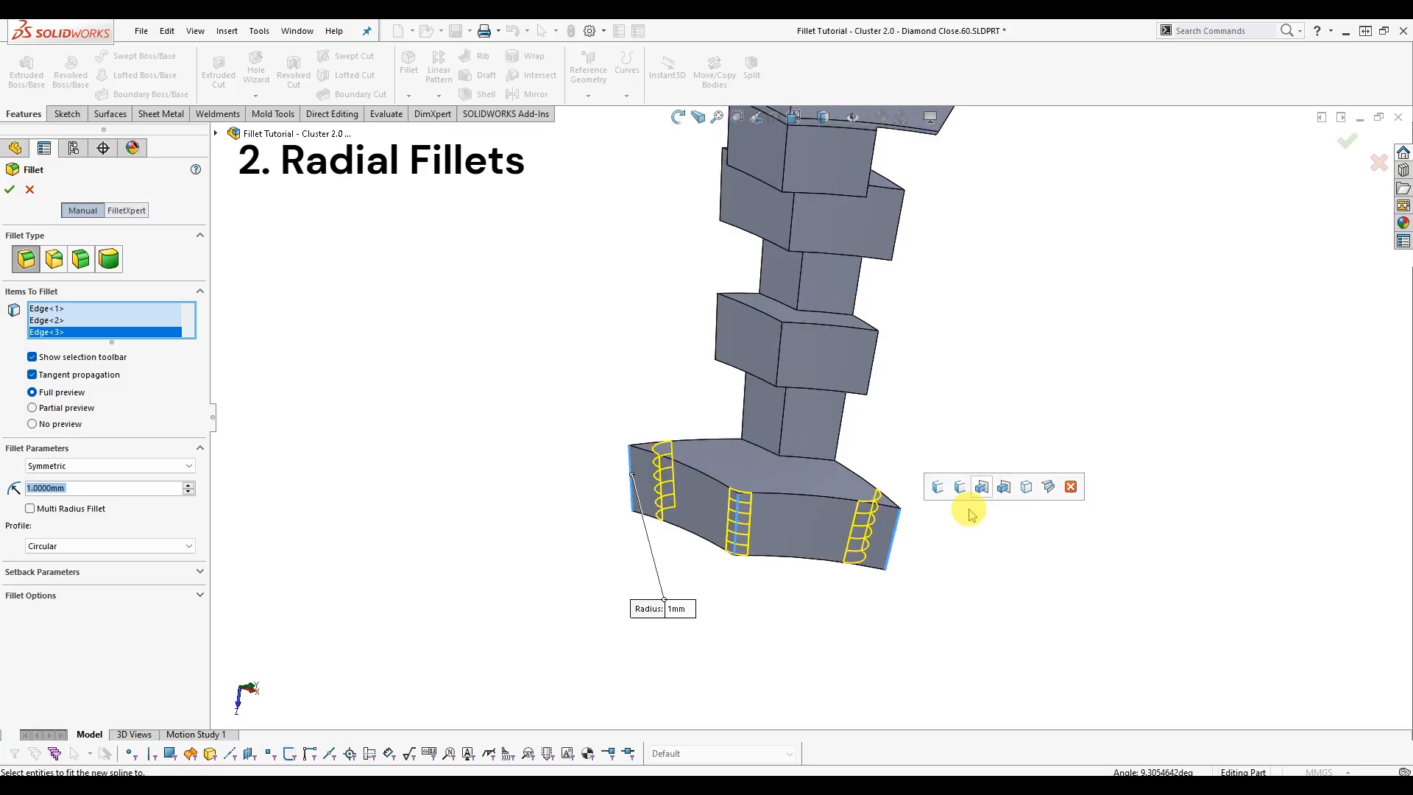
Add the three radial edges of the neck above the lowest block through the suggested Connected to start face group.
{"action": "left_click", "coordinate": [981, 487]}
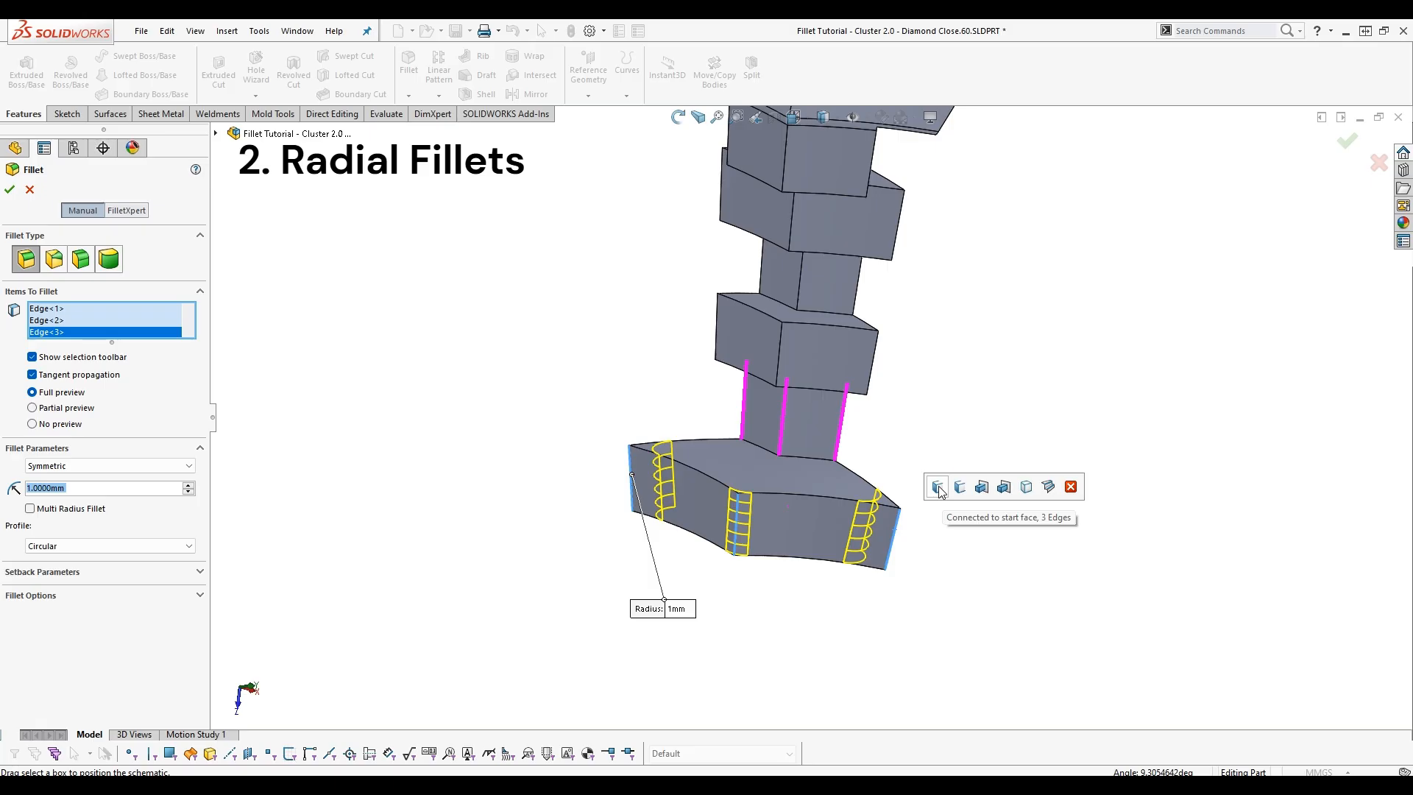
{"action": "left_click", "coordinate": [958, 488]}
{"action": "left_click", "coordinate": [939, 487]}
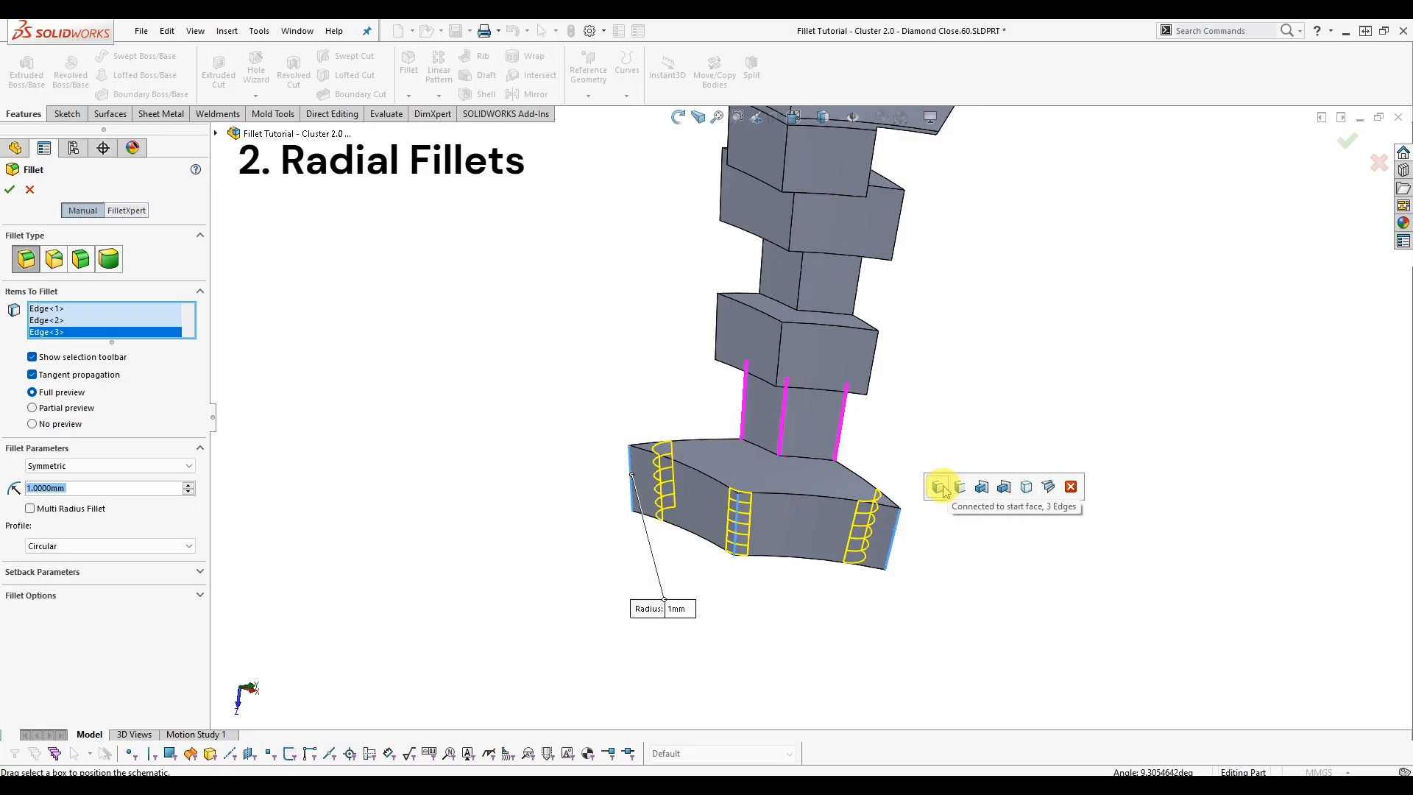
{"action": "left_click", "coordinate": [960, 488]}
{"action": "left_click", "coordinate": [940, 488]}
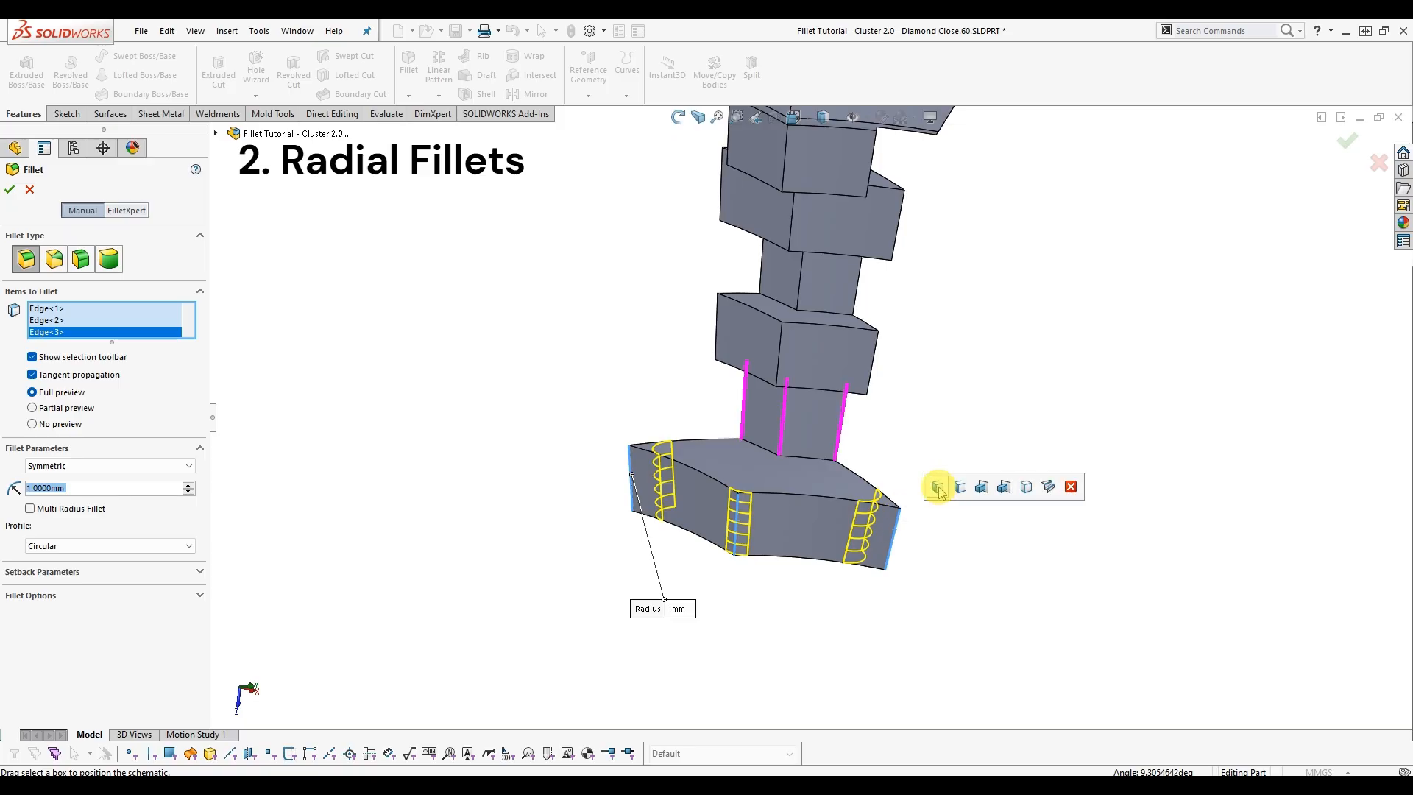
{"action": "left_click", "coordinate": [898, 525]}
{"action": "left_click", "coordinate": [897, 527]}
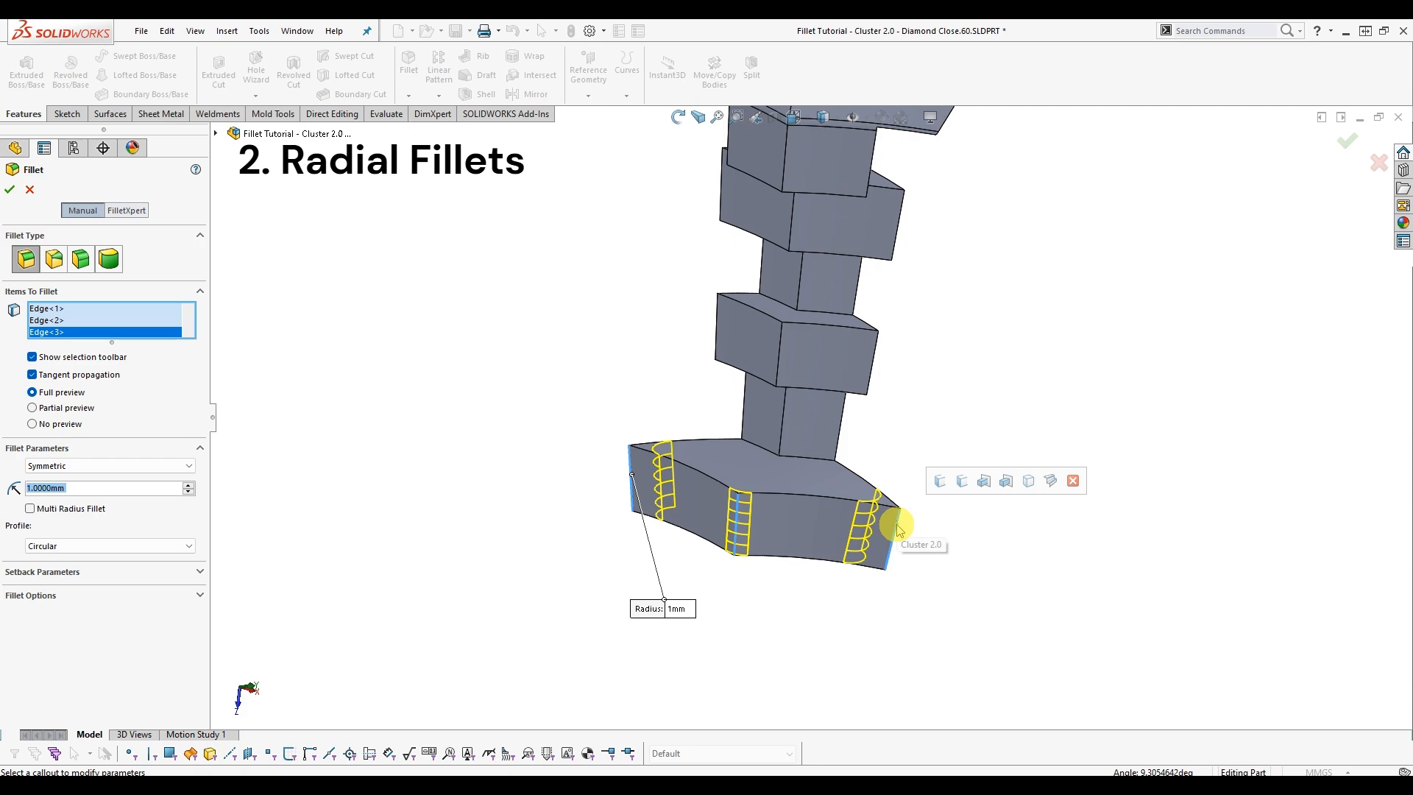
{"action": "left_click", "coordinate": [941, 483]}
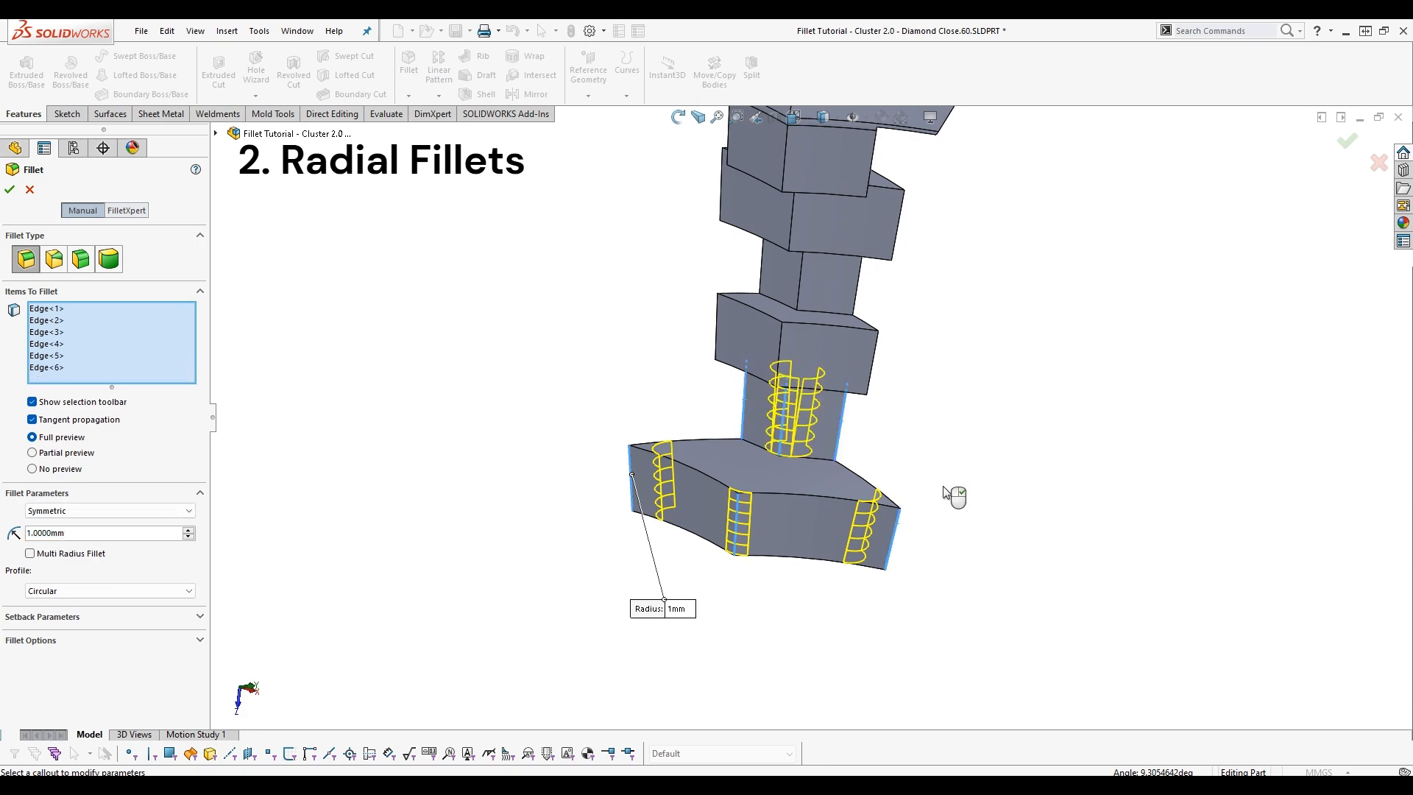
Remove the three neck edges above the lowest block from the fillet selection.
{"action": "scroll", "coordinate": [707, 406], "scroll_direction": "down", "scroll_amount": 4}
{"action": "mouse_move", "coordinate": [873, 417]}
{"action": "middle_mouse_down"}
{"action": "mouse_move", "coordinate": [868, 324]}
{"action": "mouse_move", "coordinate": [899, 471]}
{"action": "mouse_move", "coordinate": [782, 390]}
{"action": "mouse_move", "coordinate": [757, 410]}
{"action": "mouse_move", "coordinate": [879, 436]}
{"action": "middle_mouse_up"}
{"action": "scroll", "coordinate": [932, 491], "scroll_direction": "down", "scroll_amount": 4}
{"action": "scroll", "coordinate": [932, 491], "scroll_direction": "up", "scroll_amount": 4}
{"action": "scroll", "coordinate": [880, 436], "scroll_direction": "up", "scroll_amount": 4}
{"action": "scroll", "coordinate": [867, 425], "scroll_direction": "down", "scroll_amount": 6}
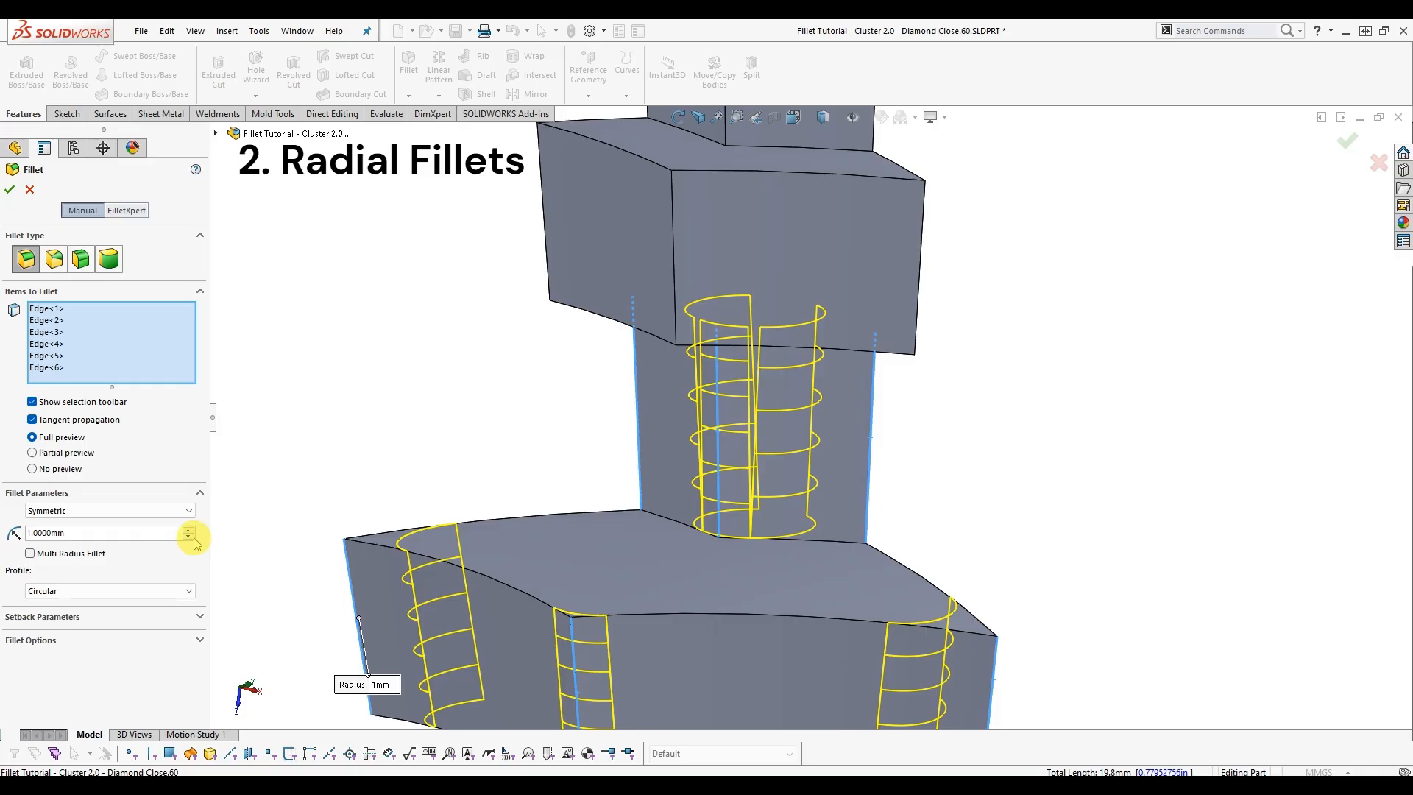
{"action": "left_click", "coordinate": [872, 457]}
{"action": "left_click", "coordinate": [725, 485]}
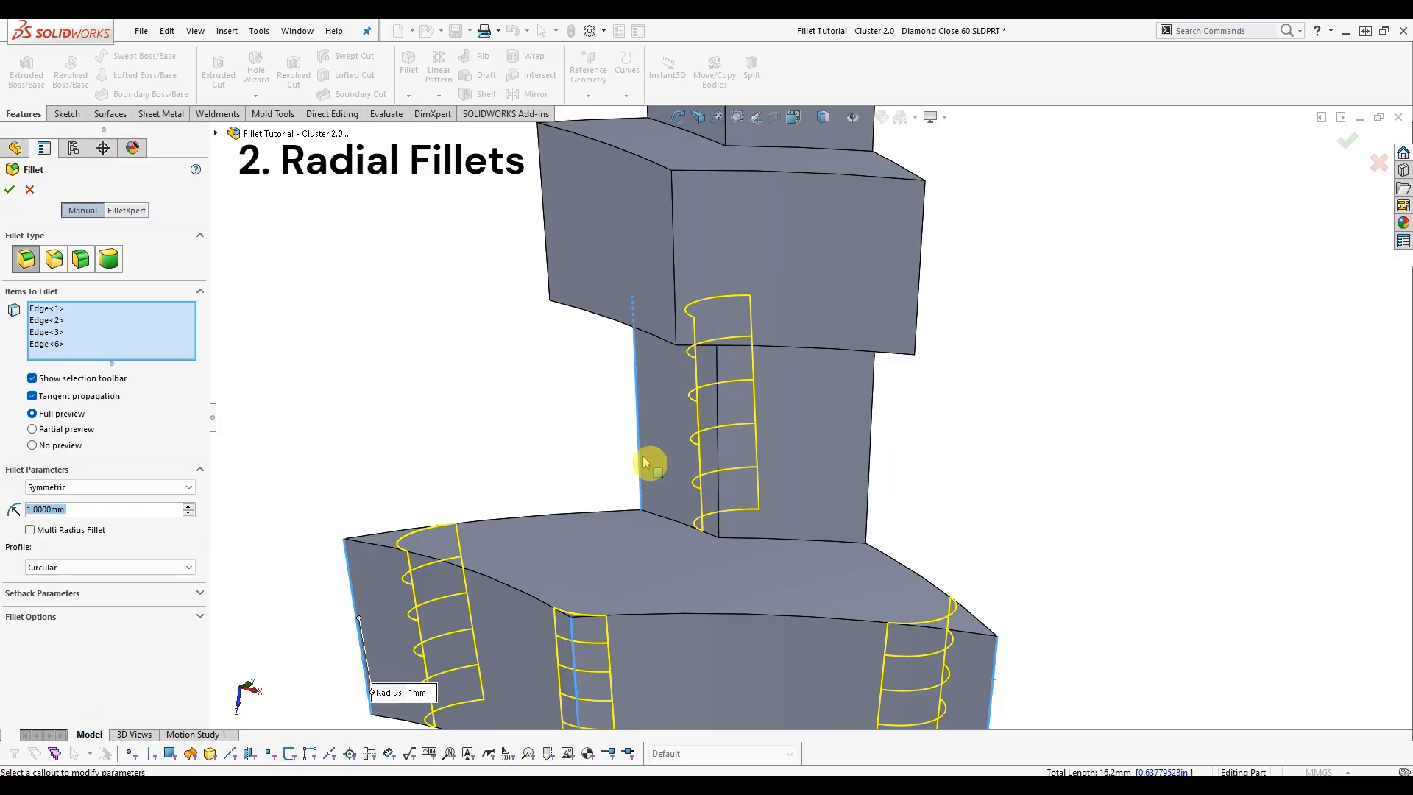
{"action": "left_click", "coordinate": [642, 455]}
Try adding just one outer radial edge of the neck above the lowest block to the fillet.
{"action": "scroll", "coordinate": [685, 536], "scroll_direction": "up", "scroll_amount": 5}
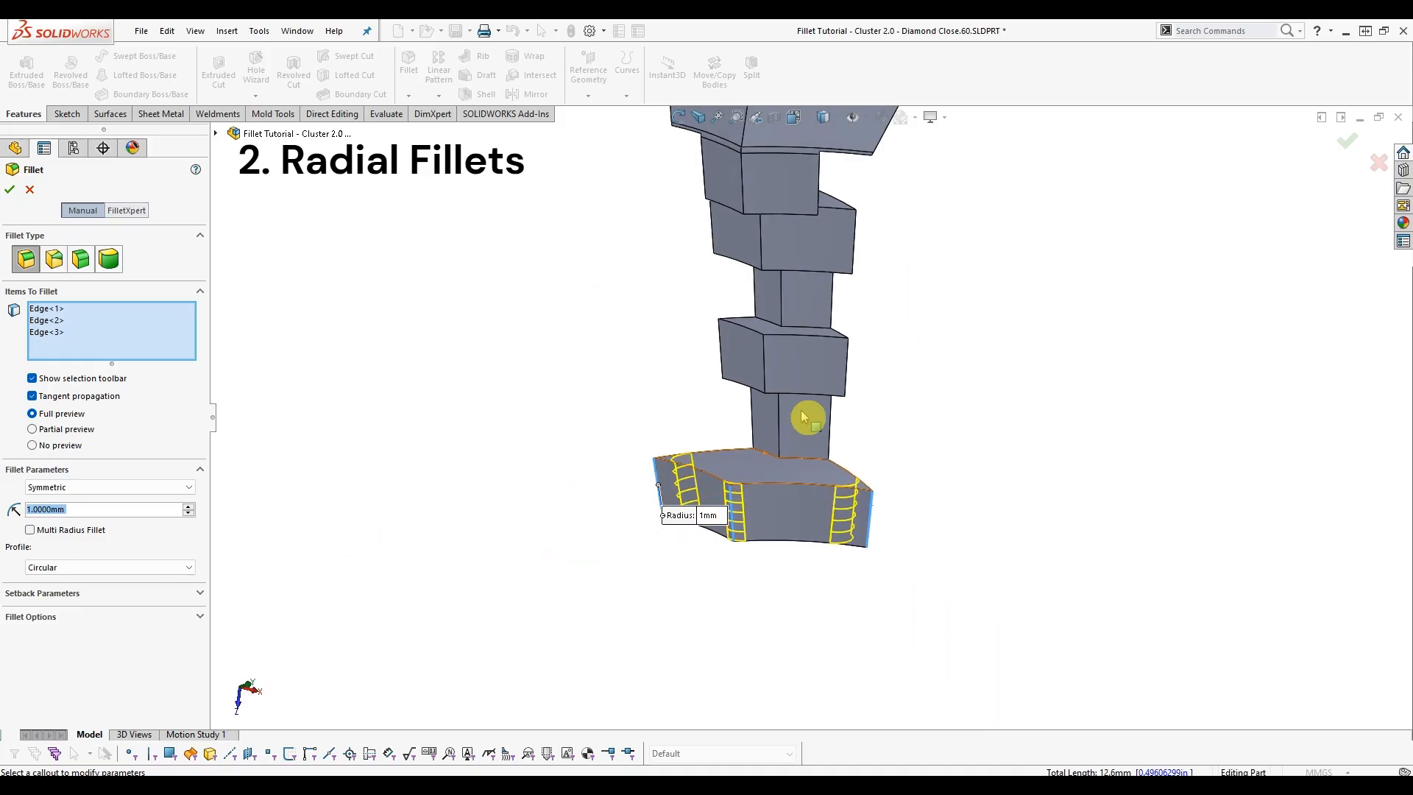
{"action": "scroll", "coordinate": [851, 486], "scroll_direction": "down", "scroll_amount": 3}
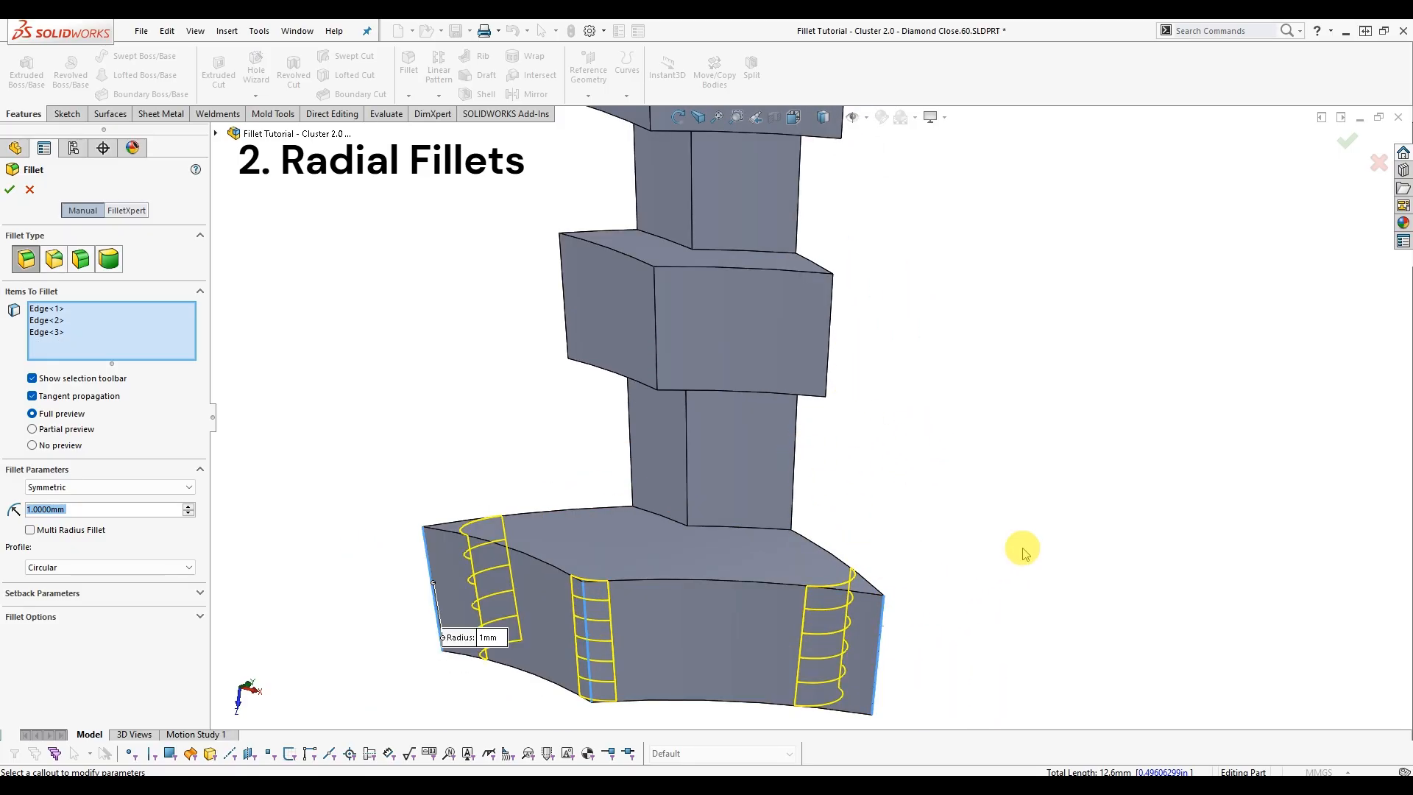
{"action": "scroll", "coordinate": [816, 421], "scroll_direction": "up", "scroll_amount": 2}
{"action": "scroll", "coordinate": [815, 421], "scroll_direction": "down", "scroll_amount": 2}
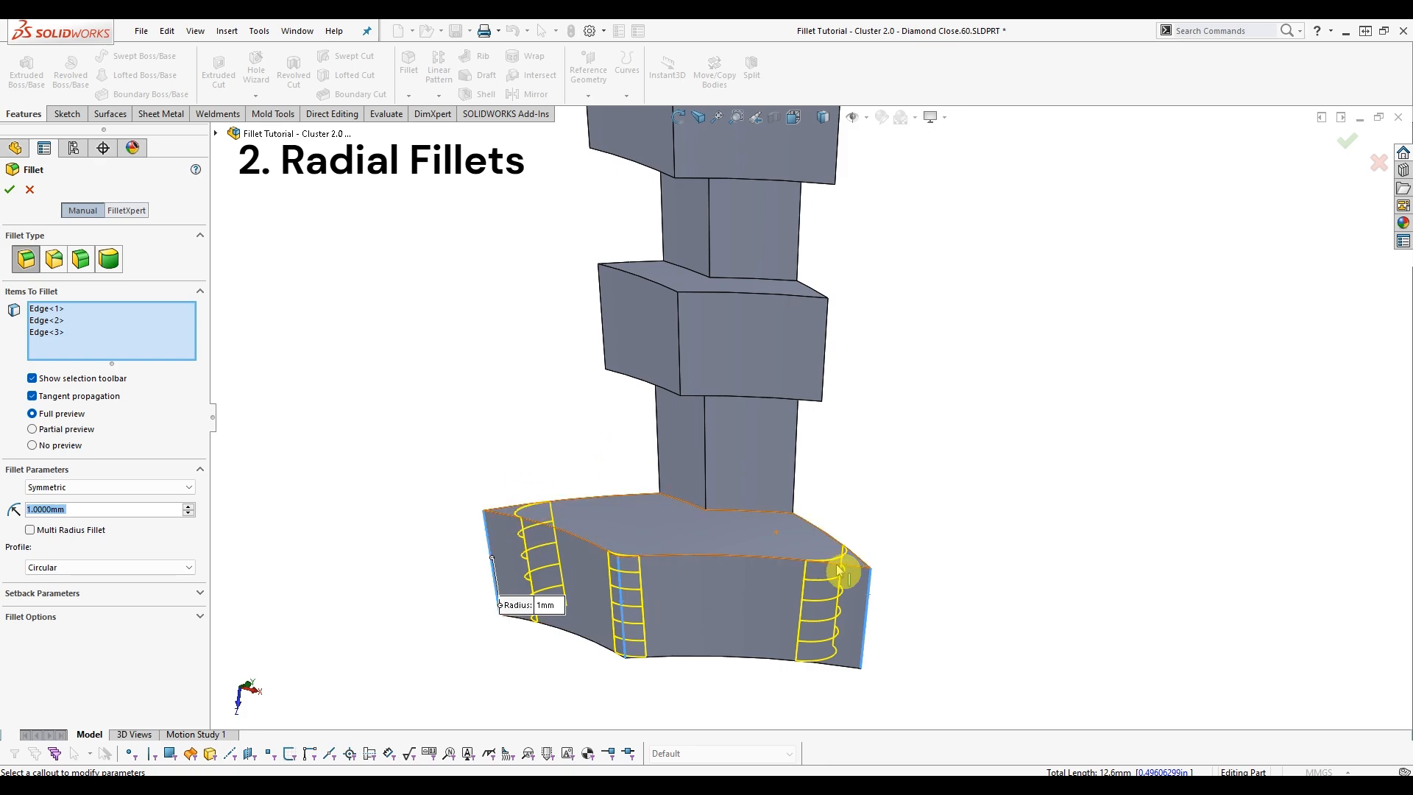
{"action": "left_click", "coordinate": [799, 484]}
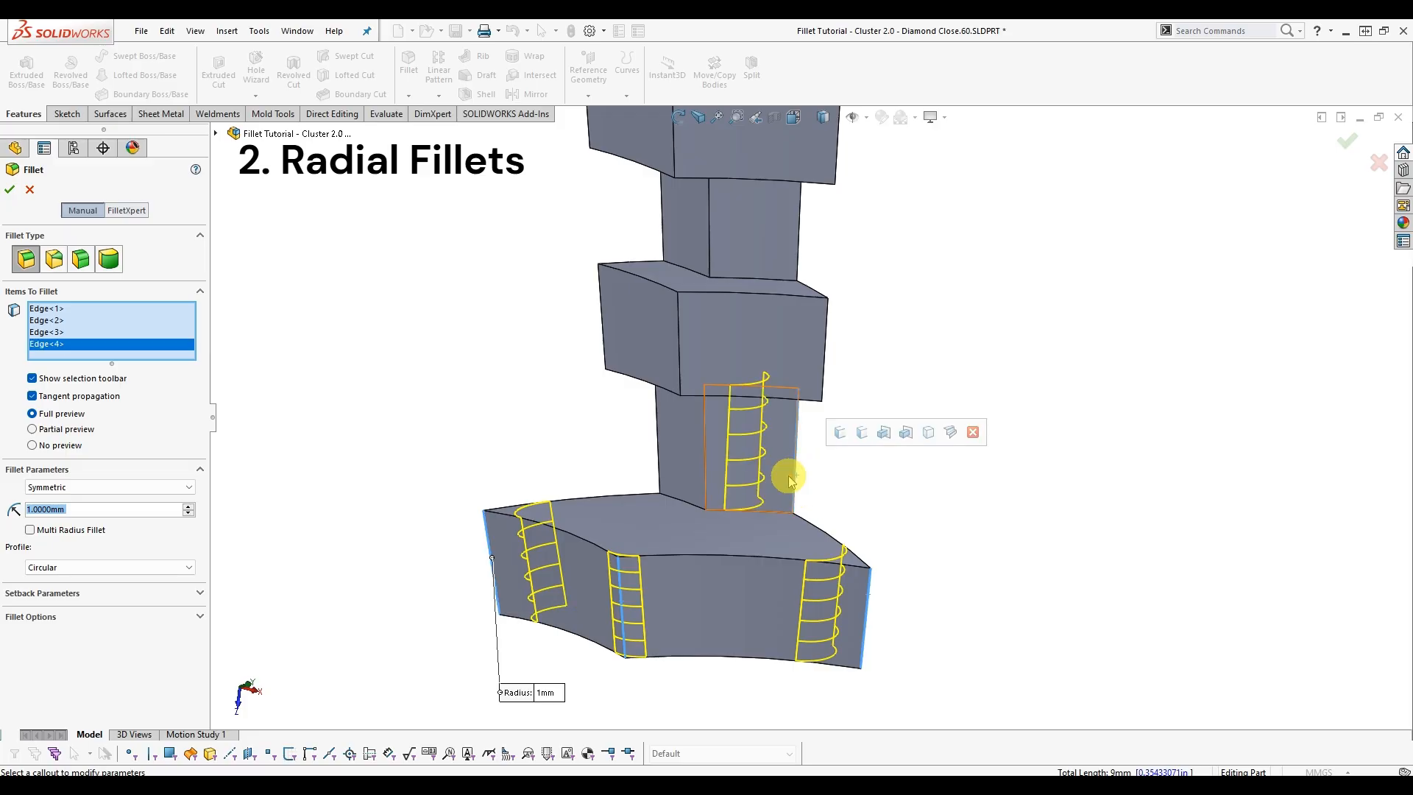
{"action": "left_click", "coordinate": [797, 456]}
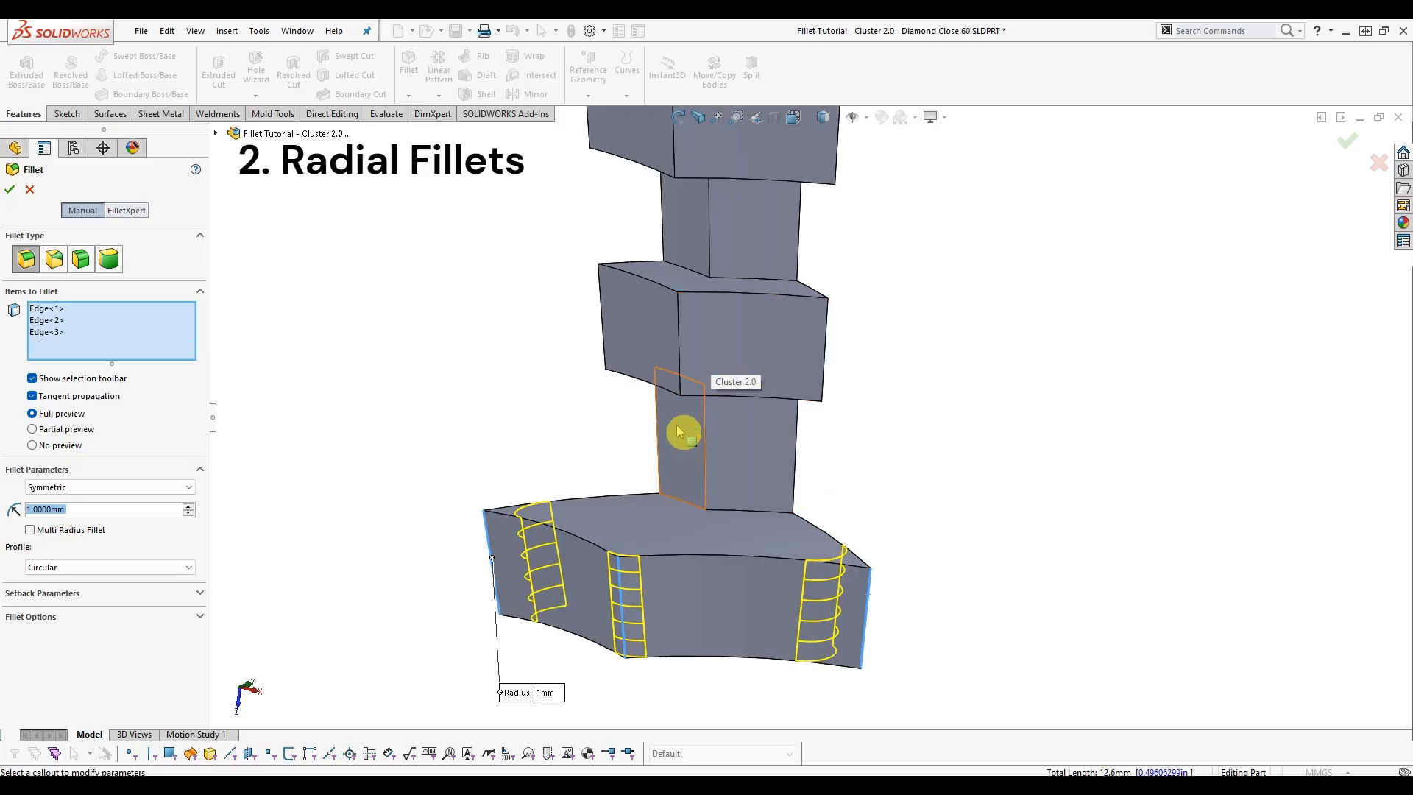
Add the second block's radial edges with the Connected to start face group, then deselect the three edges of the neck above it.
{"action": "left_click", "coordinate": [826, 352]}
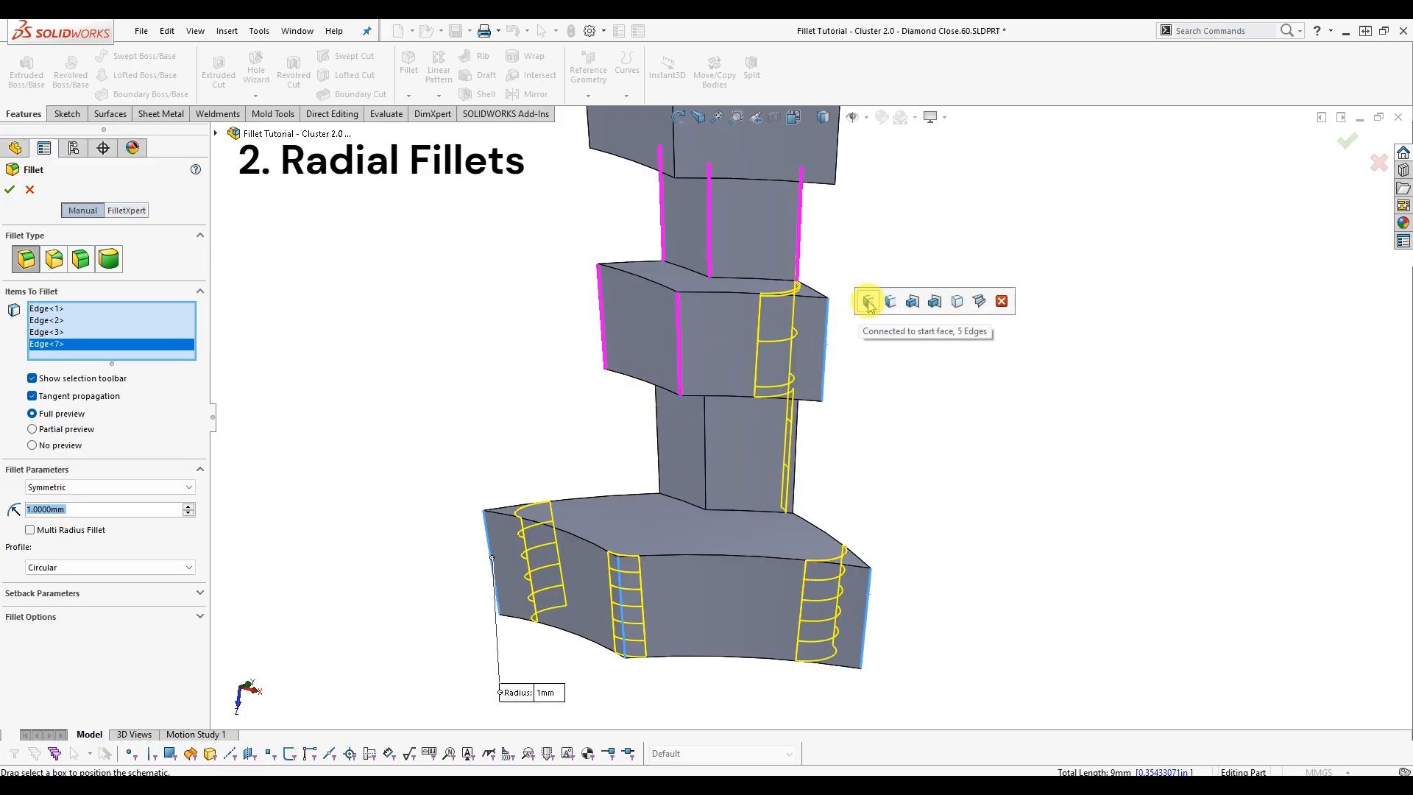
{"action": "left_click", "coordinate": [869, 303]}
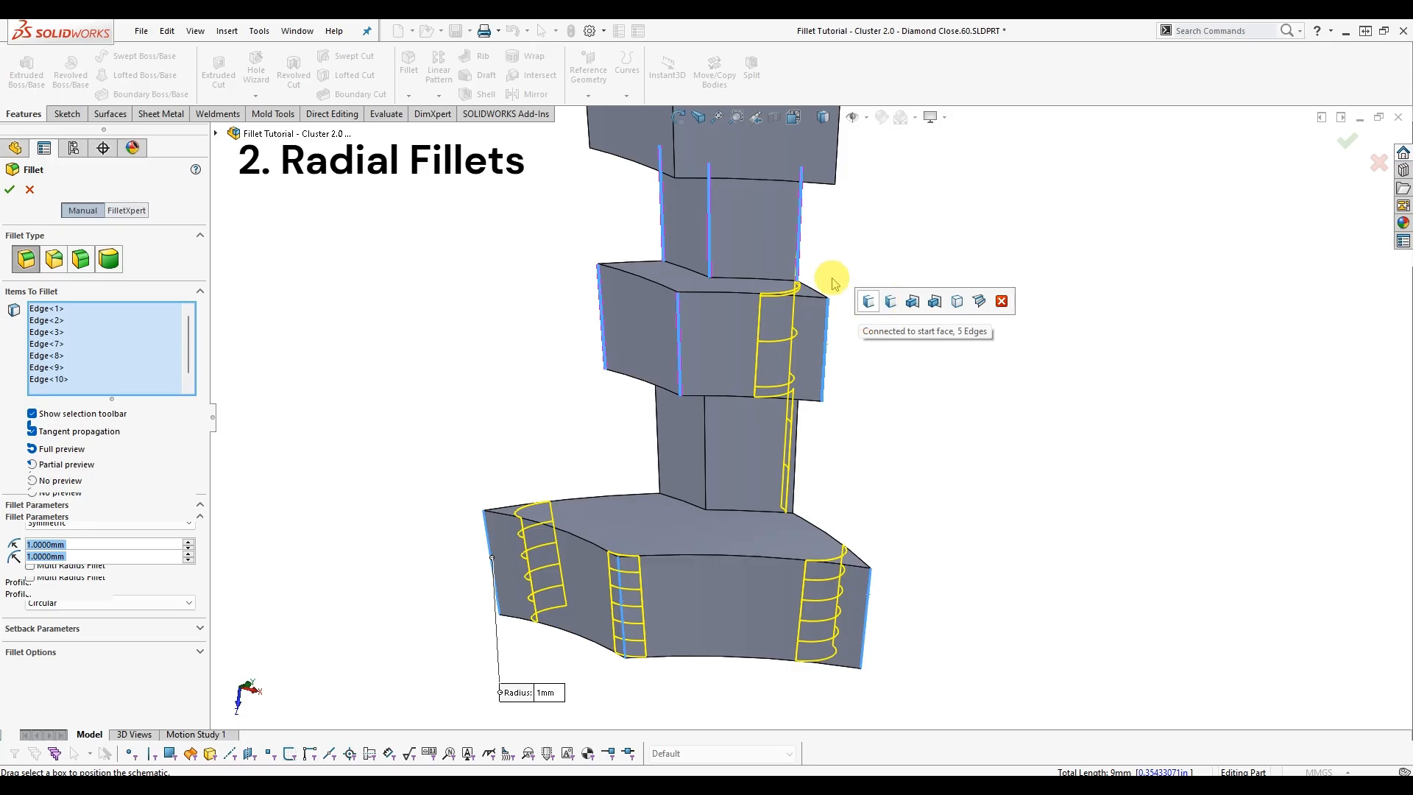
{"action": "left_click", "coordinate": [801, 236]}
{"action": "left_click", "coordinate": [711, 228]}
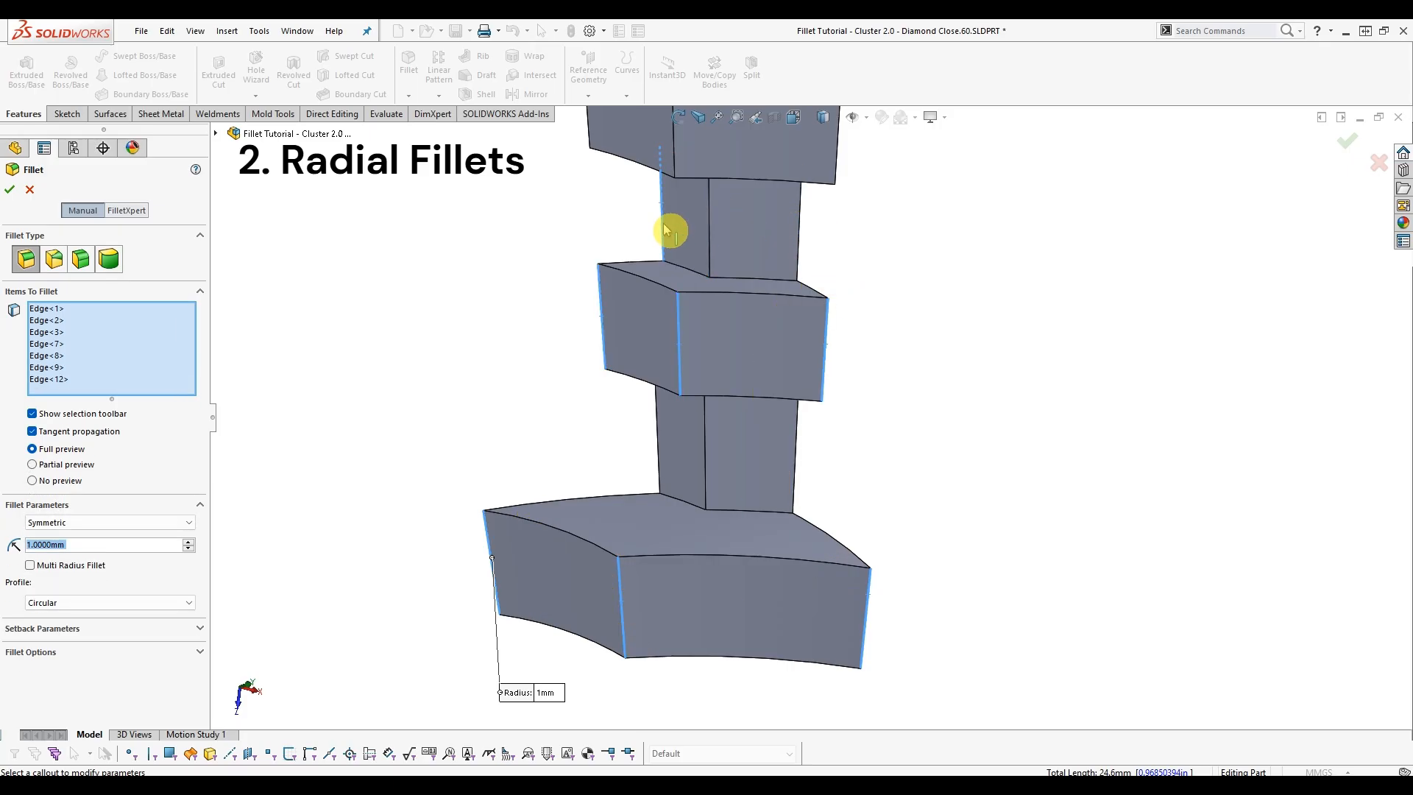
{"action": "left_click", "coordinate": [666, 231]}
Deselect the second block's two outer radial edges, keeping only its front middle edge in the fillet.
{"action": "middle_click_drag", "start_coordinate": [669, 334], "coordinate": [741, 444]}
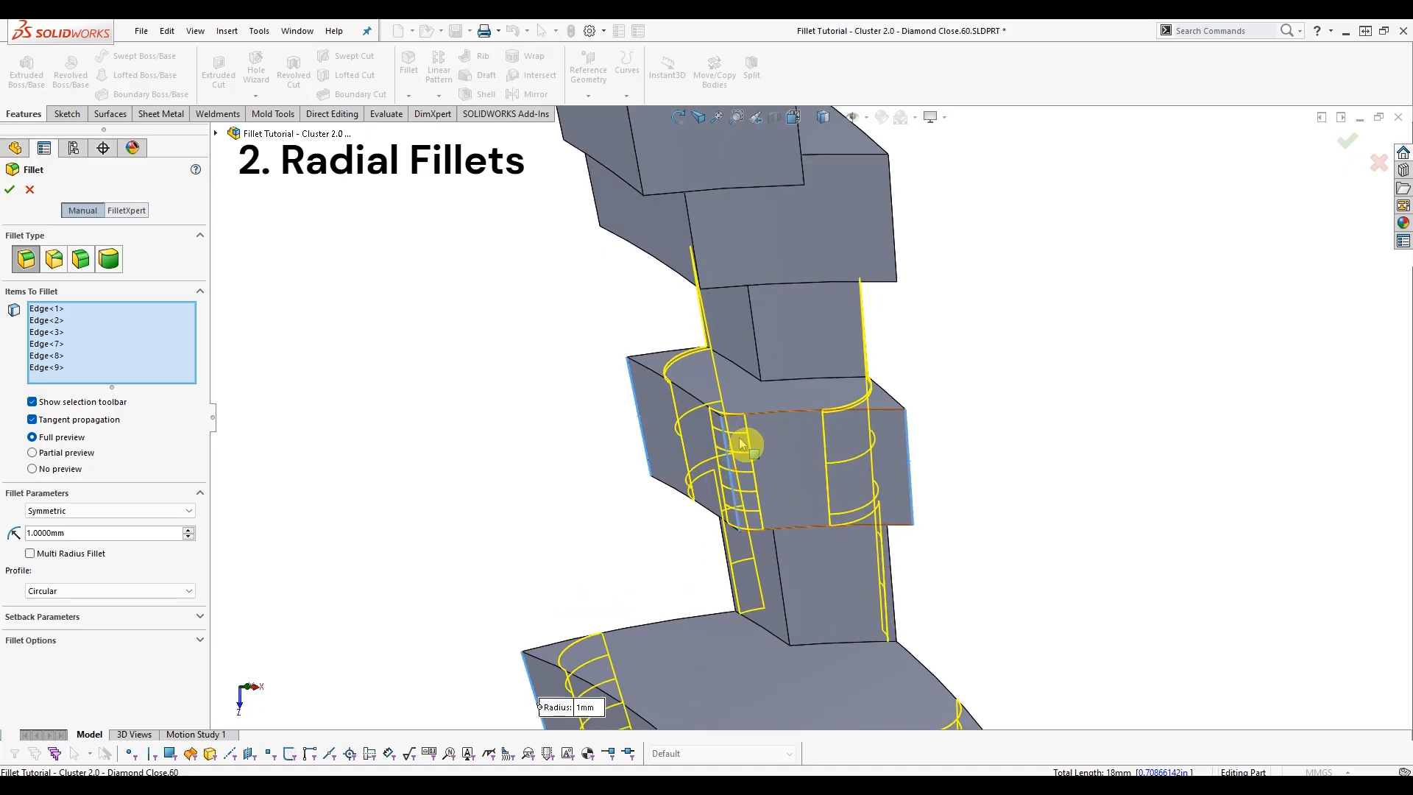
{"action": "scroll", "coordinate": [741, 444], "scroll_direction": "down", "scroll_amount": 1}
{"action": "left_click", "coordinate": [618, 400]}
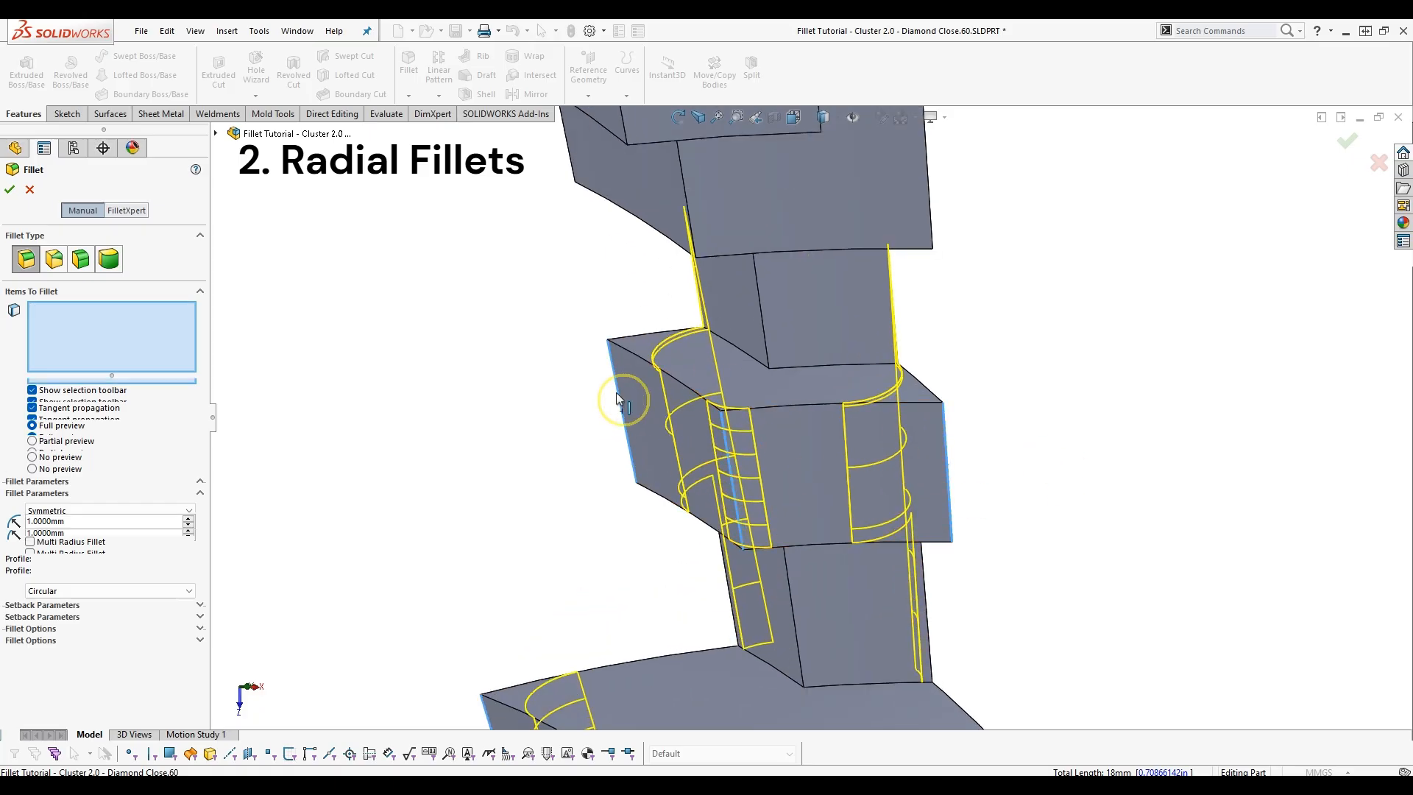
{"action": "left_click", "coordinate": [947, 451]}
Add the front middle edges of the two lower necks and the long rear edge of the block stack to the fillet.
{"action": "scroll", "coordinate": [852, 525], "scroll_direction": "up", "scroll_amount": 6}
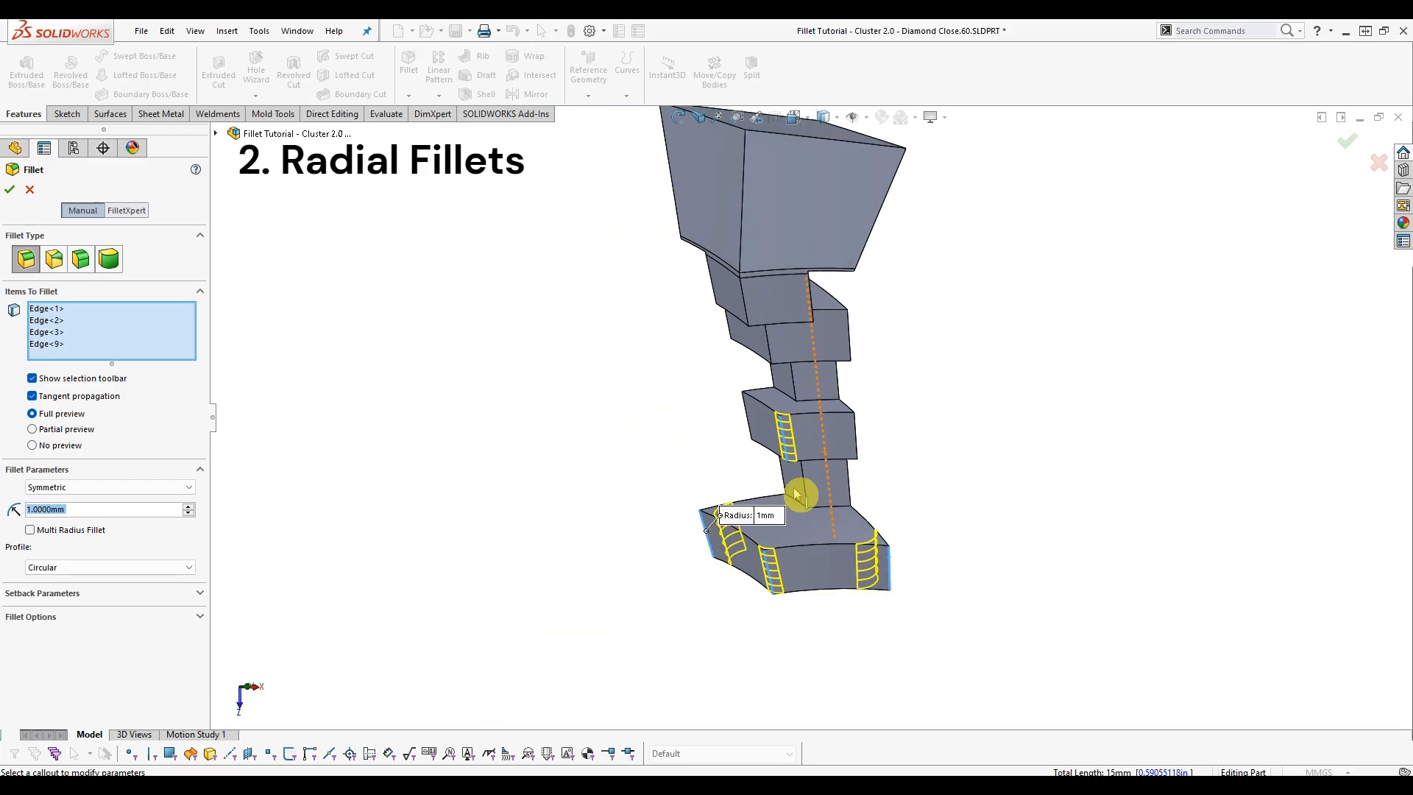
{"action": "scroll", "coordinate": [797, 494], "scroll_direction": "down", "scroll_amount": 2}
{"action": "left_click", "coordinate": [825, 465]}
{"action": "middle_click_drag", "start_coordinate": [825, 465], "coordinate": [813, 381]}
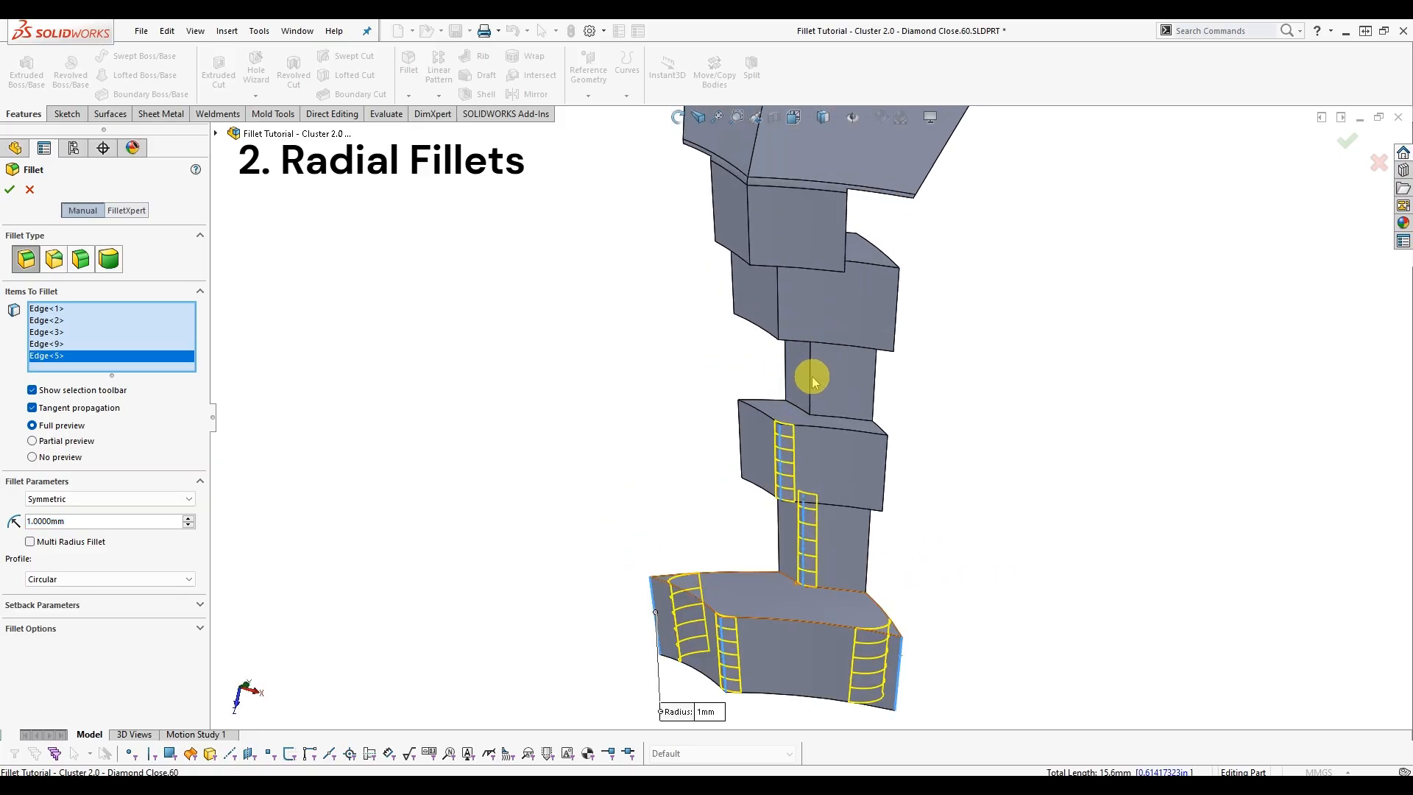
{"action": "left_click", "coordinate": [851, 381]}
{"action": "middle_click_drag", "start_coordinate": [851, 380], "coordinate": [869, 287]}
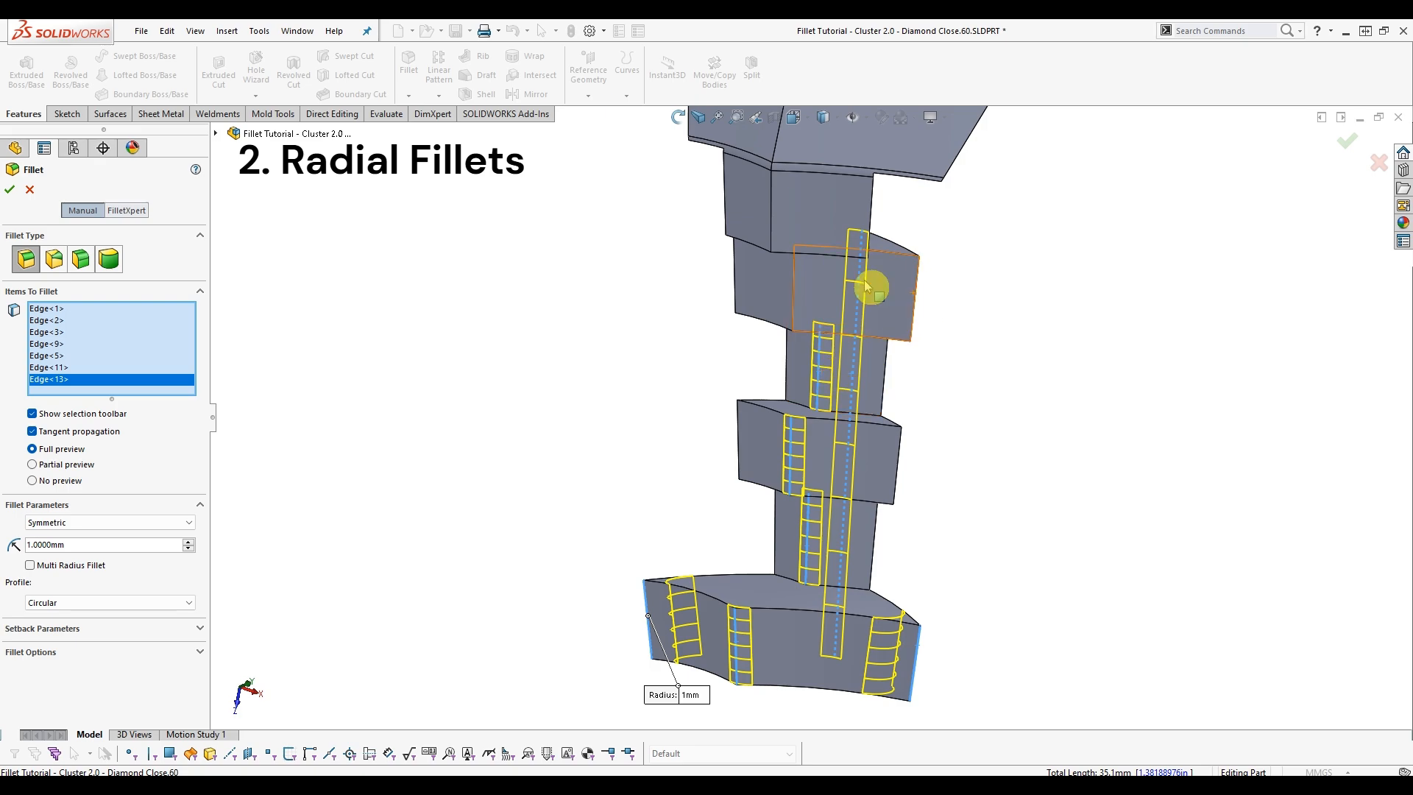
Add the front middle edges of the two blocks directly below the large top section to the fillet.
{"action": "left_click", "coordinate": [799, 294]}
{"action": "scroll", "coordinate": [826, 290], "scroll_direction": "up", "scroll_amount": 2}
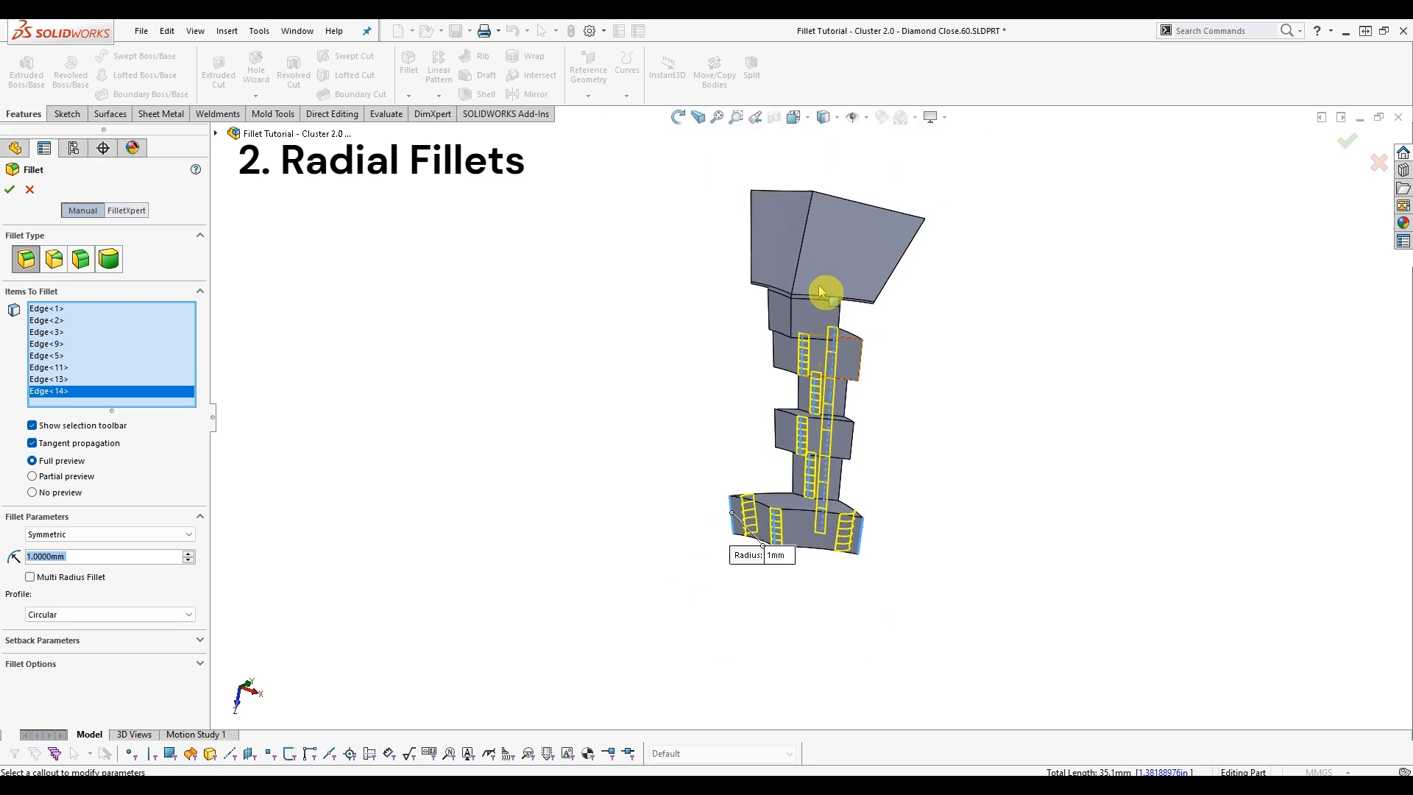
{"action": "scroll", "coordinate": [782, 406], "scroll_direction": "down", "scroll_amount": 5}
{"action": "left_click", "coordinate": [786, 471]}
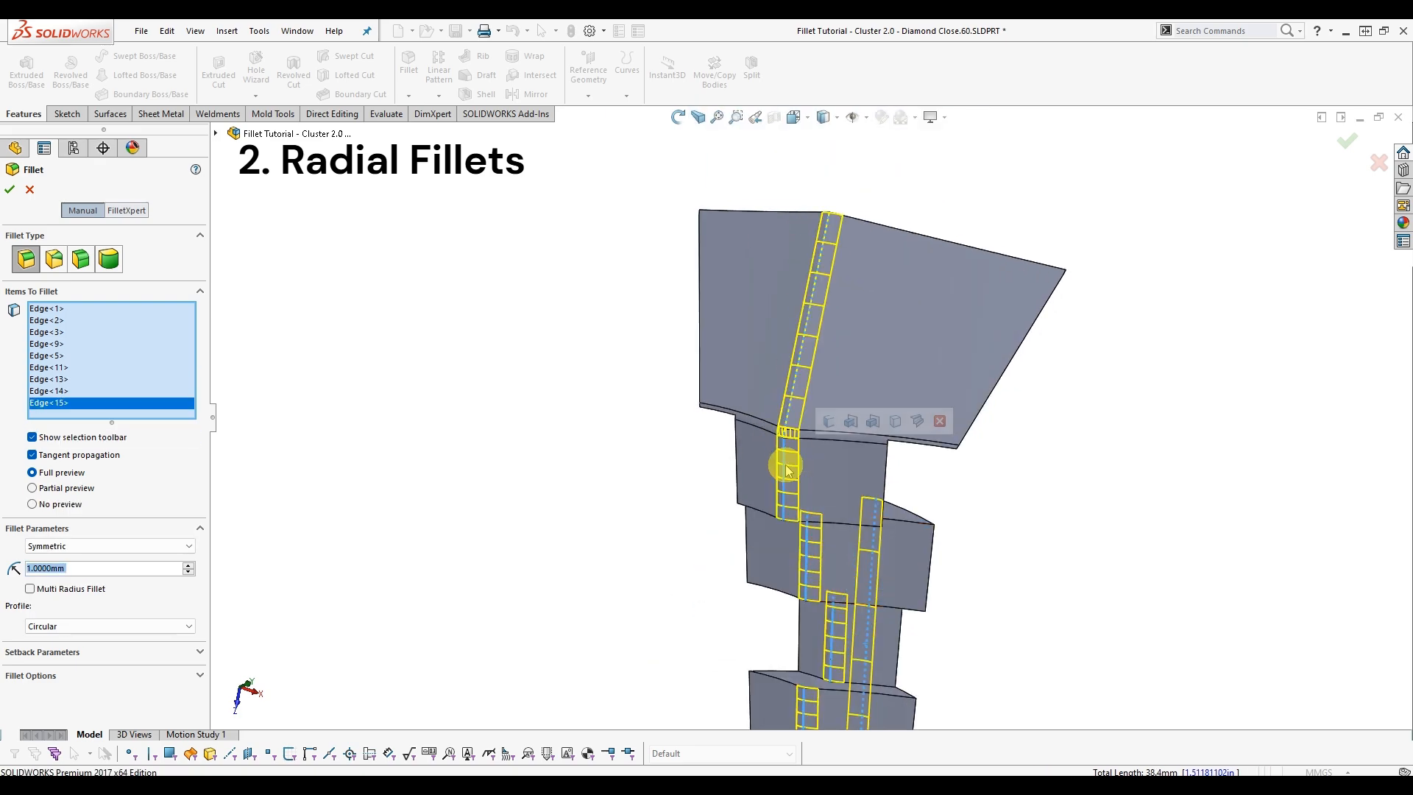
Add the rear middle edges of the large top section and the block below it, plus the top section's two outer side edges.
{"action": "middle_click_drag", "start_coordinate": [802, 495], "coordinate": [809, 461]}
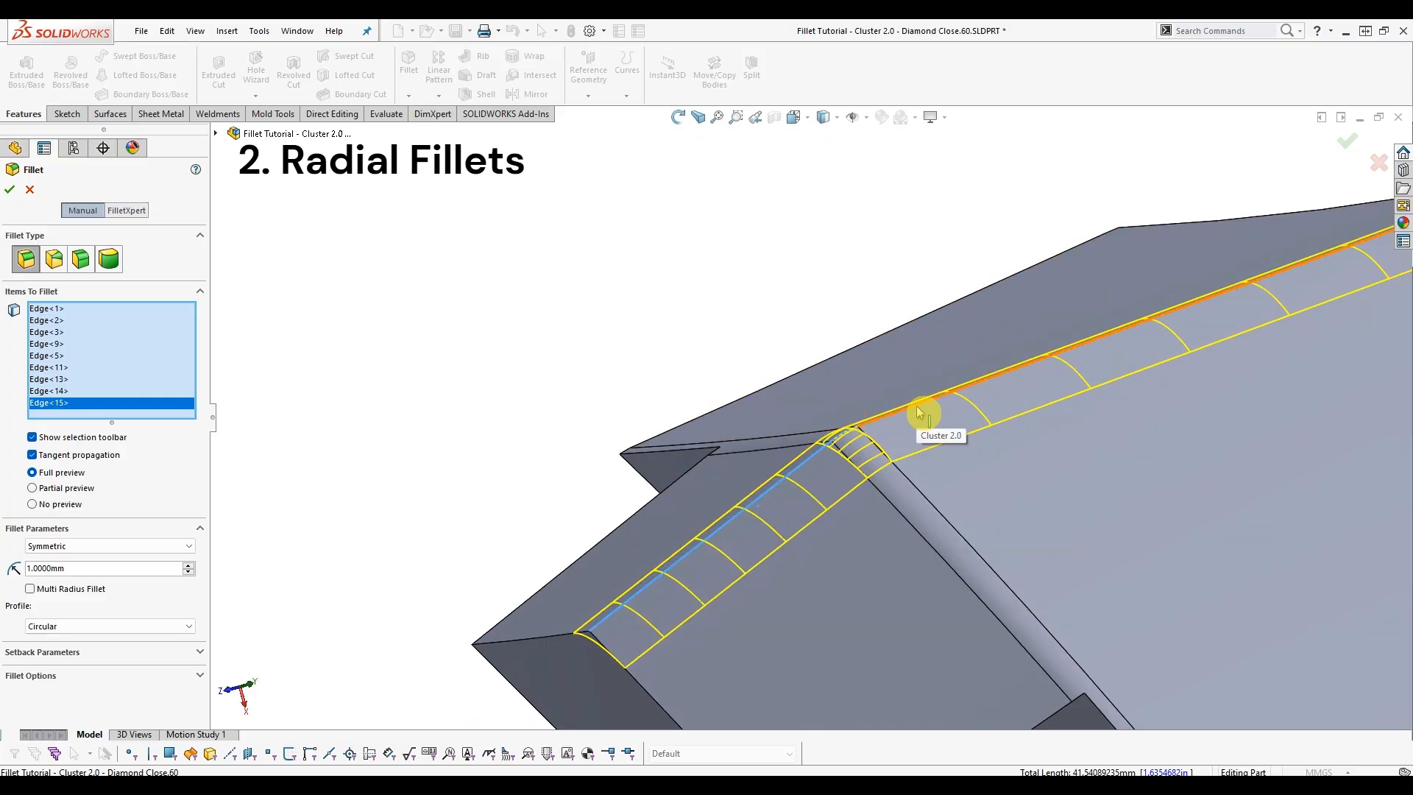
{"action": "middle_click_drag", "start_coordinate": [857, 464], "coordinate": [398, 458]}
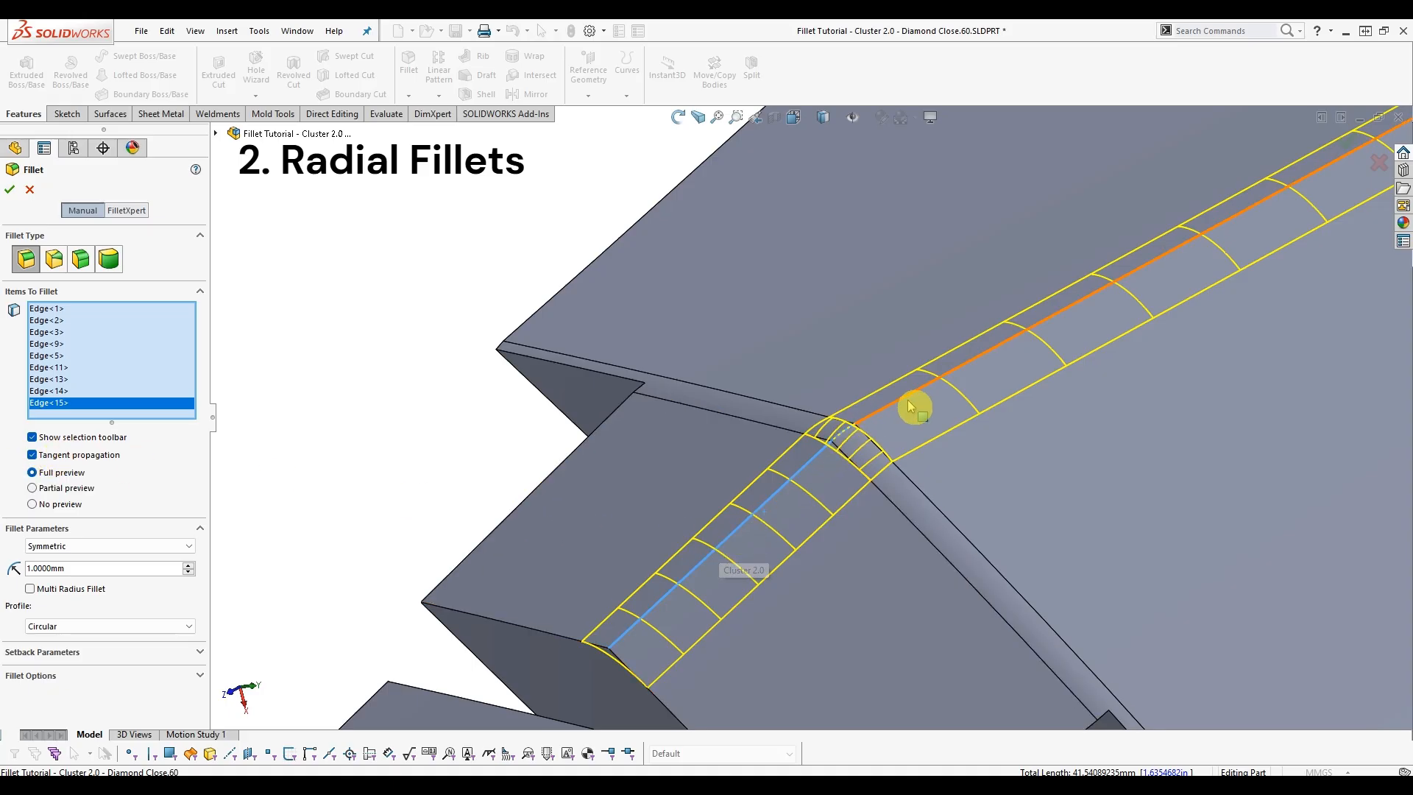
{"action": "scroll", "coordinate": [912, 407], "scroll_direction": "up", "scroll_amount": 3}
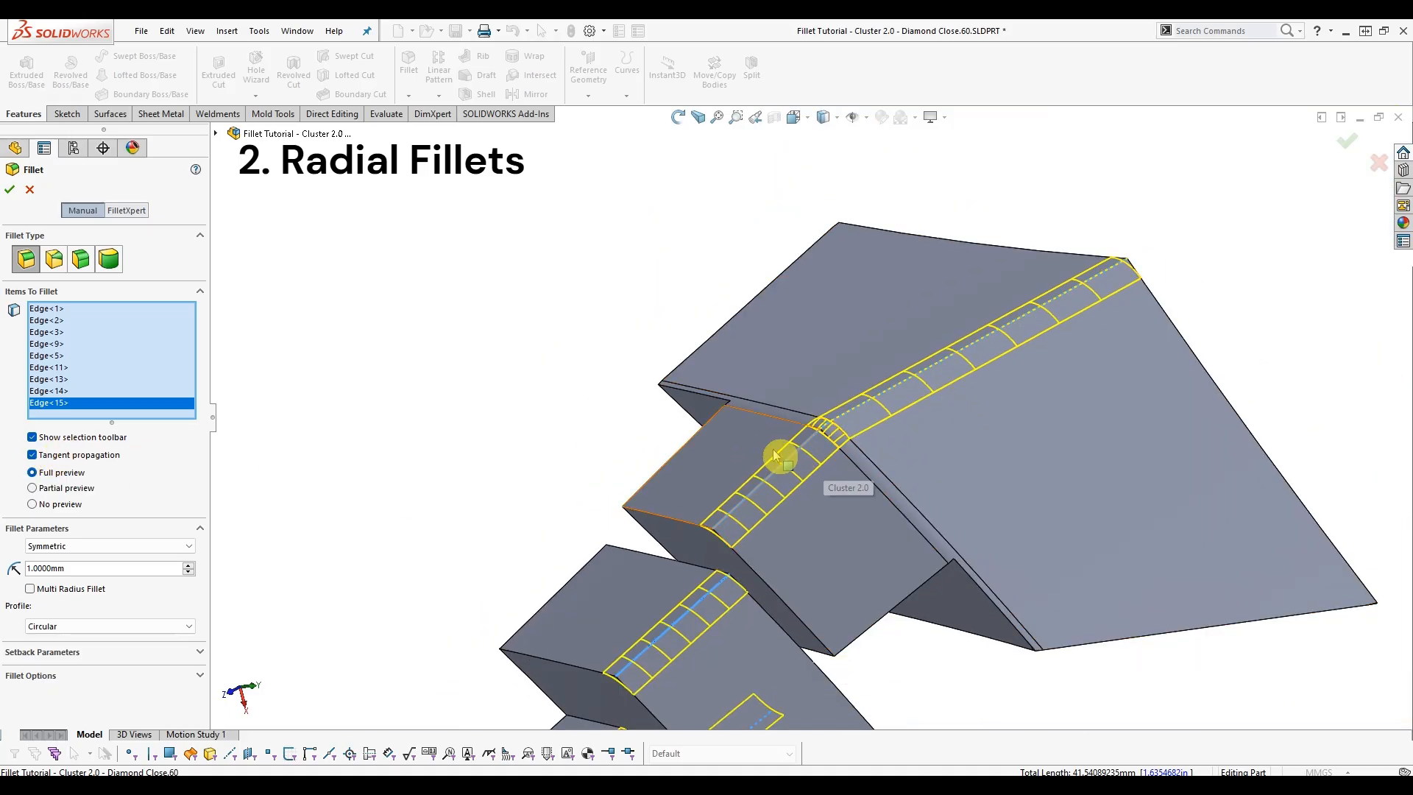
{"action": "scroll", "coordinate": [852, 417], "scroll_direction": "down", "scroll_amount": 2}
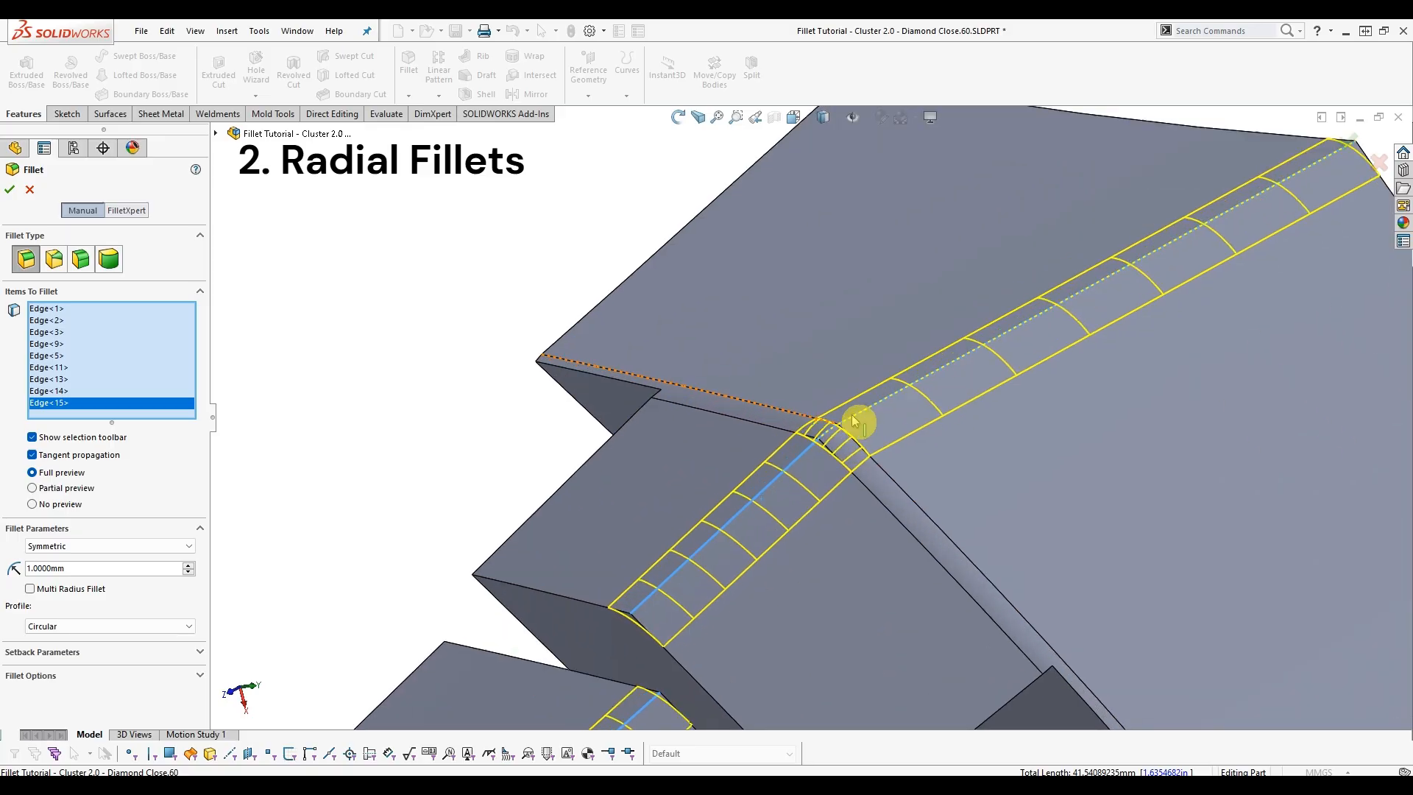
{"action": "scroll", "coordinate": [883, 412], "scroll_direction": "up", "scroll_amount": 3}
{"action": "scroll", "coordinate": [910, 390], "scroll_direction": "down", "scroll_amount": 2}
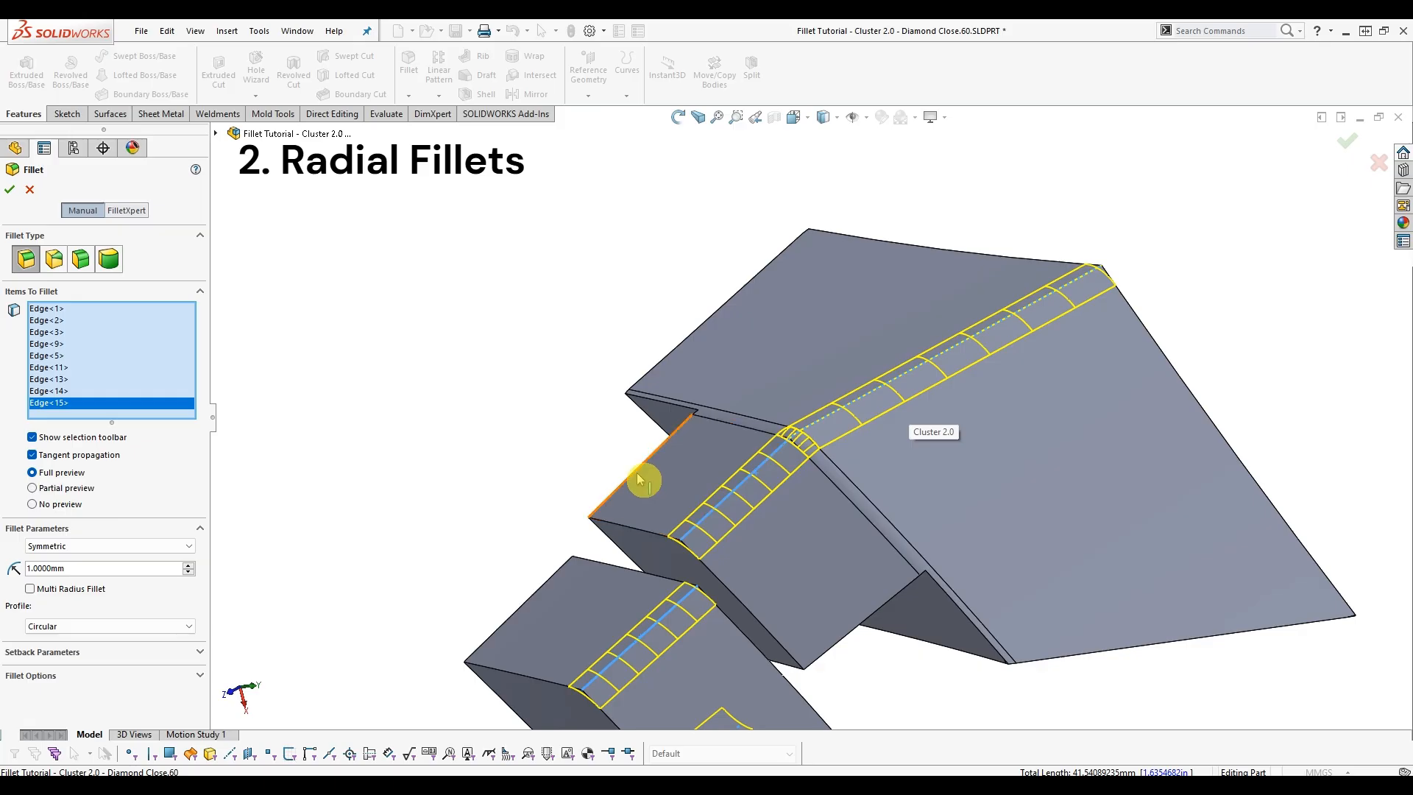
{"action": "middle_click_drag", "start_coordinate": [639, 479], "coordinate": [586, 340]}
{"action": "left_click", "coordinate": [621, 424]}
{"action": "left_click", "coordinate": [586, 319]}
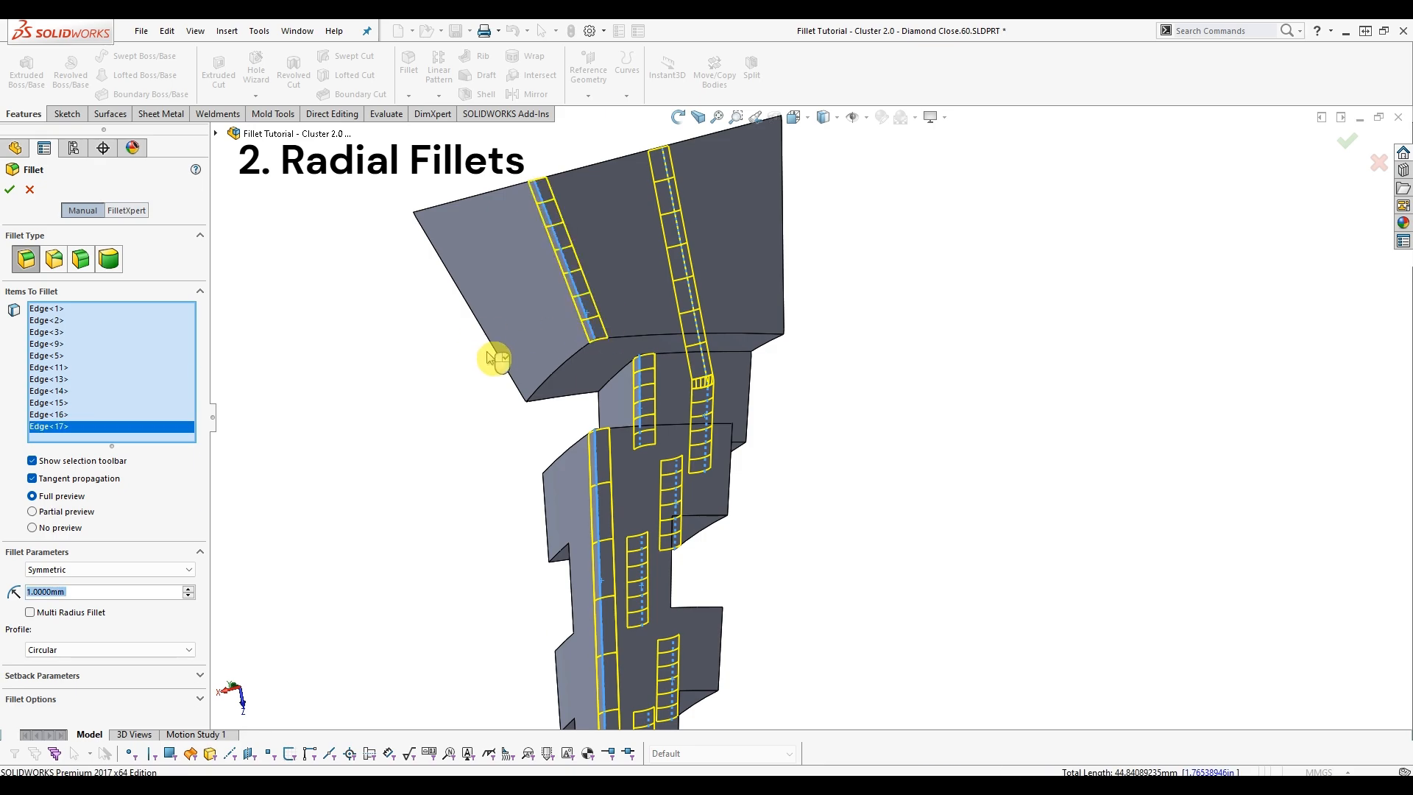
{"action": "left_click", "coordinate": [495, 359]}
{"action": "left_click", "coordinate": [786, 280]}
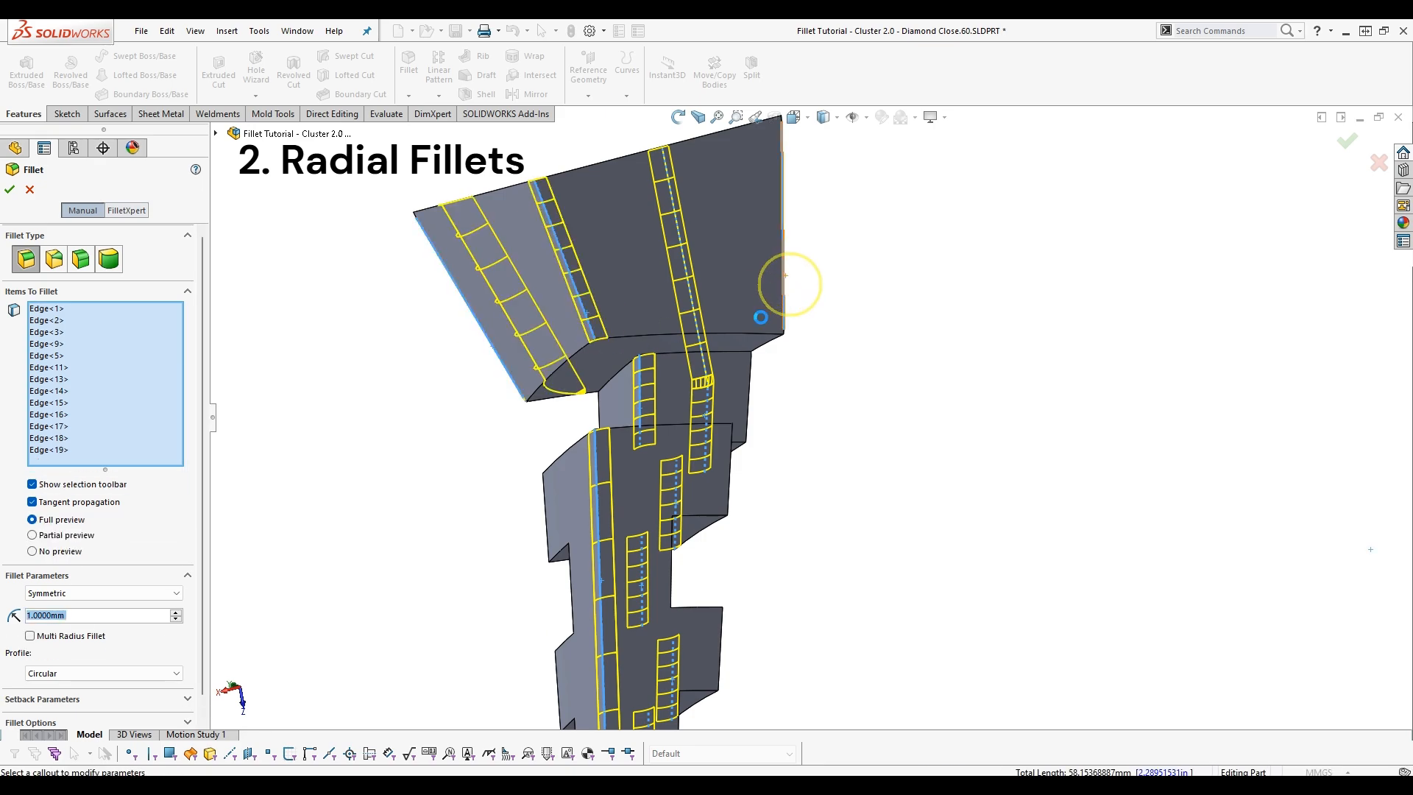
Examine the fillet preview where the large top section's outer side edge meets the small prep fillet at its lower corner.
{"action": "middle_click_drag", "start_coordinate": [761, 317], "coordinate": [560, 396]}
{"action": "scroll", "coordinate": [650, 343], "scroll_direction": "down", "scroll_amount": 5}
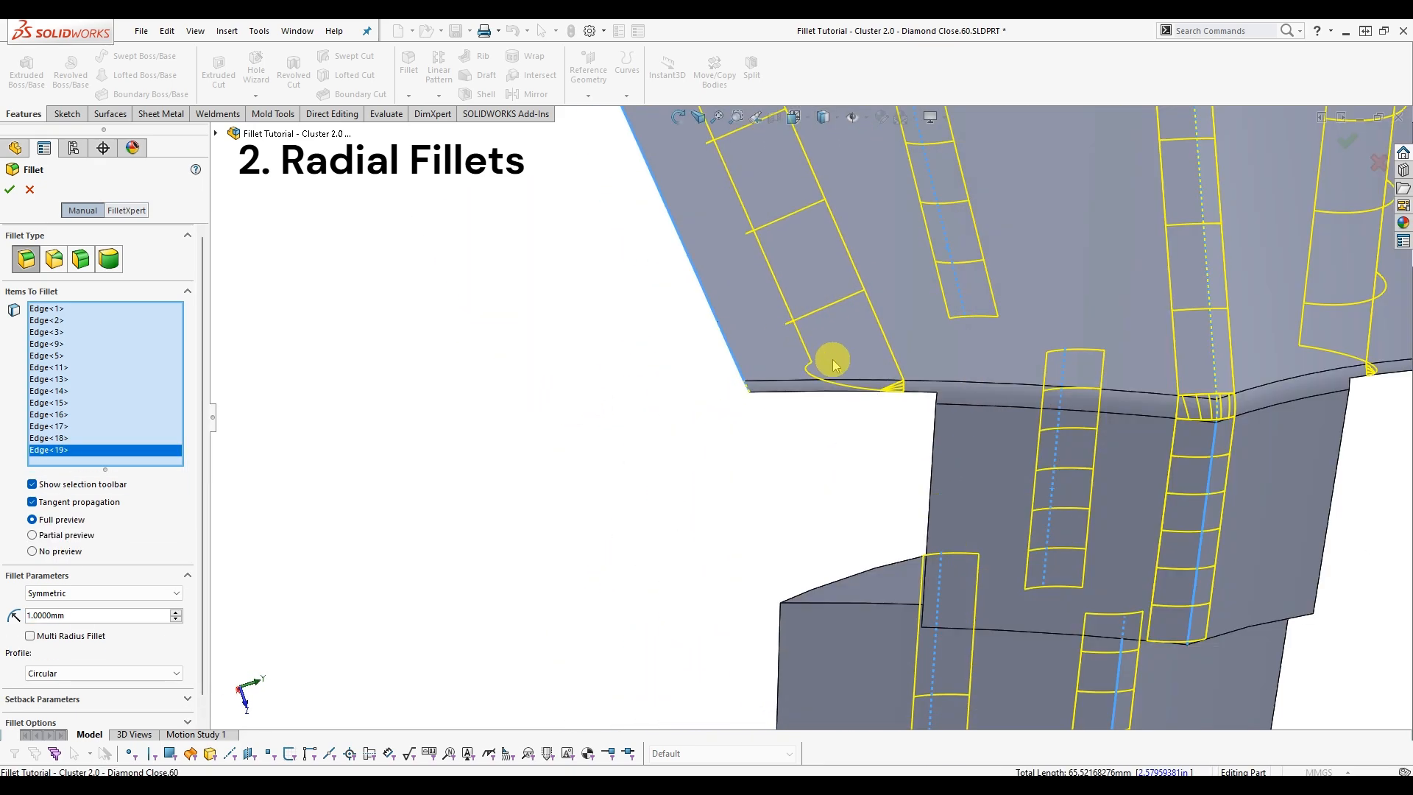
{"action": "middle_click_drag", "start_coordinate": [834, 365], "coordinate": [728, 312]}
{"action": "scroll", "coordinate": [691, 284], "scroll_direction": "down", "scroll_amount": 4}
{"action": "scroll", "coordinate": [714, 393], "scroll_direction": "down", "scroll_amount": 4}
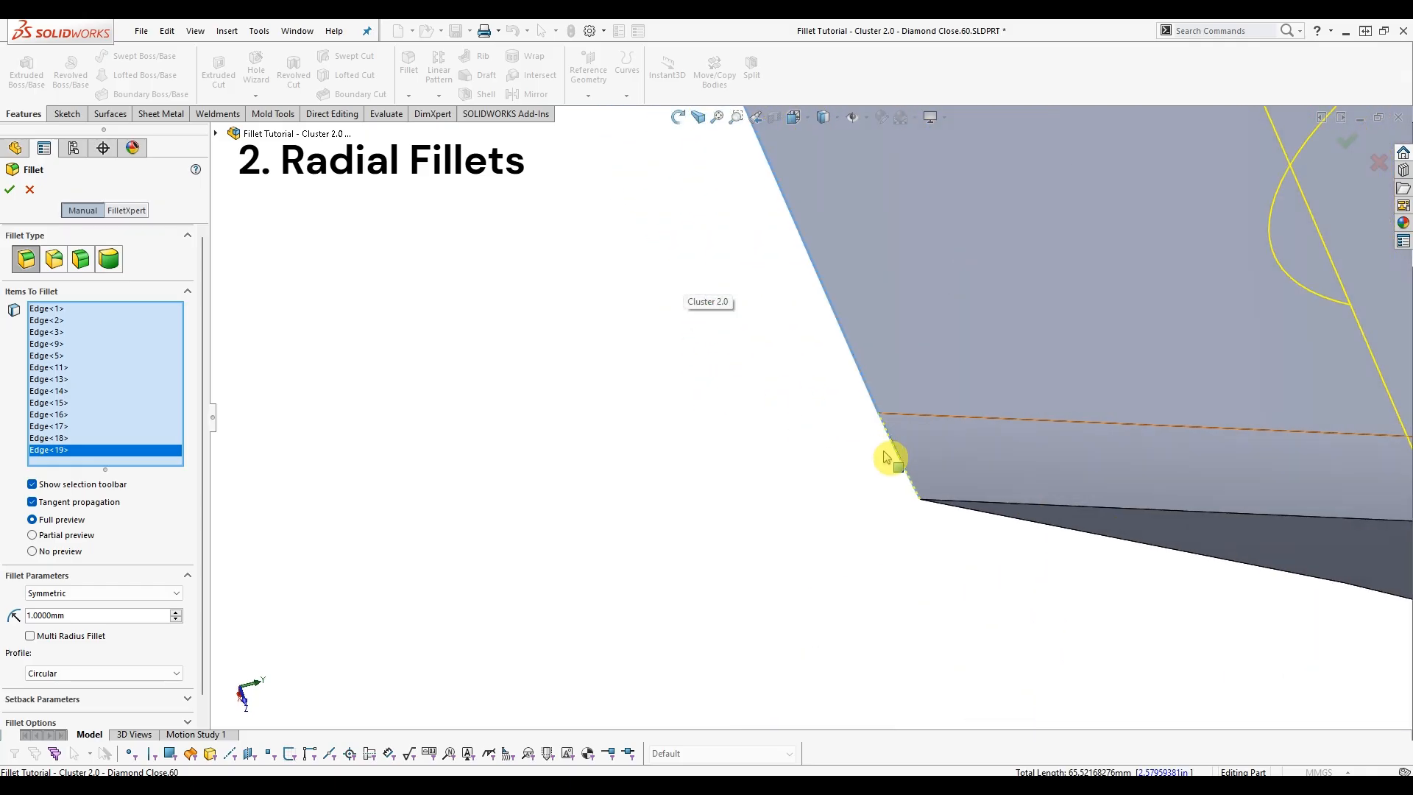
{"action": "scroll", "coordinate": [912, 499], "scroll_direction": "up", "scroll_amount": 2}
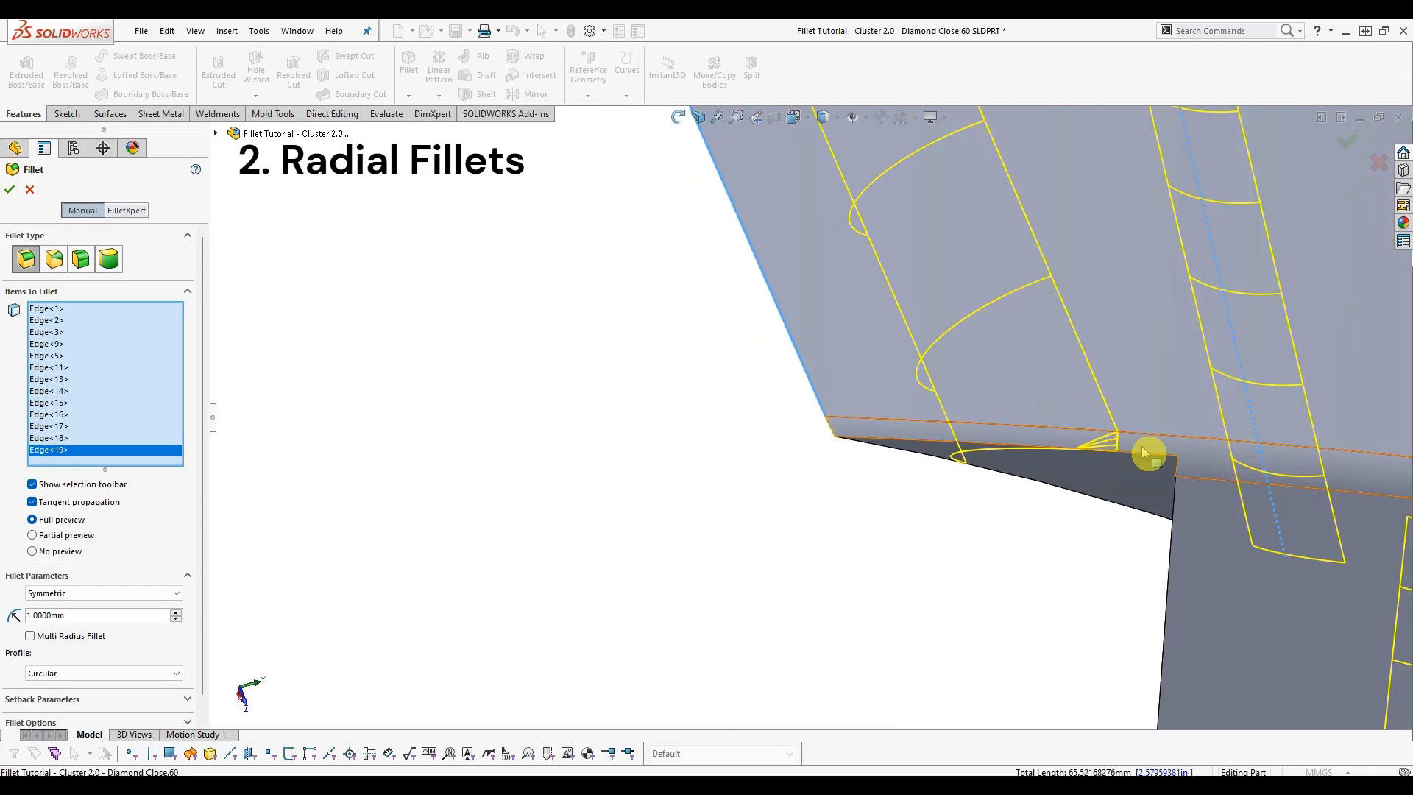
{"action": "scroll", "coordinate": [978, 451], "scroll_direction": "up", "scroll_amount": 4}
Add the outer radial edge of the block directly below the large top section to the fillet.
{"action": "middle_click_drag", "start_coordinate": [984, 457], "coordinate": [1034, 482]}
{"action": "scroll", "coordinate": [871, 448], "scroll_direction": "down", "scroll_amount": 3}
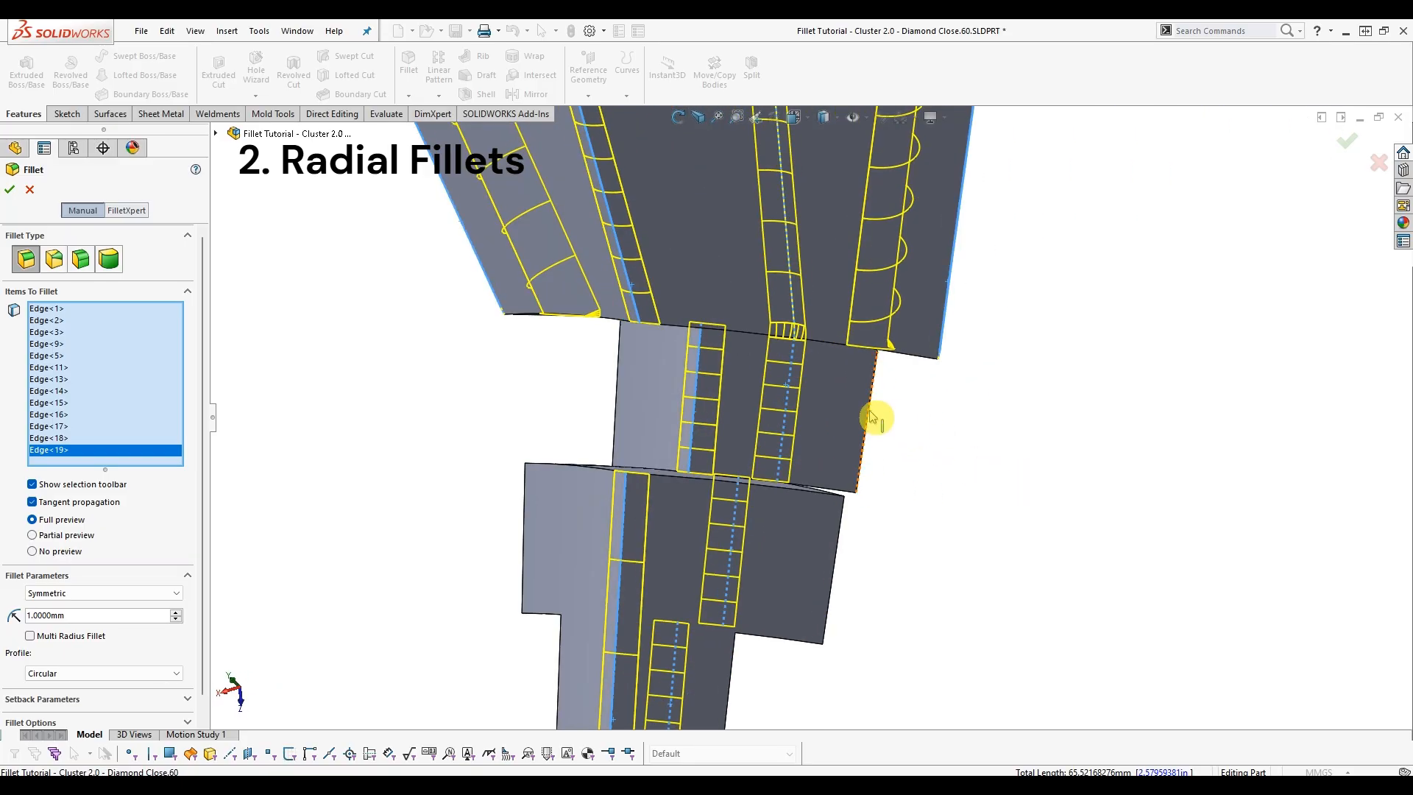
{"action": "left_click", "coordinate": [777, 470]}
{"action": "middle_click_drag", "start_coordinate": [776, 469], "coordinate": [875, 423]}
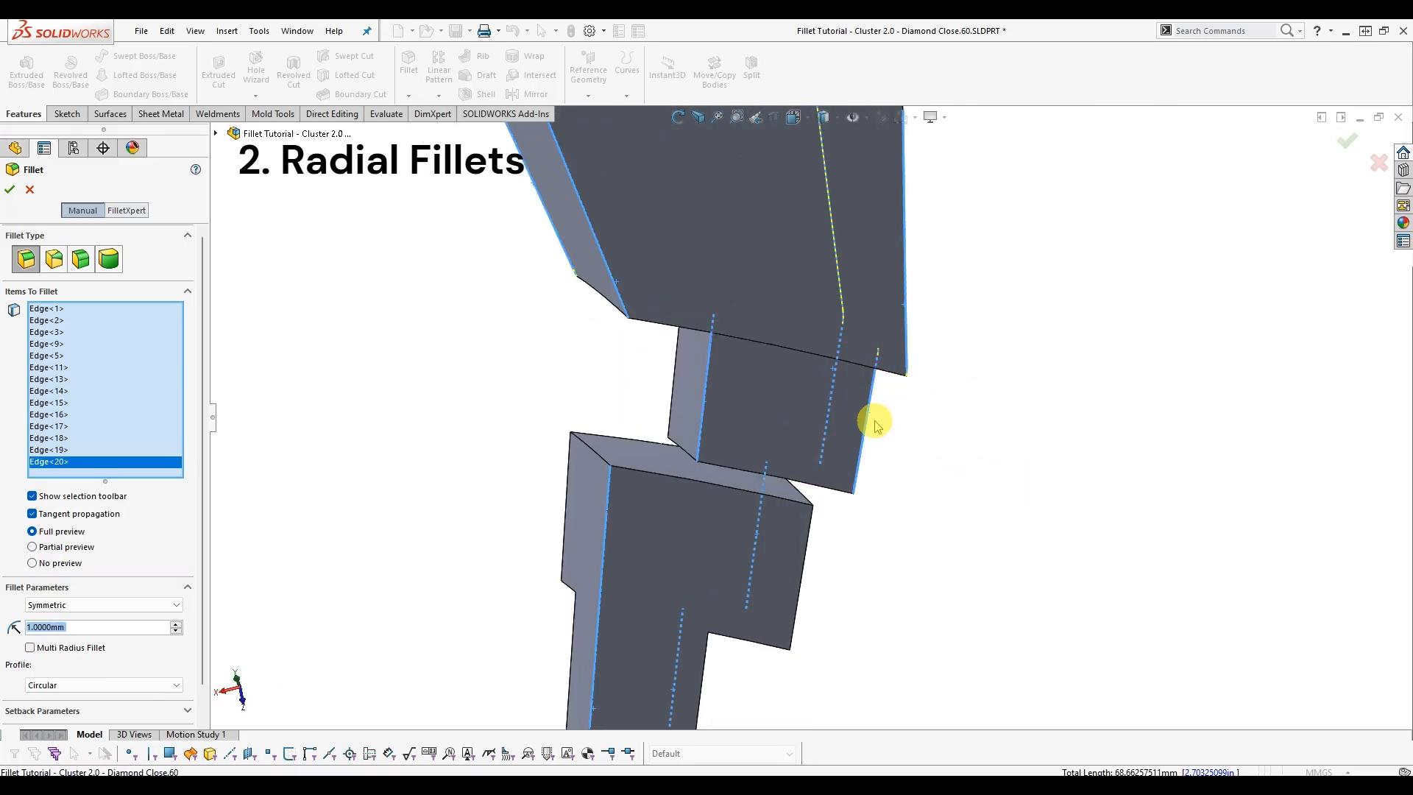
{"action": "left_click", "coordinate": [868, 425]}
{"action": "scroll", "coordinate": [777, 493], "scroll_direction": "up", "scroll_amount": 1}
{"action": "middle_click_drag", "start_coordinate": [778, 499], "coordinate": [856, 455]}
{"action": "scroll", "coordinate": [858, 426], "scroll_direction": "down", "scroll_amount": 3}
{"action": "left_click", "coordinate": [865, 420]}
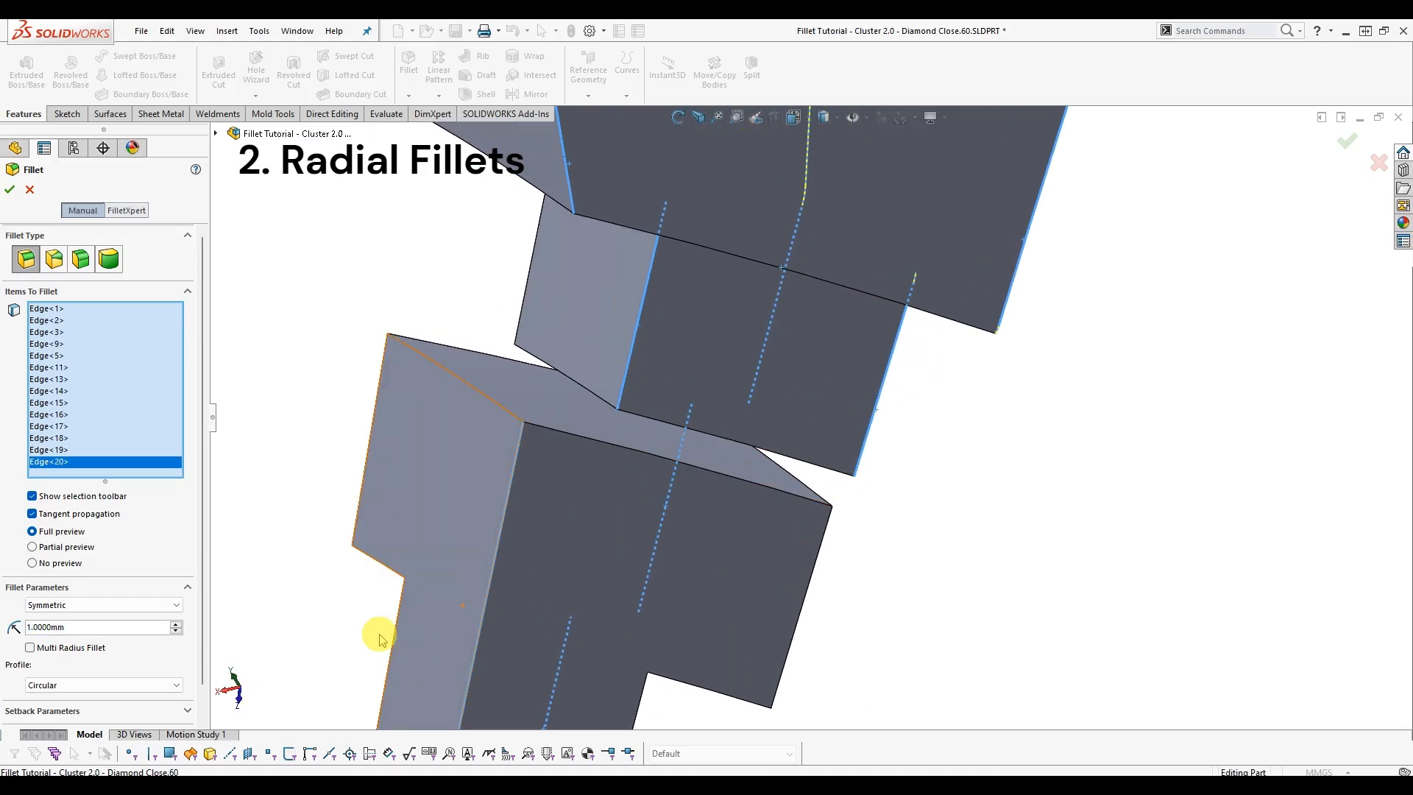
Try smaller fillet radii down to 0.6 mm on the selected edges and return the radius to 1 mm.
{"action": "left_click", "coordinate": [175, 631]}
{"action": "left_click", "coordinate": [175, 631]}
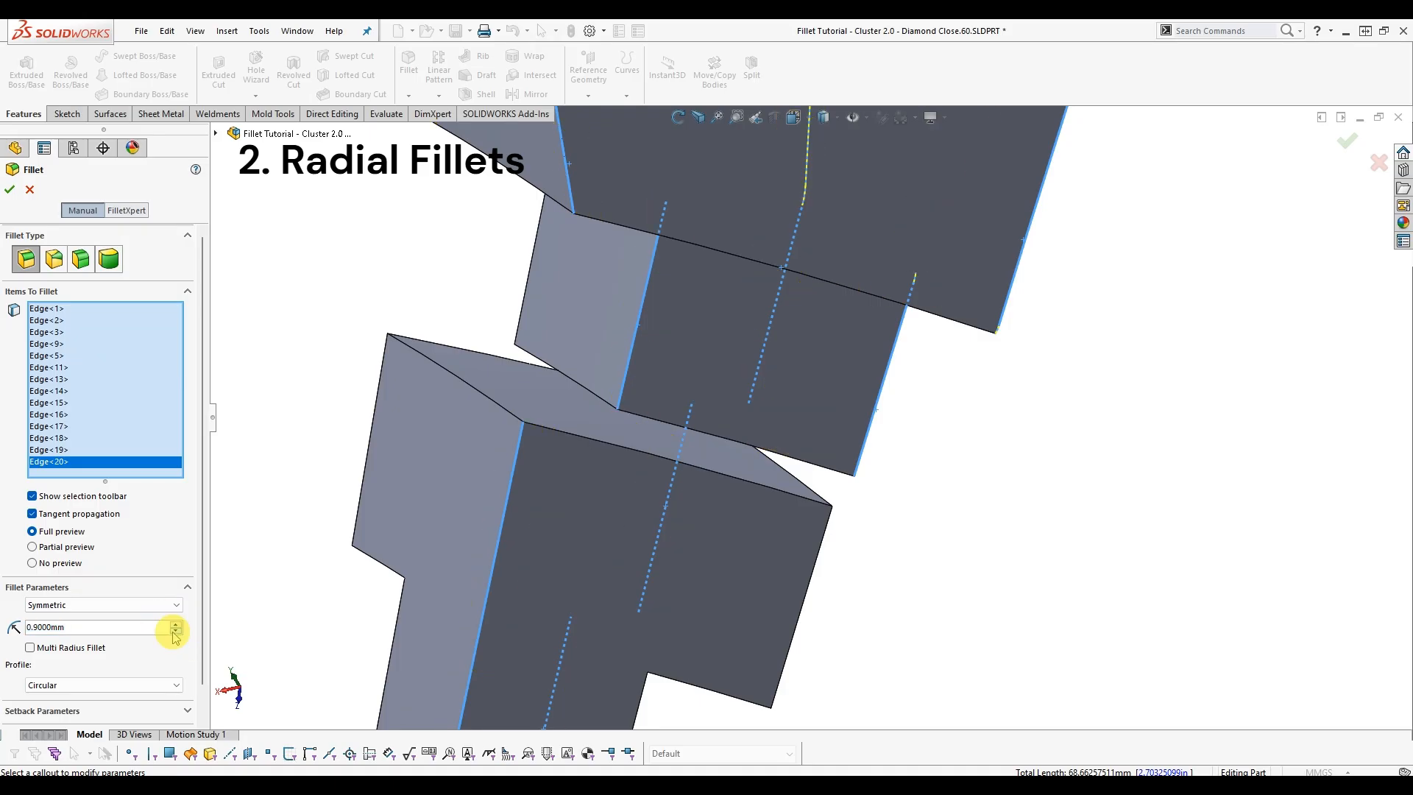
{"action": "left_click", "coordinate": [175, 631]}
{"action": "left_click", "coordinate": [175, 632]}
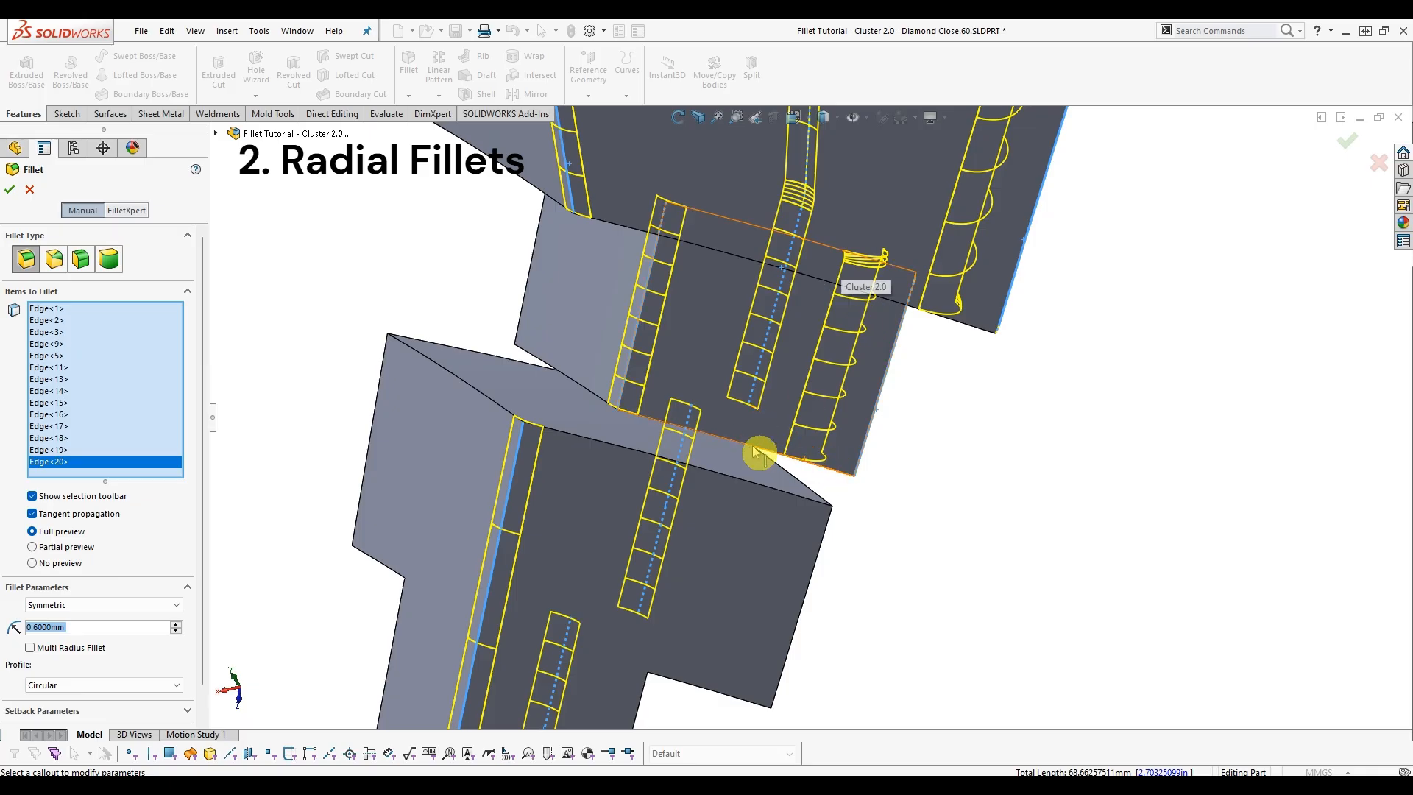
{"action": "left_click", "coordinate": [175, 623]}
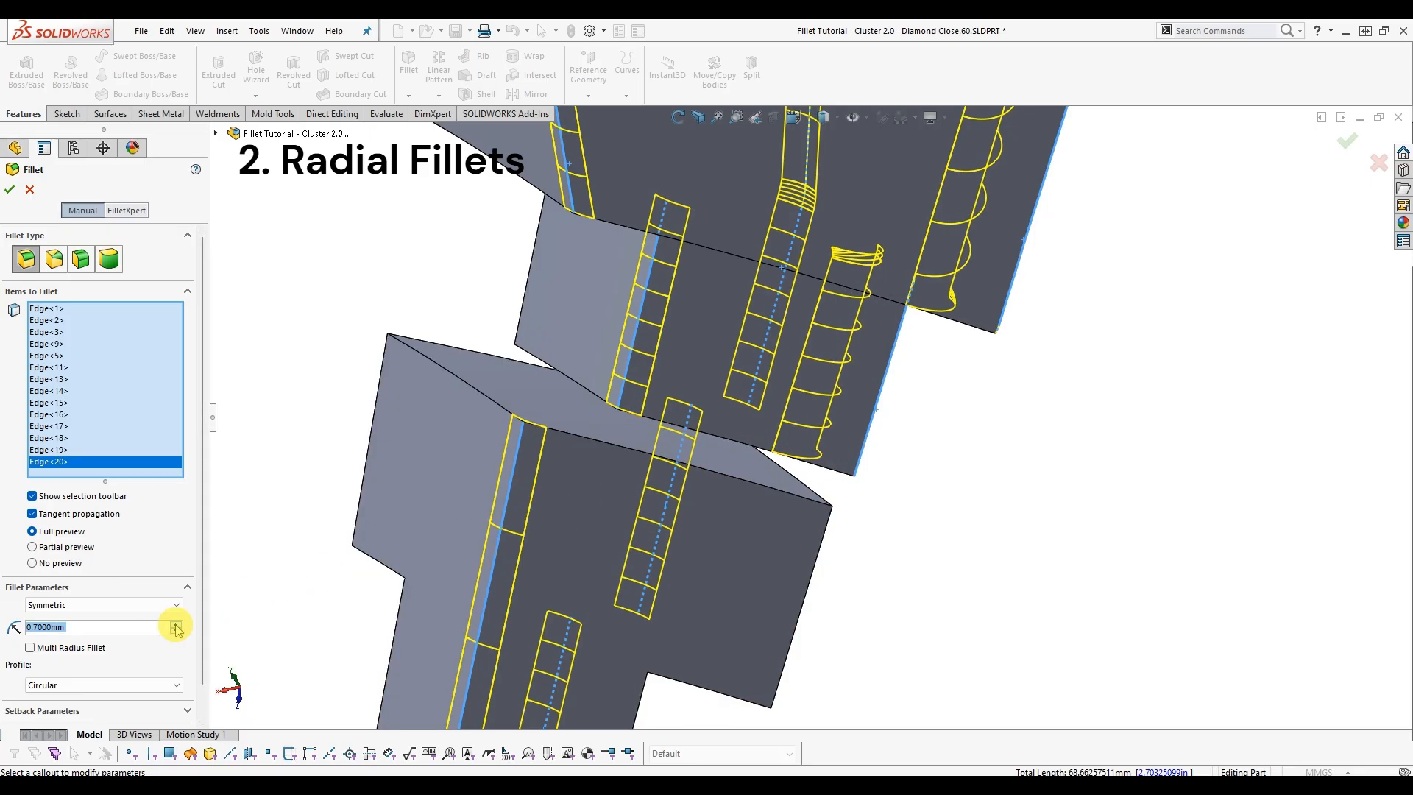
{"action": "left_click", "coordinate": [176, 624]}
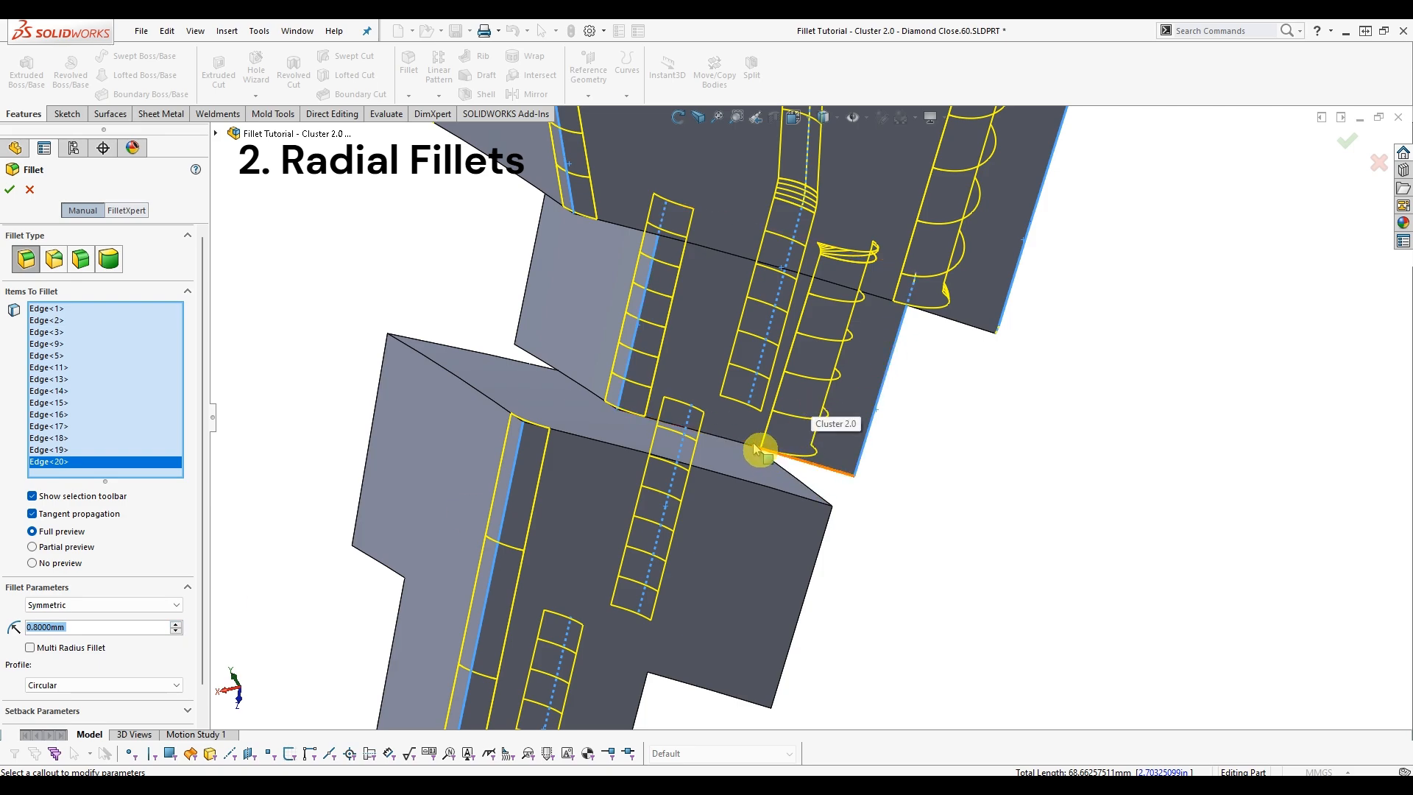
{"action": "left_click", "coordinate": [176, 624]}
{"action": "left_click", "coordinate": [176, 624]}
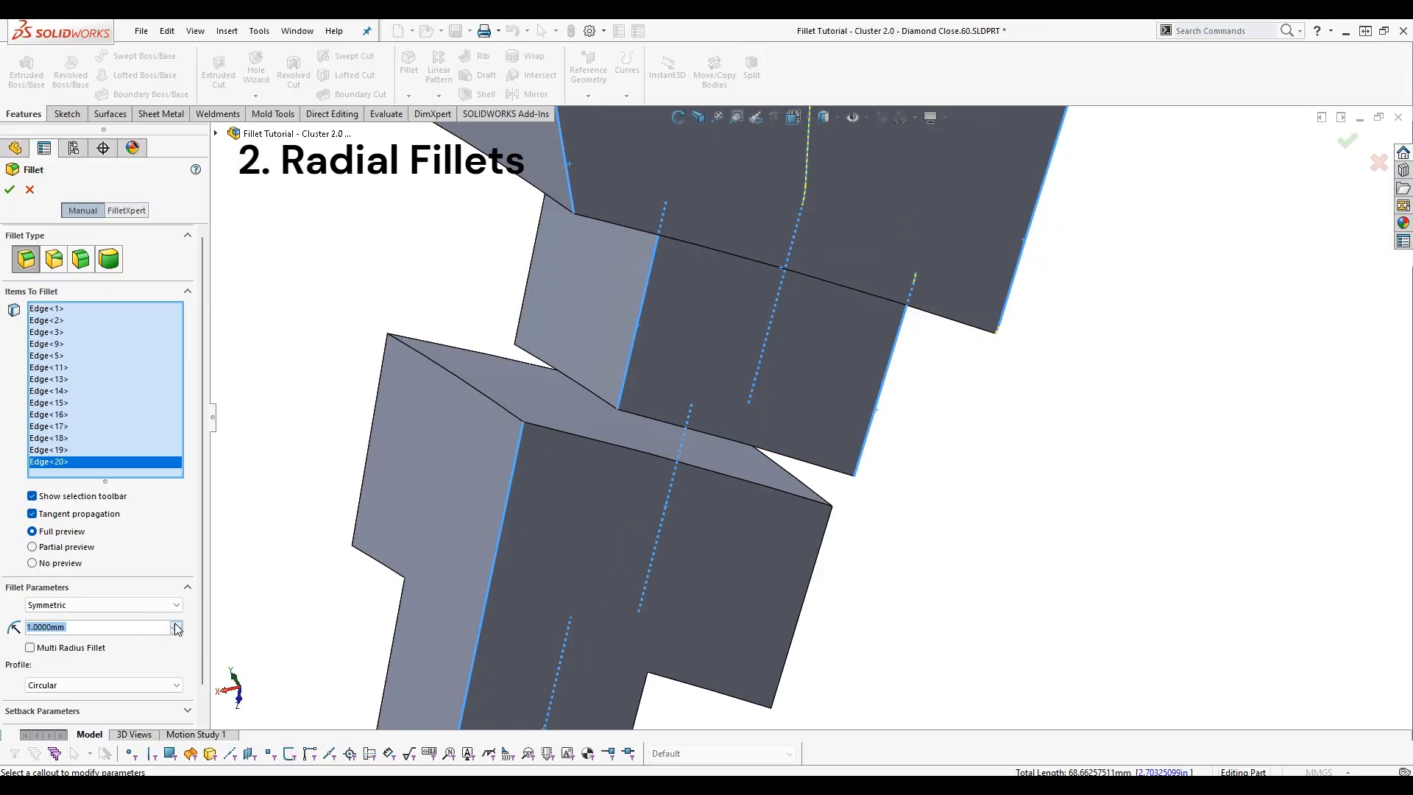
Remove the outer radial edge of the block directly below the large top section and apply the 1 mm fillet.
{"action": "left_click", "coordinate": [898, 358]}
{"action": "middle_click_drag", "start_coordinate": [870, 363], "coordinate": [812, 471]}
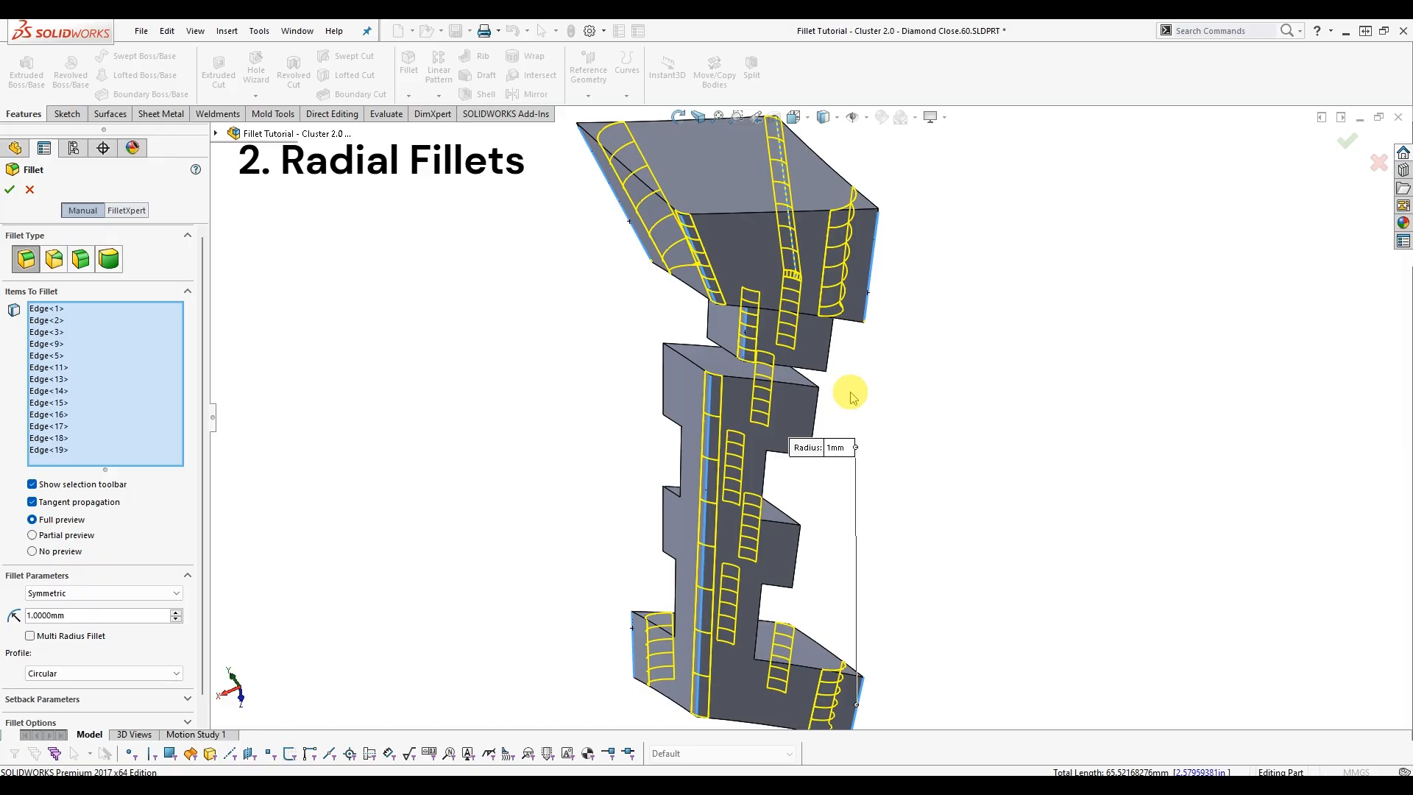
{"action": "scroll", "coordinate": [870, 353], "scroll_direction": "up", "scroll_amount": 2}
{"action": "scroll", "coordinate": [747, 432], "scroll_direction": "down", "scroll_amount": 3}
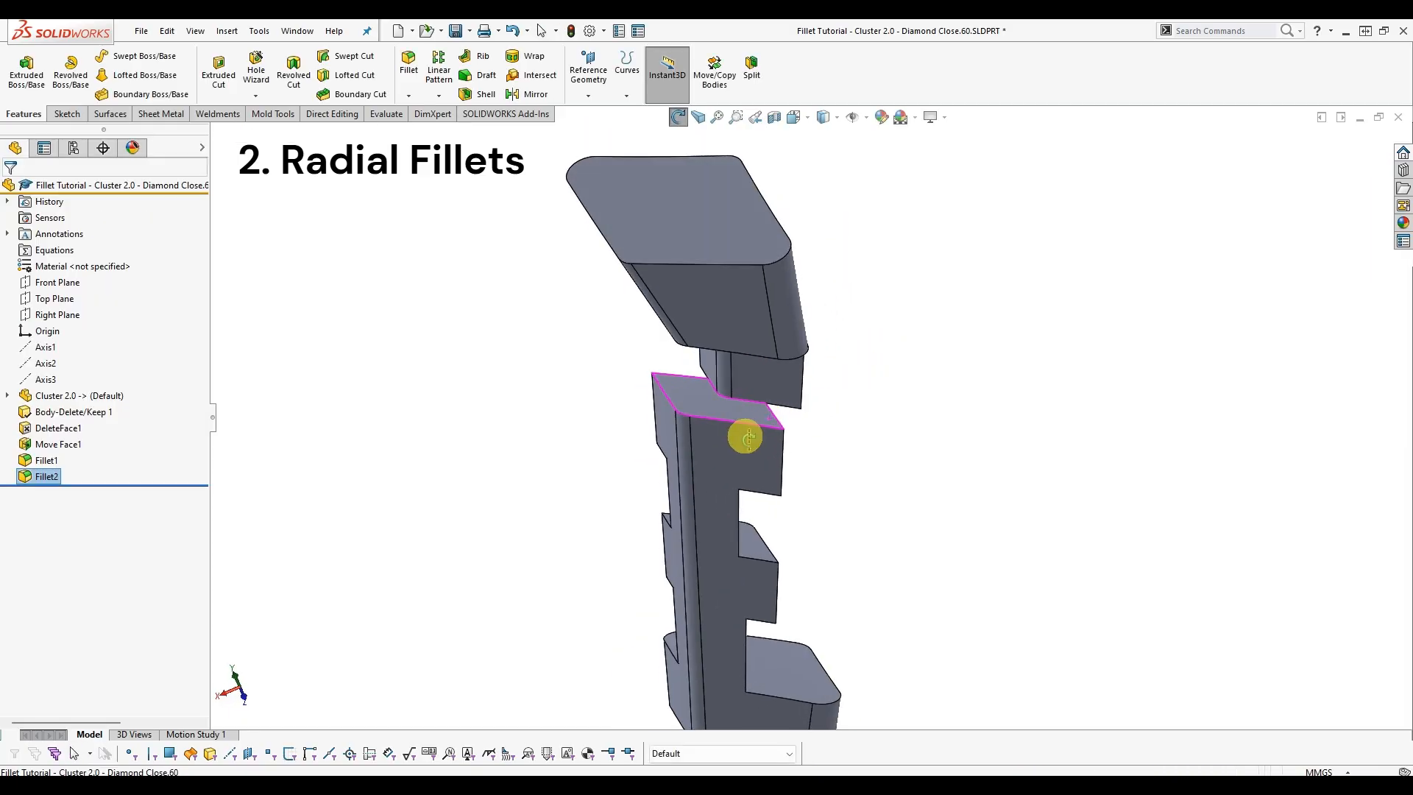
Start a new 1 mm fillet on the outer side edges of the middle block and the neck below it.
{"action": "scroll", "coordinate": [766, 543], "scroll_direction": "up", "scroll_amount": 4}
{"action": "scroll", "coordinate": [721, 351], "scroll_direction": "down", "scroll_amount": 4}
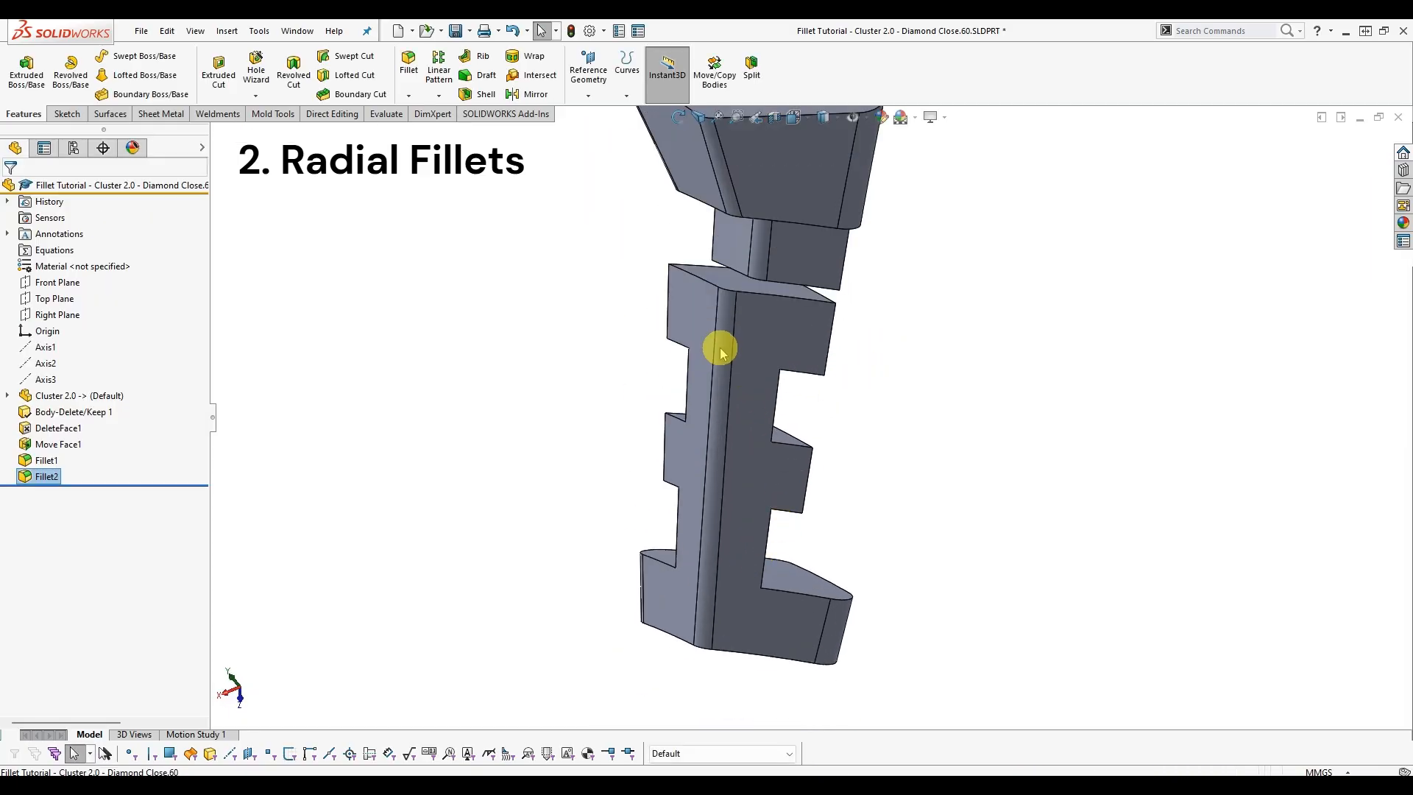
{"action": "left_click", "coordinate": [410, 74]}
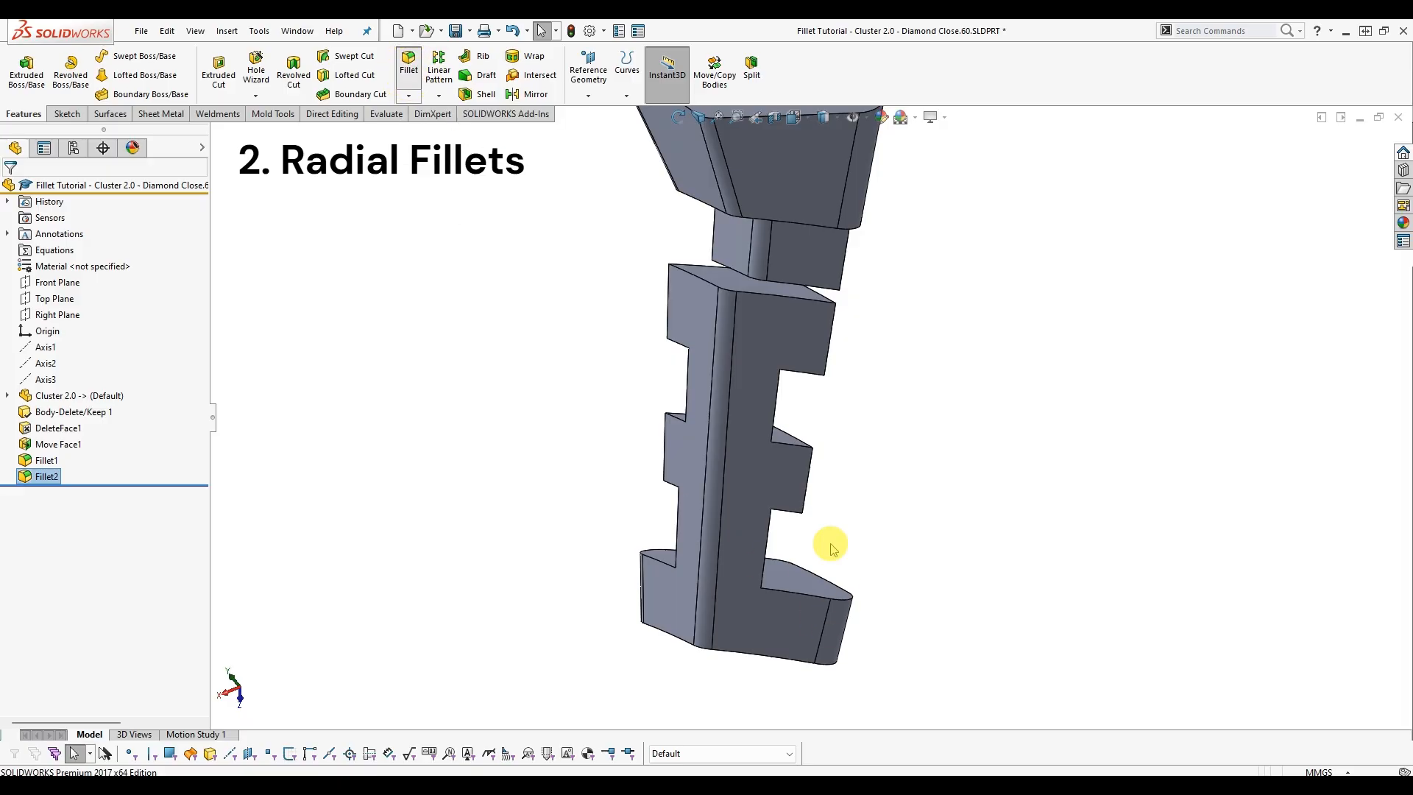
{"action": "left_click", "coordinate": [807, 477]}
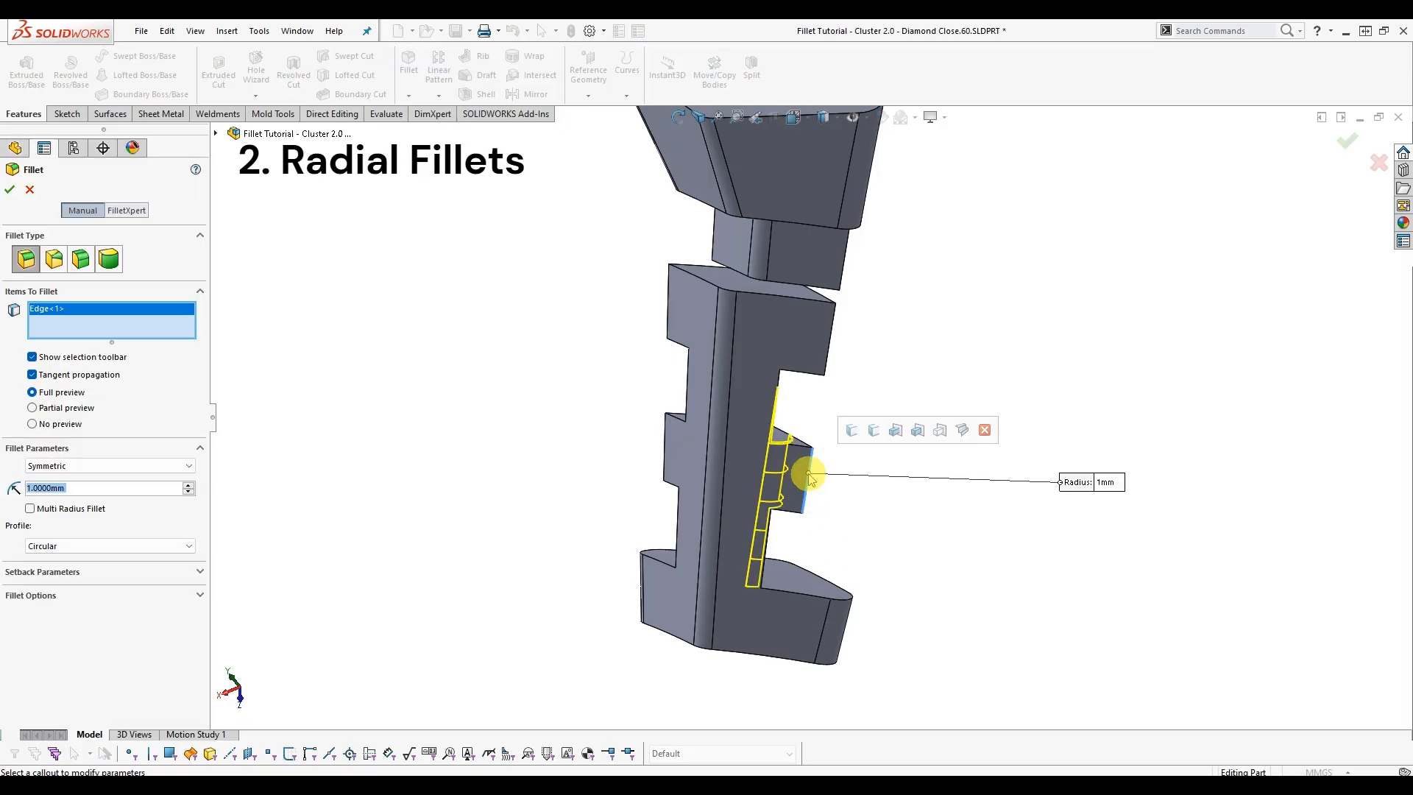
{"action": "left_click", "coordinate": [850, 434]}
{"action": "middle_click_drag", "start_coordinate": [845, 432], "coordinate": [738, 502]}
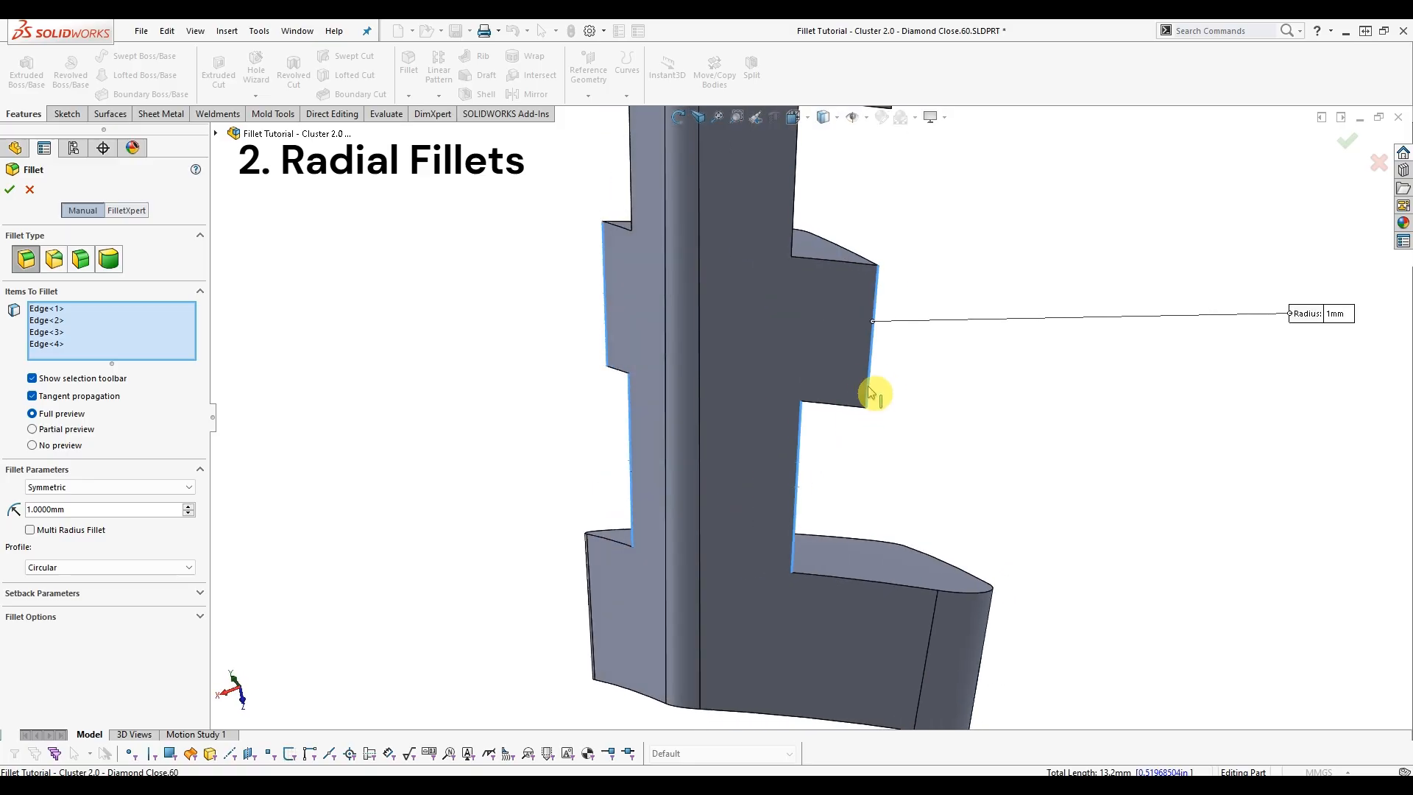
Remove the middle block's outer side edges from the fillet and add the outer side edges of the neck above it.
{"action": "left_click", "coordinate": [873, 394]}
{"action": "middle_click_drag", "start_coordinate": [814, 451], "coordinate": [858, 374]}
{"action": "left_click", "coordinate": [596, 318]}
{"action": "left_click", "coordinate": [862, 373]}
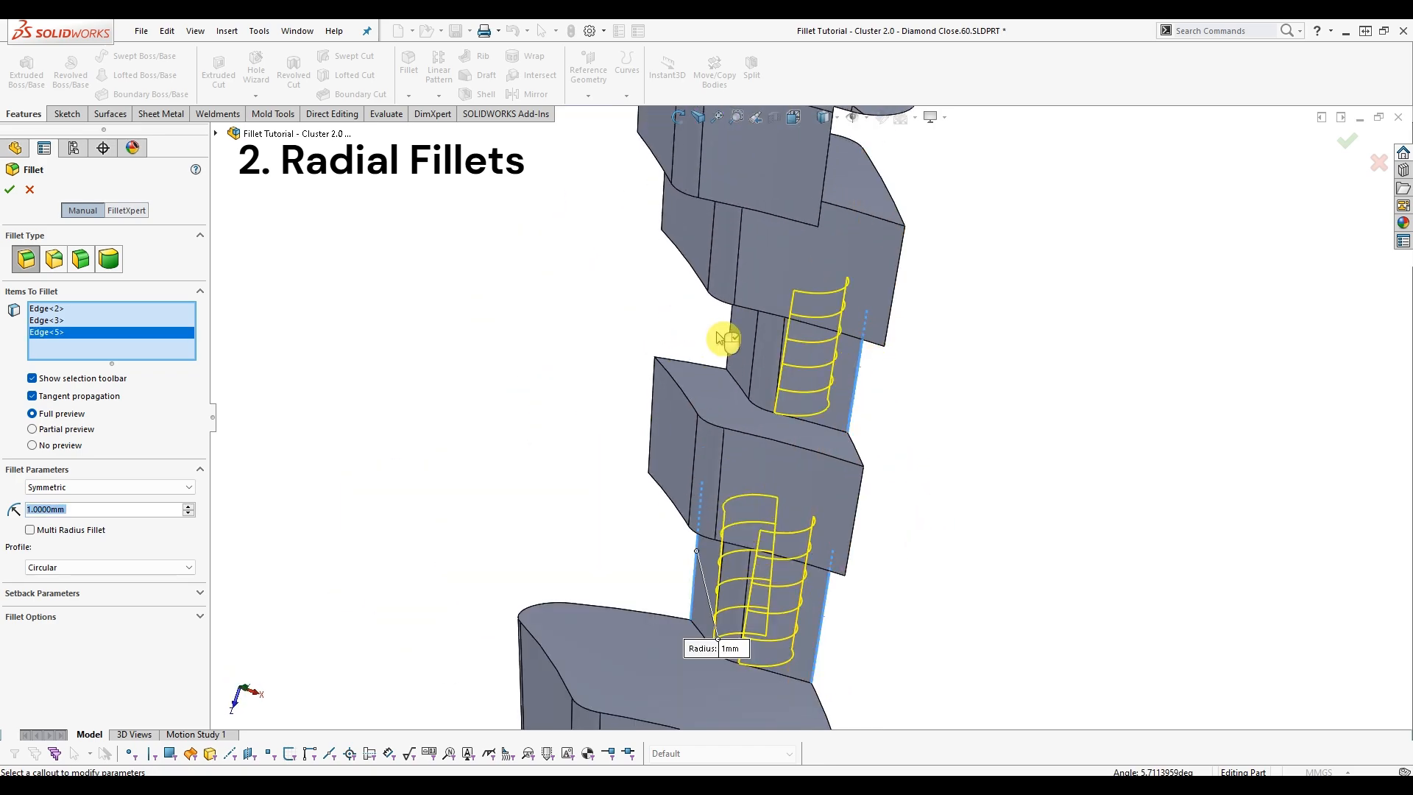
{"action": "left_click", "coordinate": [733, 340]}
Add both outer side edges of the block directly below the large top section and set the fillet radius to 0.8 mm.
{"action": "middle_click_drag", "start_coordinate": [766, 341], "coordinate": [647, 420]}
{"action": "scroll", "coordinate": [777, 364], "scroll_direction": "down", "scroll_amount": 3}
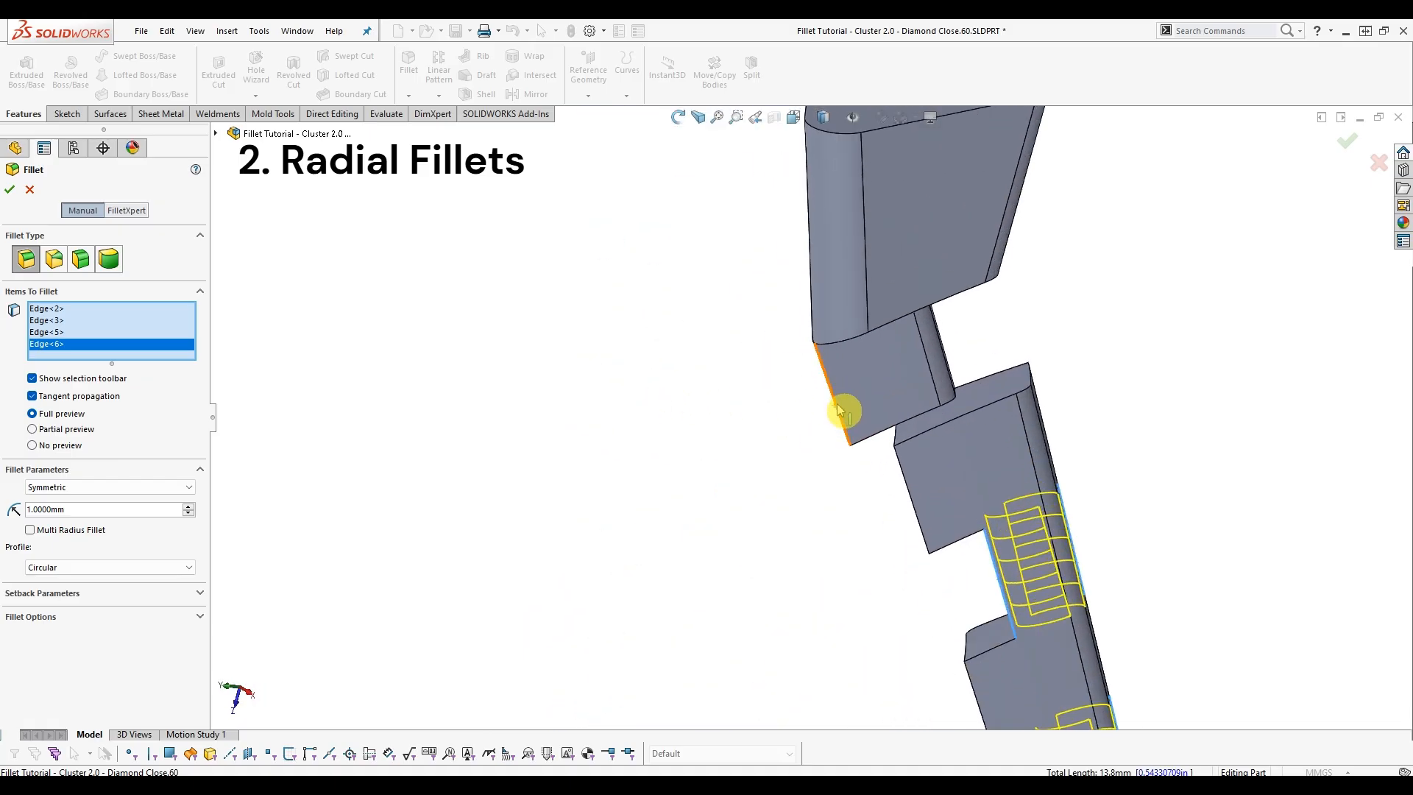
{"action": "left_click", "coordinate": [839, 411]}
{"action": "middle_click_drag", "start_coordinate": [846, 404], "coordinate": [912, 390]}
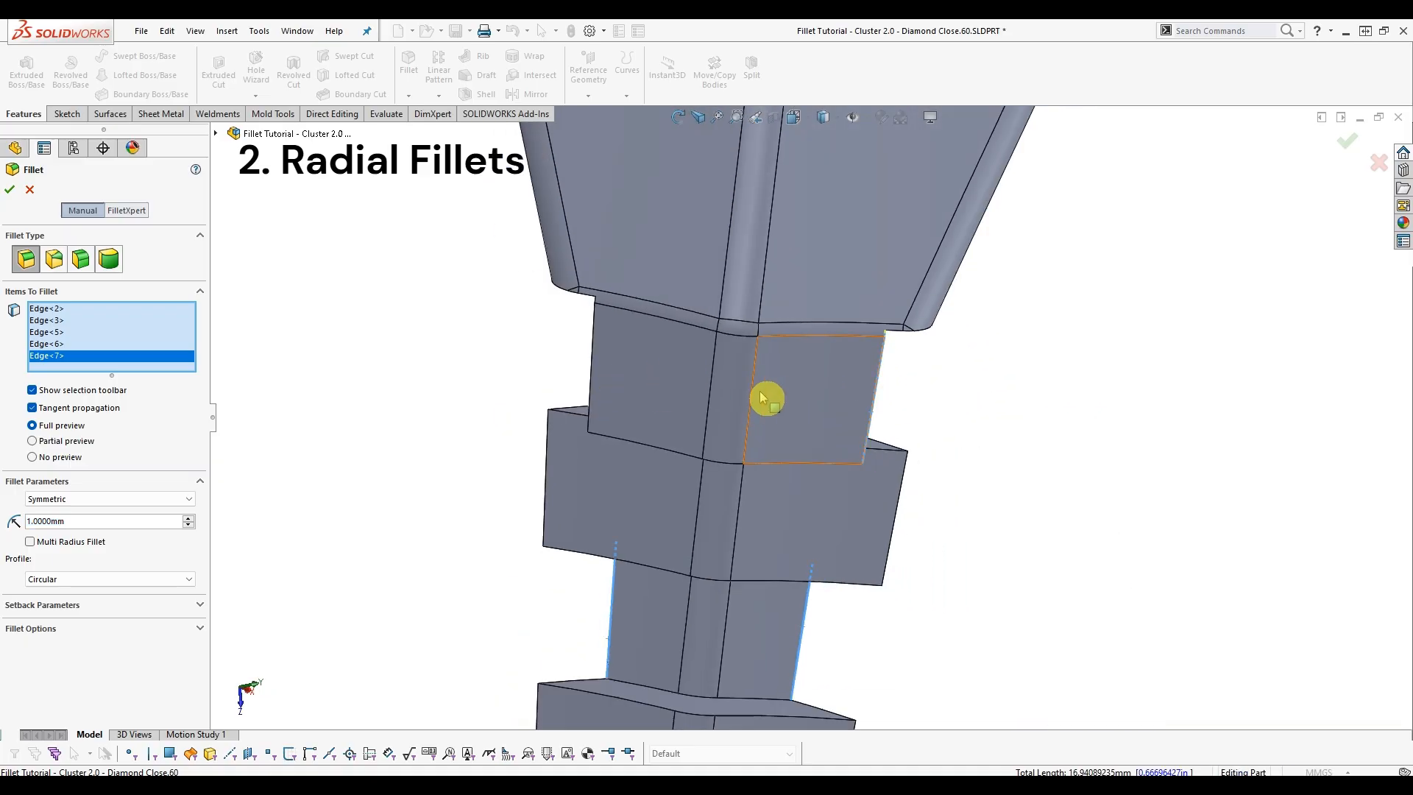
{"action": "middle_click_drag", "start_coordinate": [766, 398], "coordinate": [593, 400]}
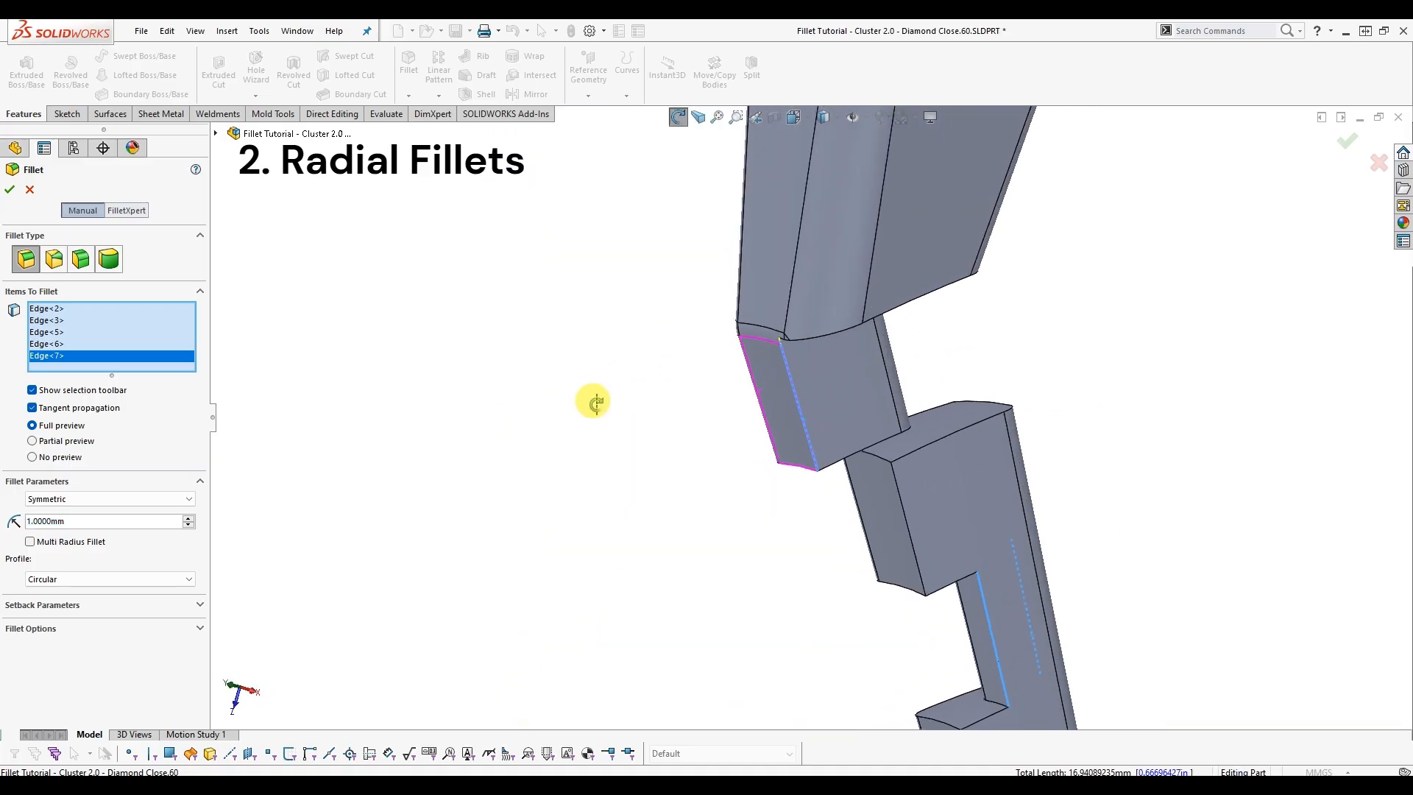
{"action": "left_click", "coordinate": [189, 527]}
{"action": "middle_click_drag", "start_coordinate": [728, 527], "coordinate": [801, 513]}
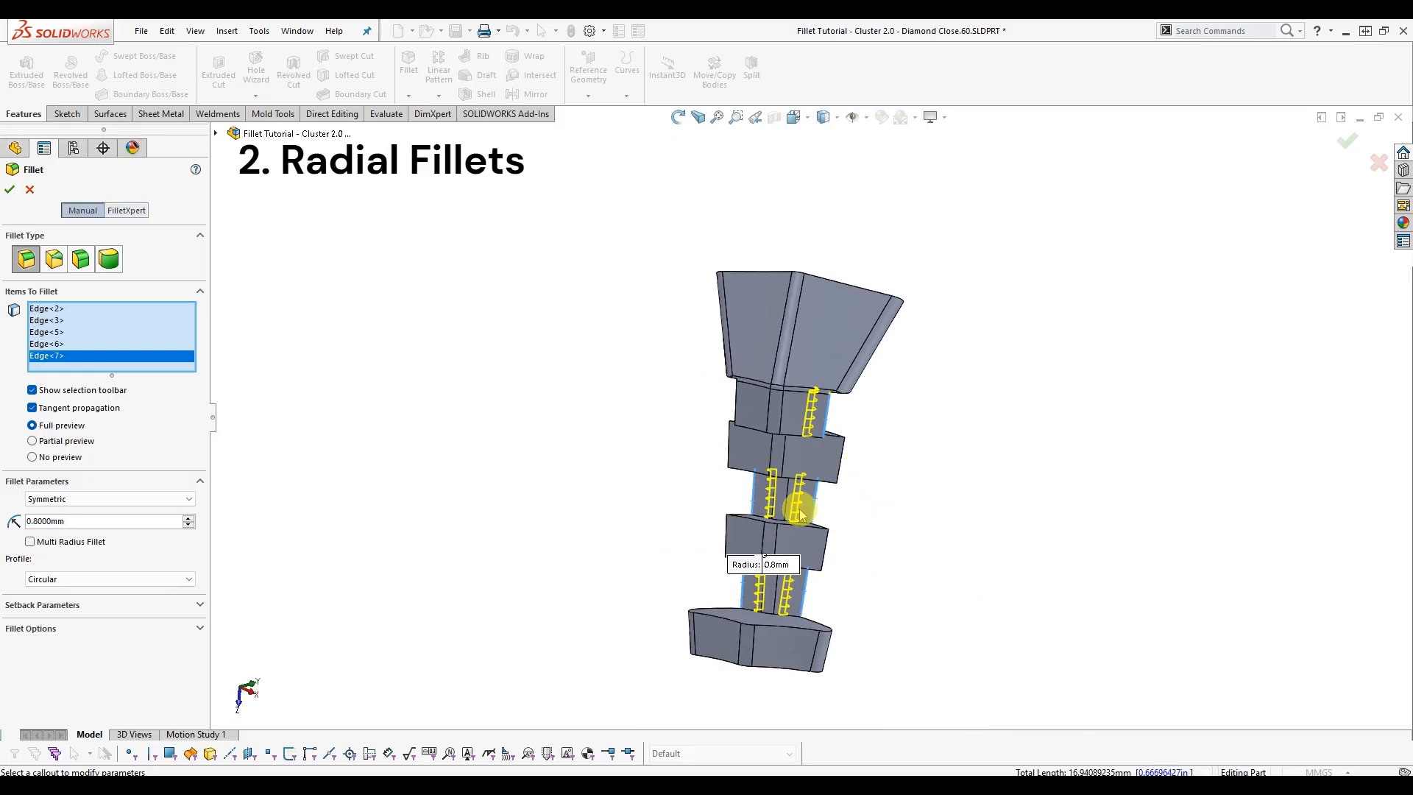
{"action": "scroll", "coordinate": [801, 513], "scroll_direction": "down", "scroll_amount": 3}
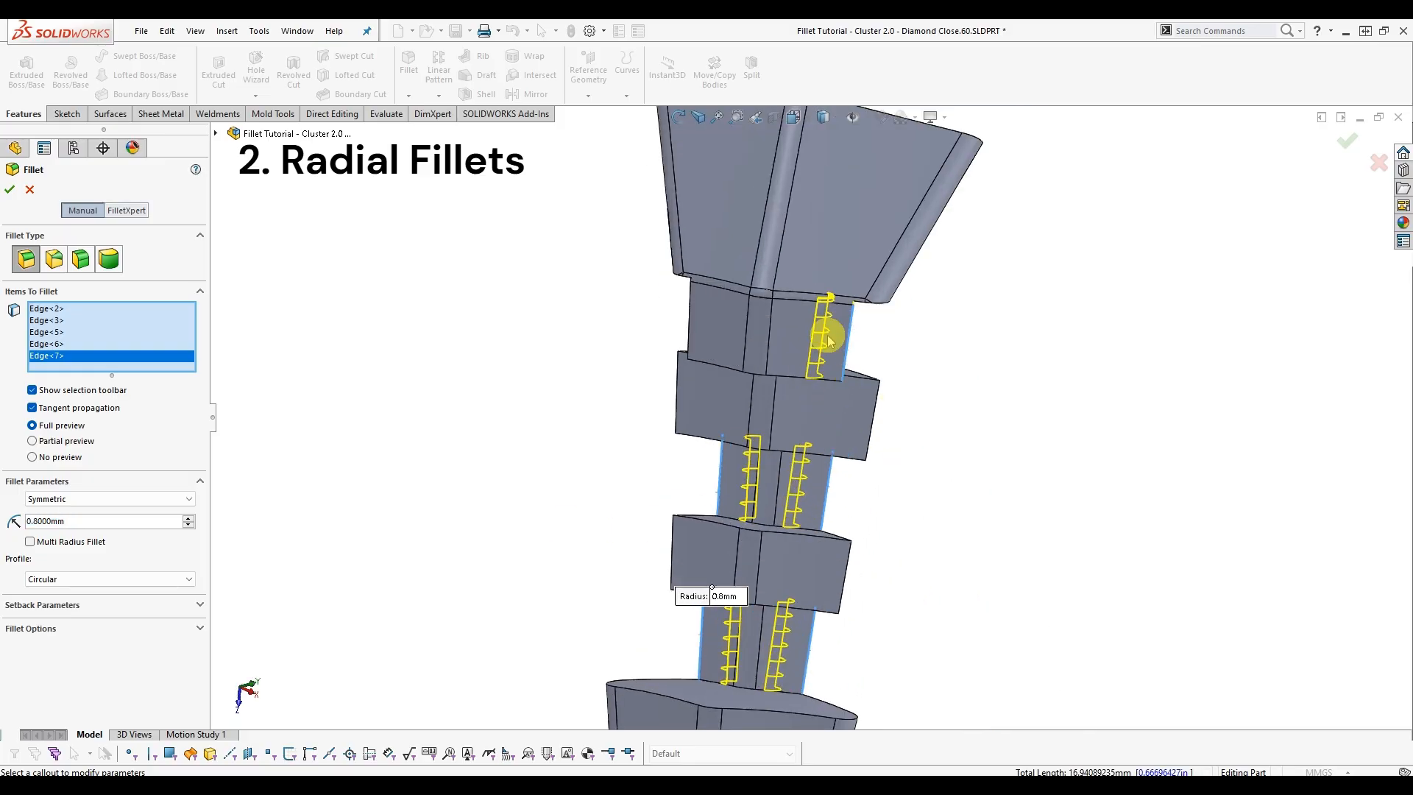
{"action": "left_click", "coordinate": [688, 307]}
Add the outer side edges of the upper notched block and the middle block to the fillet.
{"action": "middle_click_drag", "start_coordinate": [726, 356], "coordinate": [981, 409]}
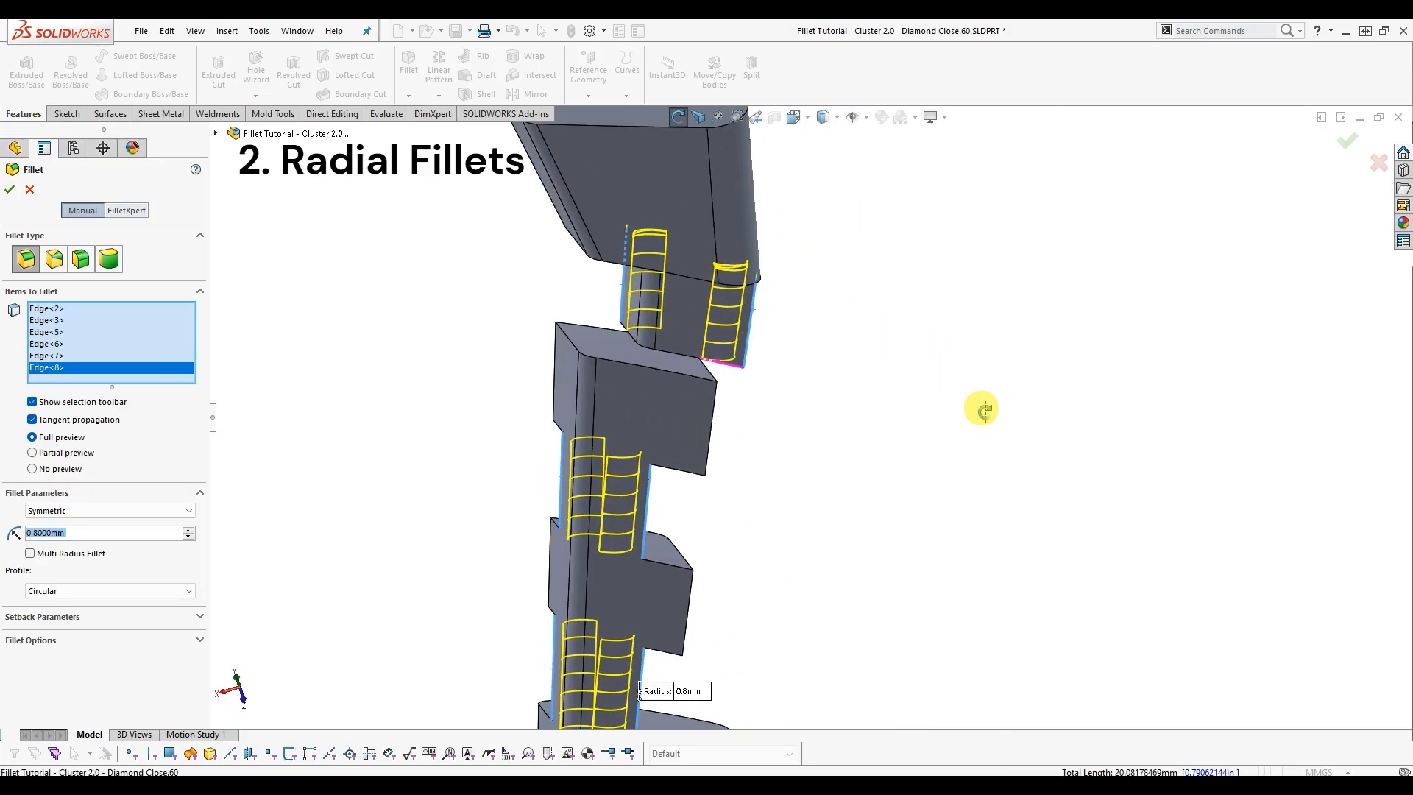
{"action": "left_click", "coordinate": [719, 418]}
{"action": "mouse_move", "coordinate": [719, 418]}
{"action": "middle_mouse_down"}
{"action": "mouse_move", "coordinate": [631, 413]}
{"action": "mouse_move", "coordinate": [712, 438]}
{"action": "middle_mouse_up"}
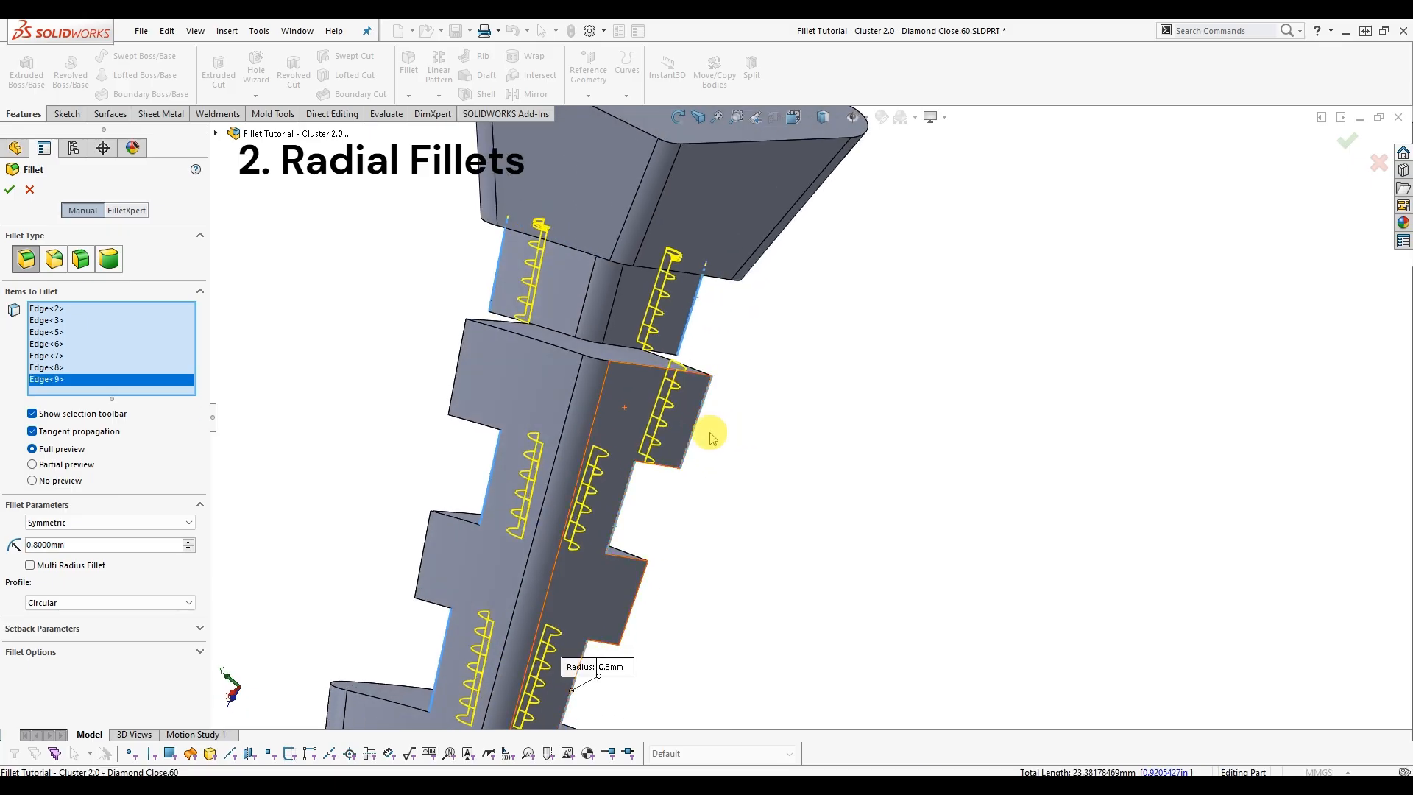
{"action": "left_click", "coordinate": [457, 364]}
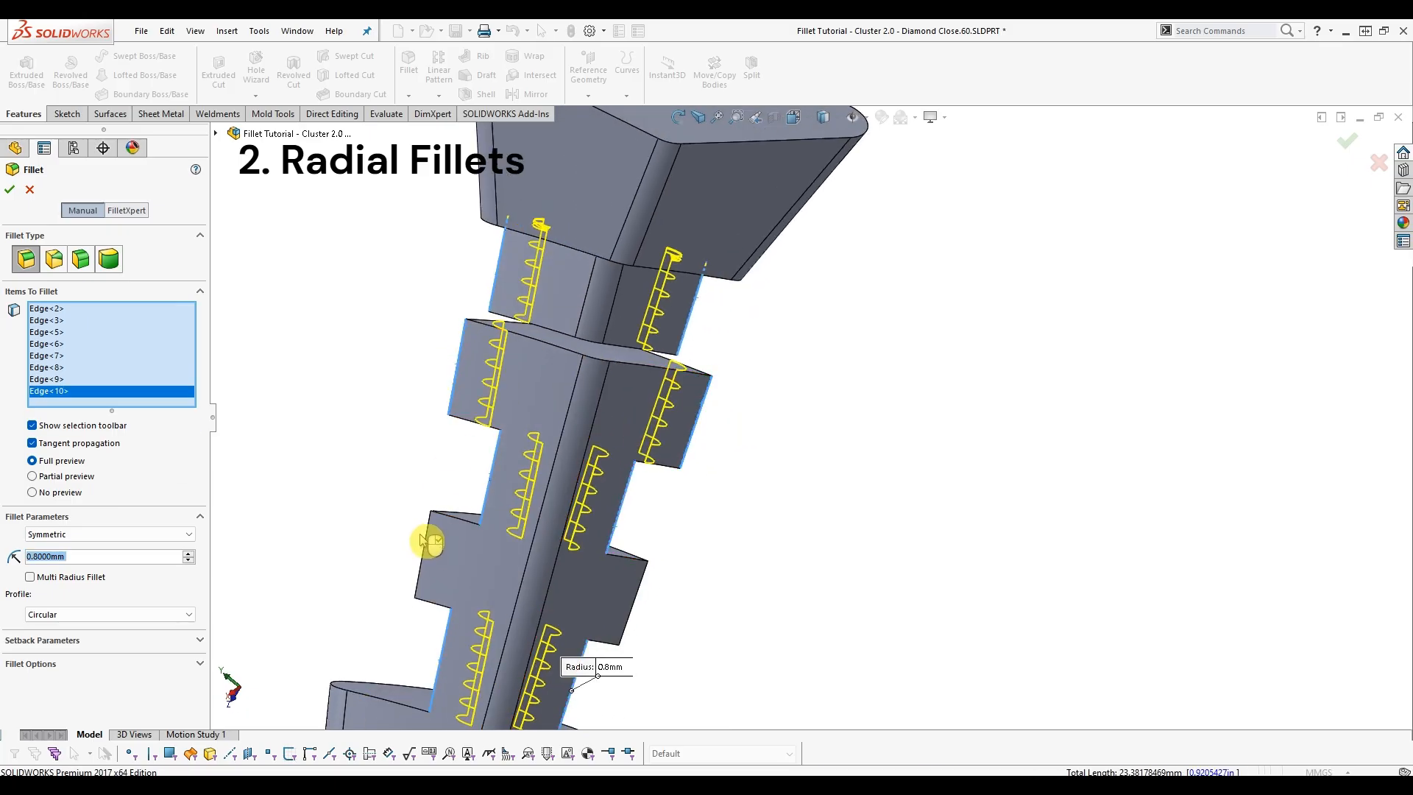
{"action": "left_click", "coordinate": [432, 531]}
{"action": "left_click", "coordinate": [640, 601]}
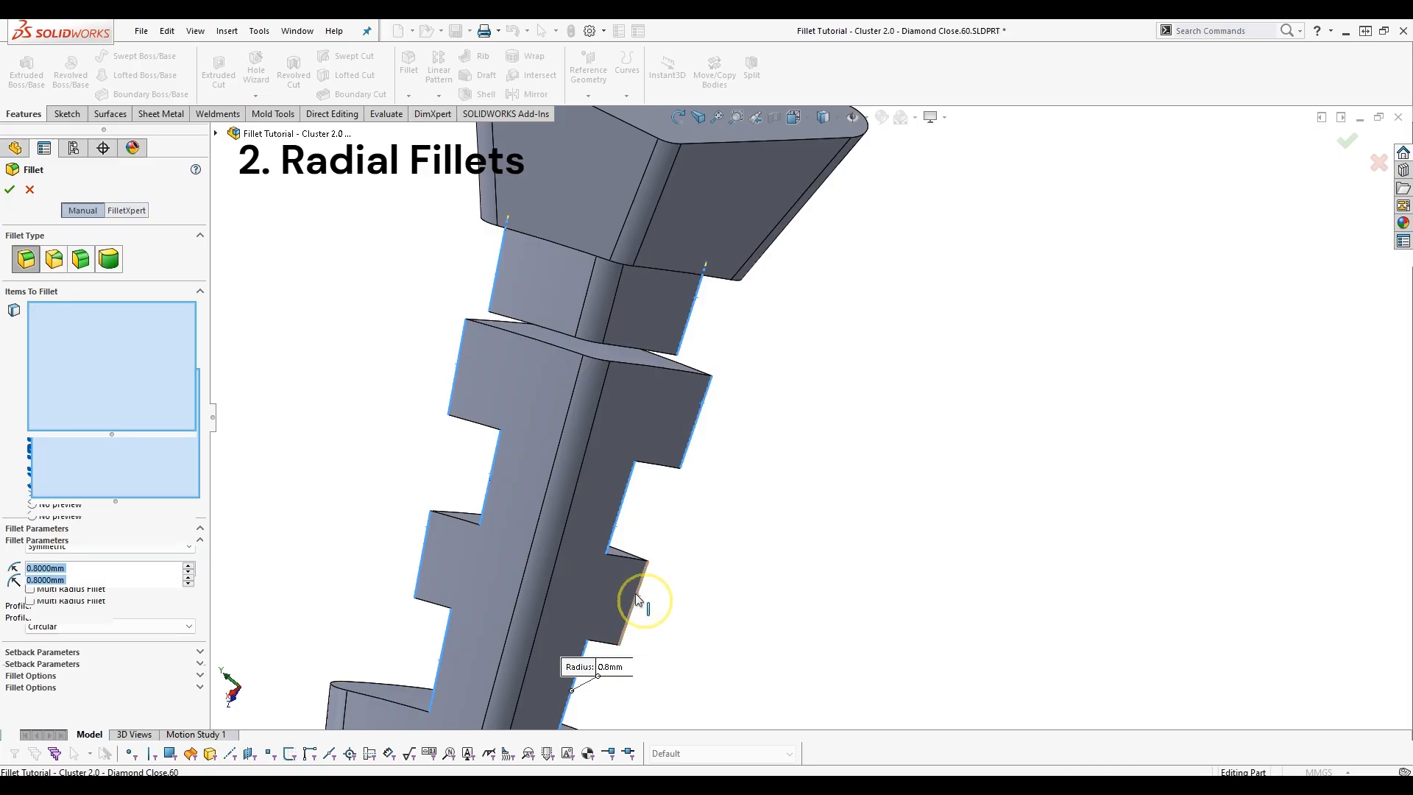
Set the fillet radius to 0.7 mm and apply it to the selected block and neck edges.
{"action": "middle_click_drag", "start_coordinate": [480, 560], "coordinate": [736, 508]}
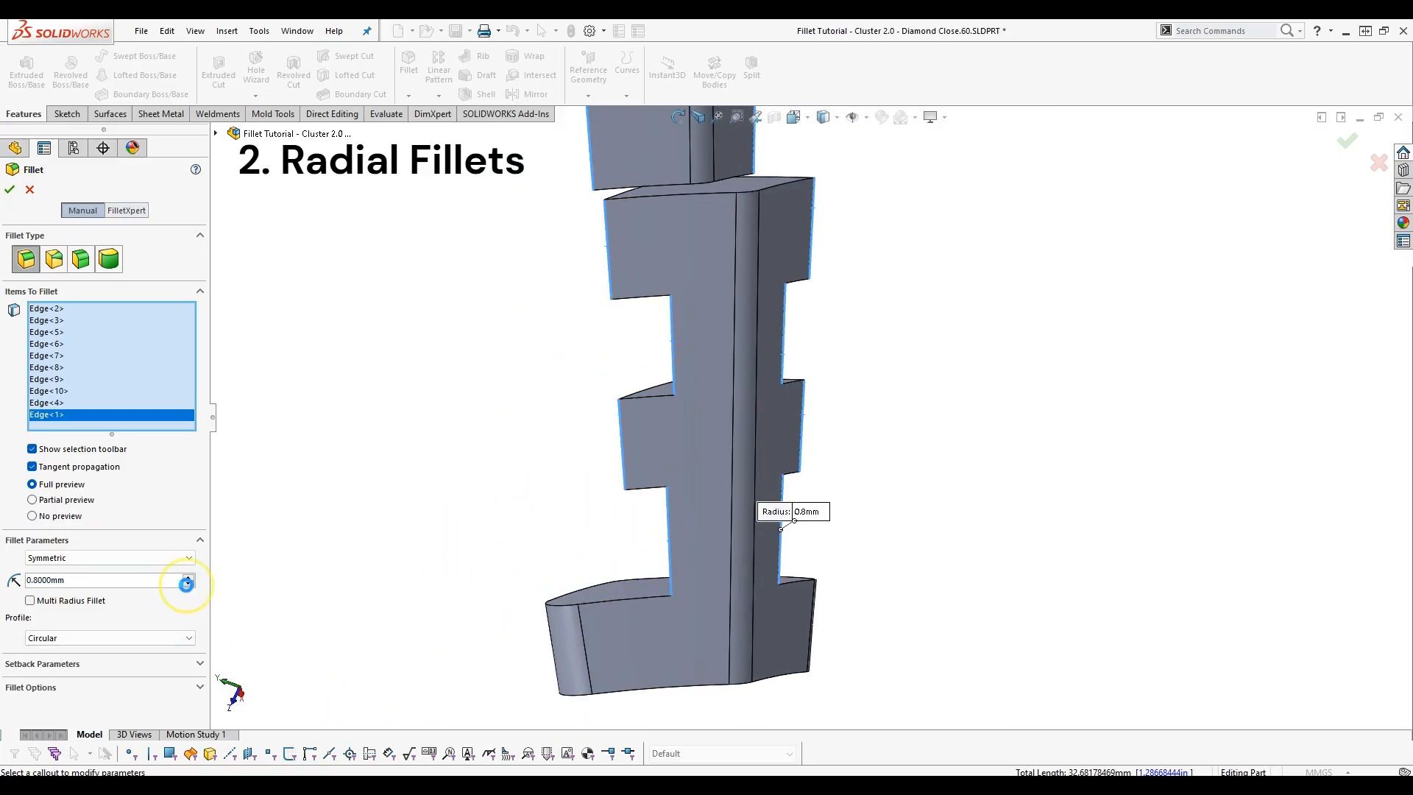
{"action": "left_click", "coordinate": [186, 584]}
{"action": "middle_click_drag", "start_coordinate": [581, 495], "coordinate": [858, 339]}
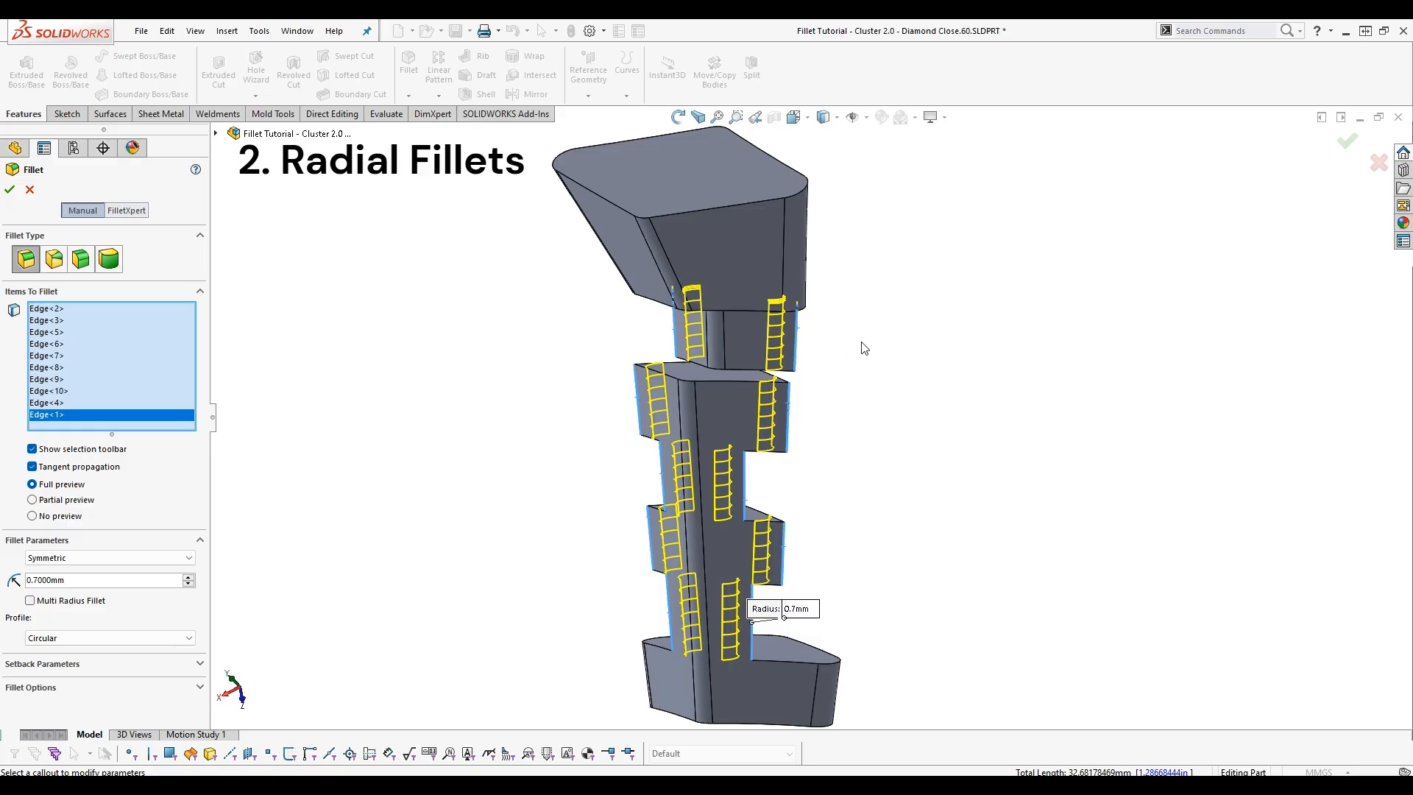
{"action": "right_click", "coordinate": [858, 342]}
{"action": "middle_click_drag", "start_coordinate": [804, 420], "coordinate": [916, 368]}
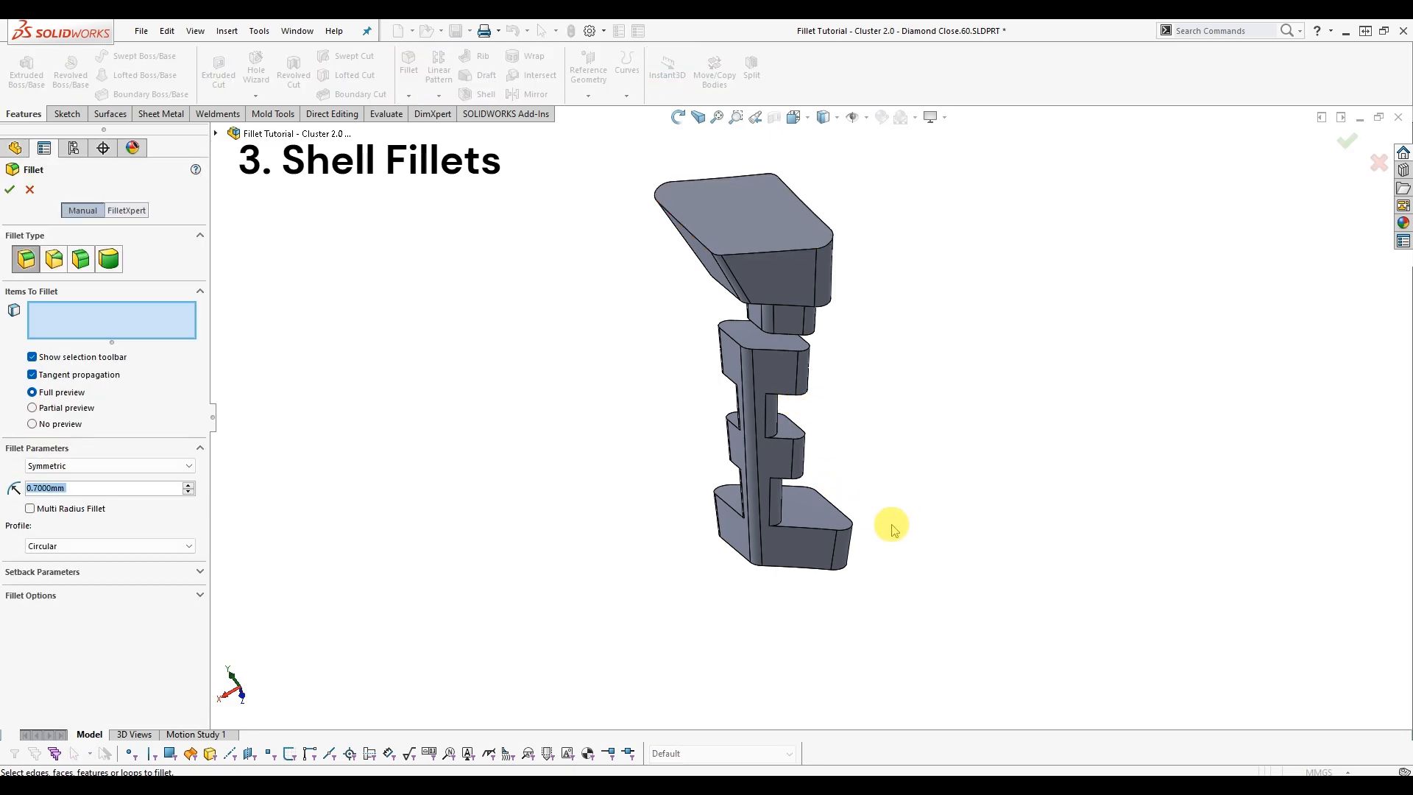
Try a 0.7 mm fillet along the upper outer edge of the base block and deselect that edge.
{"action": "middle_click_drag", "start_coordinate": [861, 496], "coordinate": [780, 559]}
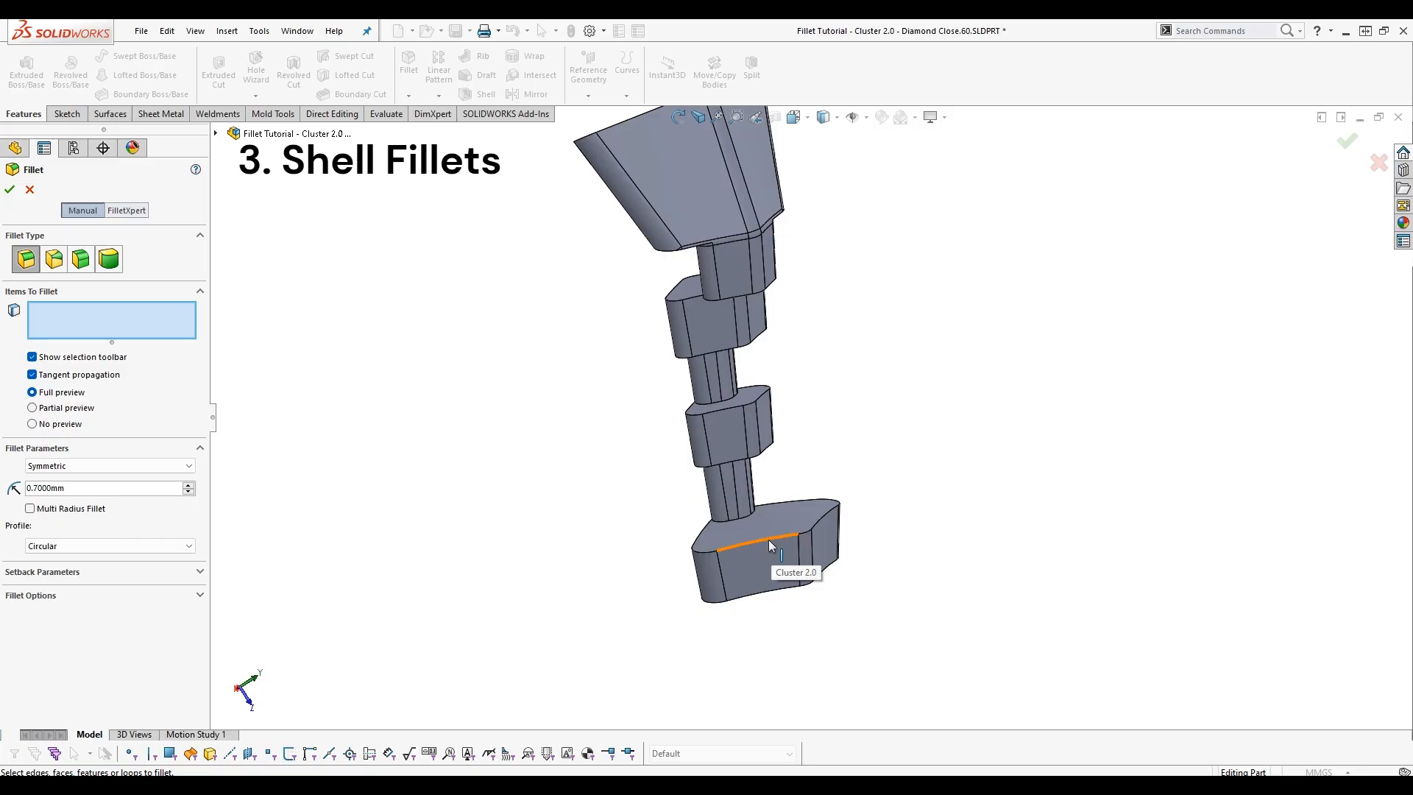
{"action": "left_click", "coordinate": [770, 546]}
{"action": "scroll", "coordinate": [758, 560], "scroll_direction": "down", "scroll_amount": 5}
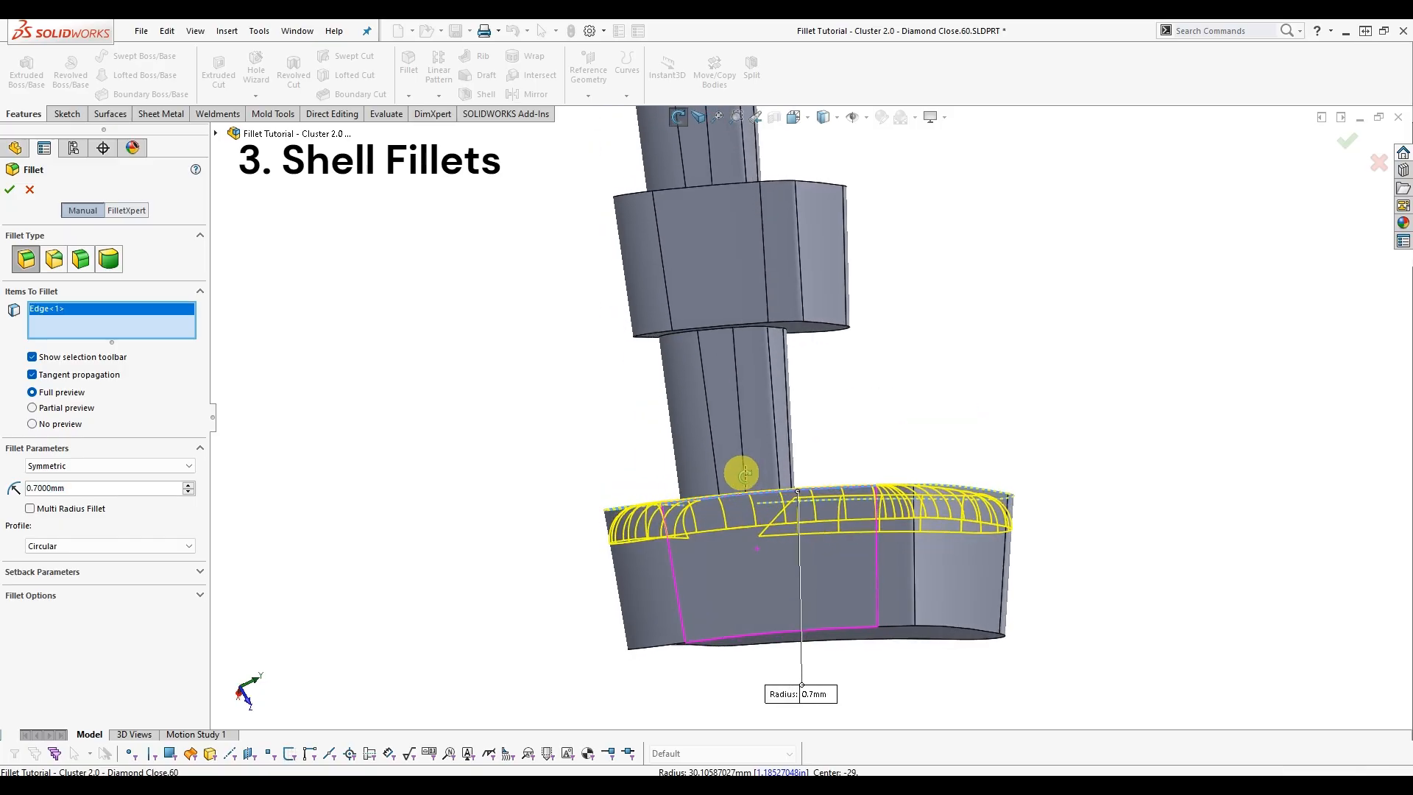
{"action": "middle_click_drag", "start_coordinate": [743, 474], "coordinate": [731, 552]}
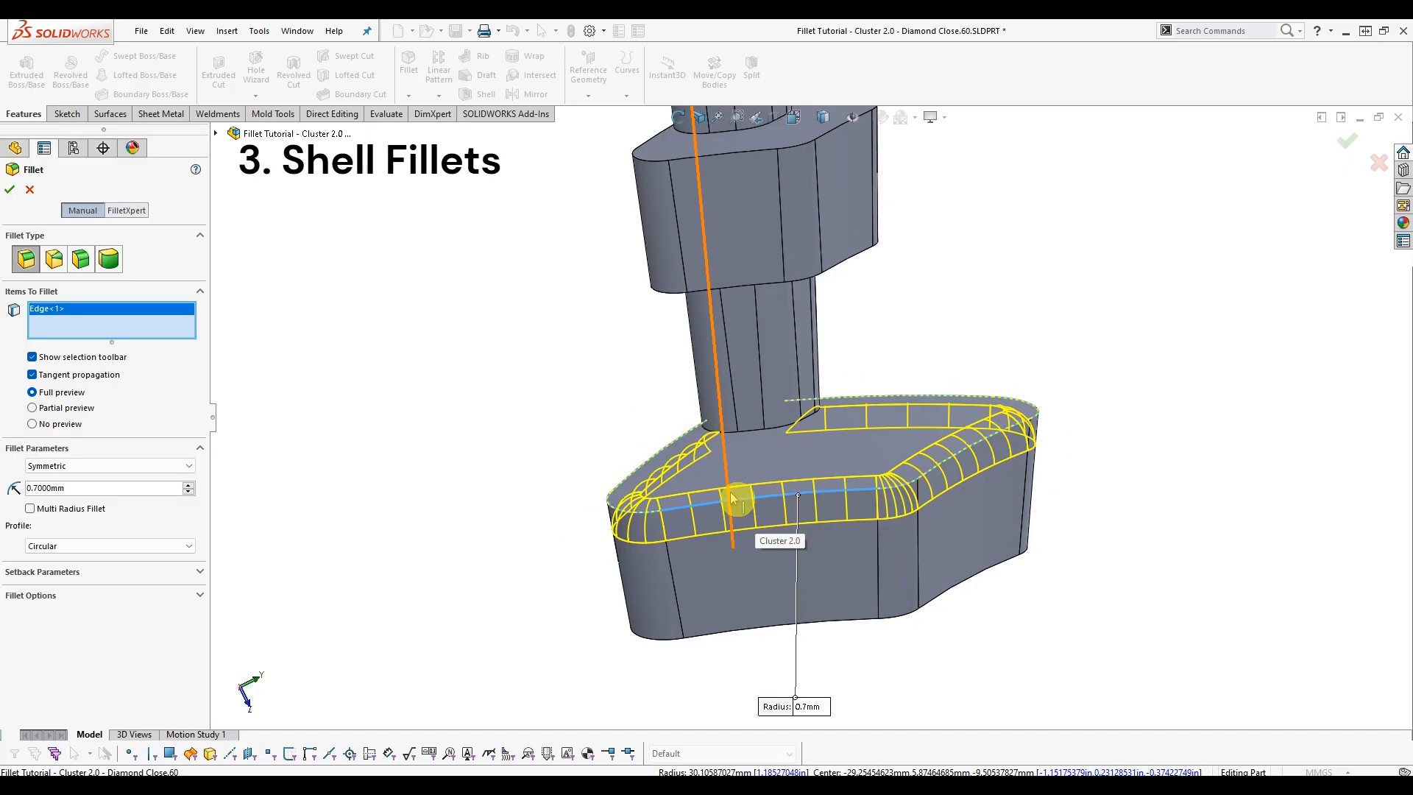
{"action": "left_click", "coordinate": [784, 487]}
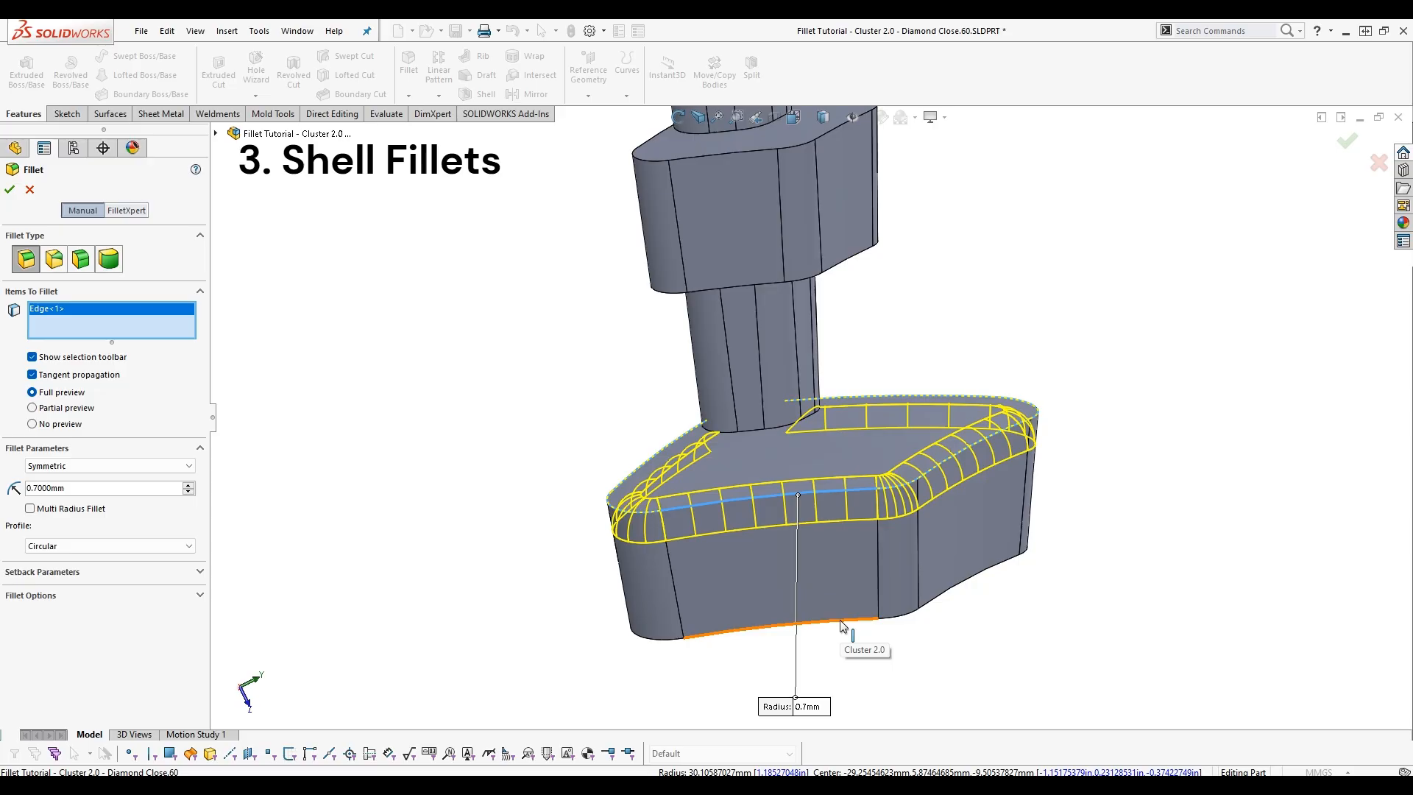
{"action": "left_click", "coordinate": [846, 571]}
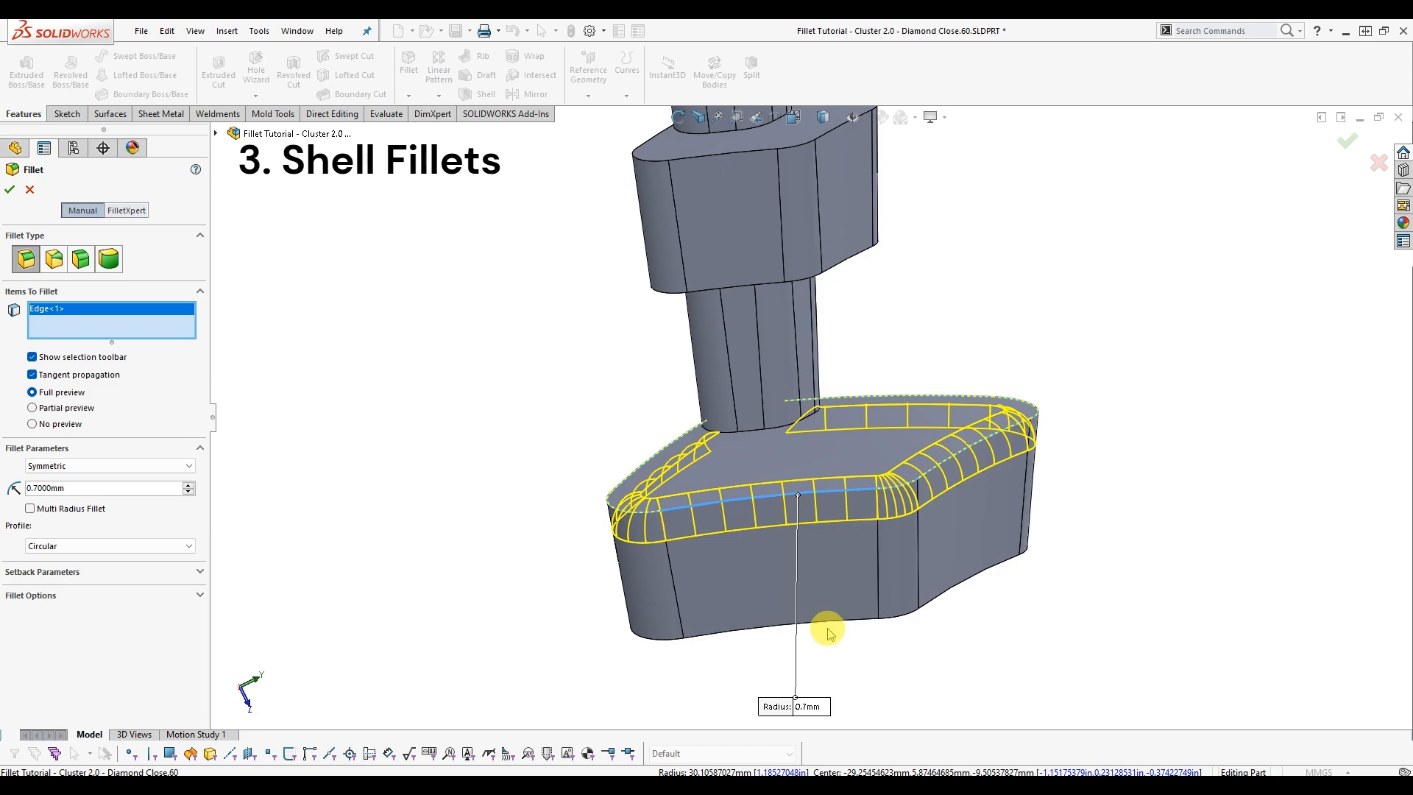
{"action": "left_click", "coordinate": [842, 546]}
{"action": "left_click", "coordinate": [754, 502]}
Select one side face each on the base block and the middle block for the 0.7 mm shell fillet.
{"action": "left_click", "coordinate": [751, 561]}
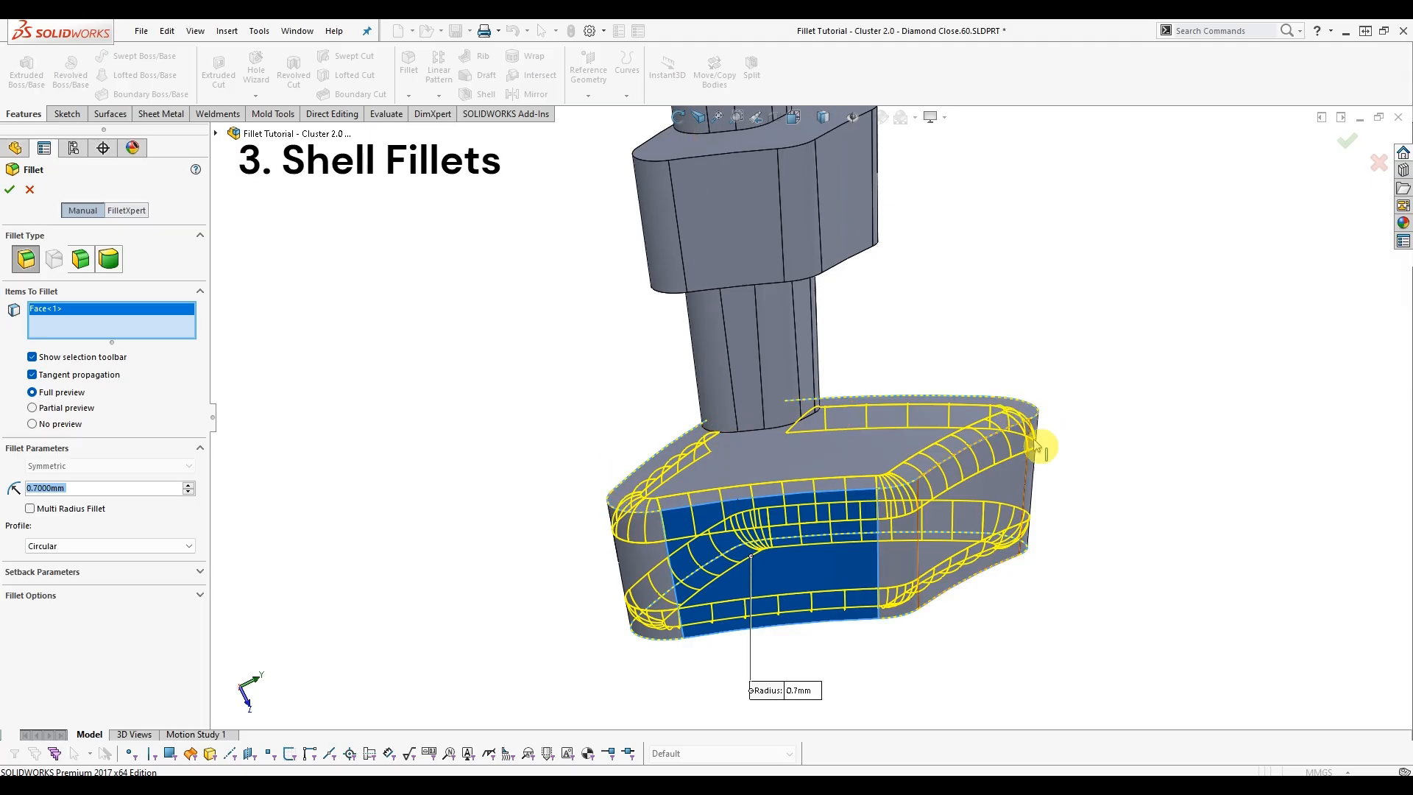
{"action": "scroll", "coordinate": [823, 572], "scroll_direction": "up", "scroll_amount": 3}
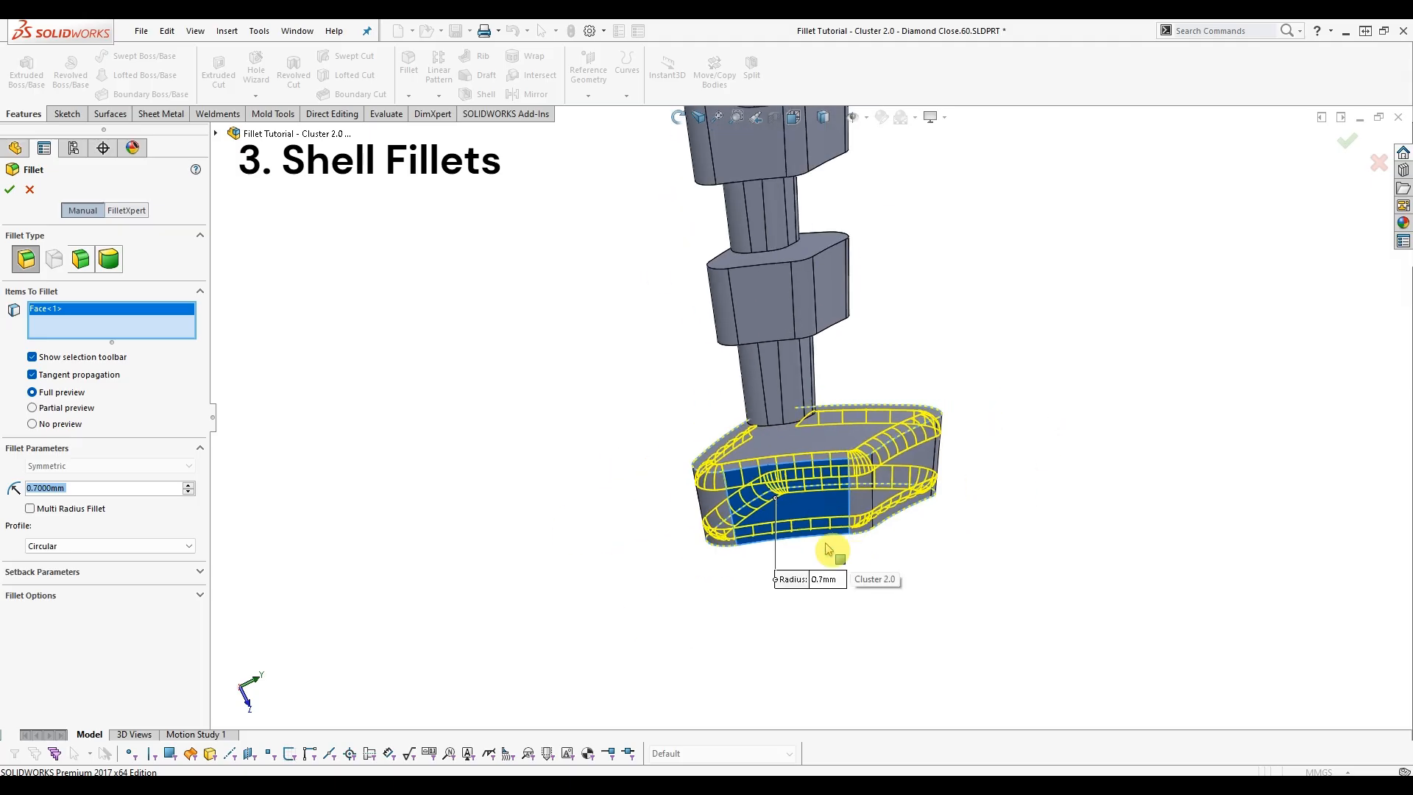
{"action": "scroll", "coordinate": [829, 551], "scroll_direction": "down", "scroll_amount": 2}
{"action": "scroll", "coordinate": [842, 293], "scroll_direction": "up", "scroll_amount": 3}
{"action": "scroll", "coordinate": [810, 290], "scroll_direction": "down", "scroll_amount": 4}
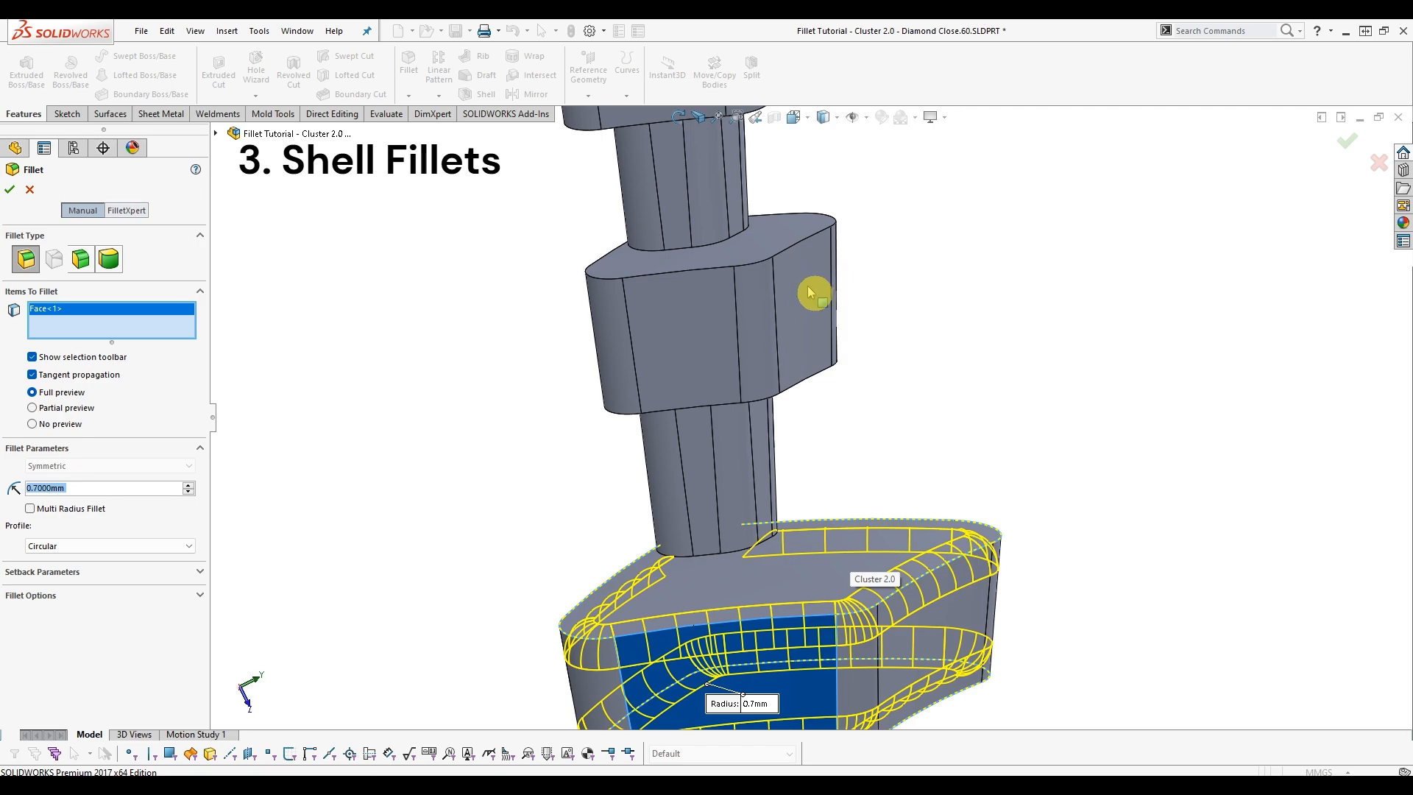
{"action": "left_click", "coordinate": [816, 327]}
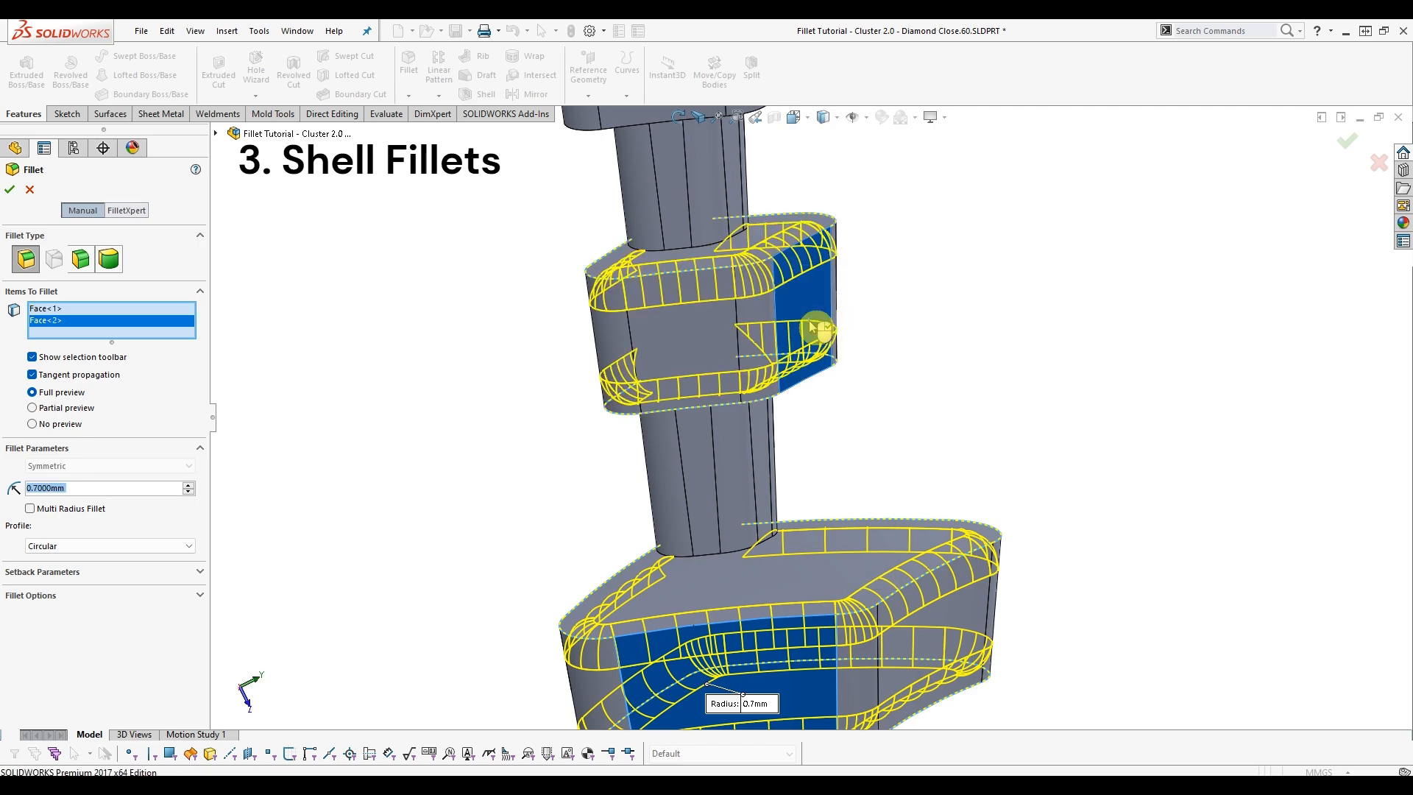
Try adding the rounded corner face of the upper notched block to the shell fillet selection.
{"action": "scroll", "coordinate": [817, 328], "scroll_direction": "up", "scroll_amount": 3}
{"action": "middle_click_drag", "start_coordinate": [814, 283], "coordinate": [620, 565]}
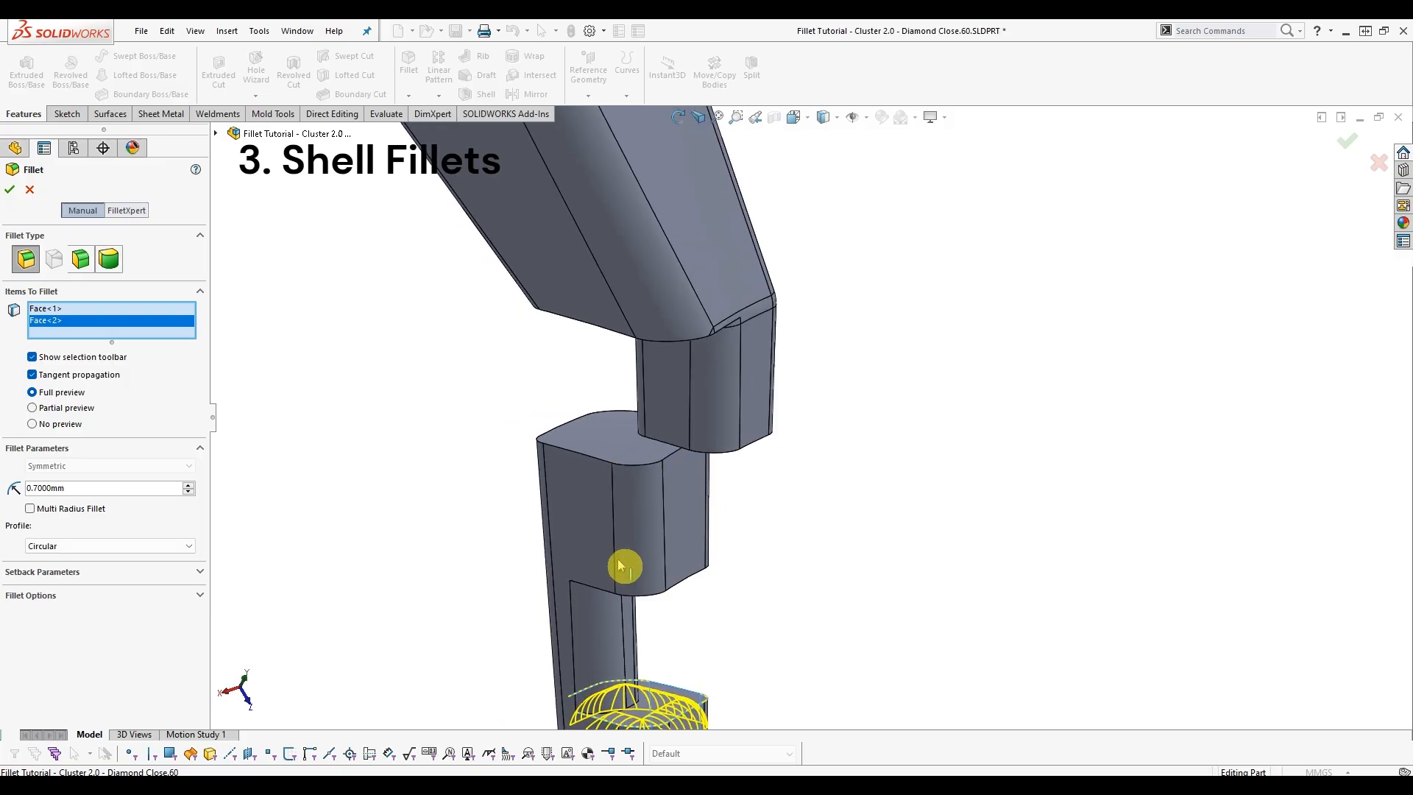
{"action": "scroll", "coordinate": [652, 578], "scroll_direction": "down", "scroll_amount": 2}
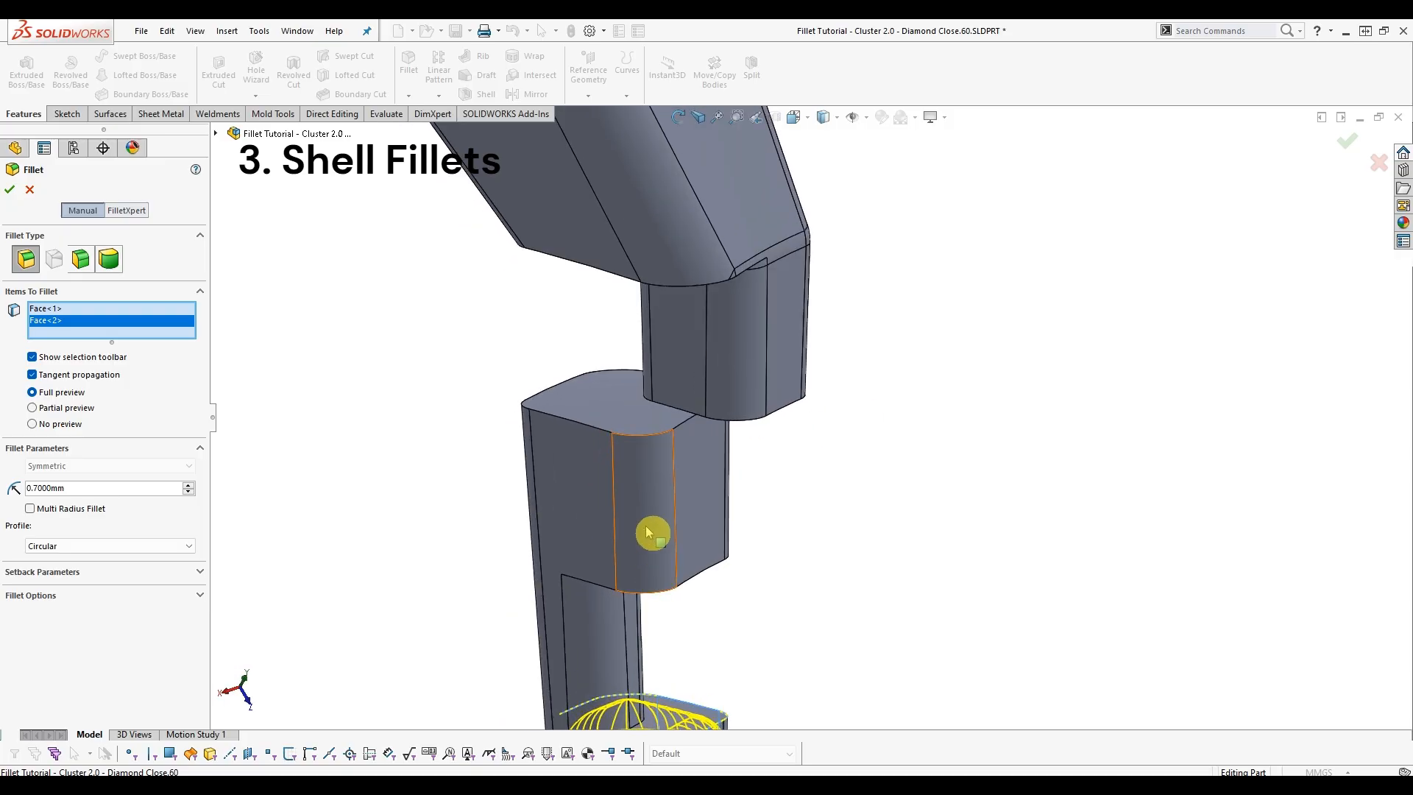
{"action": "left_click", "coordinate": [648, 531]}
{"action": "middle_click_drag", "start_coordinate": [662, 545], "coordinate": [700, 530]}
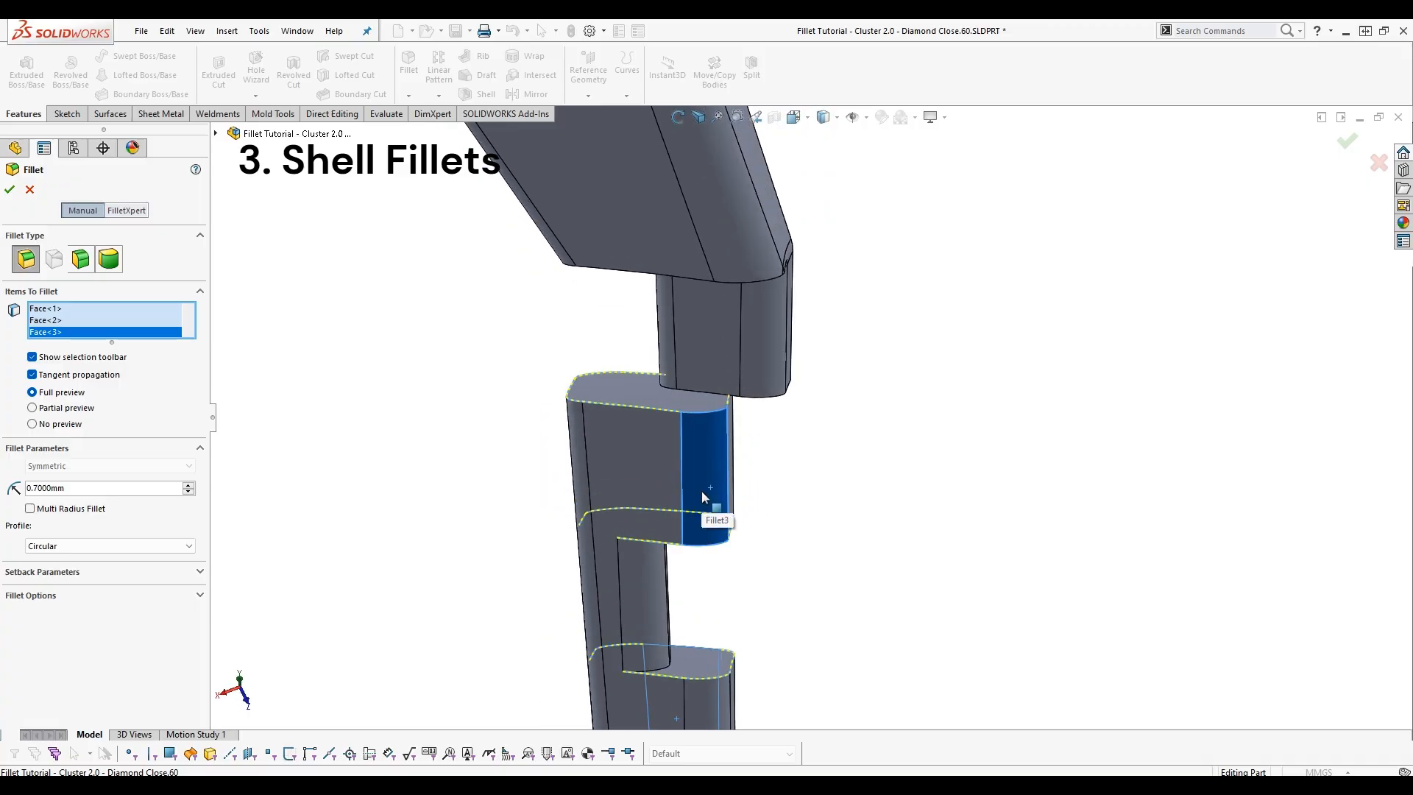
{"action": "mouse_move", "coordinate": [701, 497]}
{"action": "middle_mouse_down"}
{"action": "mouse_move", "coordinate": [719, 441]}
{"action": "mouse_move", "coordinate": [639, 426]}
{"action": "mouse_move", "coordinate": [712, 475]}
{"action": "middle_mouse_up"}
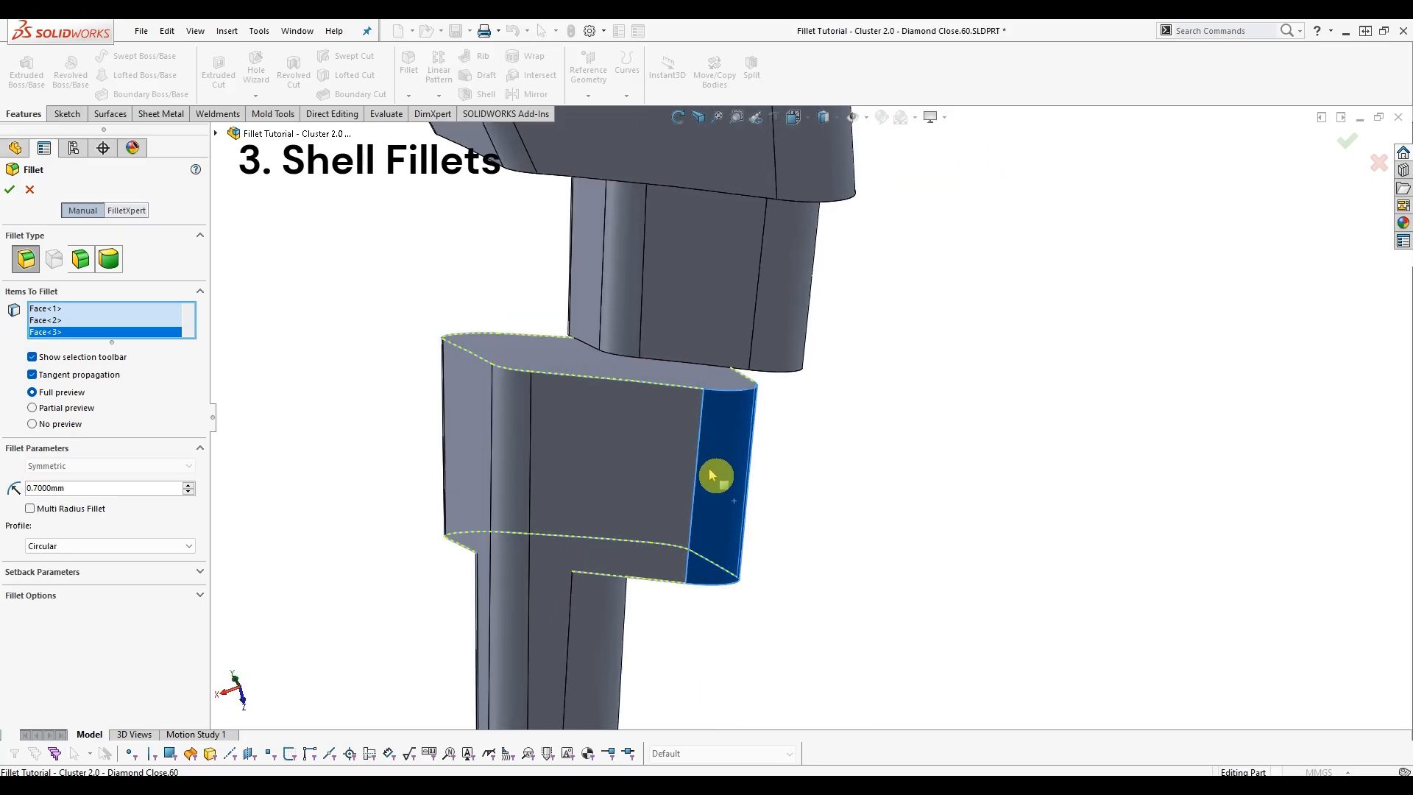
Try reducing the shell fillet radius to 0.1 mm with the upper notched block's face included.
{"action": "left_click", "coordinate": [191, 492]}
{"action": "left_click", "coordinate": [192, 492]}
{"action": "left_click", "coordinate": [191, 492]}
{"action": "left_click", "coordinate": [191, 491]}
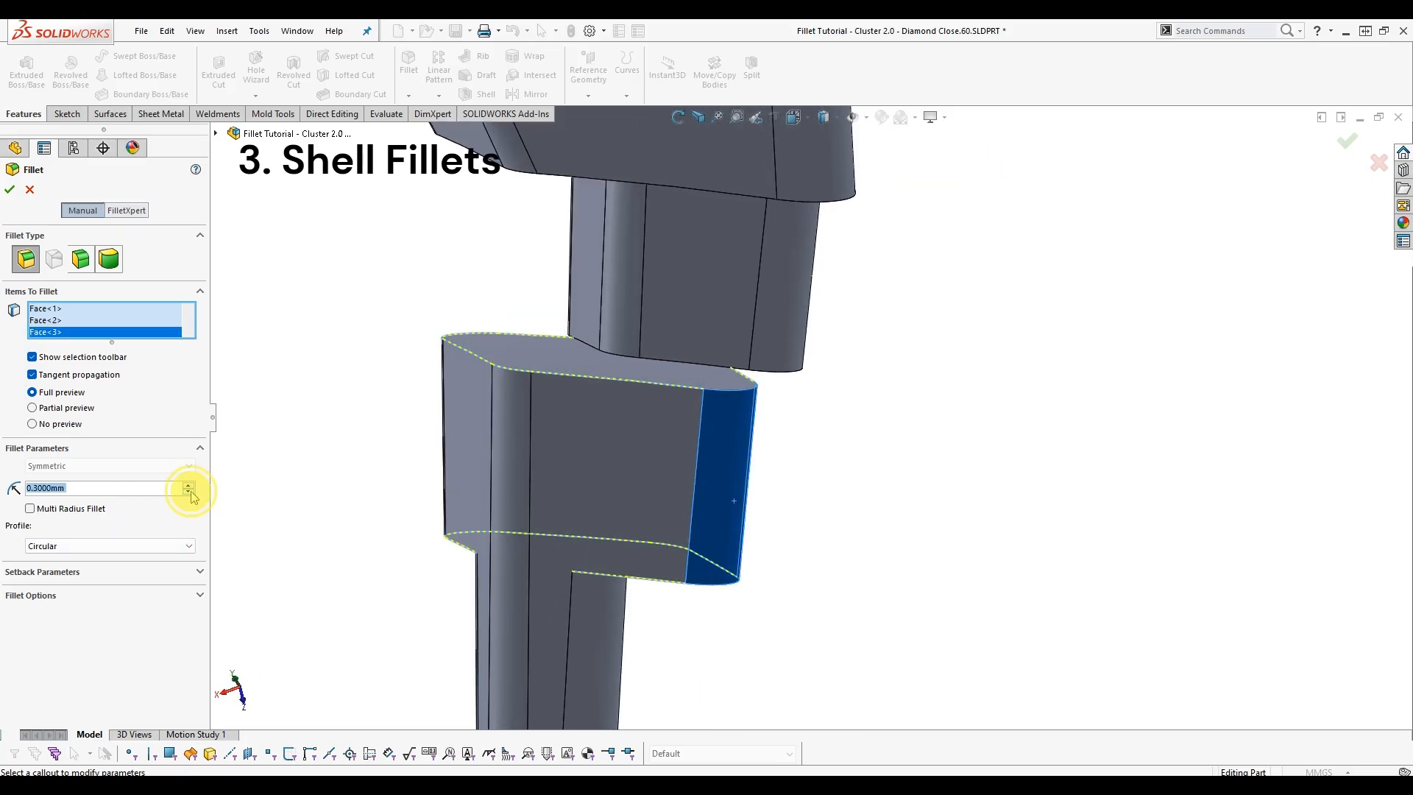
{"action": "left_click", "coordinate": [191, 491]}
{"action": "left_click", "coordinate": [191, 491]}
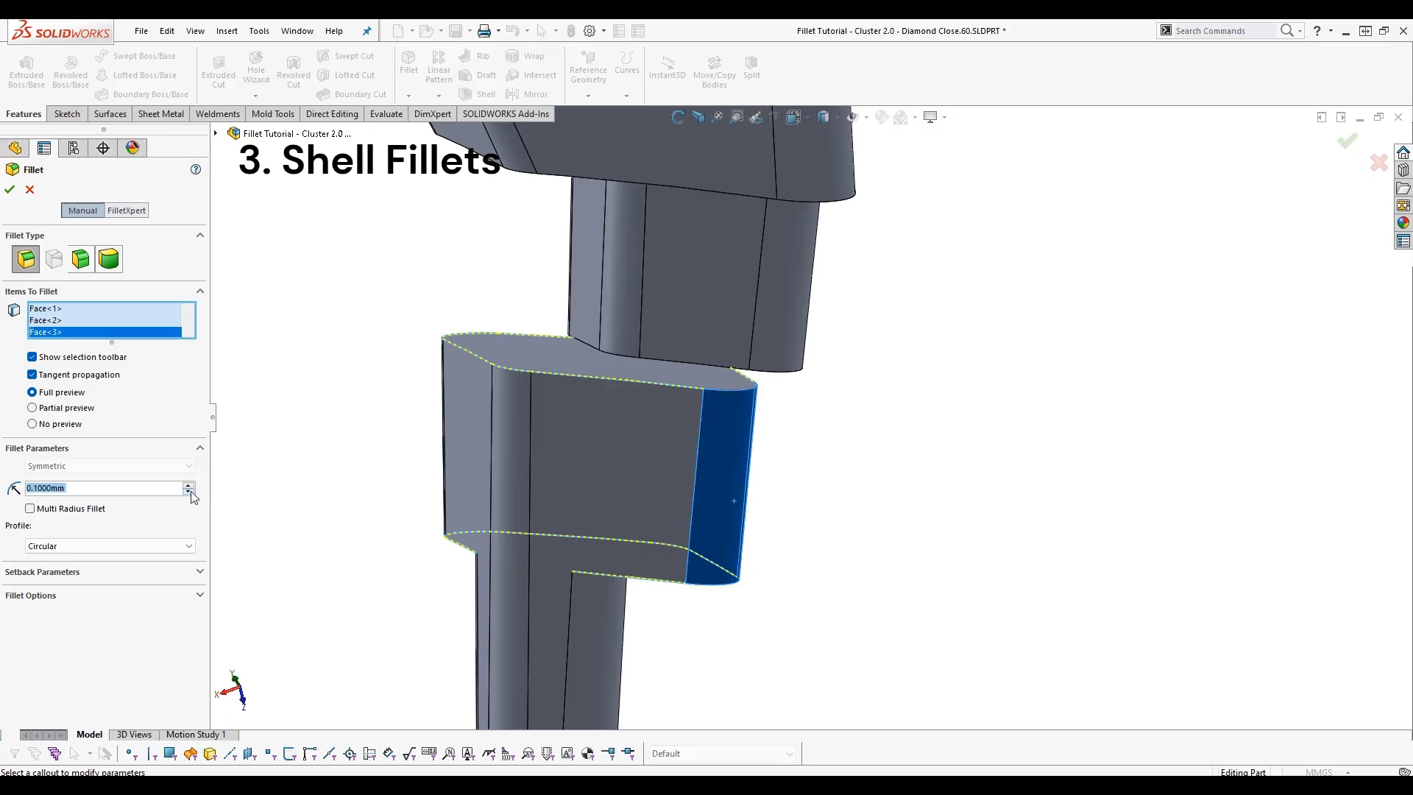
{"action": "scroll", "coordinate": [654, 495], "scroll_direction": "up", "scroll_amount": 1}
{"action": "scroll", "coordinate": [657, 490], "scroll_direction": "down", "scroll_amount": 2}
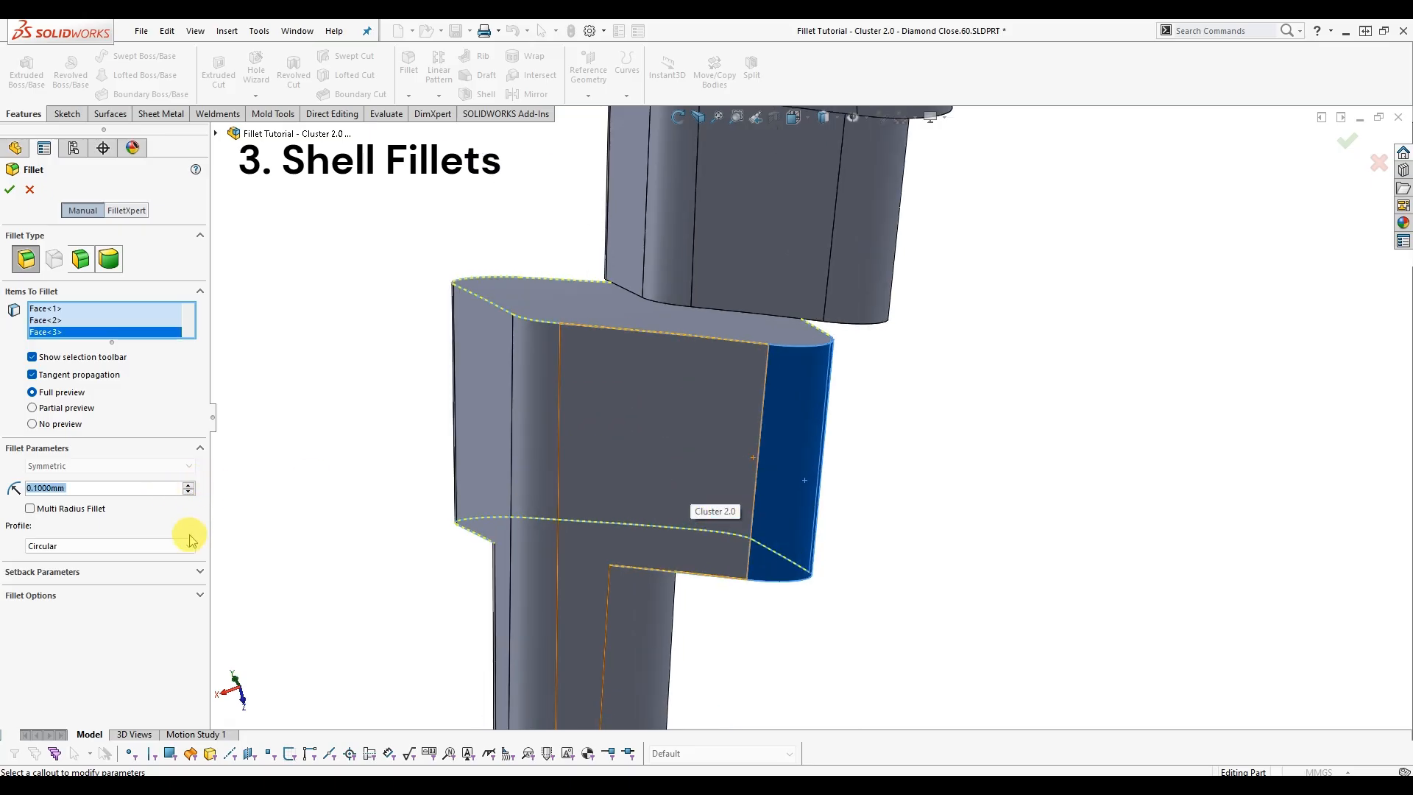
Set the shell fillet radius to 1 mm and remove the upper notched block's face from the selection.
{"action": "left_click", "coordinate": [189, 484]}
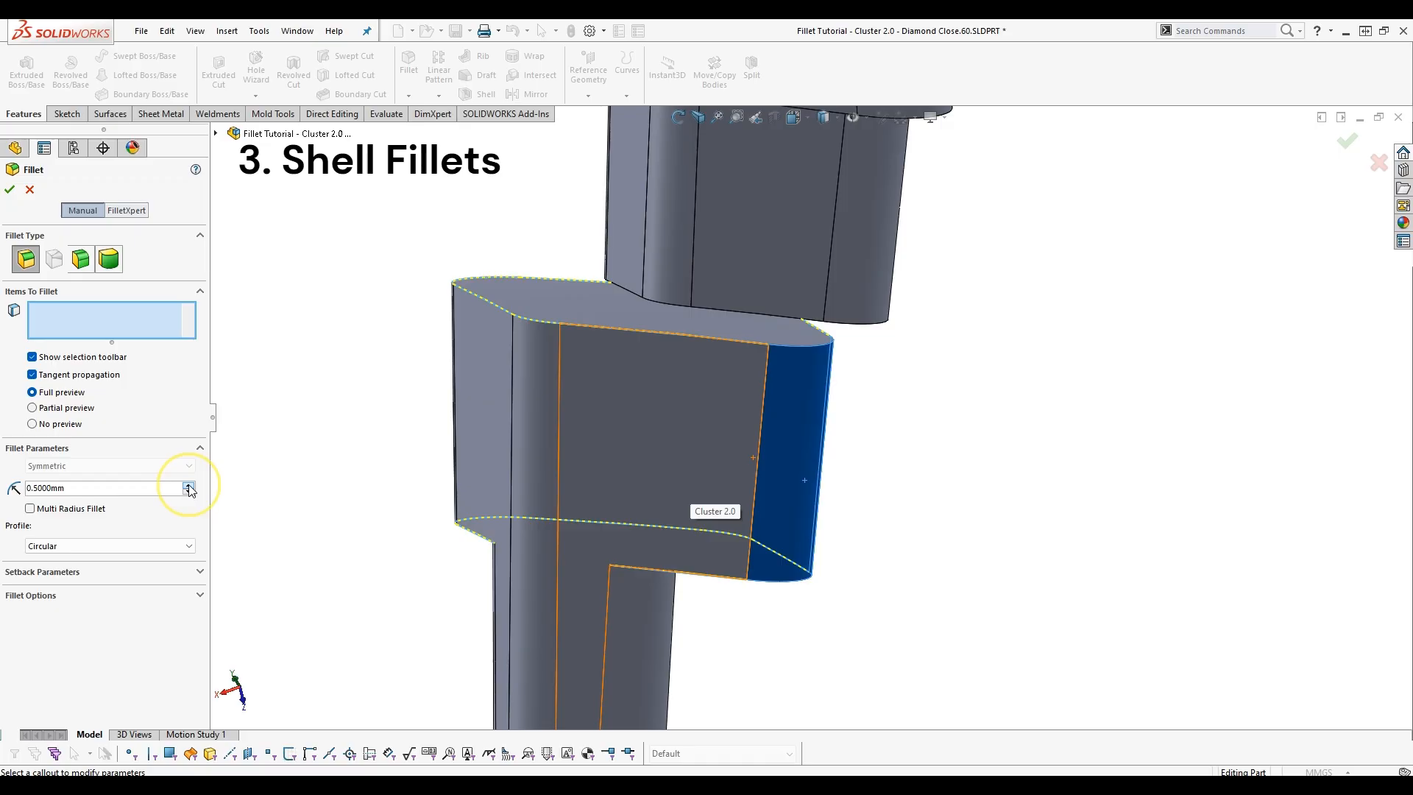
{"action": "left_click", "coordinate": [189, 485]}
{"action": "left_click", "coordinate": [188, 487]}
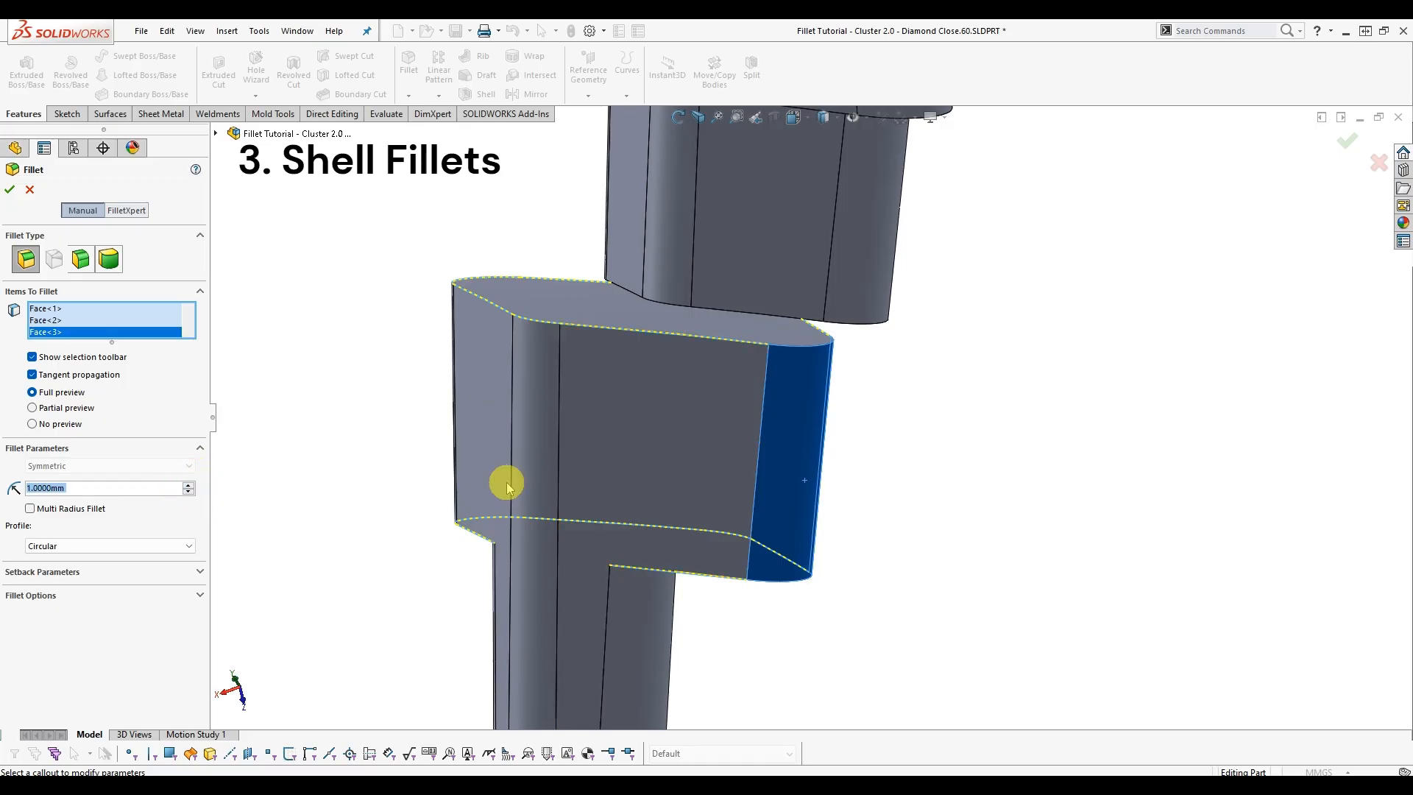
{"action": "left_click", "coordinate": [800, 446]}
{"action": "middle_click_drag", "start_coordinate": [800, 449], "coordinate": [622, 595]}
{"action": "scroll", "coordinate": [663, 602], "scroll_direction": "up", "scroll_amount": 4}
{"action": "scroll", "coordinate": [855, 645], "scroll_direction": "down", "scroll_amount": 5}
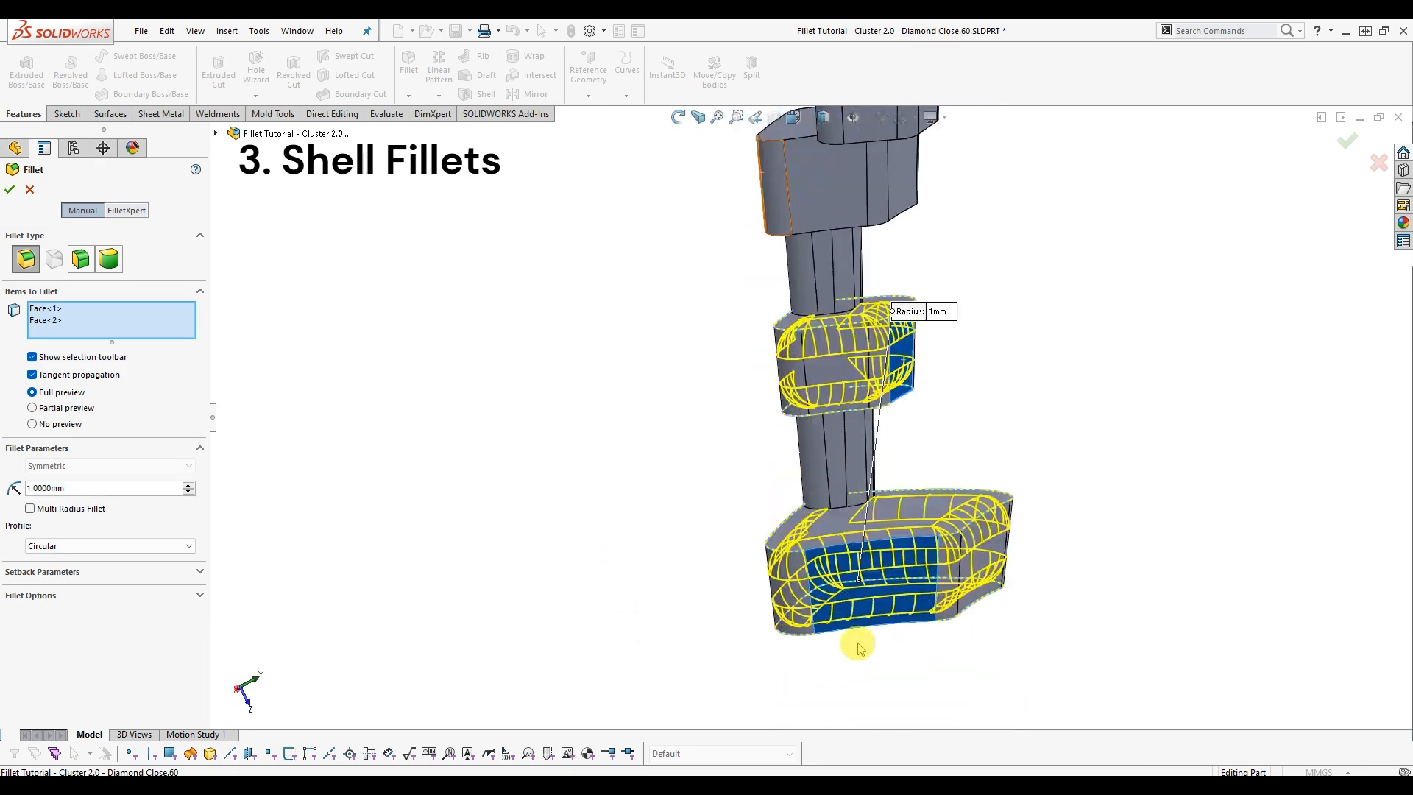
Apply the 1 mm shell fillet to the base block and the middle block.
{"action": "scroll", "coordinate": [897, 441], "scroll_direction": "up", "scroll_amount": 5}
{"action": "scroll", "coordinate": [824, 213], "scroll_direction": "down", "scroll_amount": 5}
{"action": "middle_click_drag", "start_coordinate": [813, 338], "coordinate": [927, 464]}
{"action": "scroll", "coordinate": [880, 412], "scroll_direction": "down", "scroll_amount": 5}
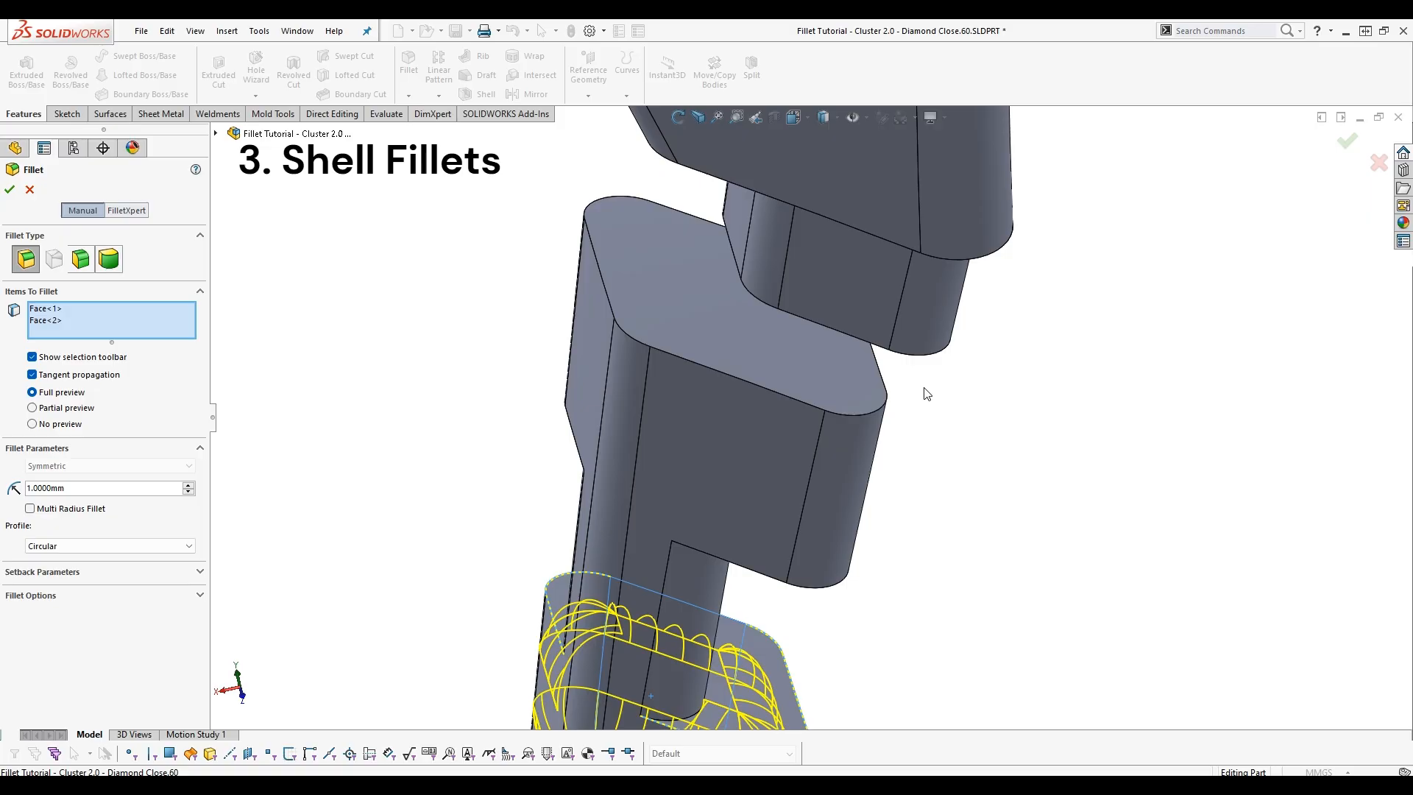
{"action": "key", "text": "Return"}
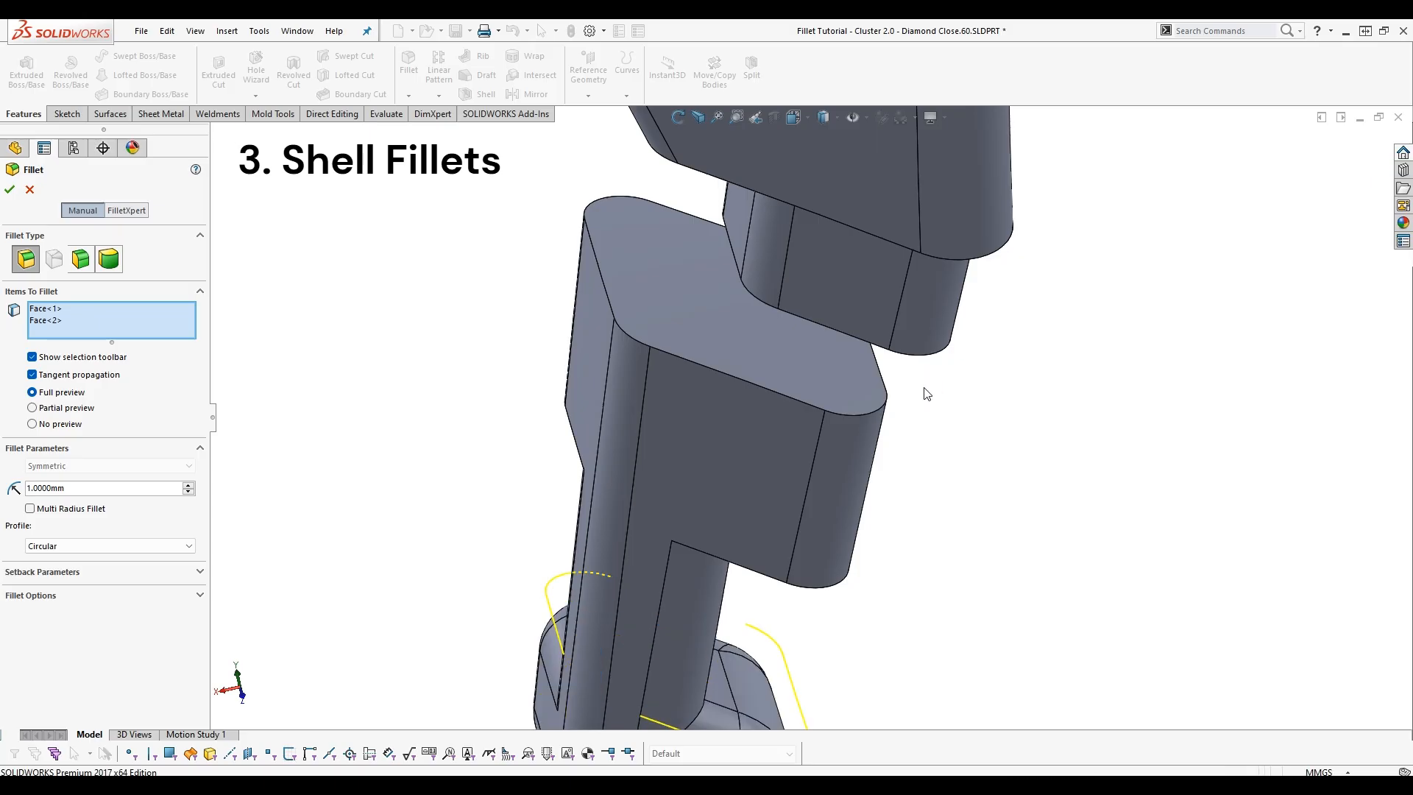
{"action": "scroll", "coordinate": [571, 473], "scroll_direction": "up", "scroll_amount": 2}
{"action": "scroll", "coordinate": [572, 473], "scroll_direction": "up", "scroll_amount": 1}
{"action": "scroll", "coordinate": [789, 511], "scroll_direction": "down", "scroll_amount": 1}
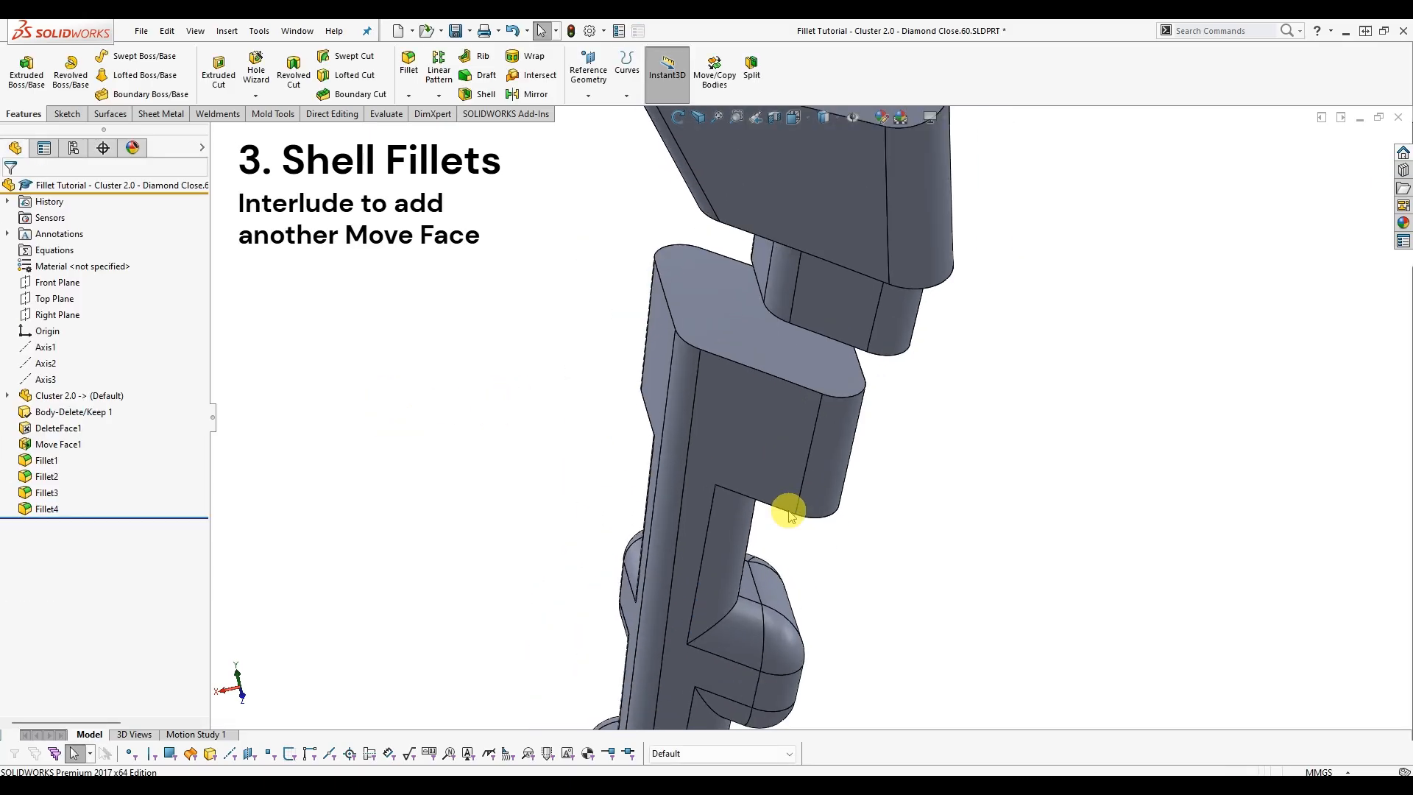
Roll the feature history back to just after Move Face1 and inspect where the upper notched block meets the next block.
{"action": "left_click_drag", "start_coordinate": [134, 515], "coordinate": [127, 452]}
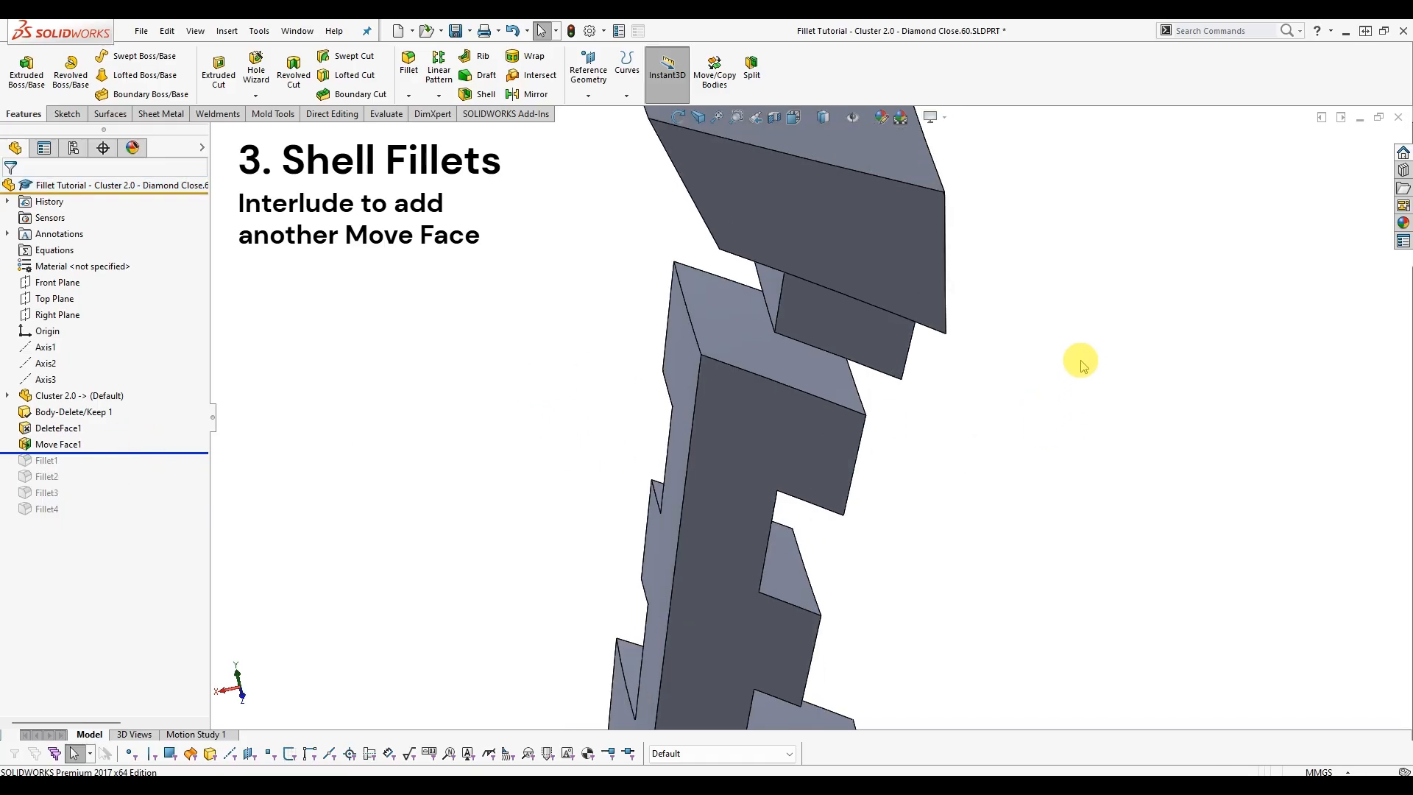
{"action": "left_click", "coordinate": [789, 370]}
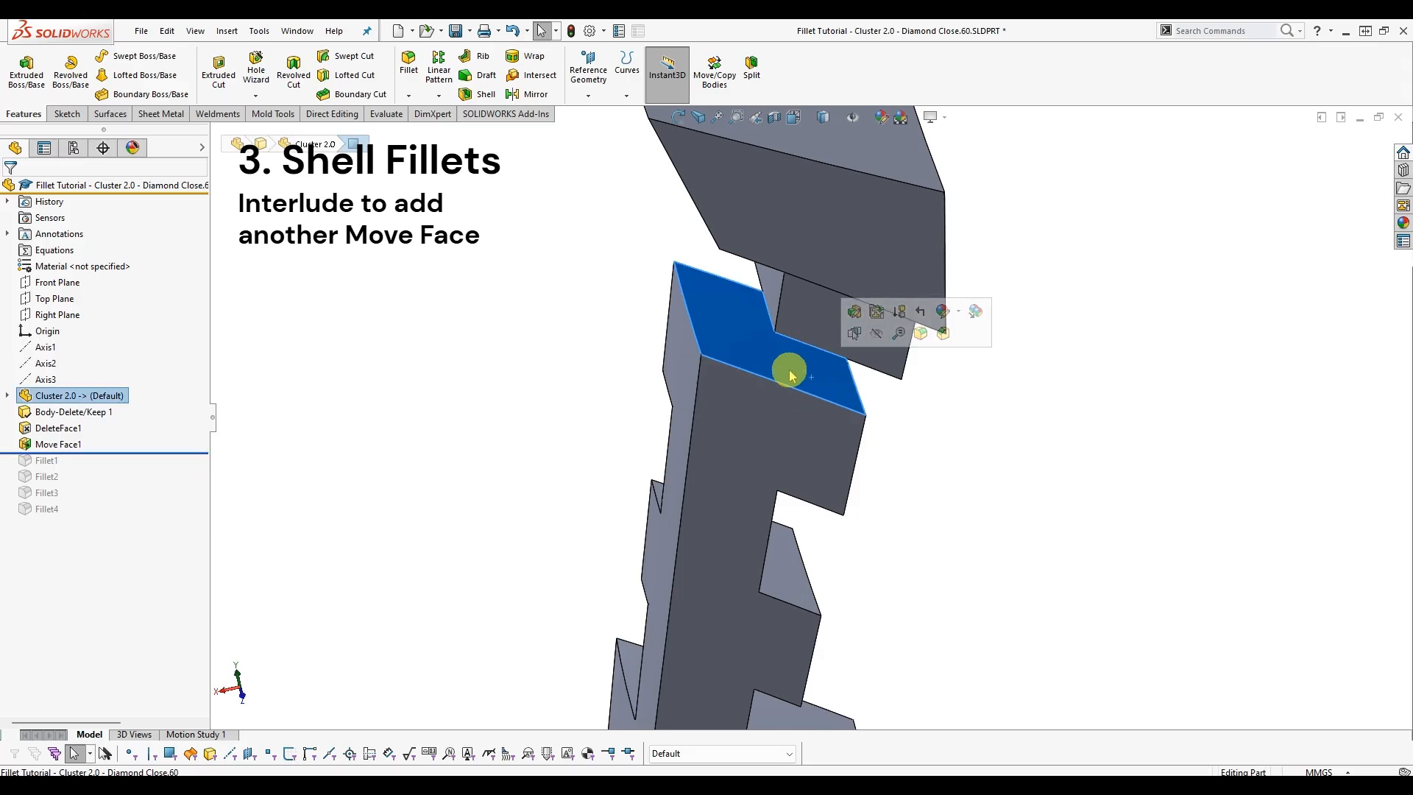
{"action": "scroll", "coordinate": [788, 364], "scroll_direction": "down", "scroll_amount": 1}
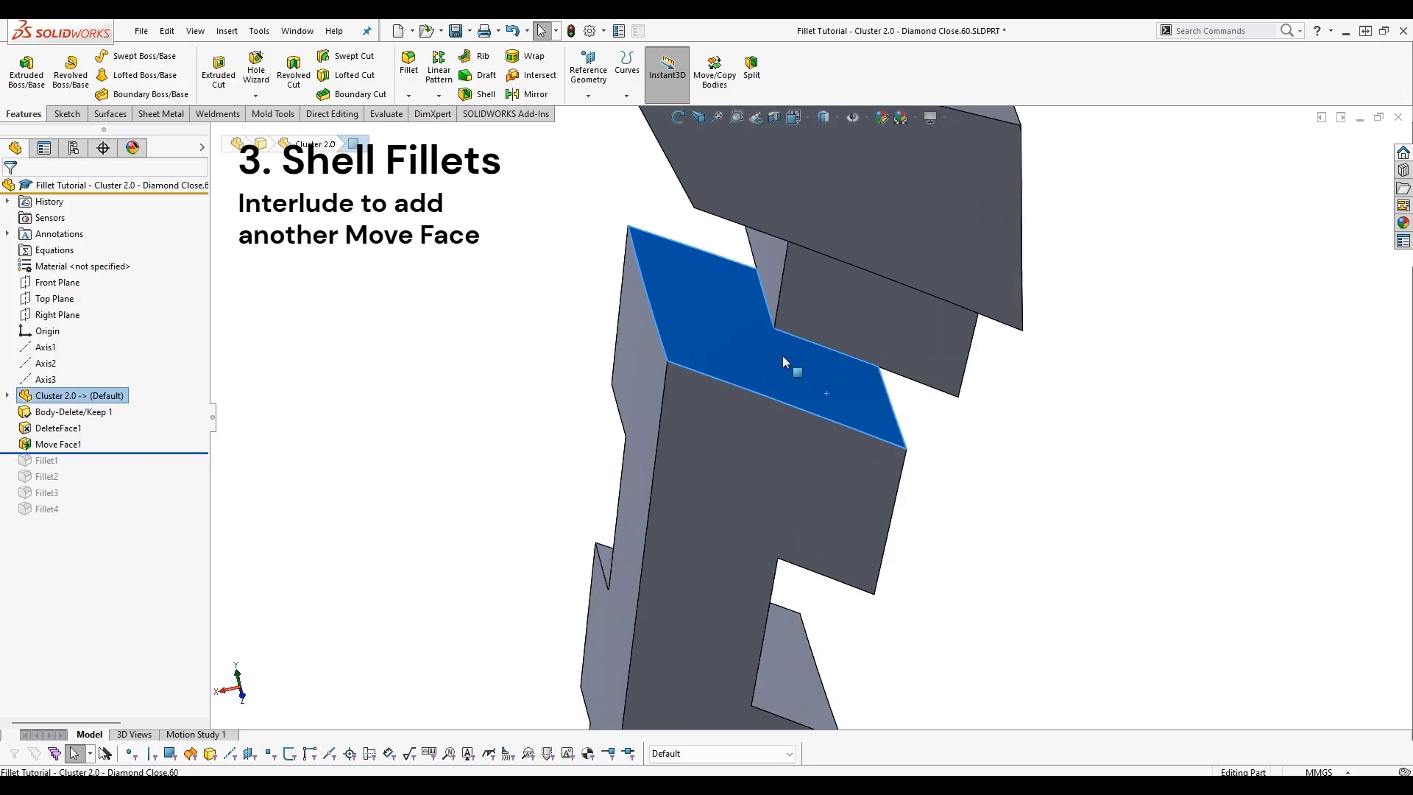
{"action": "middle_click_drag", "start_coordinate": [783, 356], "coordinate": [946, 599]}
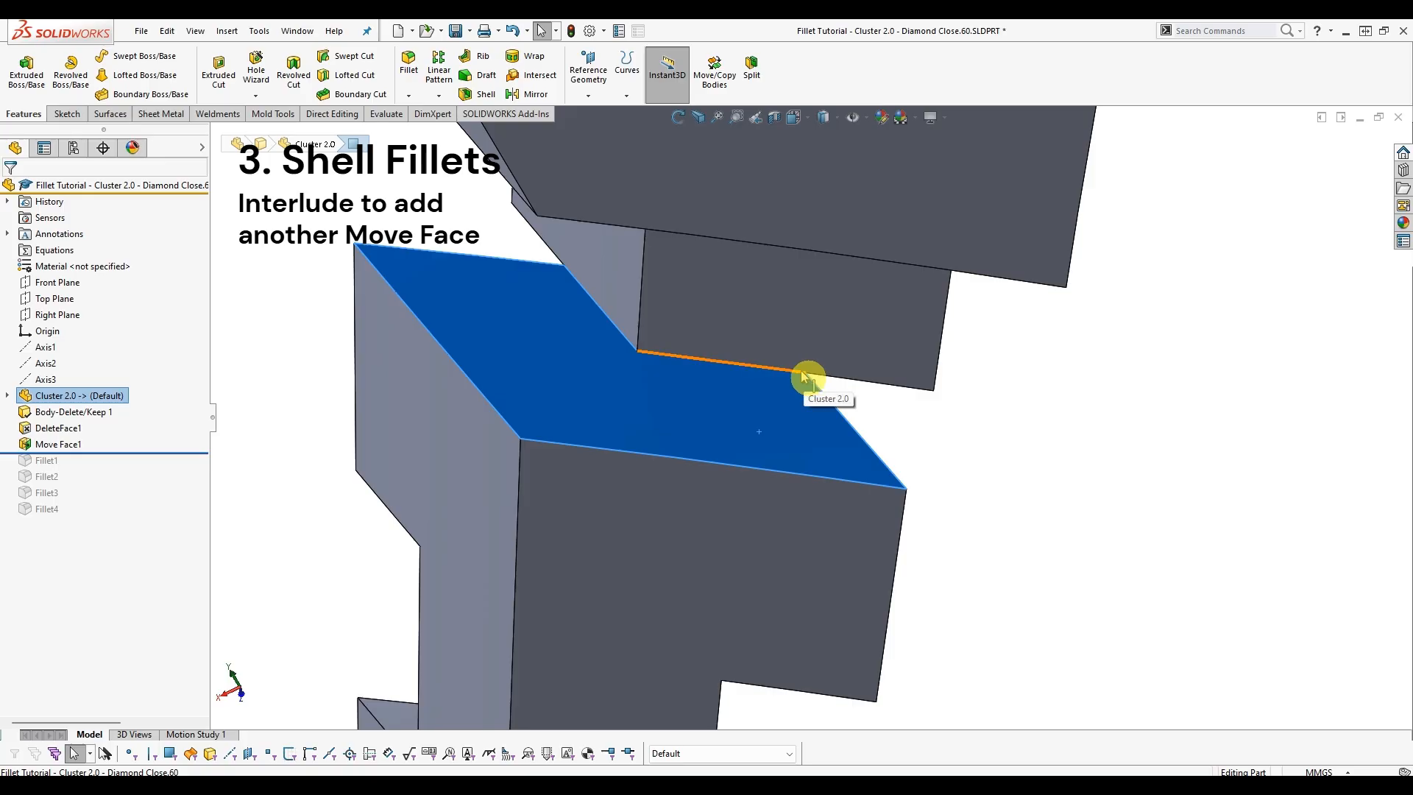
{"action": "middle_click_drag", "start_coordinate": [808, 377], "coordinate": [897, 440]}
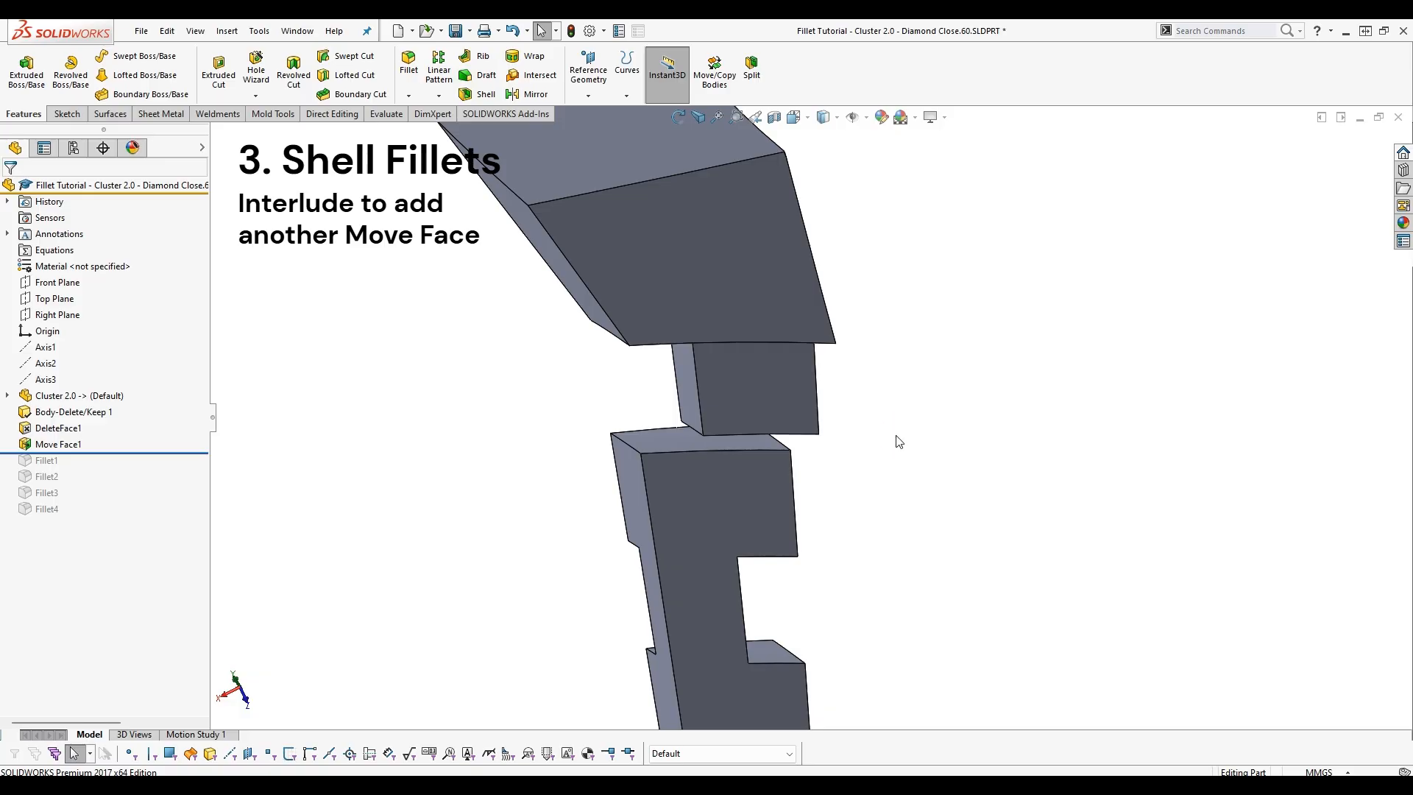
{"action": "scroll", "coordinate": [795, 406], "scroll_direction": "down", "scroll_amount": 2}
{"action": "middle_click_drag", "start_coordinate": [789, 435], "coordinate": [781, 462]}
{"action": "left_click", "coordinate": [364, 399]}
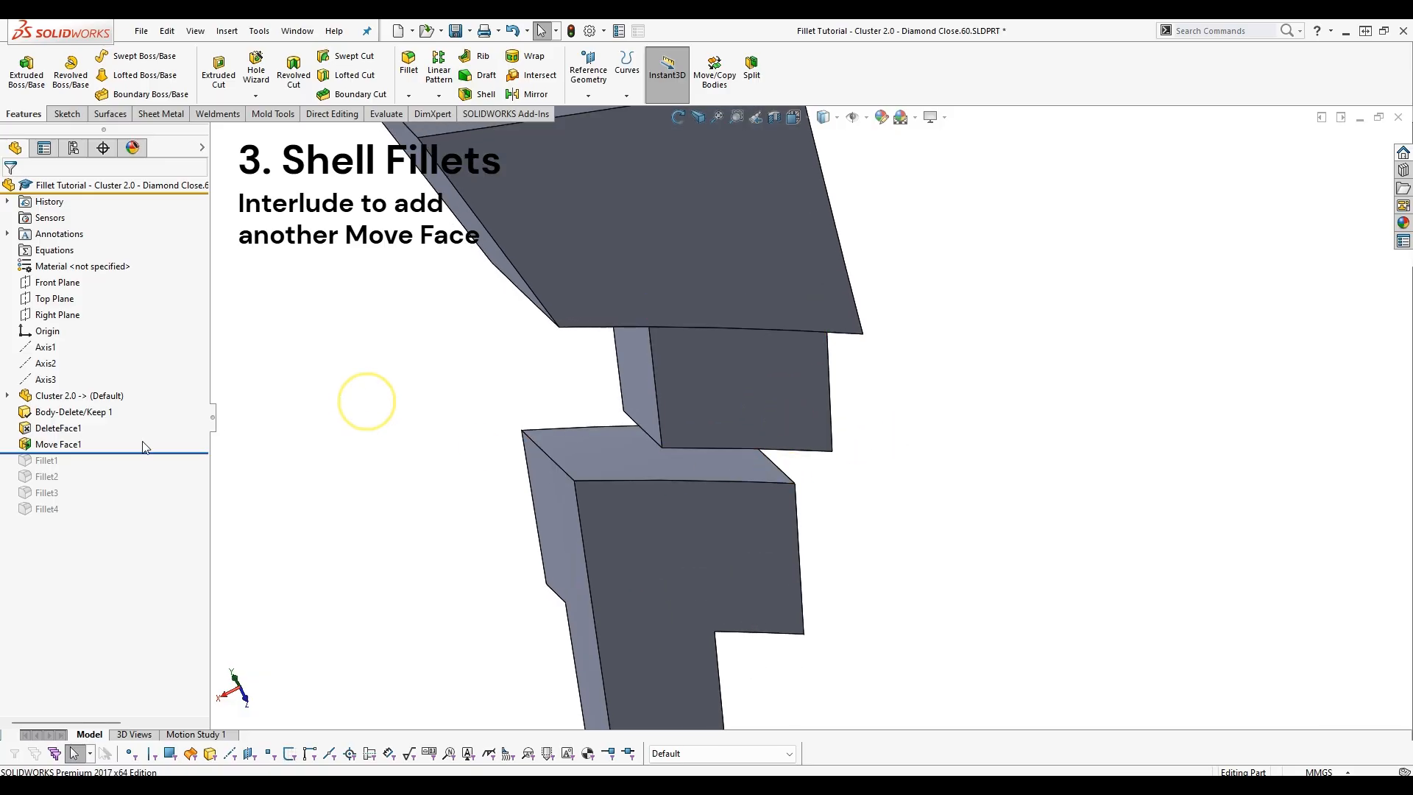
Offset the upper notched block's end face inward by 0.5 mm using Move Face with the direction flipped.
{"action": "left_click", "coordinate": [618, 471]}
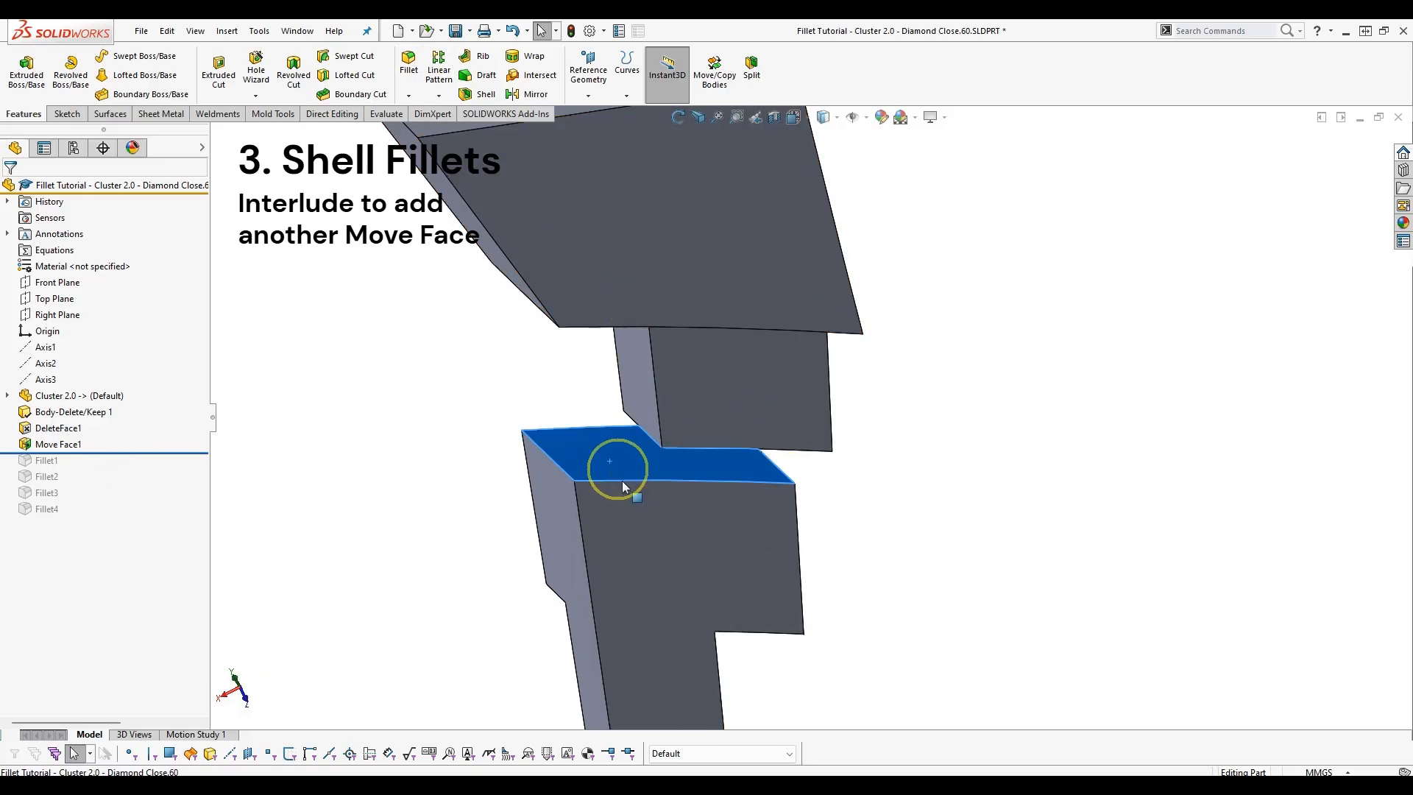
{"action": "right_click", "coordinate": [616, 462]}
{"action": "left_click", "coordinate": [682, 551]}
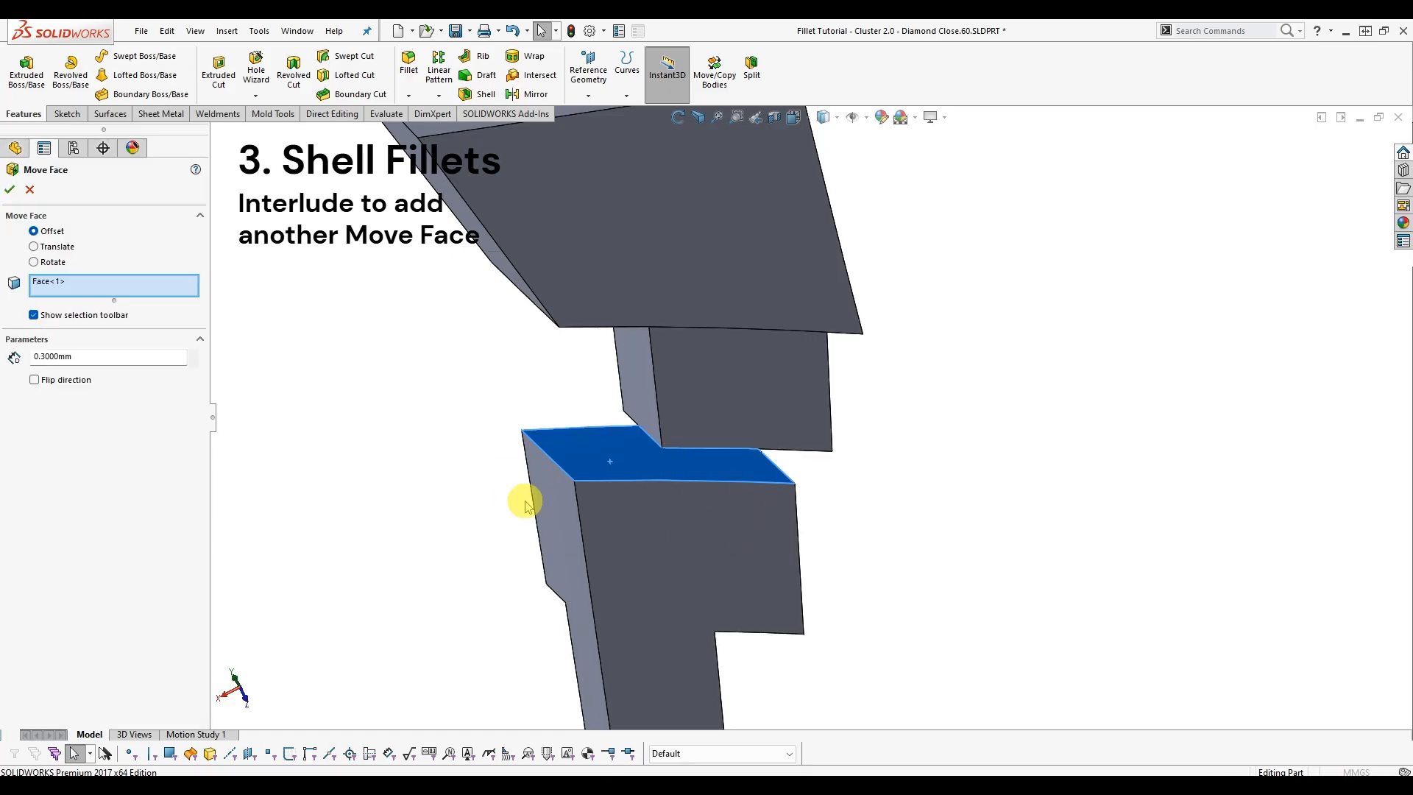
{"action": "left_click", "coordinate": [59, 381]}
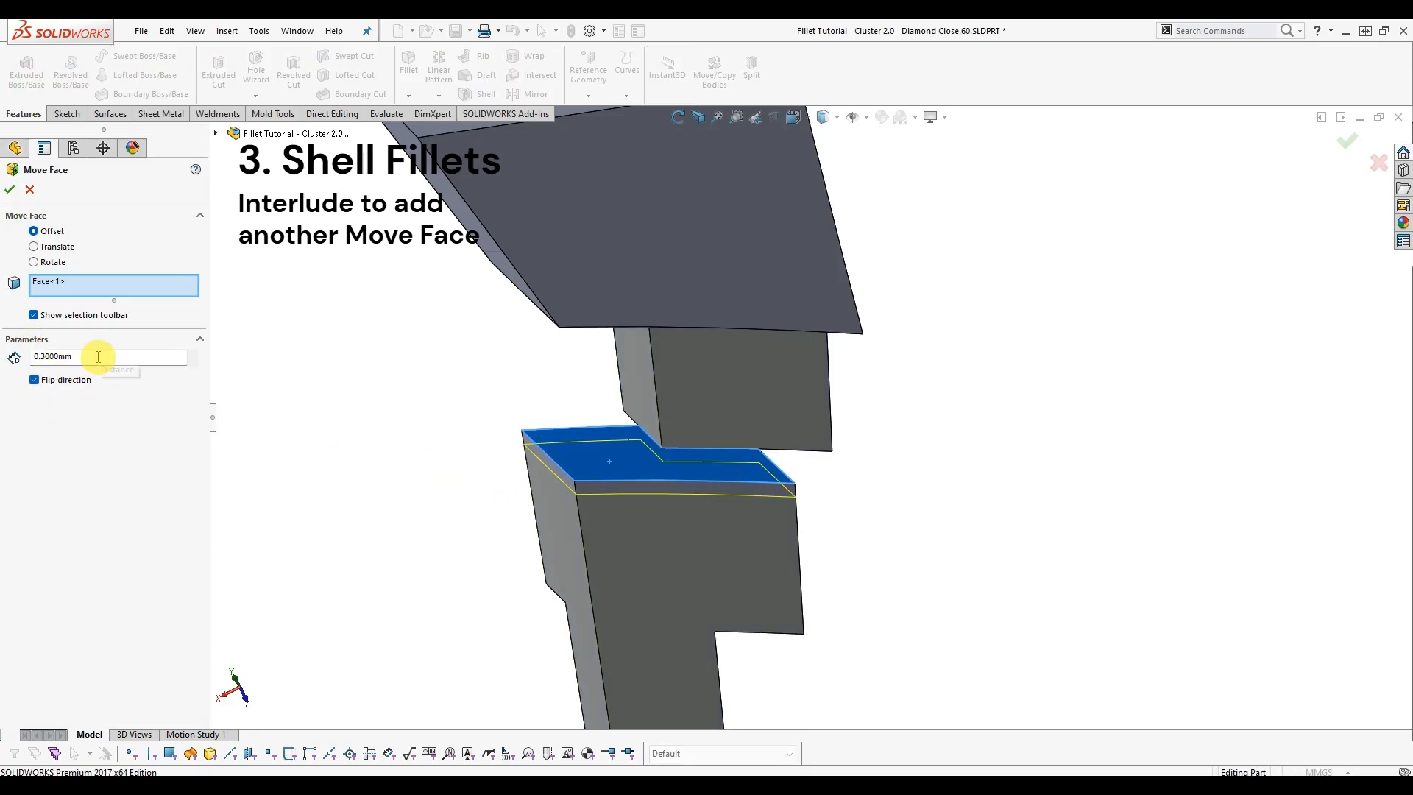
{"action": "type", "text": ".5"}
{"action": "key", "text": "Return"}
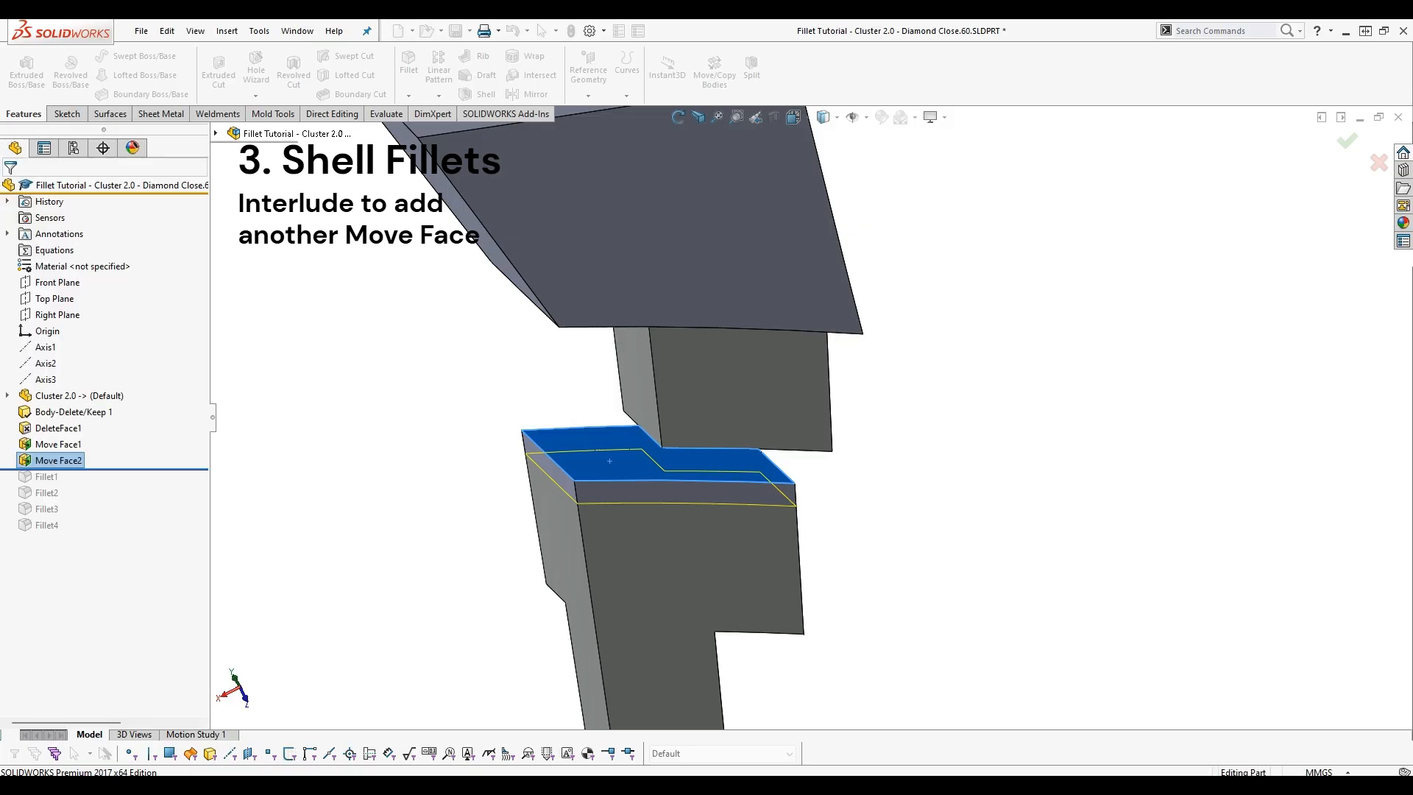
Examine the short edges exposed between the two adjoining blocks by the face offset.
{"action": "left_click", "coordinate": [833, 476]}
{"action": "scroll", "coordinate": [747, 457], "scroll_direction": "down", "scroll_amount": 4}
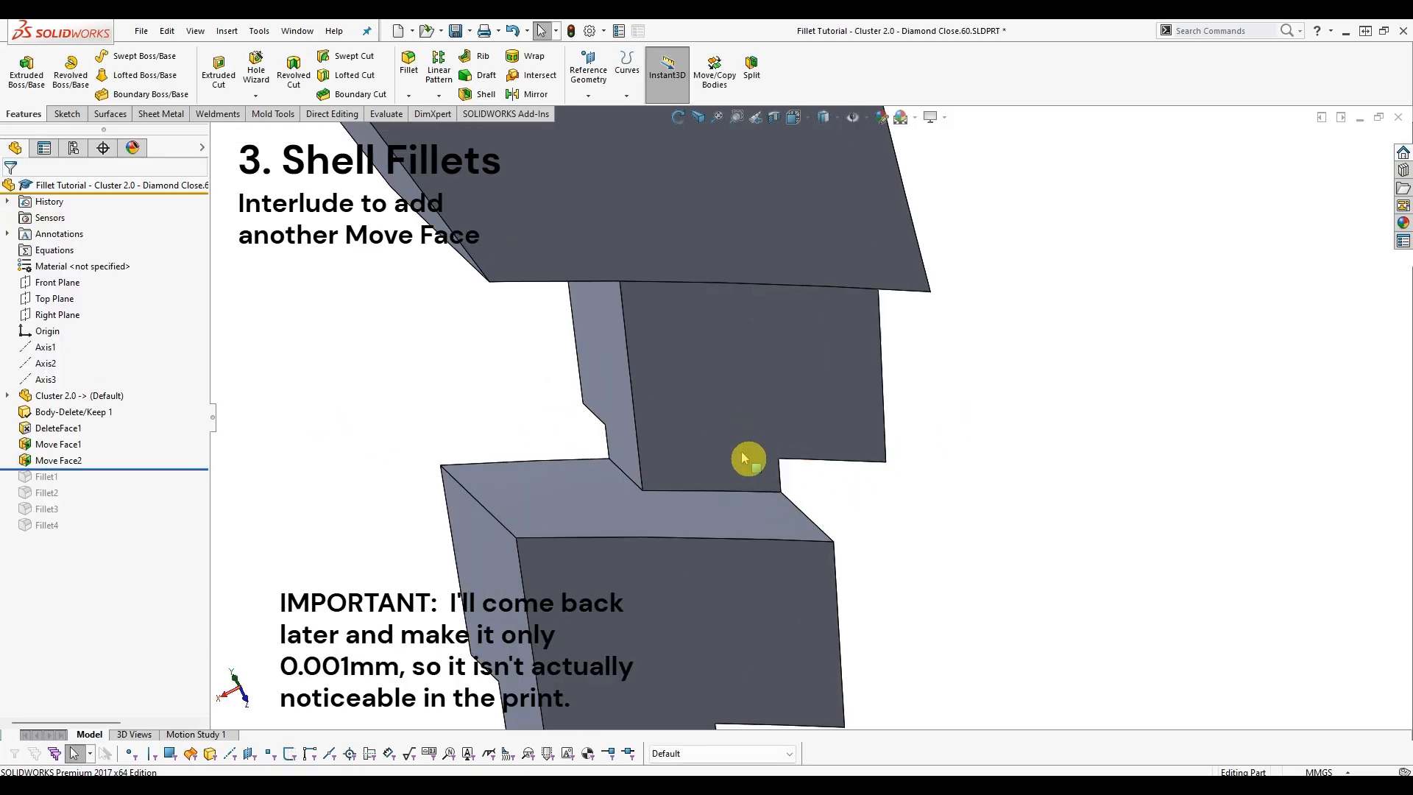
{"action": "left_click", "coordinate": [705, 551]}
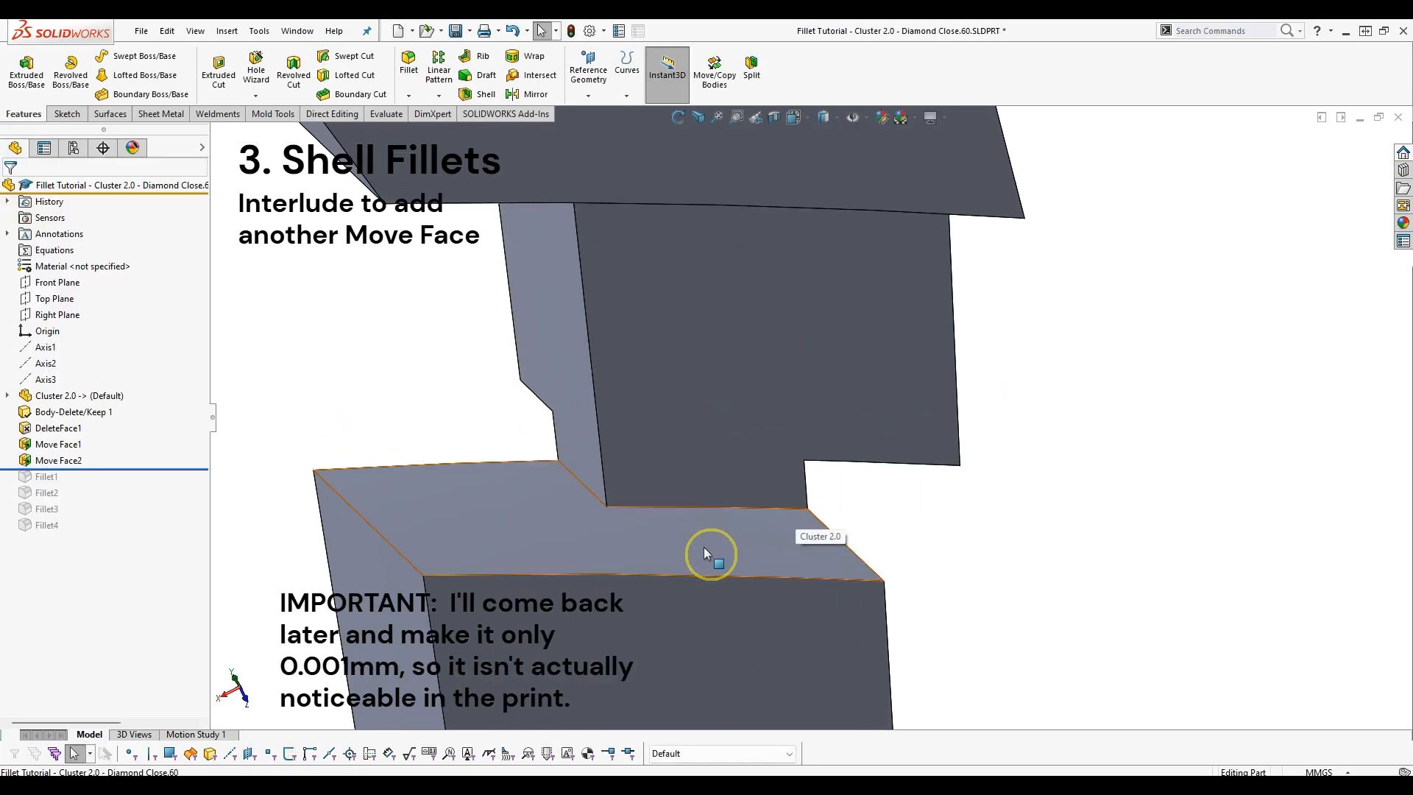
{"action": "left_click", "coordinate": [804, 482]}
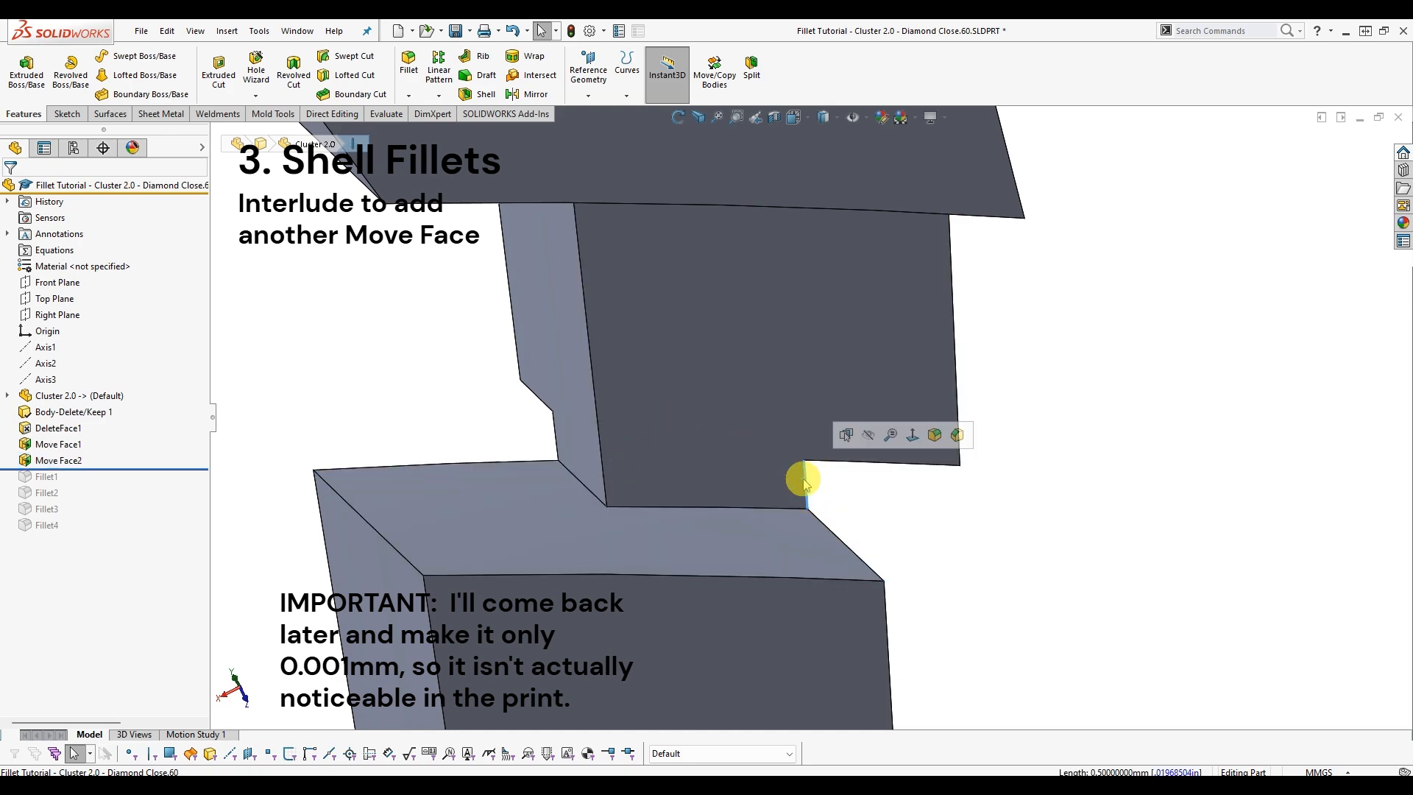
{"action": "left_click", "coordinate": [555, 436]}
{"action": "middle_click_drag", "start_coordinate": [893, 562], "coordinate": [925, 410]}
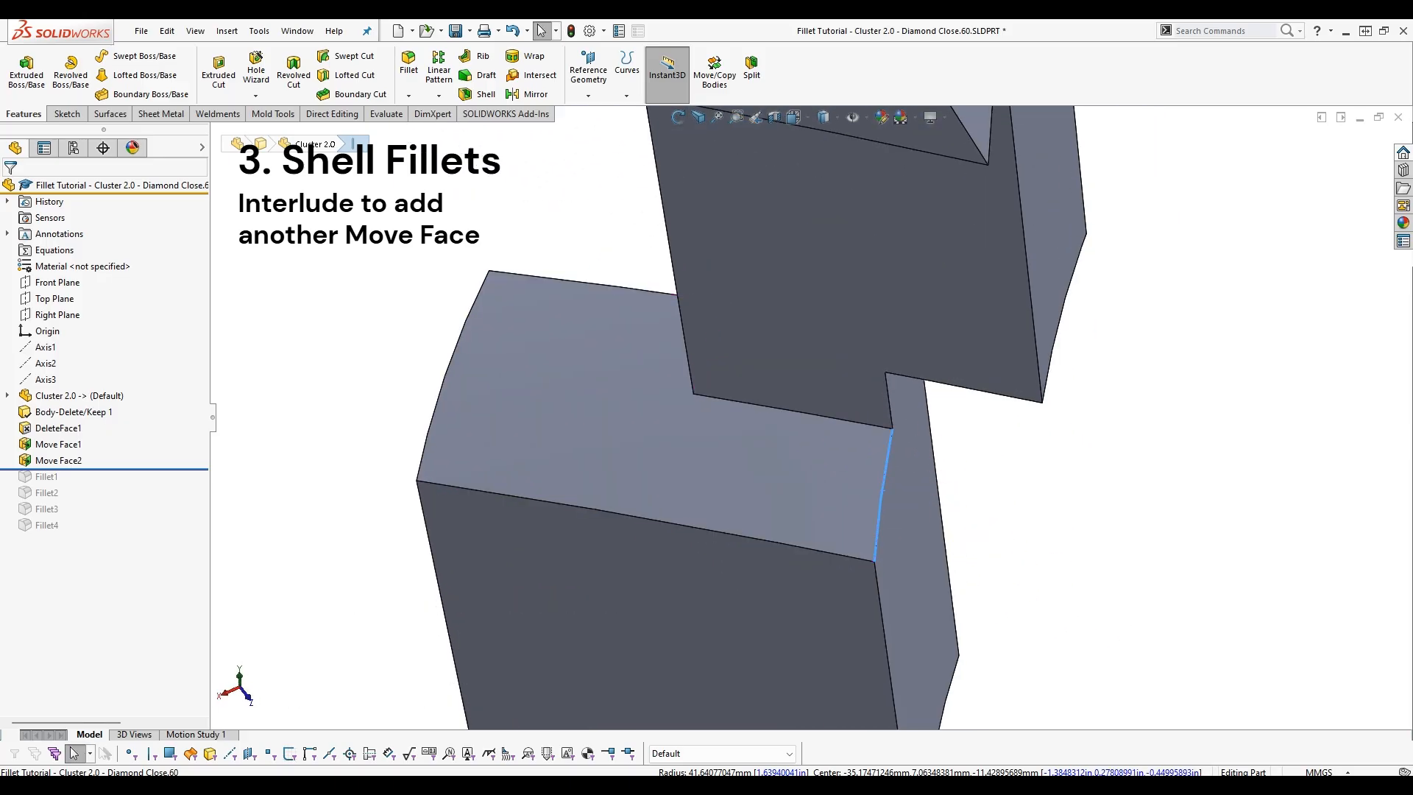
{"action": "scroll", "coordinate": [1113, 465], "scroll_direction": "up", "scroll_amount": 6}
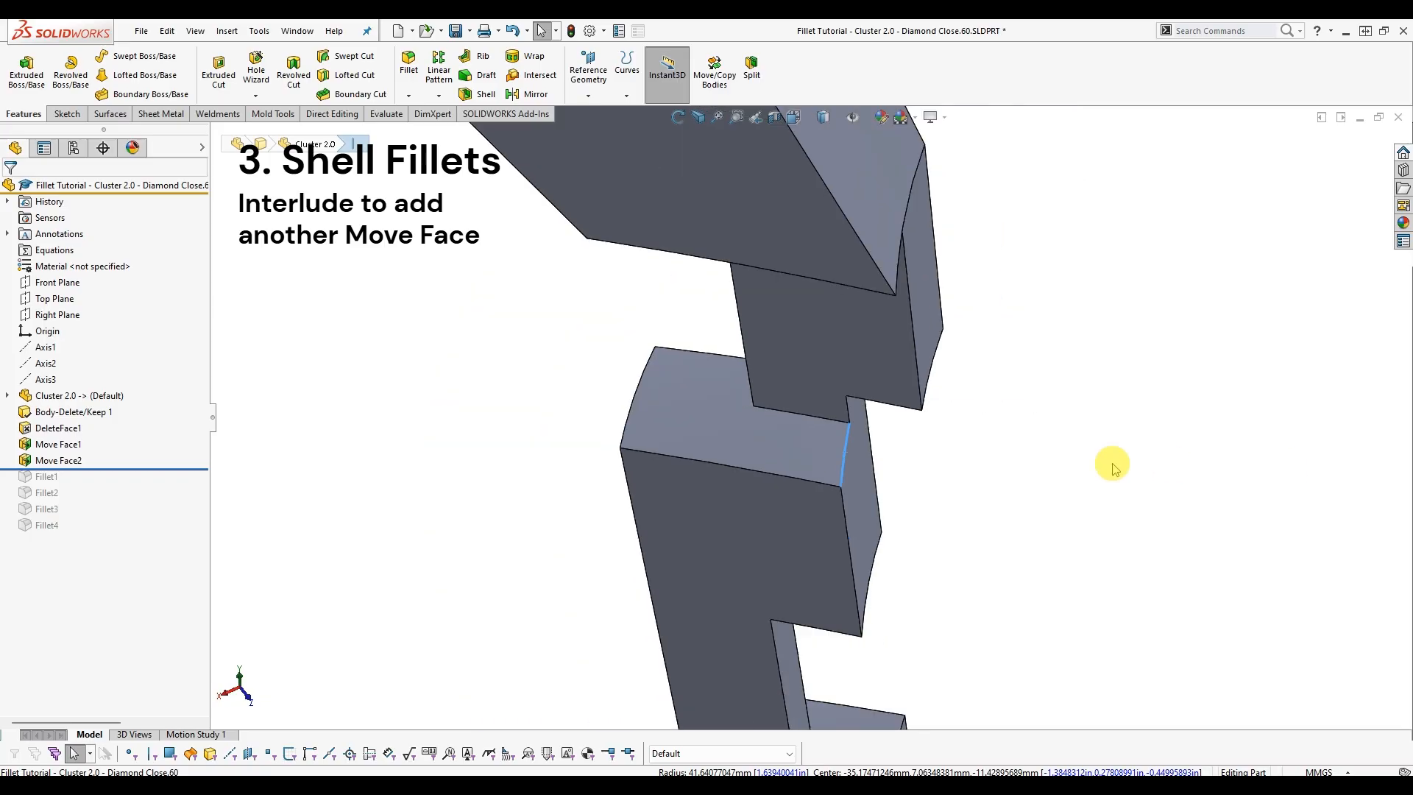
Roll the feature history forward to restore all fillets through Fillet4.
{"action": "middle_click_drag", "start_coordinate": [1110, 465], "coordinate": [1088, 397]}
{"action": "scroll", "coordinate": [1088, 398], "scroll_direction": "up", "scroll_amount": 1}
{"action": "left_click", "coordinate": [489, 443]}
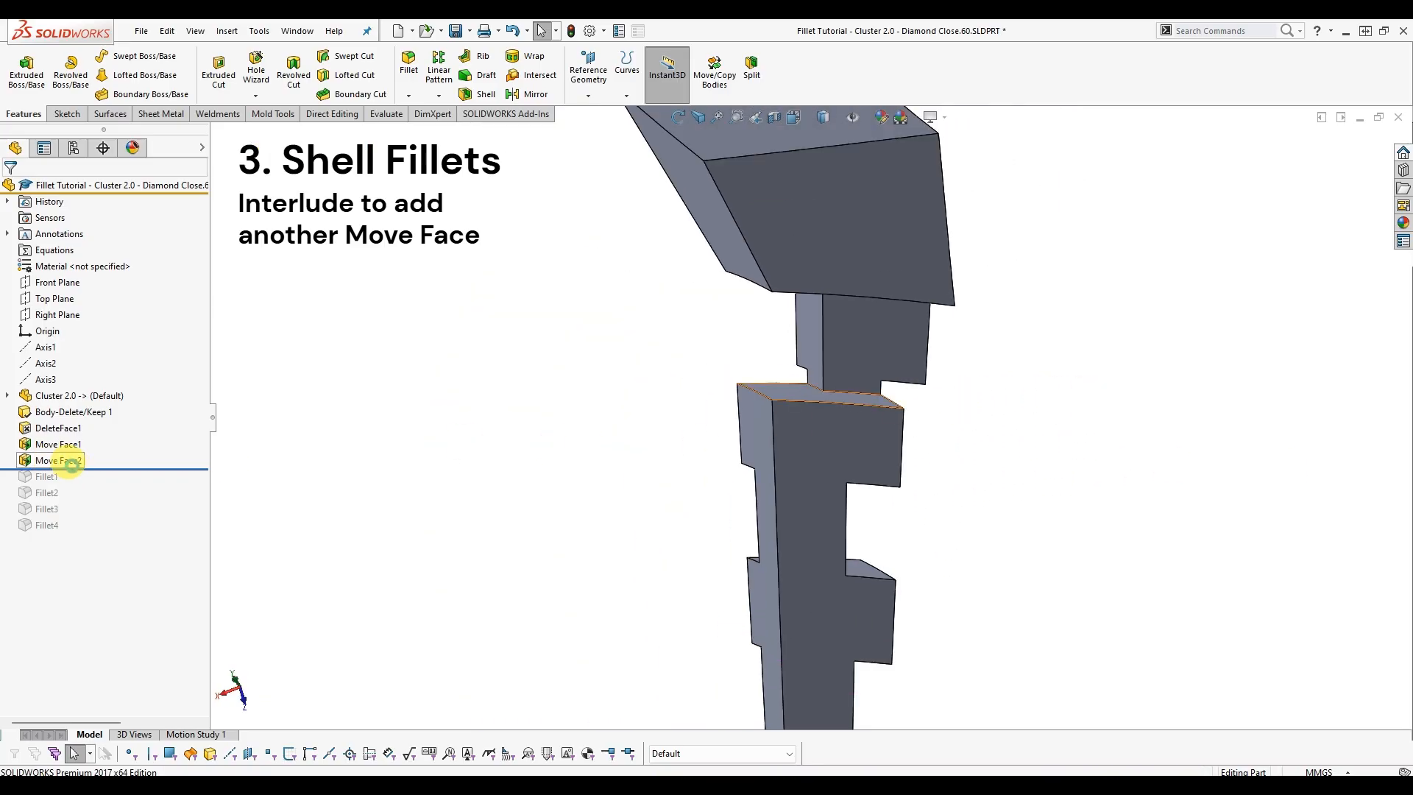
{"action": "left_click_drag", "start_coordinate": [86, 470], "coordinate": [84, 544]}
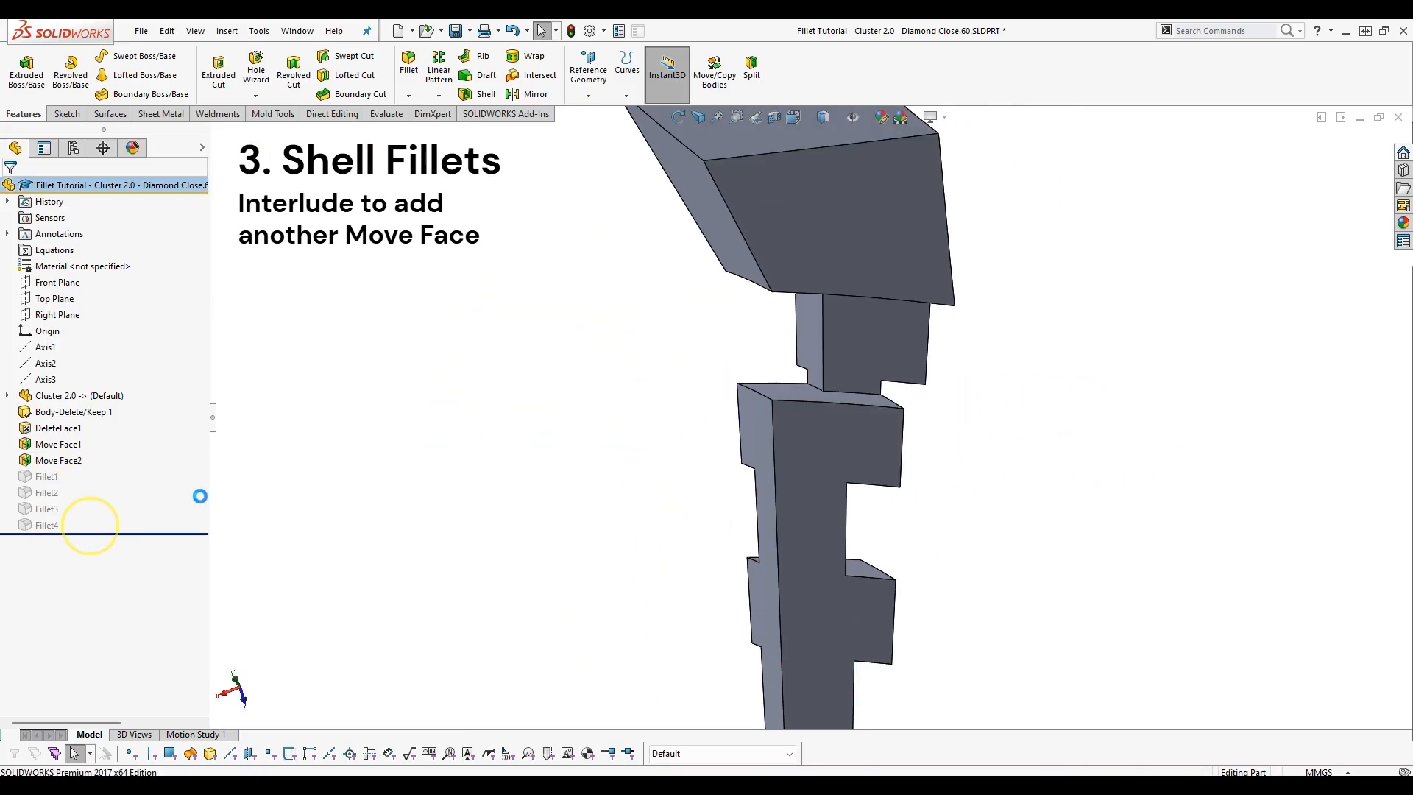
{"action": "scroll", "coordinate": [839, 570], "scroll_direction": "down", "scroll_amount": 4}
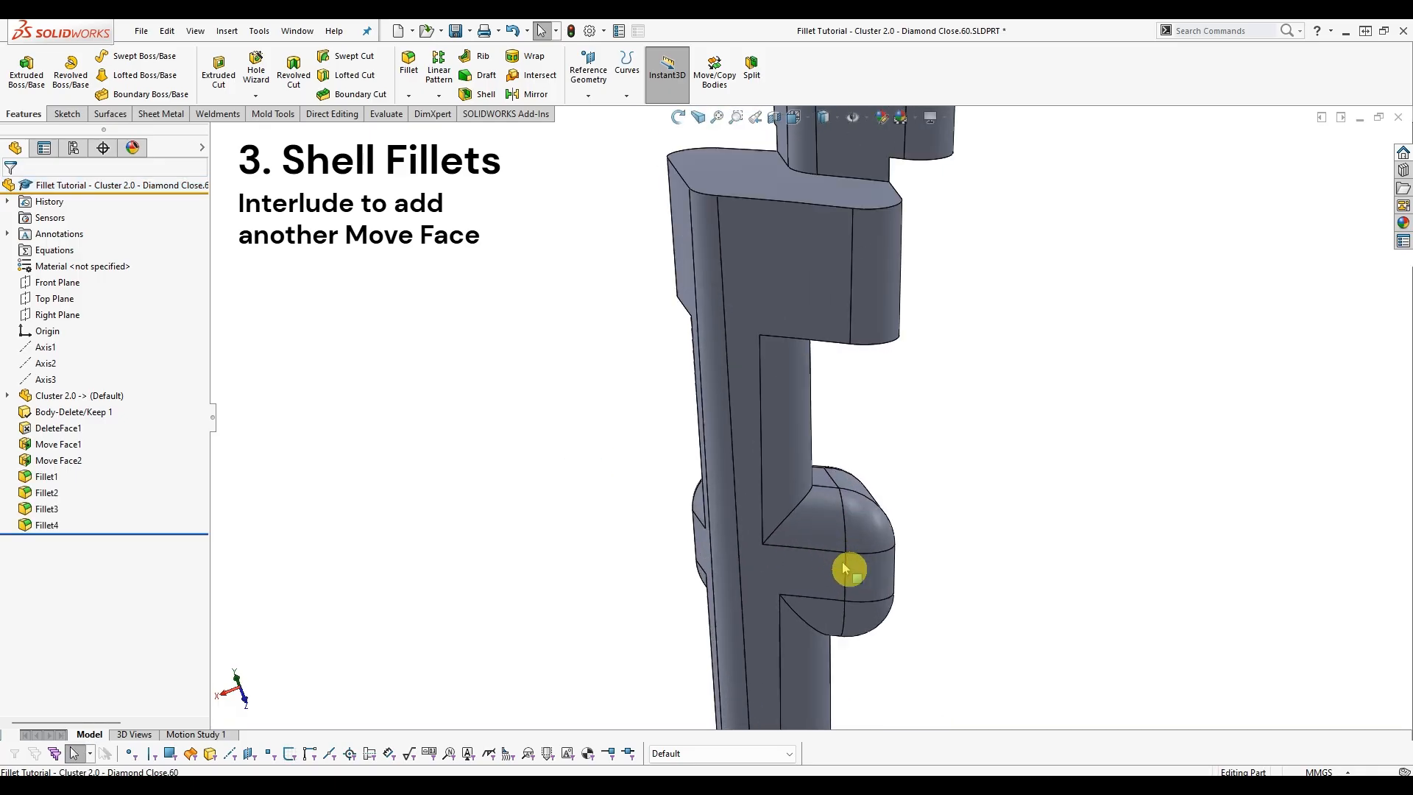
Edit Fillet4 and add the rounded corner faces of the upper notched block and the adjoining block above it.
{"action": "left_click", "coordinate": [832, 535]}
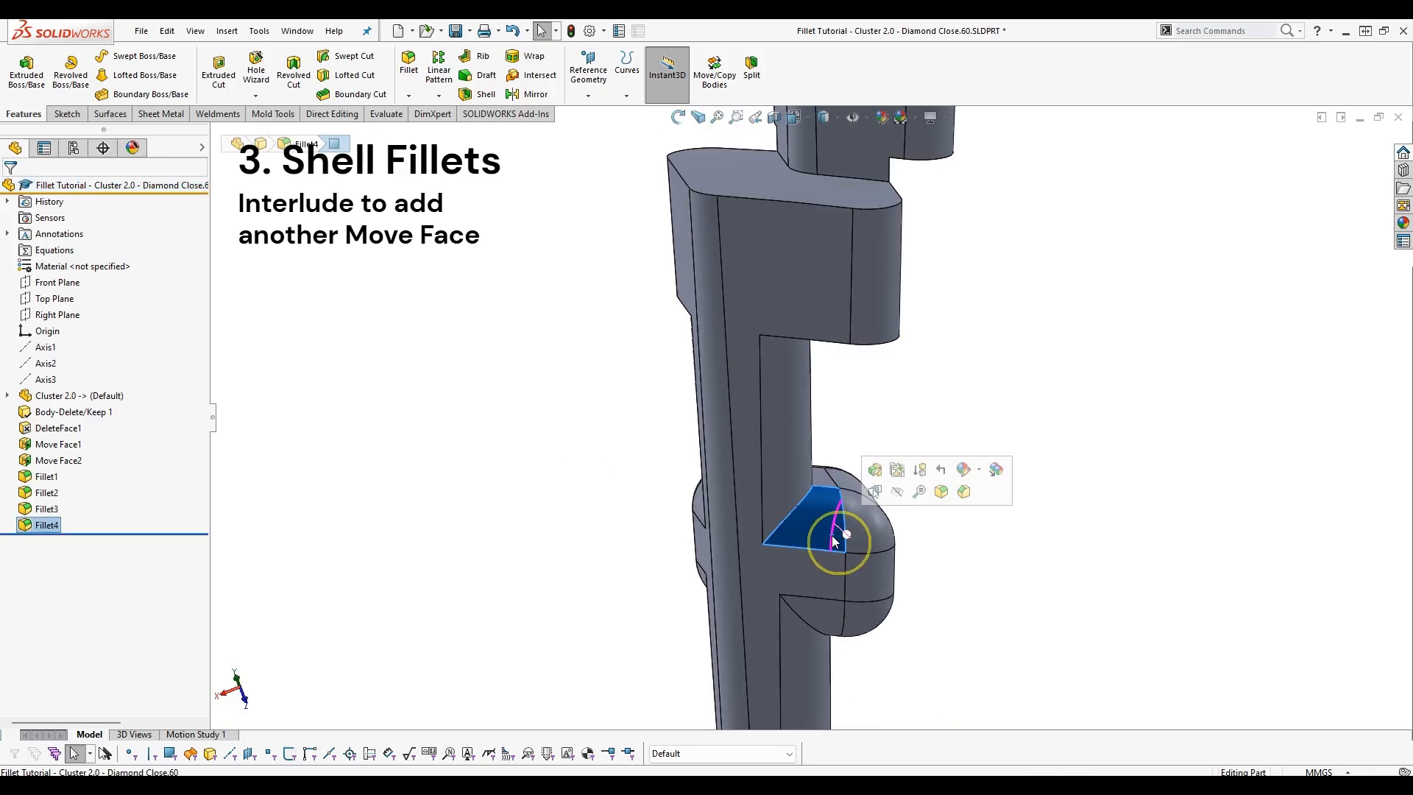
{"action": "left_click", "coordinate": [876, 470]}
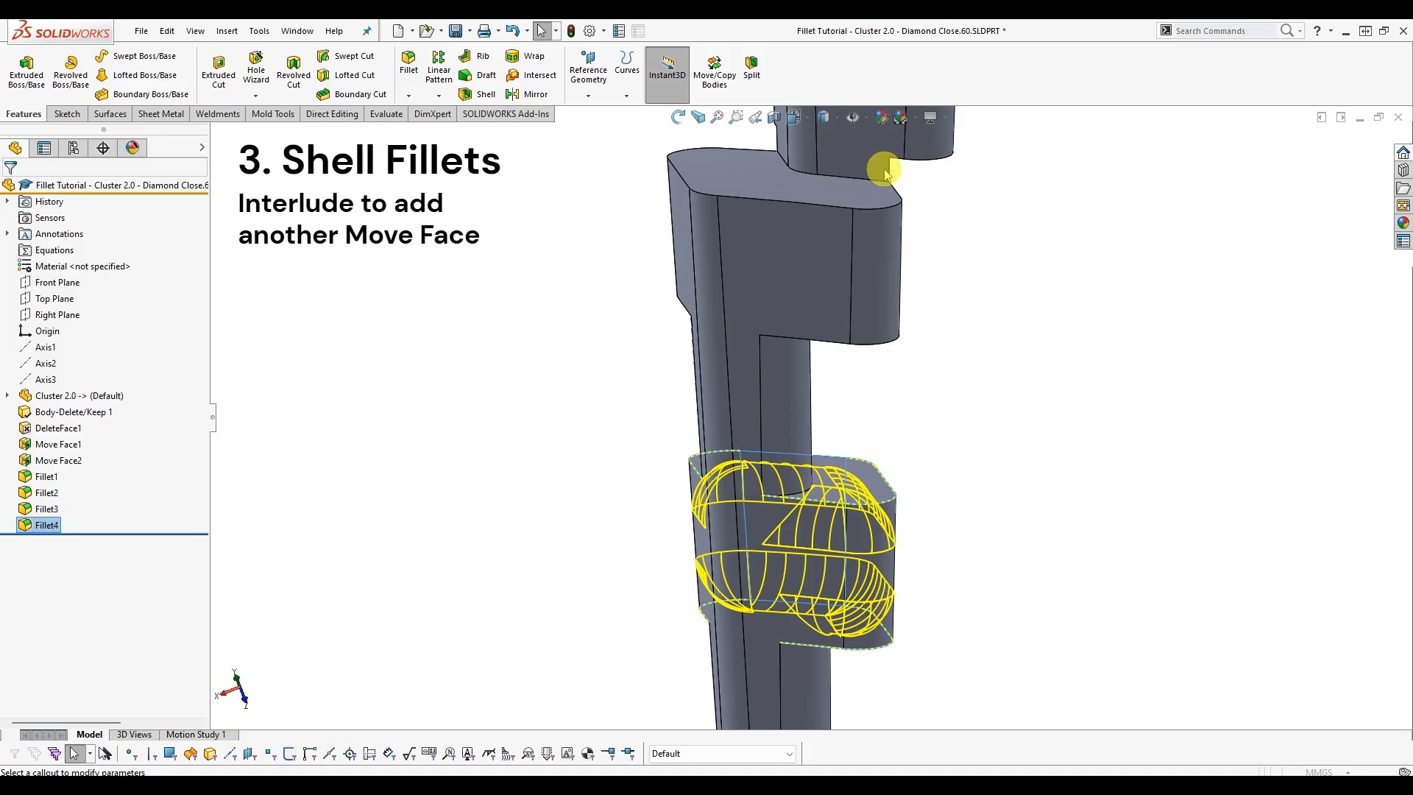
{"action": "scroll", "coordinate": [873, 258], "scroll_direction": "up", "scroll_amount": 2}
{"action": "scroll", "coordinate": [858, 245], "scroll_direction": "down", "scroll_amount": 5}
{"action": "middle_click_drag", "start_coordinate": [859, 244], "coordinate": [920, 401]}
{"action": "left_click", "coordinate": [846, 497]}
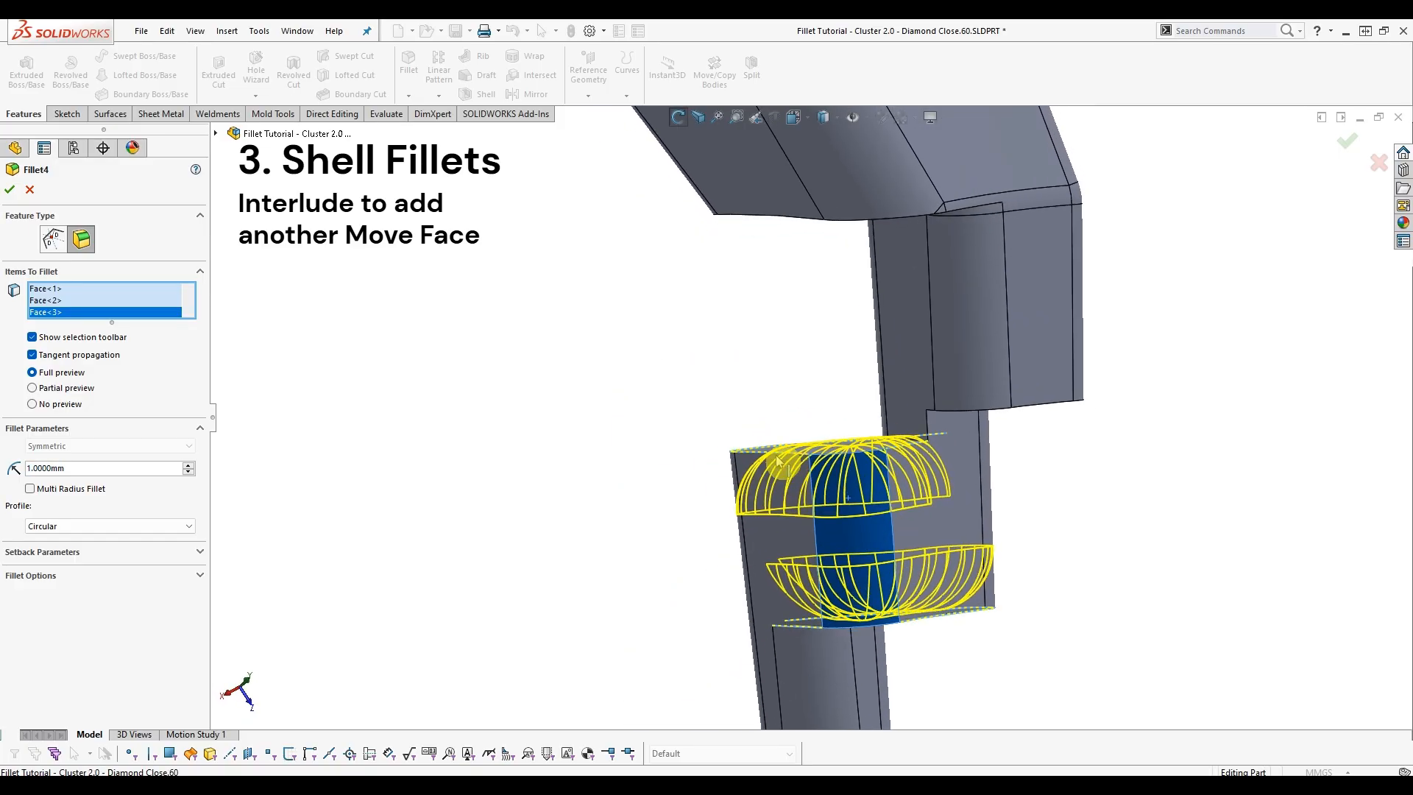
{"action": "left_click", "coordinate": [981, 357]}
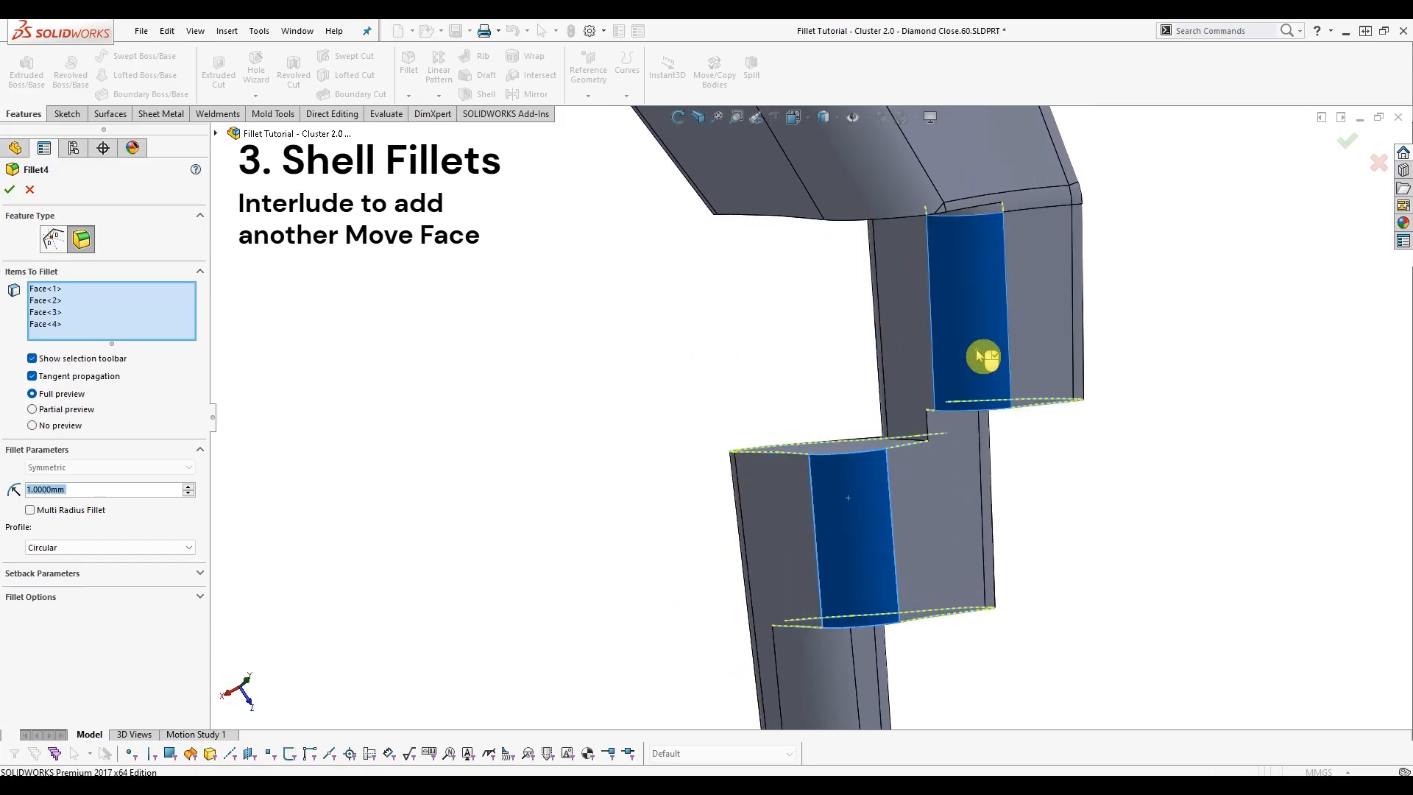
Add the large end block's edge facing the adjoining small block to the 1 mm Fillet4 selection.
{"action": "middle_click_drag", "start_coordinate": [978, 357], "coordinate": [923, 263]}
{"action": "scroll", "coordinate": [920, 267], "scroll_direction": "up", "scroll_amount": 2}
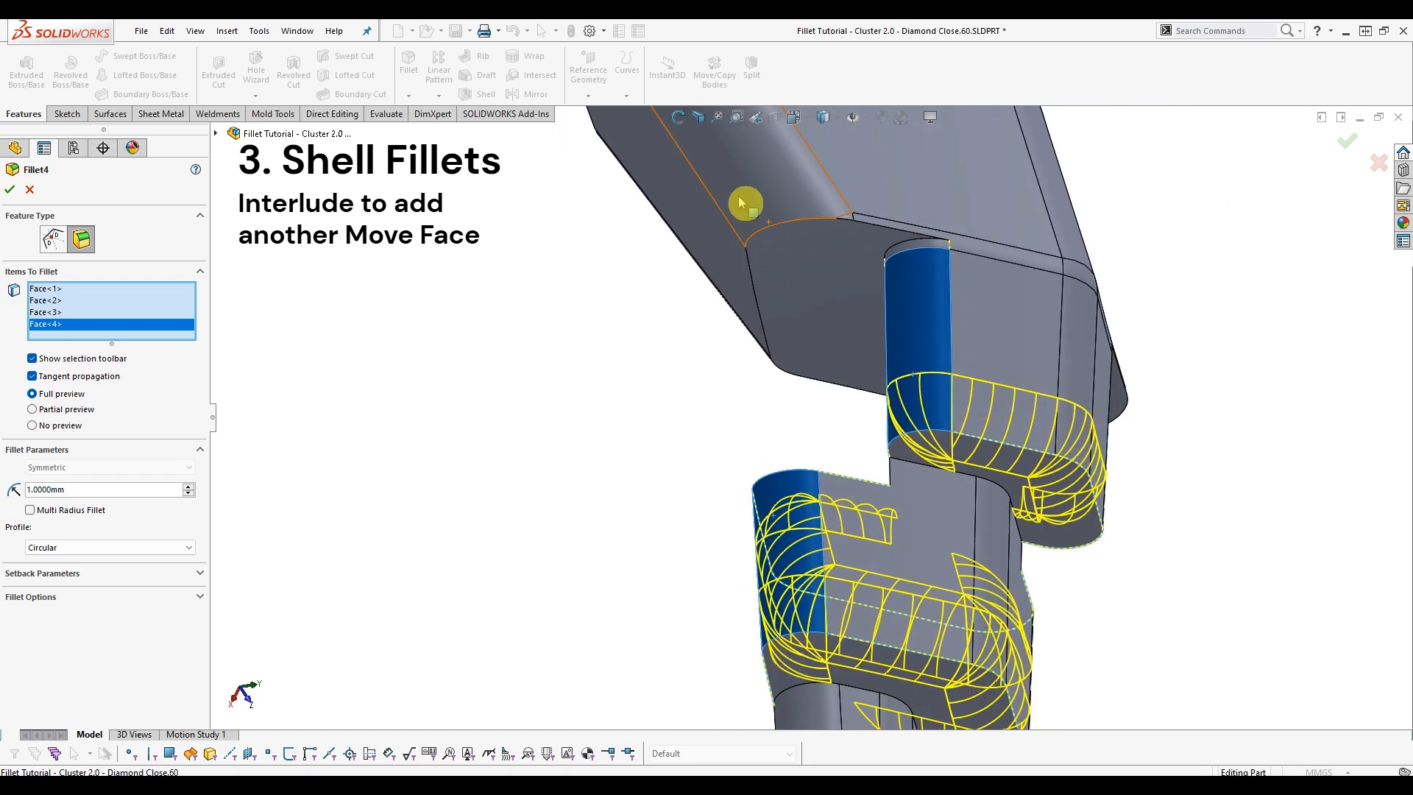
{"action": "middle_click_drag", "start_coordinate": [756, 245], "coordinate": [730, 261]}
{"action": "left_click", "coordinate": [728, 262]}
{"action": "middle_click_drag", "start_coordinate": [793, 334], "coordinate": [640, 248]}
{"action": "left_click", "coordinate": [644, 304]}
{"action": "scroll", "coordinate": [648, 265], "scroll_direction": "down", "scroll_amount": 5}
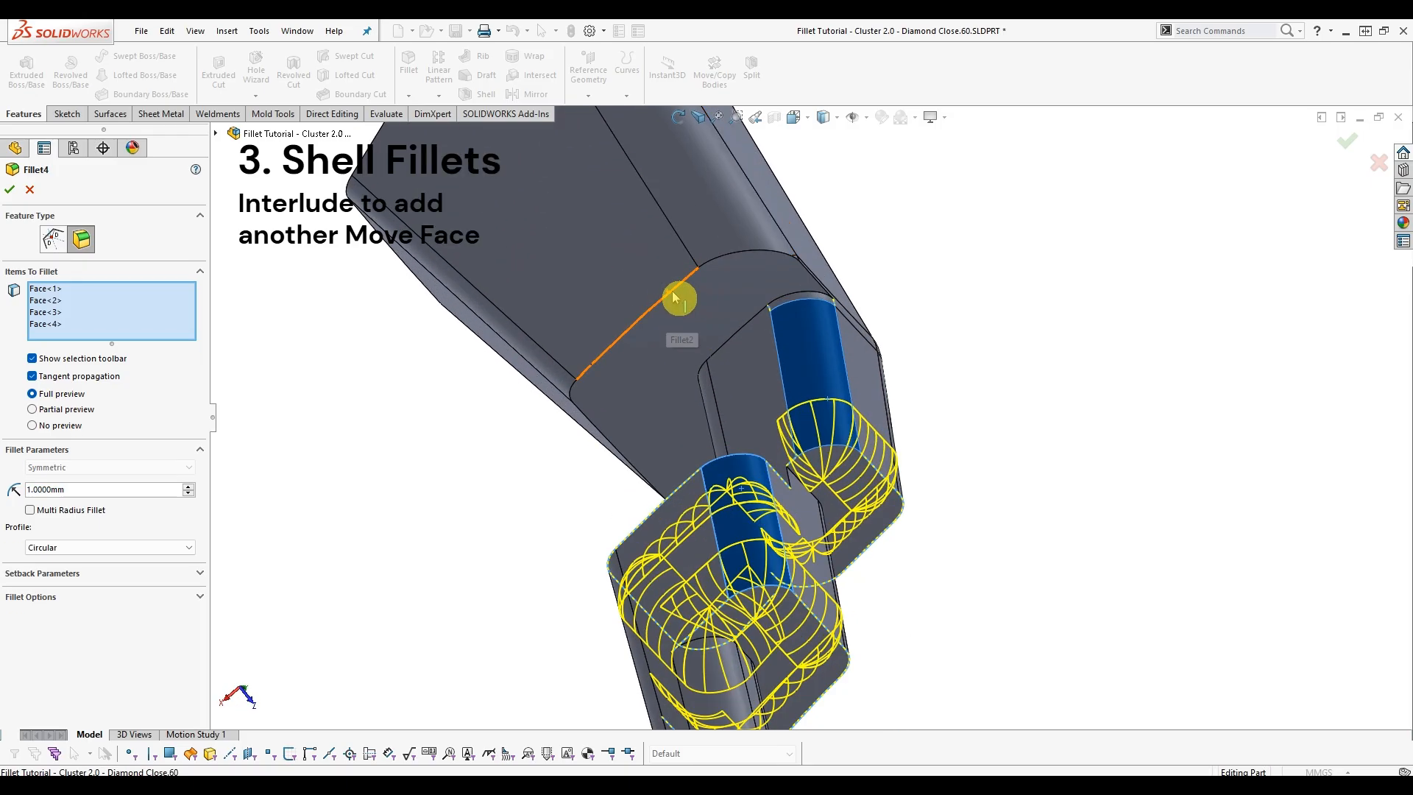
{"action": "left_click", "coordinate": [669, 289]}
{"action": "scroll", "coordinate": [656, 325], "scroll_direction": "up", "scroll_amount": 3}
{"action": "middle_click_drag", "start_coordinate": [655, 324], "coordinate": [732, 444]}
{"action": "scroll", "coordinate": [804, 401], "scroll_direction": "down", "scroll_amount": 3}
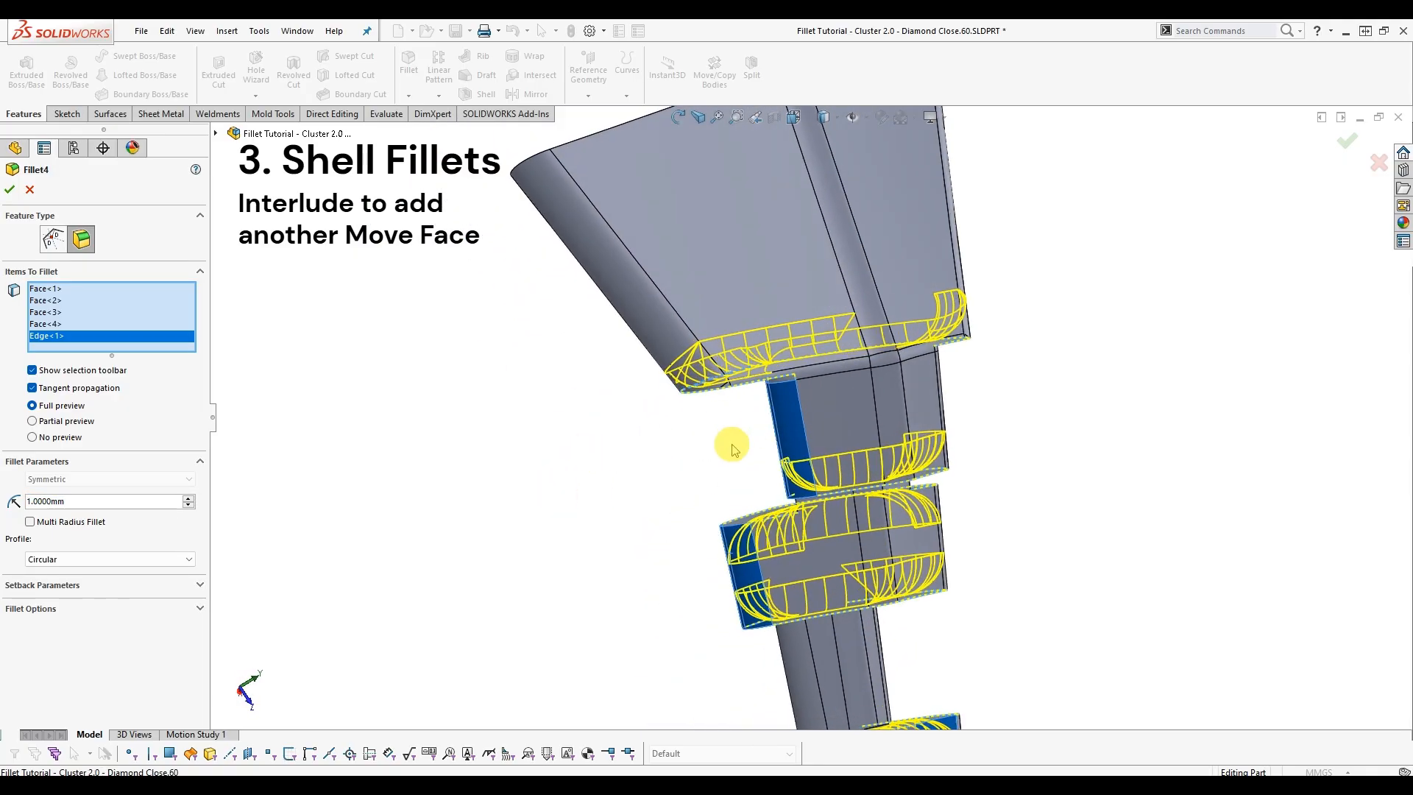
Apply the Fillet4 changes and examine the thin neck between the upper notched block and the block above it.
{"action": "scroll", "coordinate": [738, 458], "scroll_direction": "up", "scroll_amount": 3}
{"action": "scroll", "coordinate": [854, 484], "scroll_direction": "down", "scroll_amount": 6}
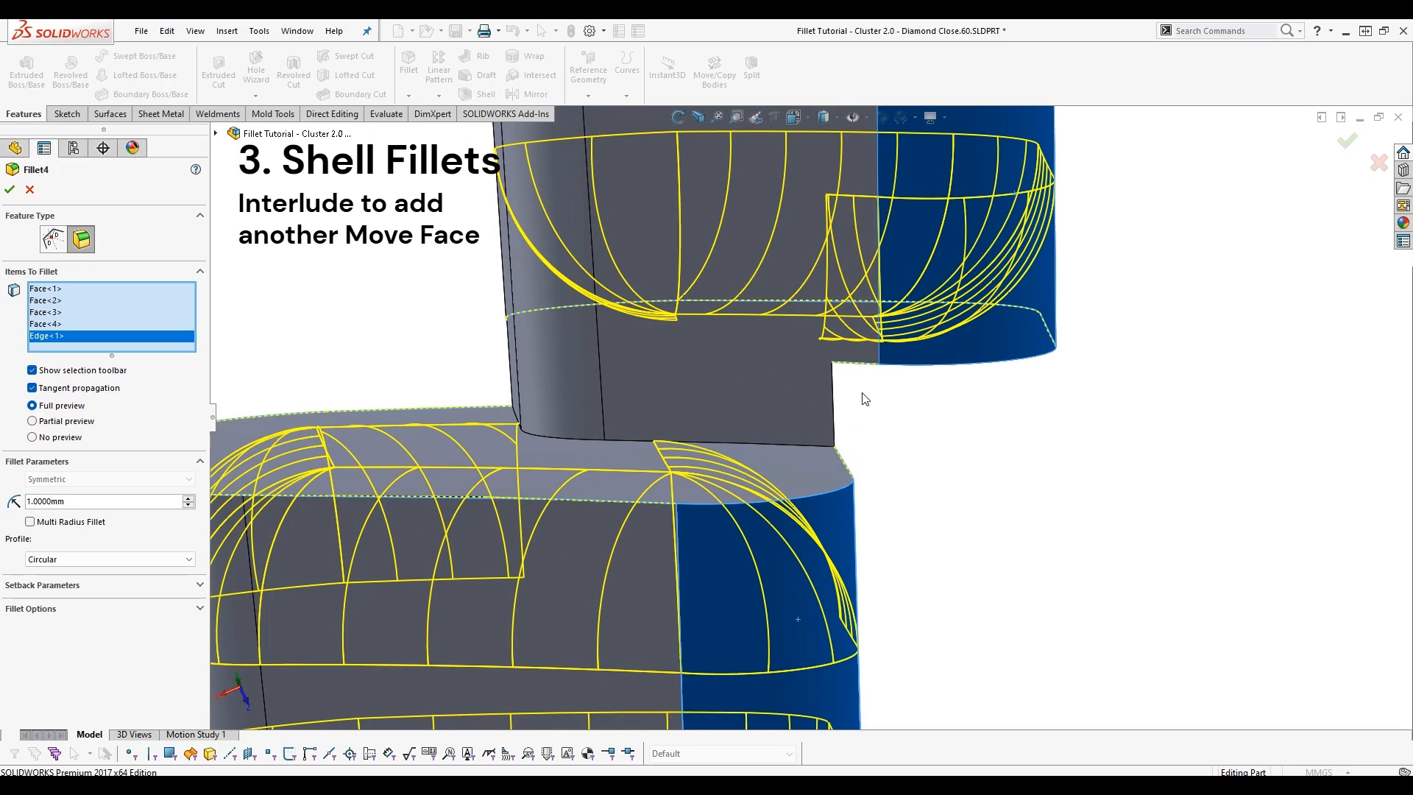
{"action": "middle_click_drag", "start_coordinate": [895, 403], "coordinate": [814, 395]}
{"action": "left_click", "coordinate": [814, 397]}
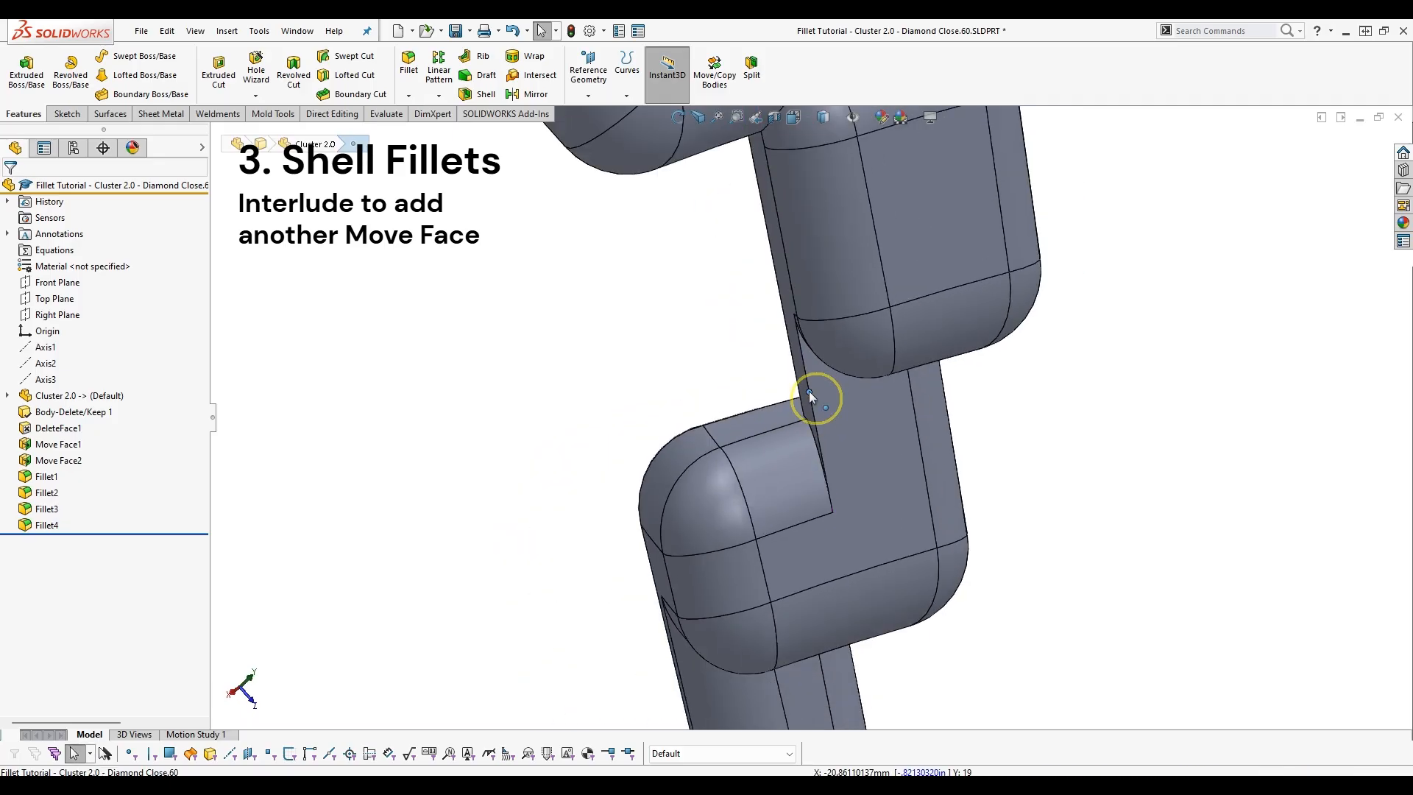
{"action": "middle_click_drag", "start_coordinate": [853, 348], "coordinate": [999, 412]}
{"action": "left_click", "coordinate": [894, 464]}
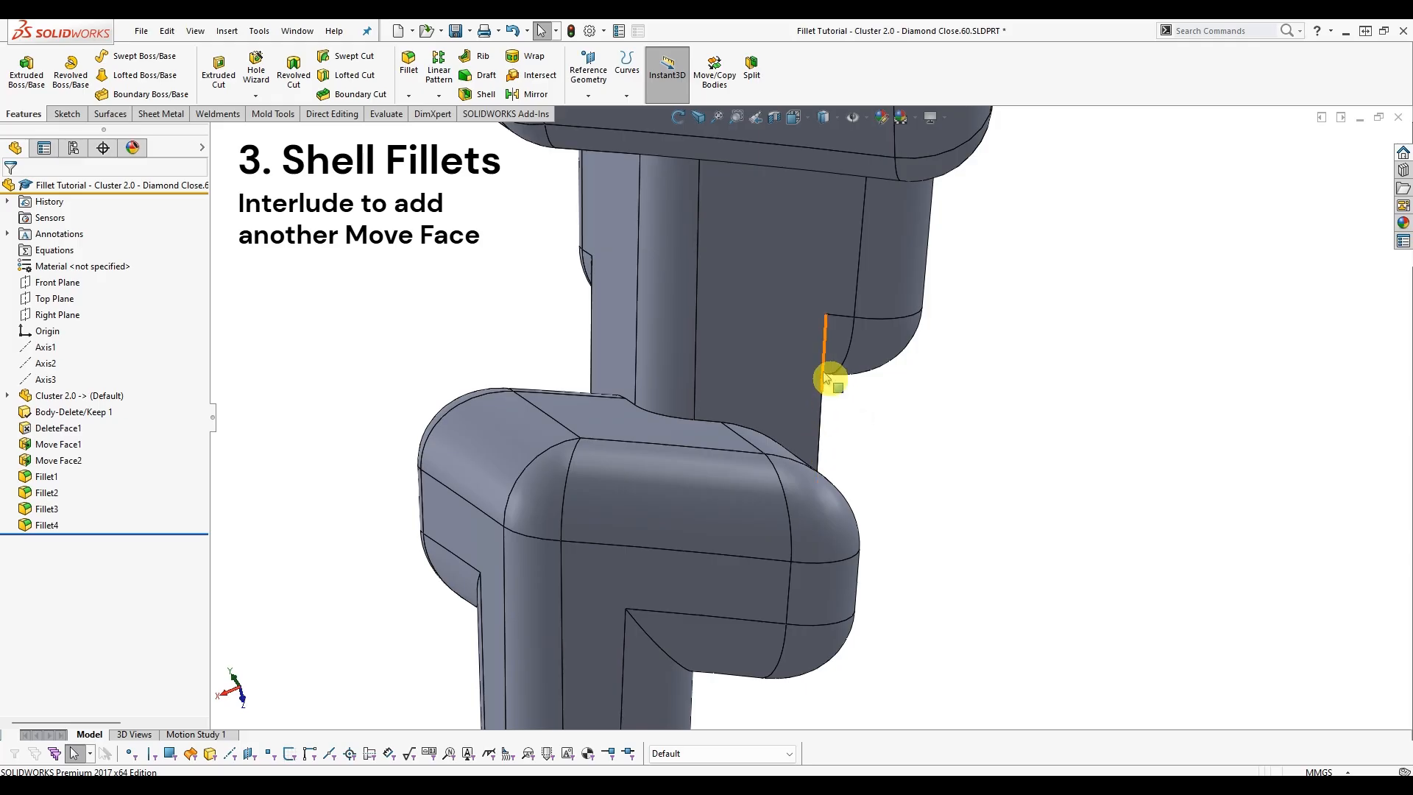
{"action": "middle_click_drag", "start_coordinate": [825, 390], "coordinate": [760, 400]}
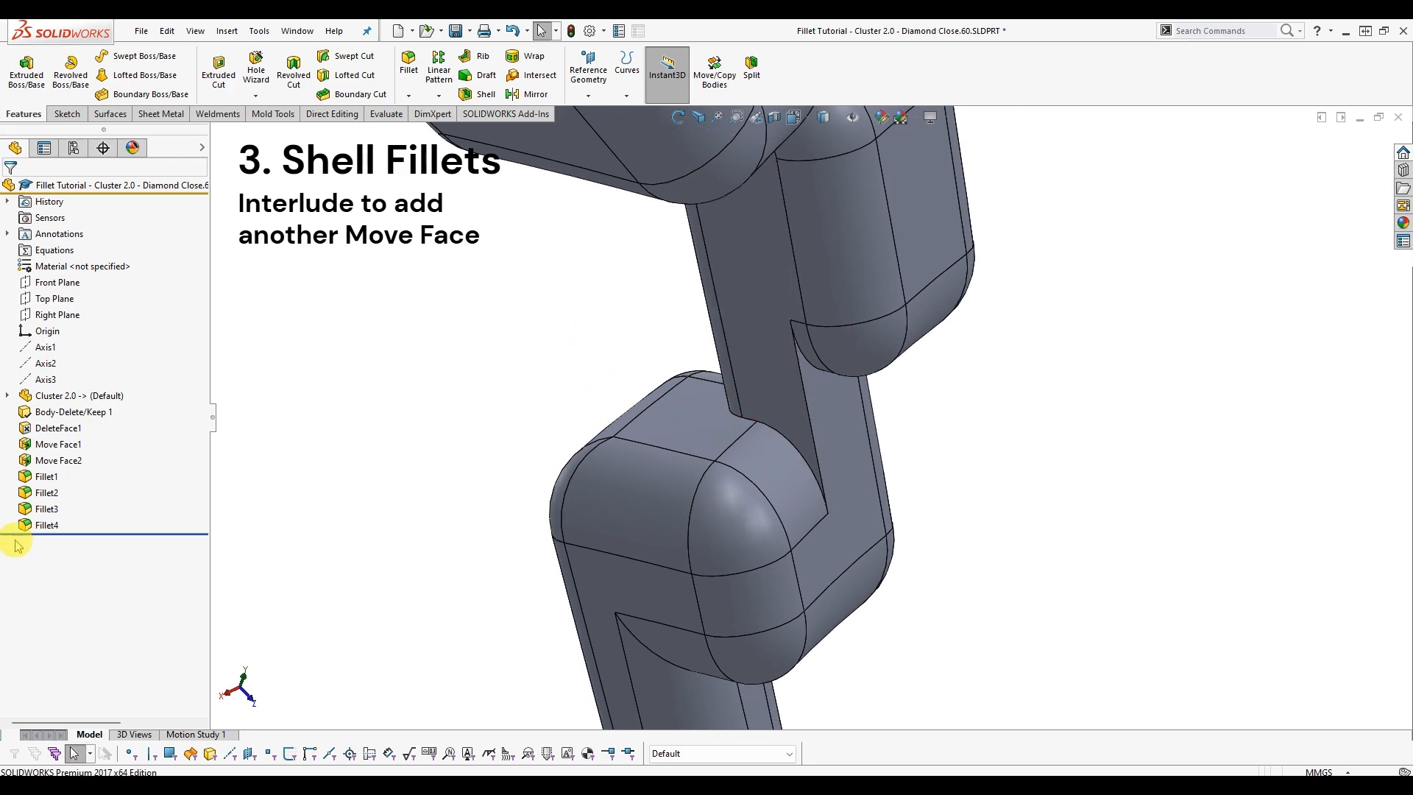
Try adding the two short exposed neck edges between the upper blocks to the 0.7 mm Fillet3.
{"action": "left_click", "coordinate": [50, 509]}
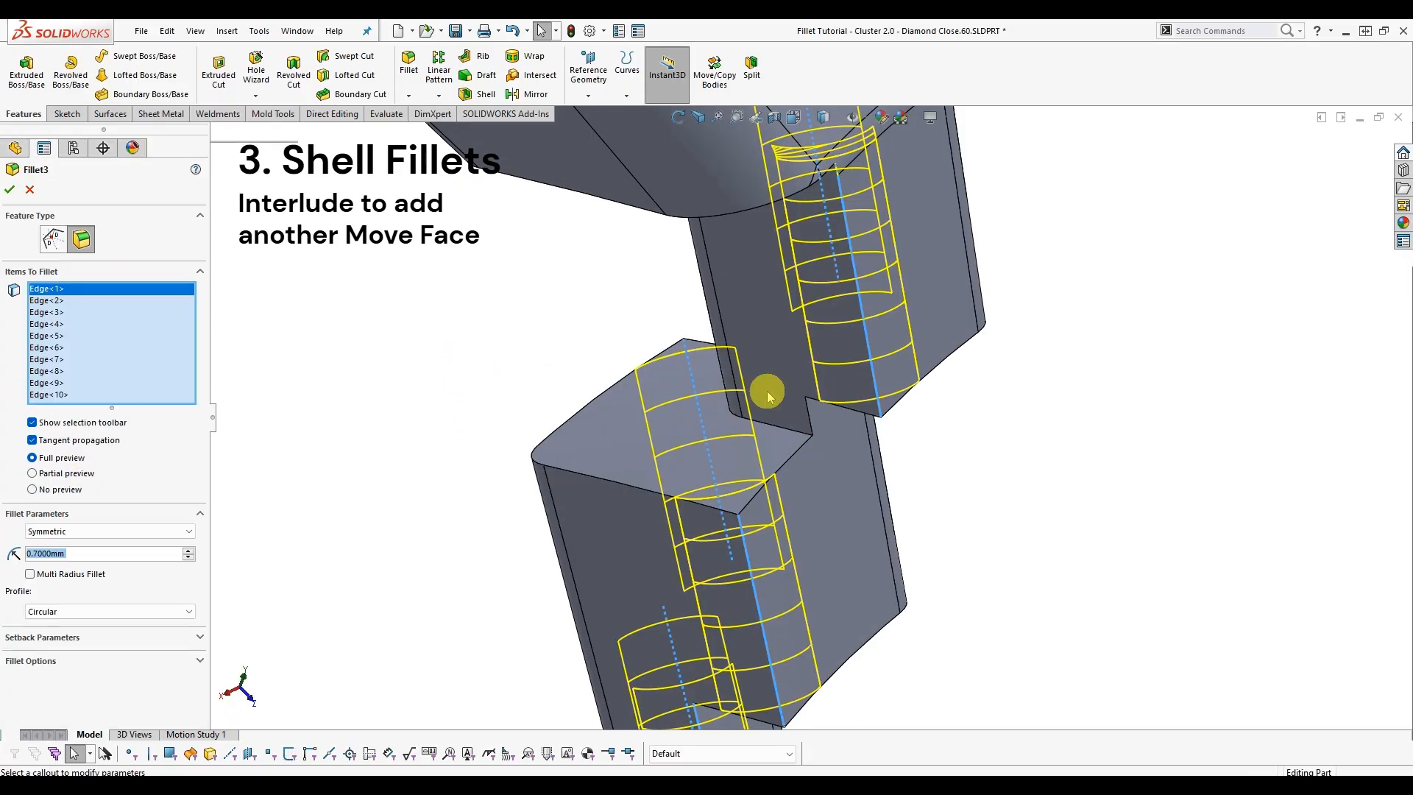
{"action": "middle_click_drag", "start_coordinate": [766, 392], "coordinate": [814, 421]}
{"action": "left_click", "coordinate": [868, 414]}
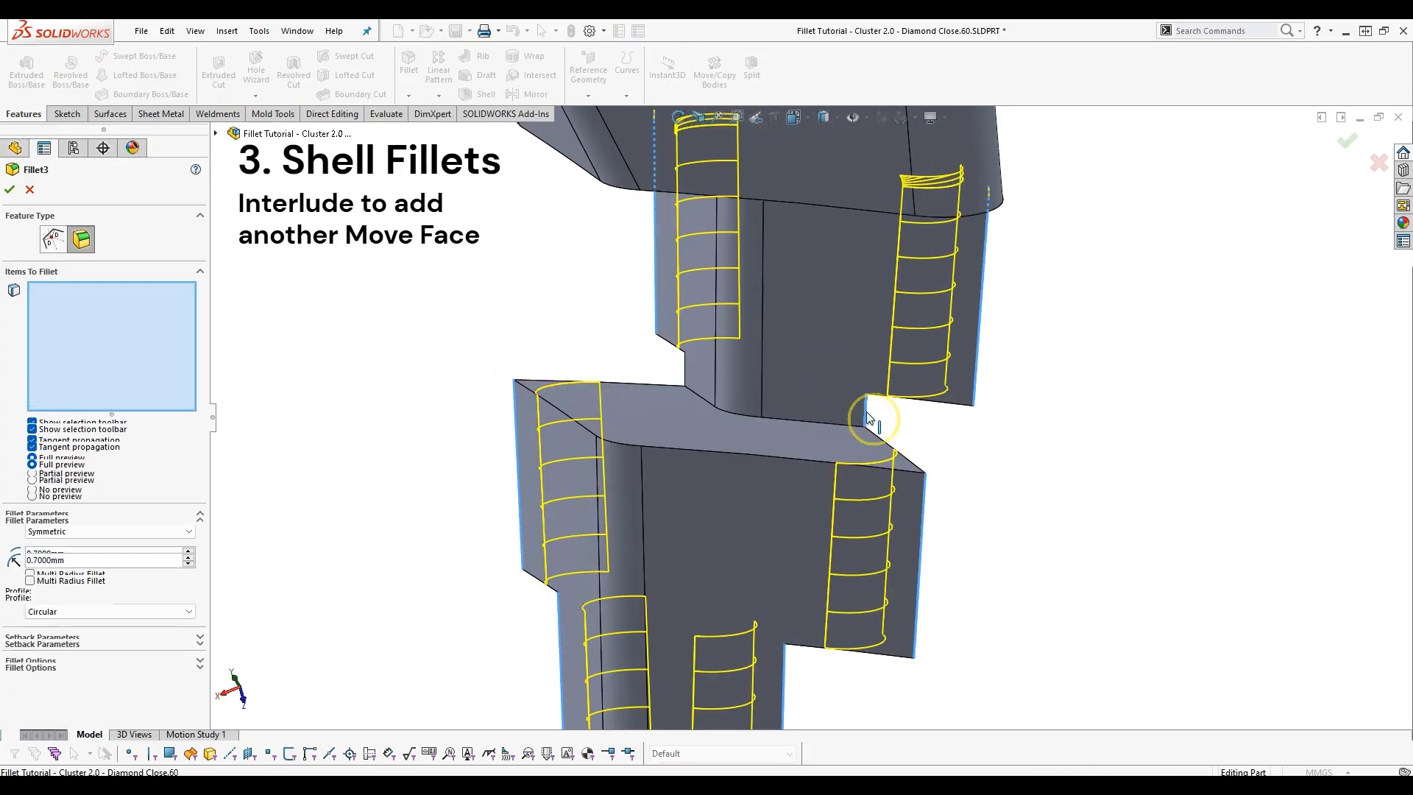
{"action": "left_click", "coordinate": [687, 373]}
{"action": "middle_click_drag", "start_coordinate": [610, 303], "coordinate": [728, 370]}
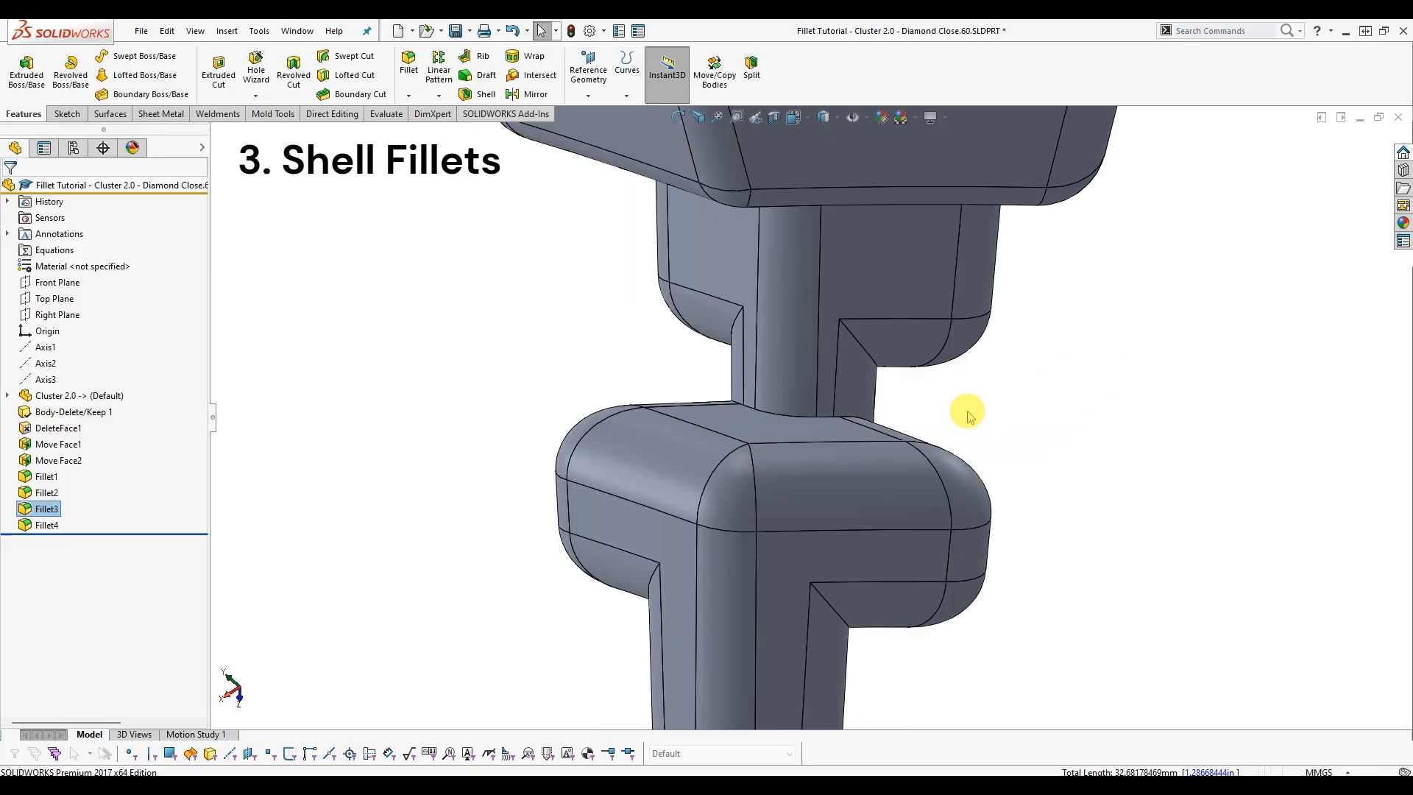
{"action": "middle_click", "coordinate": [840, 399]}
{"action": "middle_click_drag", "start_coordinate": [840, 400], "coordinate": [852, 444]}
{"action": "scroll", "coordinate": [795, 414], "scroll_direction": "down", "scroll_amount": 6}
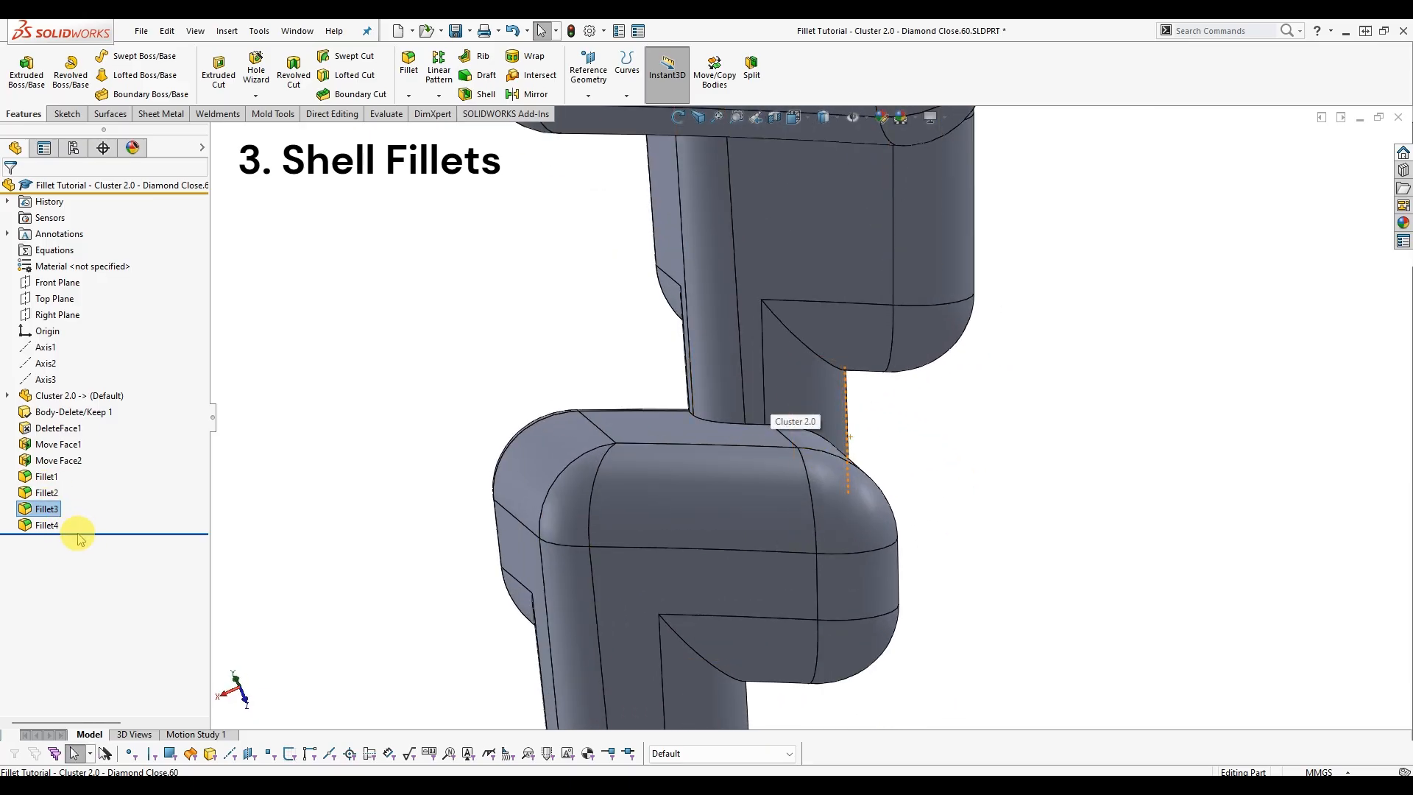
Roll the history back before Fillet4 and remove the two short neck edges from Fillet3.
{"action": "left_click_drag", "start_coordinate": [85, 533], "coordinate": [86, 518]}
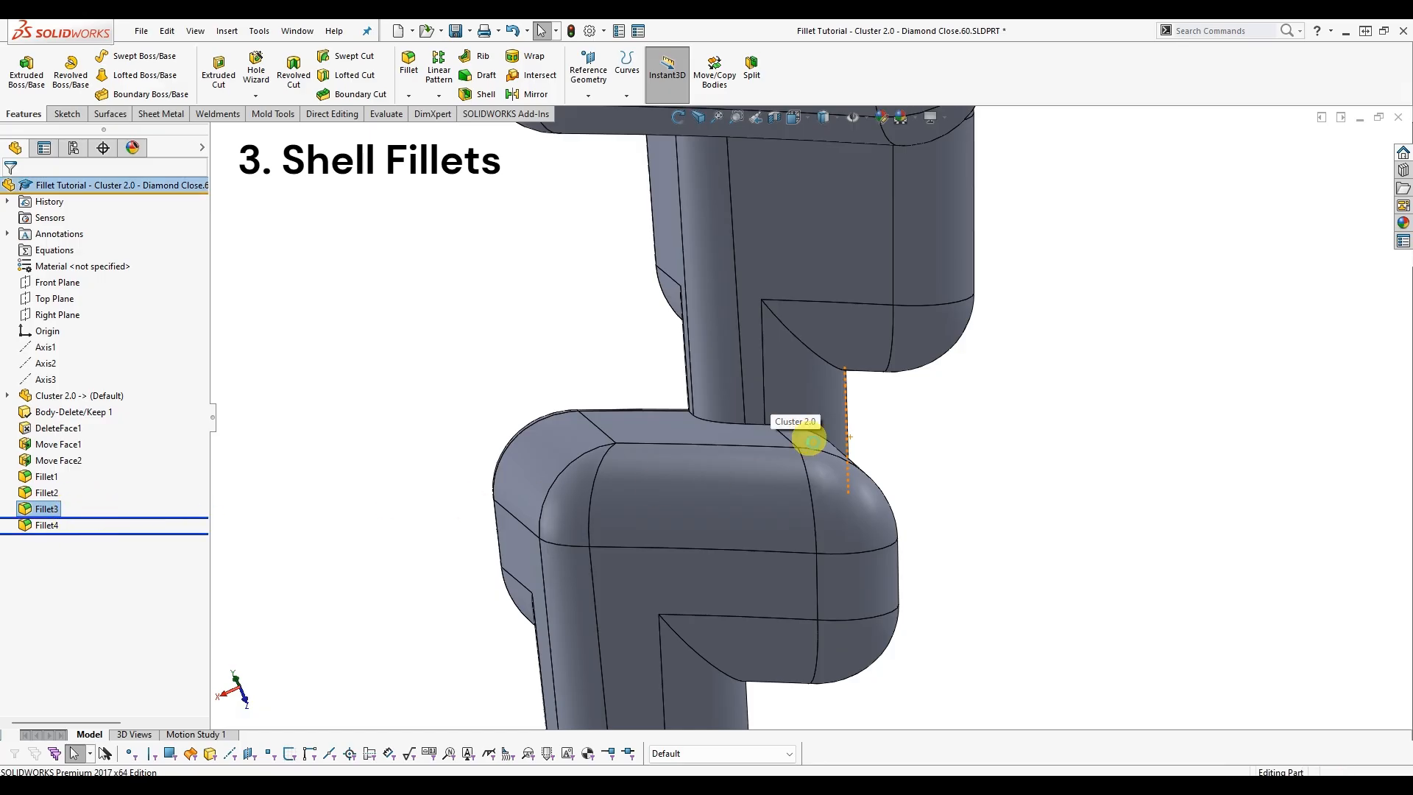
{"action": "scroll", "coordinate": [797, 431], "scroll_direction": "down", "scroll_amount": 4}
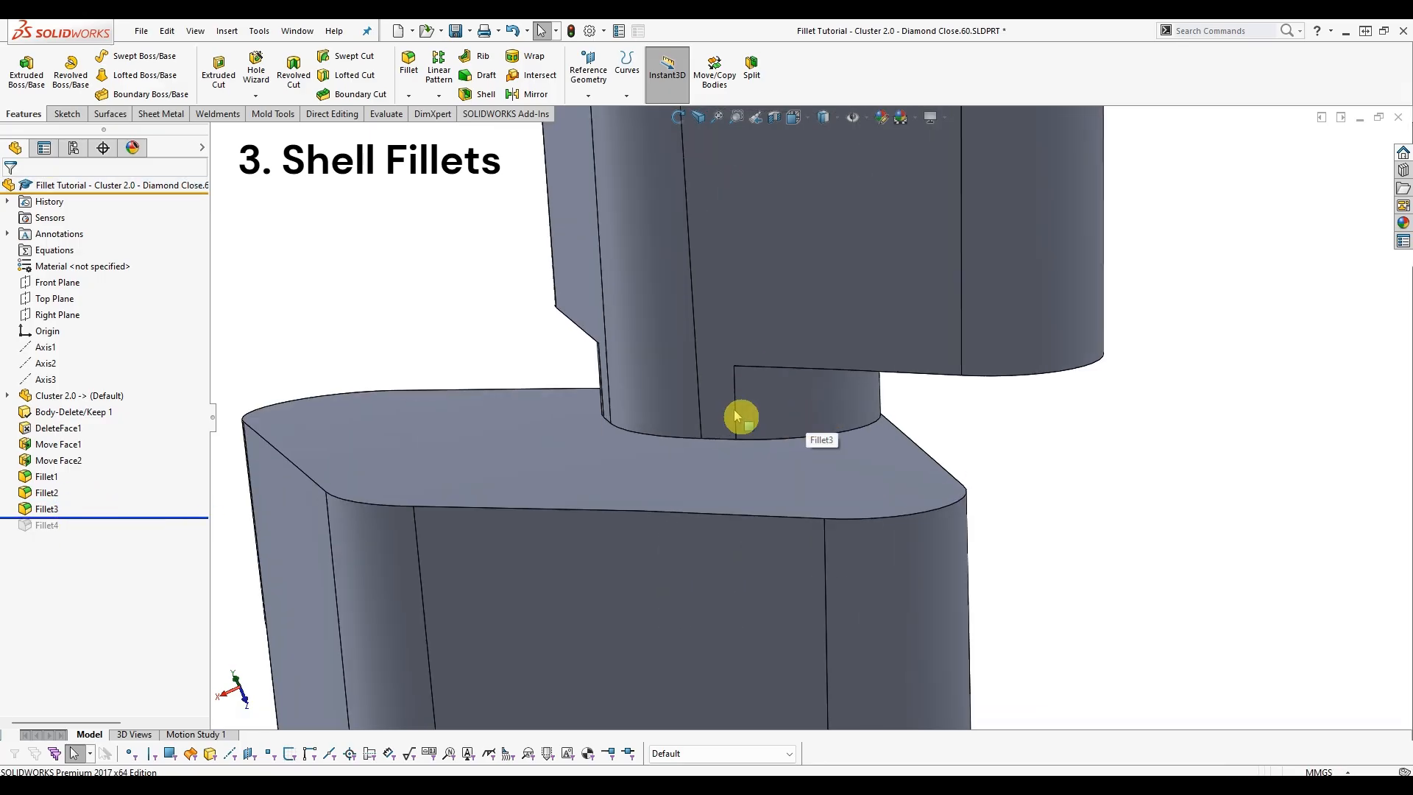
{"action": "left_click", "coordinate": [61, 509]}
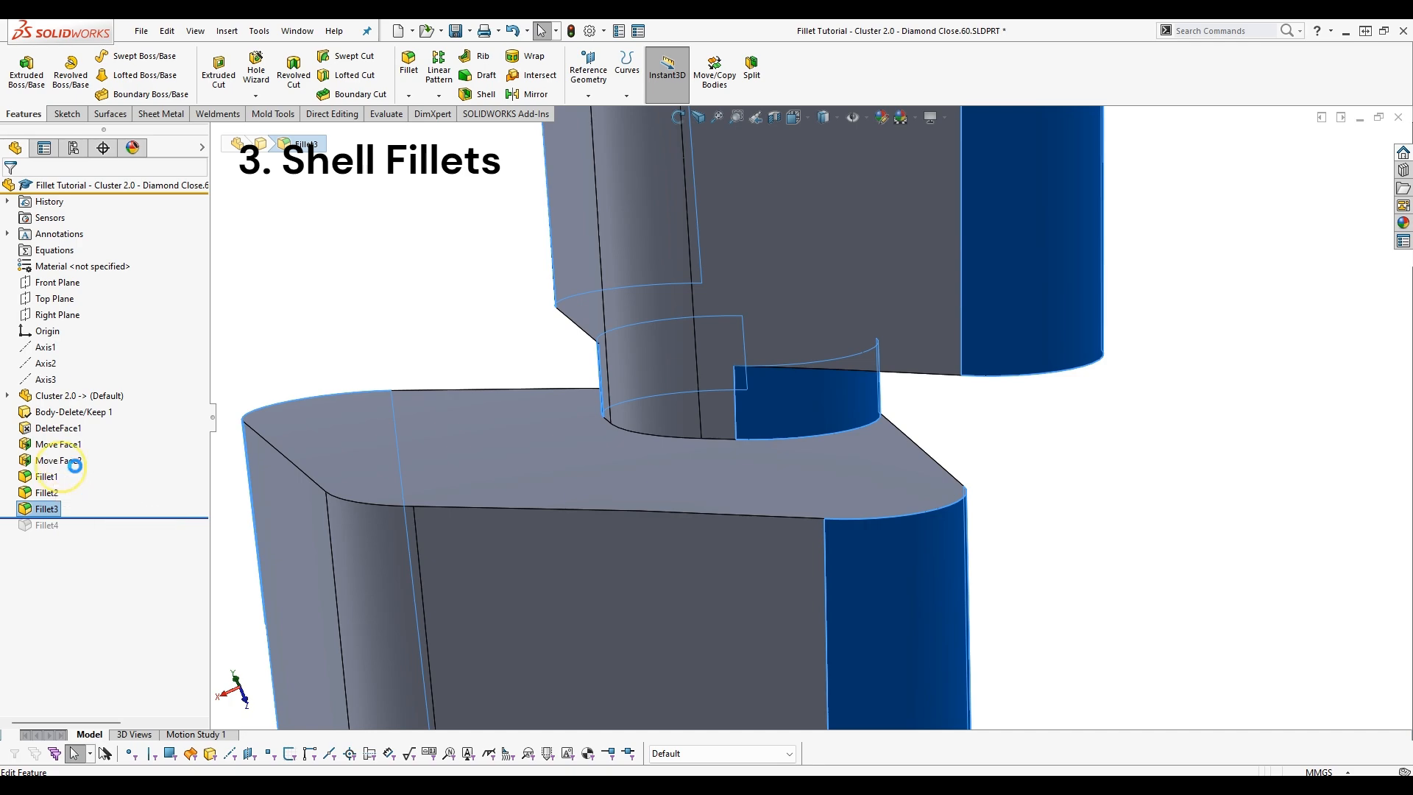
{"action": "left_click", "coordinate": [917, 402]}
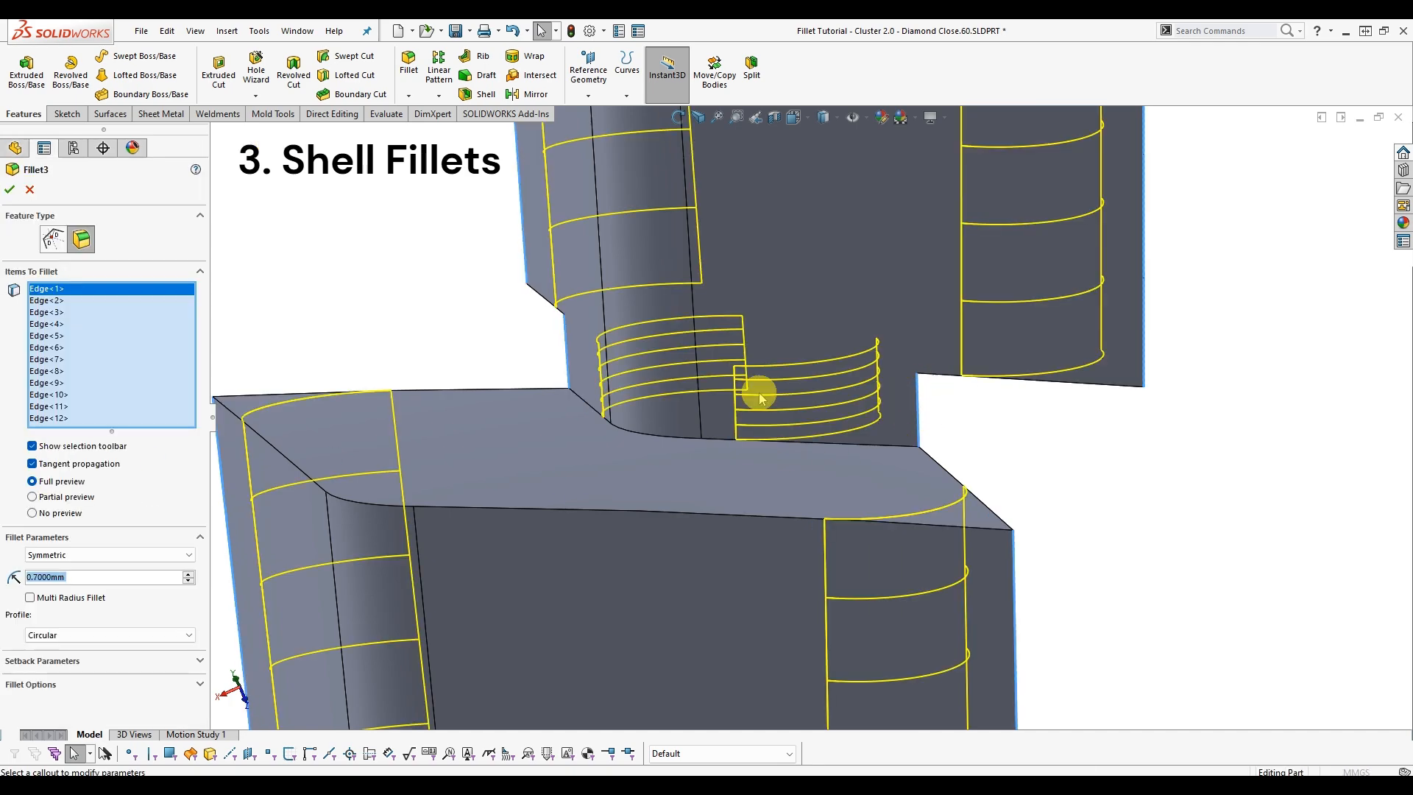
{"action": "left_click", "coordinate": [564, 349]}
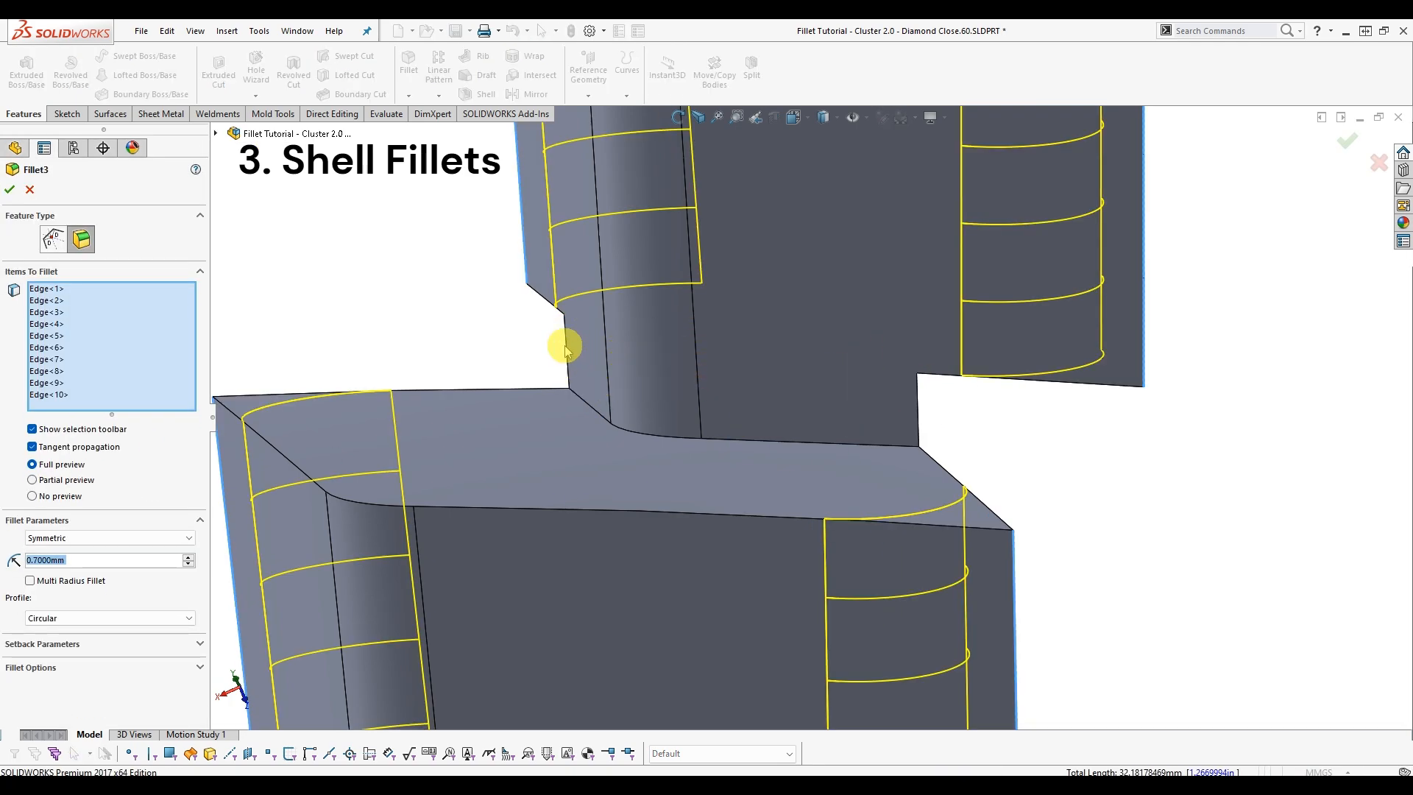
{"action": "key", "text": "Return"}
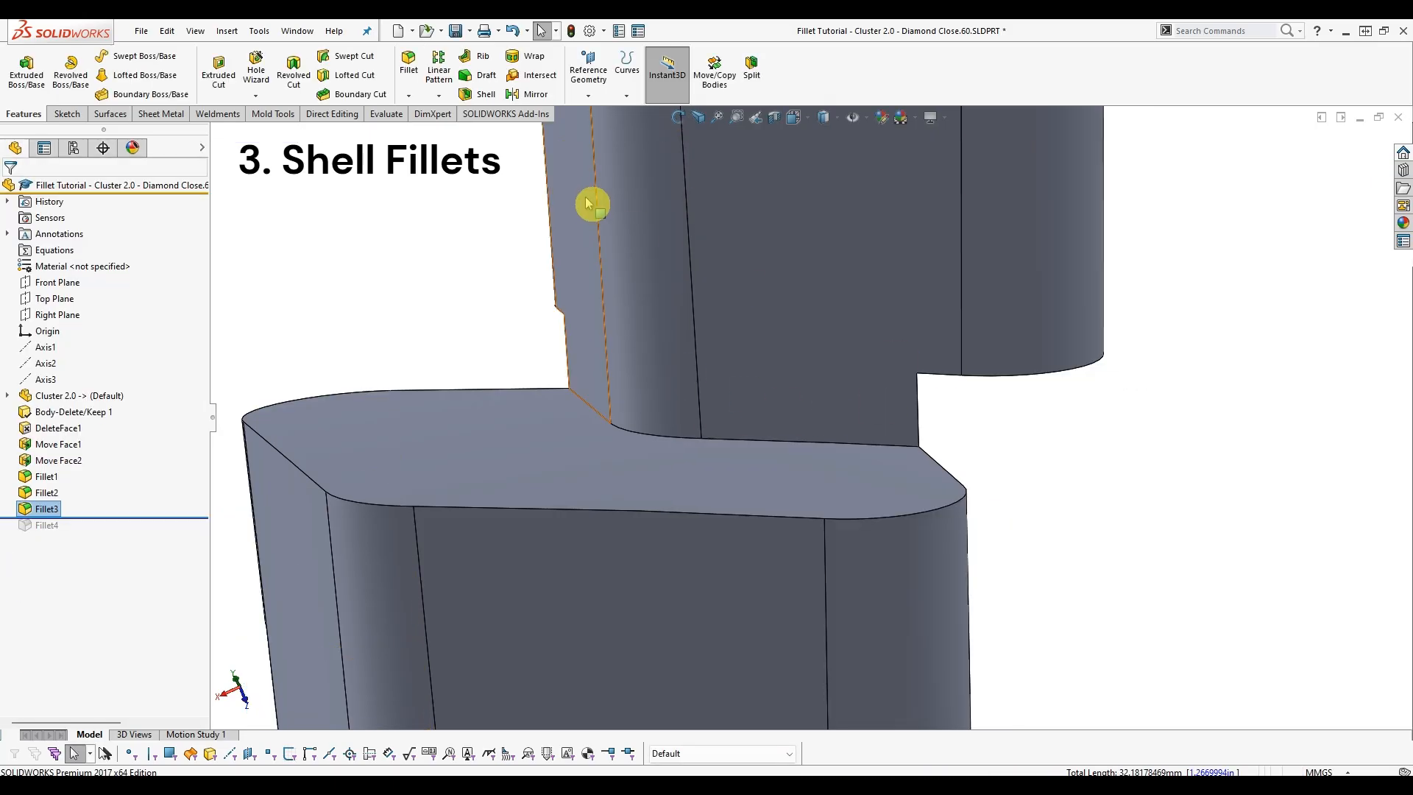
Create a separate 0.3 mm fillet on the two short exposed neck edges between the upper blocks.
{"action": "key", "text": "Return"}
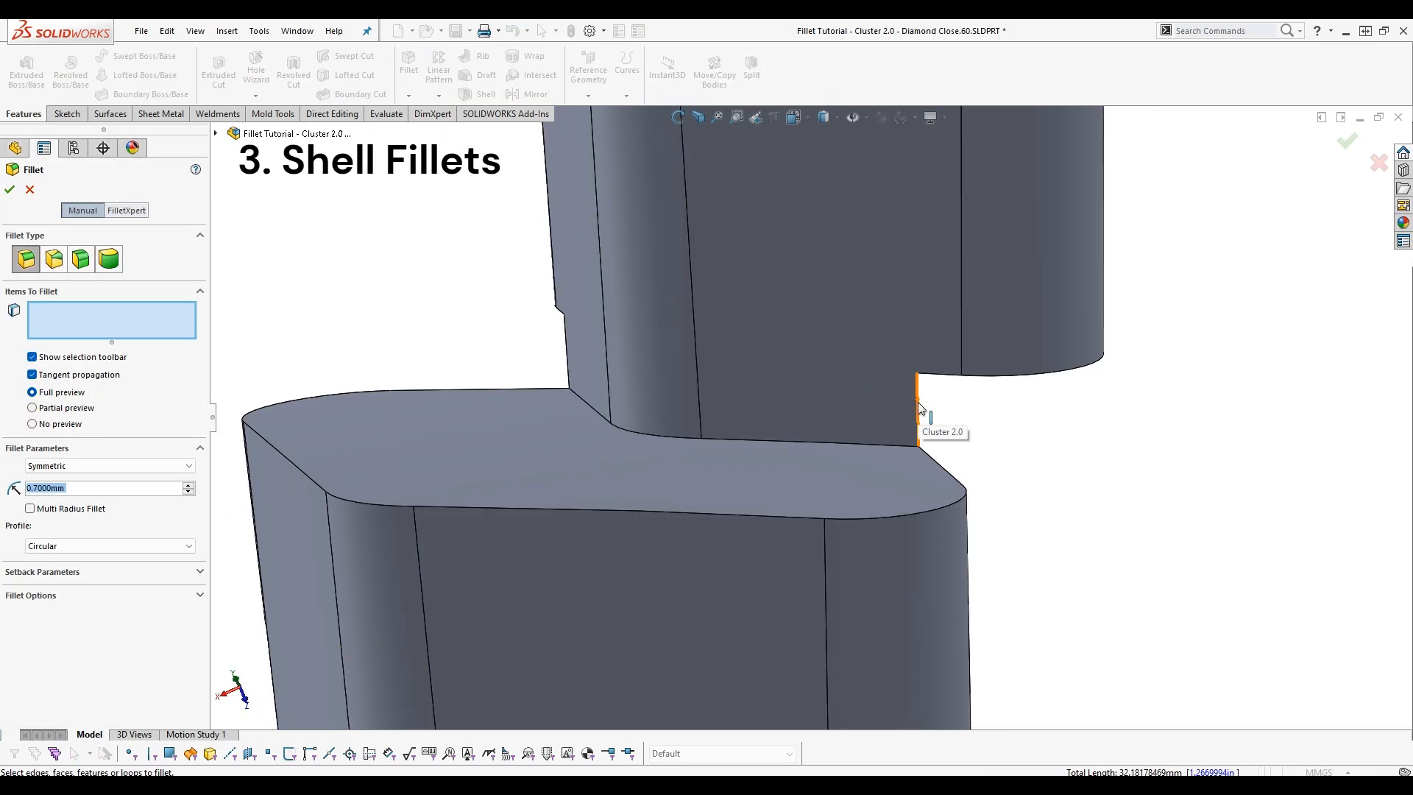
{"action": "left_click", "coordinate": [919, 407]}
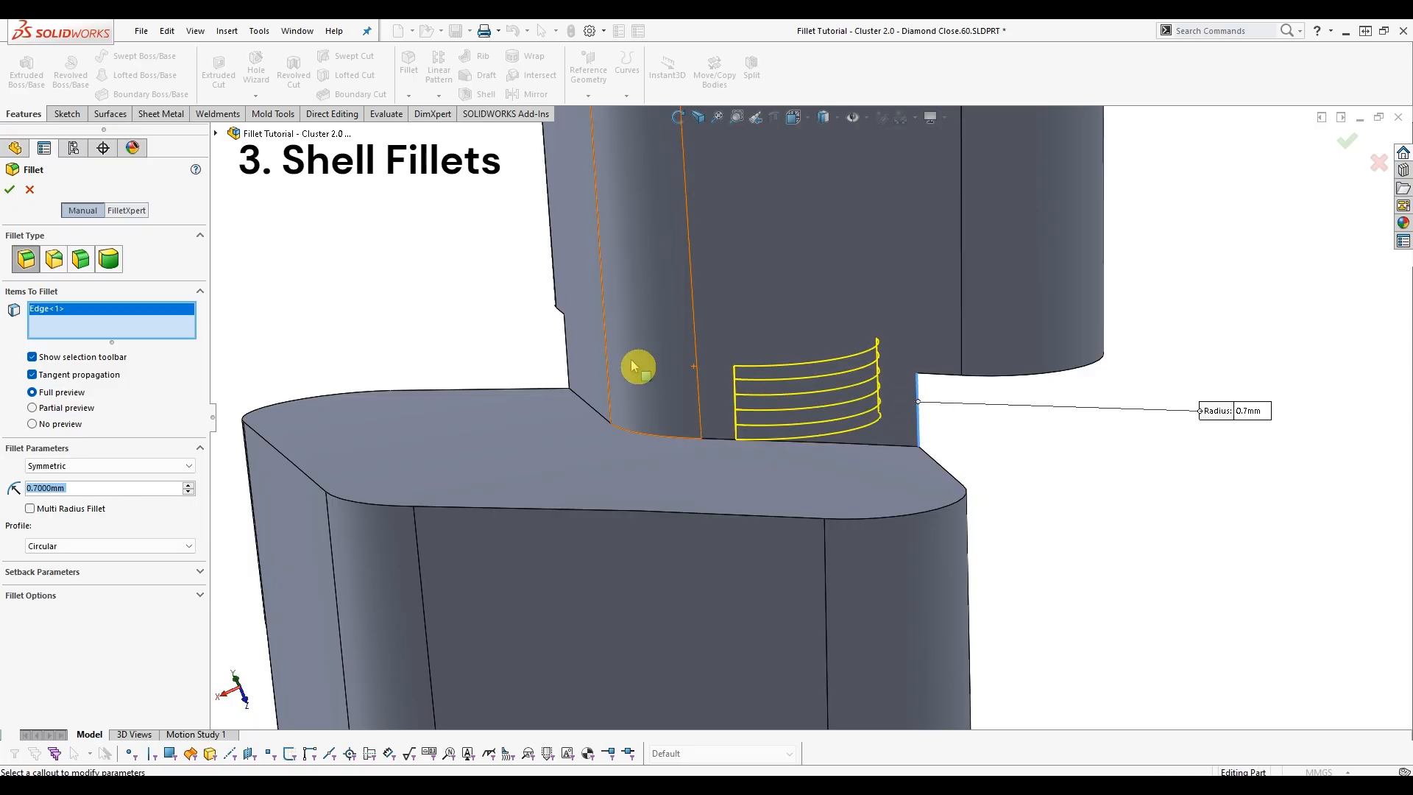
{"action": "left_click", "coordinate": [565, 333]}
{"action": "left_click", "coordinate": [121, 492]}
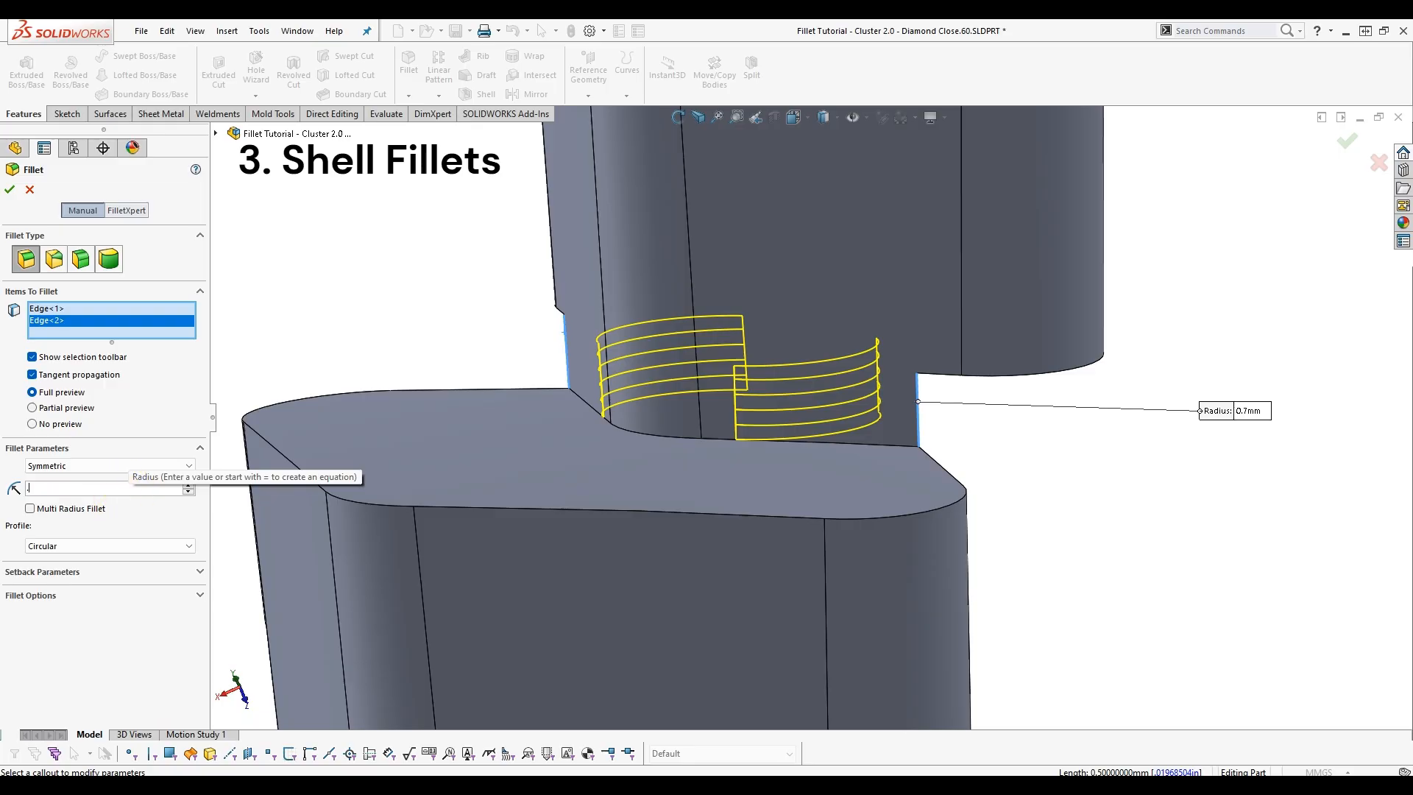
{"action": "type", "text": "0.4"}
{"action": "key", "text": "Return"}
{"action": "middle_click_drag", "start_coordinate": [678, 473], "coordinate": [542, 400]}
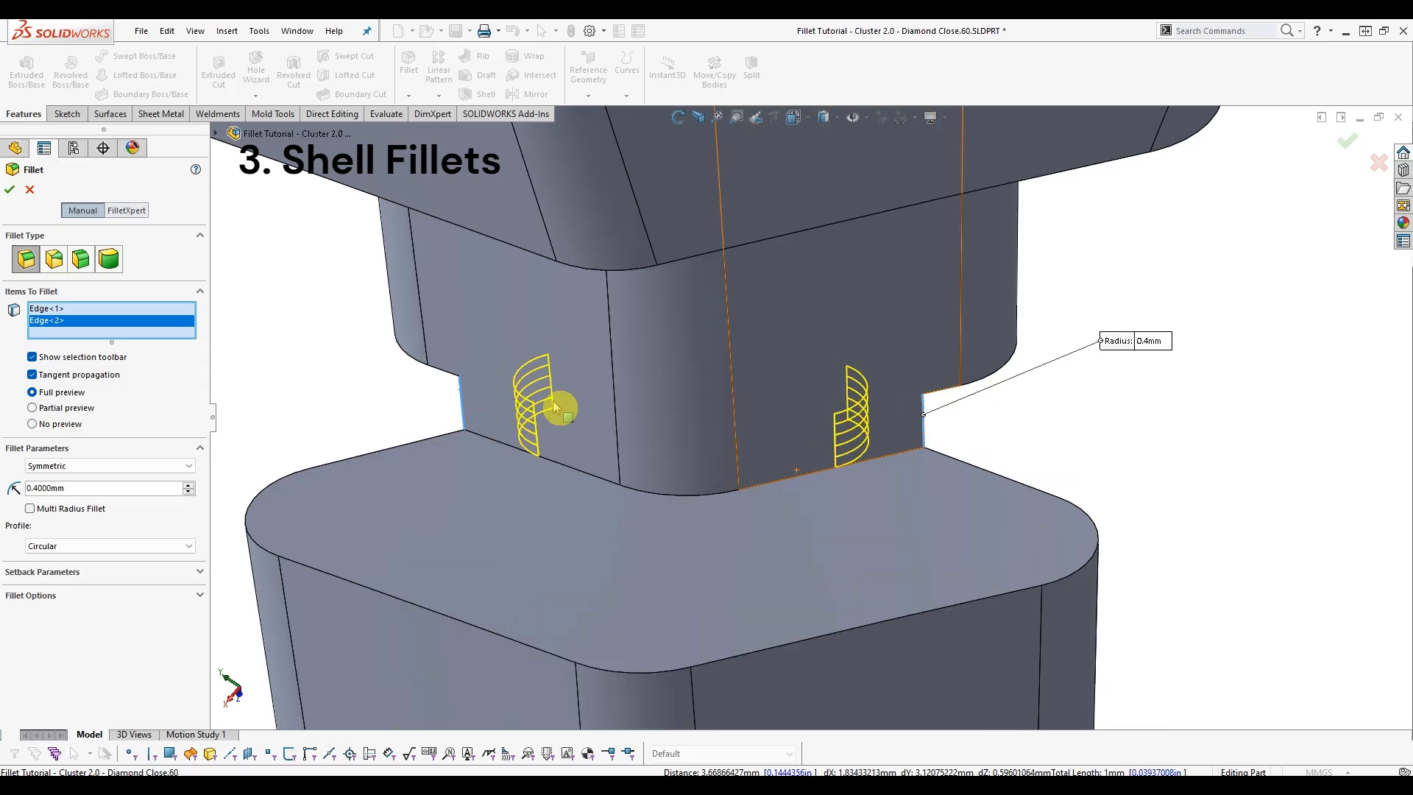
{"action": "left_click", "coordinate": [190, 493]}
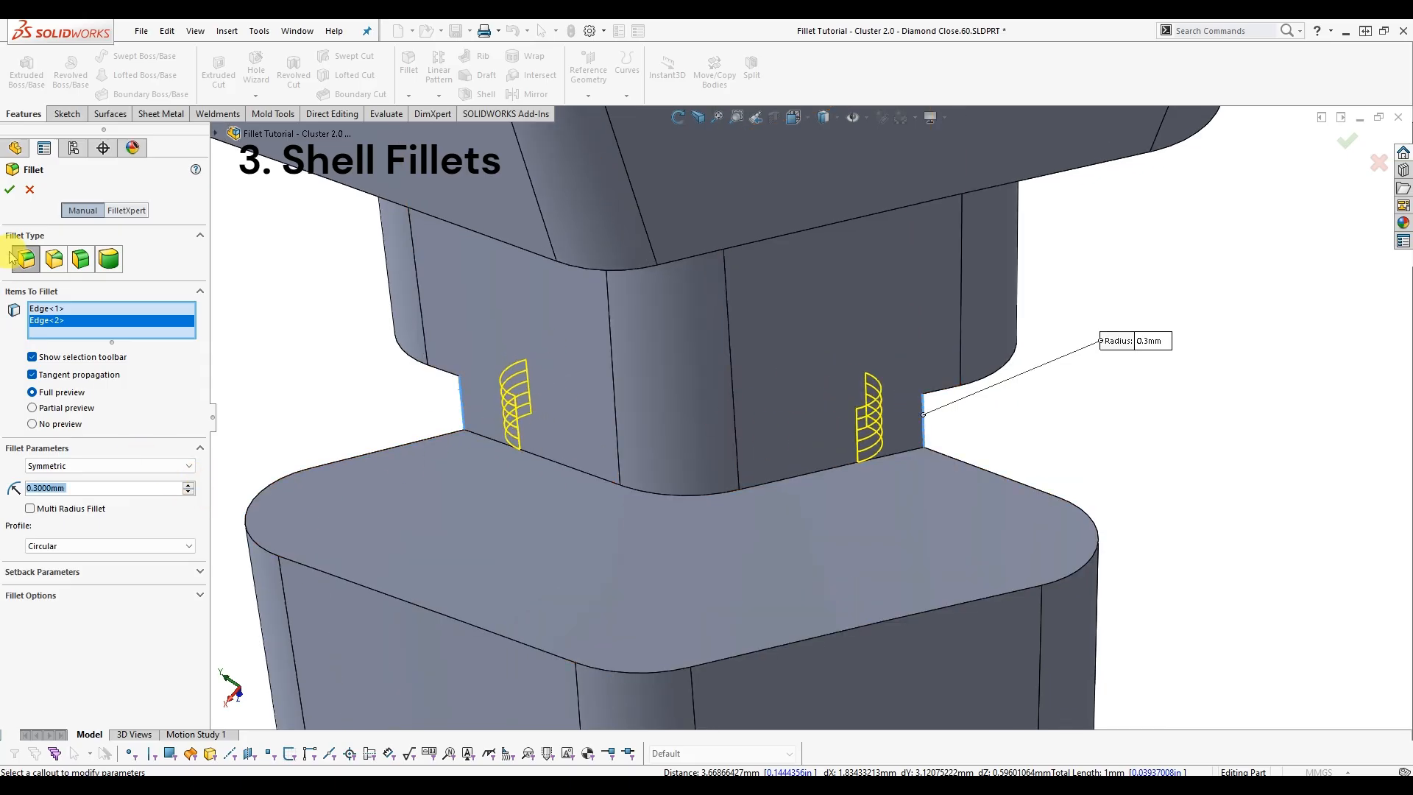
{"action": "left_click", "coordinate": [11, 190]}
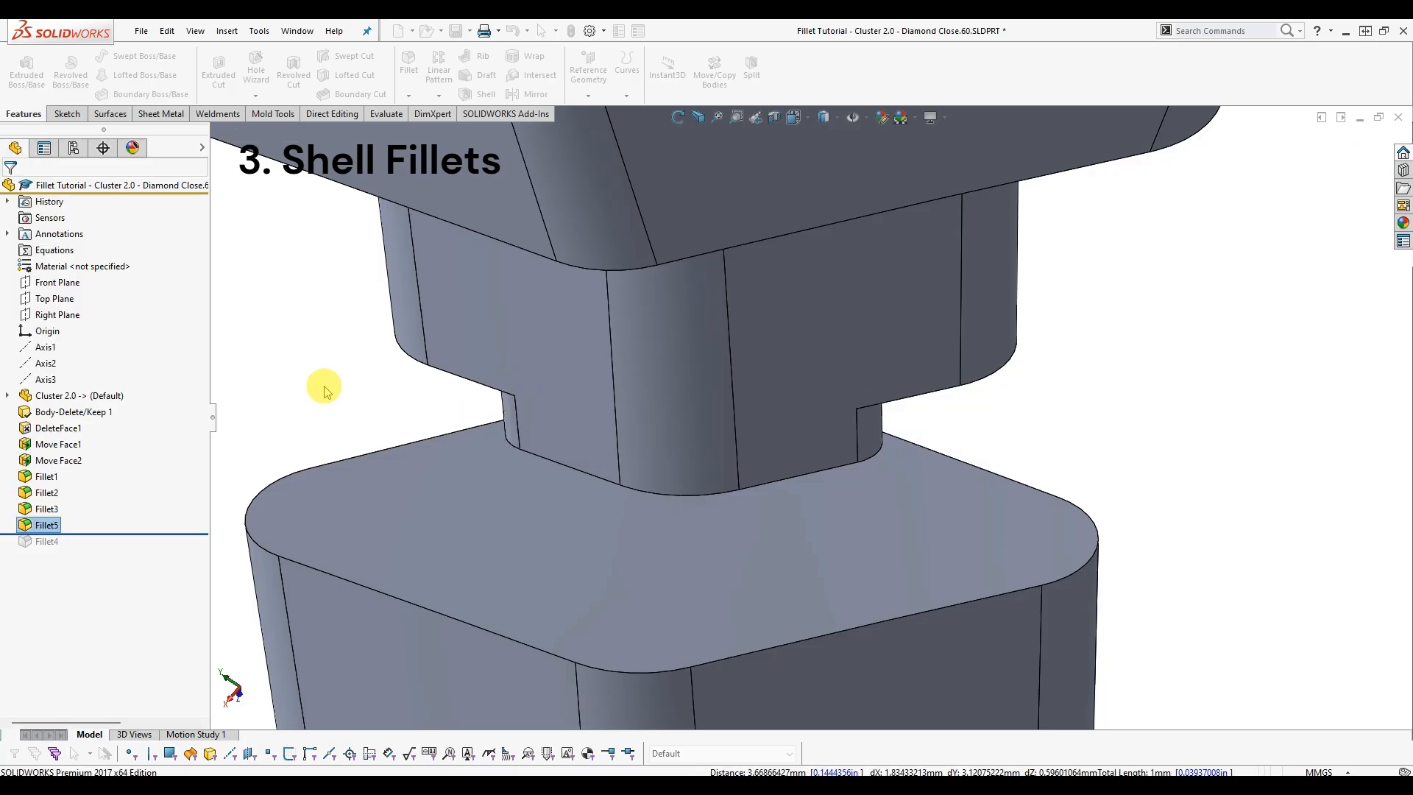
Roll the history forward to restore Fillet4 and review the shell fillets along the whole piece.
{"action": "left_click", "coordinate": [101, 532]}
{"action": "left_click_drag", "start_coordinate": [108, 533], "coordinate": [106, 550]}
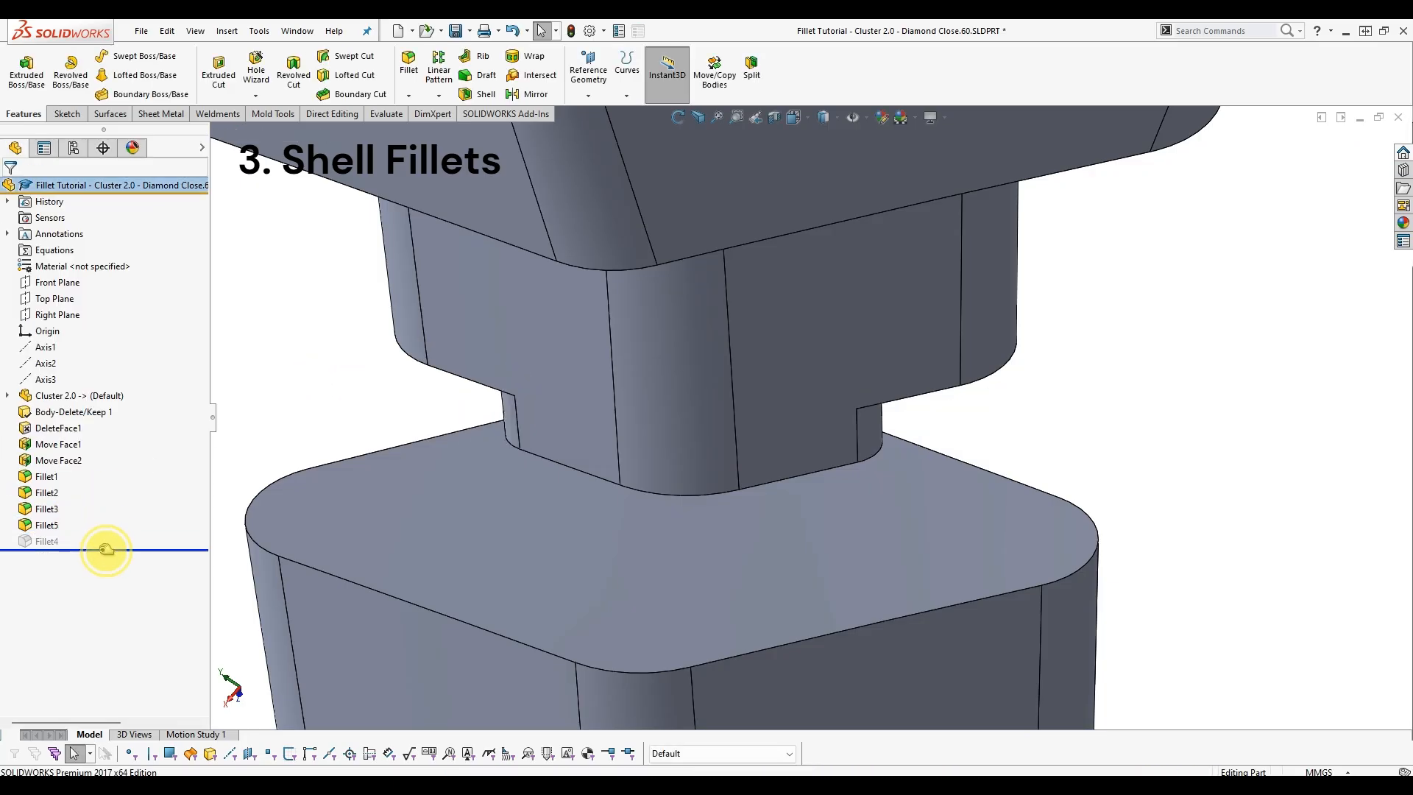
{"action": "scroll", "coordinate": [1157, 488], "scroll_direction": "up", "scroll_amount": 2}
{"action": "middle_click_drag", "start_coordinate": [1157, 488], "coordinate": [891, 449]}
{"action": "scroll", "coordinate": [890, 449], "scroll_direction": "down", "scroll_amount": 2}
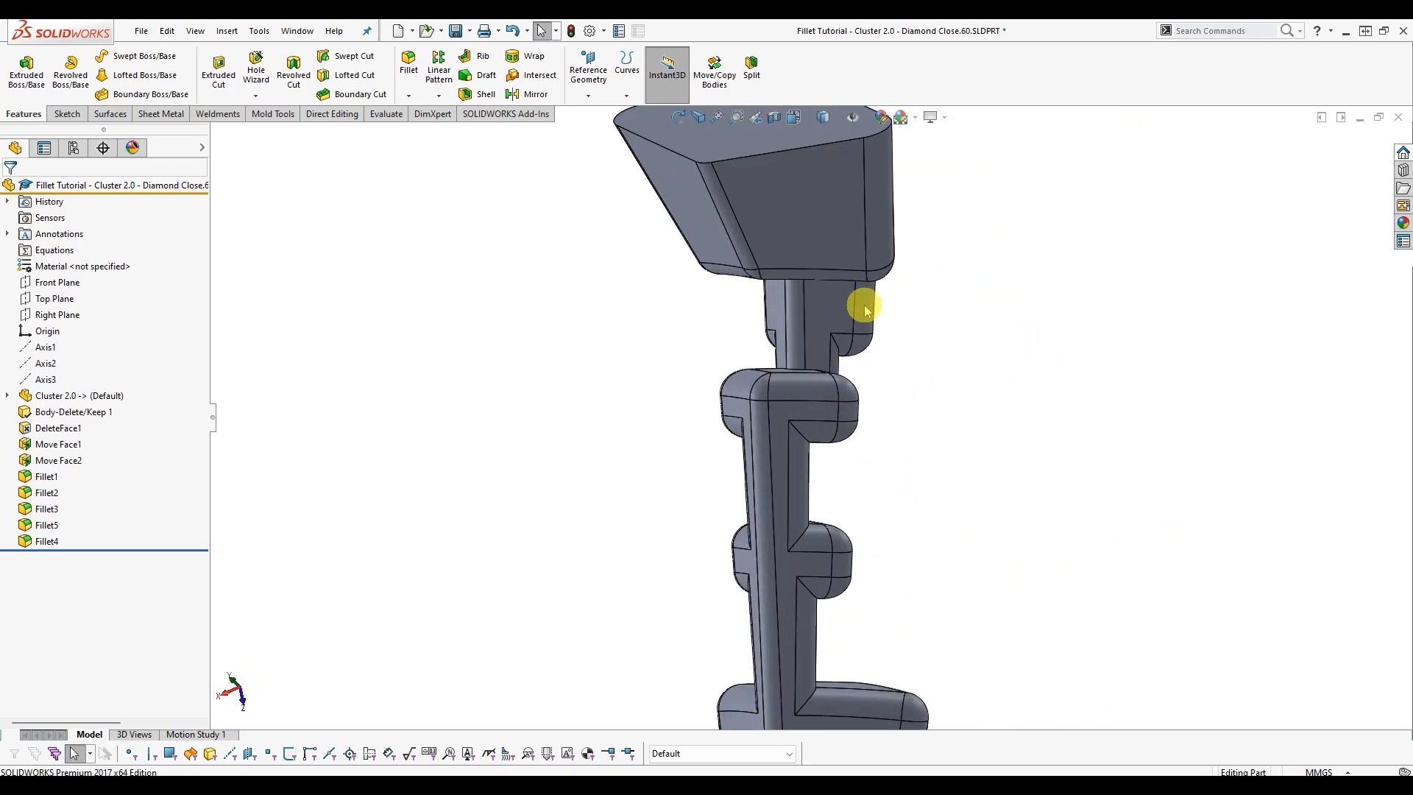
{"action": "middle_click_drag", "start_coordinate": [858, 306], "coordinate": [814, 574]}
{"action": "scroll", "coordinate": [894, 521], "scroll_direction": "down", "scroll_amount": 3}
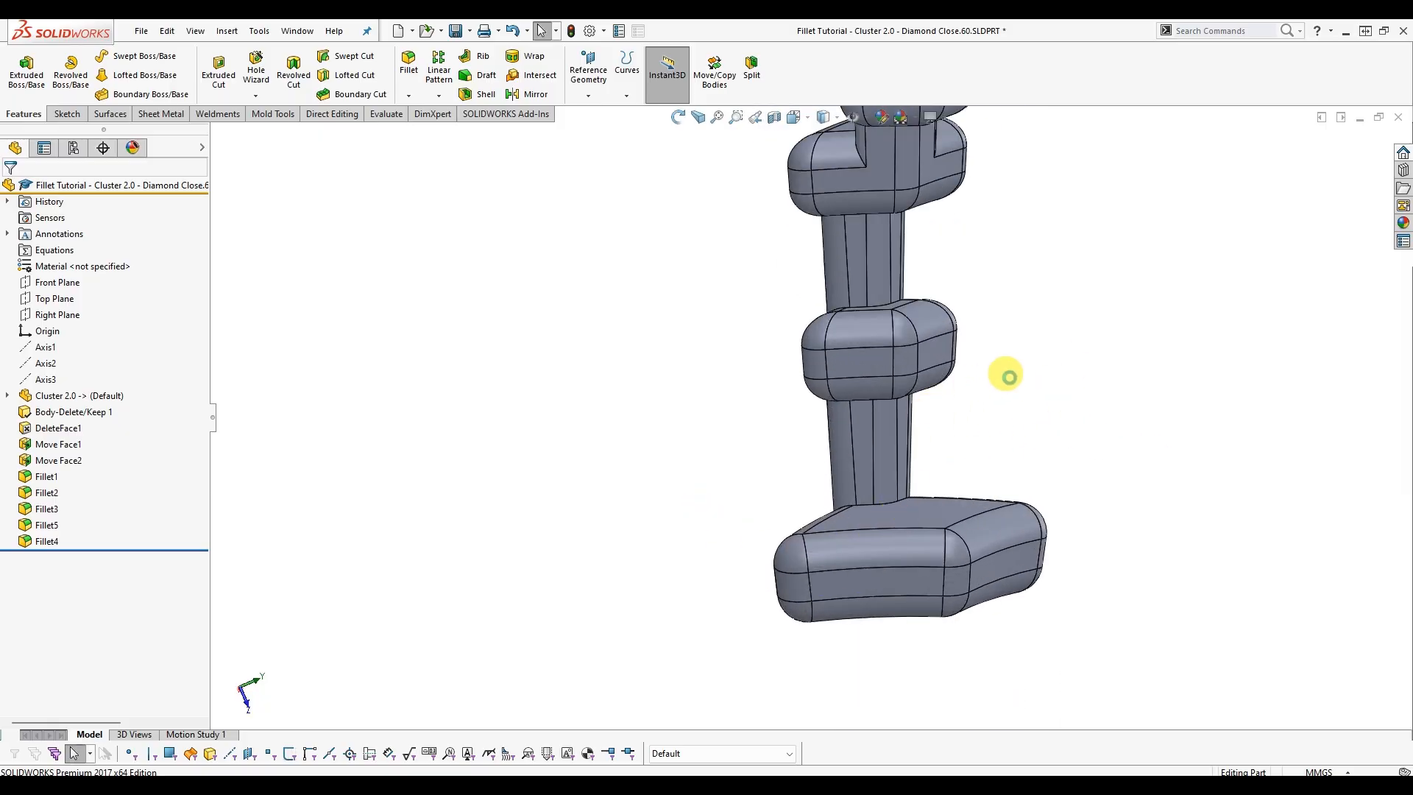
{"action": "middle_click_drag", "start_coordinate": [1008, 377], "coordinate": [991, 409]}
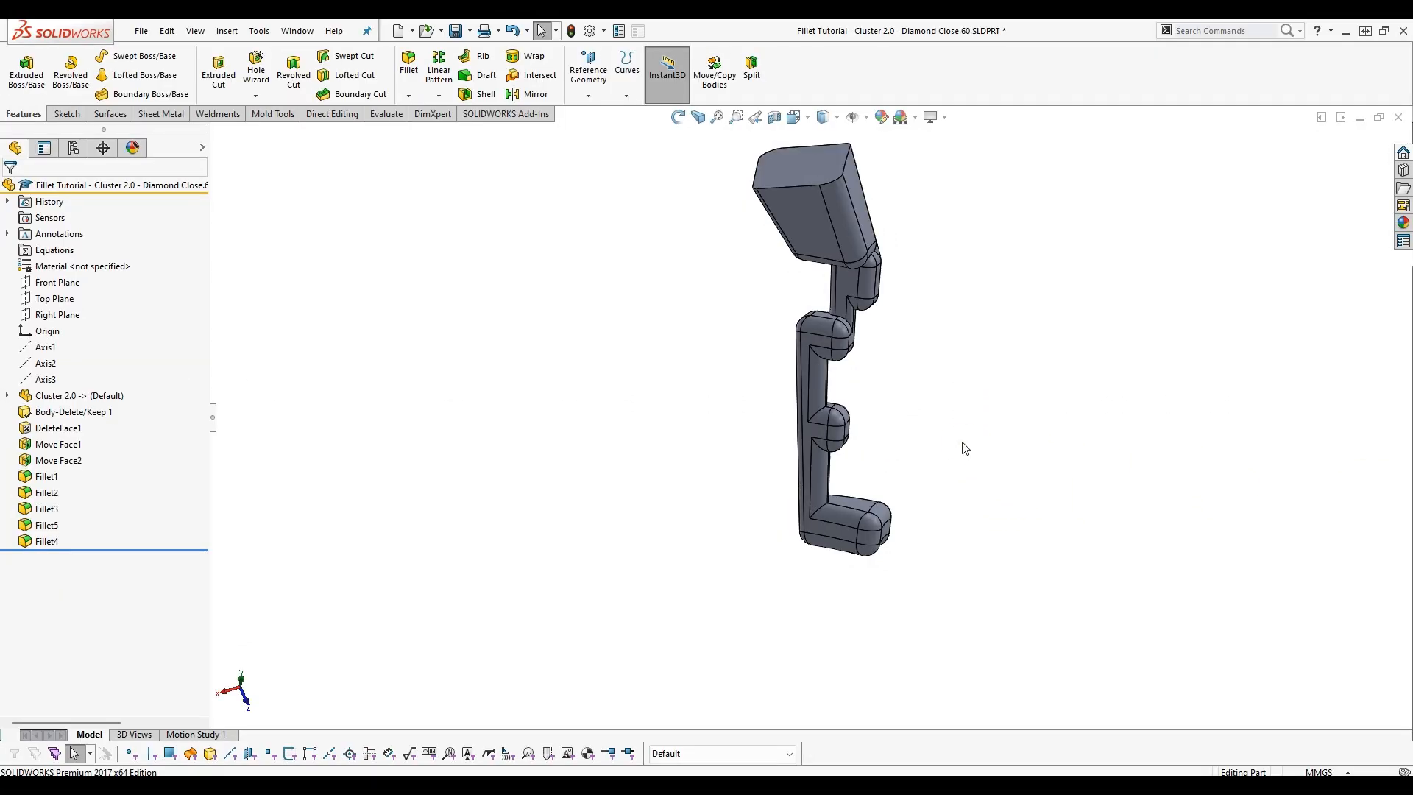
{"action": "middle_click_drag", "start_coordinate": [975, 442], "coordinate": [931, 471]}
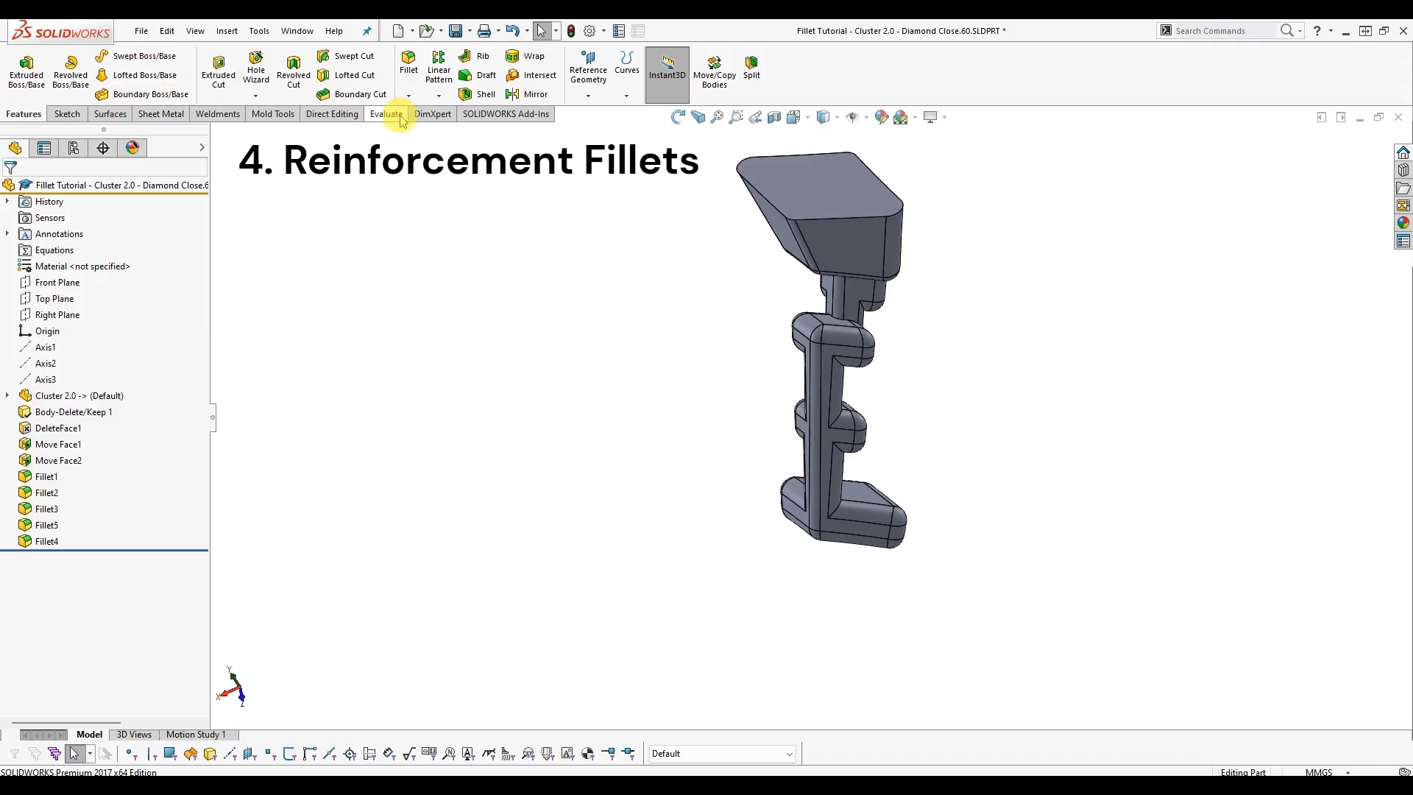
Measure the distance across the thin neck between the two upper blocks, from a point to the opposite Fillet2 face.
{"action": "left_click", "coordinate": [388, 115]}
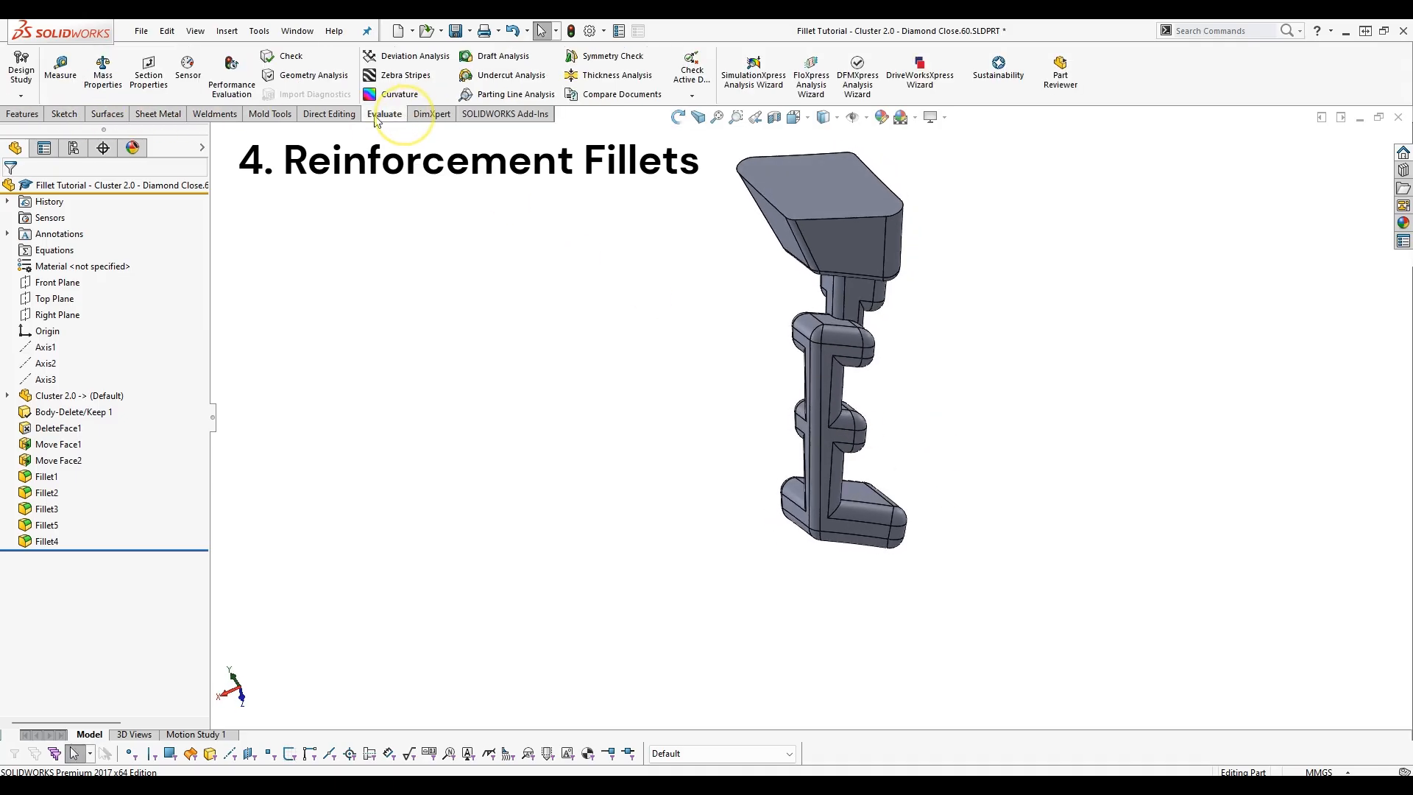
{"action": "left_click", "coordinate": [73, 74]}
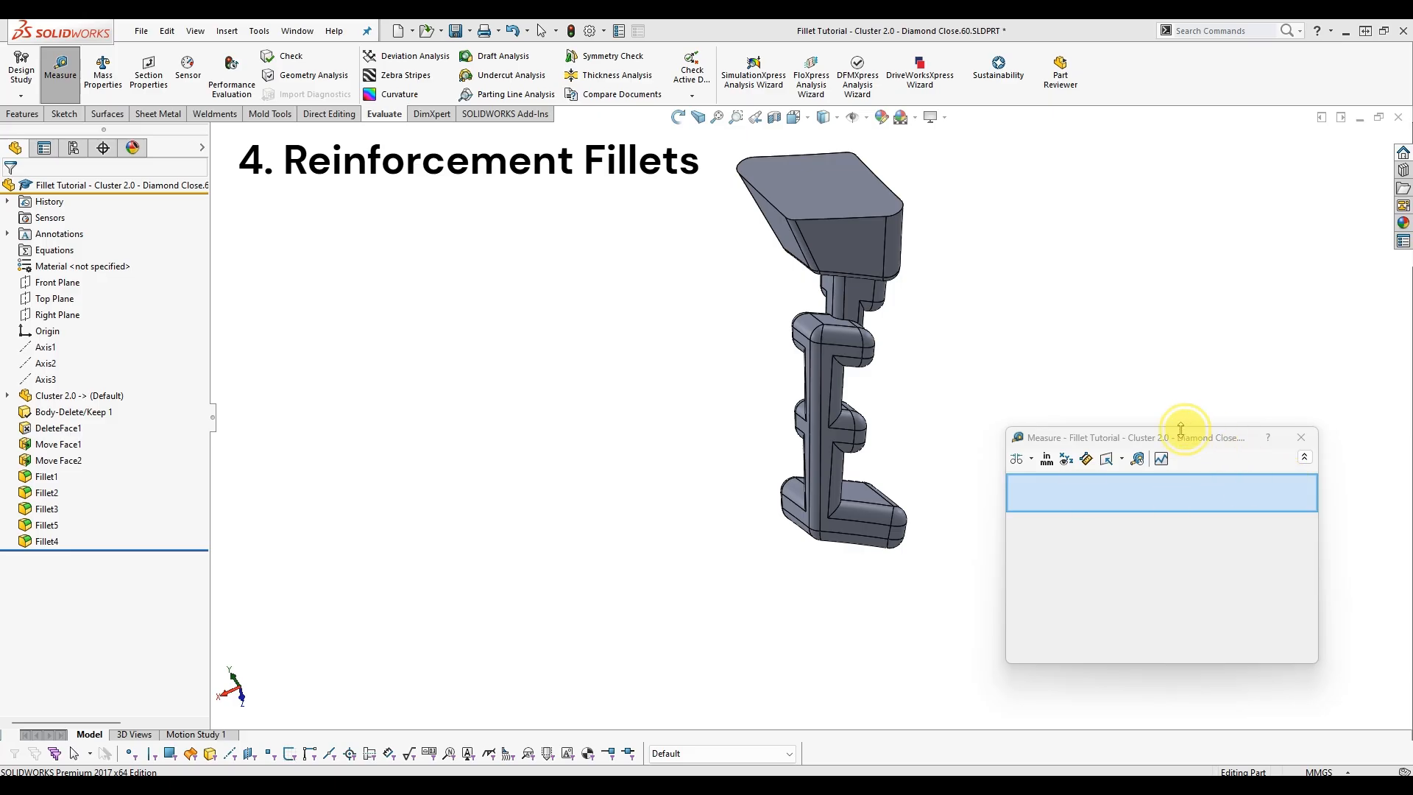
{"action": "left_click_drag", "start_coordinate": [1180, 429], "coordinate": [1068, 361]}
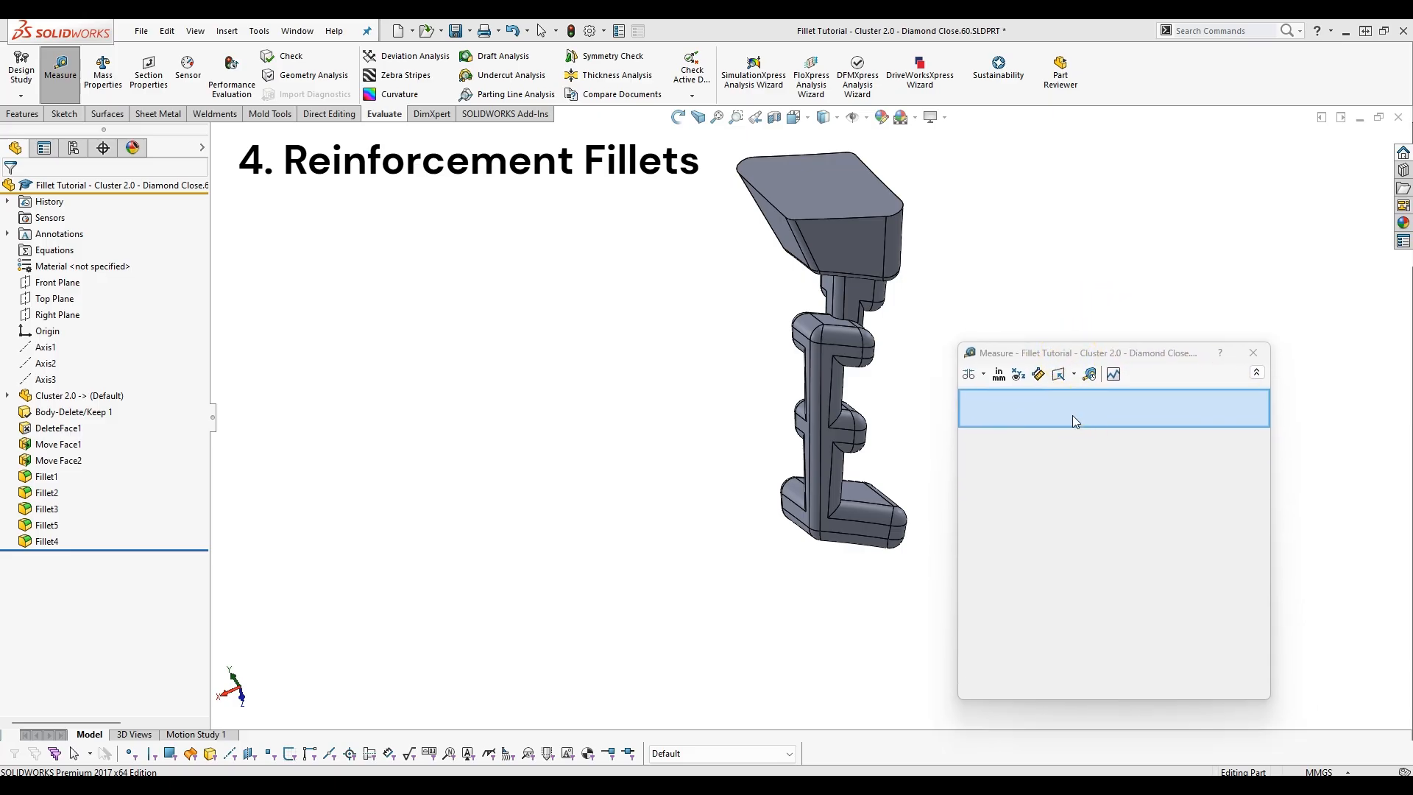
{"action": "scroll", "coordinate": [839, 317], "scroll_direction": "down", "scroll_amount": 6}
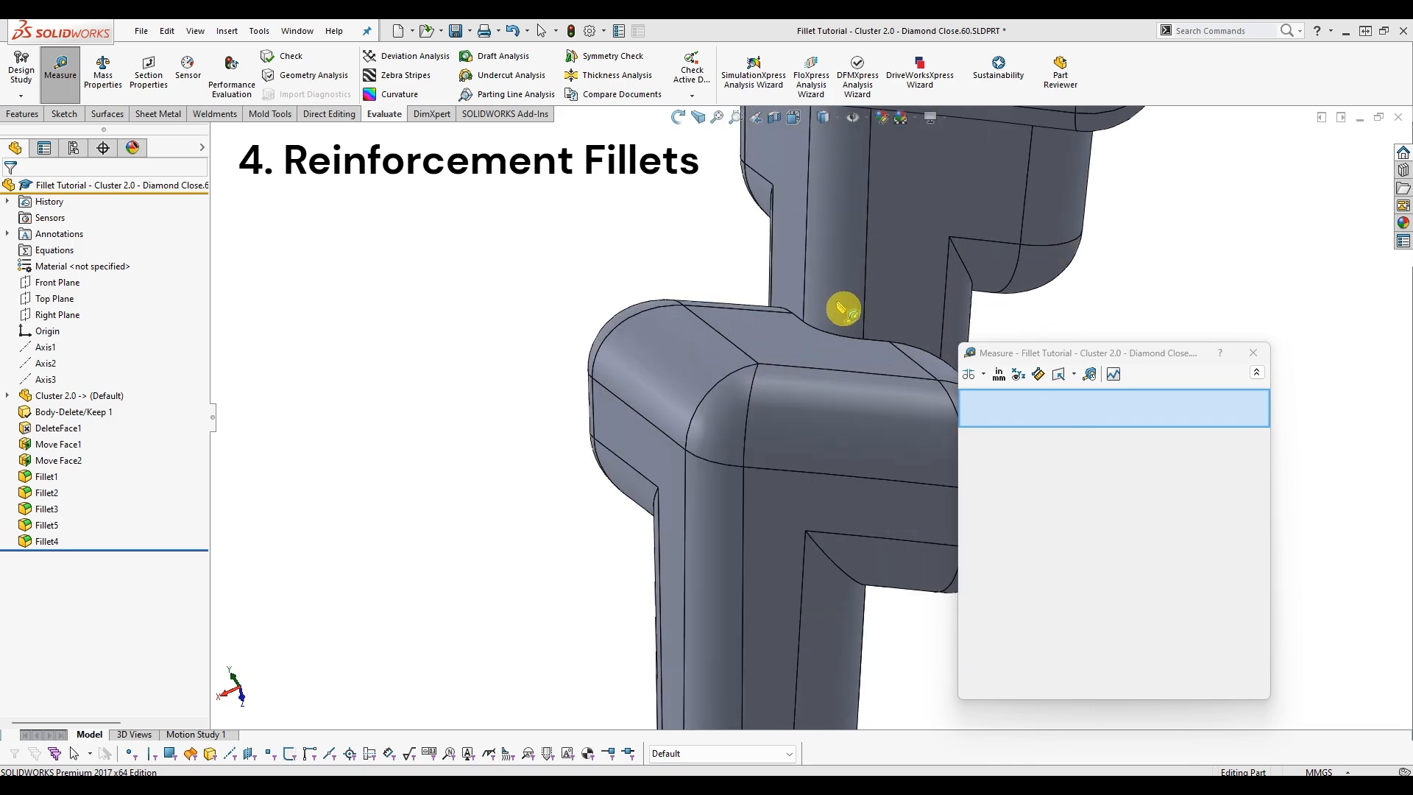
{"action": "left_click", "coordinate": [836, 340]}
{"action": "middle_click_drag", "start_coordinate": [837, 340], "coordinate": [694, 349]}
{"action": "left_click", "coordinate": [960, 318]}
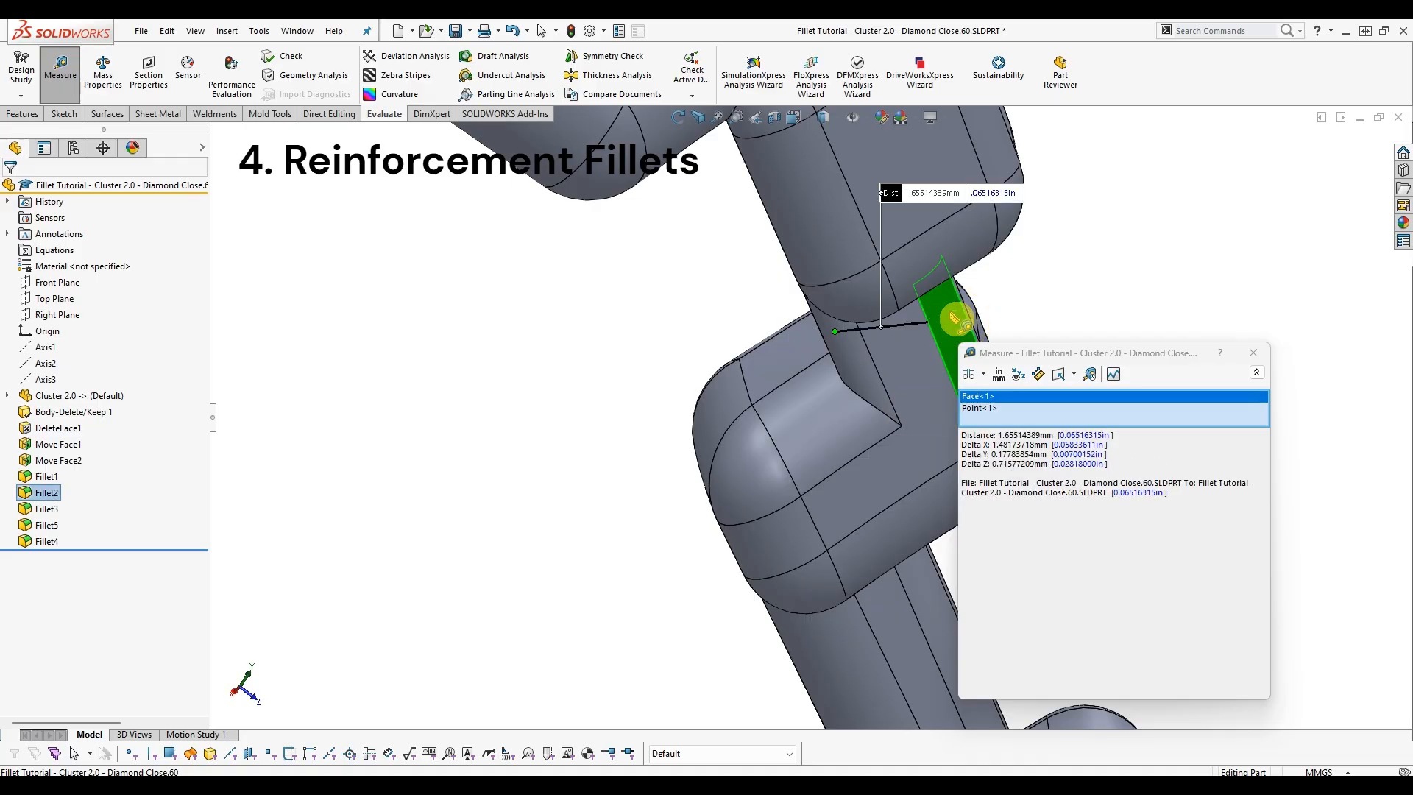
{"action": "middle_click_drag", "start_coordinate": [962, 316], "coordinate": [1009, 284]}
{"action": "left_click_drag", "start_coordinate": [939, 198], "coordinate": [1139, 238]}
{"action": "scroll", "coordinate": [883, 309], "scroll_direction": "up", "scroll_amount": 3}
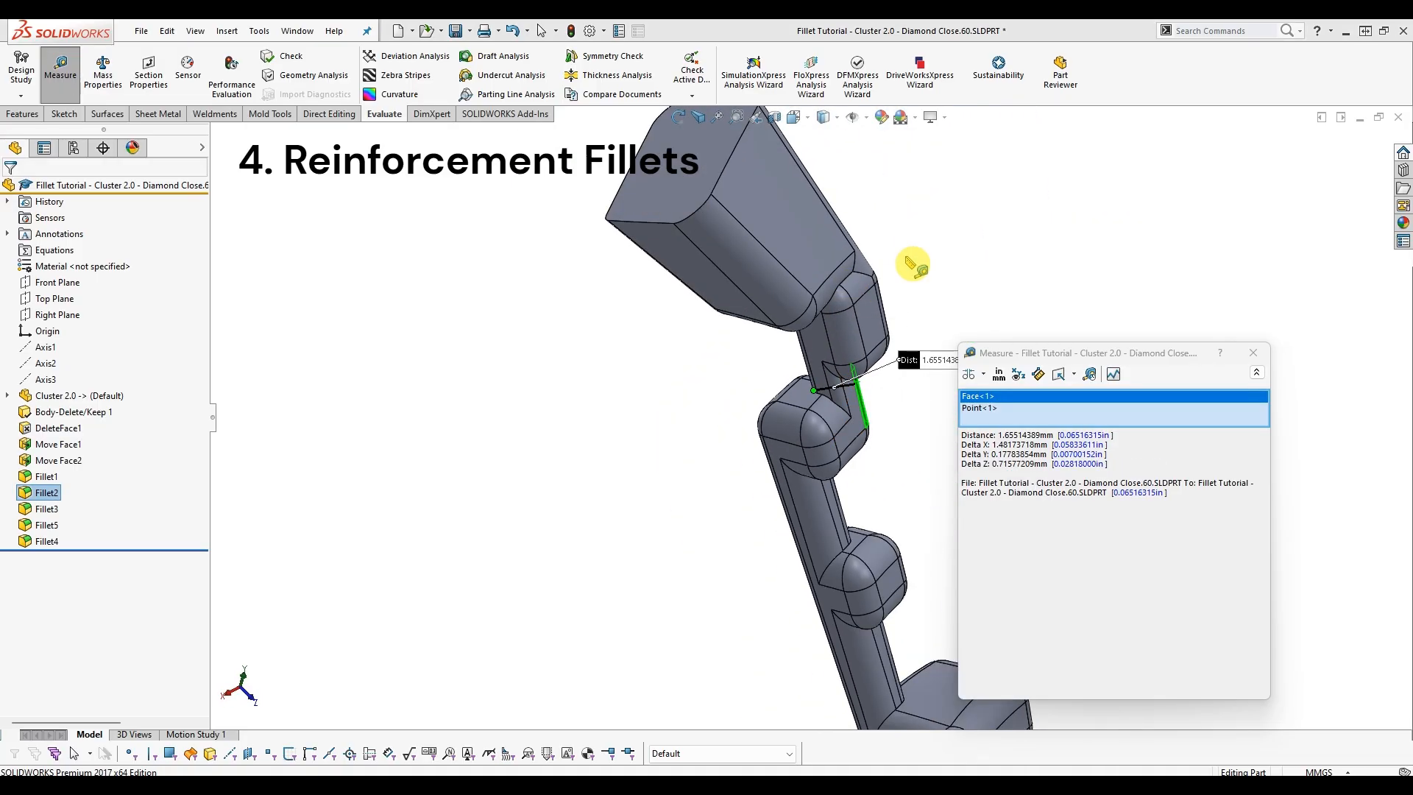
Inspect the neck between the two upper blocks, query a point on its lower edge, and end the measurement.
{"action": "scroll", "coordinate": [923, 346], "scroll_direction": "up", "scroll_amount": 2}
{"action": "scroll", "coordinate": [924, 449], "scroll_direction": "up", "scroll_amount": 2}
{"action": "scroll", "coordinate": [836, 338], "scroll_direction": "down", "scroll_amount": 2}
{"action": "middle_click_drag", "start_coordinate": [836, 338], "coordinate": [639, 337]}
{"action": "scroll", "coordinate": [720, 326], "scroll_direction": "down", "scroll_amount": 2}
{"action": "left_click", "coordinate": [736, 308]}
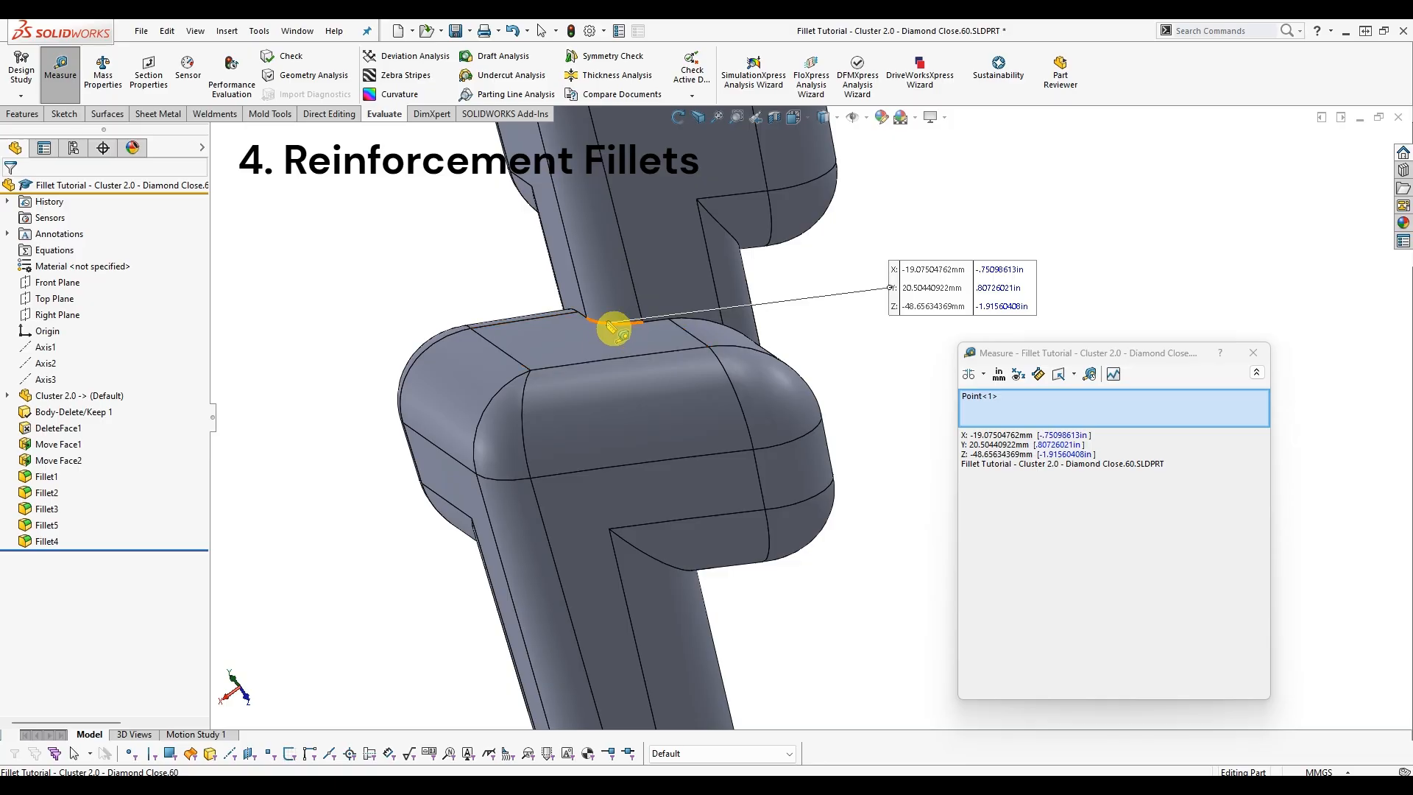
{"action": "left_click", "coordinate": [608, 324]}
{"action": "scroll", "coordinate": [639, 291], "scroll_direction": "up", "scroll_amount": 5}
{"action": "scroll", "coordinate": [640, 294], "scroll_direction": "down", "scroll_amount": 4}
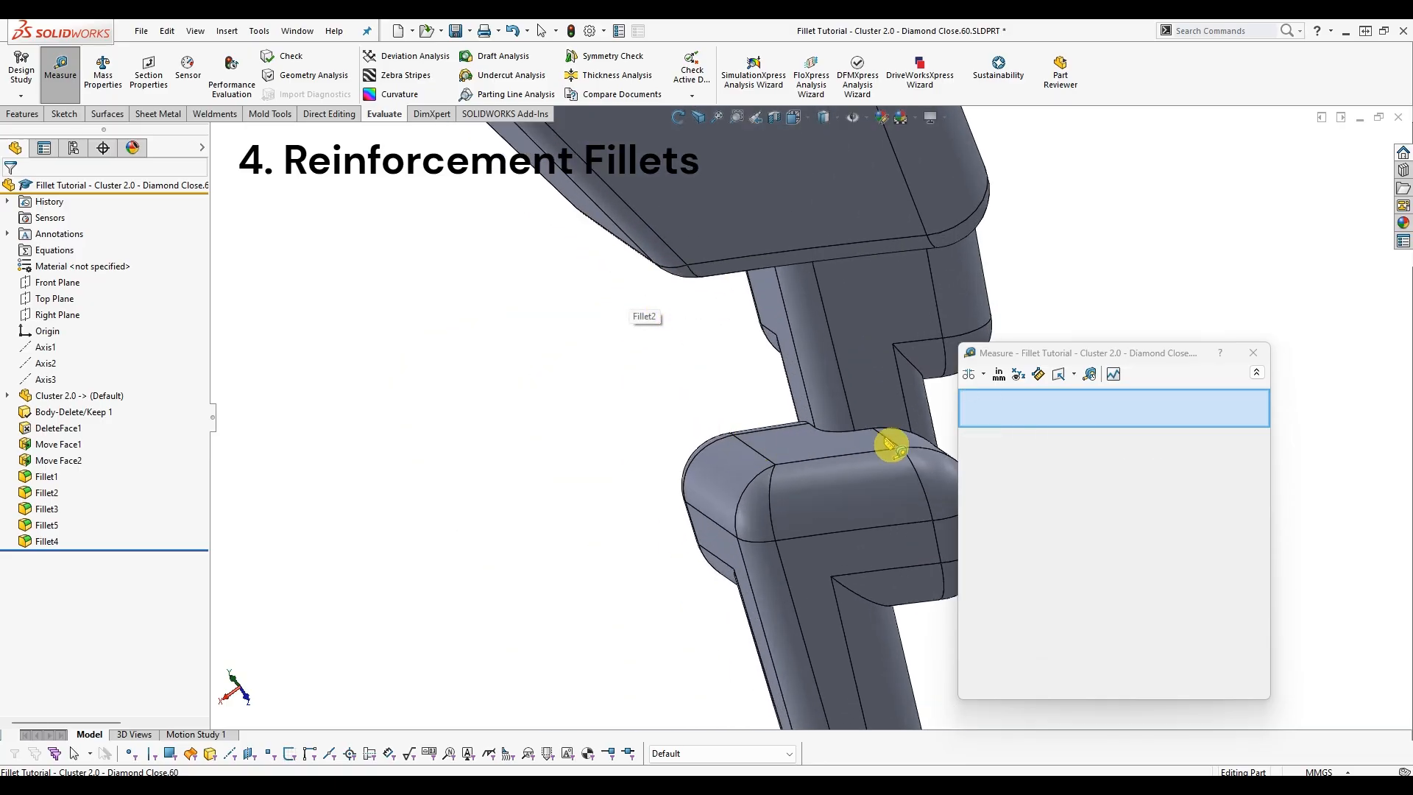
{"action": "middle_click_drag", "start_coordinate": [850, 401], "coordinate": [914, 424]}
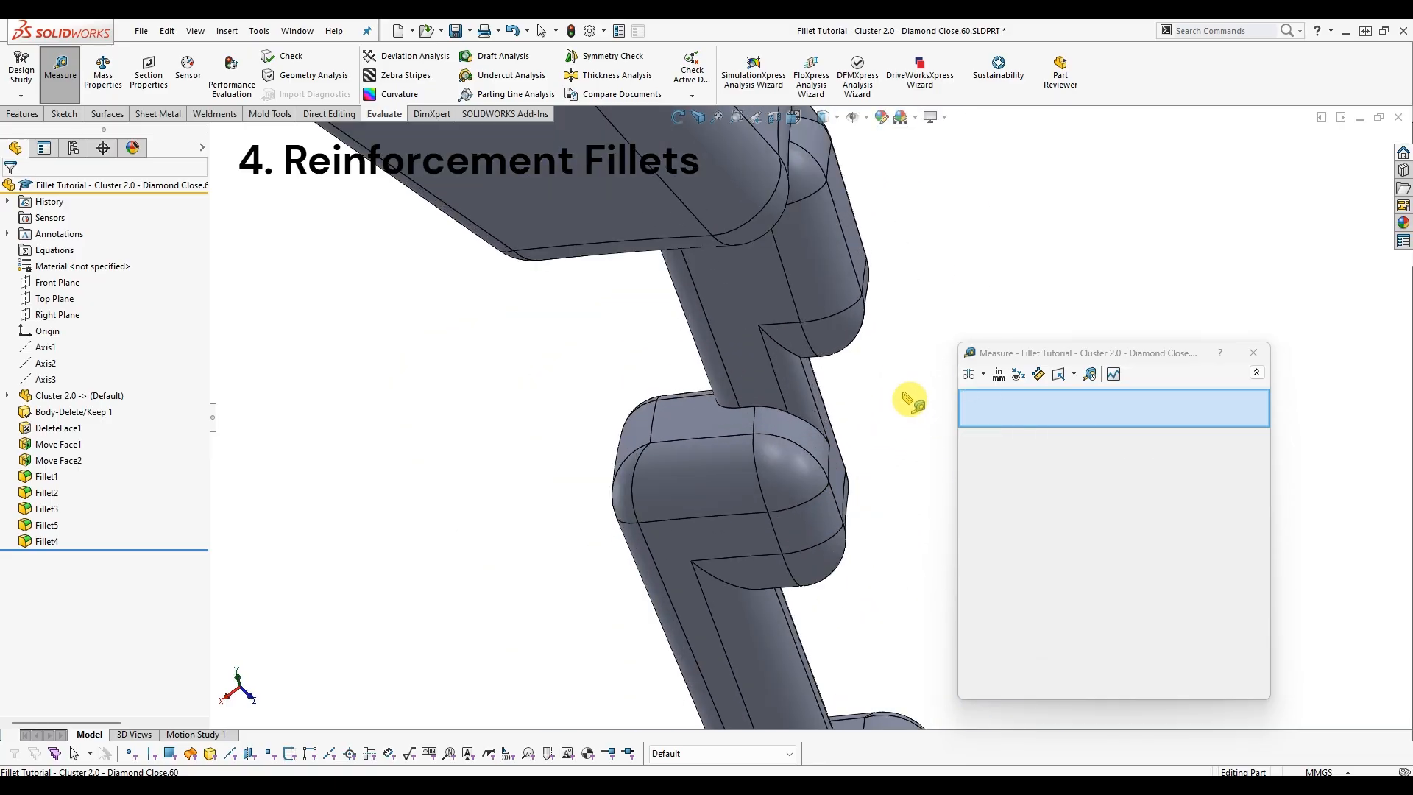
{"action": "left_click", "coordinate": [1253, 352]}
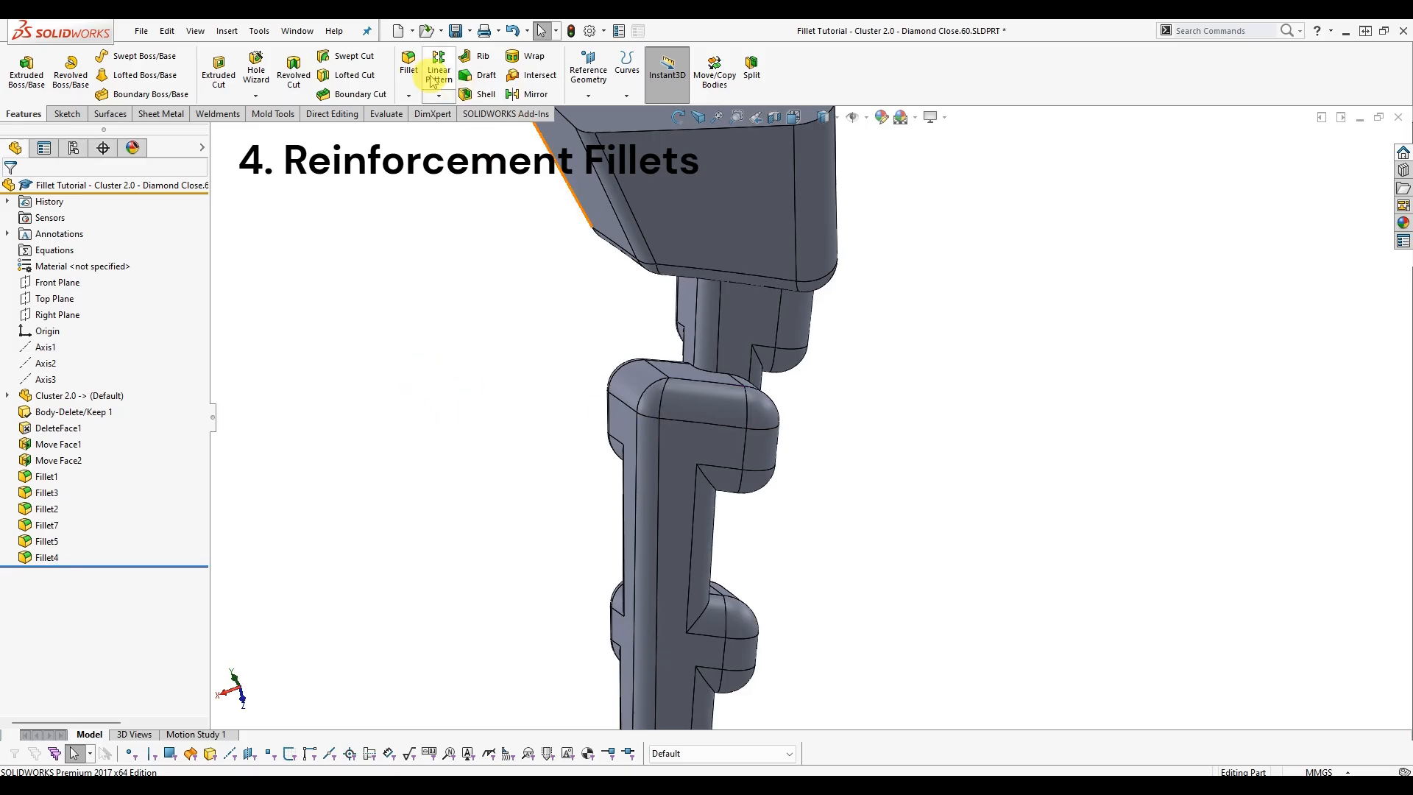
Start a constant size fillet of 0.5 mm on the narrow face of the neck directly below the diamond head.
{"action": "left_click", "coordinate": [712, 343]}
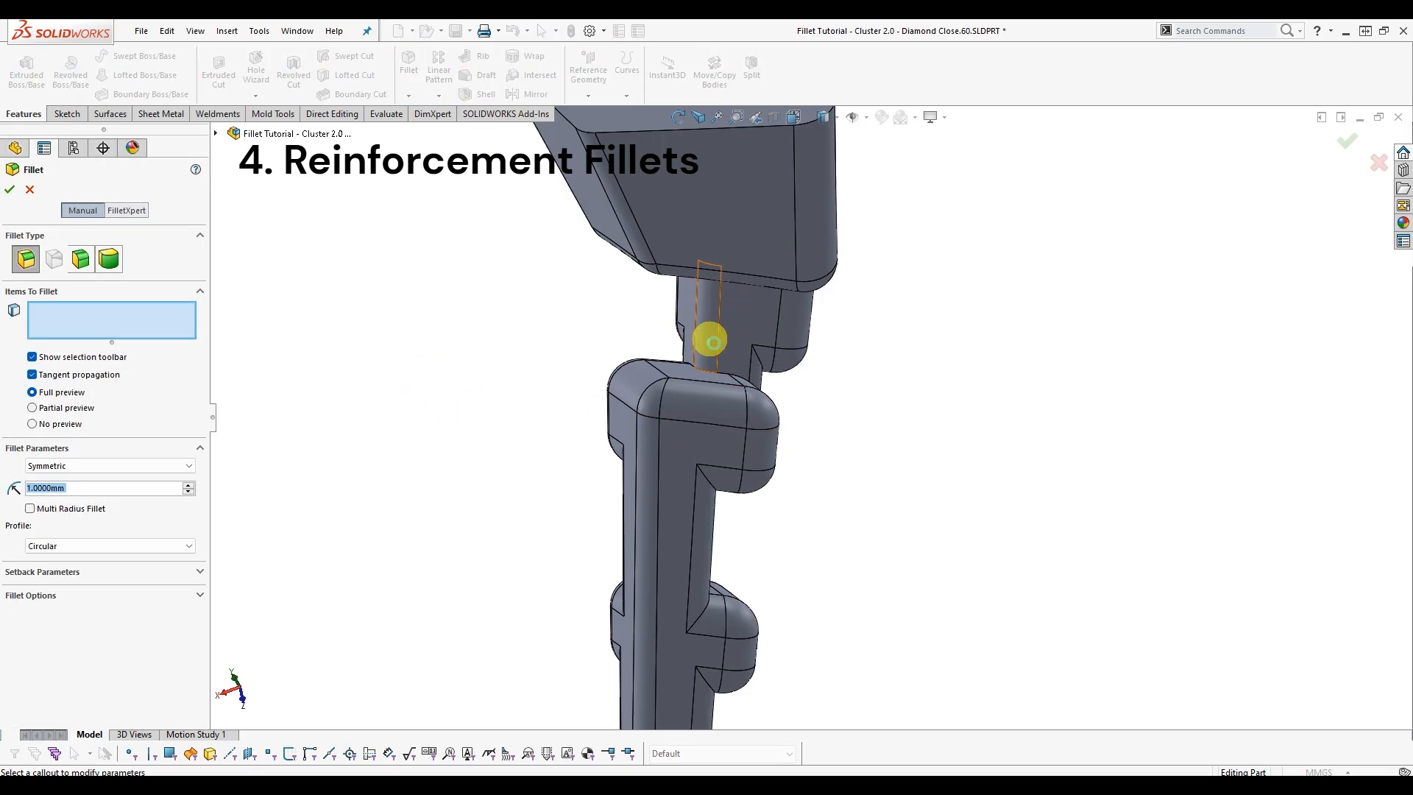
{"action": "scroll", "coordinate": [726, 355], "scroll_direction": "down", "scroll_amount": 2}
{"action": "middle_click_drag", "start_coordinate": [725, 356], "coordinate": [751, 330]}
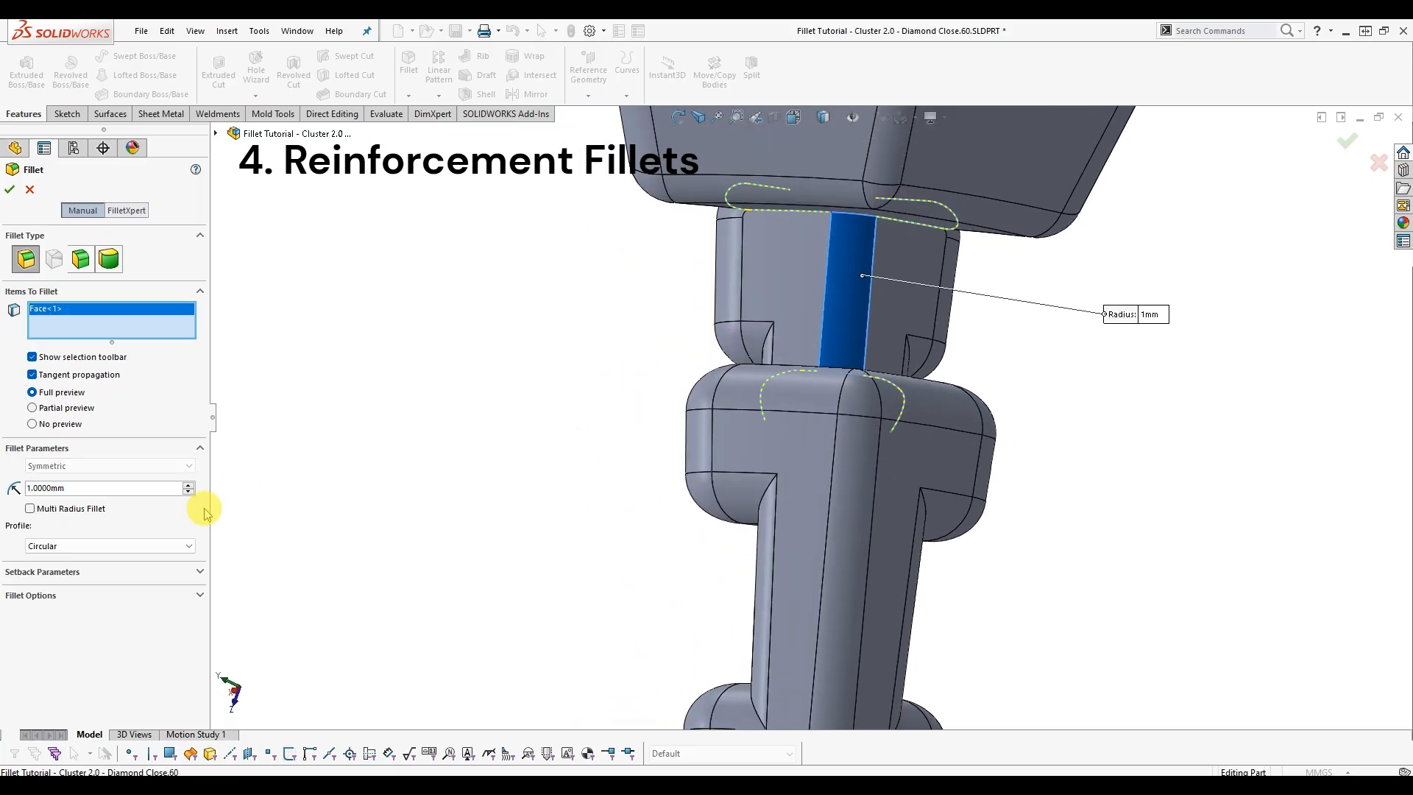
{"action": "type", "text": "0.5"}
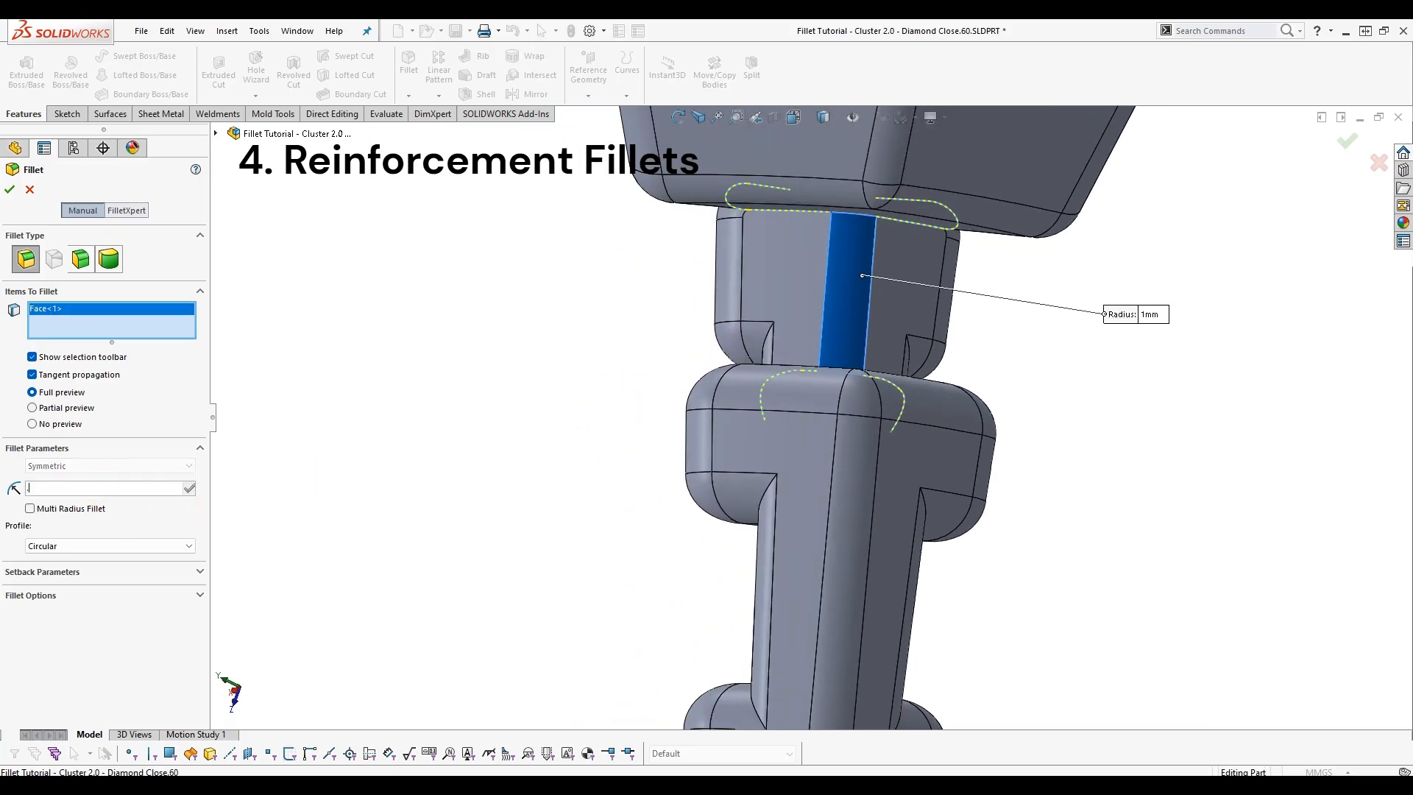
{"action": "key", "text": "Return"}
{"action": "middle_click_drag", "start_coordinate": [891, 416], "coordinate": [868, 270]}
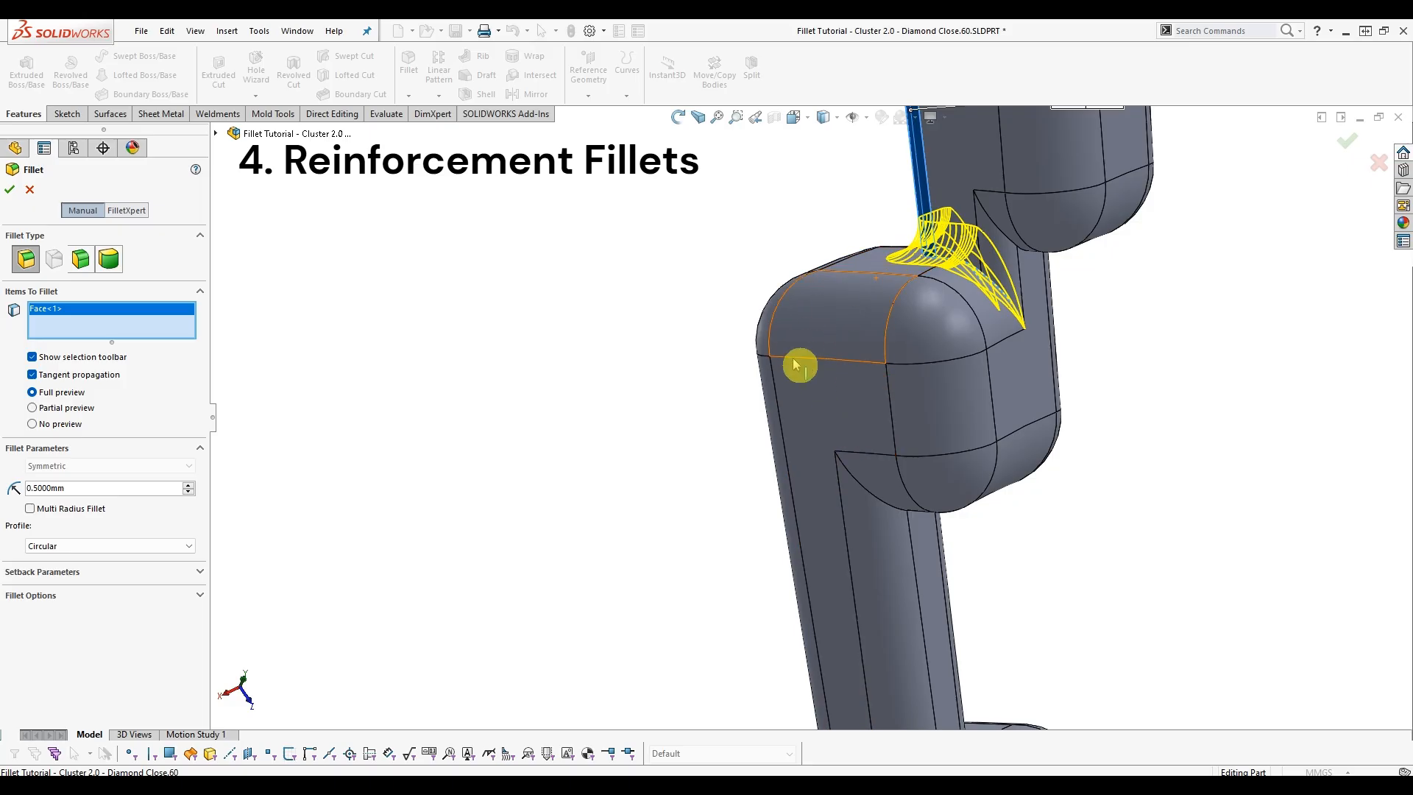
Add the narrow flat face on the block below the upper neck to the fillet selection.
{"action": "scroll", "coordinate": [856, 359], "scroll_direction": "up", "scroll_amount": 3}
{"action": "scroll", "coordinate": [945, 359], "scroll_direction": "down", "scroll_amount": 3}
{"action": "scroll", "coordinate": [954, 305], "scroll_direction": "up", "scroll_amount": 4}
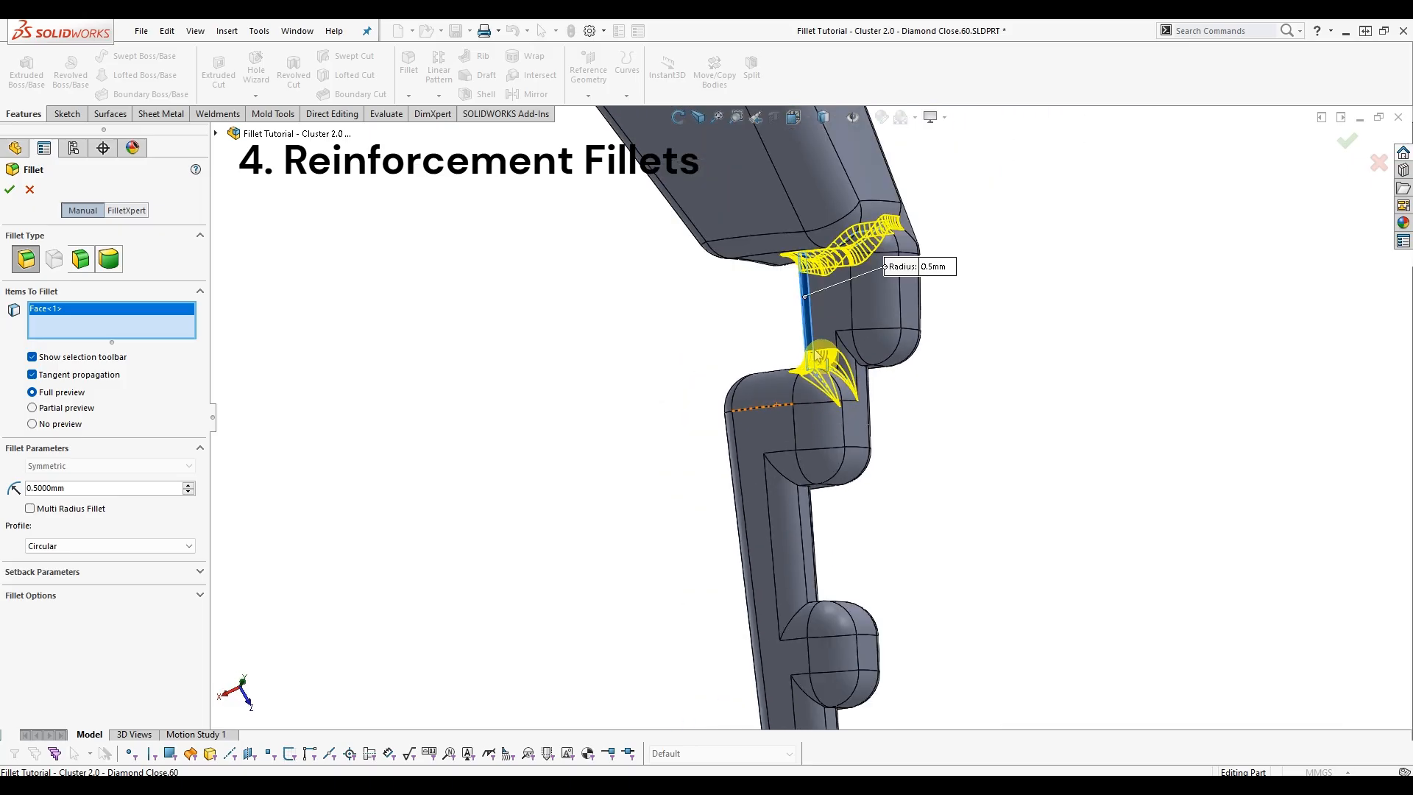
{"action": "scroll", "coordinate": [803, 250], "scroll_direction": "down", "scroll_amount": 4}
{"action": "middle_click_drag", "start_coordinate": [835, 241], "coordinate": [808, 290]}
{"action": "scroll", "coordinate": [794, 316], "scroll_direction": "up", "scroll_amount": 2}
{"action": "scroll", "coordinate": [901, 449], "scroll_direction": "up", "scroll_amount": 2}
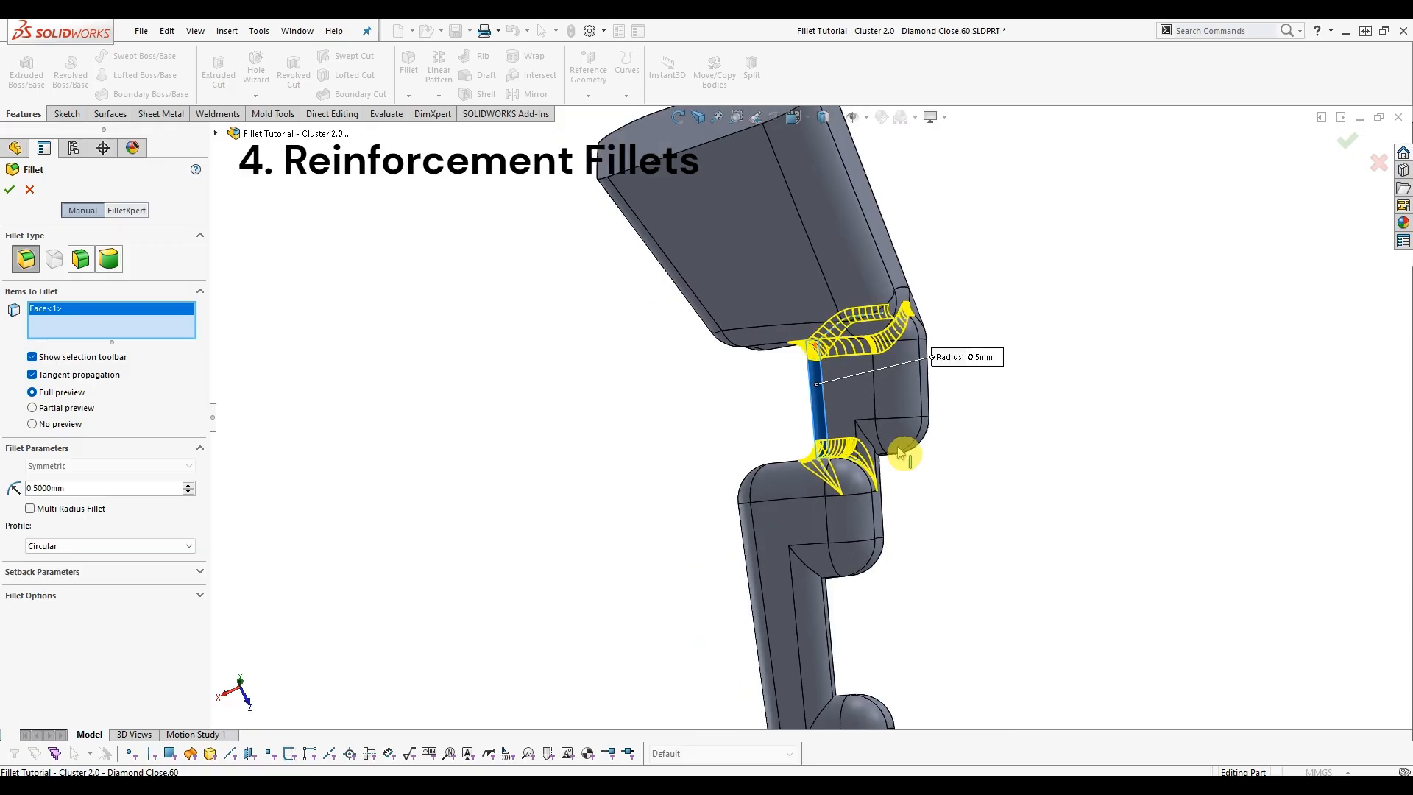
{"action": "scroll", "coordinate": [905, 454], "scroll_direction": "down", "scroll_amount": 4}
{"action": "middle_click_drag", "start_coordinate": [868, 489], "coordinate": [886, 534]}
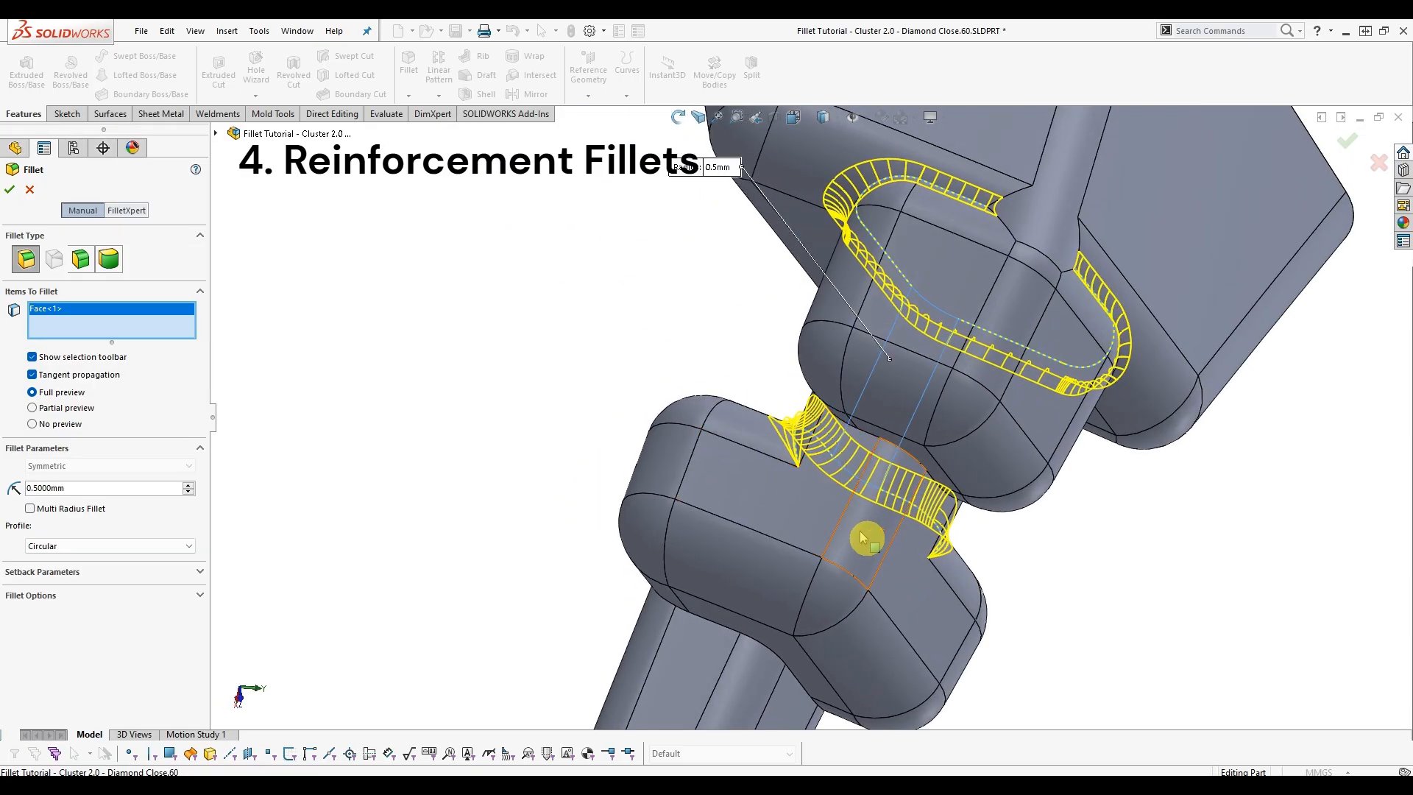
{"action": "left_click", "coordinate": [856, 533]}
{"action": "scroll", "coordinate": [870, 543], "scroll_direction": "up", "scroll_amount": 4}
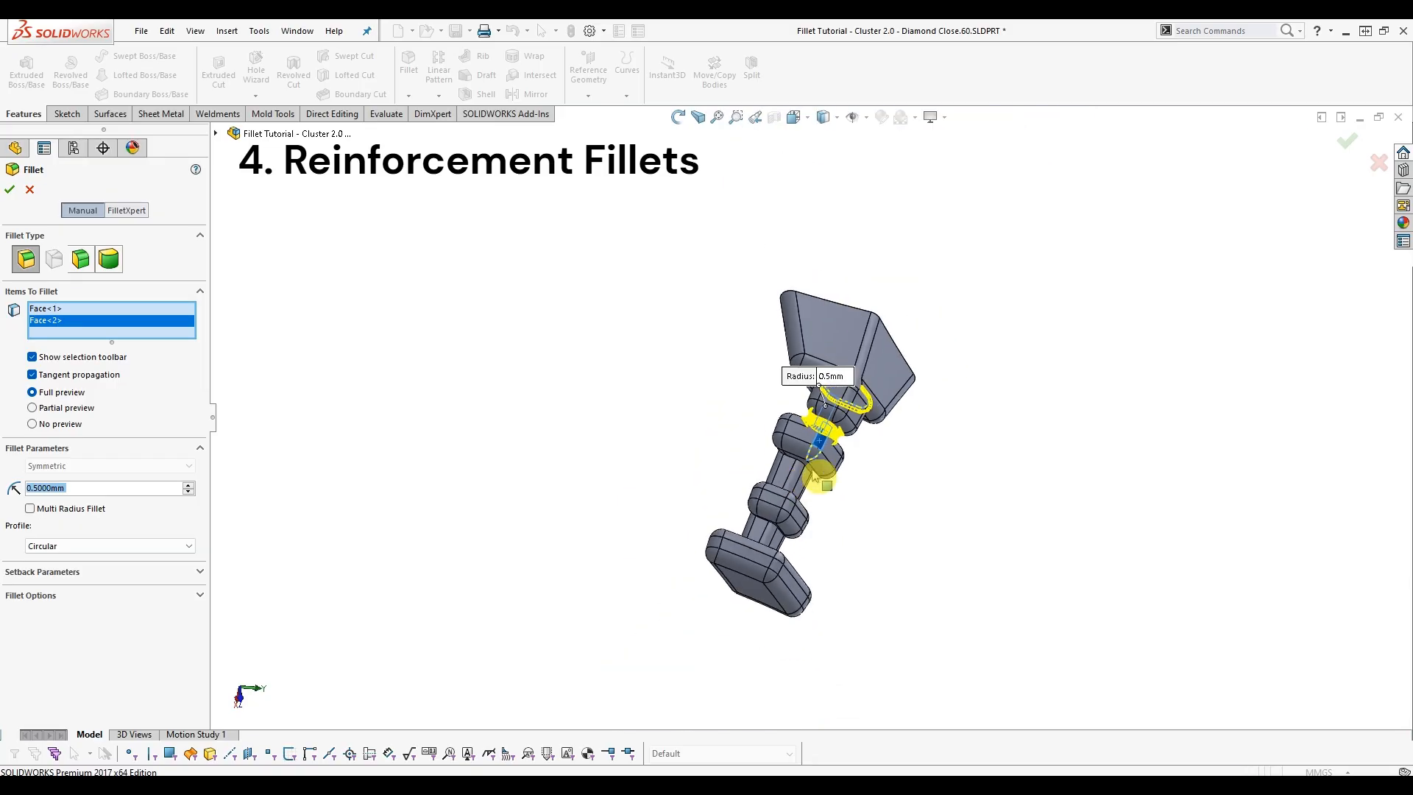
Add the narrow face of the middle neck to the 0.5 mm fillet and check both of its ends.
{"action": "middle_click_drag", "start_coordinate": [824, 508], "coordinate": [719, 599]}
{"action": "scroll", "coordinate": [743, 475], "scroll_direction": "down", "scroll_amount": 4}
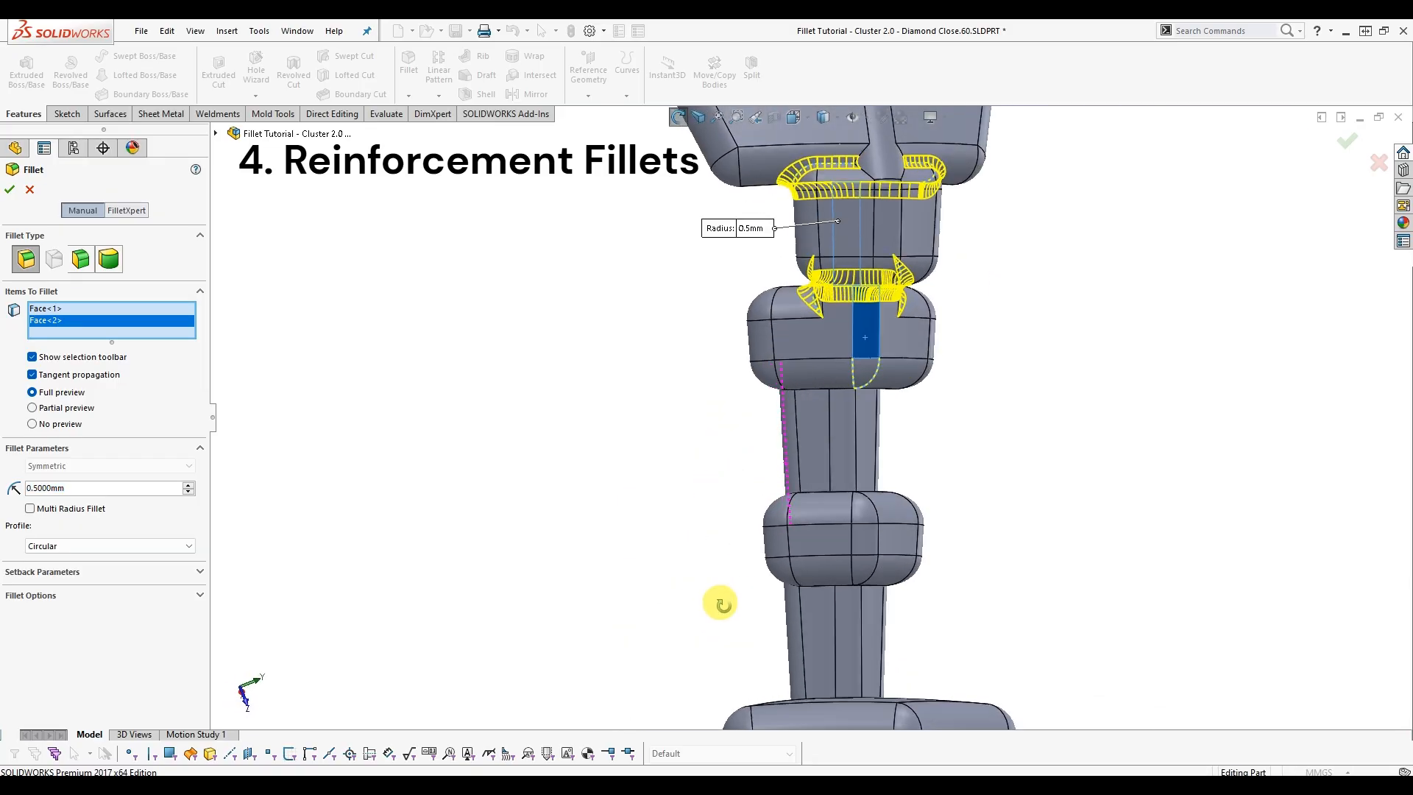
{"action": "left_click", "coordinate": [835, 457]}
{"action": "scroll", "coordinate": [851, 446], "scroll_direction": "down", "scroll_amount": 4}
{"action": "middle_click_drag", "start_coordinate": [851, 445], "coordinate": [758, 346]}
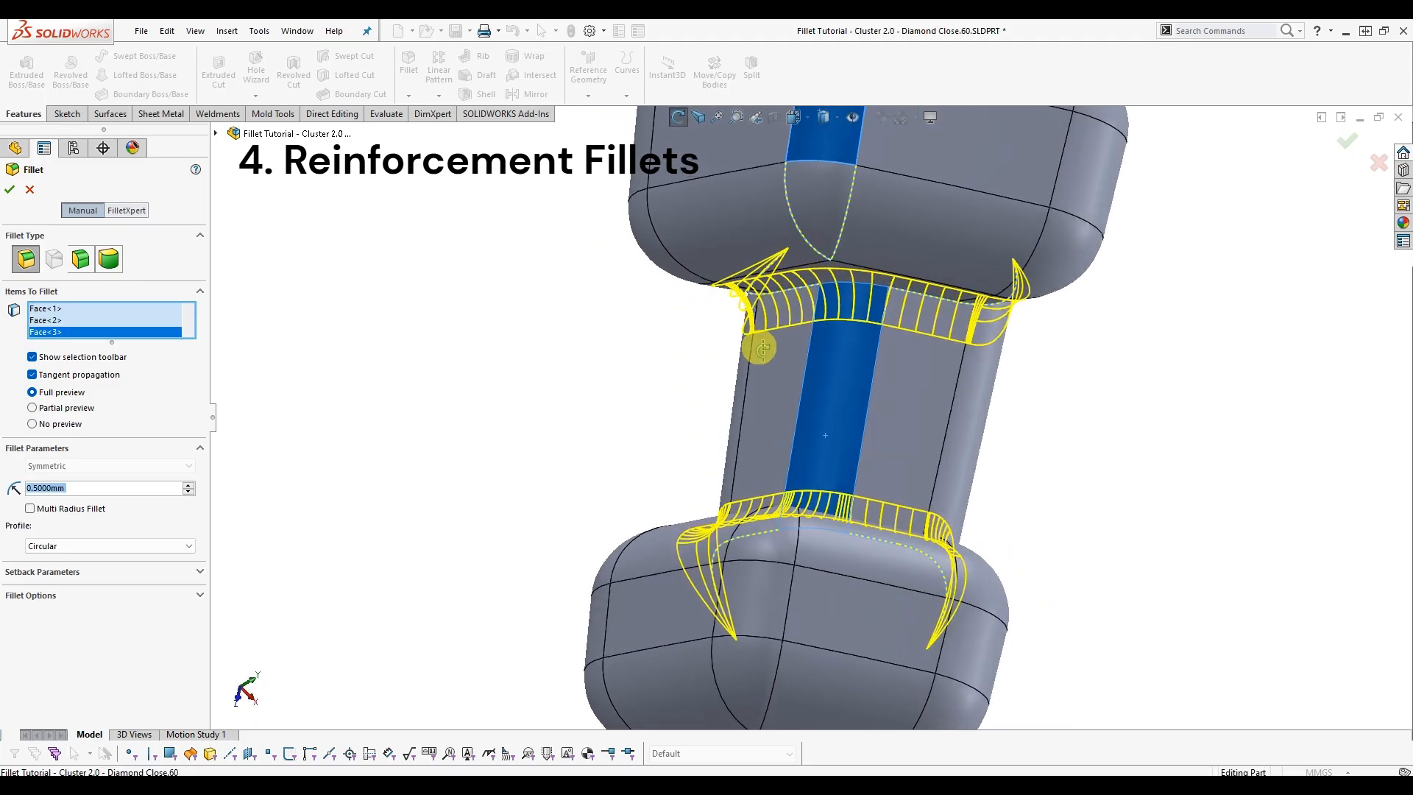
{"action": "scroll", "coordinate": [832, 404], "scroll_direction": "up", "scroll_amount": 4}
{"action": "scroll", "coordinate": [833, 404], "scroll_direction": "down", "scroll_amount": 3}
{"action": "middle_click_drag", "start_coordinate": [833, 404], "coordinate": [755, 363]}
{"action": "scroll", "coordinate": [765, 405], "scroll_direction": "up", "scroll_amount": 4}
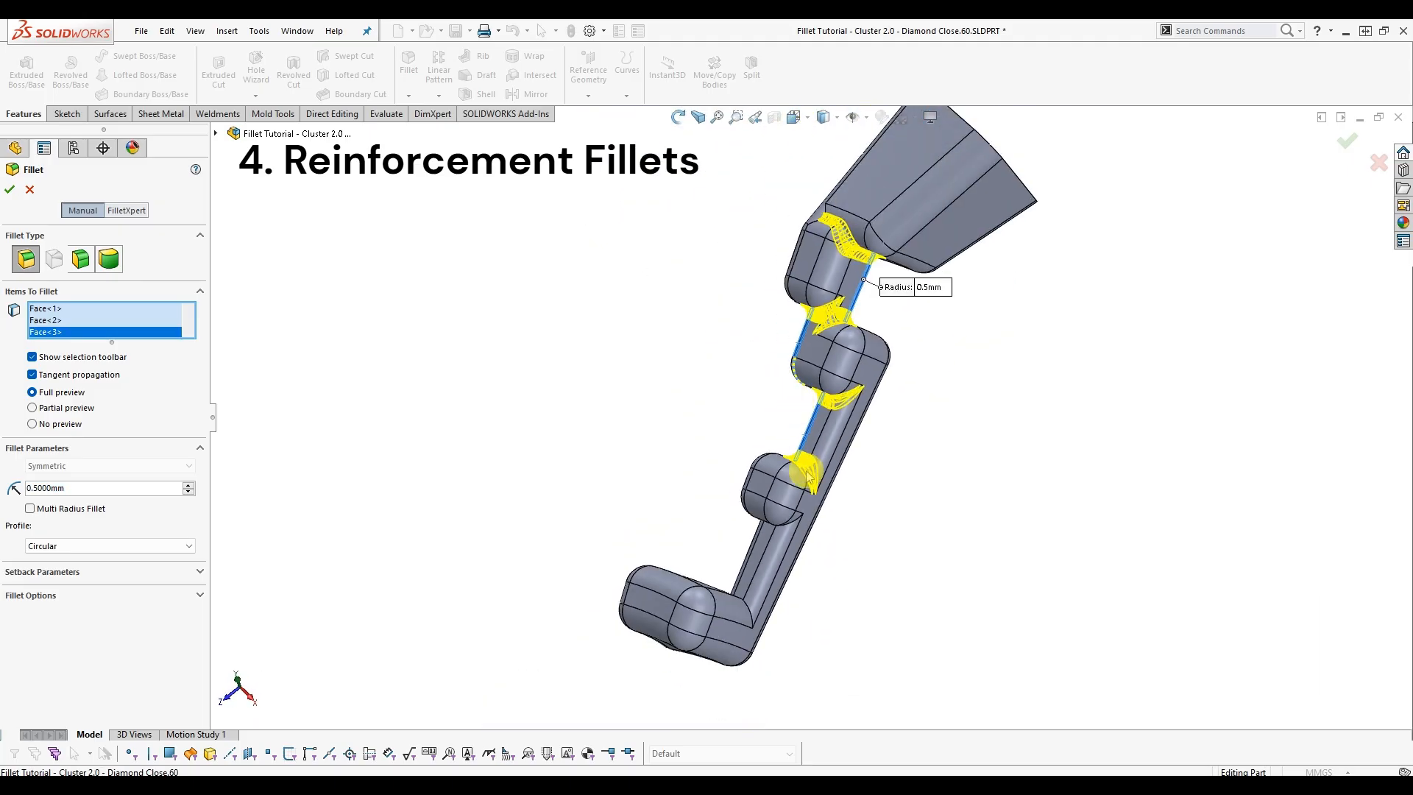
Add the narrow face of the lowest neck and complete the 0.5 mm reinforcement fillet.
{"action": "scroll", "coordinate": [761, 515], "scroll_direction": "down", "scroll_amount": 3}
{"action": "middle_click_drag", "start_coordinate": [761, 524], "coordinate": [792, 590]}
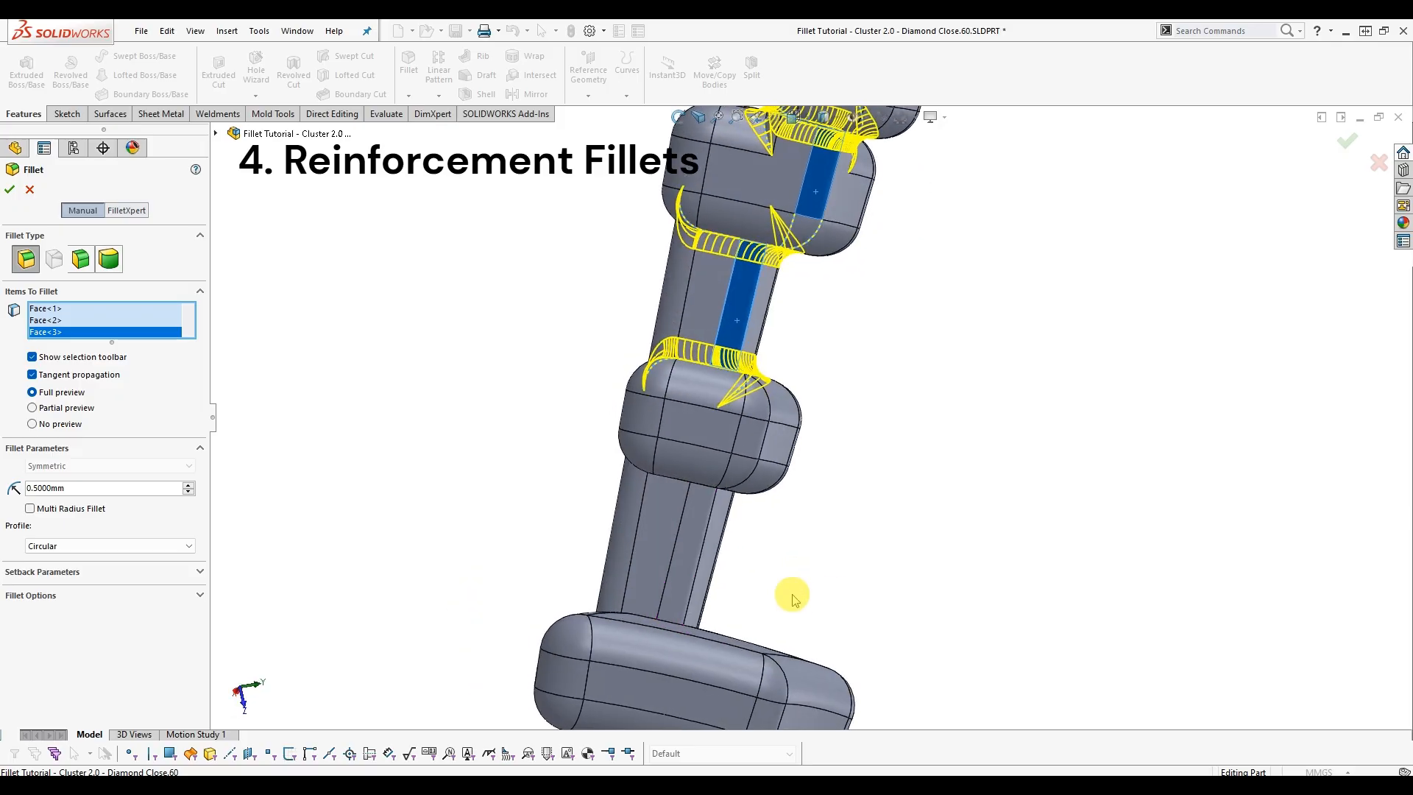
{"action": "left_click", "coordinate": [685, 549]}
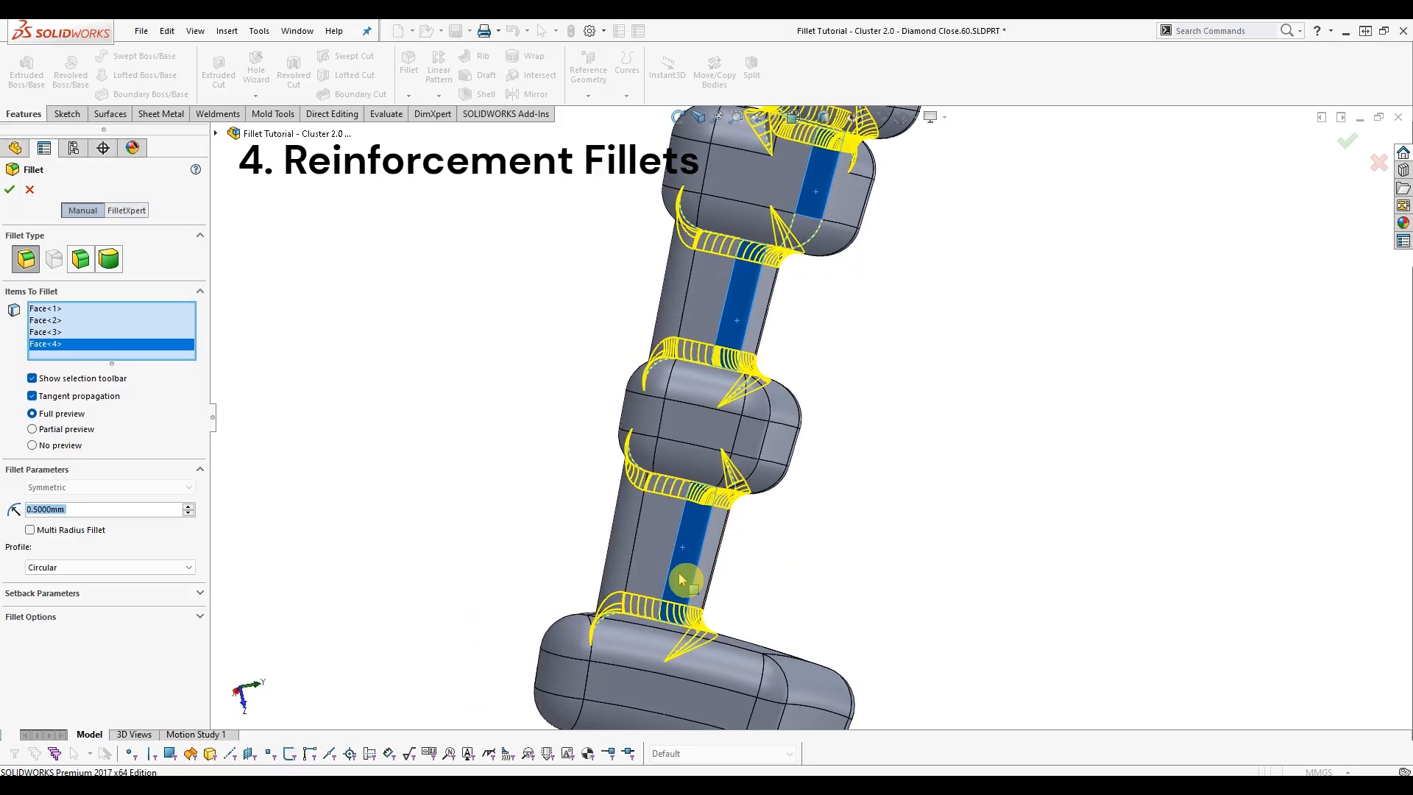
{"action": "scroll", "coordinate": [680, 576], "scroll_direction": "down", "scroll_amount": 3}
{"action": "middle_click_drag", "start_coordinate": [685, 565], "coordinate": [686, 653]}
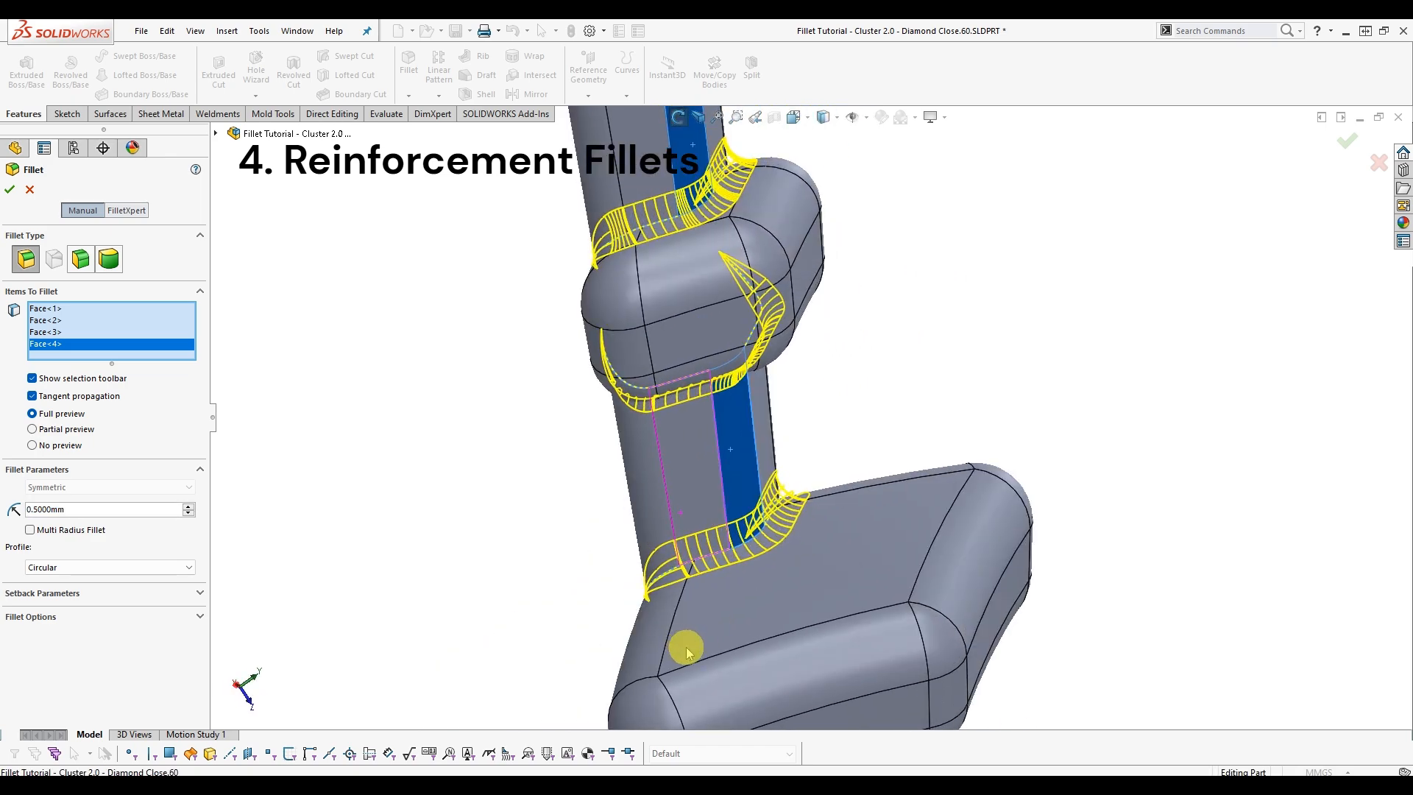
{"action": "scroll", "coordinate": [780, 386], "scroll_direction": "up", "scroll_amount": 7}
{"action": "scroll", "coordinate": [798, 310], "scroll_direction": "down", "scroll_amount": 5}
{"action": "middle_click_drag", "start_coordinate": [798, 309], "coordinate": [682, 395]}
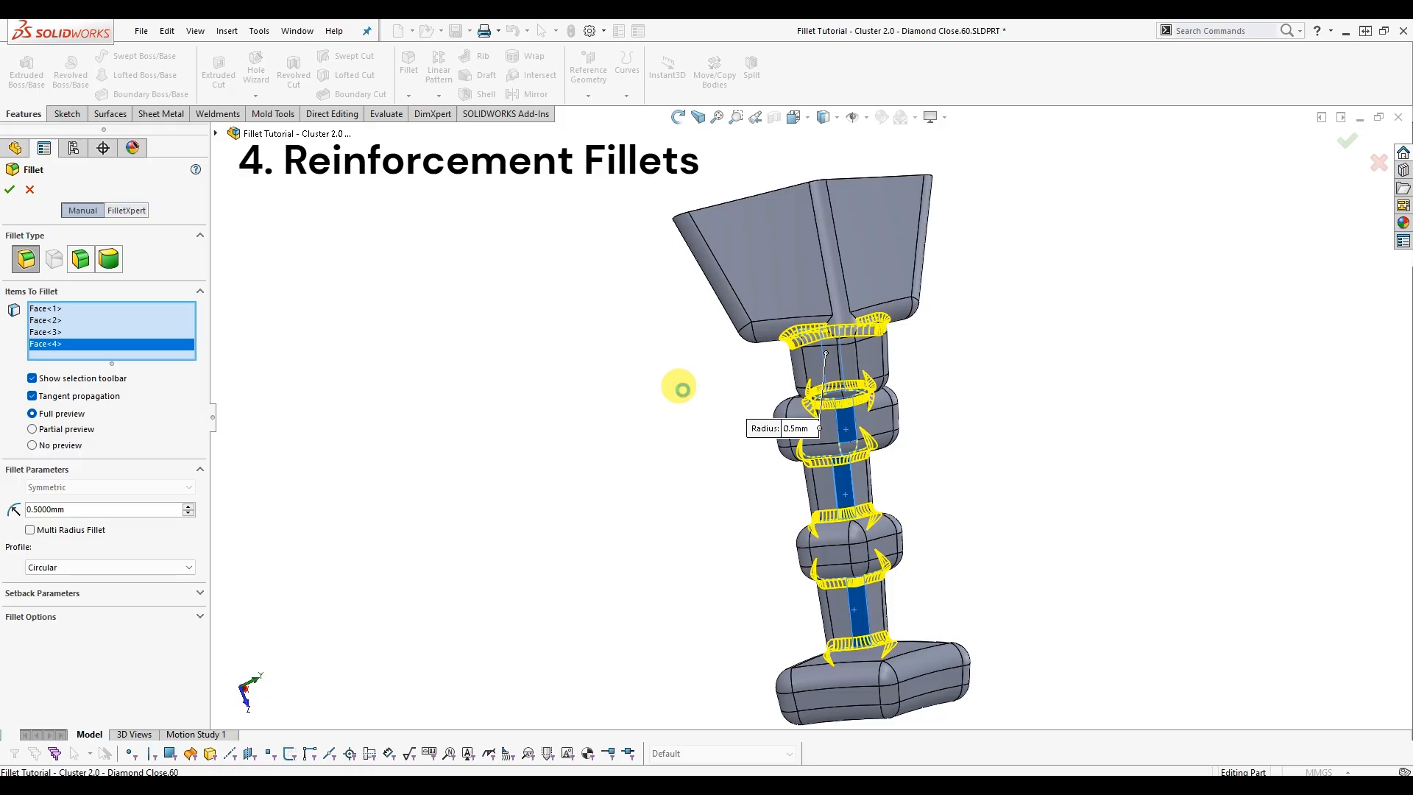
{"action": "right_click", "coordinate": [675, 417]}
{"action": "middle_click_drag", "start_coordinate": [820, 521], "coordinate": [714, 245]}
{"action": "scroll", "coordinate": [751, 324], "scroll_direction": "up", "scroll_amount": 2}
{"action": "middle_click_drag", "start_coordinate": [751, 324], "coordinate": [649, 396]}
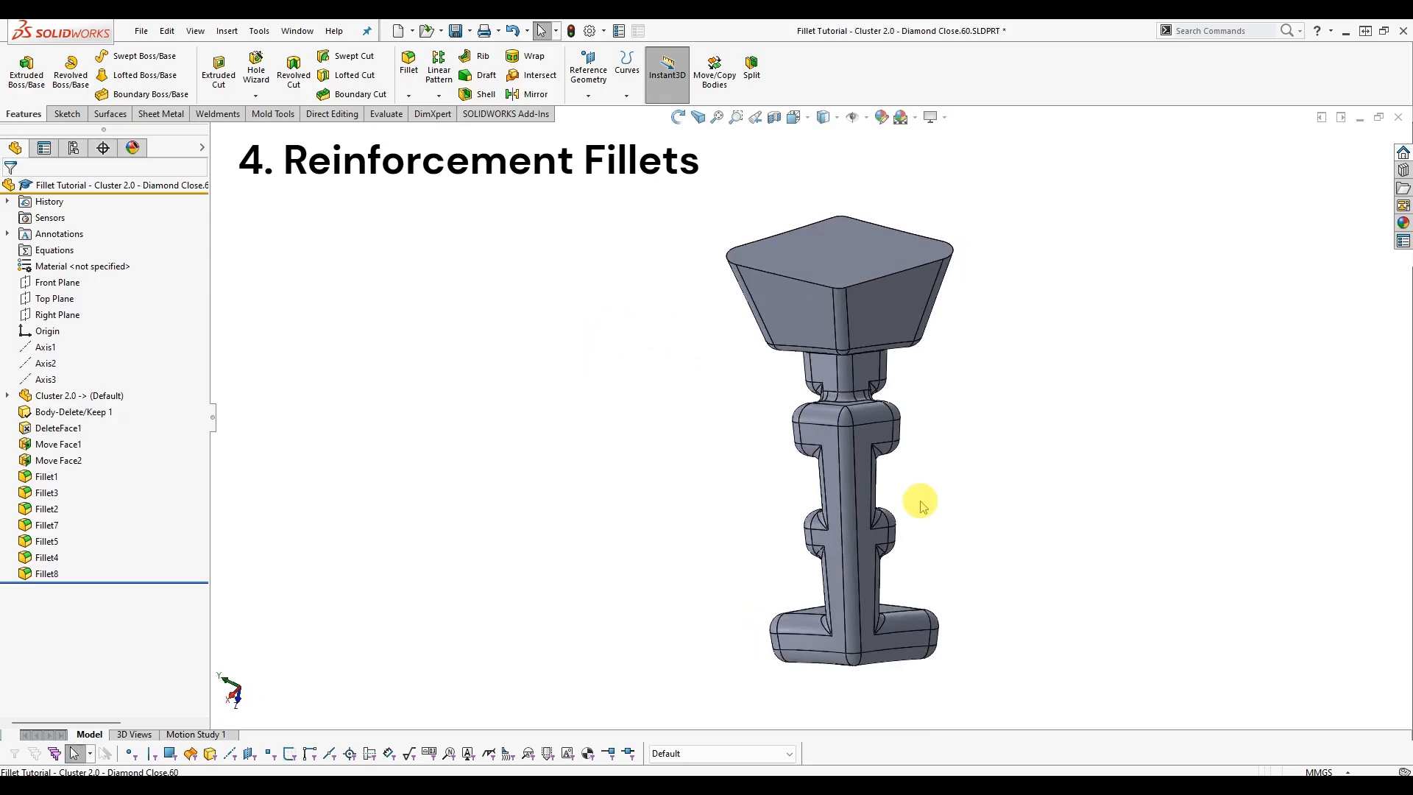
{"action": "left_click", "coordinate": [1099, 471]}
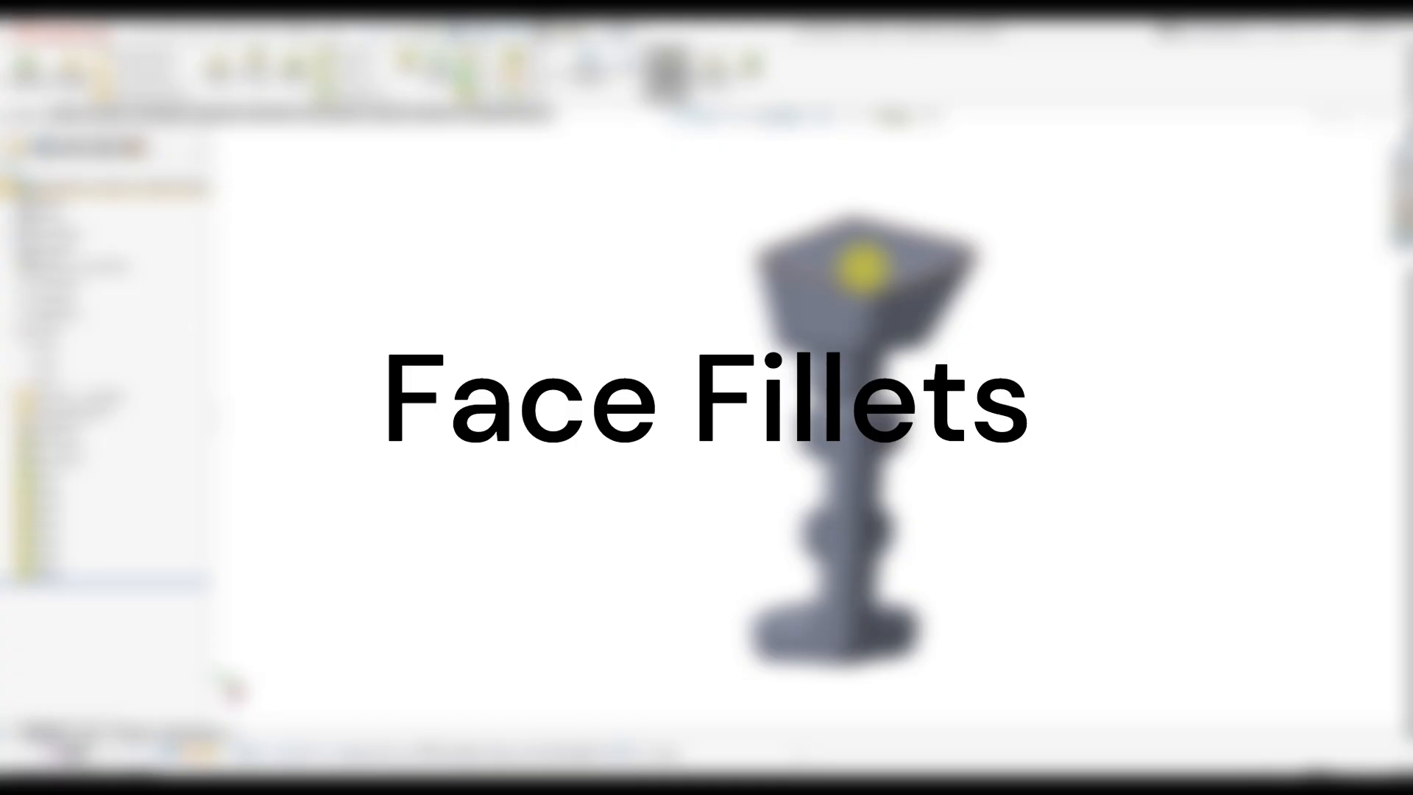
Start a face fillet with the flat diamond top face as the first face set.
{"action": "left_click", "coordinate": [867, 261]}
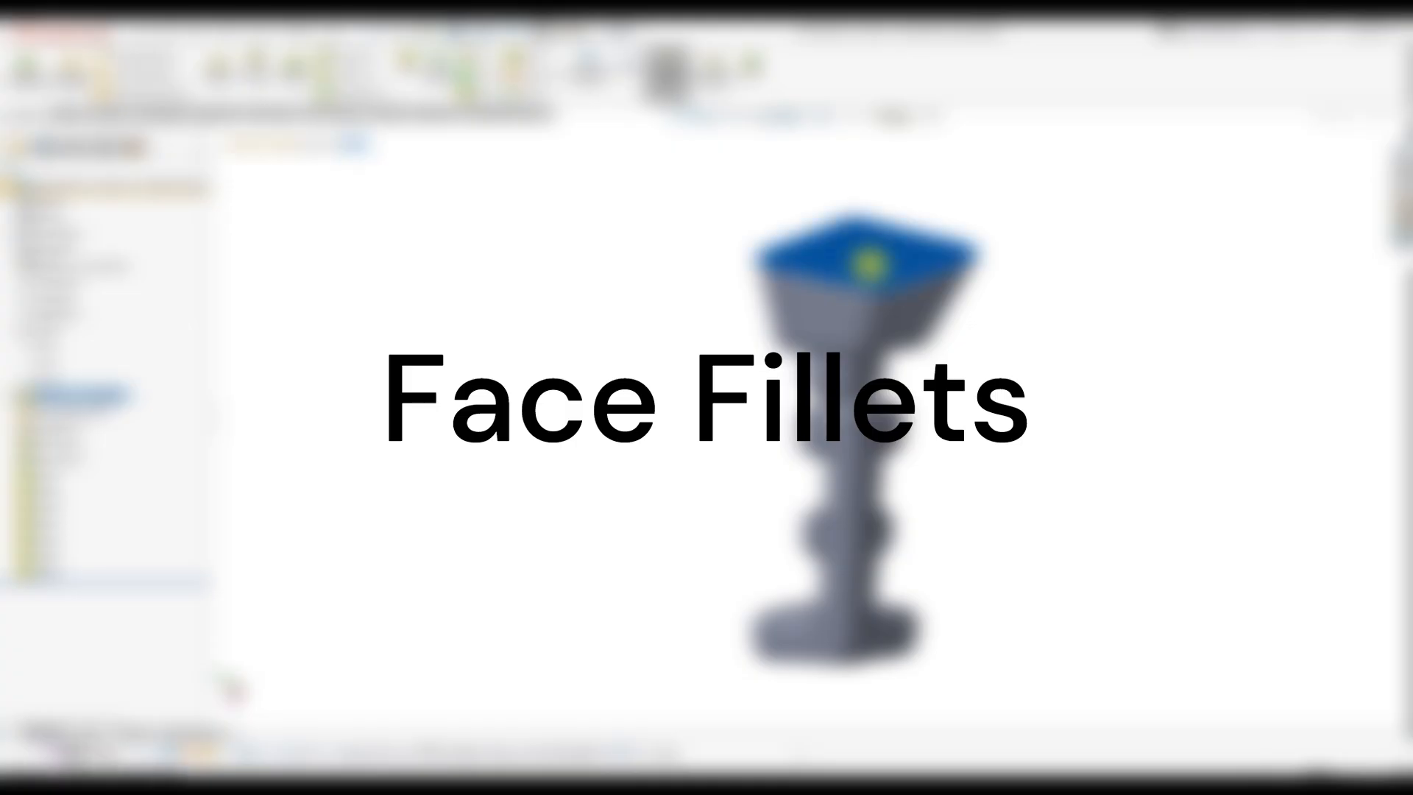
{"action": "middle_click_drag", "start_coordinate": [870, 265], "coordinate": [697, 245]}
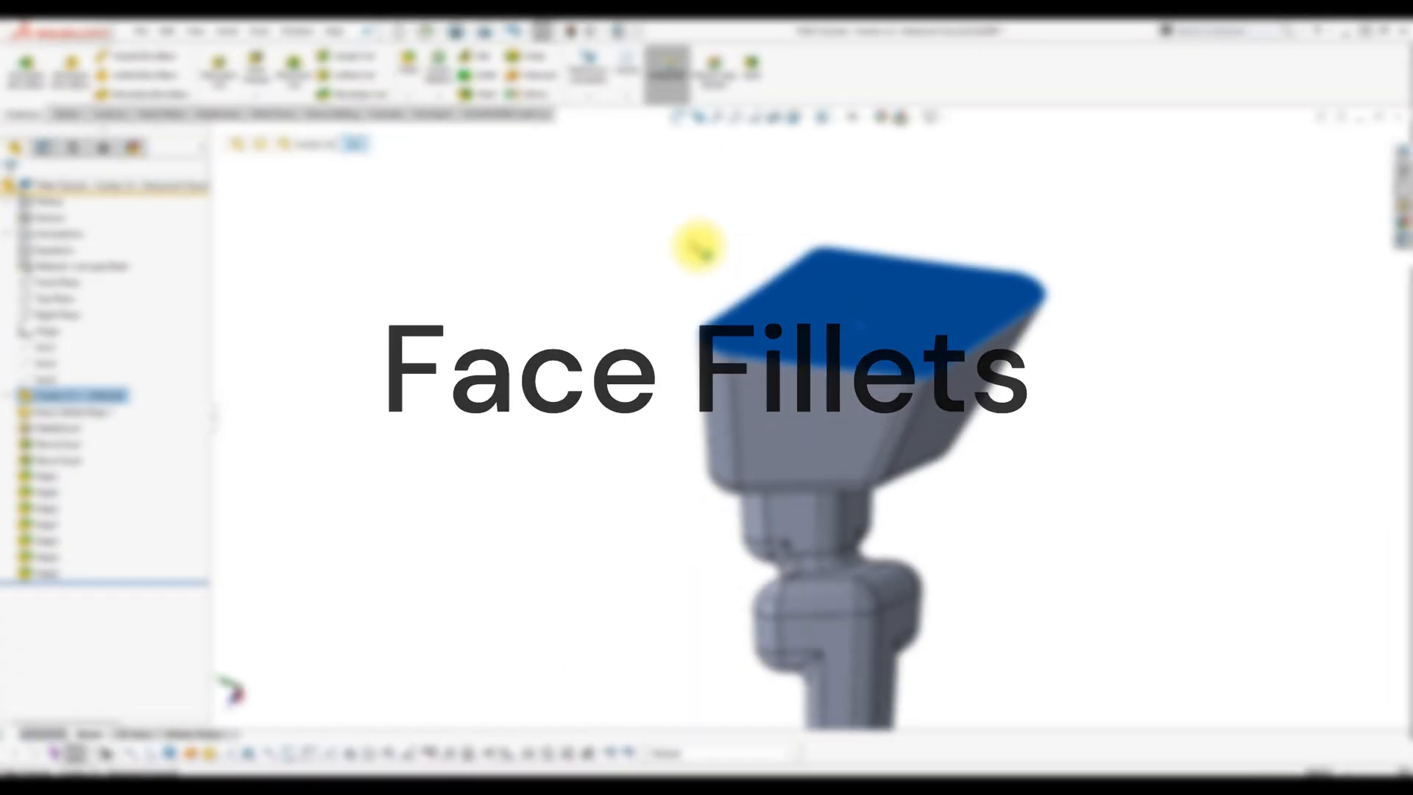
{"action": "left_click", "coordinate": [693, 240]}
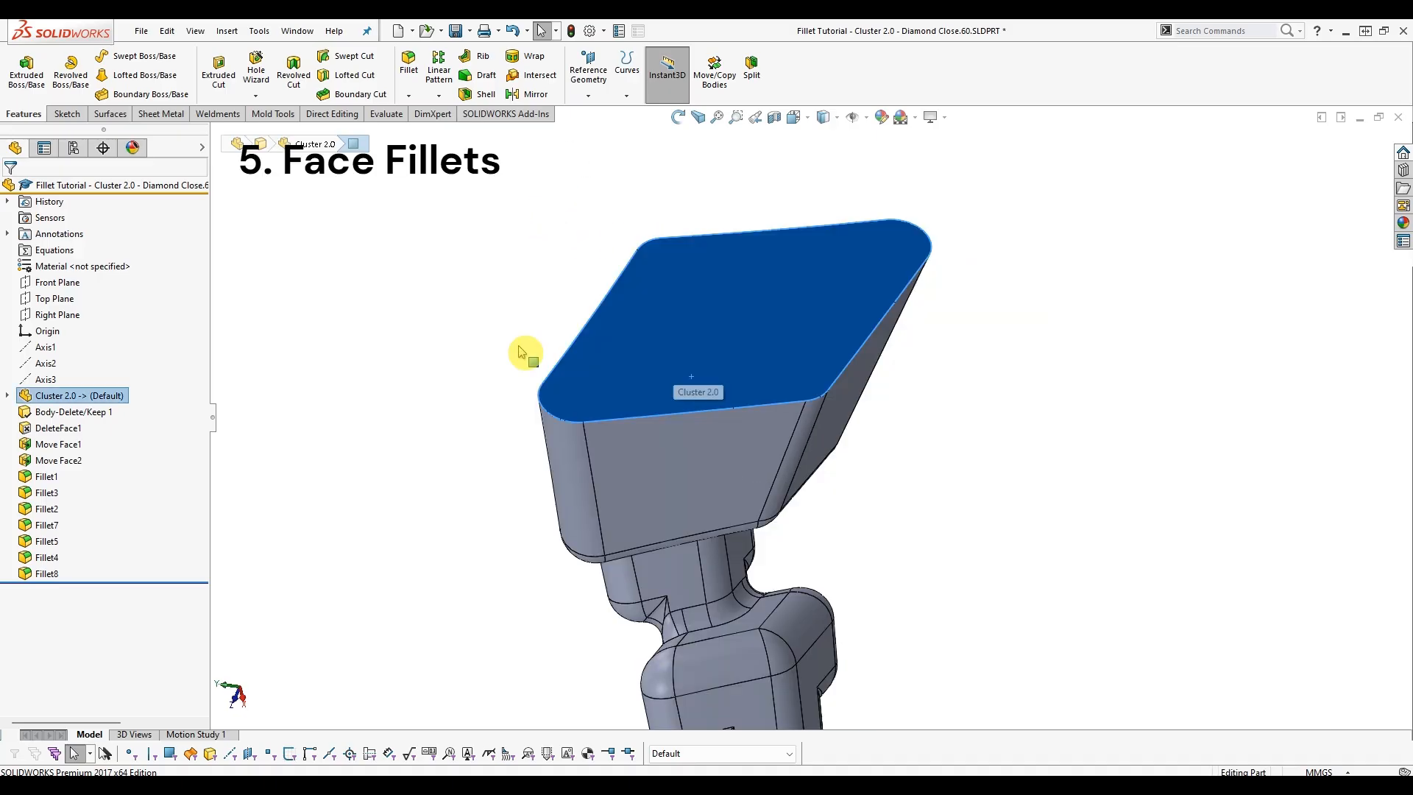
{"action": "middle_click_drag", "start_coordinate": [527, 354], "coordinate": [531, 274]}
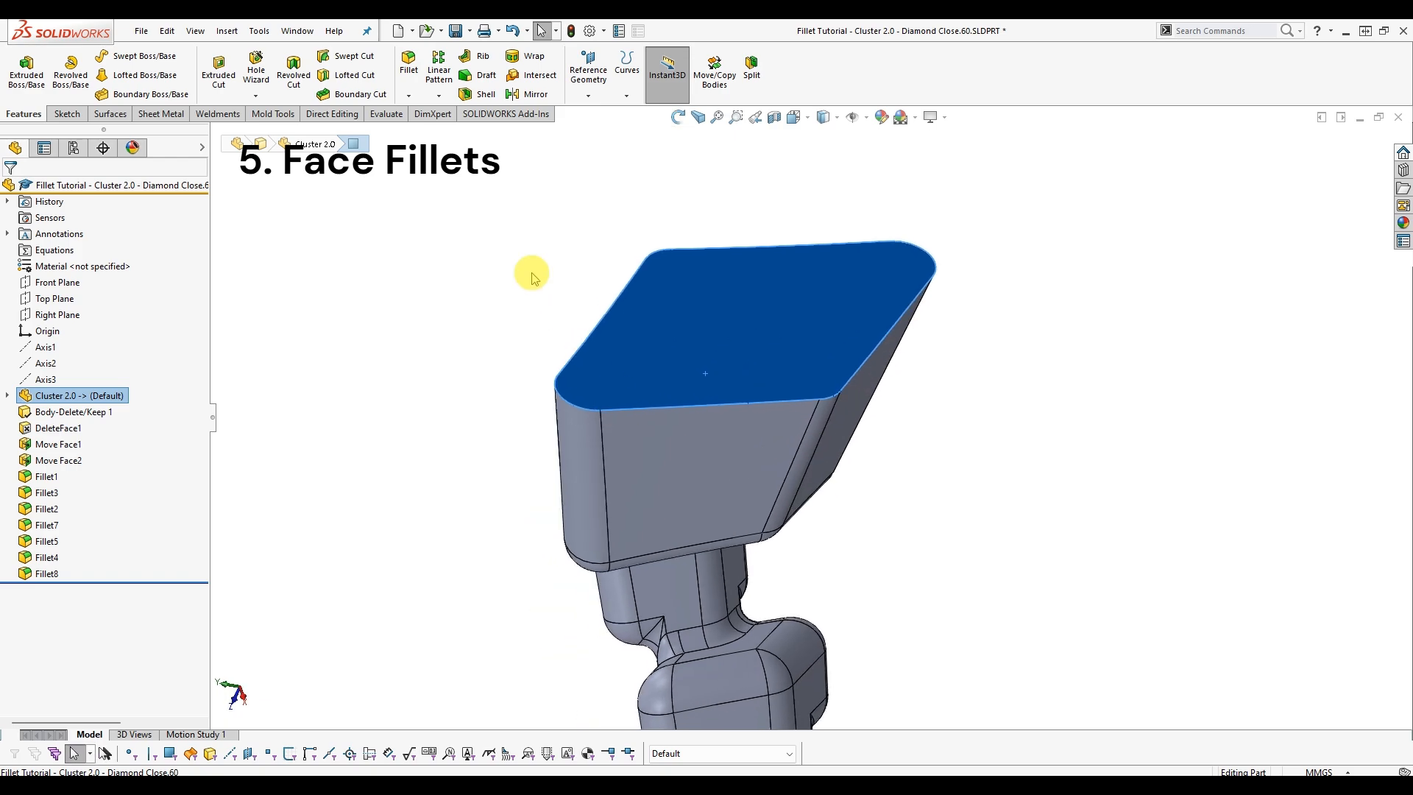
{"action": "left_click", "coordinate": [410, 66]}
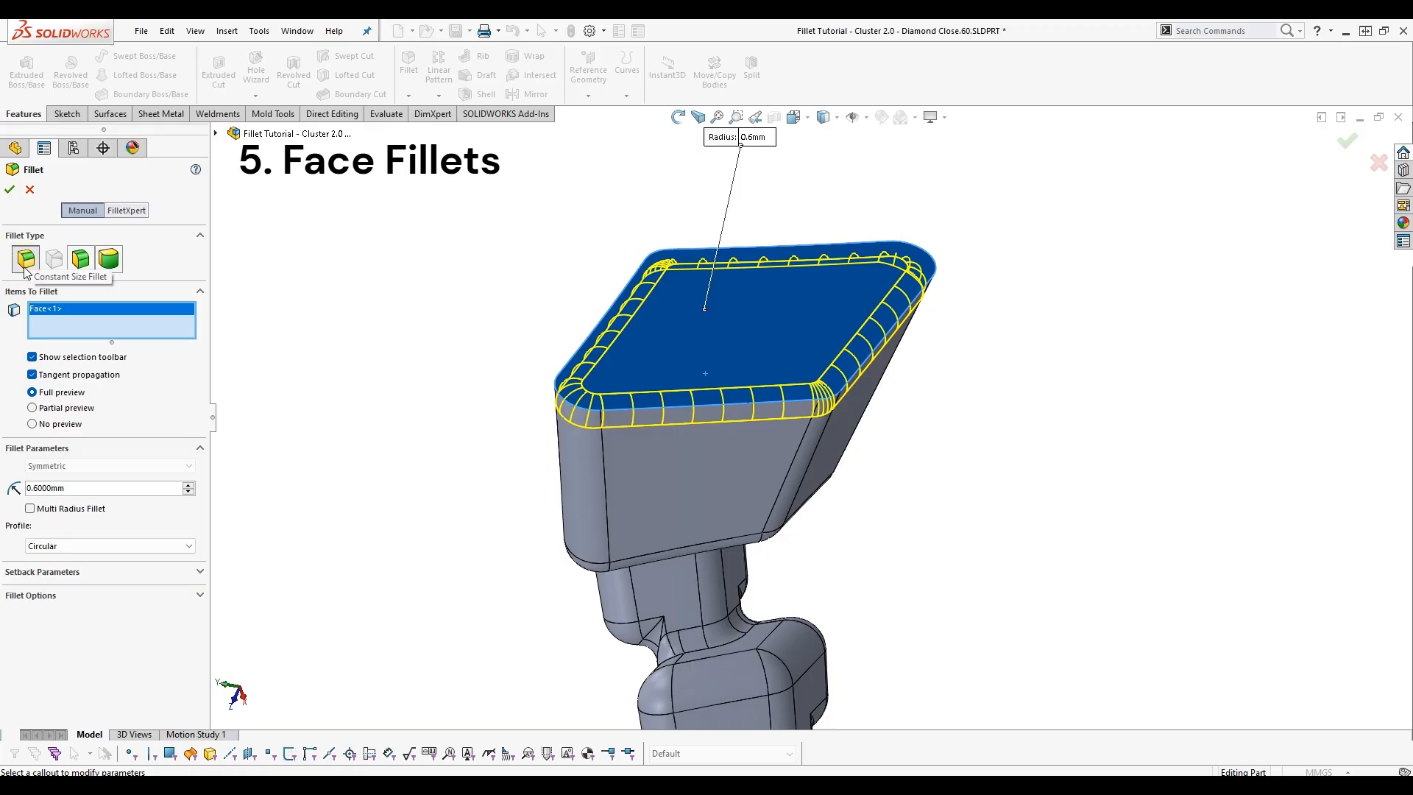
{"action": "left_click", "coordinate": [81, 262]}
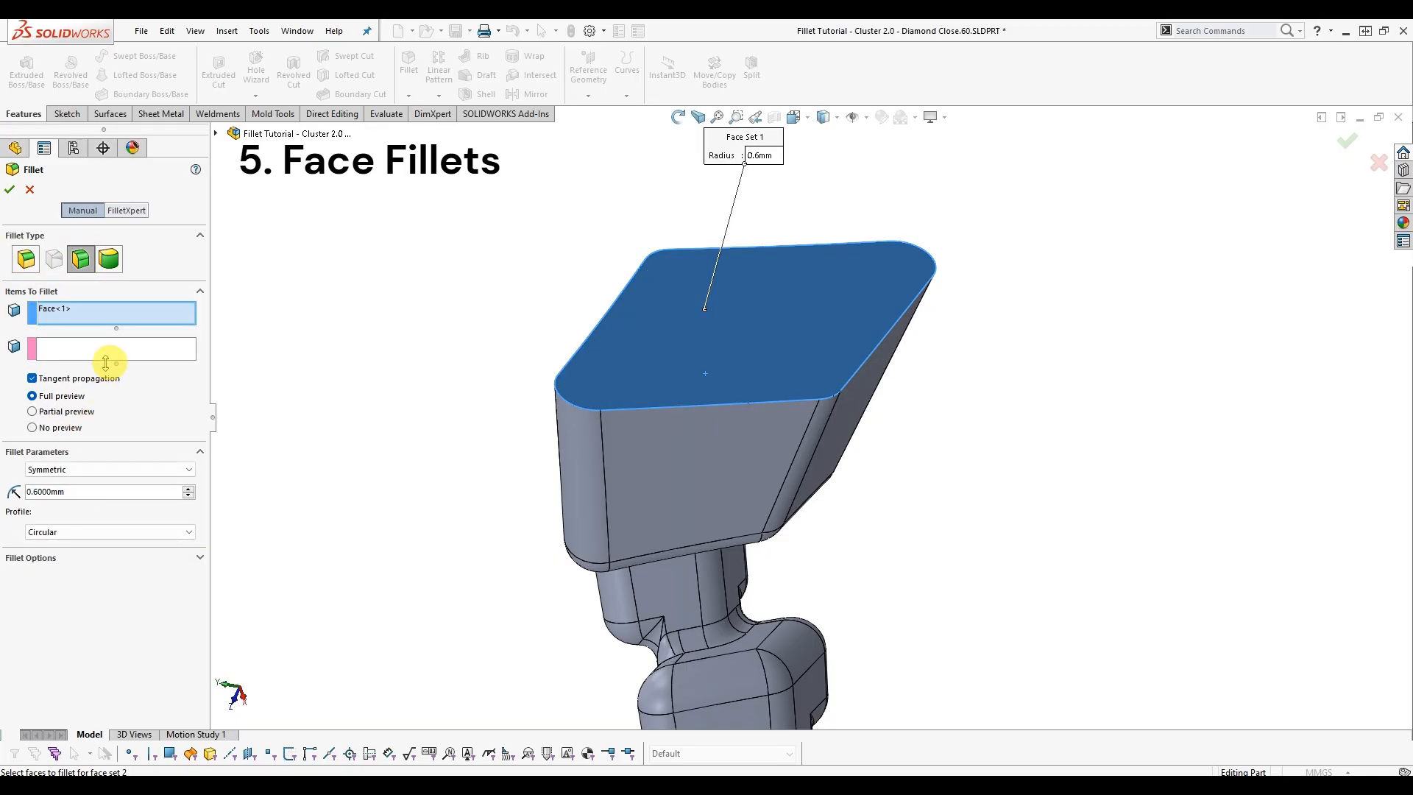
Set the adjoining flat side wall of the diamond head as the second face set and switch the fillet method to Chord Width.
{"action": "middle_click_drag", "start_coordinate": [731, 379], "coordinate": [802, 369]}
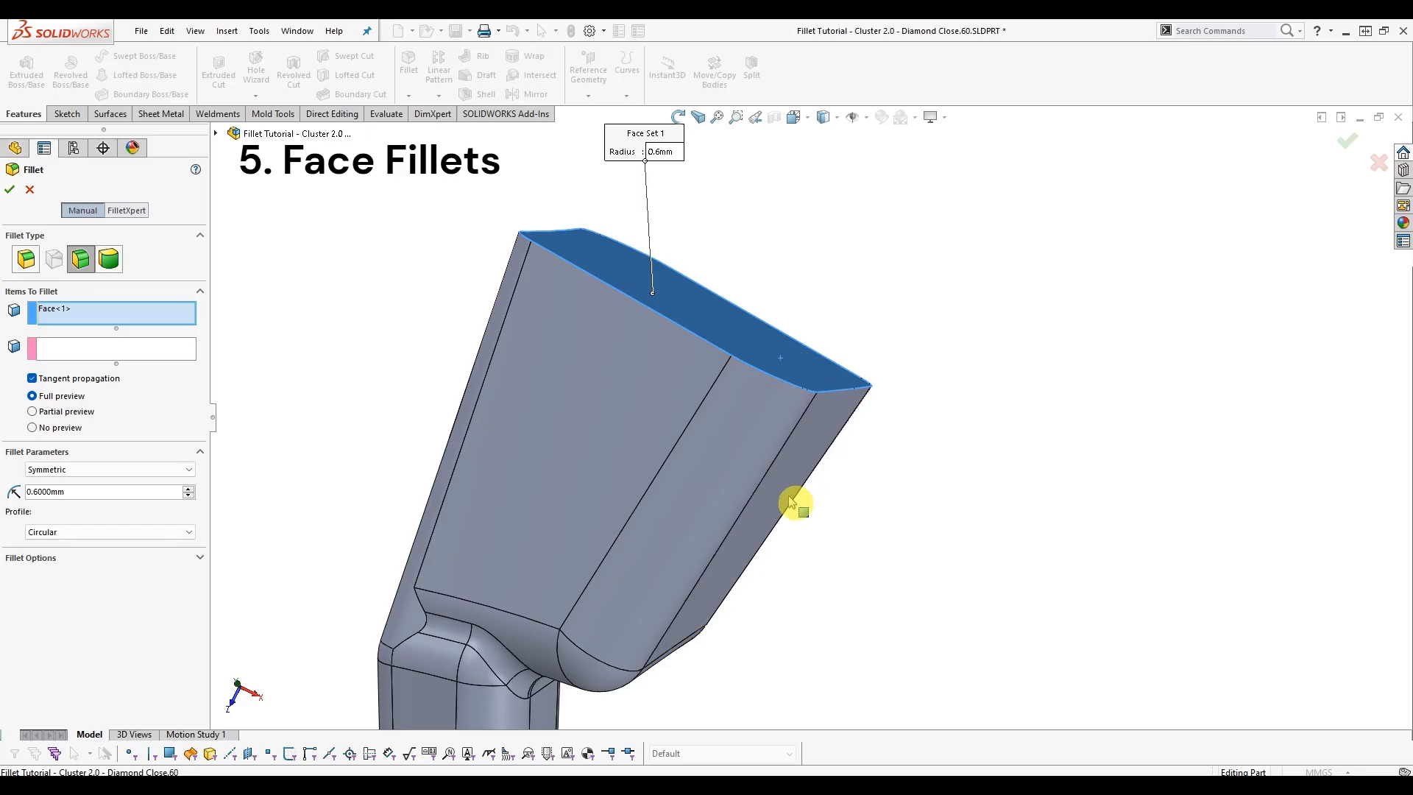
{"action": "middle_click_drag", "start_coordinate": [379, 373], "coordinate": [675, 442]}
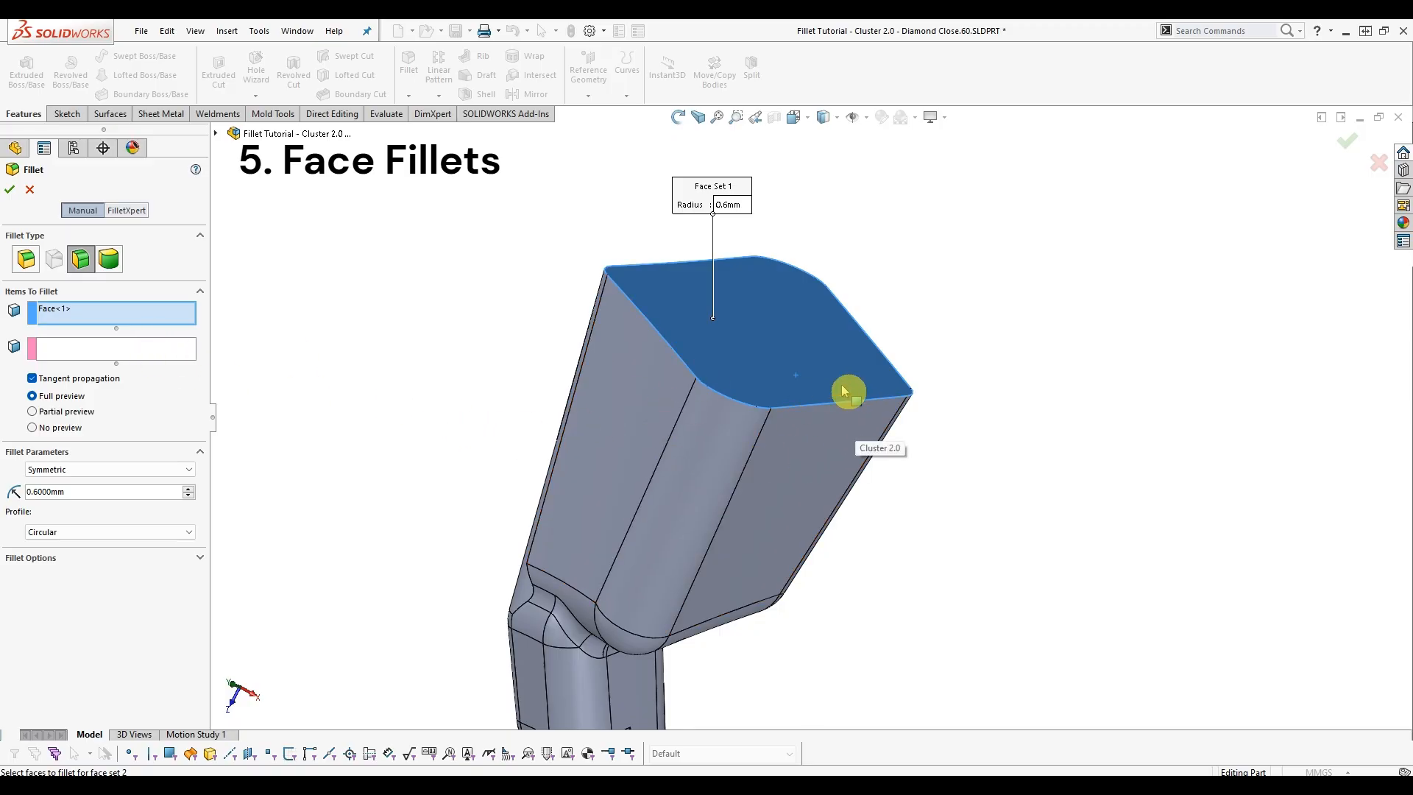
{"action": "left_click", "coordinate": [143, 351]}
{"action": "left_click", "coordinate": [798, 464]}
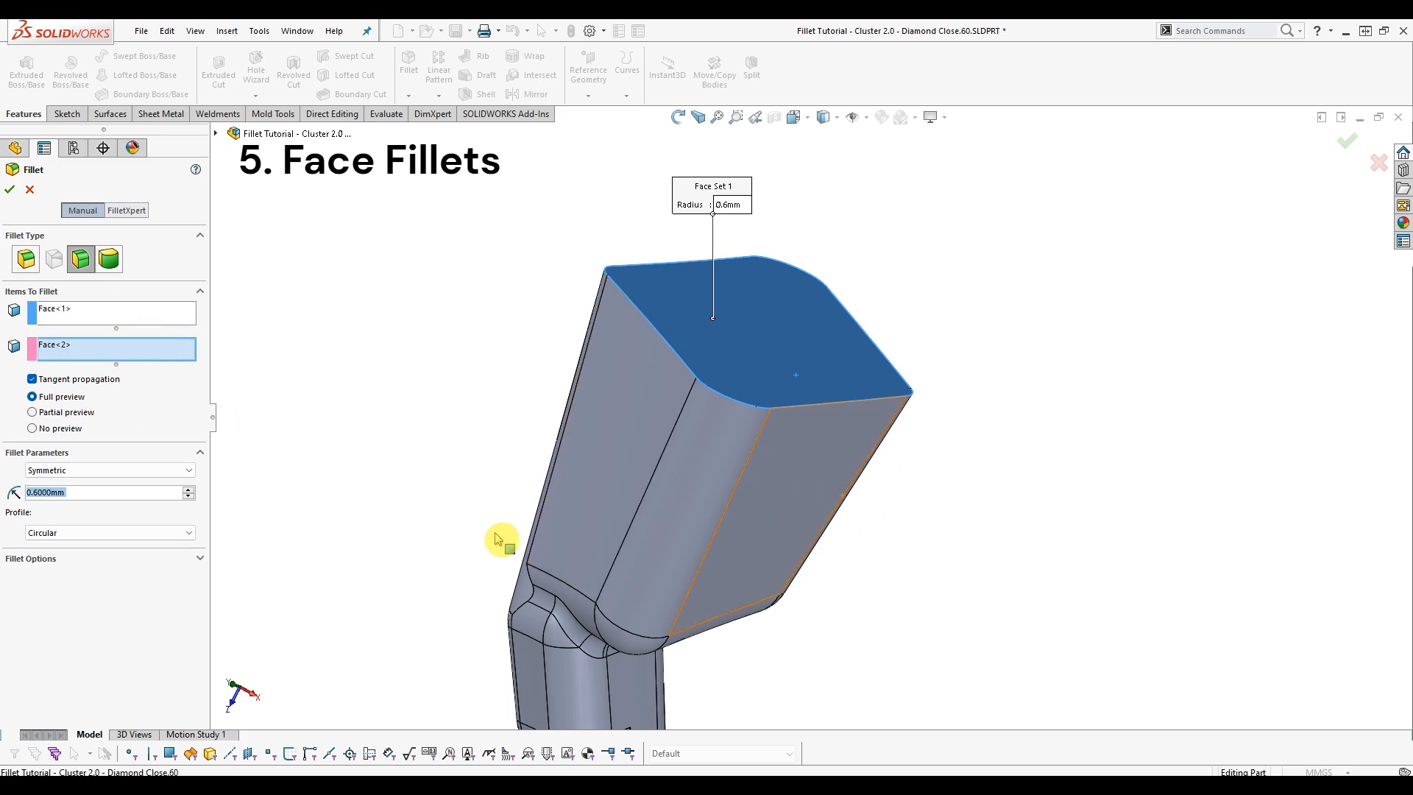
{"action": "left_click", "coordinate": [88, 471]}
{"action": "left_click", "coordinate": [69, 491]}
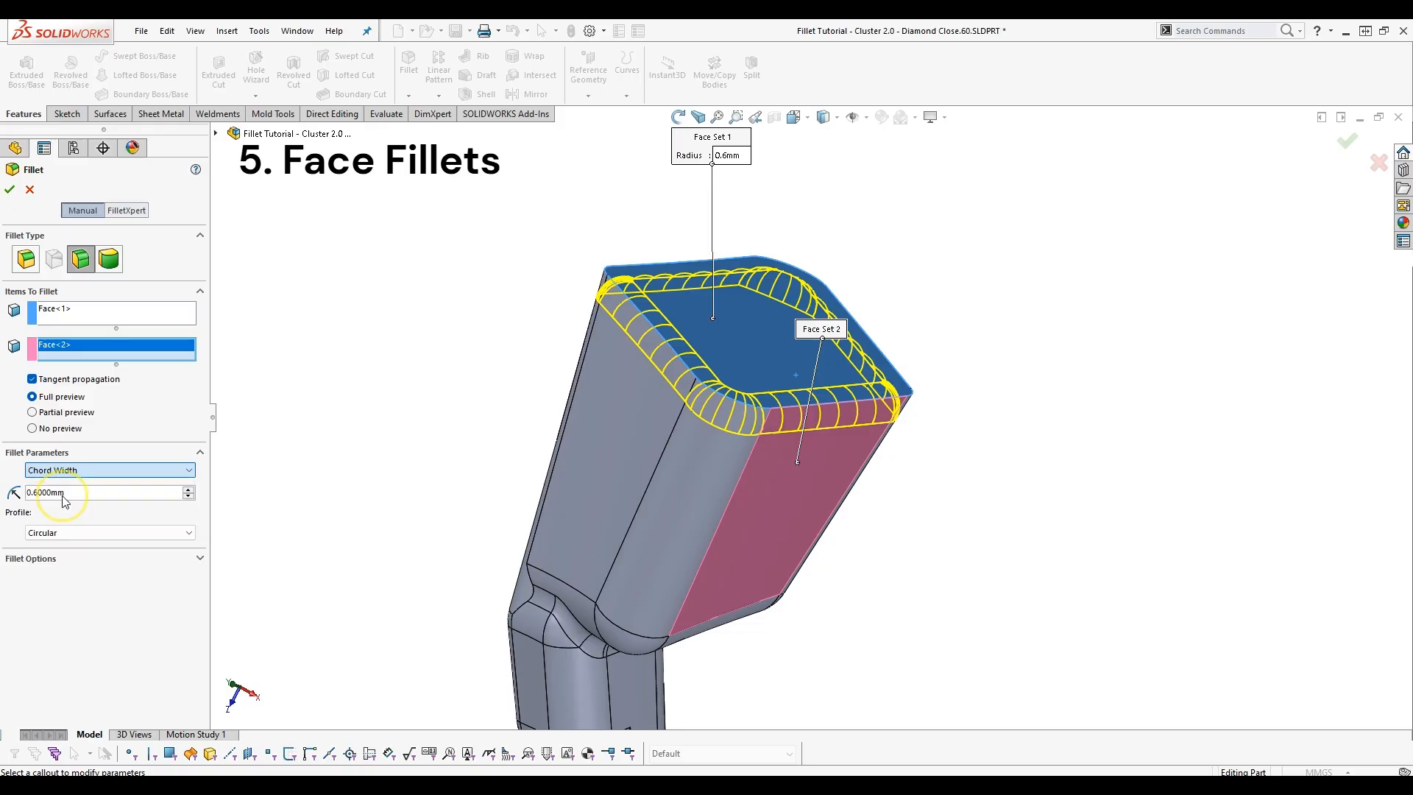
Examine the 0.6 mm chord width fillet preview around the entire rim of the diamond face.
{"action": "scroll", "coordinate": [654, 370], "scroll_direction": "down", "scroll_amount": 2}
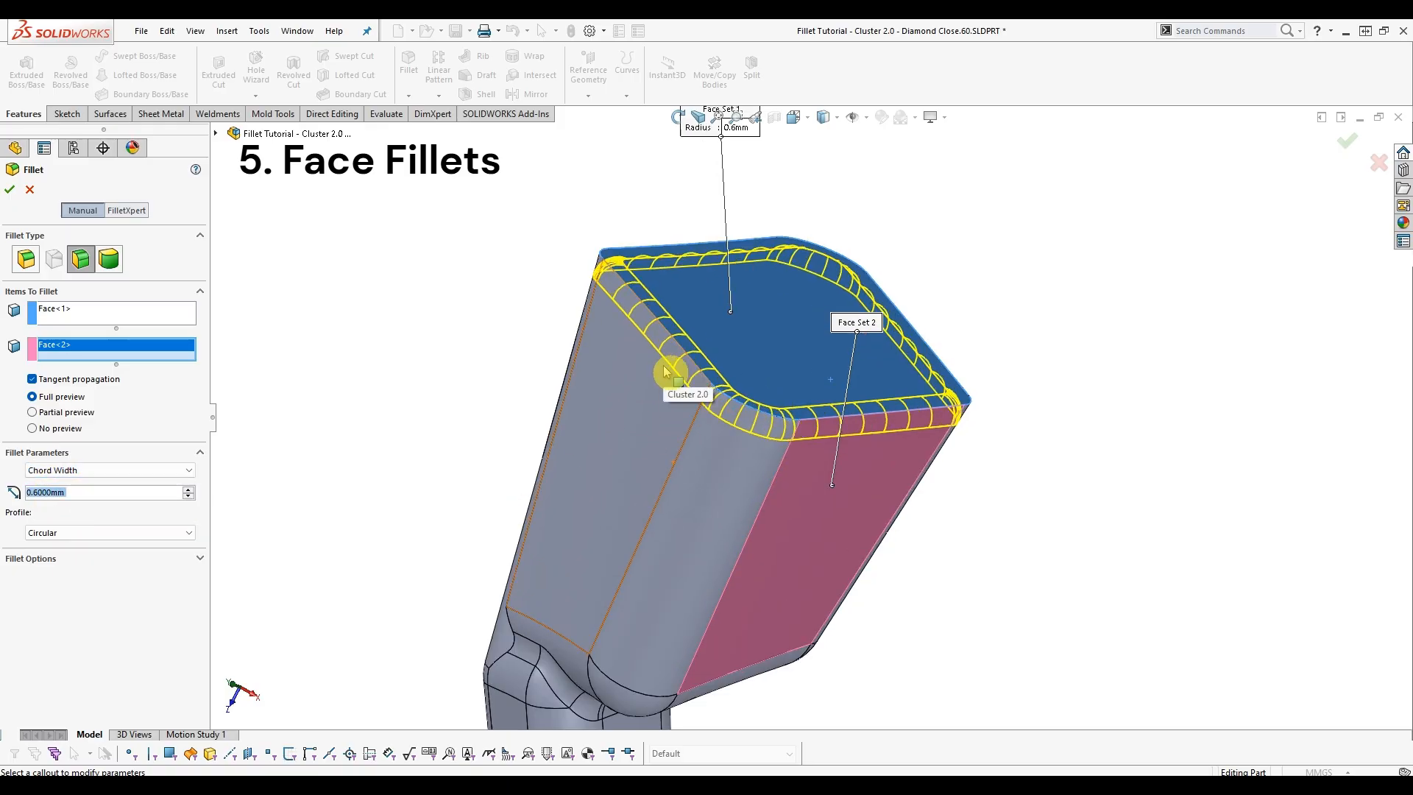
{"action": "middle_click_drag", "start_coordinate": [669, 373], "coordinate": [634, 311]}
{"action": "scroll", "coordinate": [633, 311], "scroll_direction": "down", "scroll_amount": 3}
{"action": "middle_click_drag", "start_coordinate": [646, 401], "coordinate": [890, 337]}
{"action": "scroll", "coordinate": [638, 375], "scroll_direction": "up", "scroll_amount": 4}
{"action": "scroll", "coordinate": [826, 409], "scroll_direction": "up", "scroll_amount": 3}
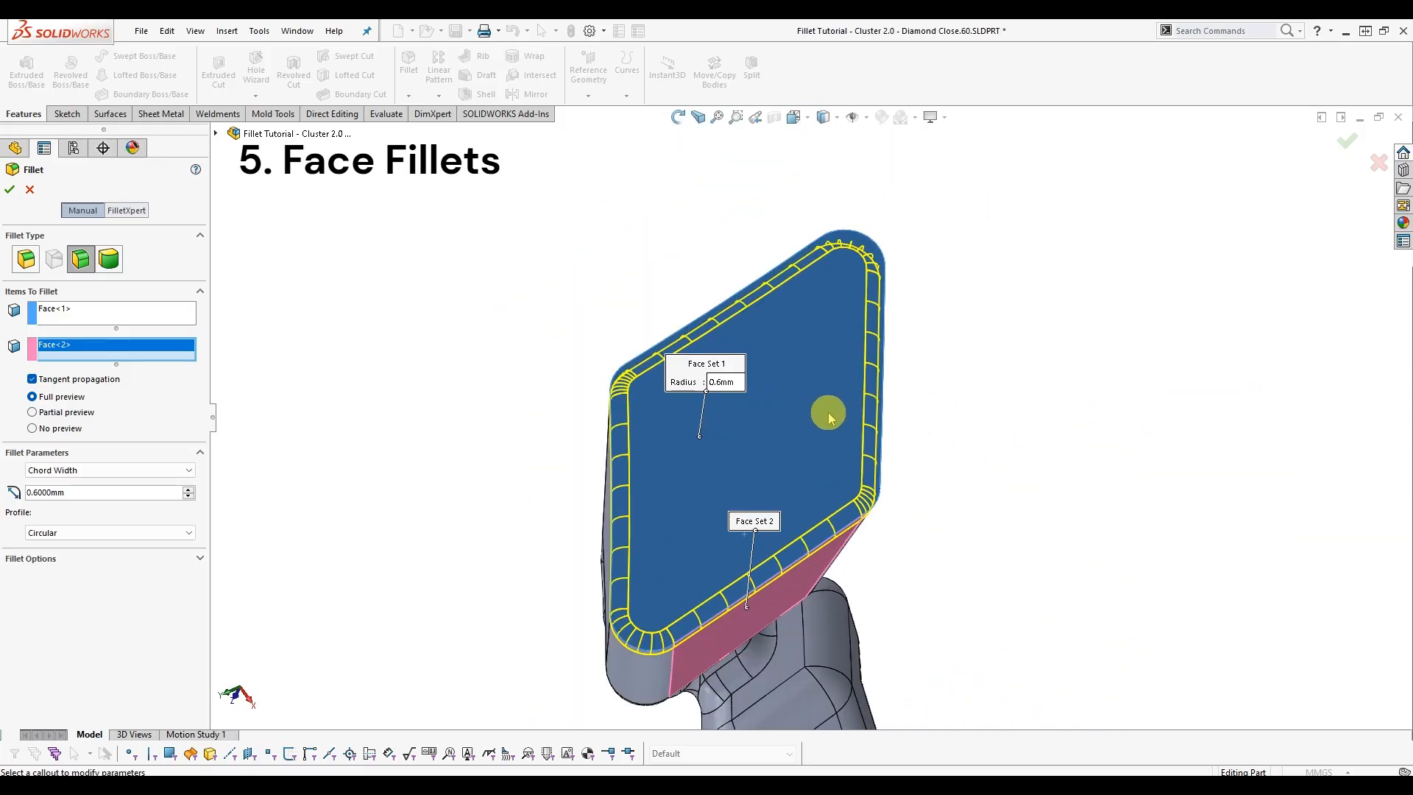
{"action": "middle_click_drag", "start_coordinate": [827, 410], "coordinate": [583, 455]}
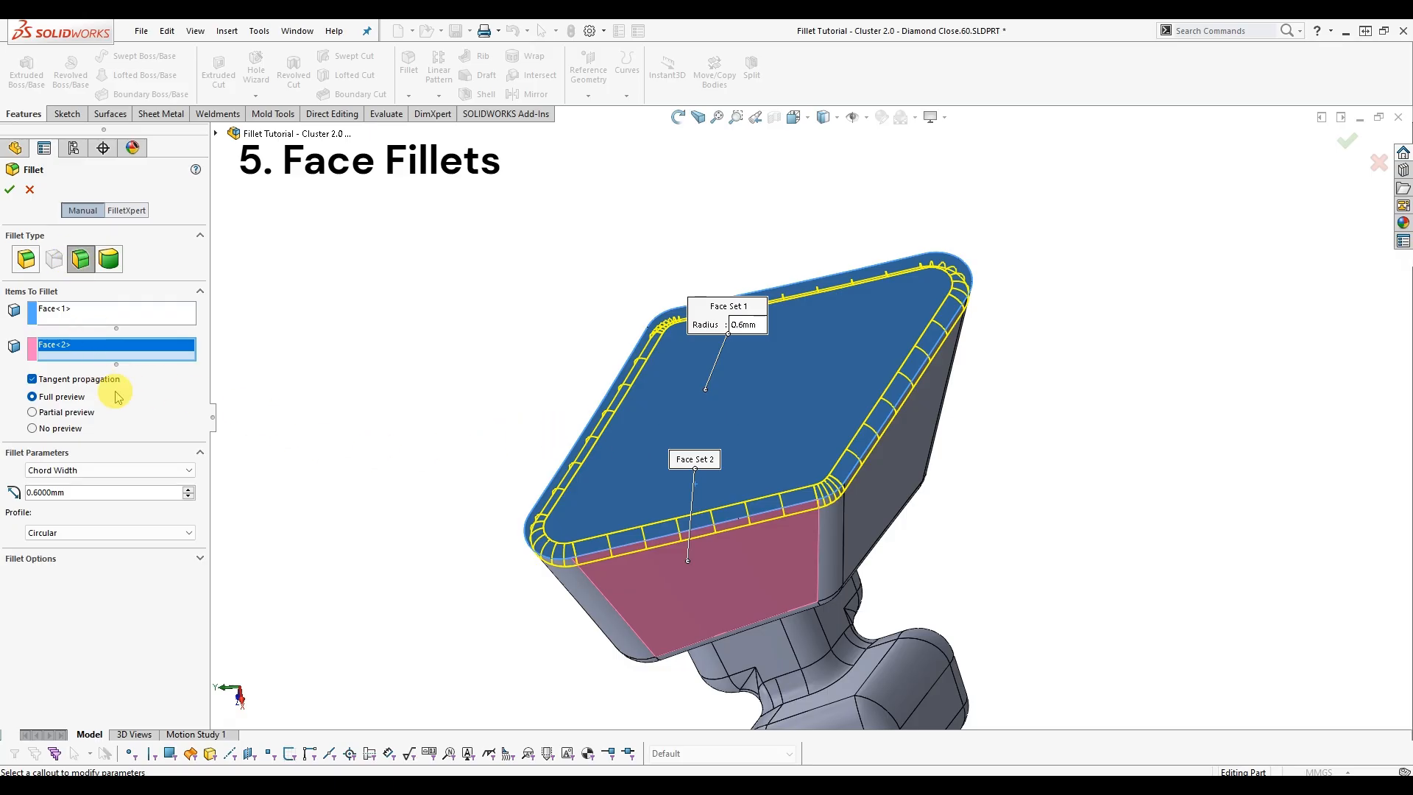
{"action": "middle_click_drag", "start_coordinate": [622, 418], "coordinate": [979, 386]}
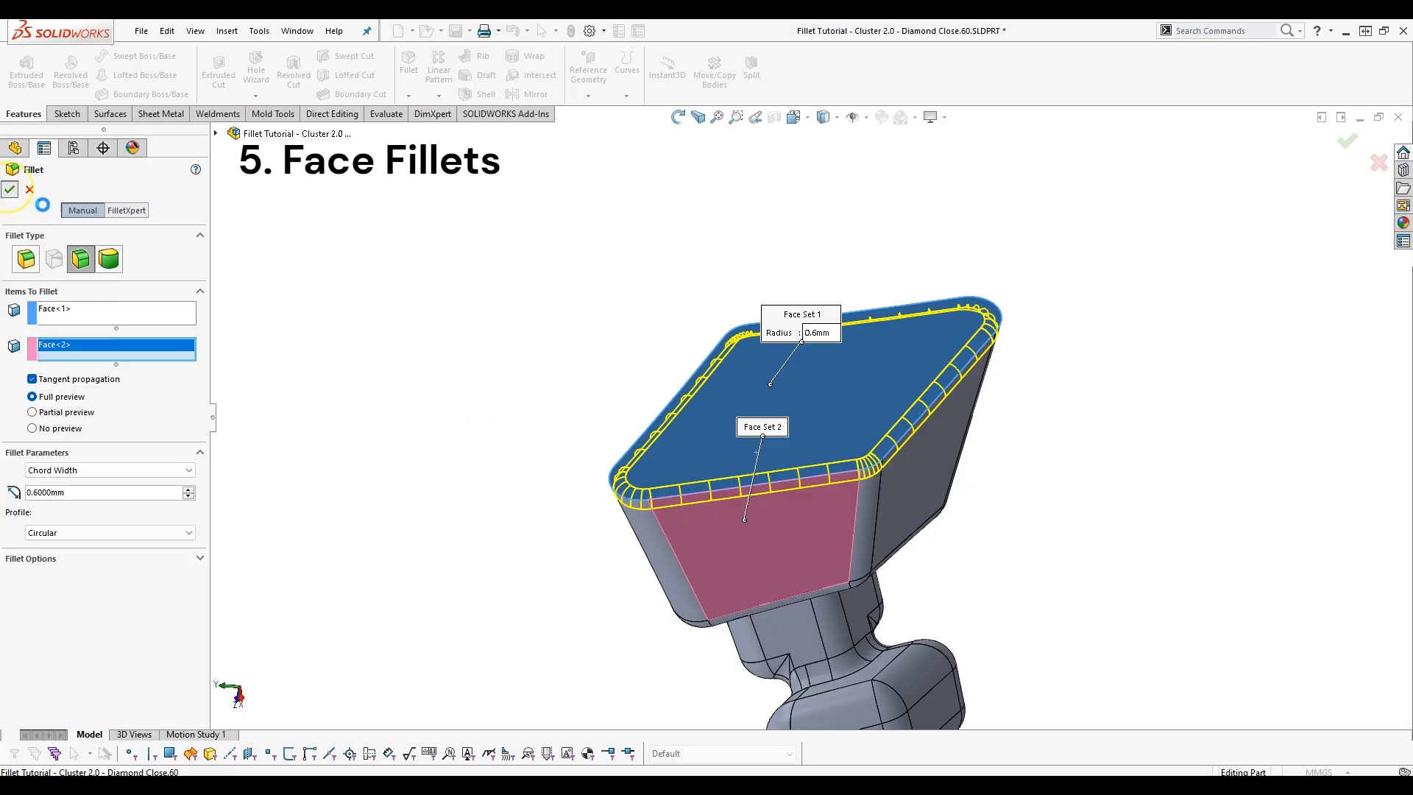
Switch the display to Tangent Edges Removed and inspect the filleted puzzle piece from several sides.
{"action": "middle_click_drag", "start_coordinate": [495, 365], "coordinate": [814, 543]}
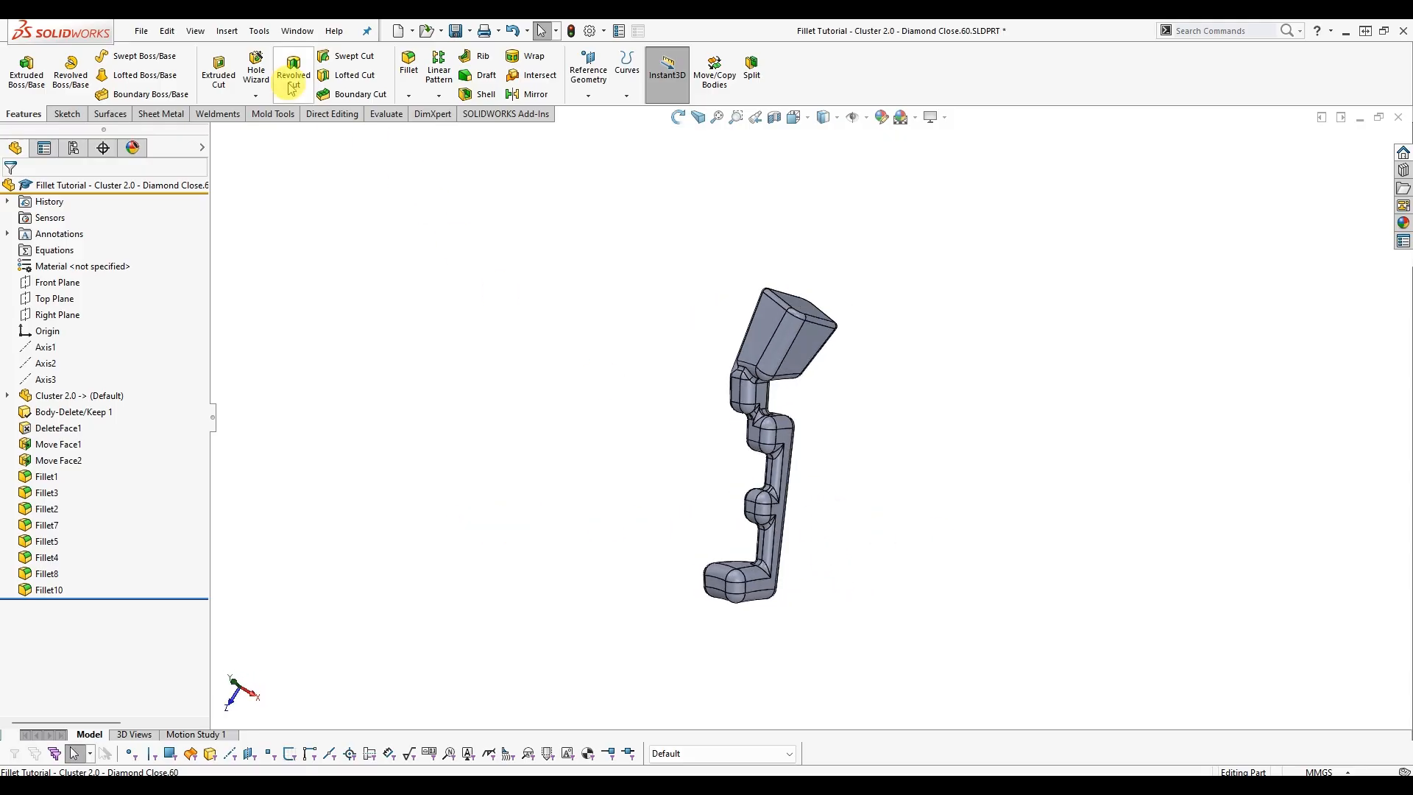
{"action": "left_click", "coordinate": [225, 33]}
{"action": "mouse_move", "coordinate": [193, 33]}
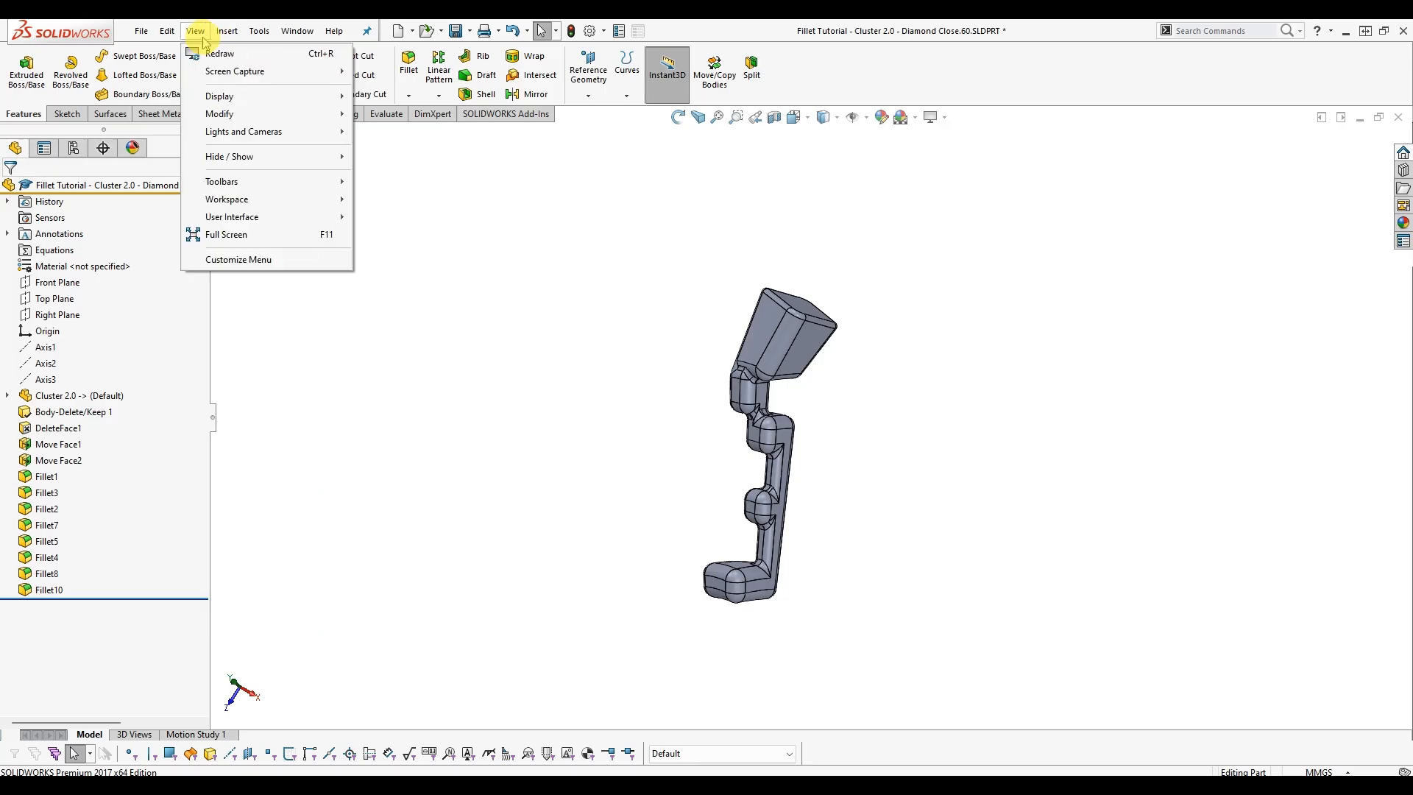
{"action": "left_click", "coordinate": [235, 101]}
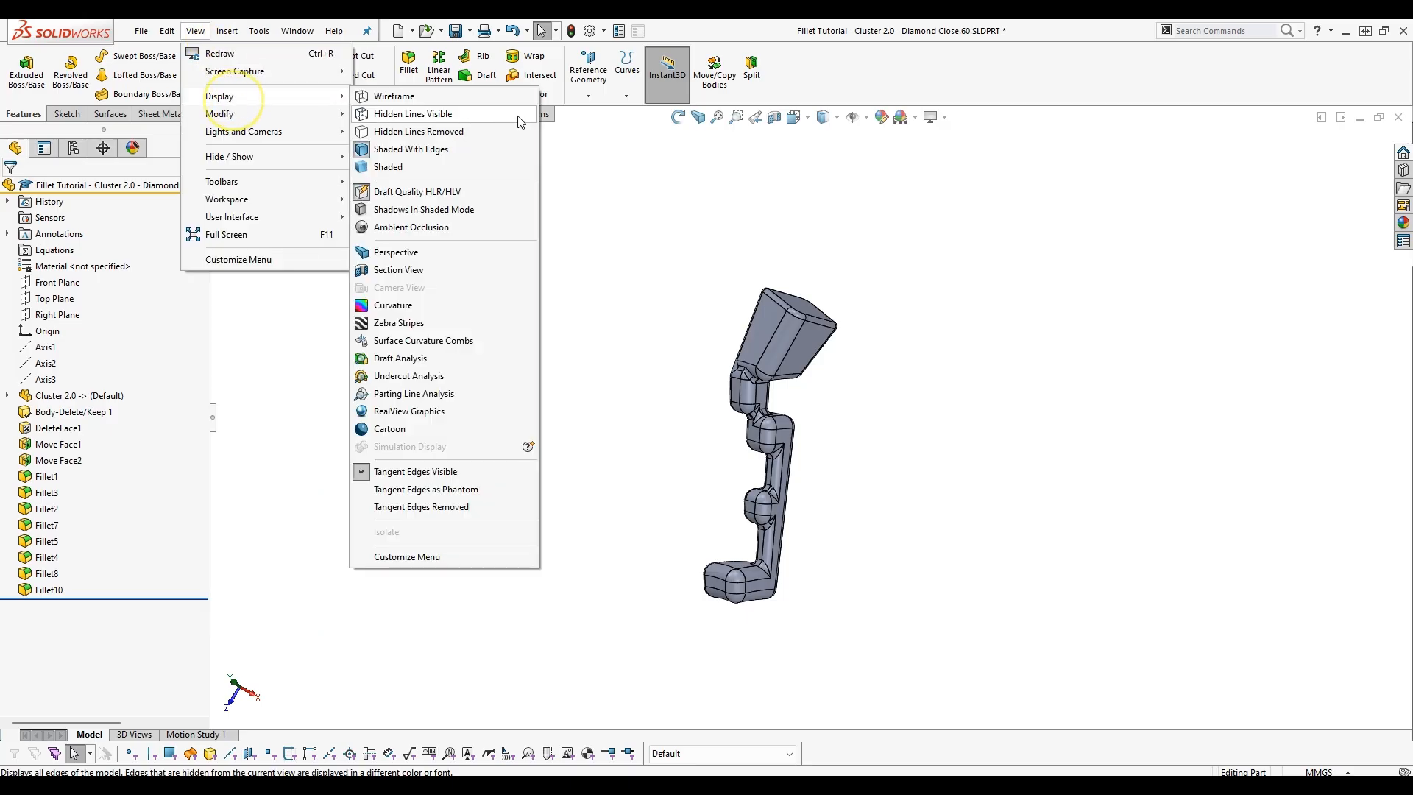
{"action": "left_click", "coordinate": [432, 506]}
{"action": "middle_click_drag", "start_coordinate": [694, 457], "coordinate": [1076, 442]}
{"action": "scroll", "coordinate": [924, 366], "scroll_direction": "down", "scroll_amount": 2}
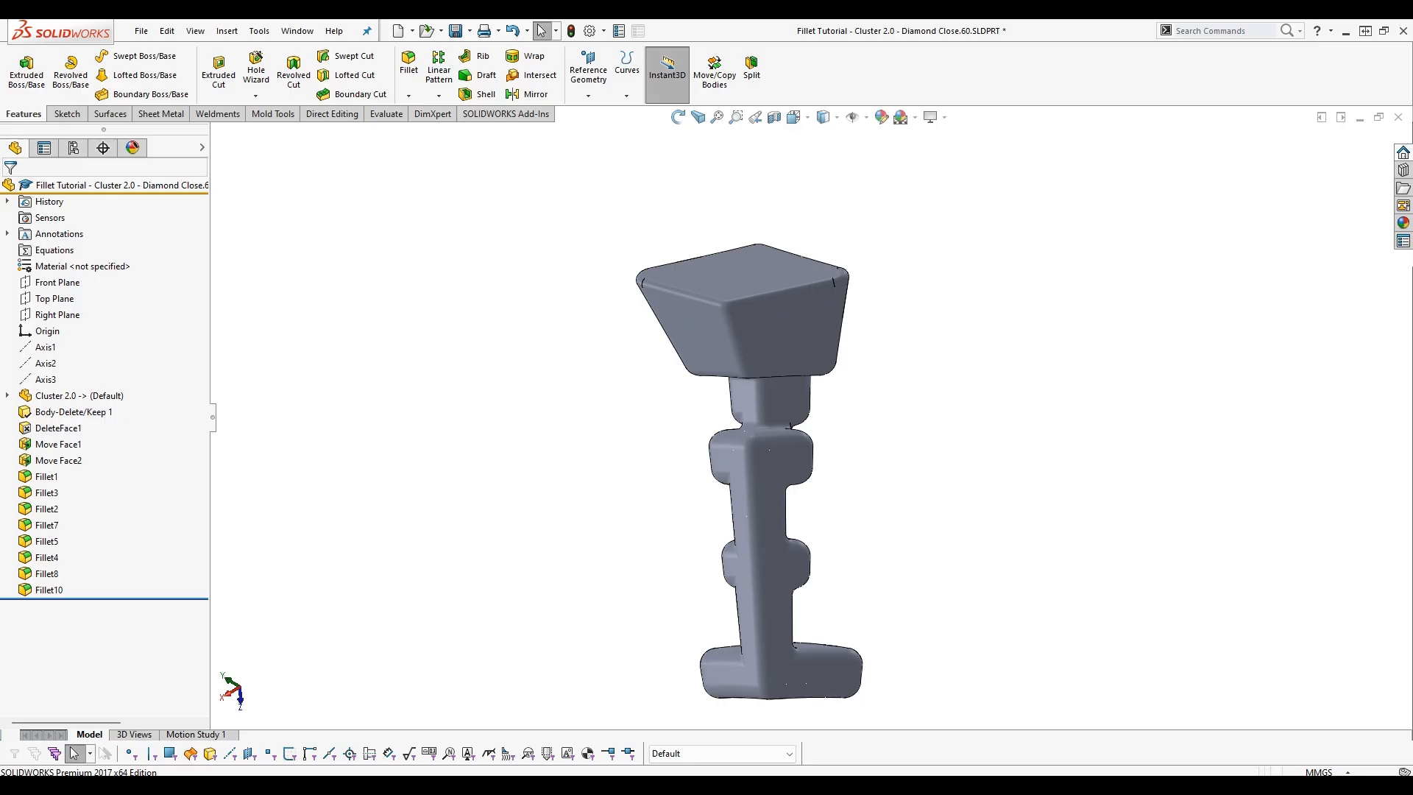
{"action": "middle_click_drag", "start_coordinate": [1207, 475], "coordinate": [892, 512]}
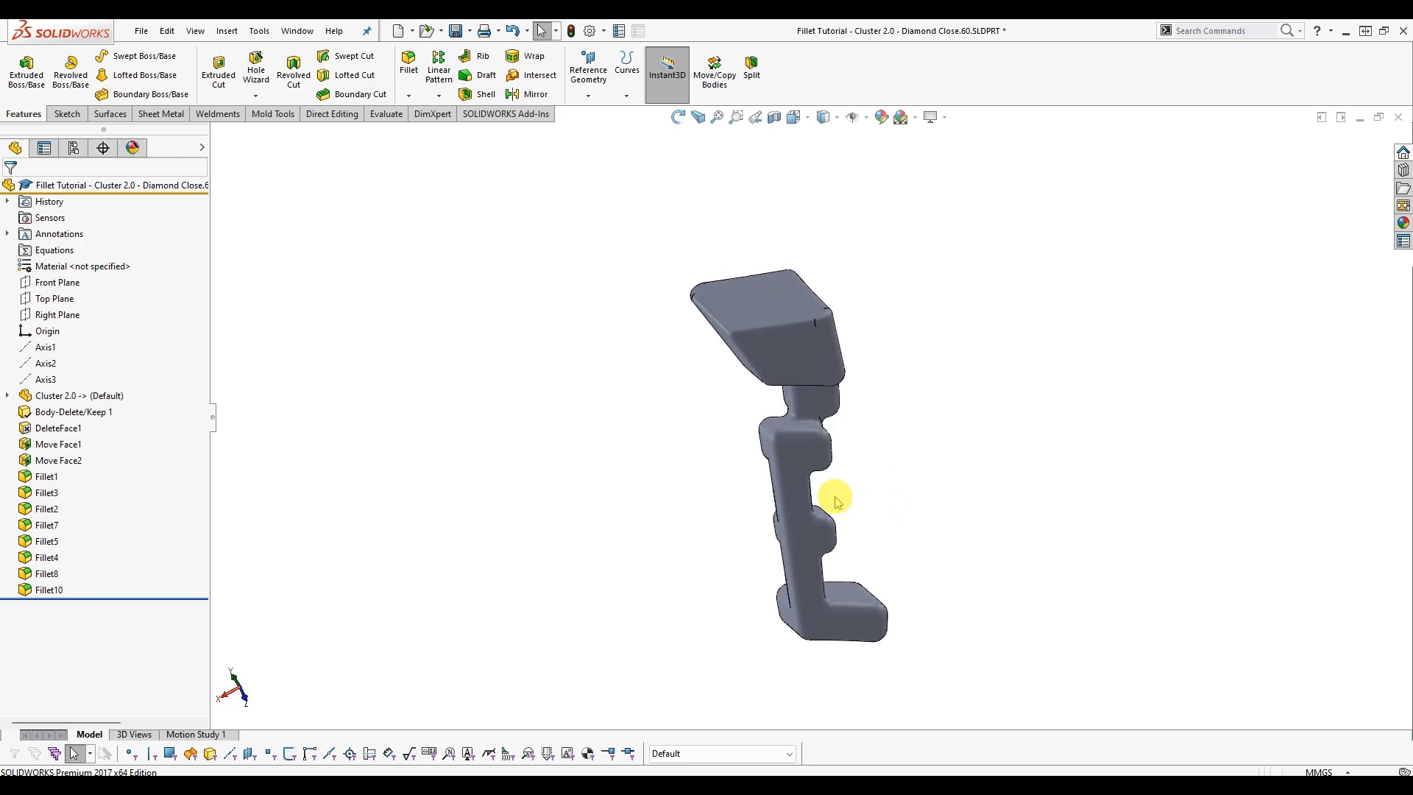
{"action": "scroll", "coordinate": [839, 497], "scroll_direction": "down", "scroll_amount": 1}
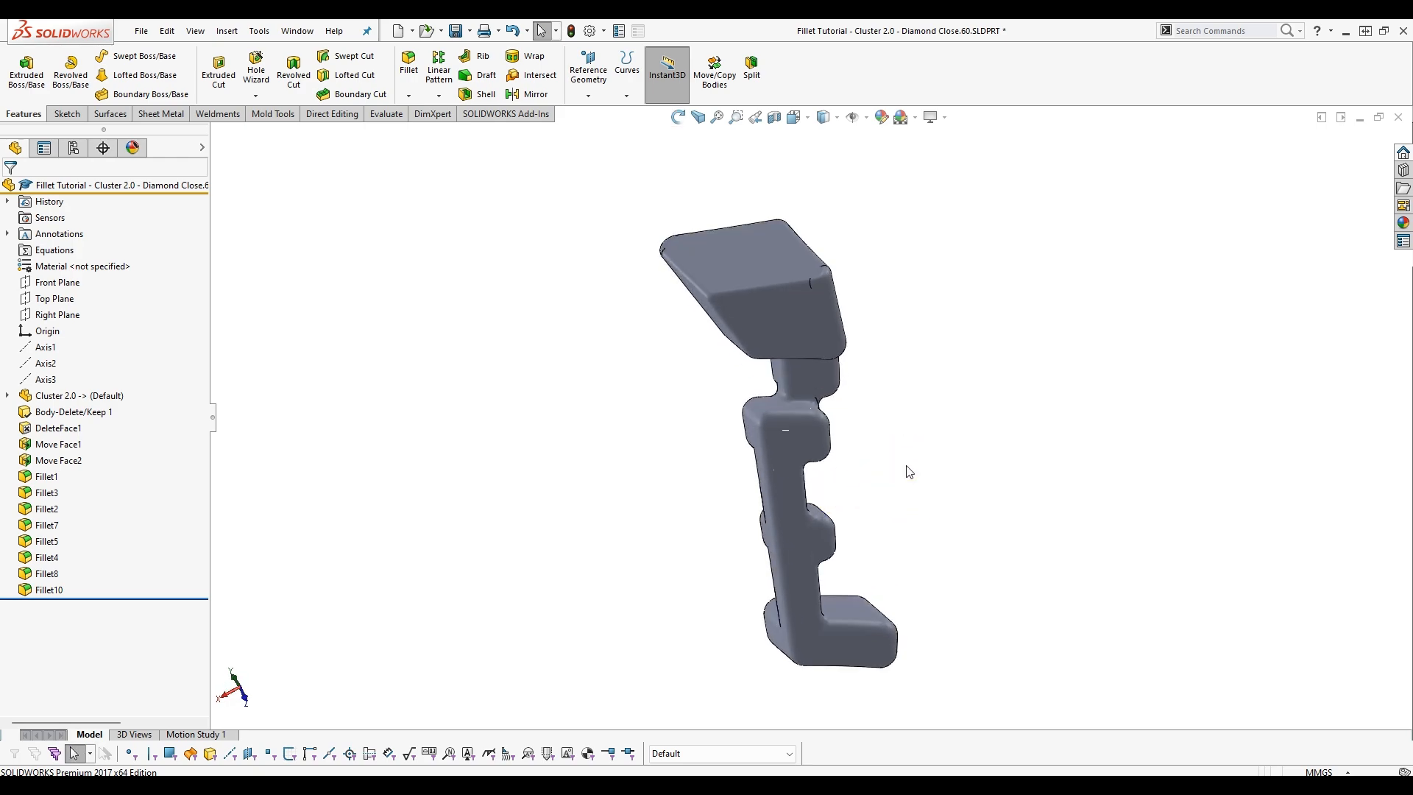